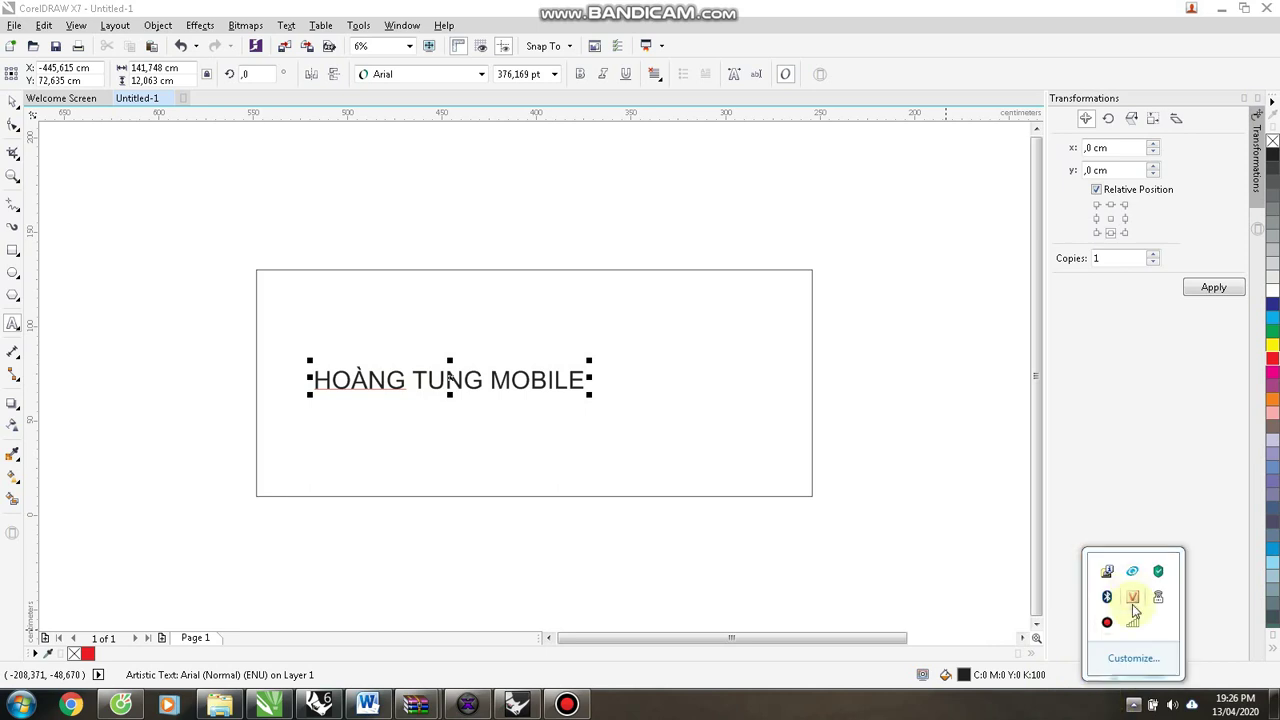
Replace the text inside the rectangle with the heading "HOµNG TRUNG".
{"action": "left_click", "coordinate": [996, 515]}
{"action": "double_click", "coordinate": [374, 376]}
{"action": "type", "text": "Aa"}
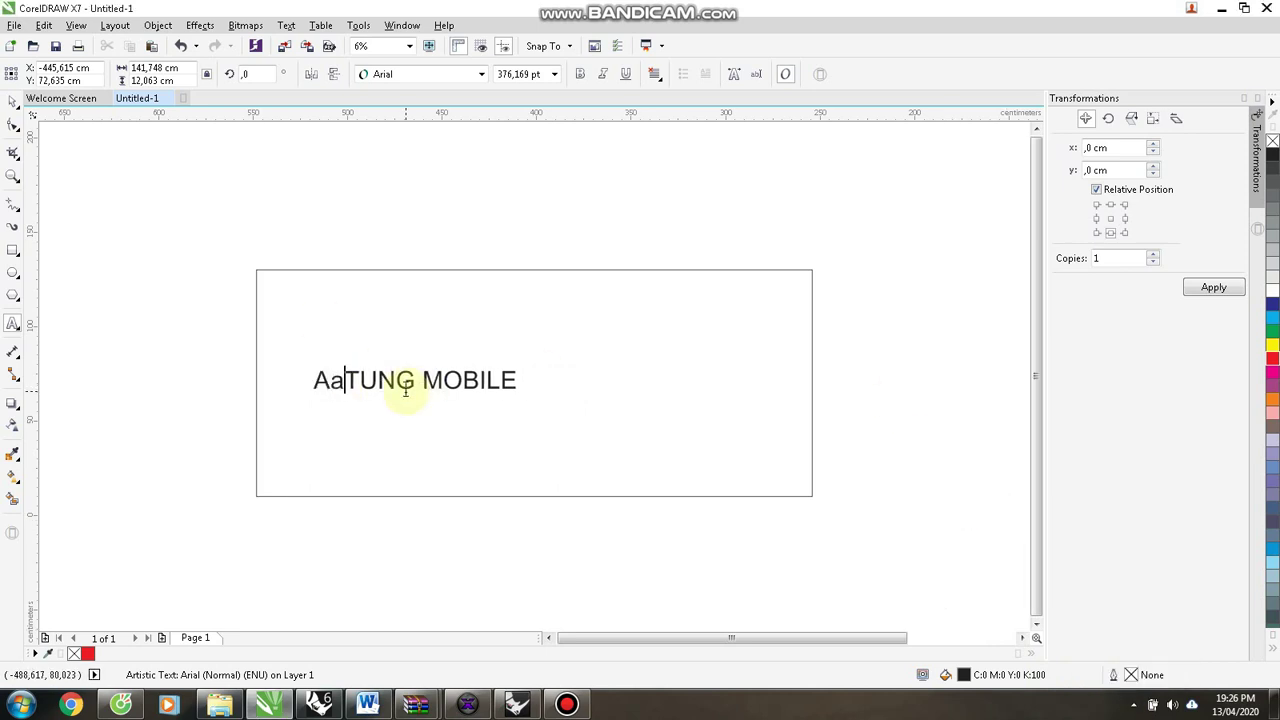
{"action": "key", "text": "ctrl+a"}
{"action": "type", "text": "HOµNG T"}
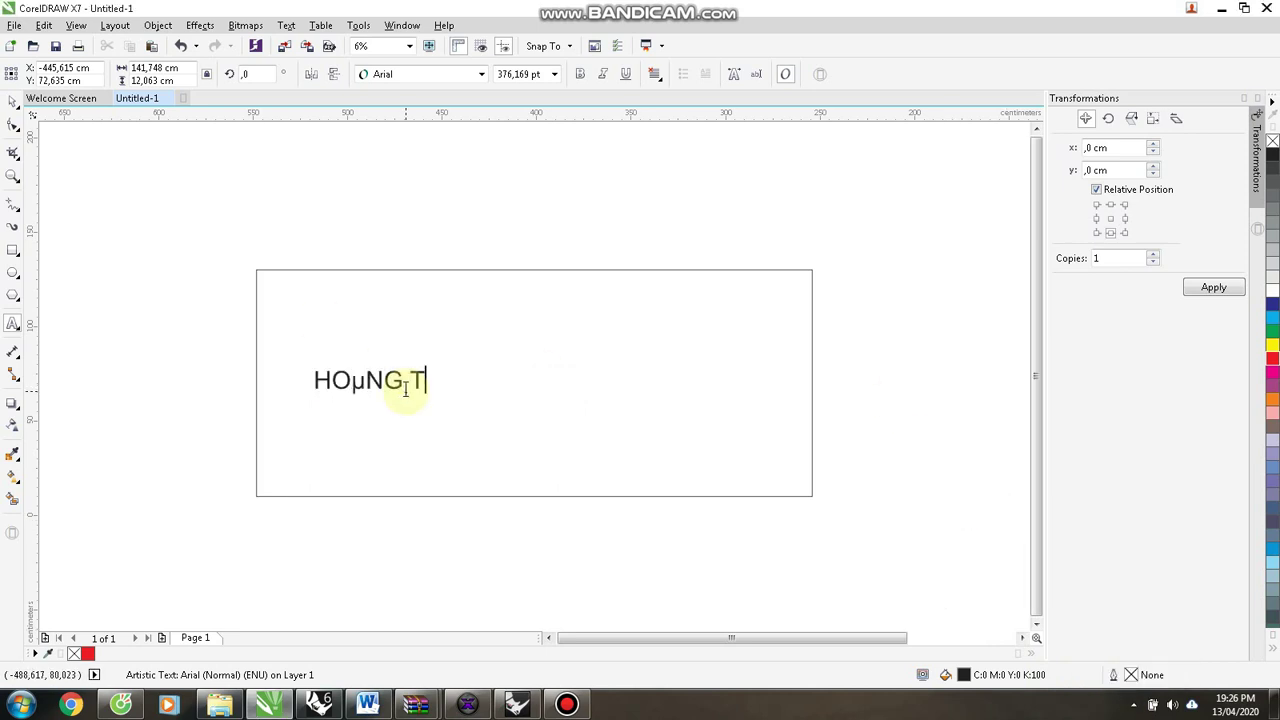
{"action": "type", "text": "RUNG"}
Set the heading's font to .VnBlackH.
{"action": "left_click", "coordinate": [13, 101]}
{"action": "left_click", "coordinate": [425, 74]}
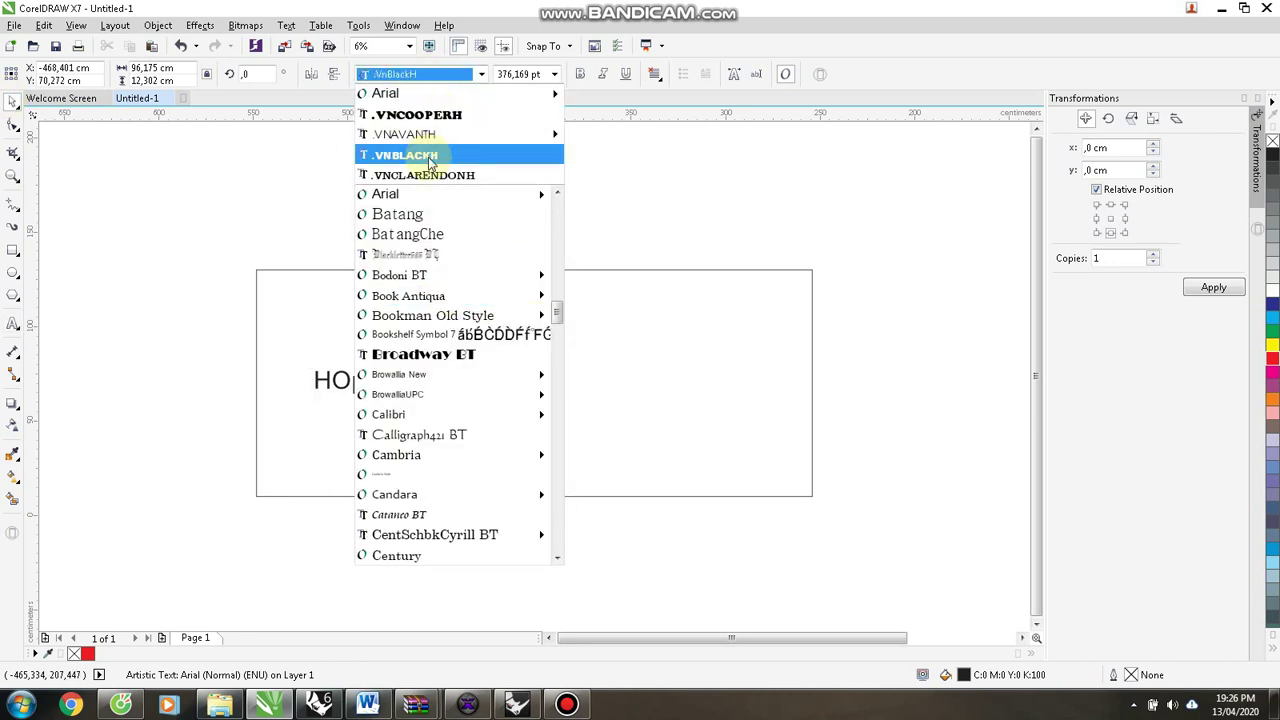
{"action": "left_click", "coordinate": [429, 157]}
Enlarge the heading to about 224 cm wide and 30 cm high, and center it horizontally in the sign rectangle.
{"action": "left_click_drag", "start_coordinate": [531, 394], "coordinate": [669, 411]}
{"action": "double_click", "coordinate": [662, 400]}
{"action": "key", "text": "ctrl+space"}
{"action": "left_click_drag", "start_coordinate": [535, 390], "coordinate": [550, 383]}
{"action": "left_click_drag", "start_coordinate": [715, 387], "coordinate": [737, 387]}
{"action": "left_click_drag", "start_coordinate": [325, 376], "coordinate": [301, 376]}
{"action": "left_click_drag", "start_coordinate": [522, 412], "coordinate": [522, 416]}
{"action": "key", "text": "ctrl+a"}
{"action": "key", "text": "c"}
{"action": "left_click", "coordinate": [805, 453]}
Add a second line reading "MOBILE", break it apart as separate text, and center it beneath the heading.
{"action": "double_click", "coordinate": [742, 394]}
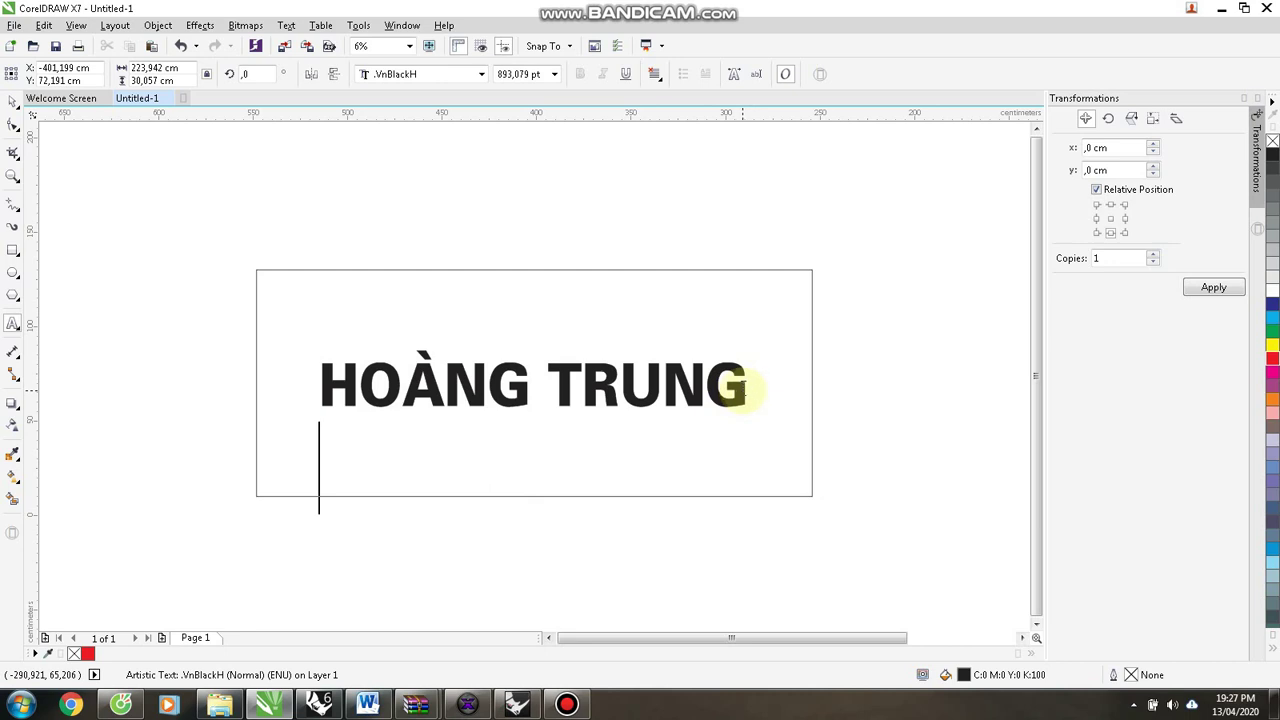
{"action": "type", "text": "M"}
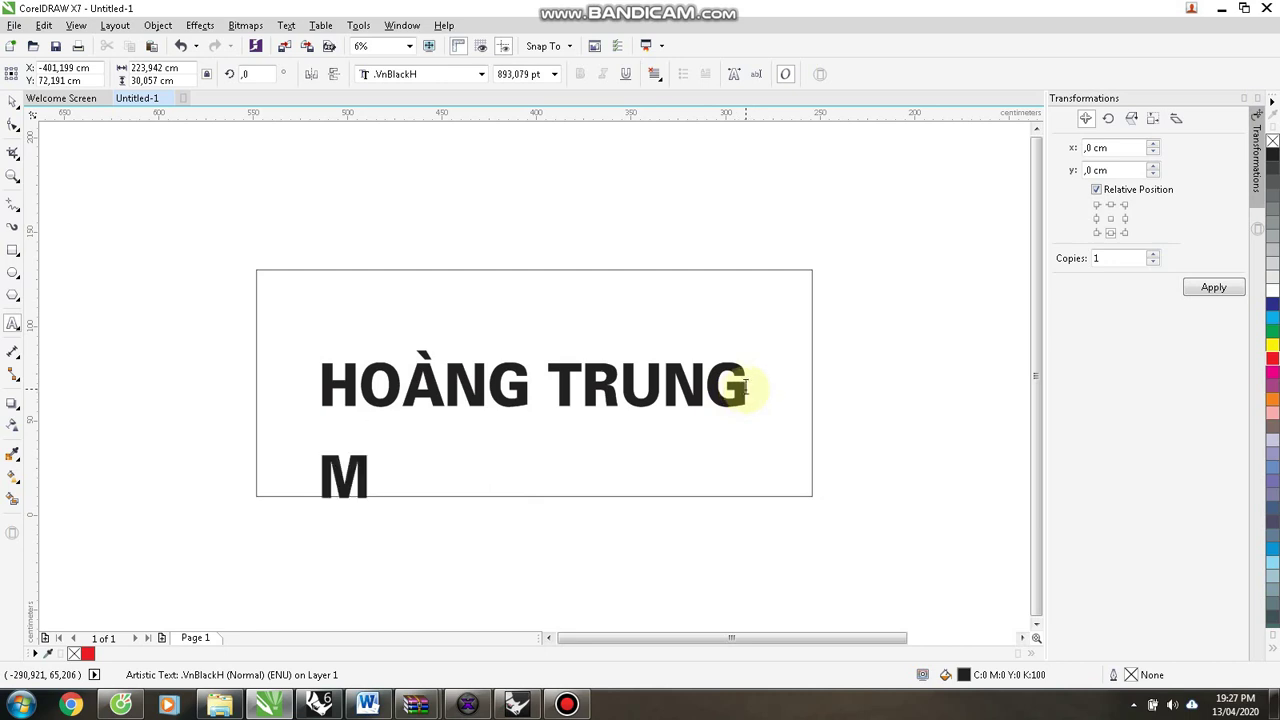
{"action": "type", "text": "OBILE"}
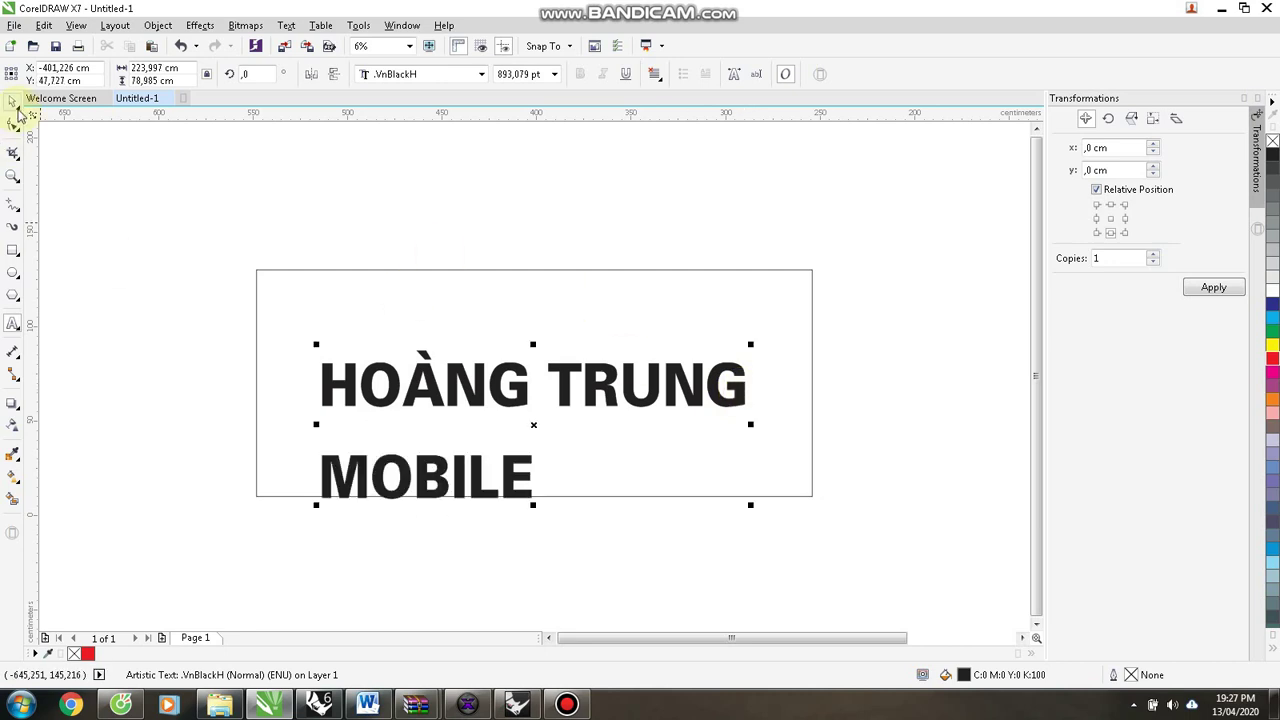
{"action": "left_click", "coordinate": [14, 102]}
{"action": "left_click", "coordinate": [423, 471]}
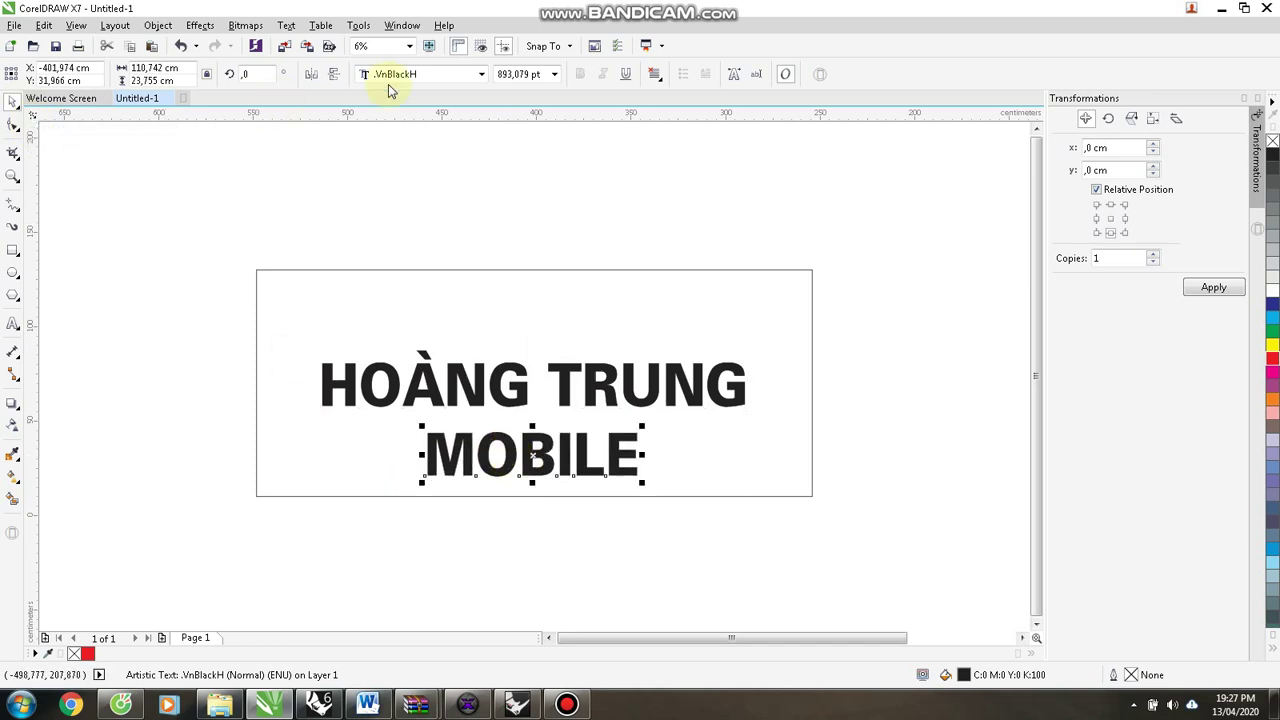
Set the MOBILE text to the .VnVogueH font and resize it to about 122 by 20 cm.
{"action": "left_click", "coordinate": [393, 75]}
{"action": "scroll", "coordinate": [455, 318], "scroll_direction": "down", "scroll_amount": 6}
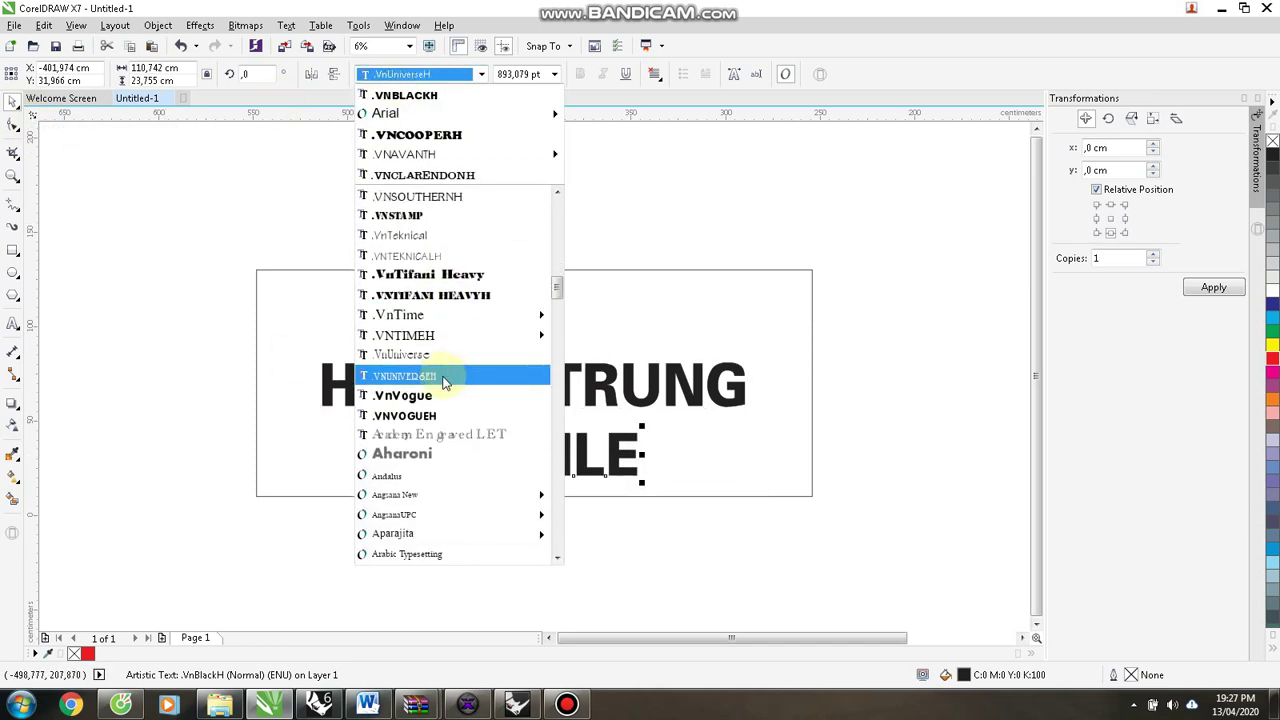
{"action": "left_click", "coordinate": [440, 410]}
{"action": "left_click_drag", "start_coordinate": [615, 455], "coordinate": [650, 452]}
{"action": "left_click", "coordinate": [560, 521]}
Center both text lines horizontally in the sign rectangle and stretch HOÀNG TRUNG taller.
{"action": "left_click_drag", "start_coordinate": [188, 326], "coordinate": [1003, 558]}
{"action": "key", "text": "c"}
{"action": "left_click", "coordinate": [1003, 558]}
{"action": "mouse_move", "coordinate": [507, 400]}
{"action": "left_mouse_down"}
{"action": "mouse_move", "coordinate": [518, 385]}
{"action": "mouse_move", "coordinate": [531, 398]}
{"action": "left_mouse_up"}
{"action": "left_click", "coordinate": [534, 451]}
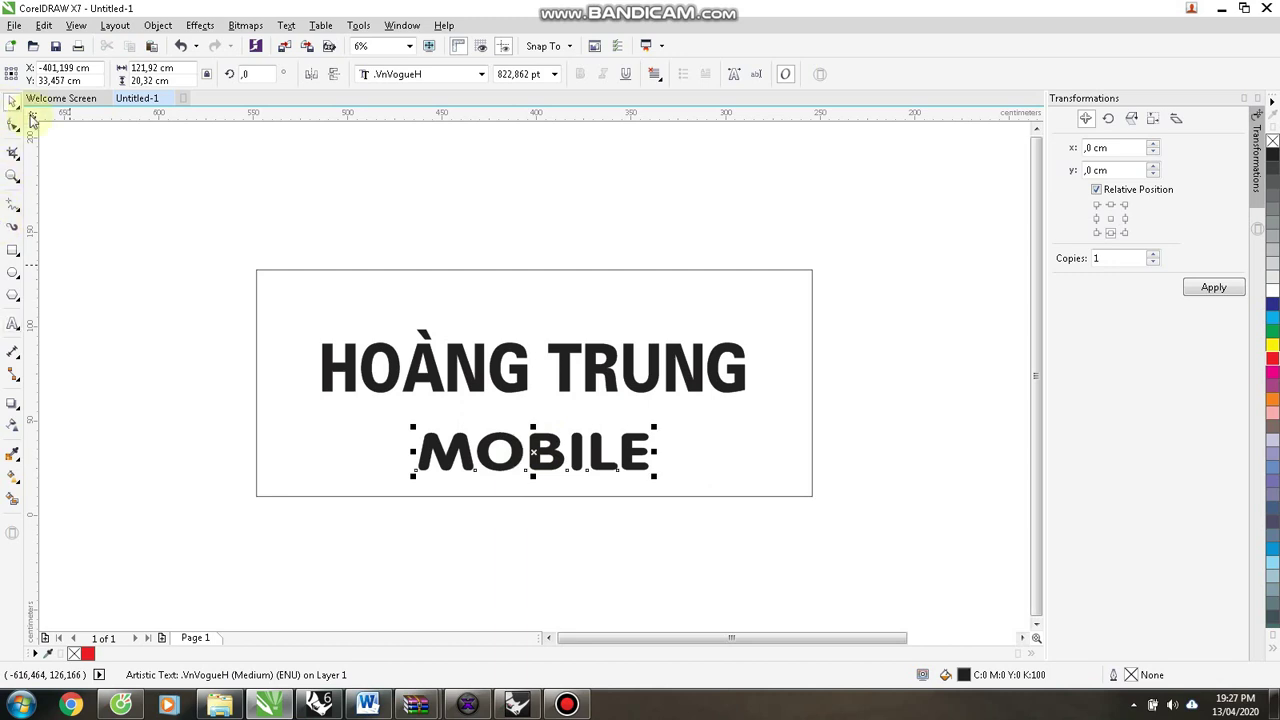
Move the MOBILE text up slightly, closer to the heading.
{"action": "left_click", "coordinate": [525, 553]}
{"action": "left_click_drag", "start_coordinate": [514, 457], "coordinate": [509, 446]}
{"action": "left_click", "coordinate": [408, 503]}
{"action": "left_click", "coordinate": [483, 298]}
{"action": "left_click", "coordinate": [122, 265]}
Draw a rectangle sized 18 by 18 cm and snap it into the sign rectangle's bottom-left corner.
{"action": "left_click", "coordinate": [12, 251]}
{"action": "left_click_drag", "start_coordinate": [256, 496], "coordinate": [281, 477]}
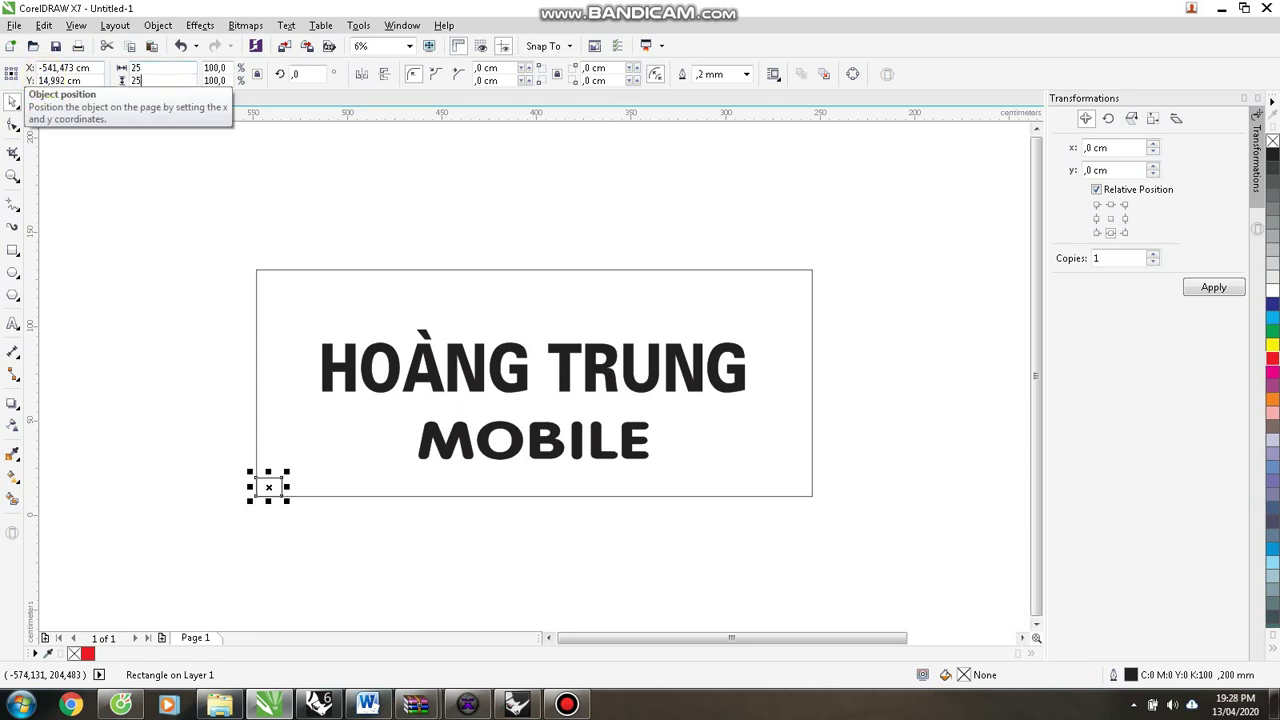
{"action": "key", "text": "Return"}
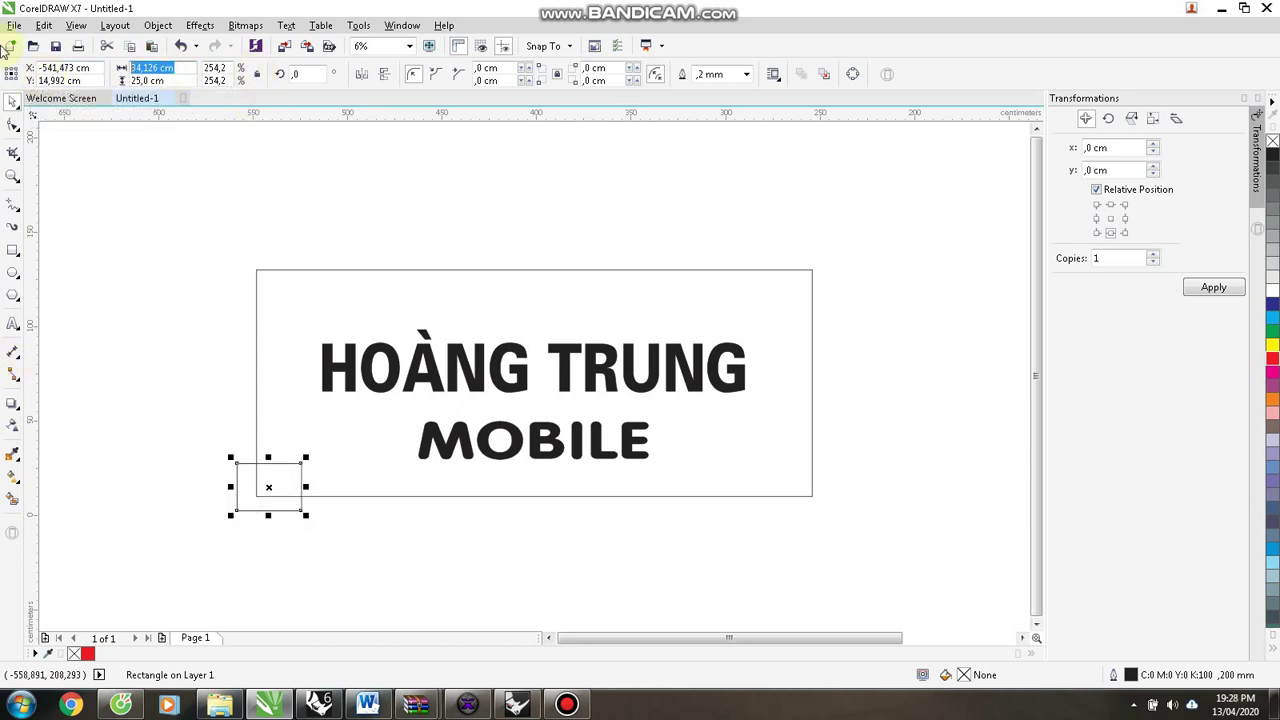
{"action": "scroll", "coordinate": [295, 515], "scroll_direction": "up", "scroll_amount": 3}
{"action": "left_click_drag", "start_coordinate": [137, 514], "coordinate": [179, 457]}
{"action": "type", "text": "18"}
{"action": "key", "text": "Return"}
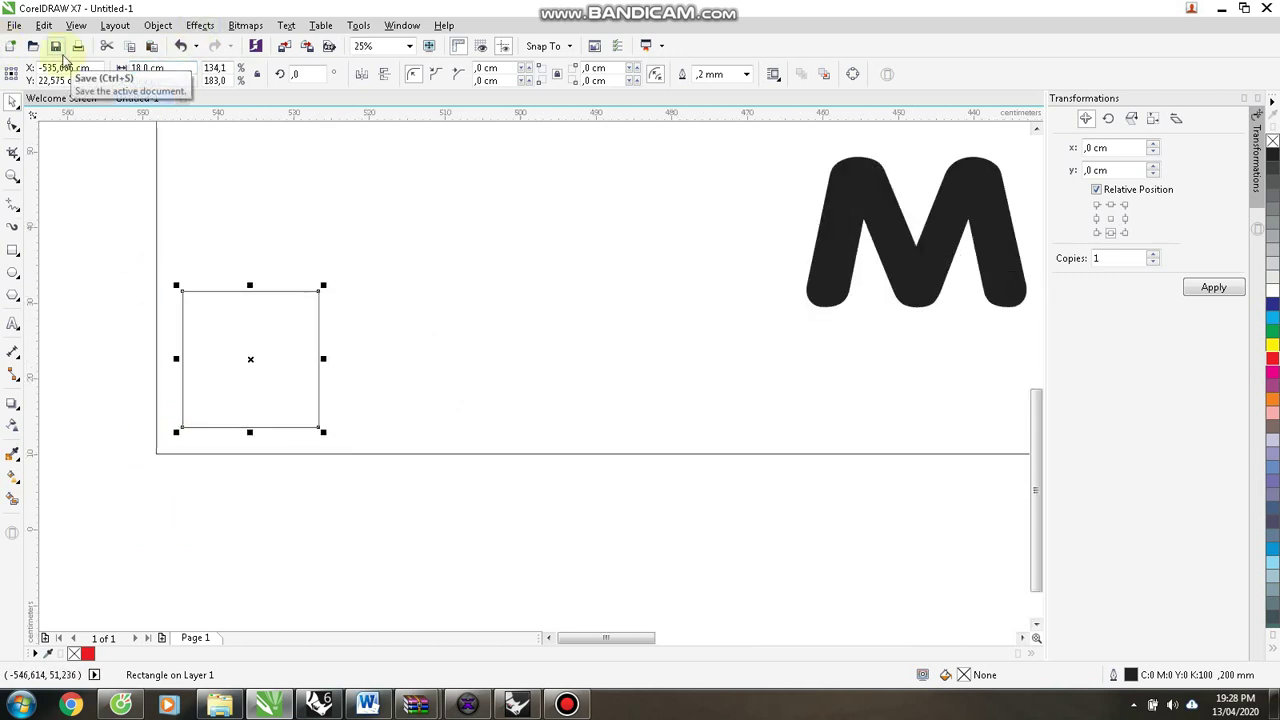
{"action": "left_click_drag", "start_coordinate": [182, 427], "coordinate": [157, 453]}
{"action": "scroll", "coordinate": [286, 409], "scroll_direction": "down", "scroll_amount": 2}
Duplicate the square 18 cm to its right, then upward, to form a block two squares wide and three high.
{"action": "left_click", "coordinate": [1125, 218]}
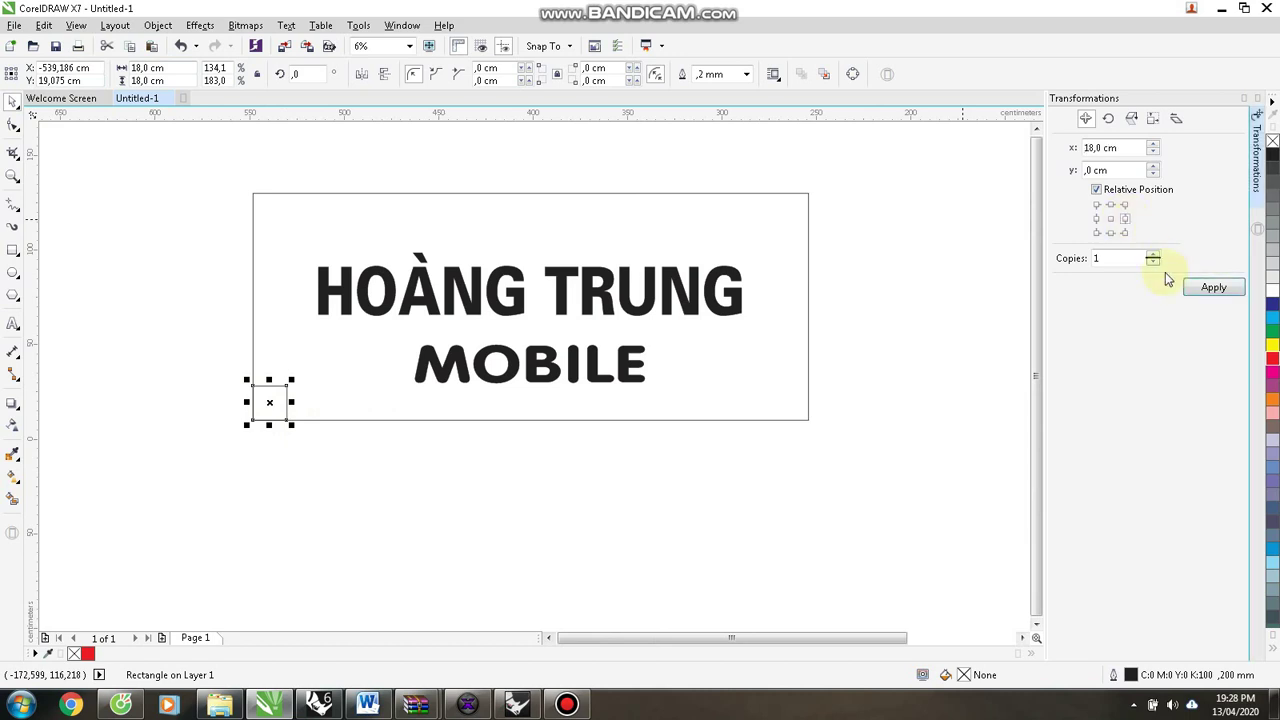
{"action": "left_click", "coordinate": [1110, 205]}
{"action": "left_click_drag", "start_coordinate": [197, 368], "coordinate": [355, 465]}
{"action": "left_click", "coordinate": [1213, 287]}
{"action": "left_click", "coordinate": [1213, 287]}
{"action": "left_click_drag", "start_coordinate": [306, 404], "coordinate": [363, 357]}
Extend the block with further copies to the right and above, forming a stepped triangle four squares wide and four high.
{"action": "left_click_drag", "start_coordinate": [275, 472], "coordinate": [364, 342]}
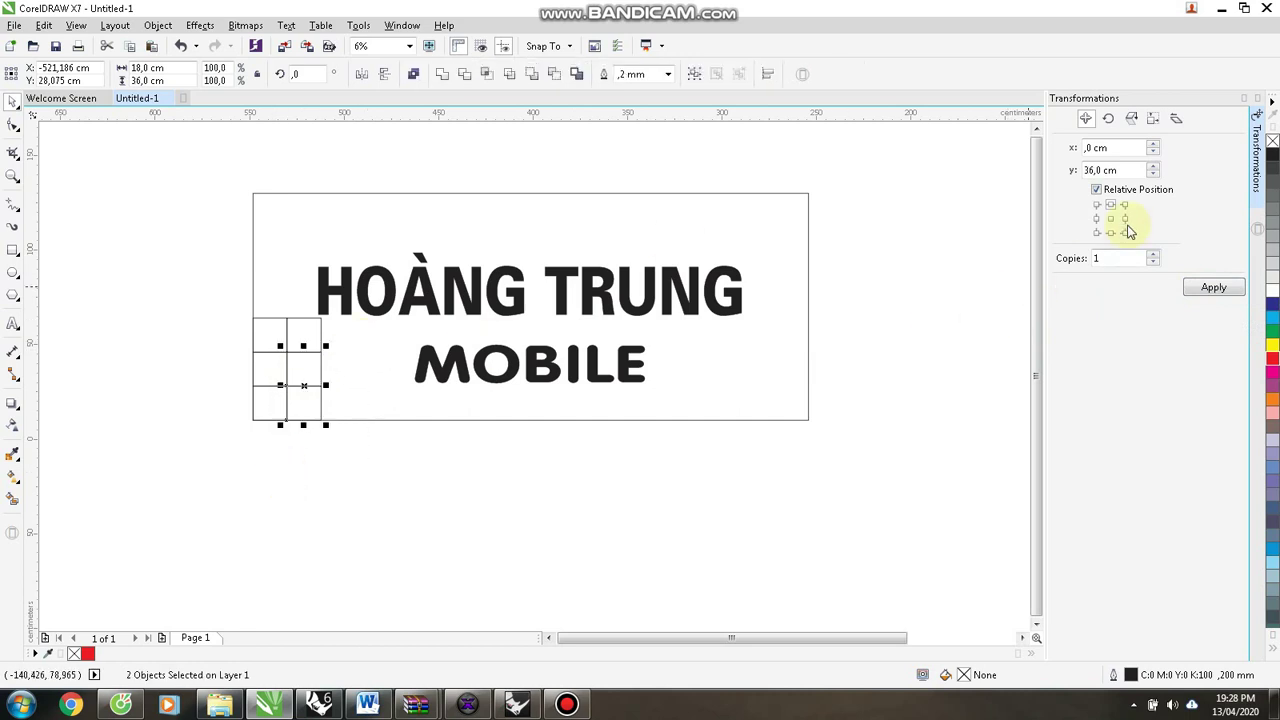
{"action": "left_click", "coordinate": [1212, 290]}
{"action": "left_click", "coordinate": [578, 502]}
{"action": "left_click", "coordinate": [346, 416]}
{"action": "left_click", "coordinate": [1216, 288]}
{"action": "left_click", "coordinate": [744, 512]}
{"action": "left_click_drag", "start_coordinate": [204, 309], "coordinate": [120, 367]}
{"action": "left_click", "coordinate": [266, 326]}
{"action": "left_click", "coordinate": [1110, 205]}
{"action": "left_click", "coordinate": [1212, 287]}
Select all the squares of the stepped triangle and group them.
{"action": "left_click", "coordinate": [462, 410]}
{"action": "left_click_drag", "start_coordinate": [218, 264], "coordinate": [399, 459]}
{"action": "left_click", "coordinate": [430, 443]}
{"action": "left_click_drag", "start_coordinate": [152, 268], "coordinate": [399, 466]}
{"action": "key", "text": "ctrl+g"}
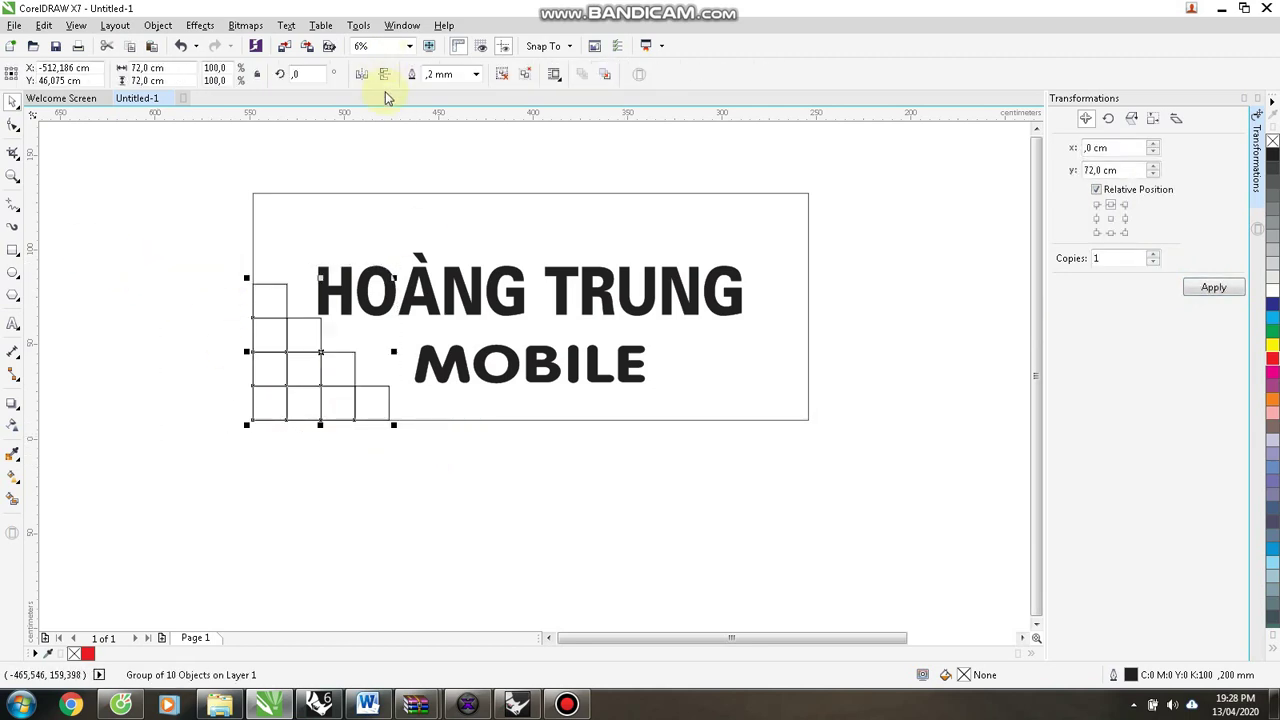
Create a mirrored copy of the stepped square group and align it to the sign rectangle's top-right corner.
{"action": "left_click", "coordinate": [630, 219]}
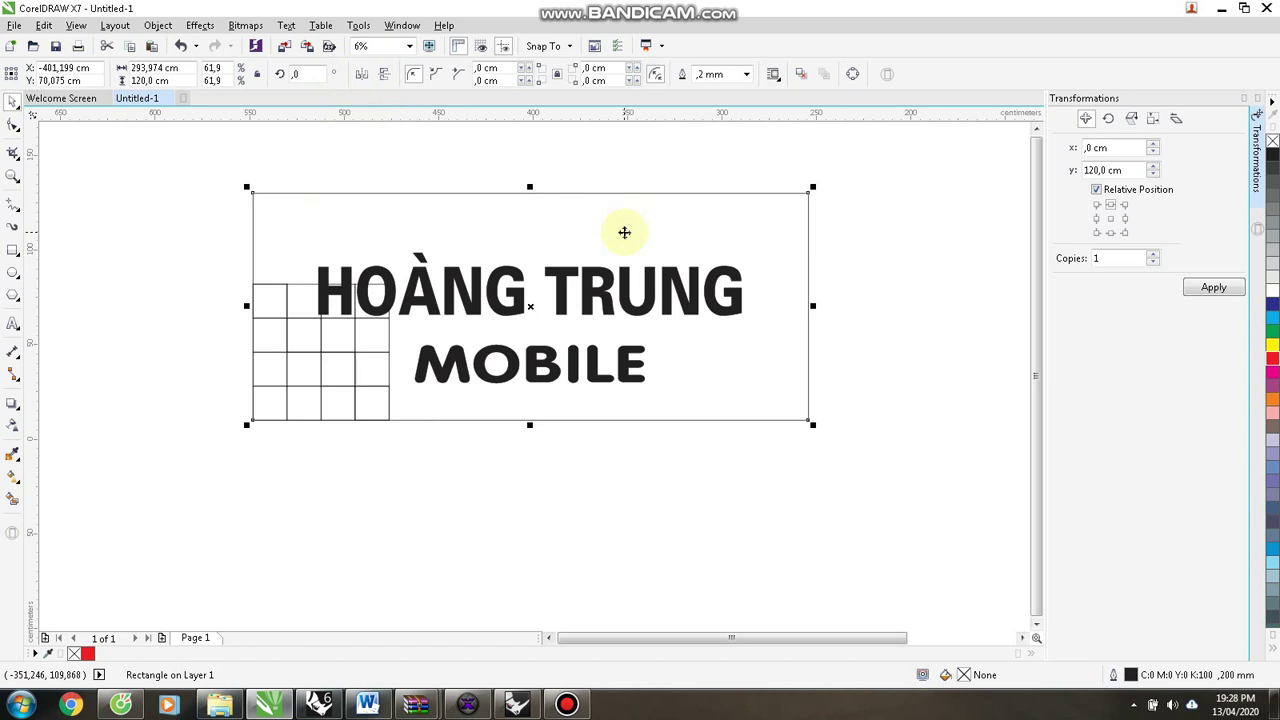
{"action": "left_click", "coordinate": [374, 294]}
{"action": "left_click", "coordinate": [494, 231], "text": "shift"}
{"action": "key", "text": "t"}
{"action": "key", "text": "r"}
{"action": "left_click", "coordinate": [477, 304]}
{"action": "left_click_drag", "start_coordinate": [746, 287], "coordinate": [727, 287]}
{"action": "left_click_drag", "start_coordinate": [313, 285], "coordinate": [323, 284]}
{"action": "left_click", "coordinate": [582, 374]}
{"action": "left_click_drag", "start_coordinate": [574, 382], "coordinate": [636, 369]}
{"action": "left_click_drag", "start_coordinate": [716, 382], "coordinate": [721, 386]}
{"action": "left_click", "coordinate": [543, 309]}
{"action": "left_click", "coordinate": [534, 471]}
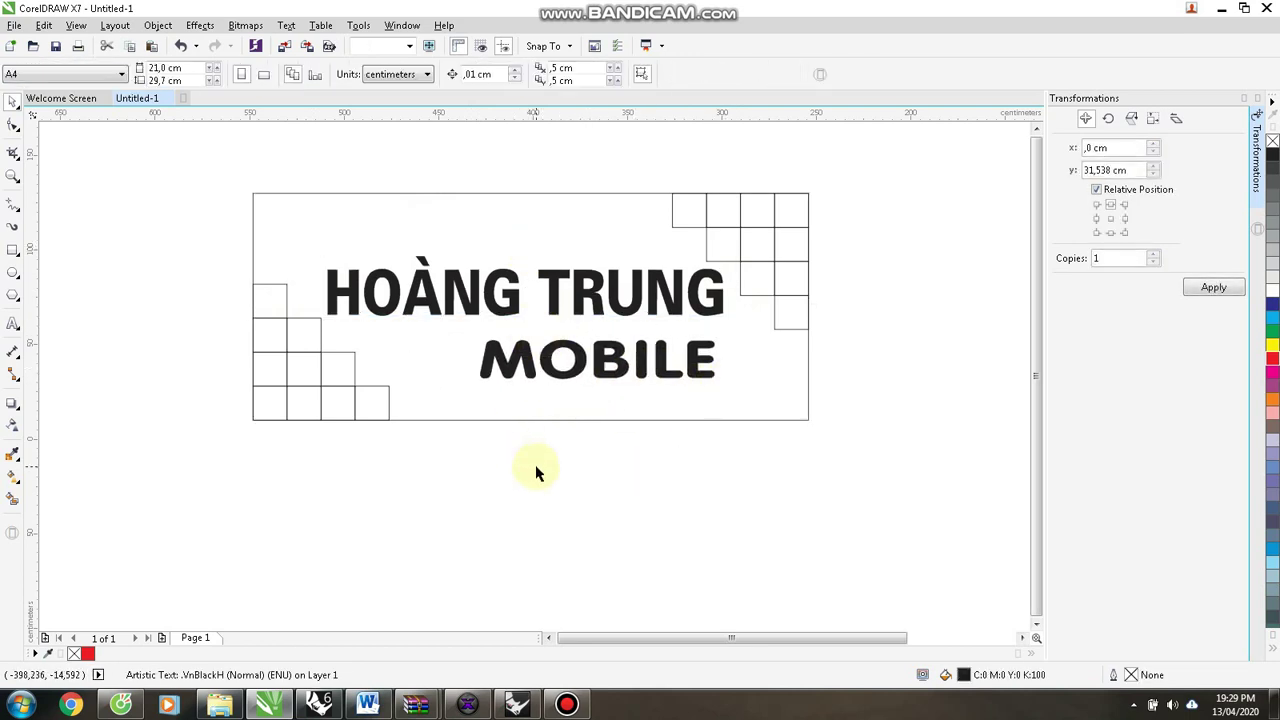
Widen HOÀNG TRUNG slightly to the left and stretch MOBILE to about 127 cm wide.
{"action": "left_click", "coordinate": [381, 298]}
{"action": "left_click_drag", "start_coordinate": [323, 287], "coordinate": [317, 287]}
{"action": "left_click", "coordinate": [562, 473]}
{"action": "left_click", "coordinate": [705, 376]}
{"action": "left_click_drag", "start_coordinate": [723, 357], "coordinate": [731, 358]}
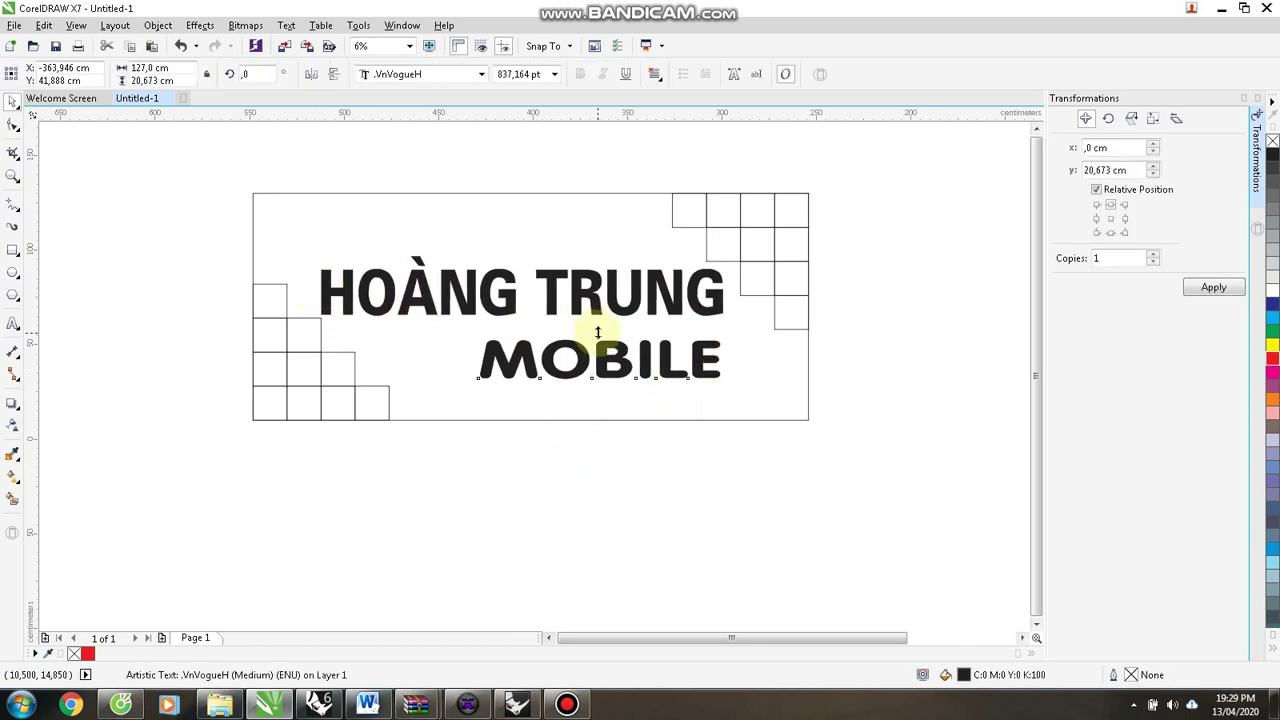
{"action": "key", "text": "F6"}
{"action": "left_click_drag", "start_coordinate": [471, 391], "coordinate": [733, 408]}
{"action": "scroll", "coordinate": [636, 402], "scroll_direction": "up", "scroll_amount": 1}
{"action": "key", "text": "Delete"}
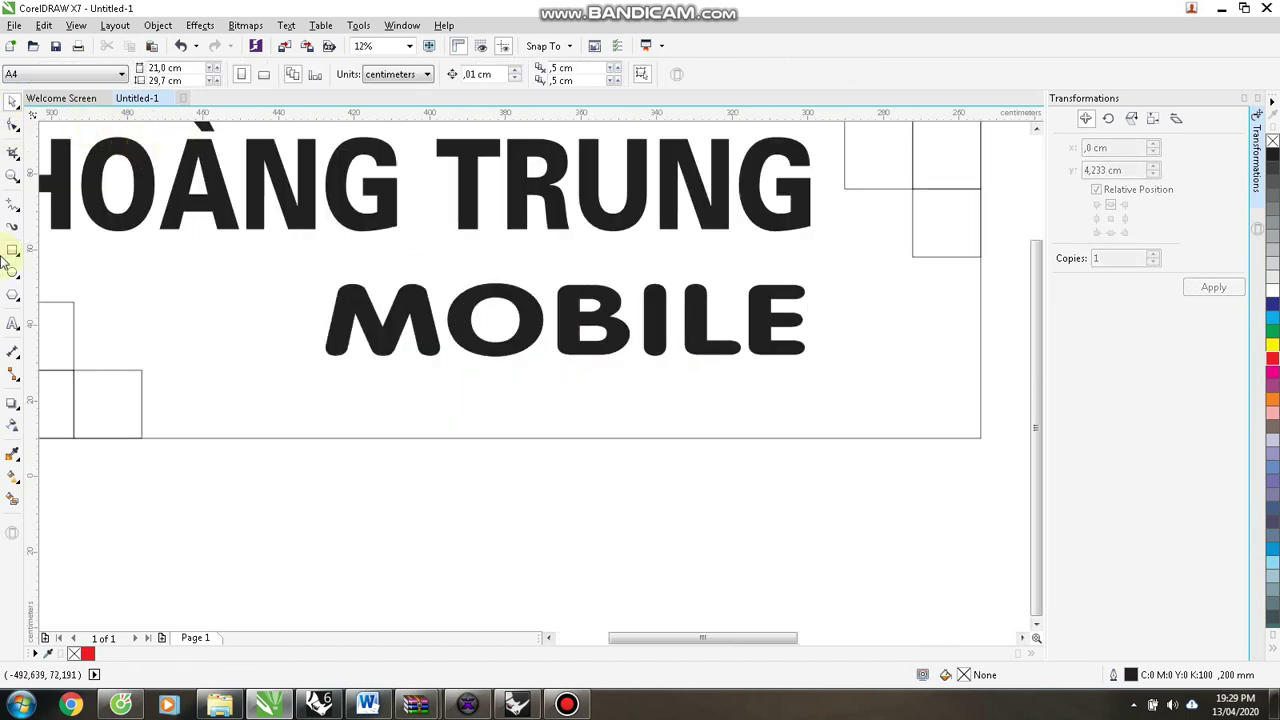
Draw a small rectangle in the sign and set its size to 40 by 28 cm.
{"action": "left_click_drag", "start_coordinate": [232, 370], "coordinate": [351, 428]}
{"action": "double_click", "coordinate": [150, 67]}
{"action": "type", "text": "4028"}
{"action": "key", "text": "Return"}
Move the small rectangle inside the sign's top-left corner and shrink it to about 36.3 by 25 cm.
{"action": "scroll", "coordinate": [410, 400], "scroll_direction": "down", "scroll_amount": 2}
{"action": "scroll", "coordinate": [386, 445], "scroll_direction": "up", "scroll_amount": 1}
{"action": "left_click_drag", "start_coordinate": [386, 451], "coordinate": [224, 285]}
{"action": "scroll", "coordinate": [217, 296], "scroll_direction": "up", "scroll_amount": 1}
{"action": "left_click_drag", "start_coordinate": [234, 330], "coordinate": [238, 315]}
{"action": "left_click_drag", "start_coordinate": [312, 268], "coordinate": [299, 286]}
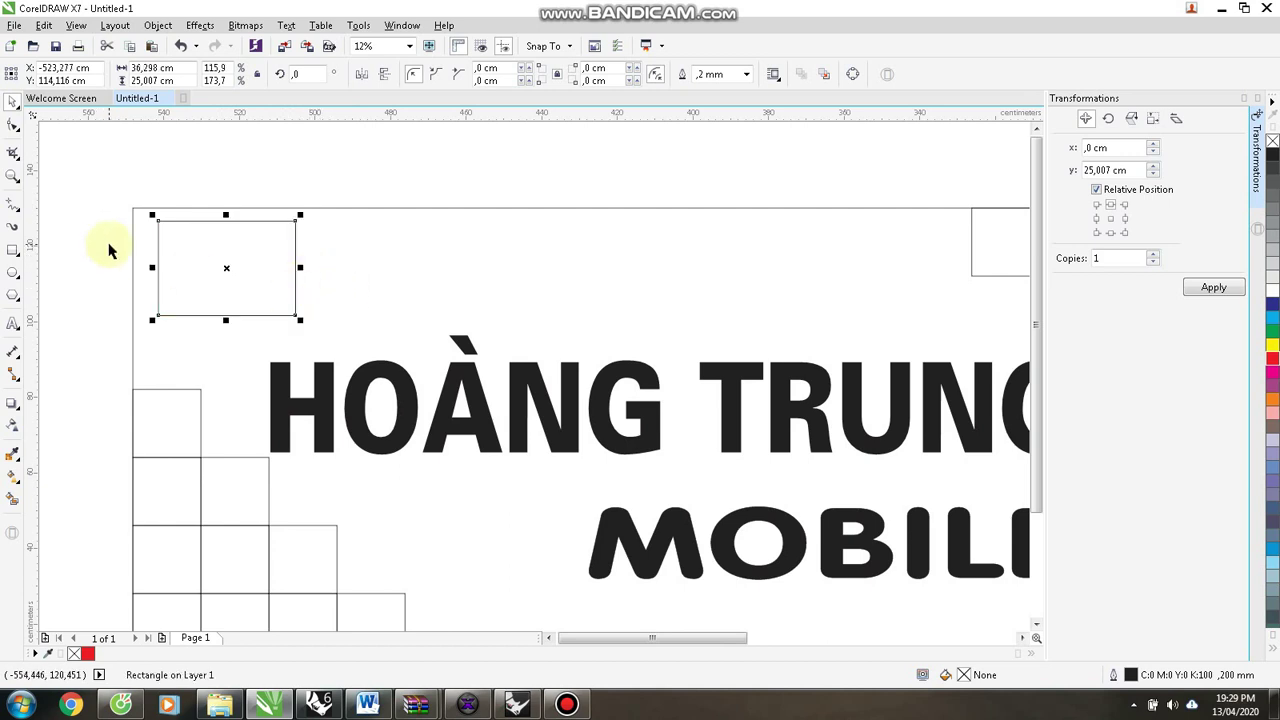
Apply a one-step inside contour with a 5 cm offset to the small rectangle.
{"action": "scroll", "coordinate": [14, 449], "scroll_direction": "down", "scroll_amount": 2}
{"action": "left_click", "coordinate": [14, 403]}
{"action": "left_click", "coordinate": [66, 419]}
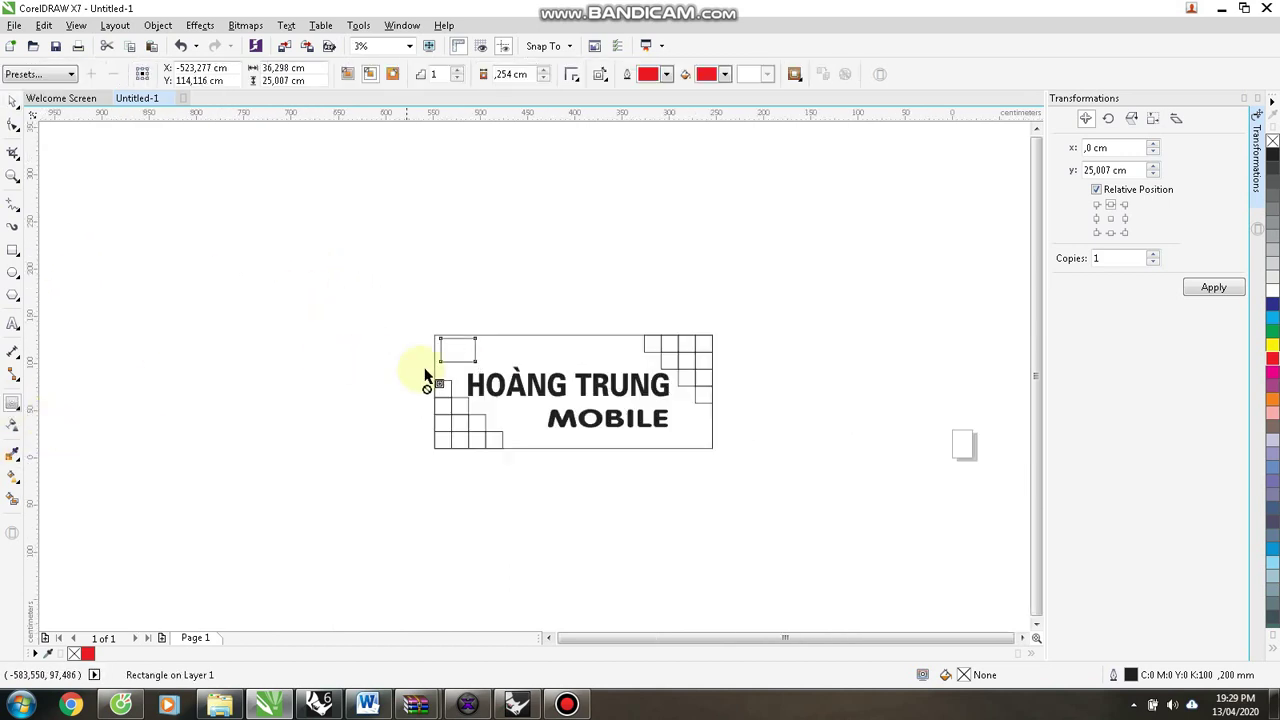
{"action": "scroll", "coordinate": [456, 348], "scroll_direction": "up", "scroll_amount": 2}
{"action": "left_click_drag", "start_coordinate": [528, 74], "coordinate": [468, 69]}
{"action": "left_click", "coordinate": [392, 74]}
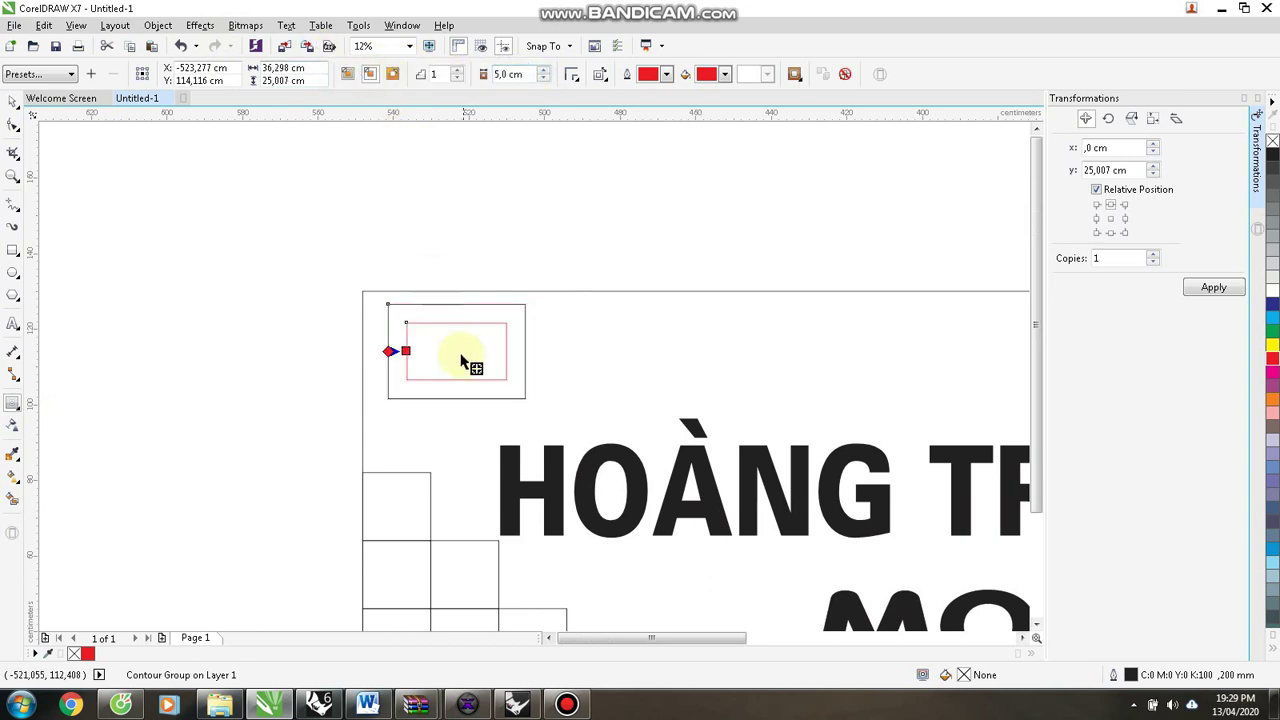
{"action": "scroll", "coordinate": [453, 332], "scroll_direction": "up", "scroll_amount": 3}
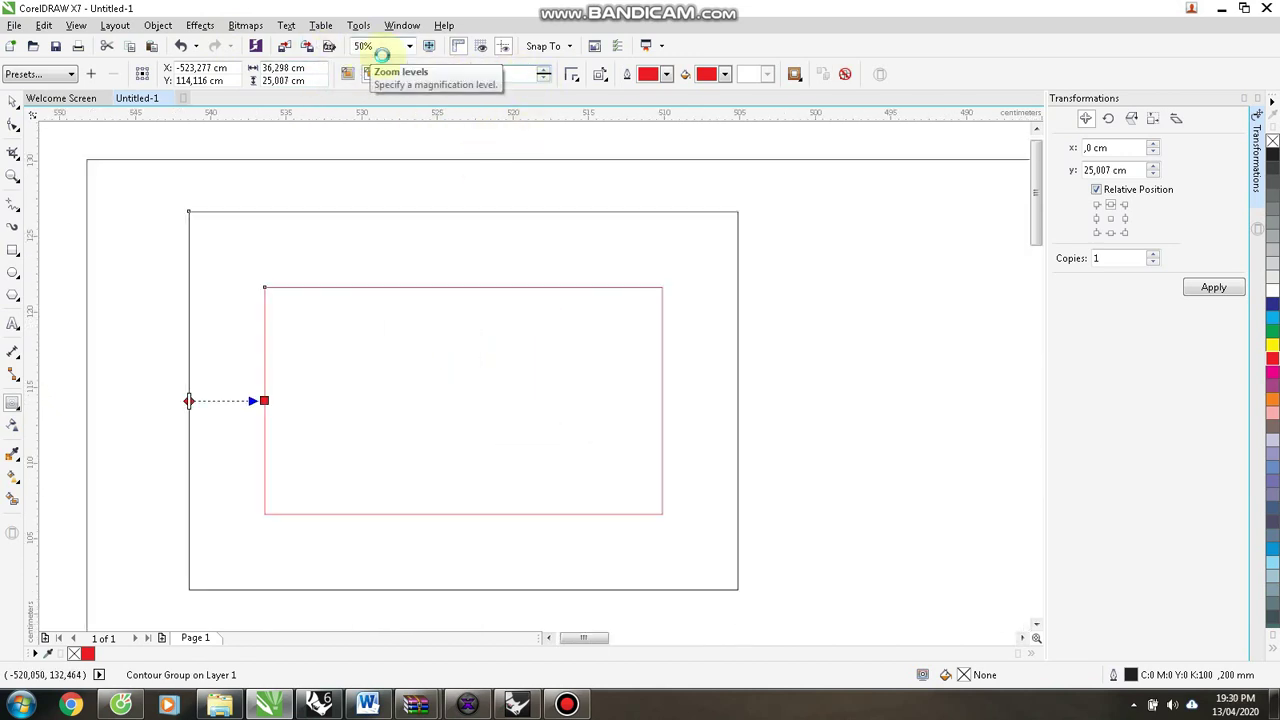
Reduce the contour offset to about 3 cm and break the contour apart from the small rectangle.
{"action": "left_click", "coordinate": [117, 26]}
{"action": "left_click", "coordinate": [117, 26]}
{"action": "left_click", "coordinate": [158, 25]}
{"action": "left_click", "coordinate": [200, 263]}
Round the corners of the inner contour rectangle with the Shape tool.
{"action": "left_click", "coordinate": [13, 124]}
{"action": "left_click", "coordinate": [234, 258]}
{"action": "left_click_drag", "start_coordinate": [235, 258], "coordinate": [260, 271]}
{"action": "key", "text": "space"}
{"action": "scroll", "coordinate": [345, 313], "scroll_direction": "down", "scroll_amount": 2}
{"action": "left_click", "coordinate": [388, 331]}
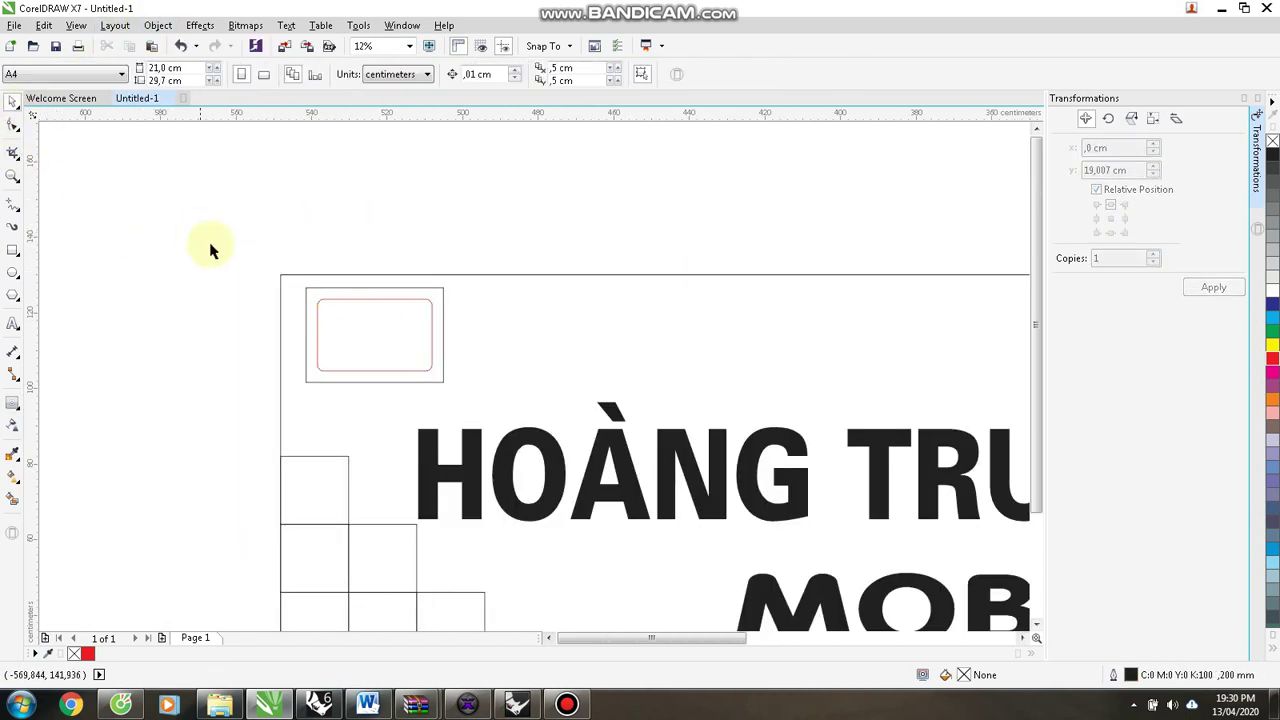
Move the outer and inner rectangles together slightly and combine them into a single frame curve.
{"action": "left_click_drag", "start_coordinate": [198, 231], "coordinate": [460, 397]}
{"action": "left_click_drag", "start_coordinate": [375, 335], "coordinate": [384, 343]}
{"action": "middle_click_drag", "start_coordinate": [645, 349], "coordinate": [495, 348]}
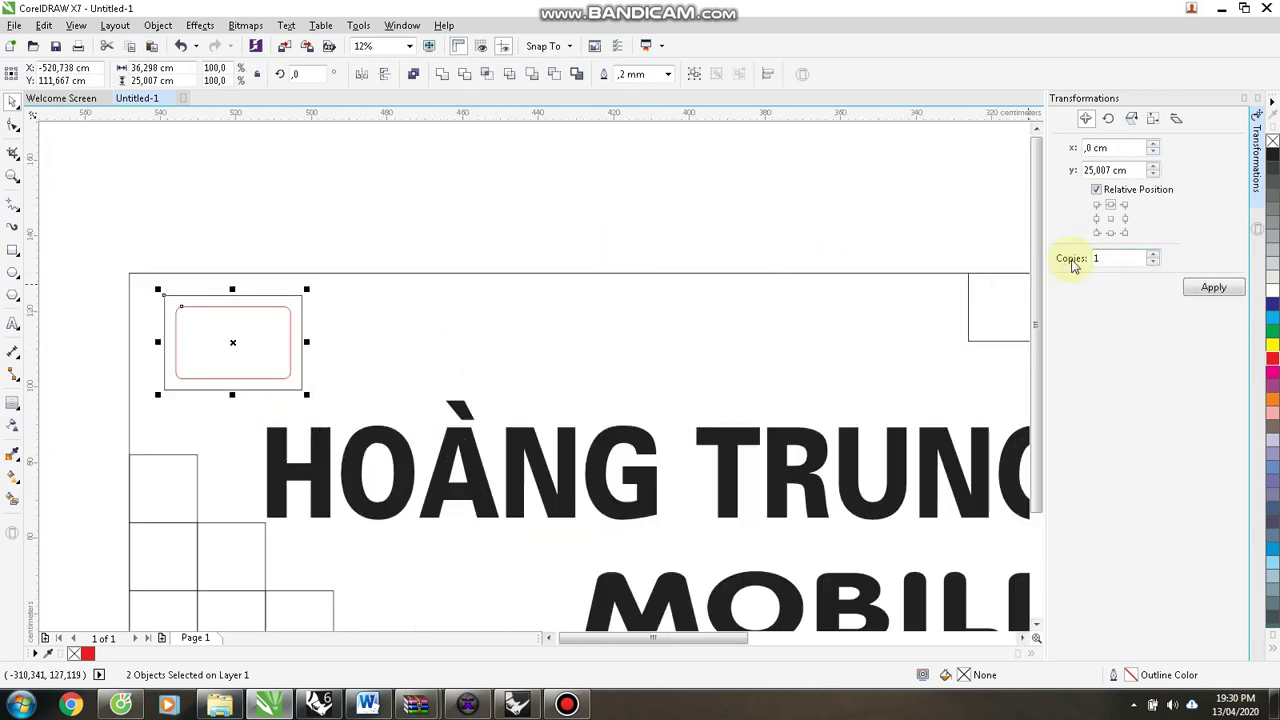
{"action": "left_click", "coordinate": [413, 74]}
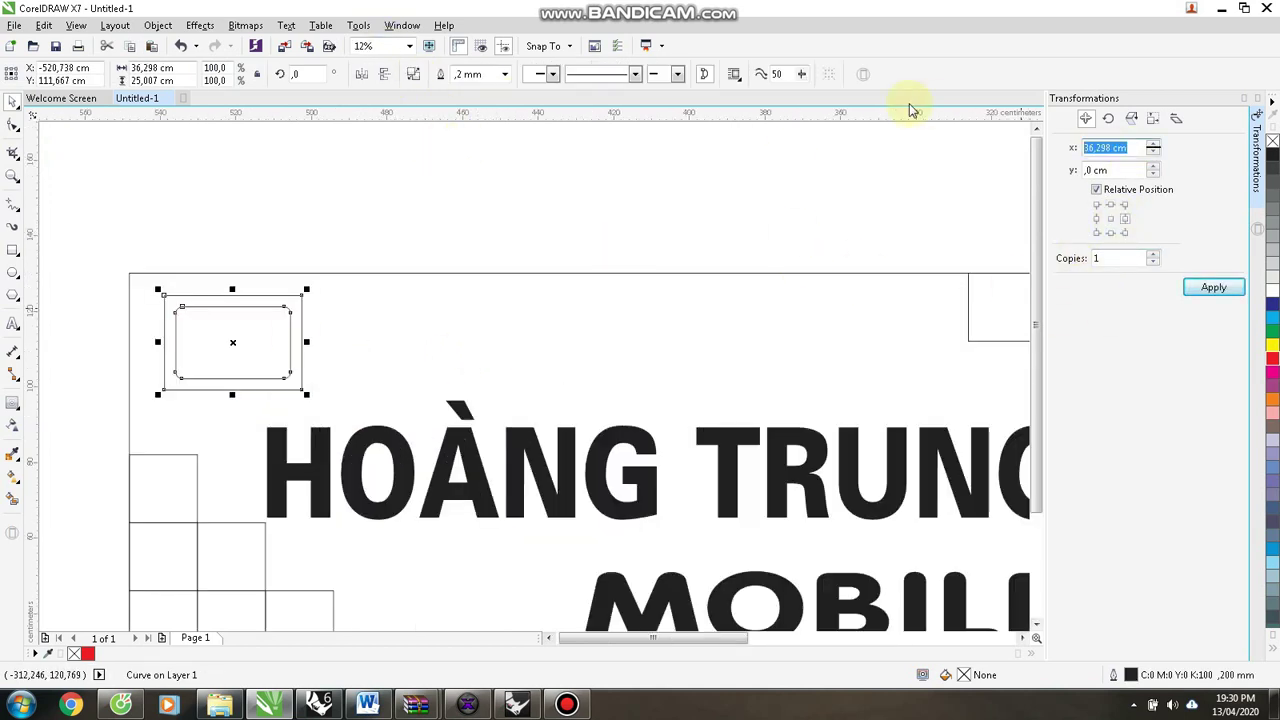
Try duplicating the frame four times to the right at a 45 cm spacing.
{"action": "left_click", "coordinate": [1213, 287]}
{"action": "left_click", "coordinate": [1213, 287]}
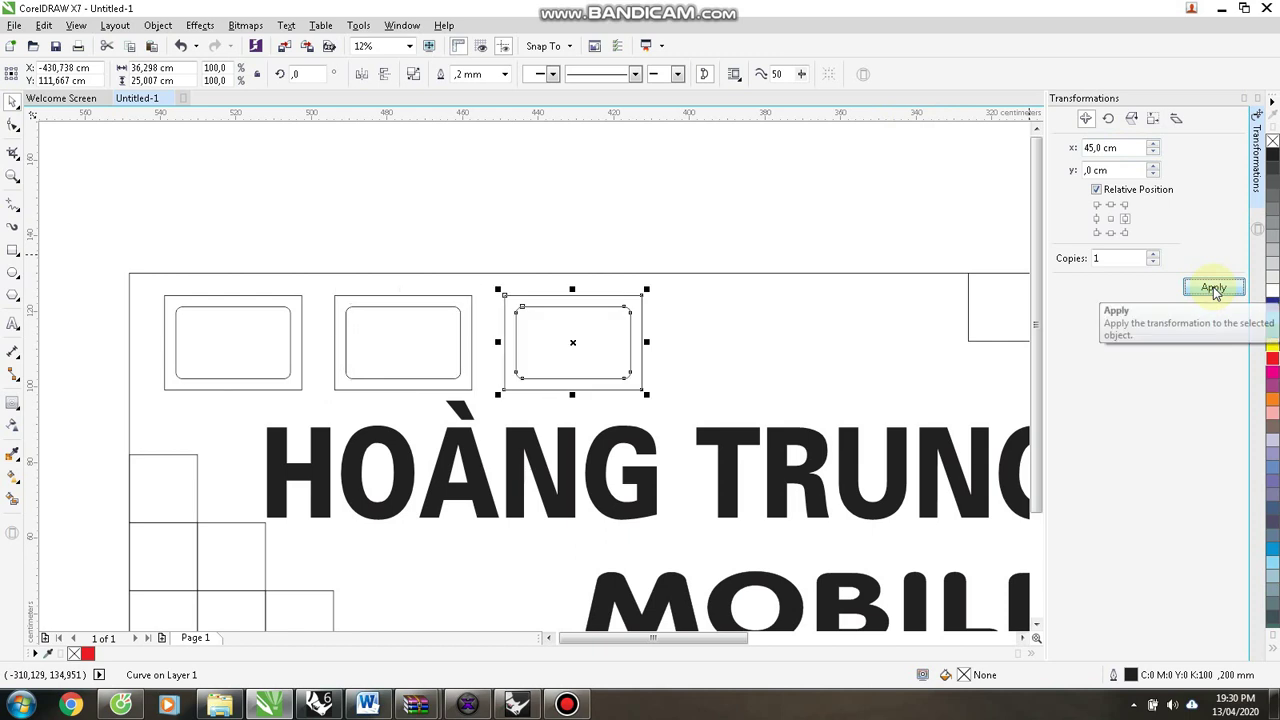
{"action": "left_click", "coordinate": [1213, 287]}
{"action": "scroll", "coordinate": [457, 277], "scroll_direction": "down", "scroll_amount": 2}
{"action": "scroll", "coordinate": [186, 257], "scroll_direction": "up", "scroll_amount": 2}
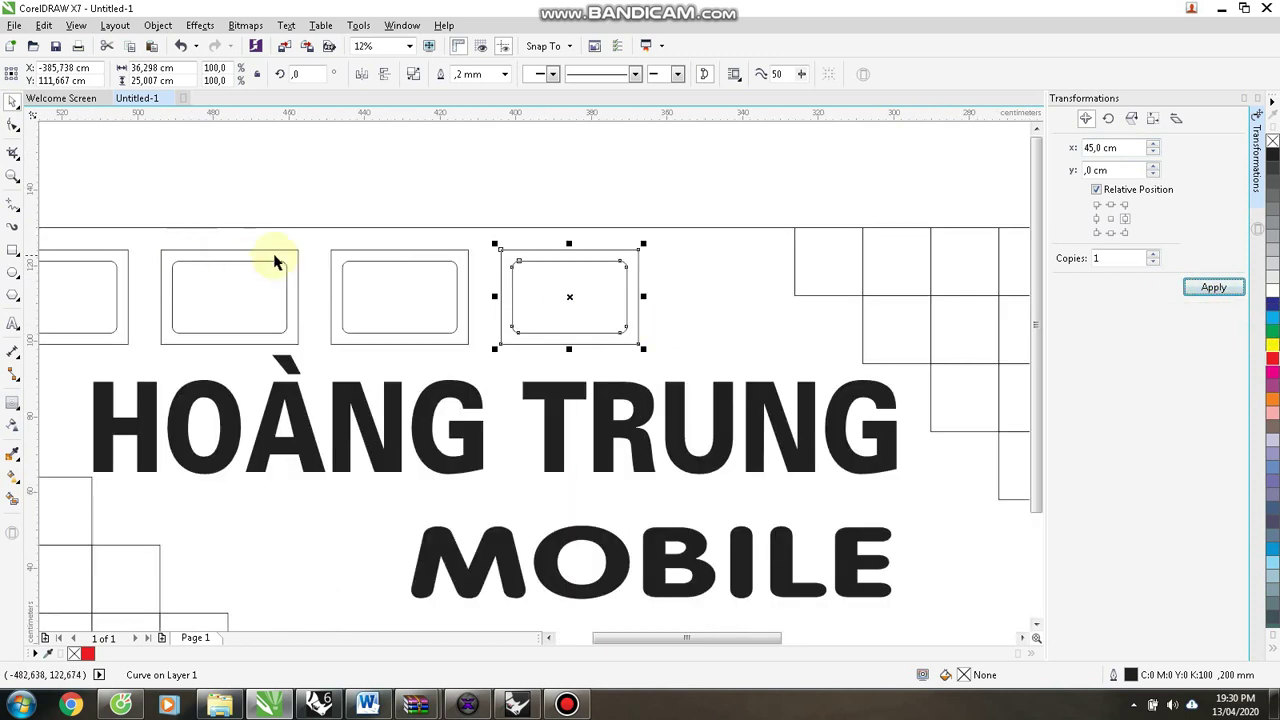
{"action": "left_click", "coordinate": [1213, 287]}
{"action": "scroll", "coordinate": [950, 291], "scroll_direction": "down", "scroll_amount": 2}
{"action": "scroll", "coordinate": [894, 291], "scroll_direction": "up", "scroll_amount": 1}
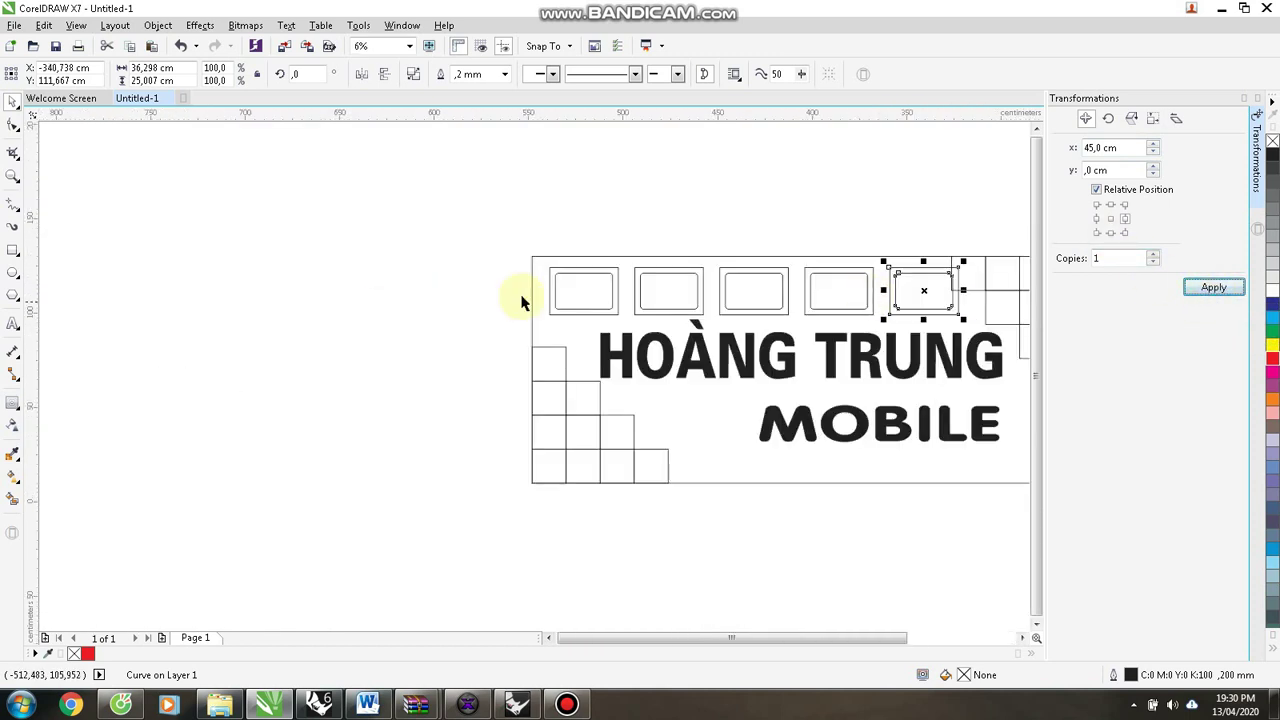
Undo the four frame copies.
{"action": "key", "text": "ctrl+z"}
{"action": "key", "text": "ctrl+z"}
{"action": "key", "text": "ctrl+z"}
{"action": "key", "text": "ctrl+z"}
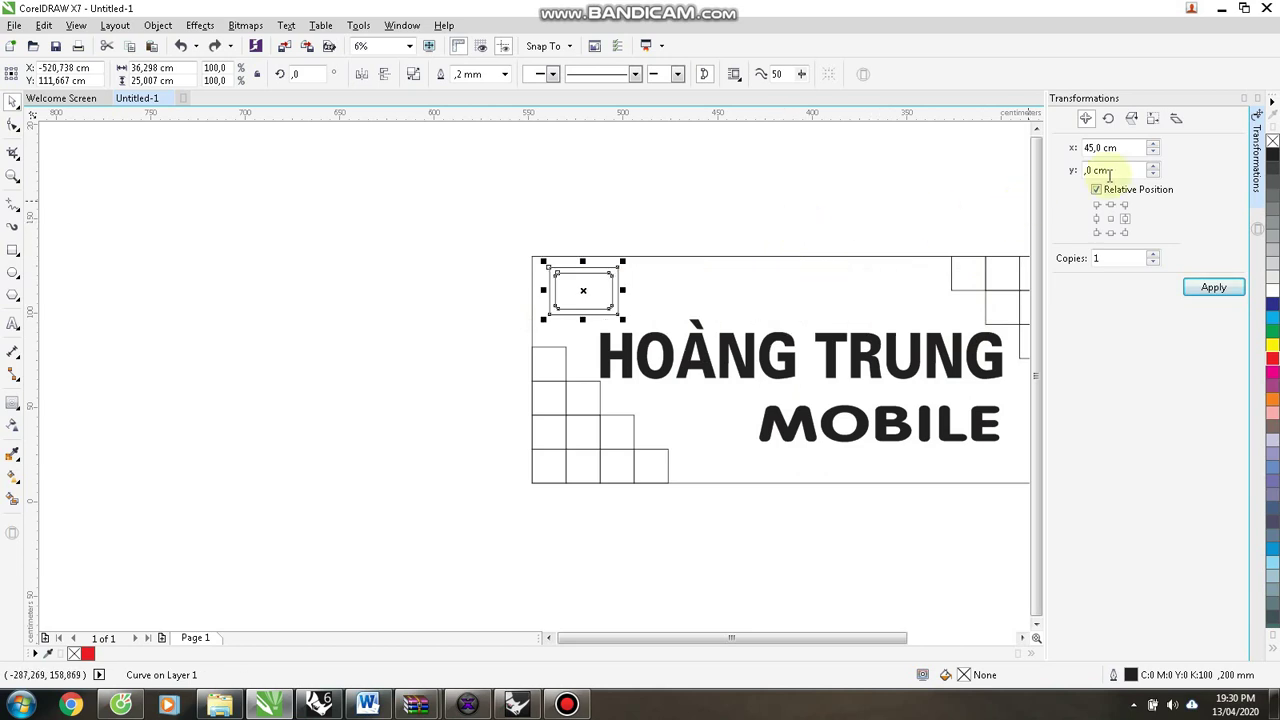
Duplicate the frame four times to the right at a 42 cm horizontal spacing.
{"action": "type", "text": "42"}
{"action": "left_click", "coordinate": [1213, 287]}
{"action": "left_click", "coordinate": [1213, 287]}
{"action": "left_click", "coordinate": [1213, 287]}
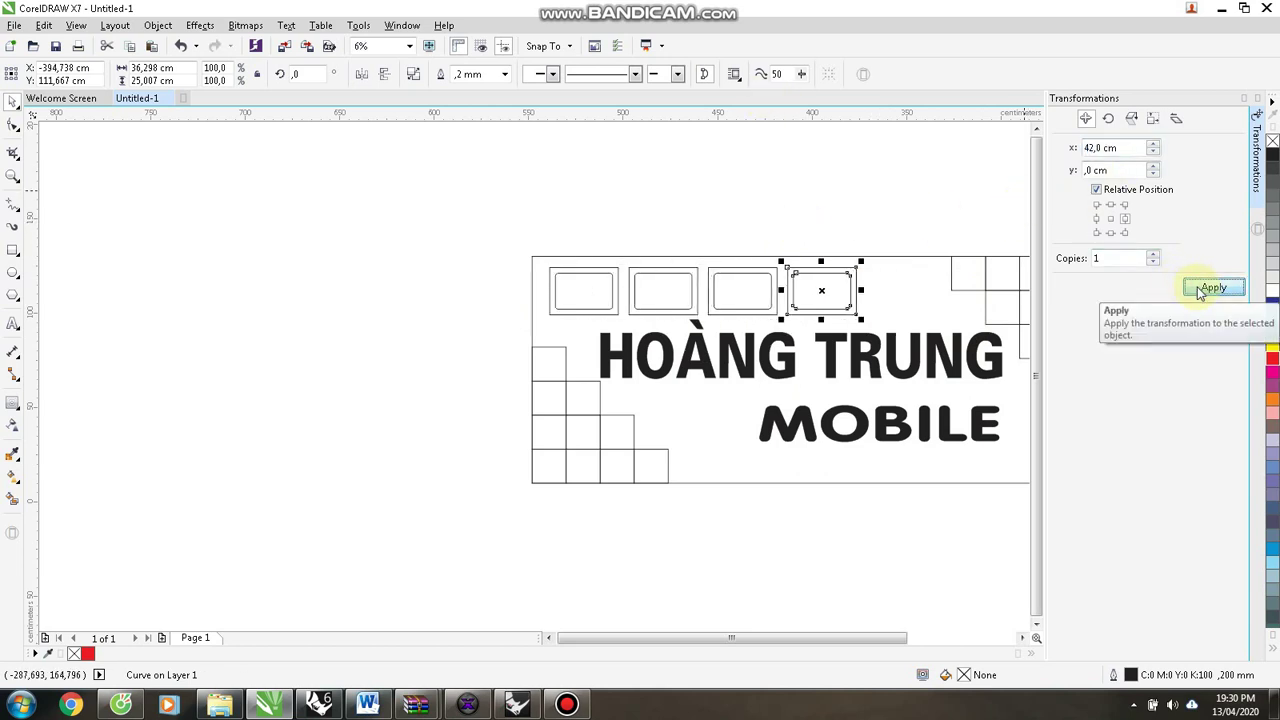
{"action": "left_click", "coordinate": [1213, 287]}
Reduce the height of HOÀNG TRUNG below the frames and shrink MOBILE to about 116 by 17 cm.
{"action": "left_click", "coordinate": [851, 288]}
{"action": "scroll", "coordinate": [808, 316], "scroll_direction": "down", "scroll_amount": 1}
{"action": "scroll", "coordinate": [808, 316], "scroll_direction": "up", "scroll_amount": 1}
{"action": "left_click_drag", "start_coordinate": [961, 353], "coordinate": [961, 353]}
{"action": "scroll", "coordinate": [700, 315], "scroll_direction": "up", "scroll_amount": 2}
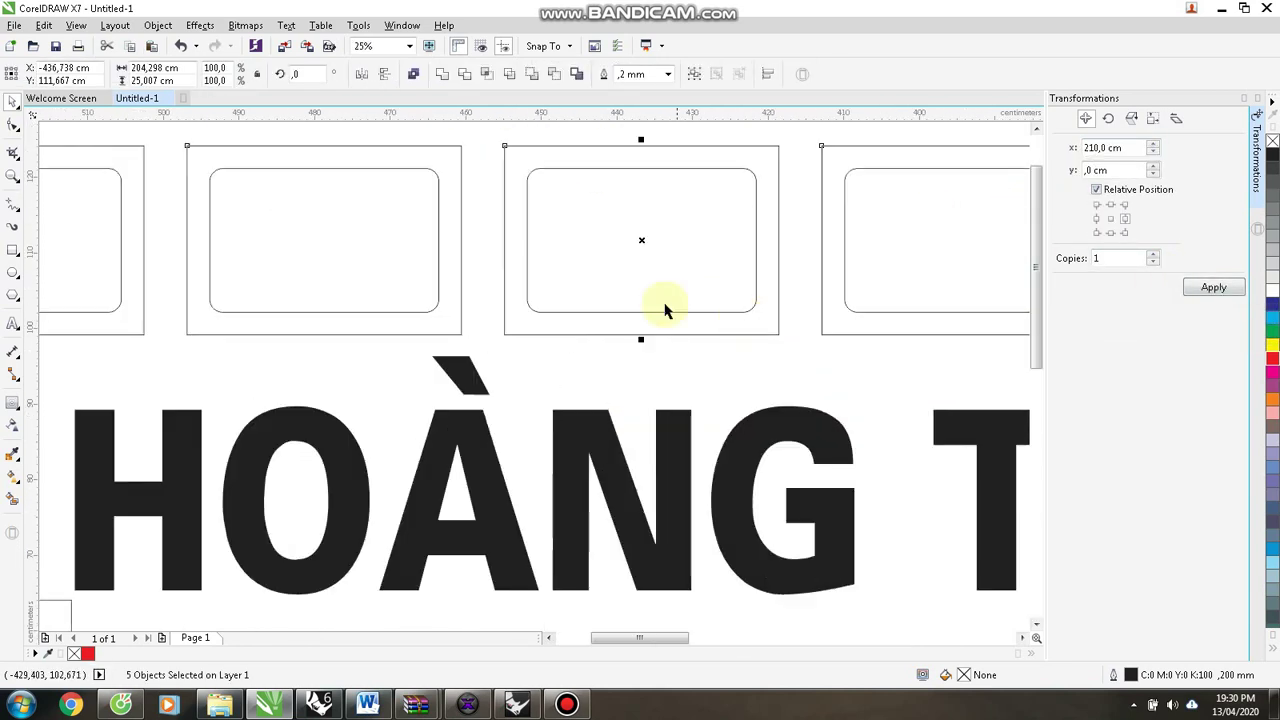
{"action": "scroll", "coordinate": [680, 306], "scroll_direction": "down", "scroll_amount": 1}
{"action": "left_click", "coordinate": [642, 496]}
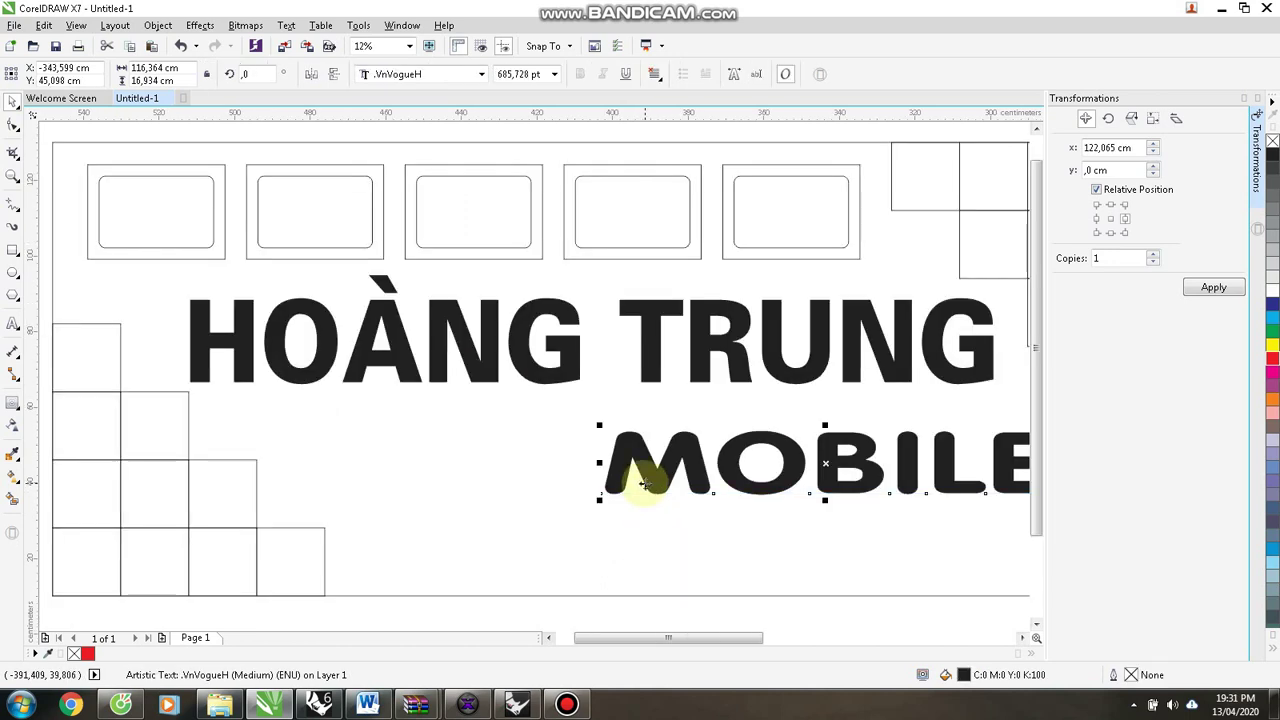
{"action": "scroll", "coordinate": [651, 486], "scroll_direction": "down", "scroll_amount": 1}
{"action": "left_click", "coordinate": [286, 294]}
{"action": "scroll", "coordinate": [728, 500], "scroll_direction": "up", "scroll_amount": 1}
{"action": "scroll", "coordinate": [728, 500], "scroll_direction": "down", "scroll_amount": 1}
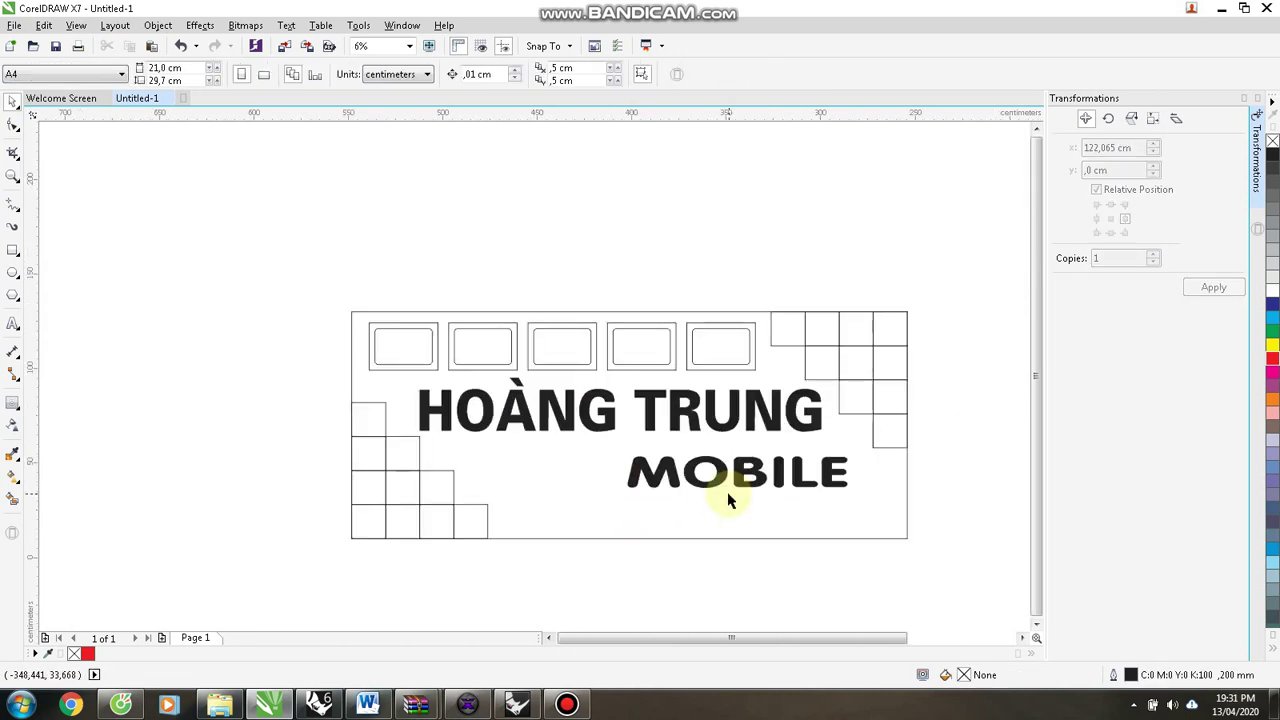
Select the complete sign layout and move it slightly upward.
{"action": "left_click_drag", "start_coordinate": [251, 237], "coordinate": [892, 546]}
{"action": "left_click_drag", "start_coordinate": [616, 434], "coordinate": [610, 394]}
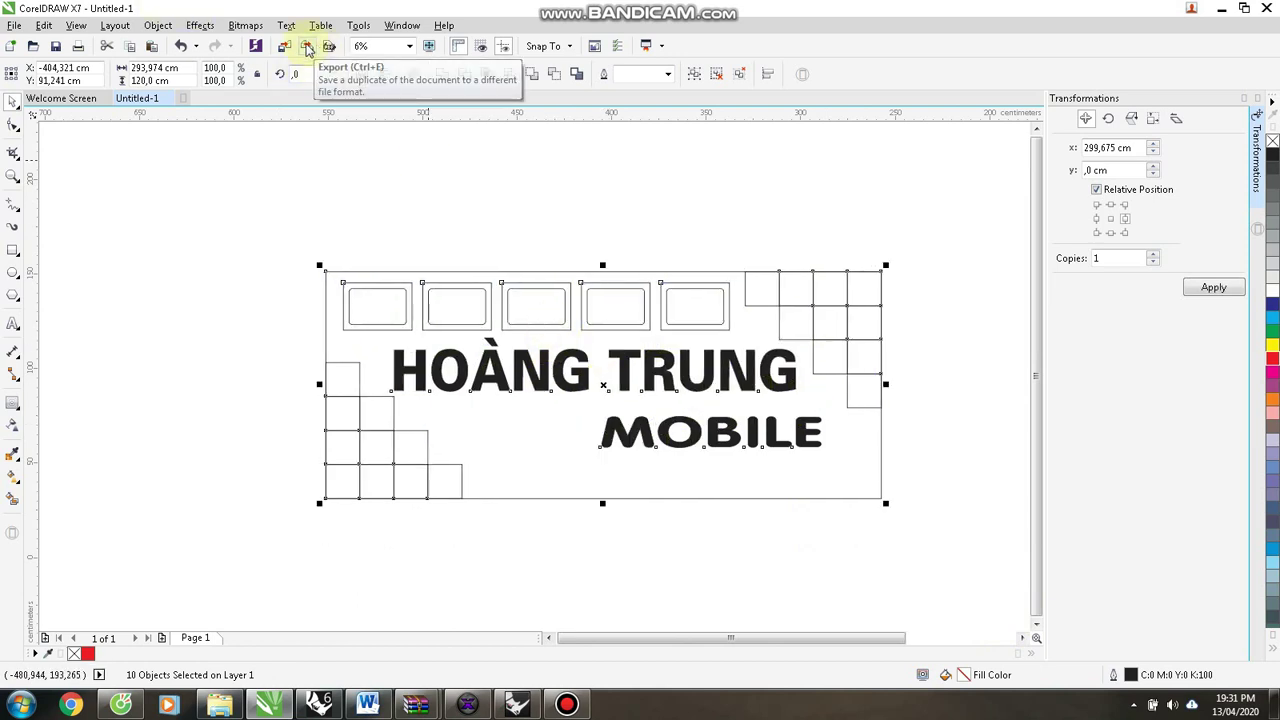
Export the selected sign layout to the Desktop as Untitled-1 in DXF format, using AutoCAD 2008-2013, millimeters and text as curves.
{"action": "left_click", "coordinate": [304, 48]}
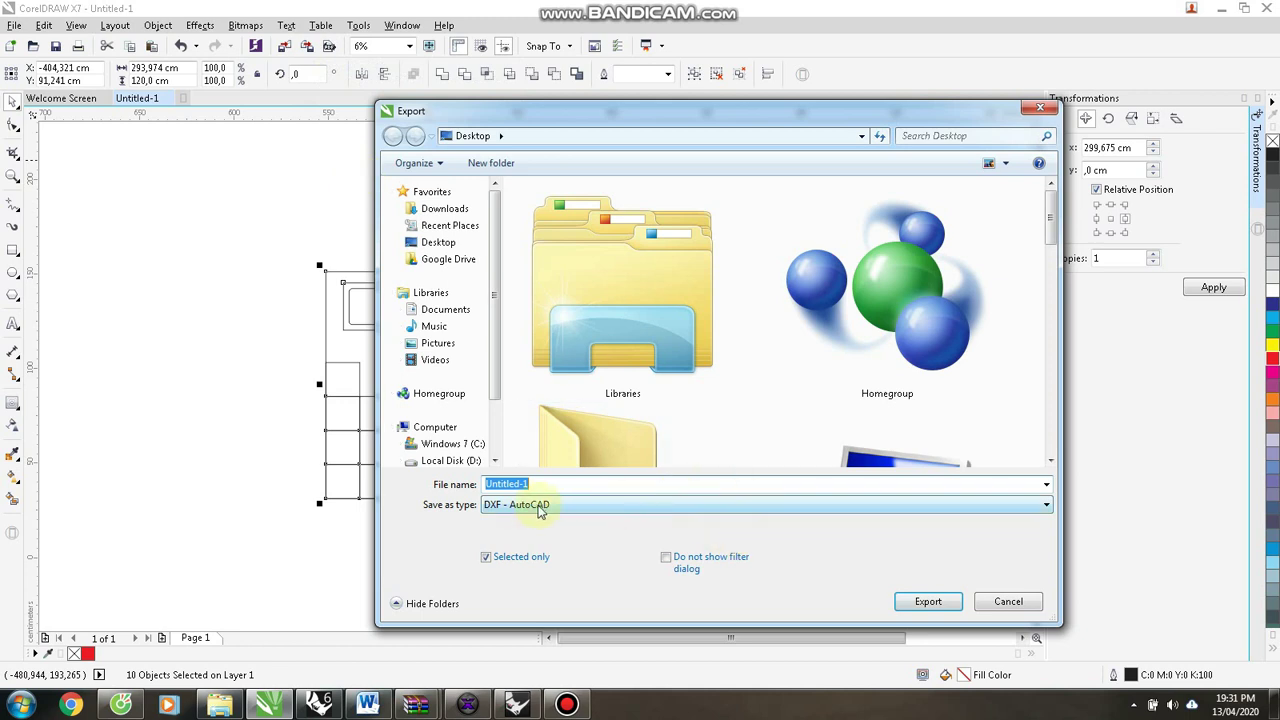
{"action": "left_click", "coordinate": [572, 505]}
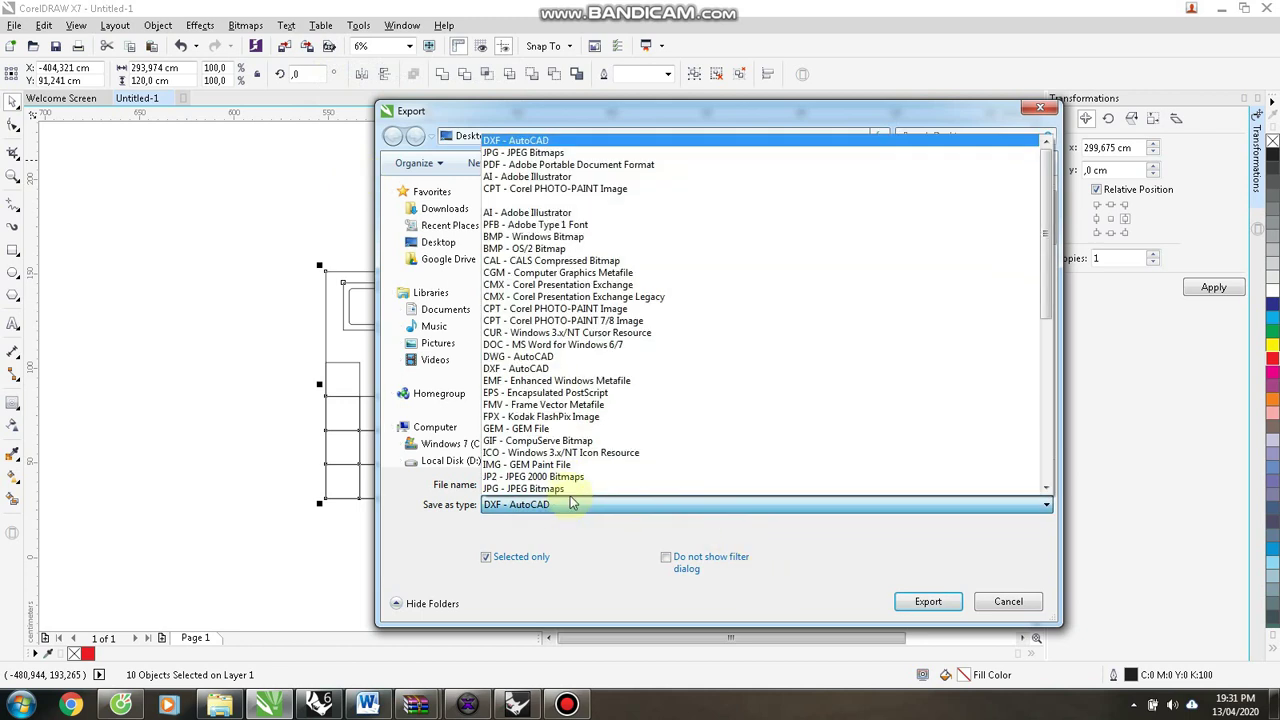
{"action": "left_click", "coordinate": [507, 141]}
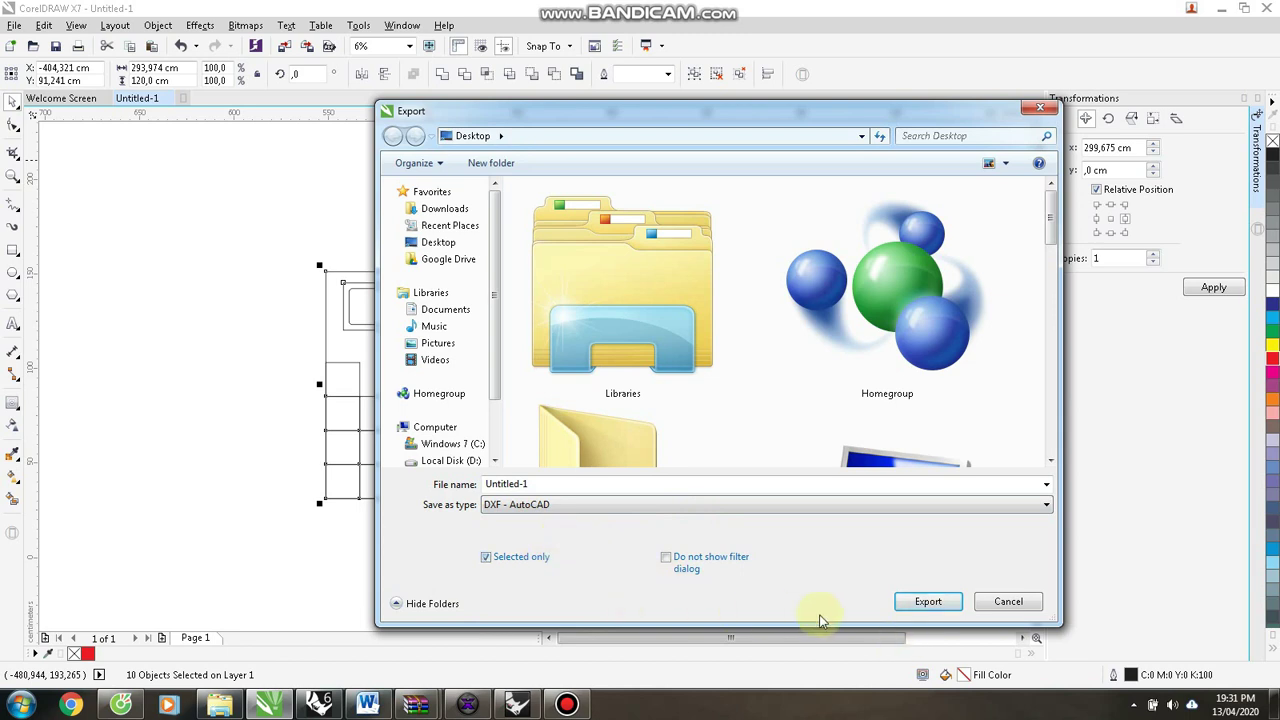
{"action": "left_click", "coordinate": [927, 606]}
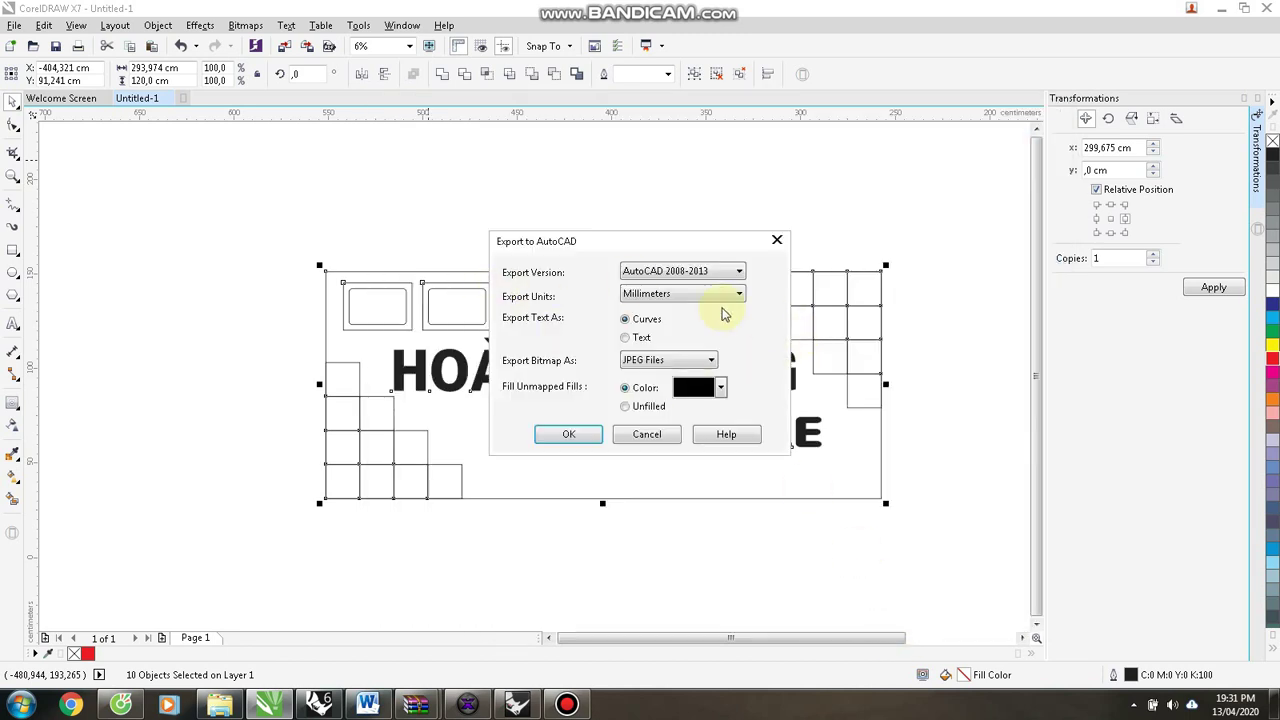
{"action": "left_click", "coordinate": [660, 300]}
{"action": "left_click", "coordinate": [661, 298]}
{"action": "left_click", "coordinate": [661, 298]}
{"action": "left_click", "coordinate": [662, 300]}
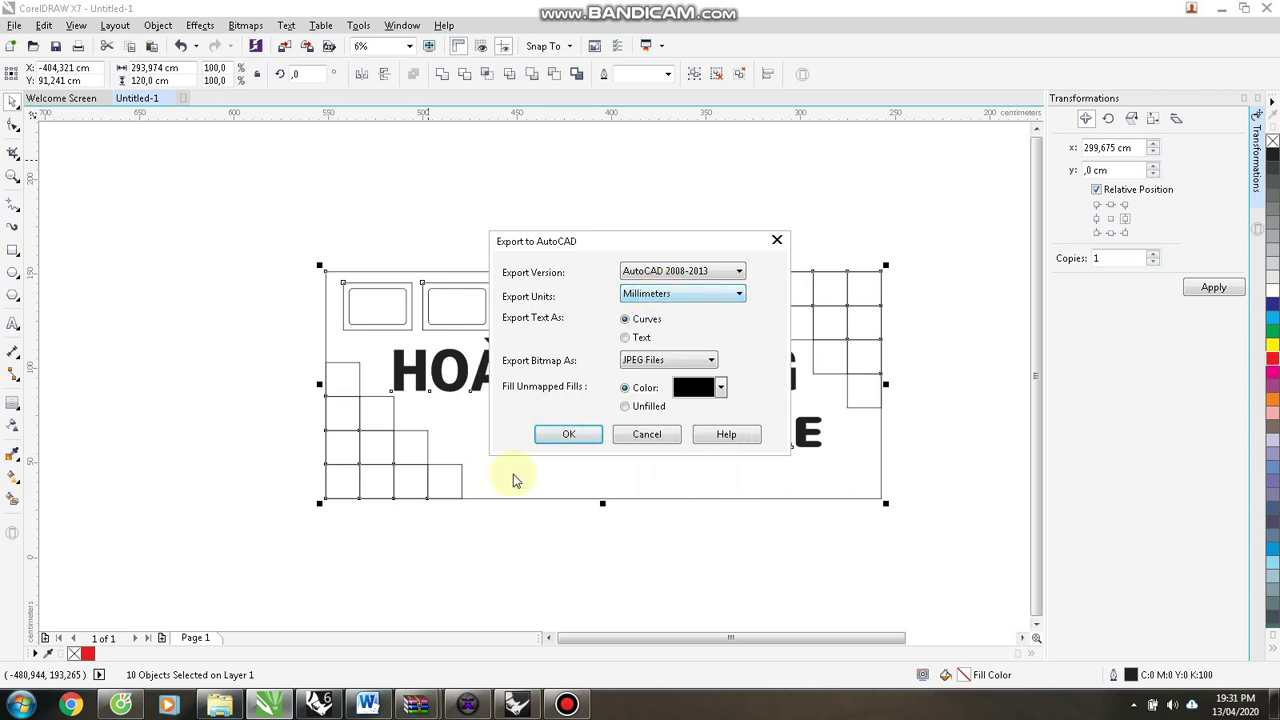
{"action": "left_click", "coordinate": [566, 436]}
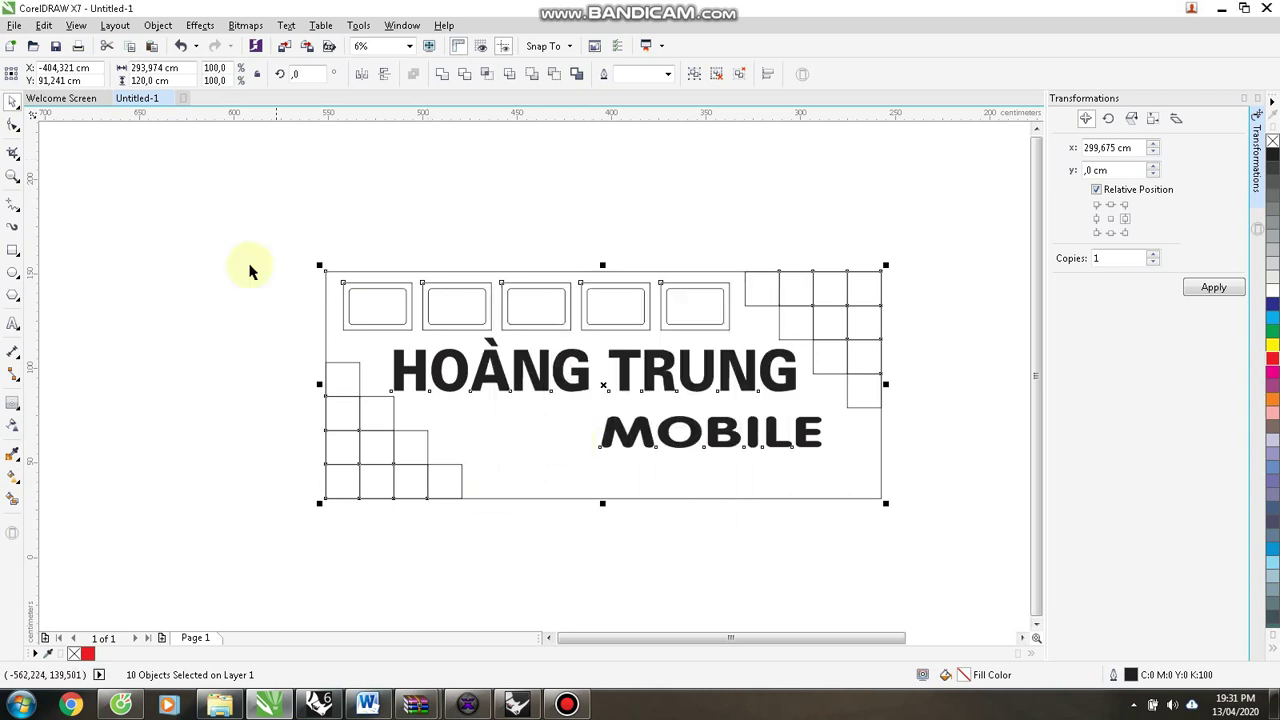
Minimize the drawing program and the web browser, and switch to Rhinoceros 5.0.
{"action": "left_click", "coordinate": [1223, 8]}
{"action": "left_click", "coordinate": [707, 360]}
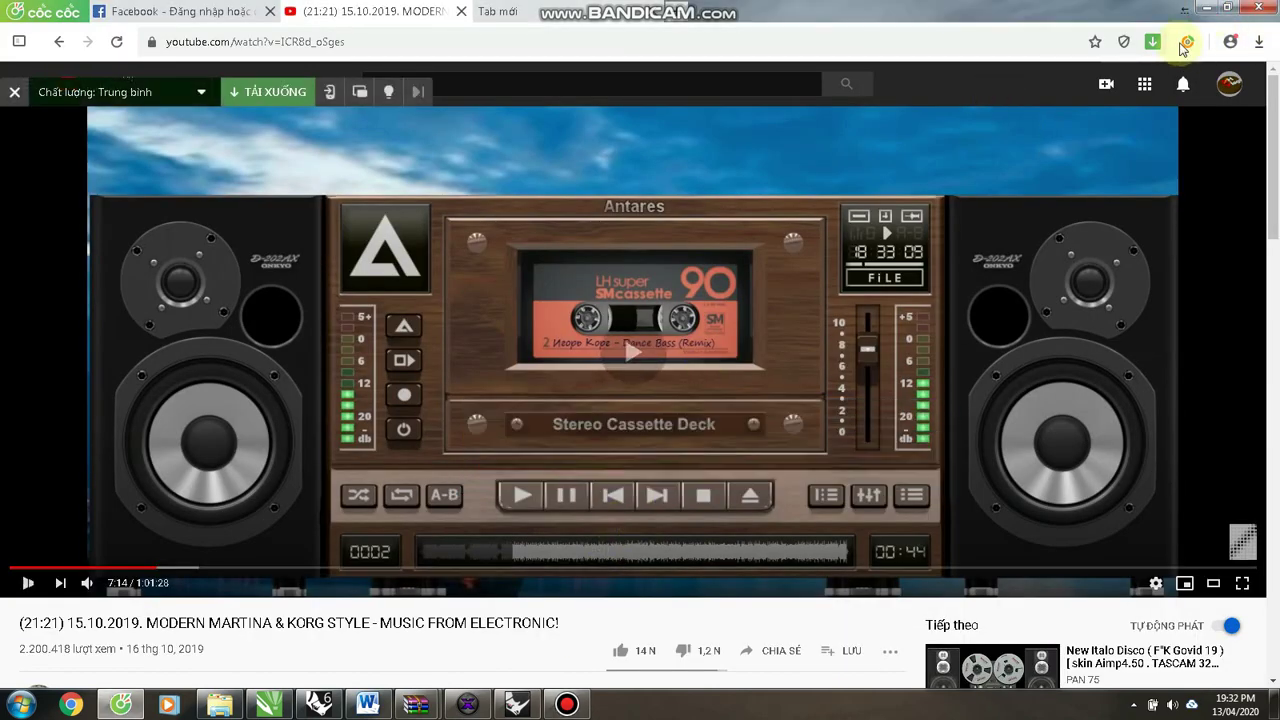
{"action": "left_click", "coordinate": [1207, 8]}
{"action": "left_click", "coordinate": [518, 702]}
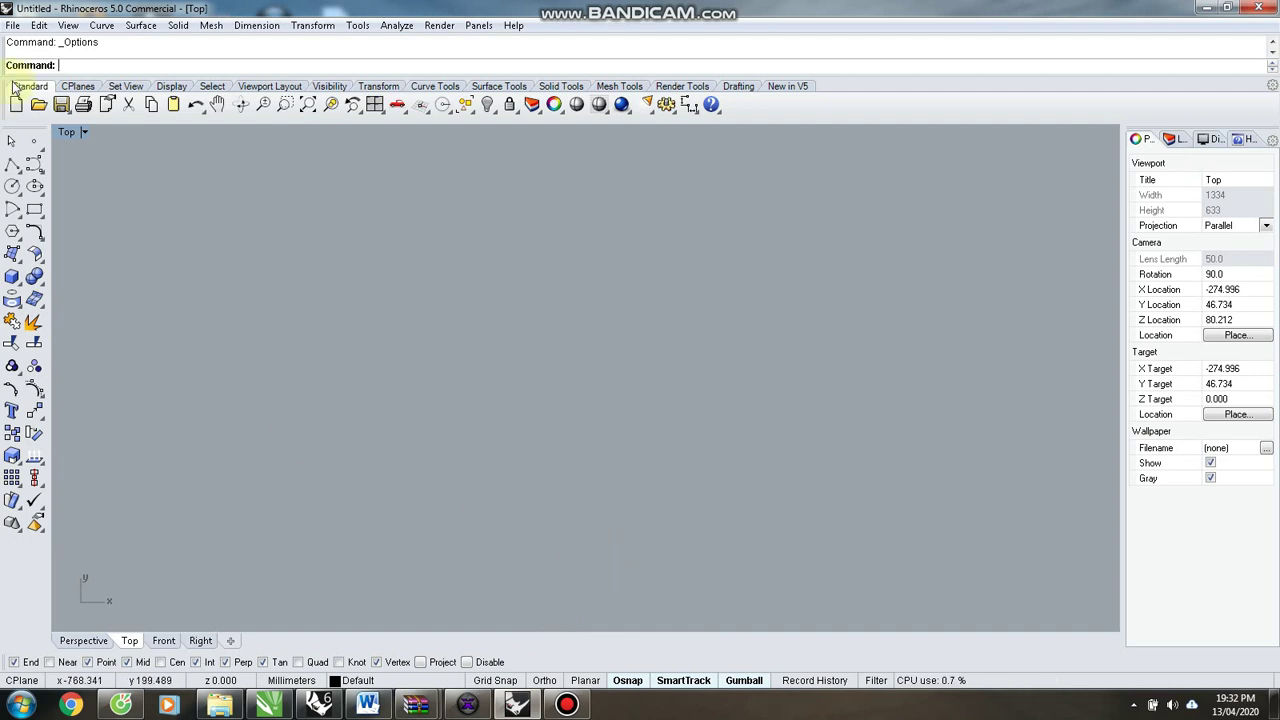
Import Untitled-1.dxf from the Desktop with model and layout units in millimeters, leaving the imported curves deselected.
{"action": "left_click", "coordinate": [11, 27]}
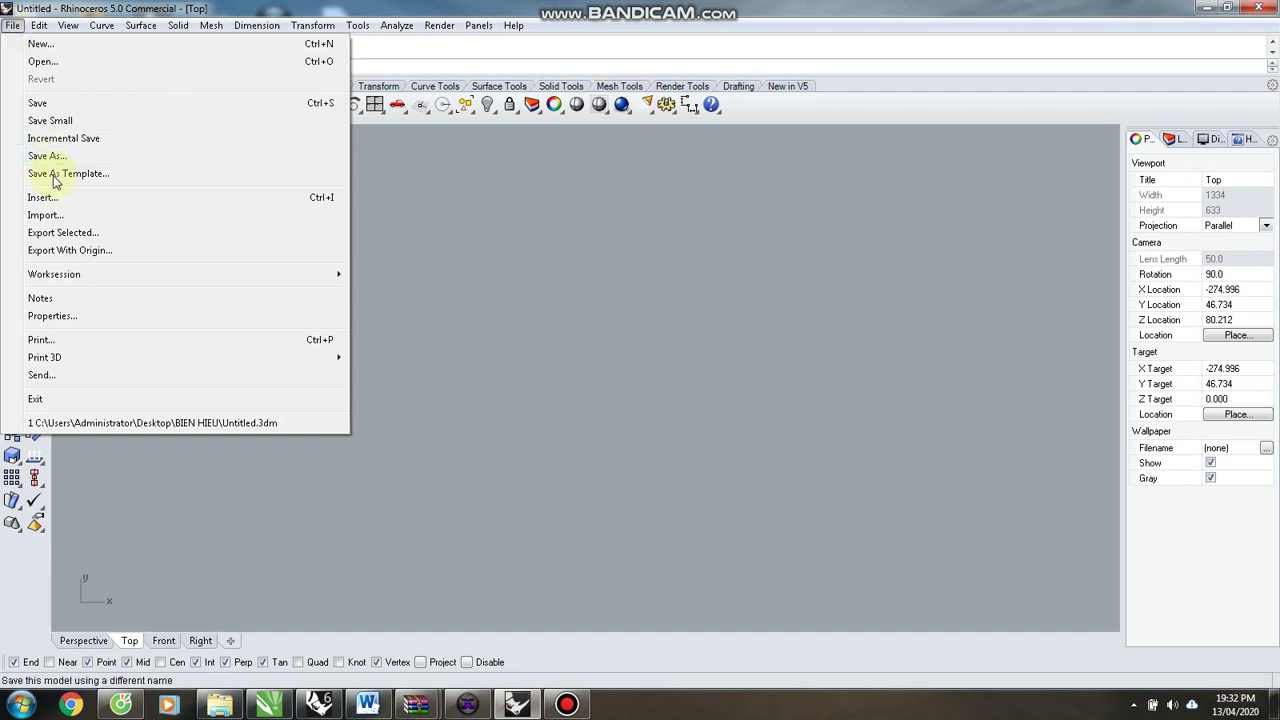
{"action": "left_click", "coordinate": [45, 215]}
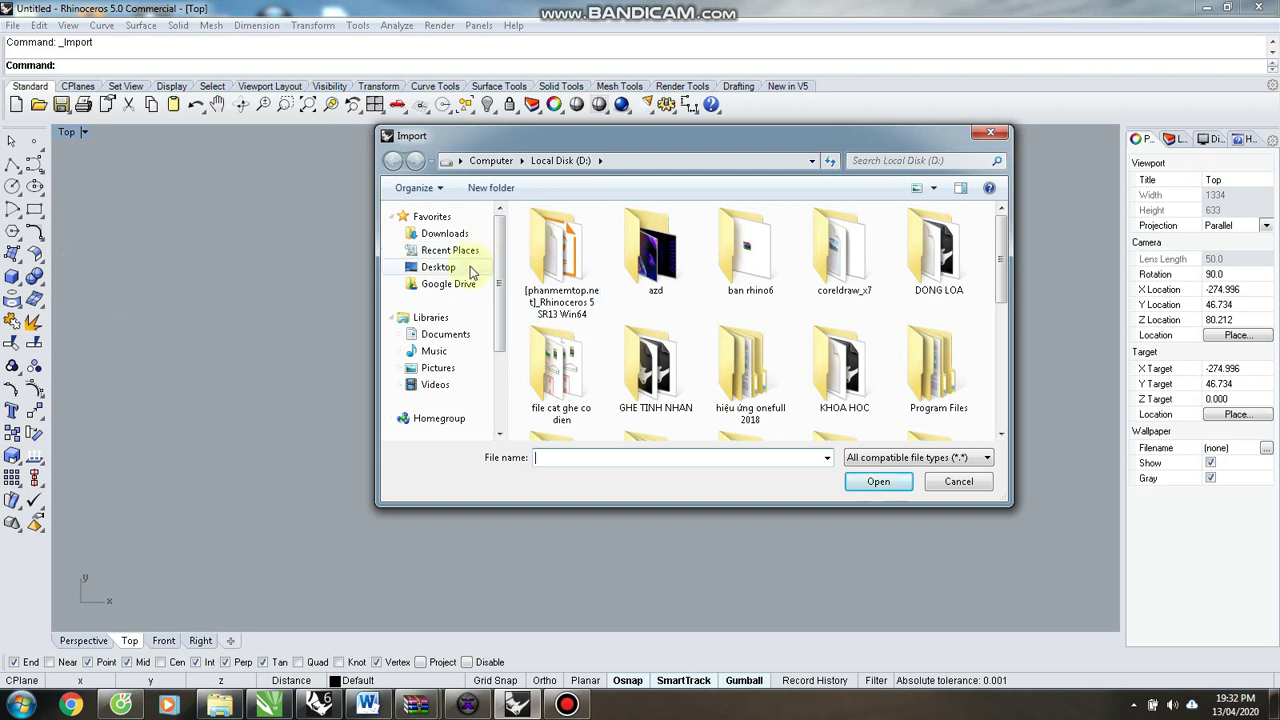
{"action": "left_click", "coordinate": [470, 268]}
{"action": "left_click_drag", "start_coordinate": [1005, 262], "coordinate": [1003, 430]}
{"action": "double_click", "coordinate": [813, 315]}
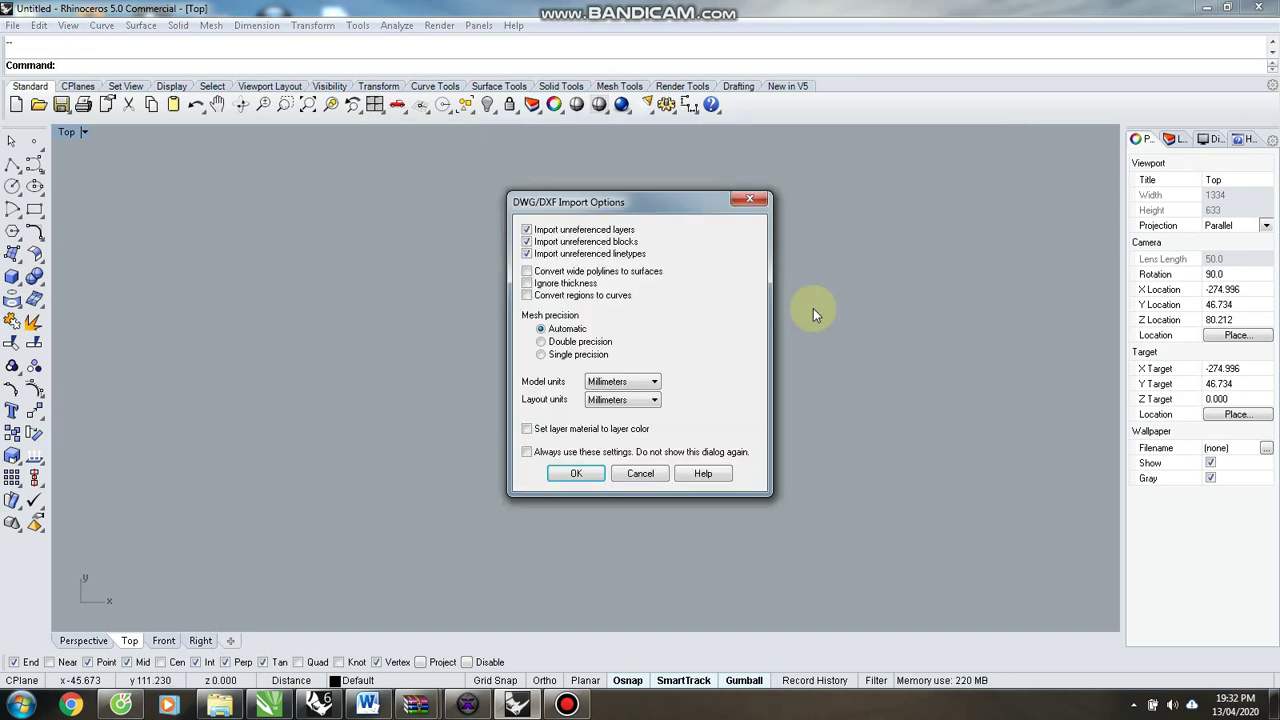
{"action": "left_click", "coordinate": [576, 473]}
{"action": "scroll", "coordinate": [592, 424], "scroll_direction": "down", "scroll_amount": 2}
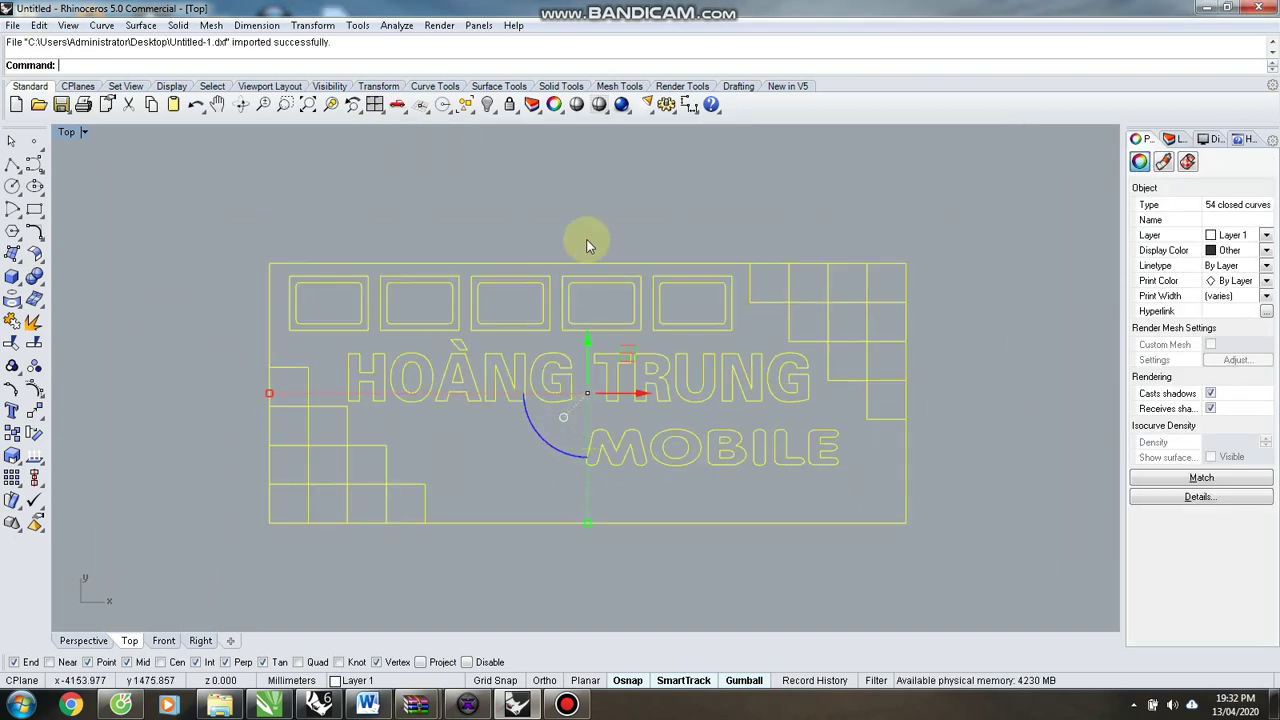
{"action": "left_click", "coordinate": [586, 243]}
{"action": "scroll", "coordinate": [685, 249], "scroll_direction": "up", "scroll_amount": 2}
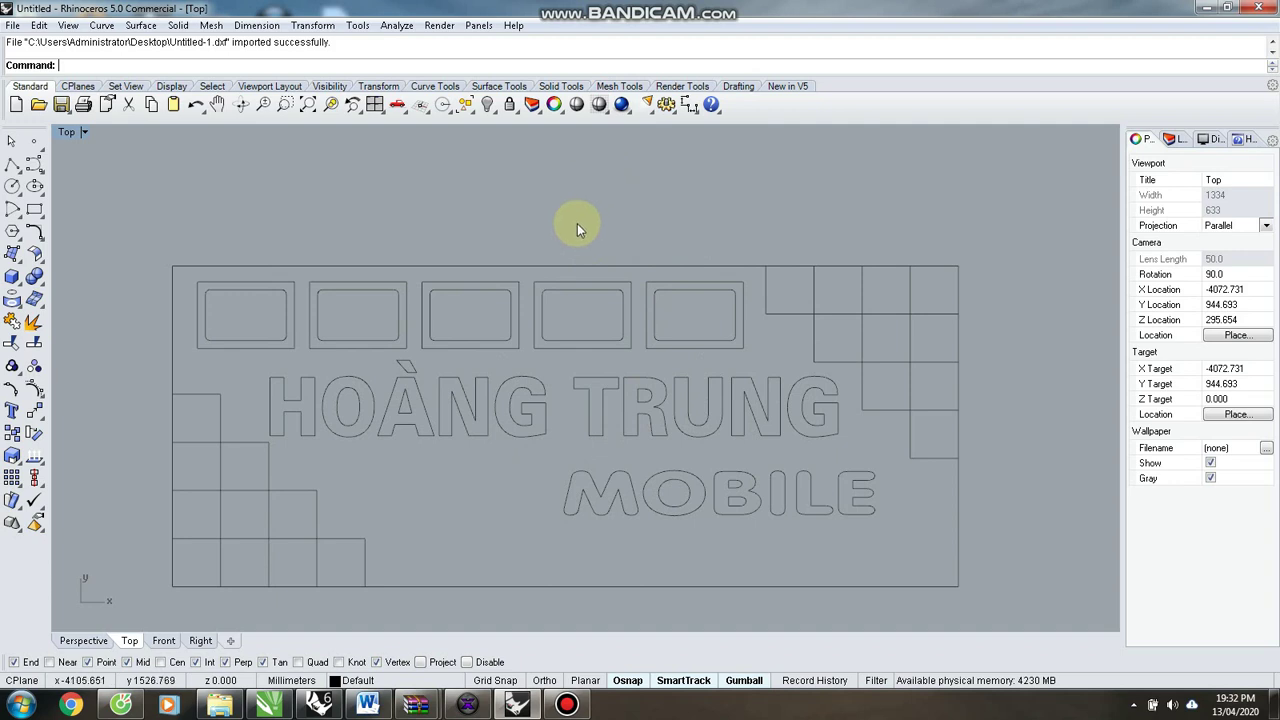
{"action": "scroll", "coordinate": [616, 222], "scroll_direction": "down", "scroll_amount": 2}
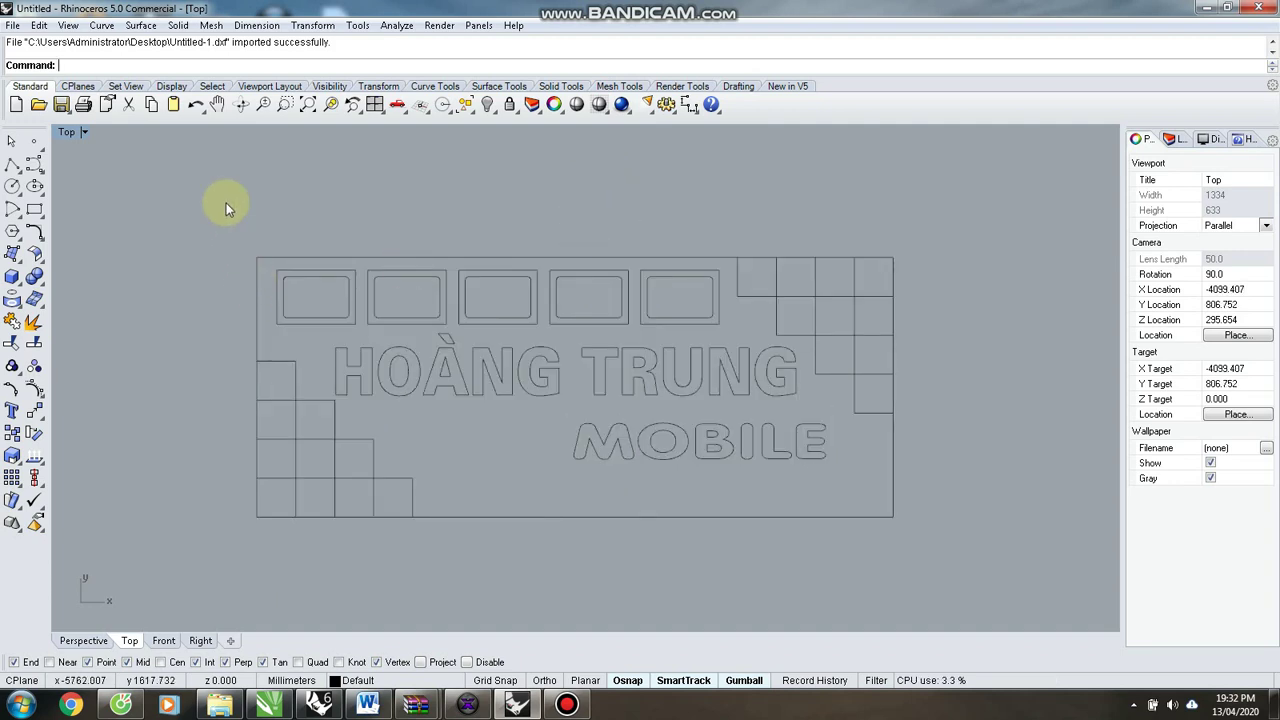
Set the display color of all imported sign curves to Blue.
{"action": "left_click_drag", "start_coordinate": [196, 198], "coordinate": [1005, 620]}
{"action": "left_click", "coordinate": [980, 478]}
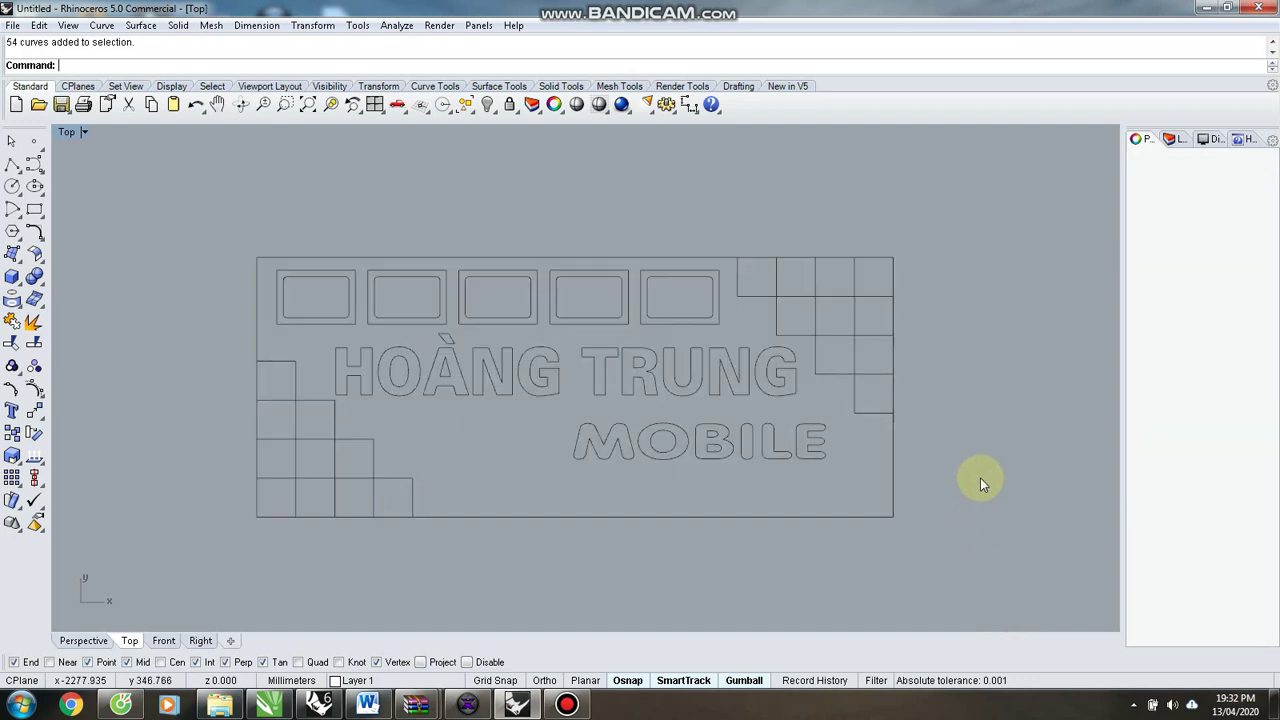
{"action": "mouse_move", "coordinate": [204, 152]}
{"action": "left_mouse_down"}
{"action": "mouse_move", "coordinate": [889, 503]}
{"action": "mouse_move", "coordinate": [1000, 620]}
{"action": "left_mouse_up"}
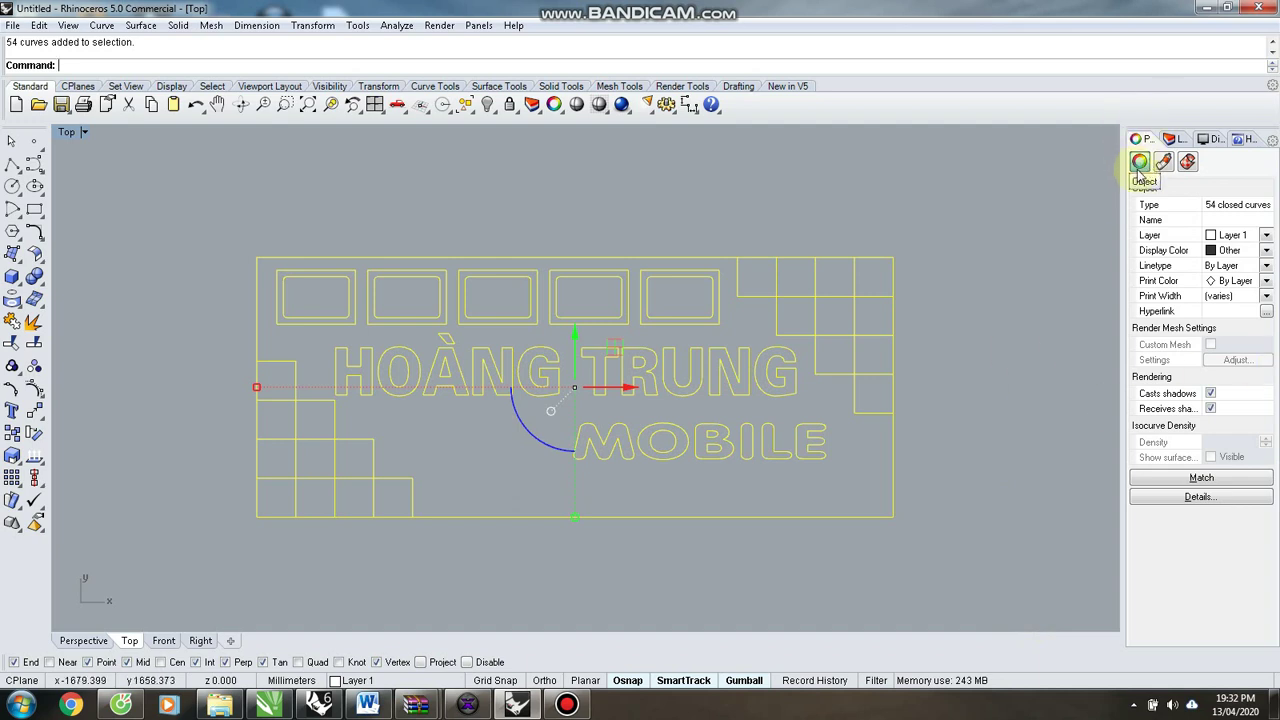
{"action": "left_click", "coordinate": [1242, 250]}
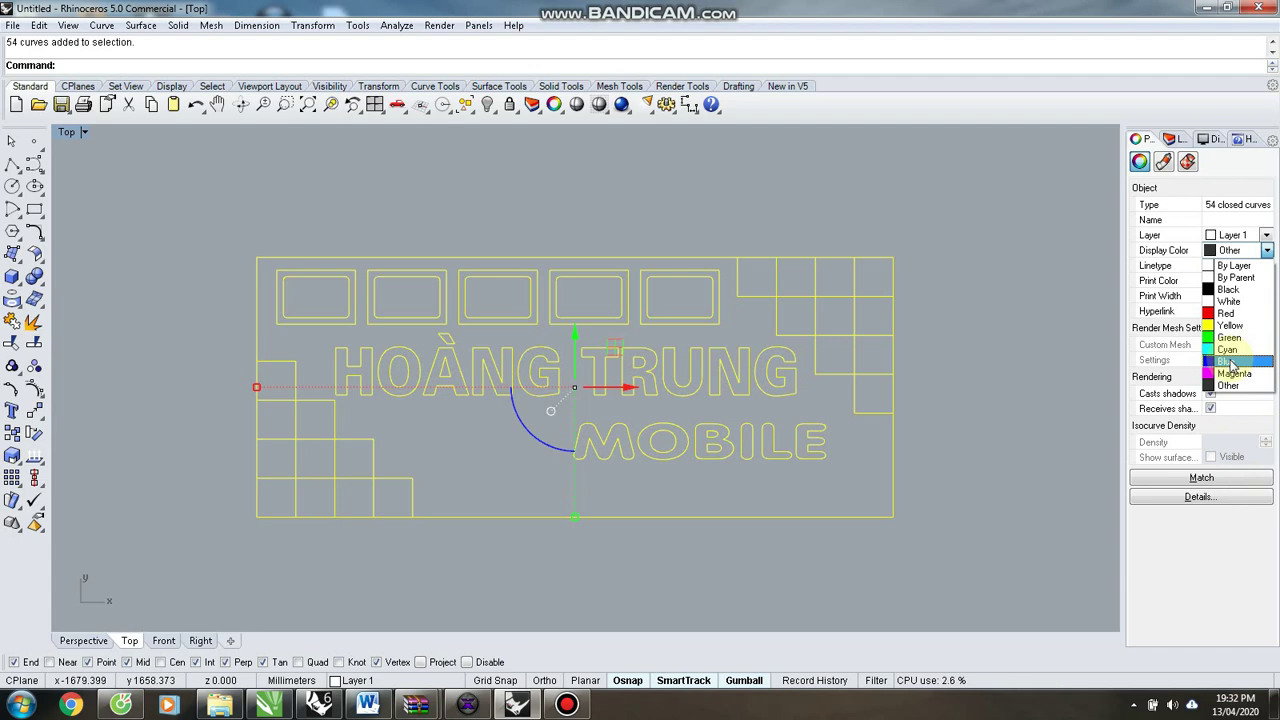
{"action": "left_click", "coordinate": [1230, 362]}
{"action": "left_click", "coordinate": [1004, 349]}
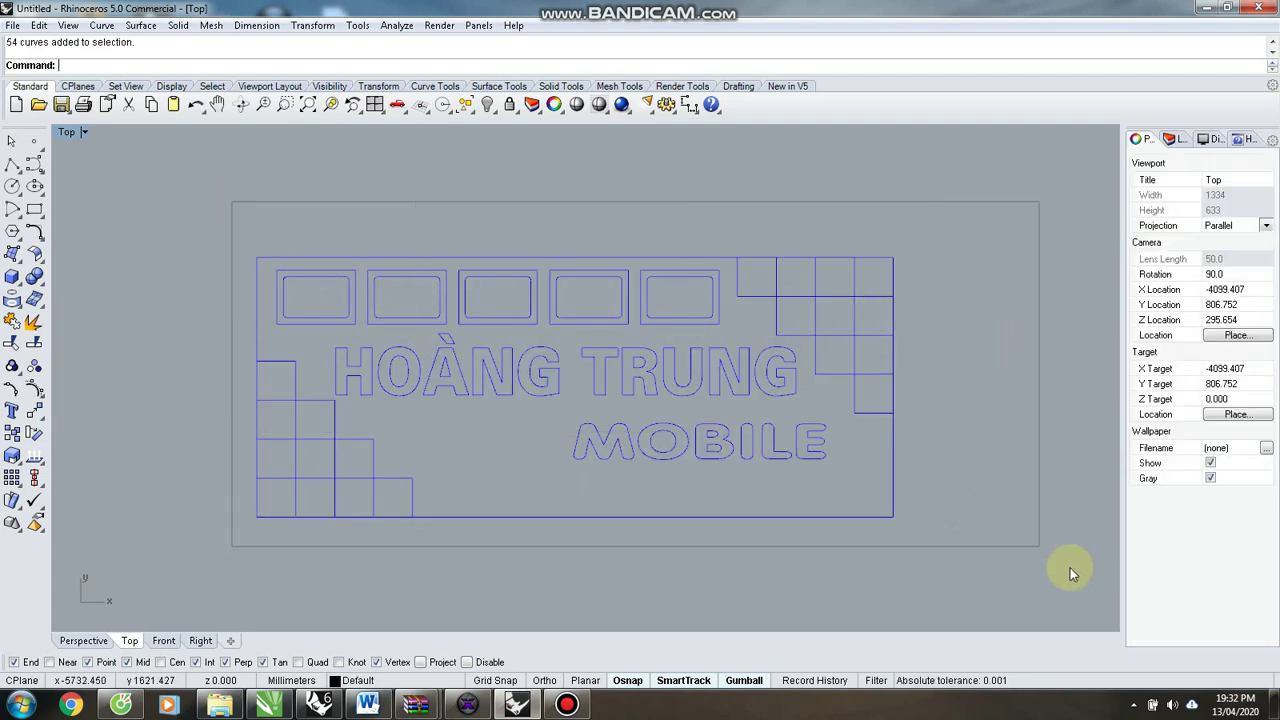
Examine the imported sign curves in the Perspective, Top, Front and Right views, ending in the Top view.
{"action": "scroll", "coordinate": [563, 442], "scroll_direction": "up", "scroll_amount": 2}
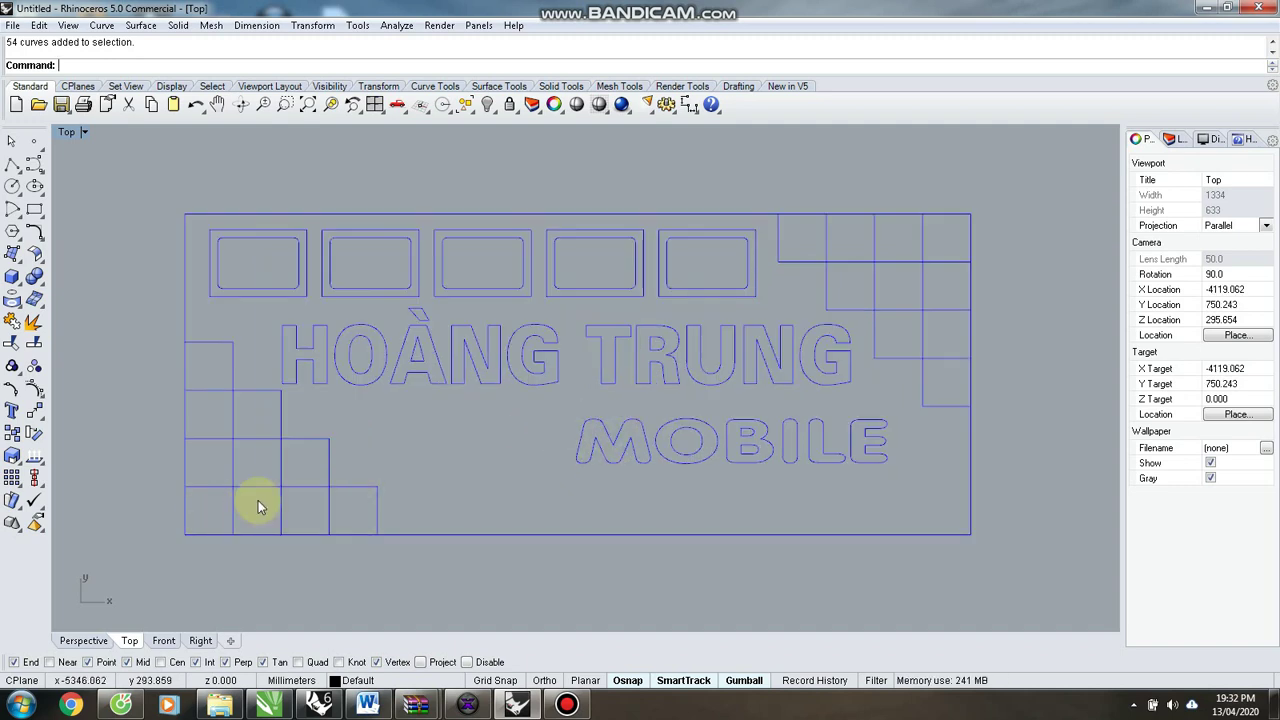
{"action": "key", "text": "ctrl+F4"}
{"action": "scroll", "coordinate": [220, 344], "scroll_direction": "up", "scroll_amount": 4}
{"action": "right_click_drag", "start_coordinate": [274, 363], "coordinate": [277, 397]}
{"action": "scroll", "coordinate": [286, 417], "scroll_direction": "up", "scroll_amount": 4}
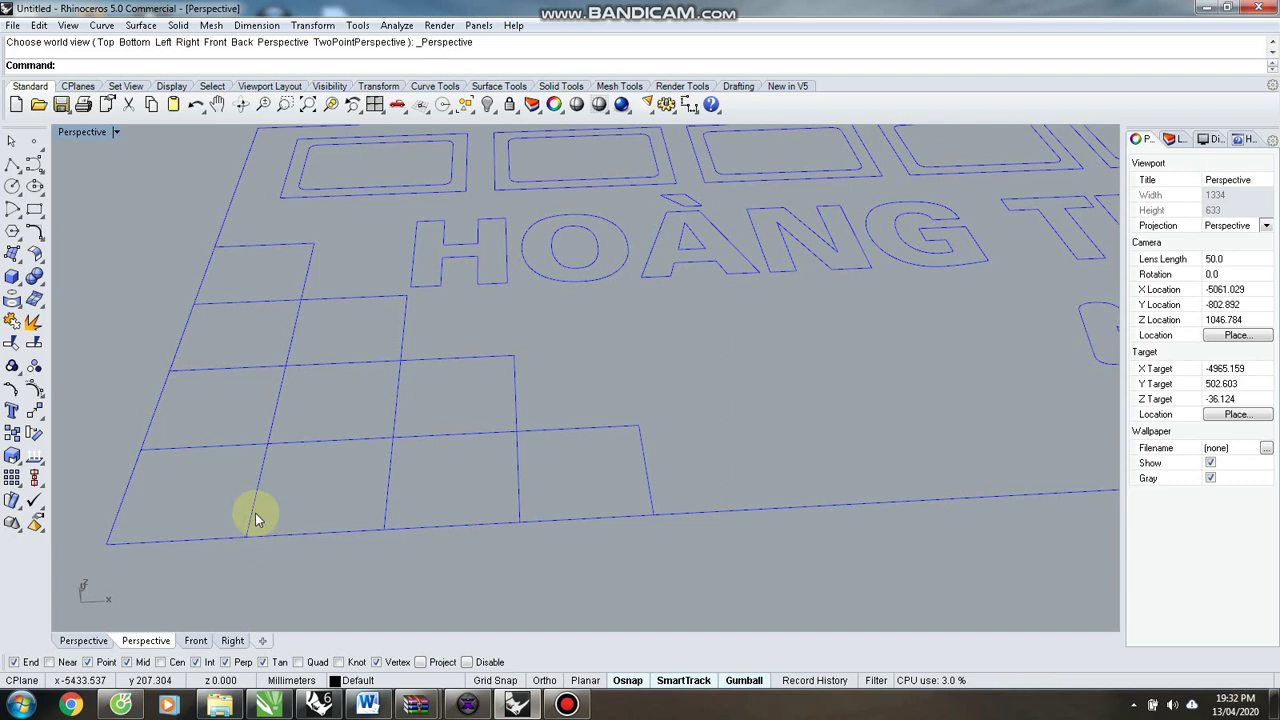
{"action": "key", "text": "ctrl+F1"}
{"action": "scroll", "coordinate": [359, 508], "scroll_direction": "down", "scroll_amount": 4}
{"action": "scroll", "coordinate": [355, 505], "scroll_direction": "down", "scroll_amount": 2}
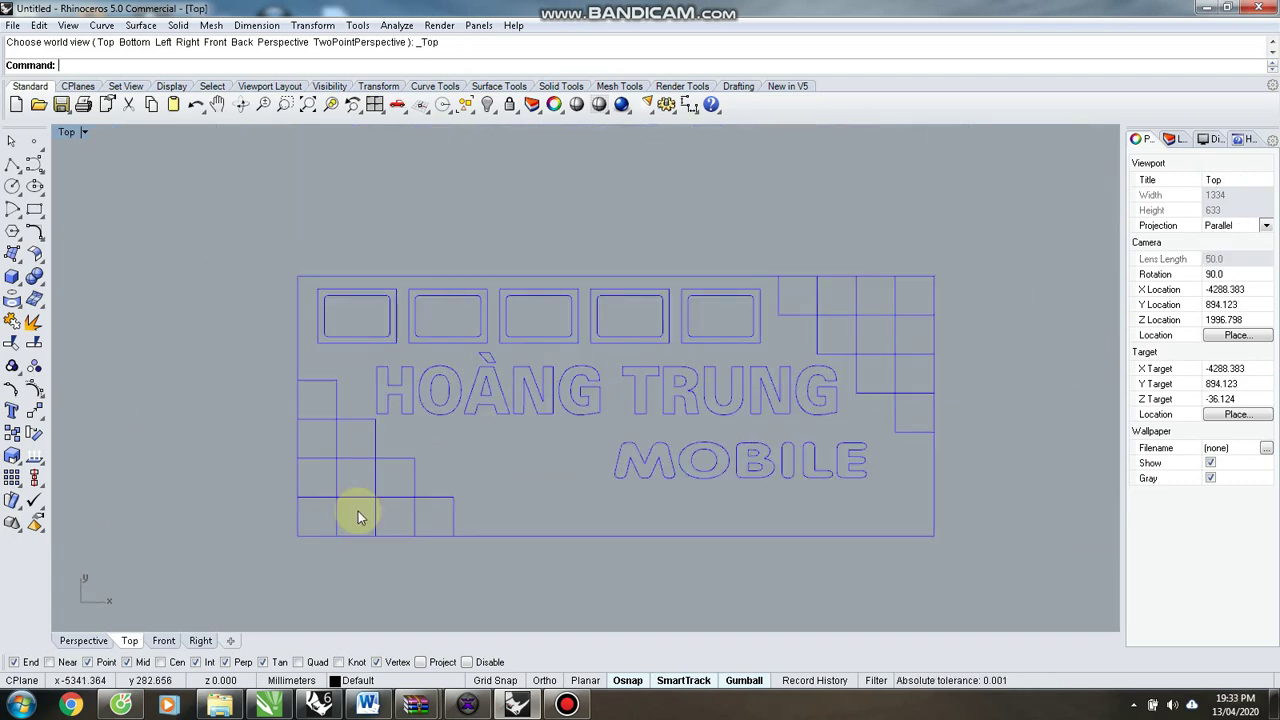
{"action": "key", "text": "ctrl+F2"}
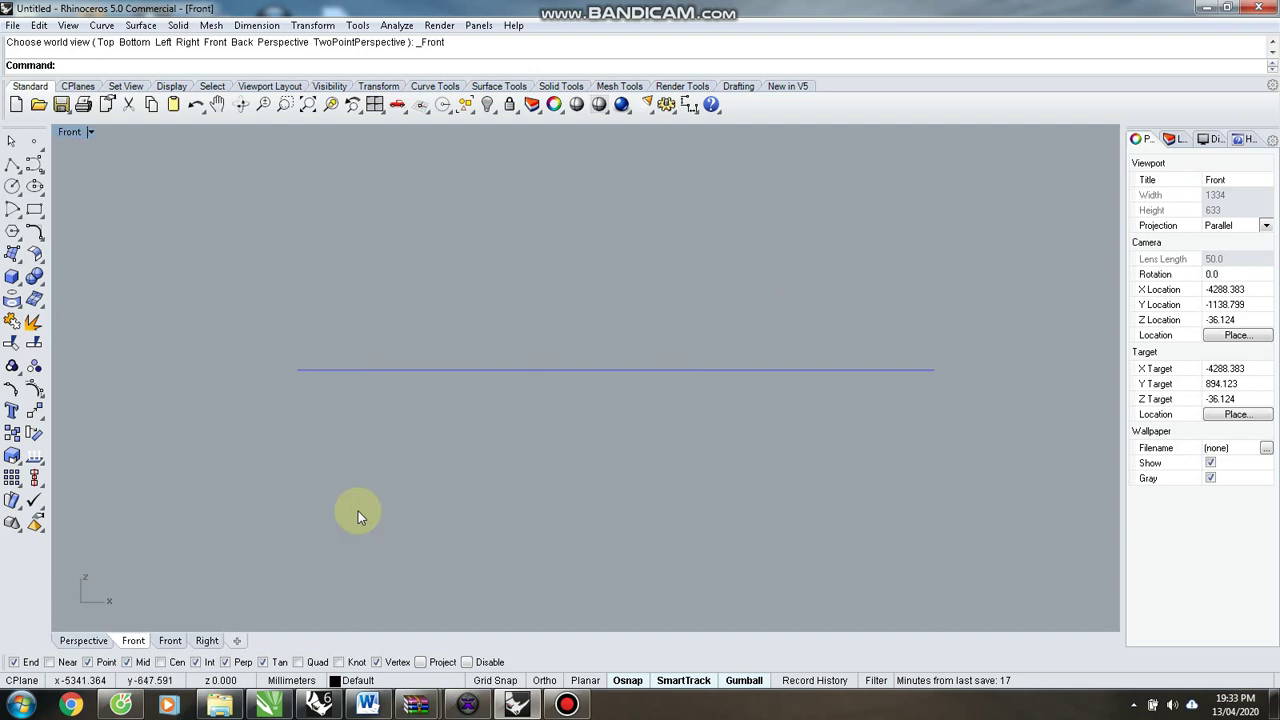
{"action": "key", "text": "ctrl+F3"}
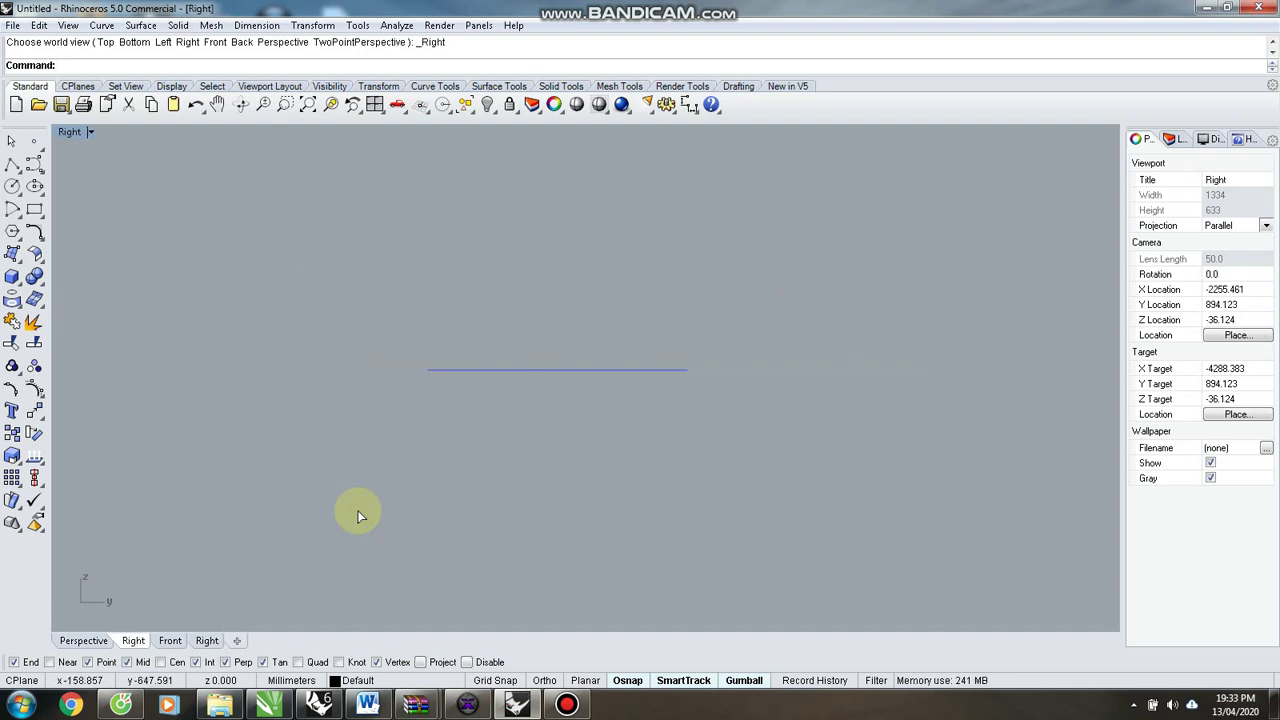
{"action": "key", "text": "ctrl+F4"}
{"action": "right_click_drag", "start_coordinate": [428, 456], "coordinate": [299, 490]}
{"action": "key", "text": "ctrl+F2"}
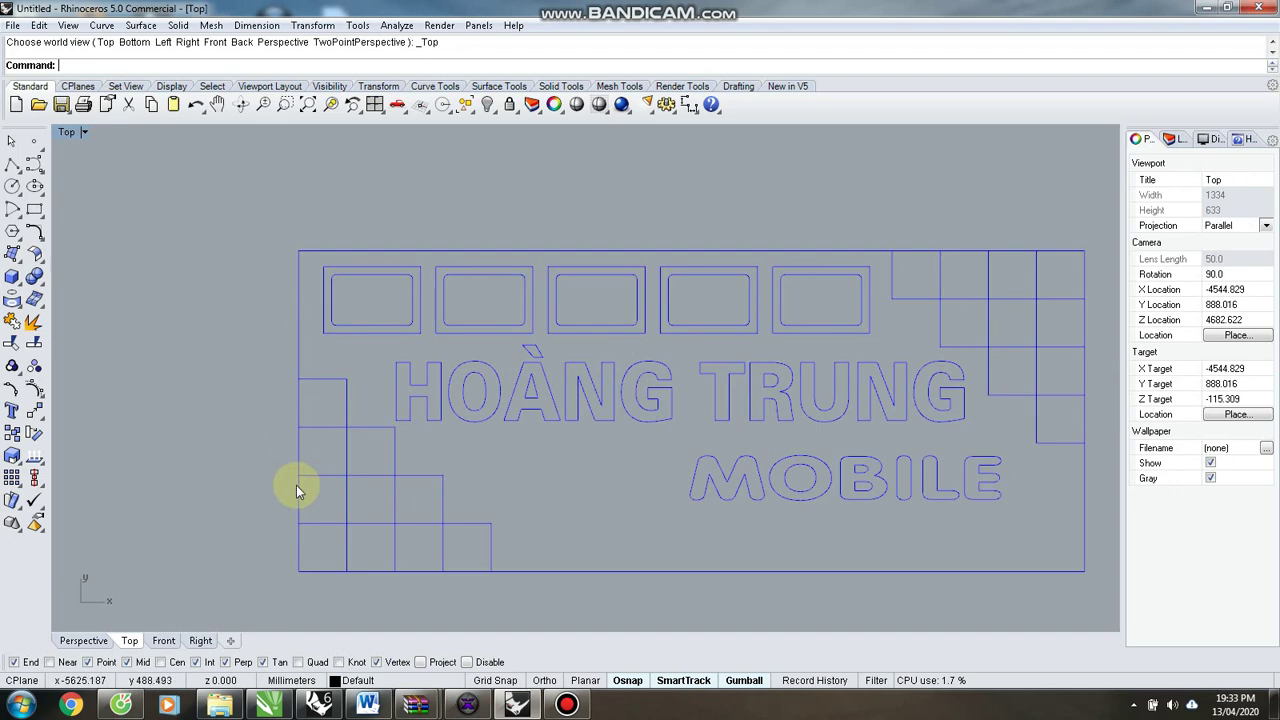
Offset the sign's lower-left corner square inward by 40 mm.
{"action": "scroll", "coordinate": [349, 599], "scroll_direction": "up", "scroll_amount": 5}
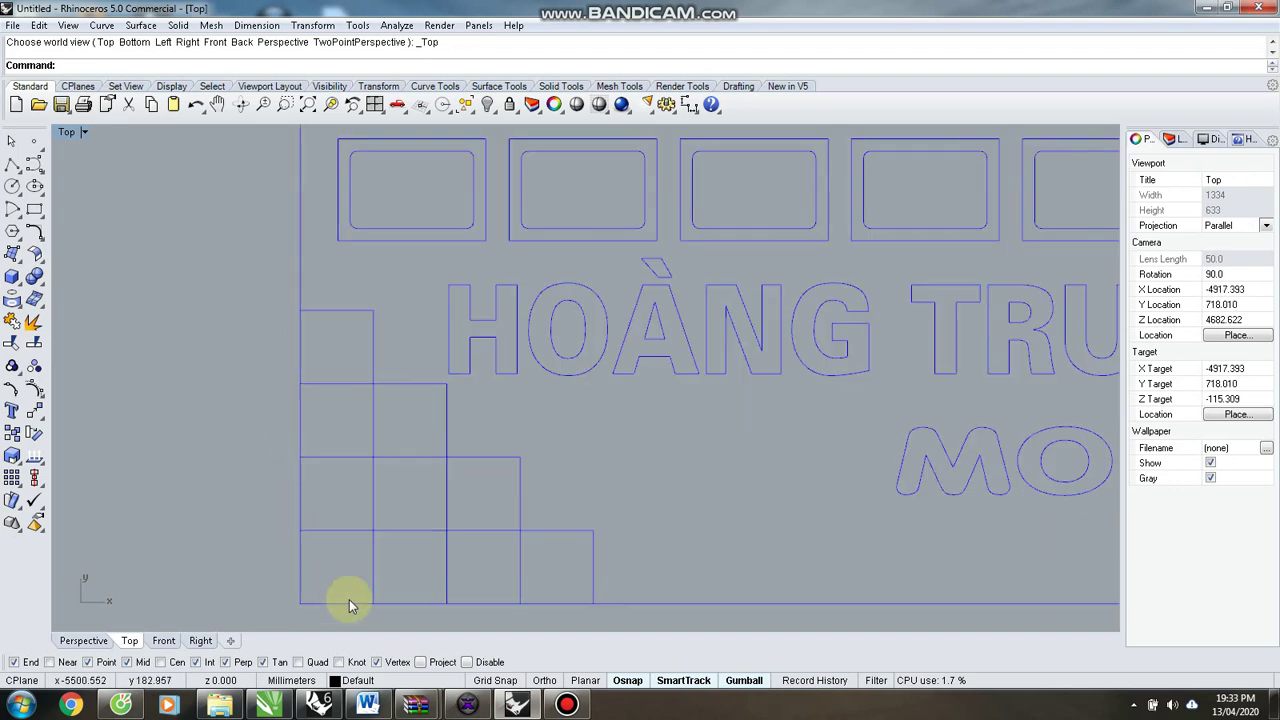
{"action": "left_click", "coordinate": [382, 531]}
{"action": "left_click", "coordinate": [432, 584]}
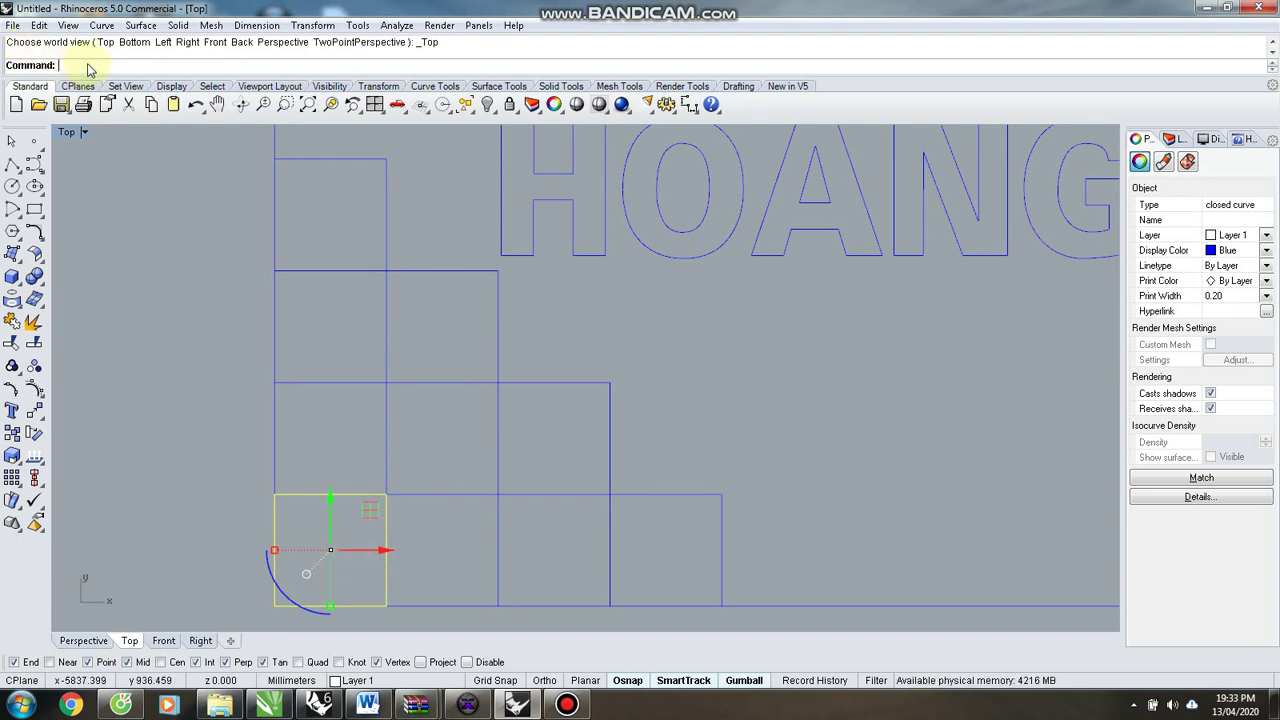
{"action": "type", "text": "o"}
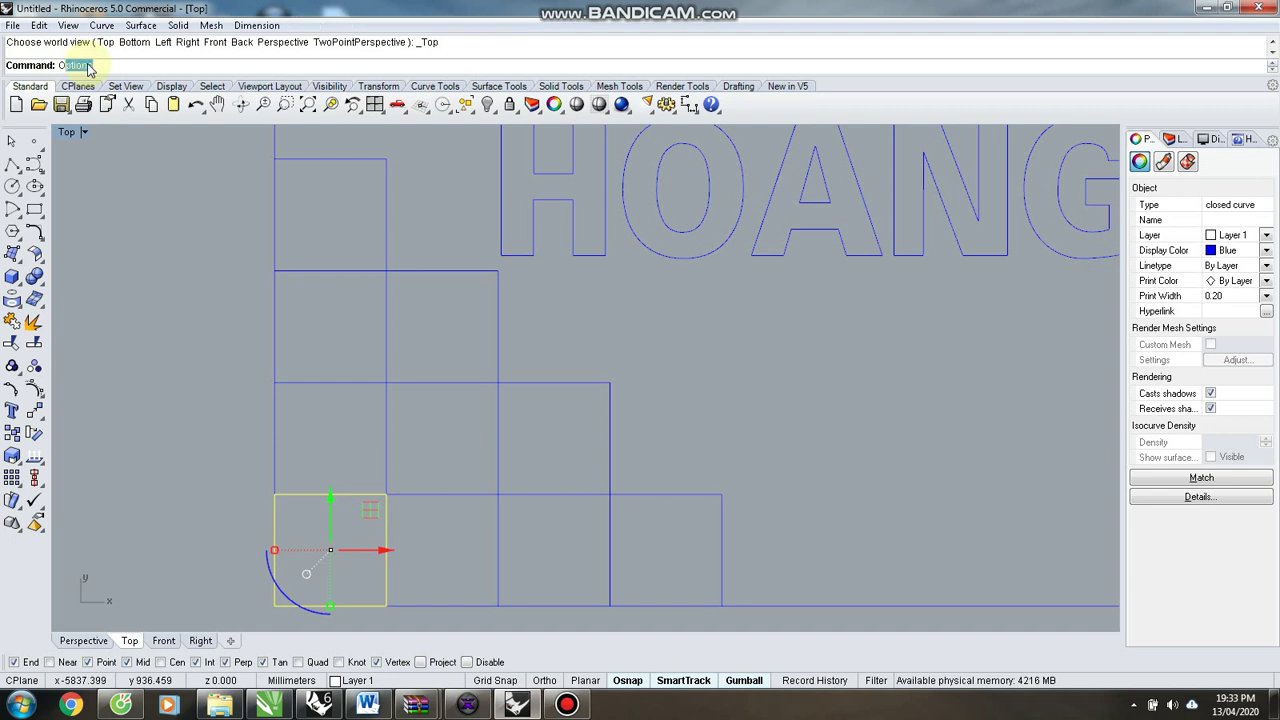
{"action": "type", "text": "f"}
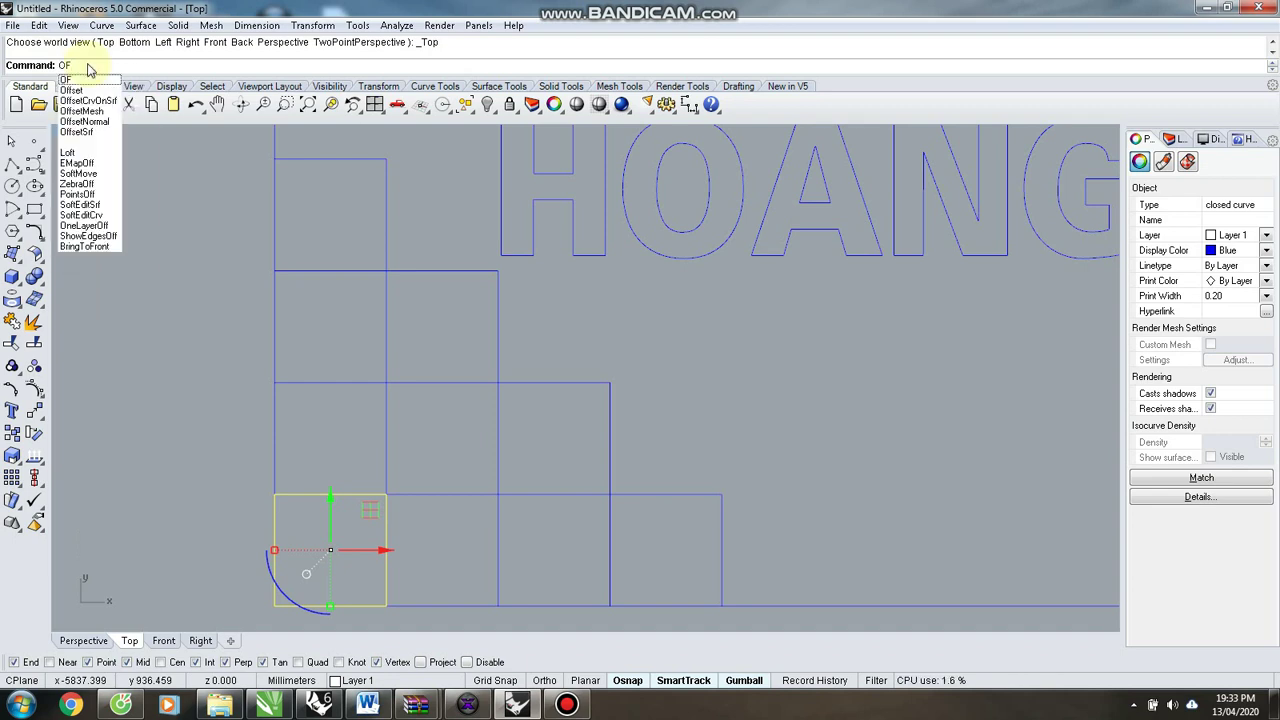
{"action": "key", "text": "Return"}
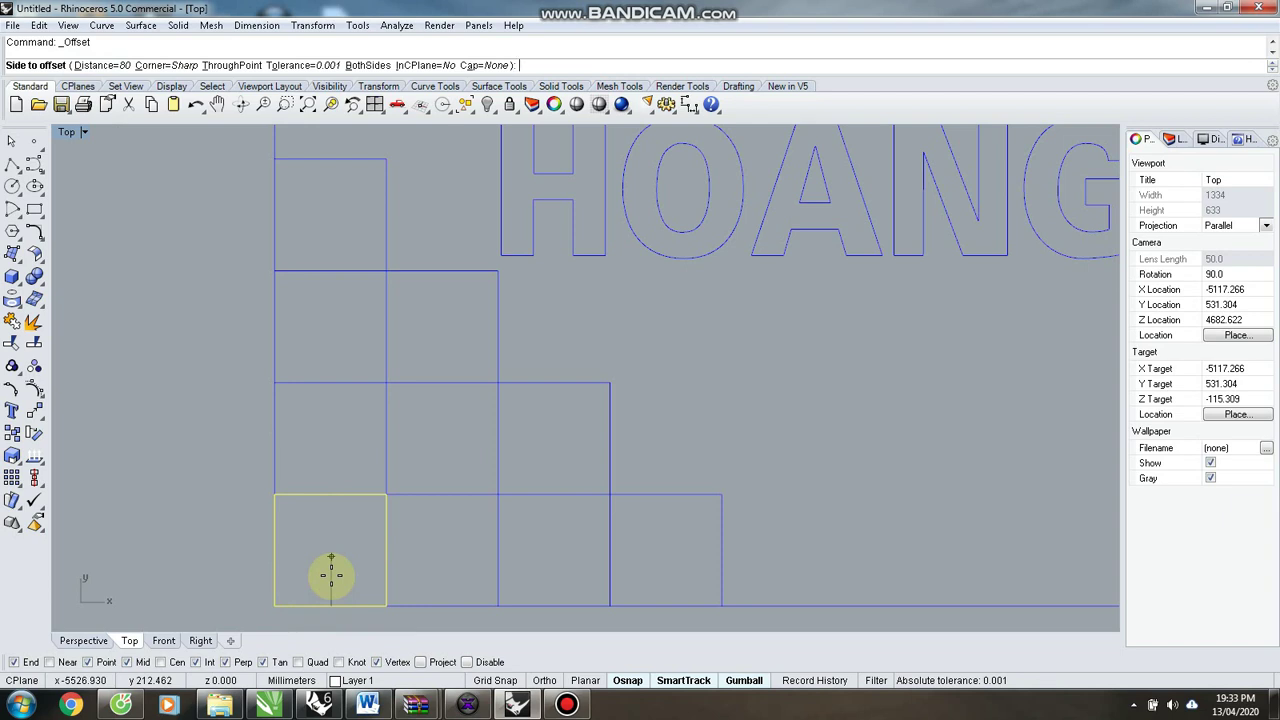
{"action": "type", "text": "40"}
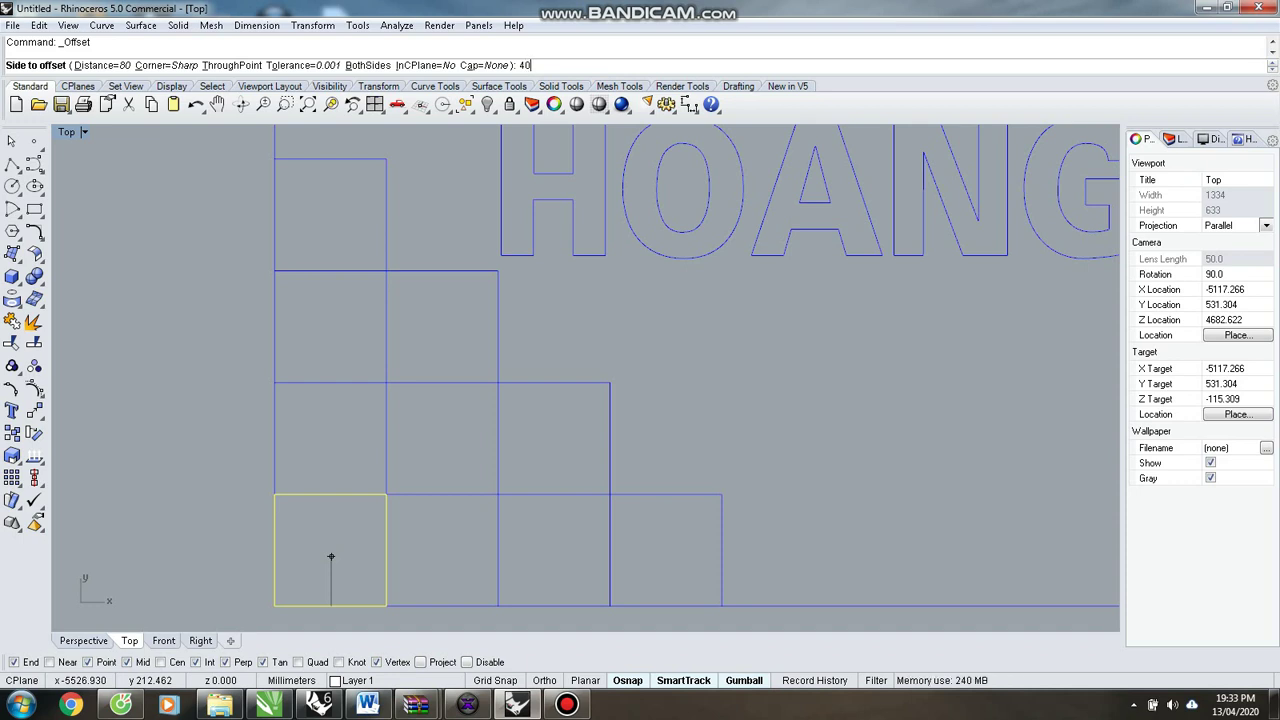
{"action": "key", "text": "Return"}
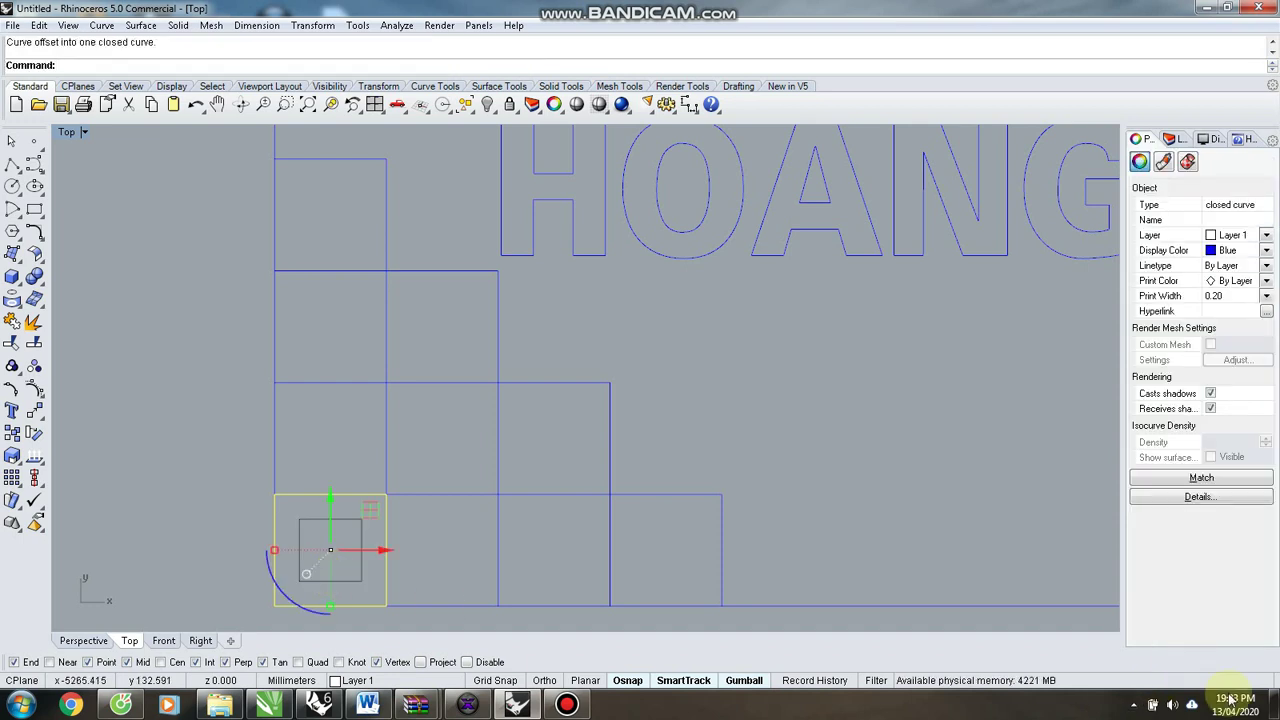
Quit the Vietnamese keyboard input utility running in the background.
{"action": "left_click", "coordinate": [1133, 704]}
{"action": "right_click", "coordinate": [1131, 598]}
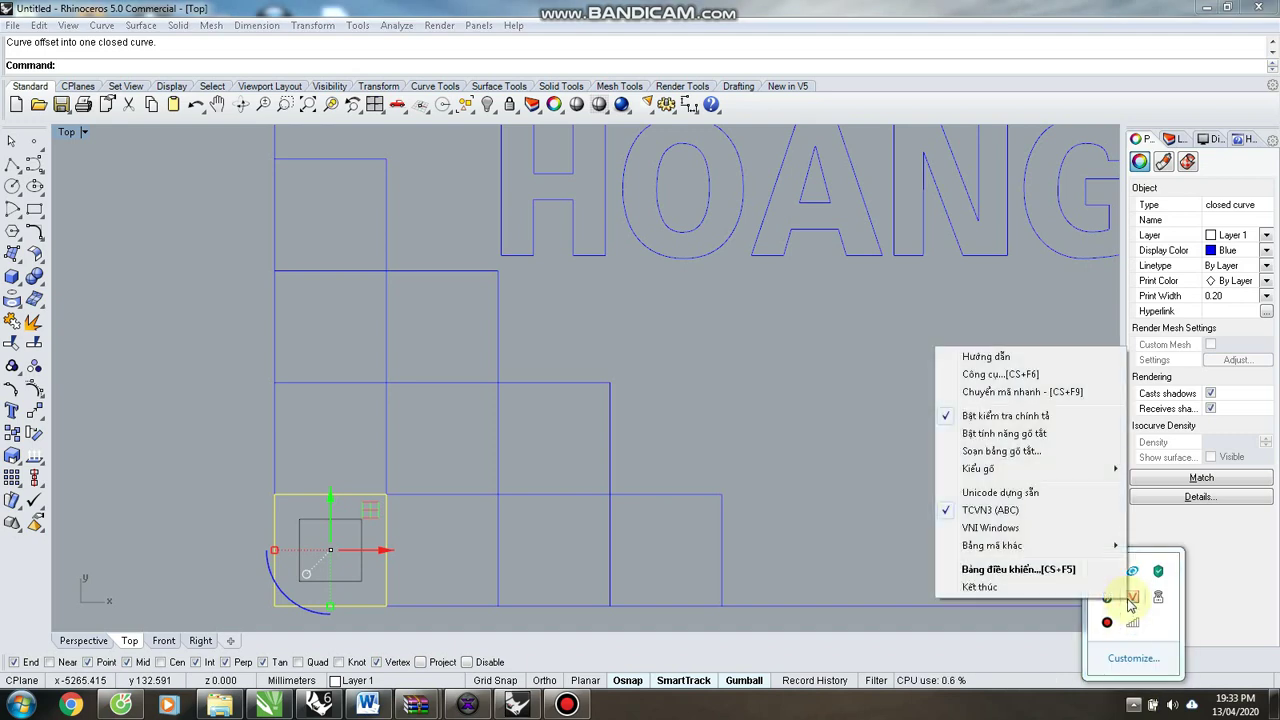
{"action": "left_click", "coordinate": [978, 588]}
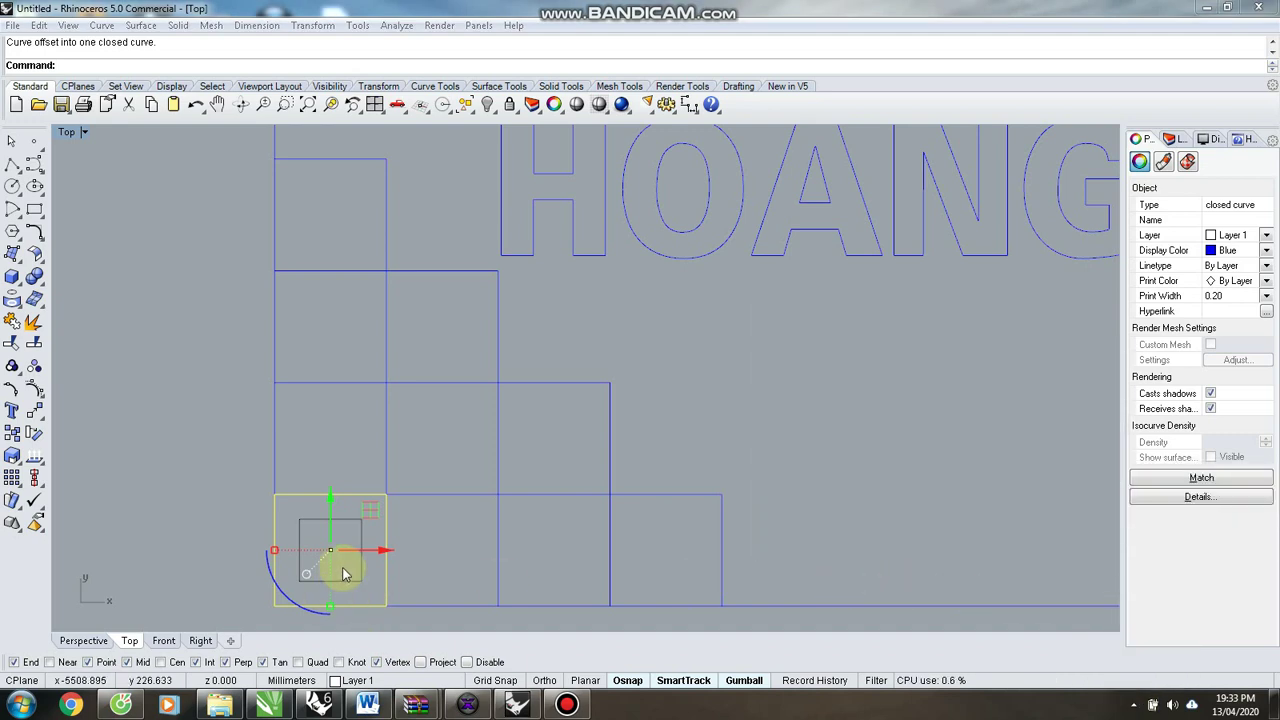
Move the inner offset square of the sign's lower-left corner up 60 mm along Z in a Perspective view.
{"action": "left_click", "coordinate": [176, 489]}
{"action": "scroll", "coordinate": [385, 579], "scroll_direction": "up", "scroll_amount": 1}
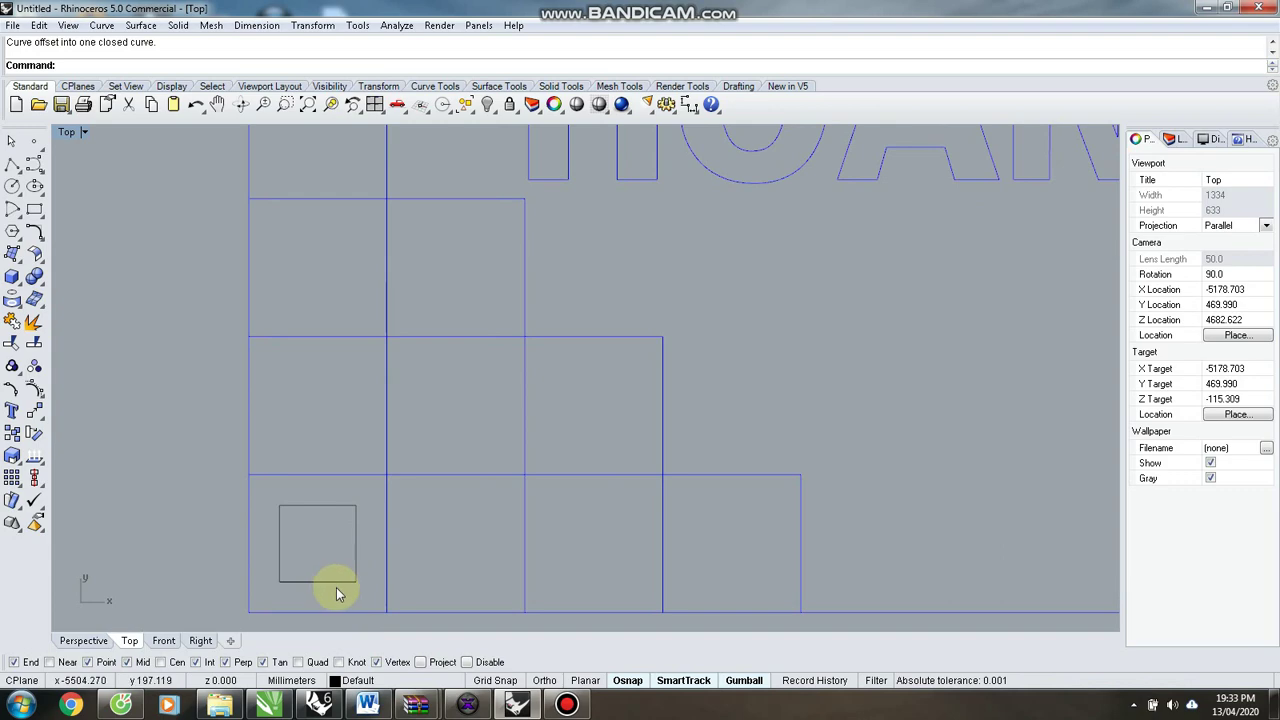
{"action": "left_click", "coordinate": [337, 590]}
{"action": "key", "text": "ctrl+F4"}
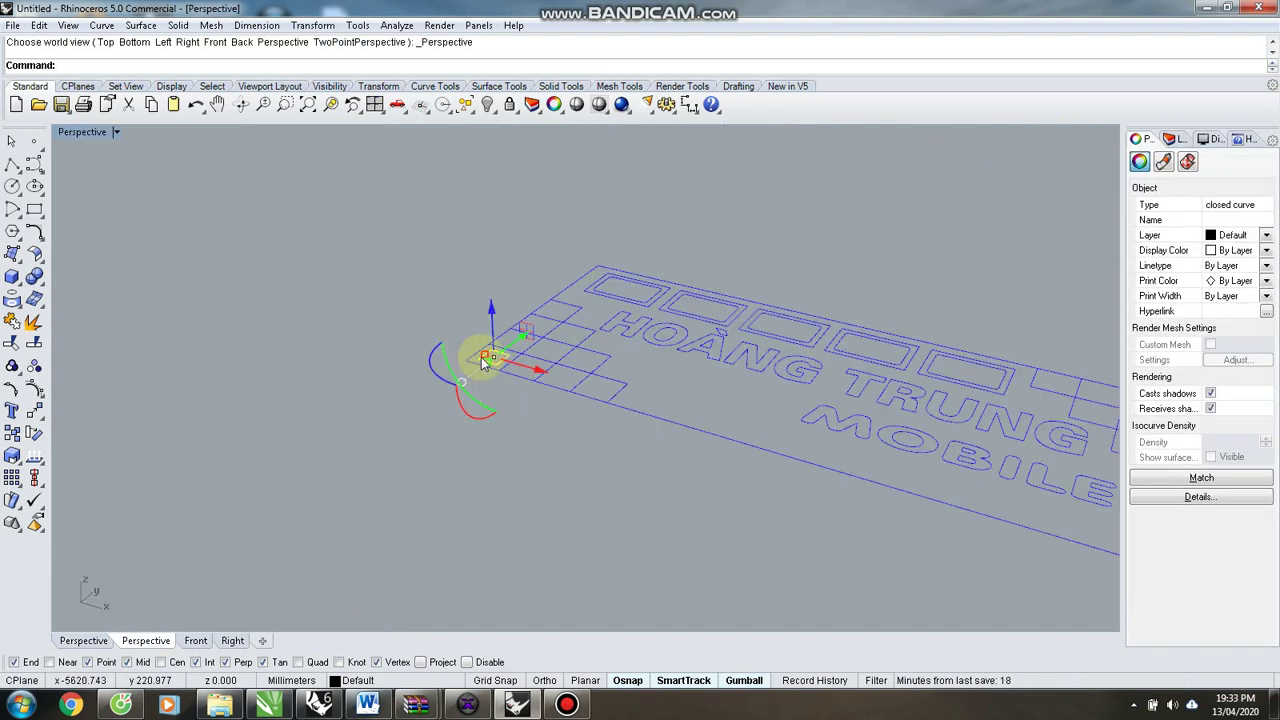
{"action": "scroll", "coordinate": [485, 359], "scroll_direction": "up", "scroll_amount": 6}
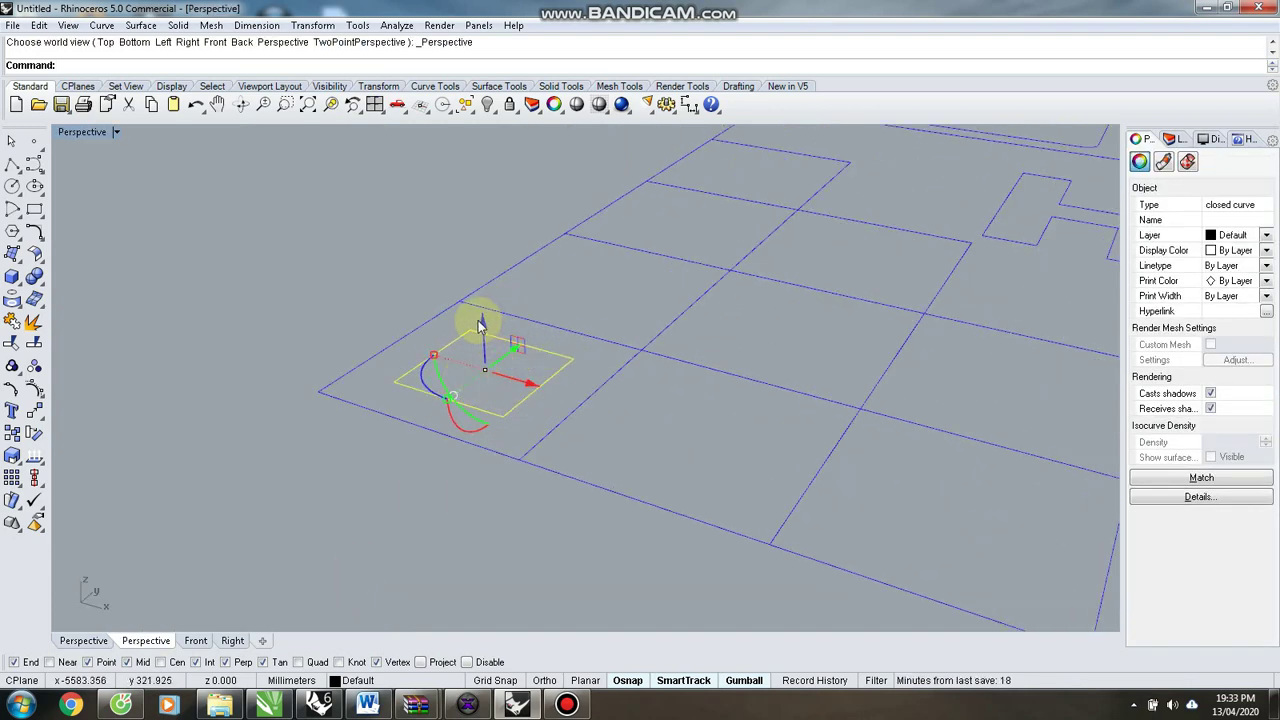
{"action": "left_click", "coordinate": [482, 322]}
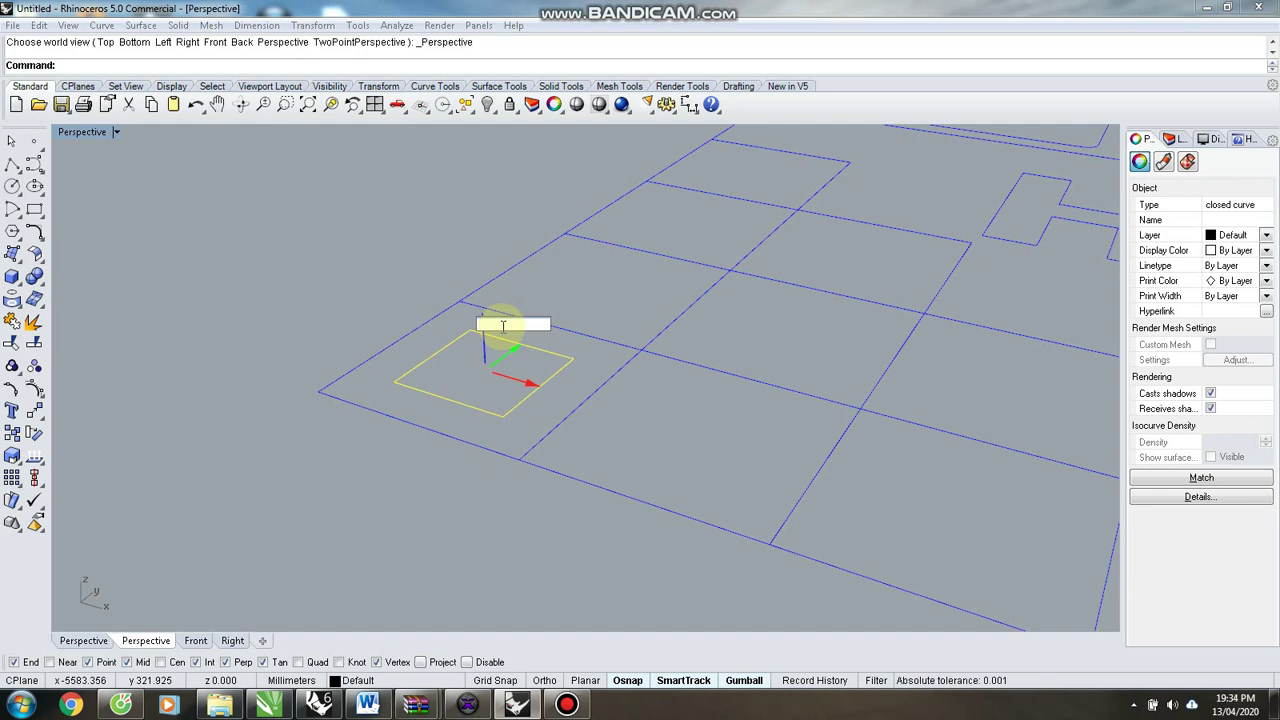
{"action": "type", "text": "6"}
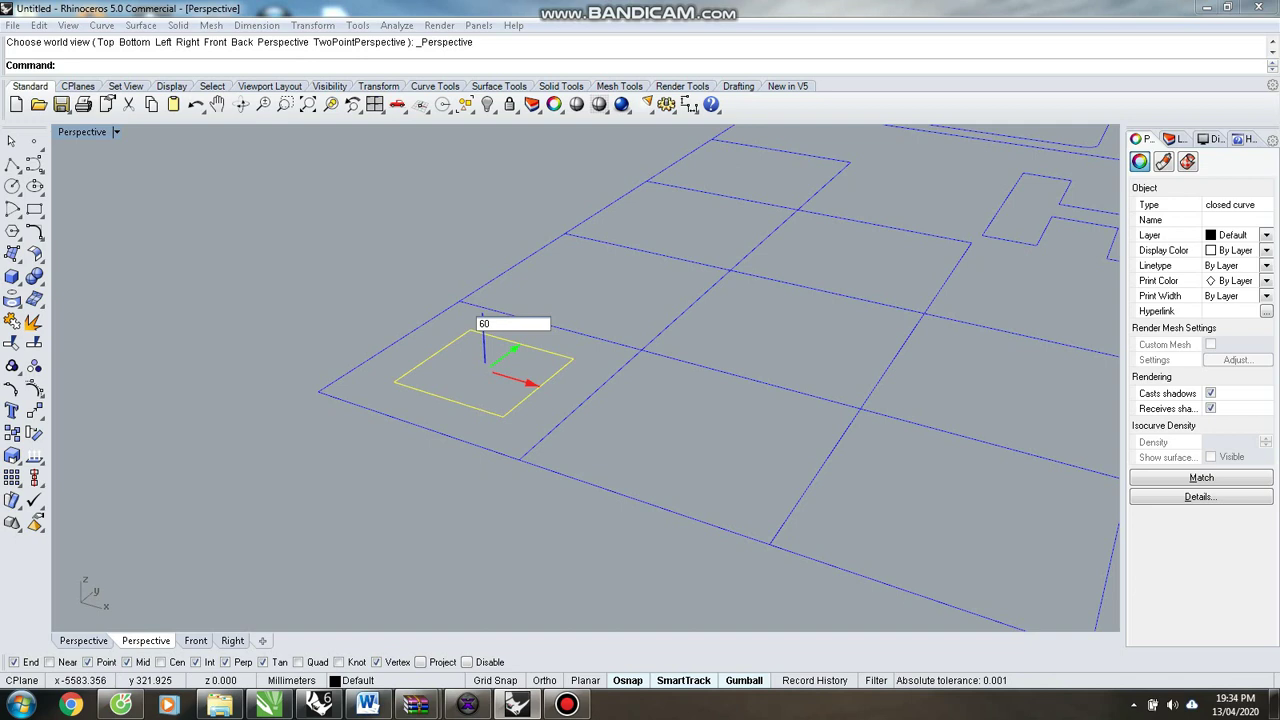
{"action": "type", "text": "0"}
{"action": "key", "text": "Return"}
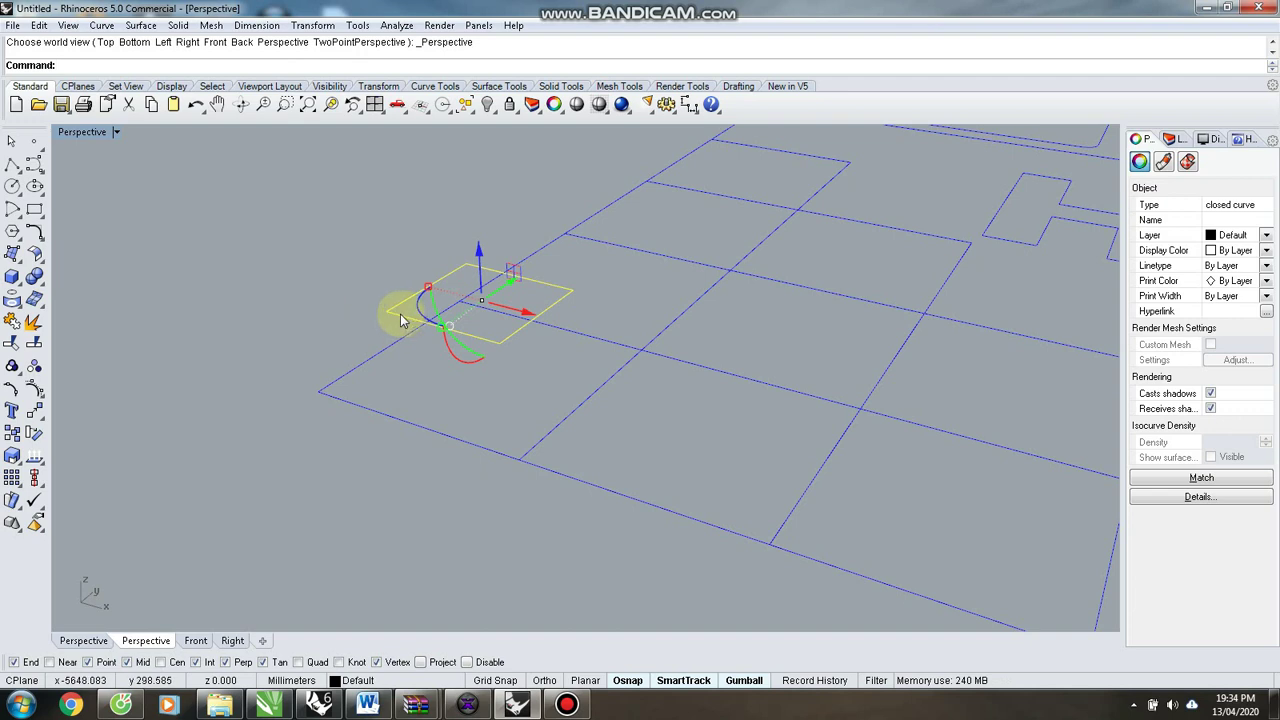
Loft the raised inner square to the corner square's outline with the Normal style and no simplification.
{"action": "left_click", "coordinate": [366, 408]}
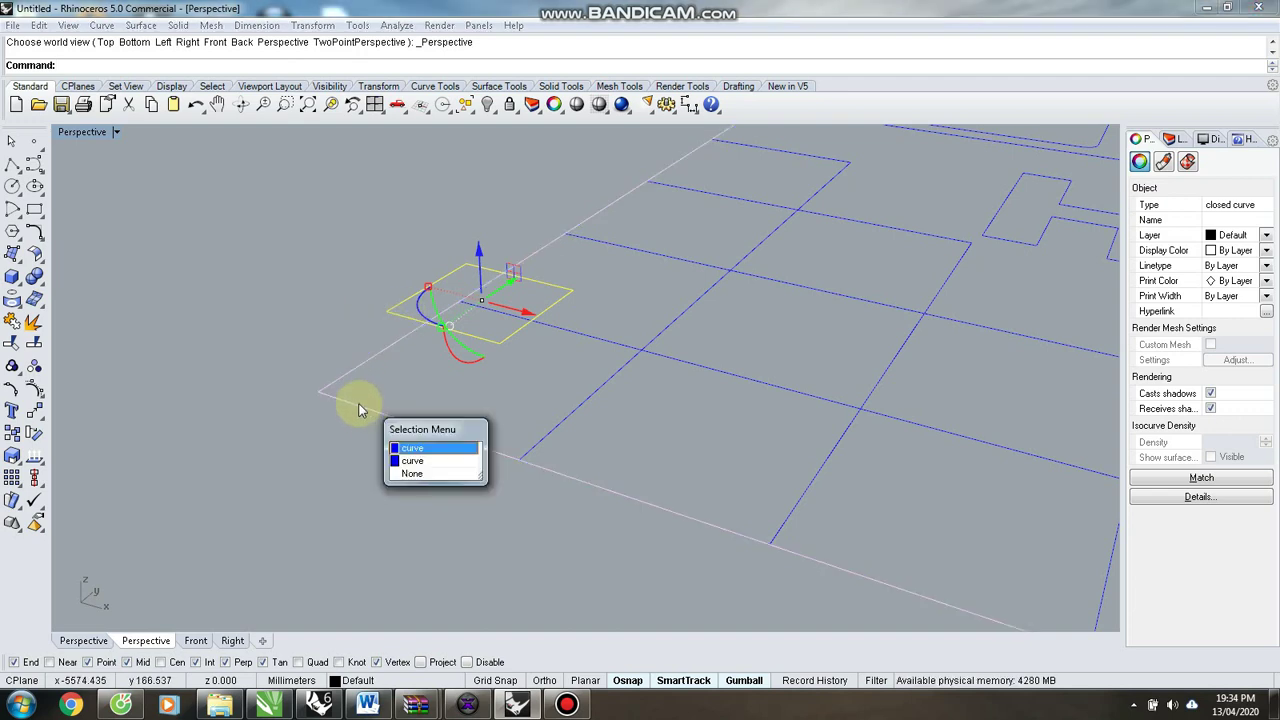
{"action": "left_click", "coordinate": [441, 461]}
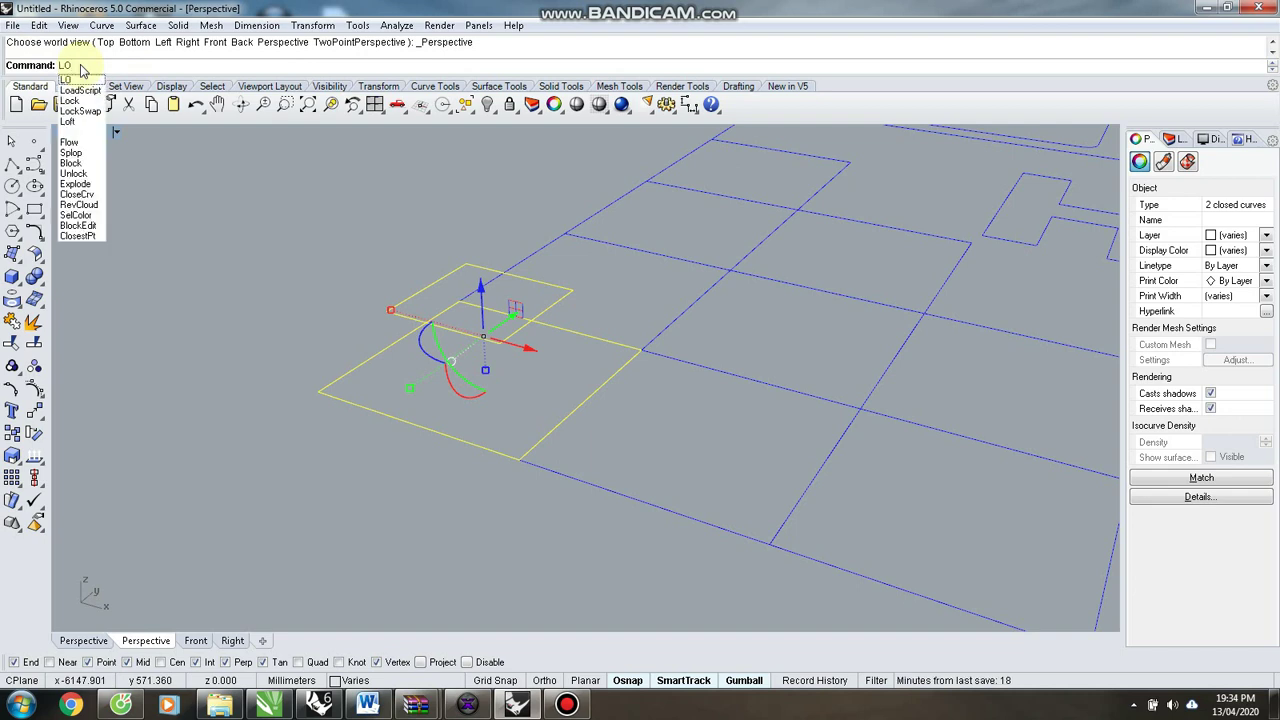
{"action": "type", "text": "ft"}
{"action": "key", "text": "Return"}
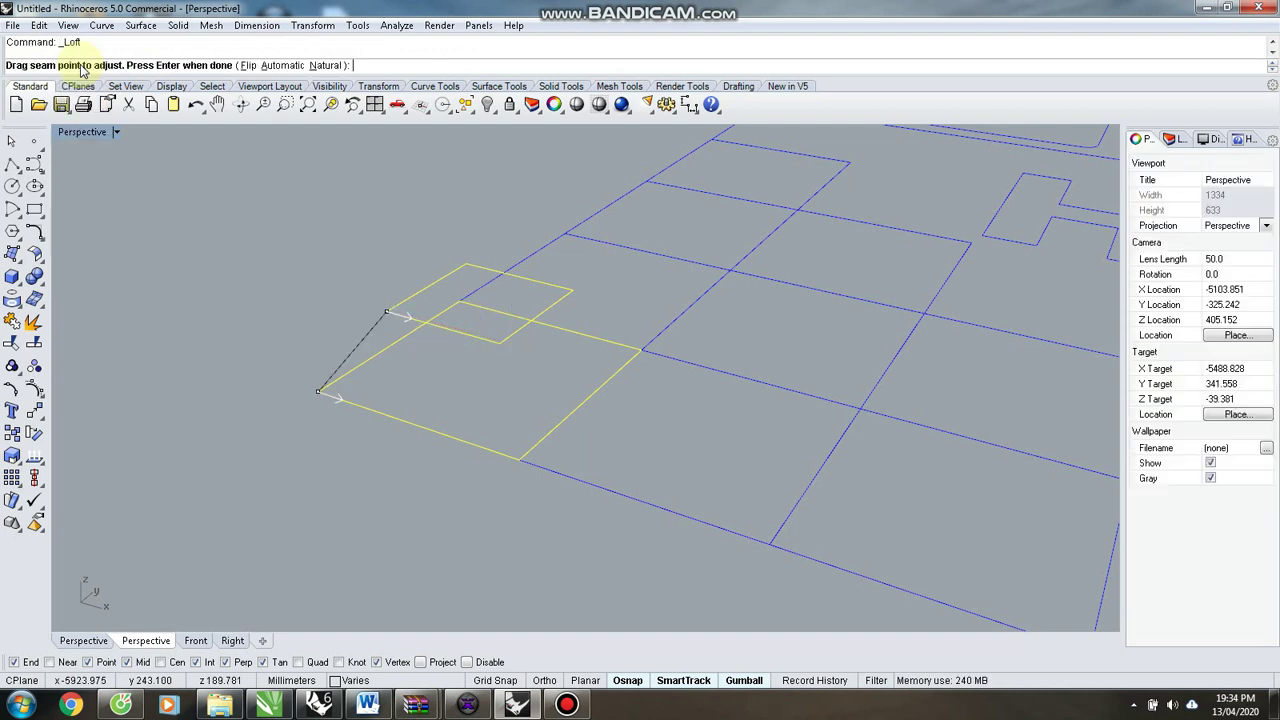
{"action": "key", "text": "Return"}
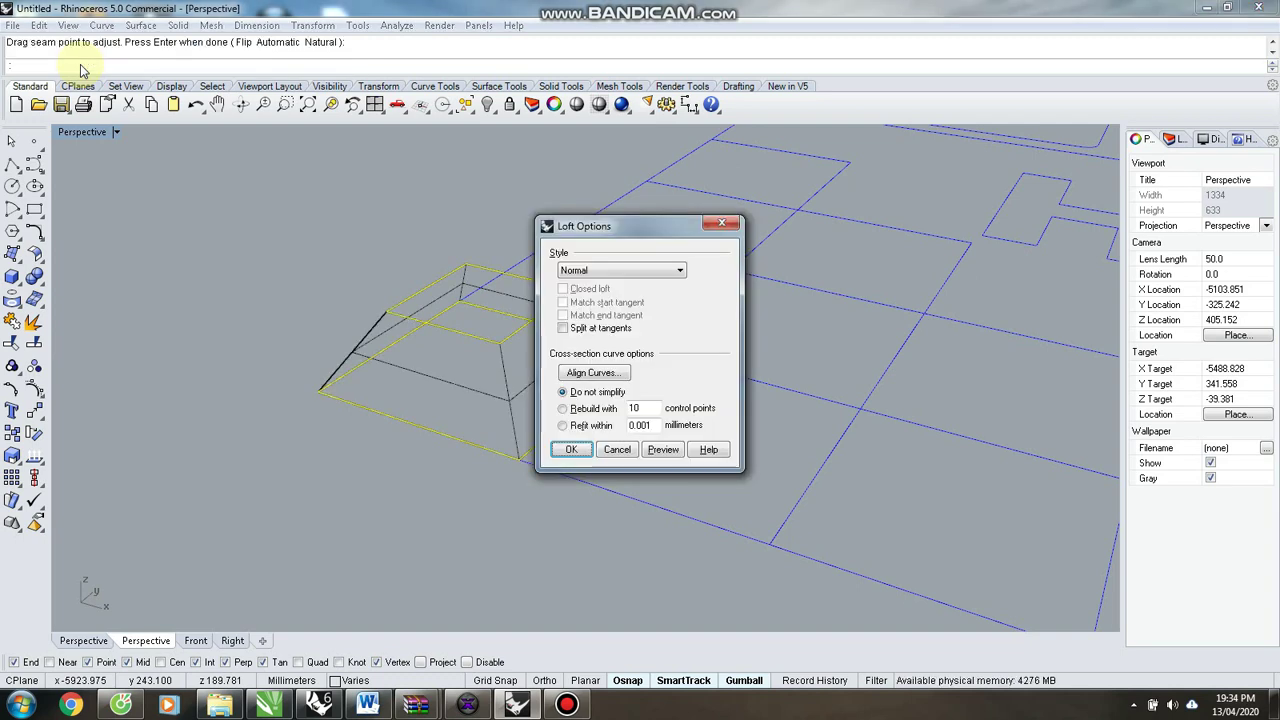
{"action": "left_click", "coordinate": [574, 450]}
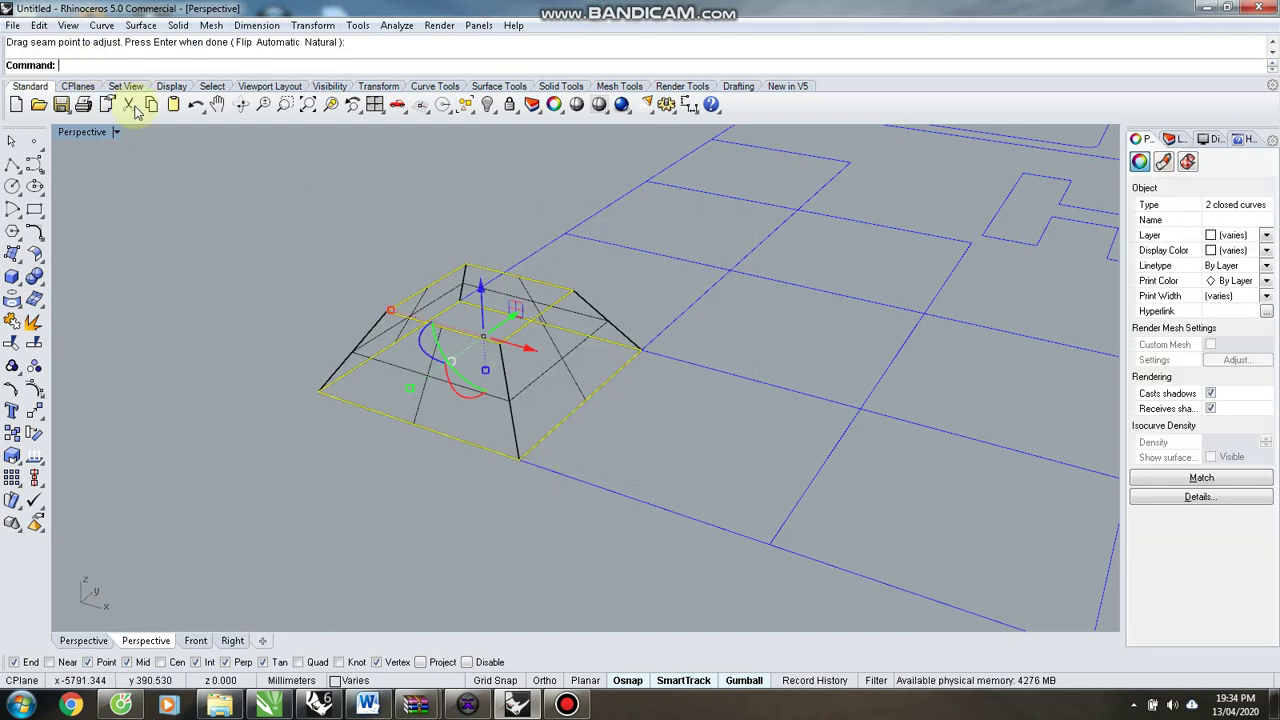
Display the Perspective view in rendered mode and look closely at the lofted corner block.
{"action": "left_click", "coordinate": [78, 86]}
{"action": "left_click", "coordinate": [171, 86]}
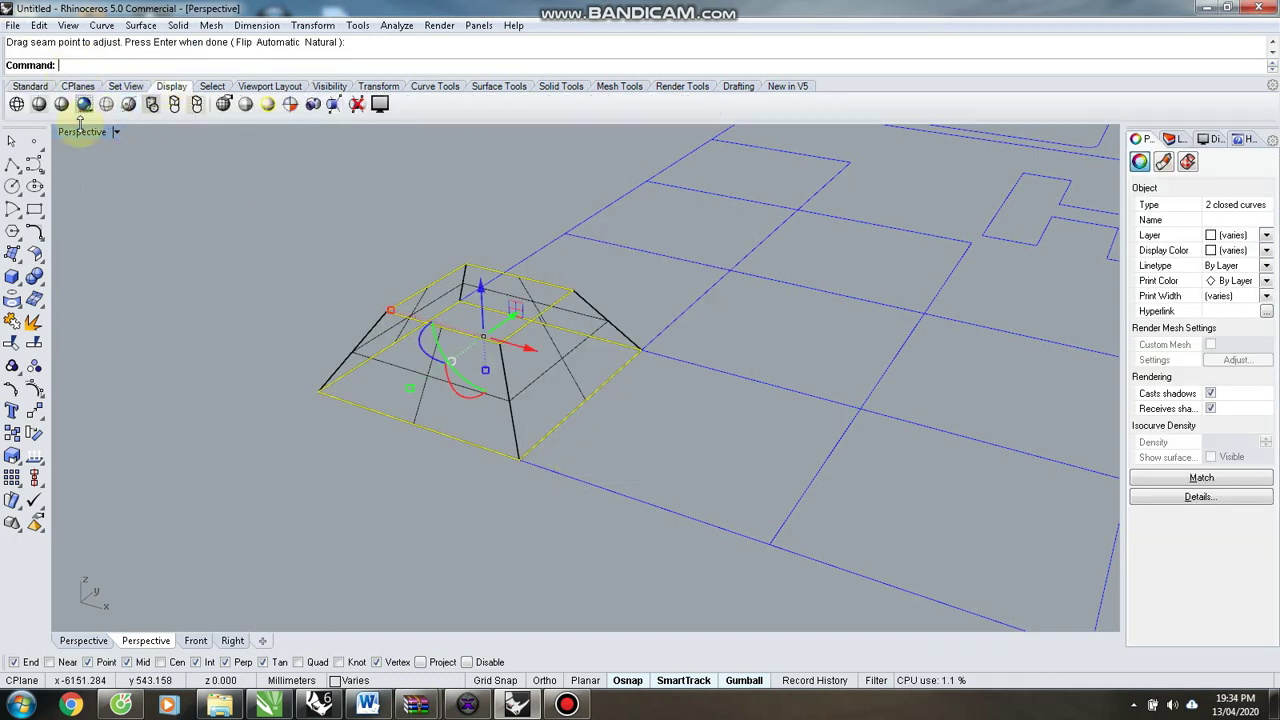
{"action": "left_click", "coordinate": [63, 105]}
{"action": "left_click", "coordinate": [266, 299]}
{"action": "scroll", "coordinate": [443, 322], "scroll_direction": "up", "scroll_amount": 4}
{"action": "scroll", "coordinate": [462, 308], "scroll_direction": "down", "scroll_amount": 4}
{"action": "scroll", "coordinate": [474, 297], "scroll_direction": "up", "scroll_amount": 5}
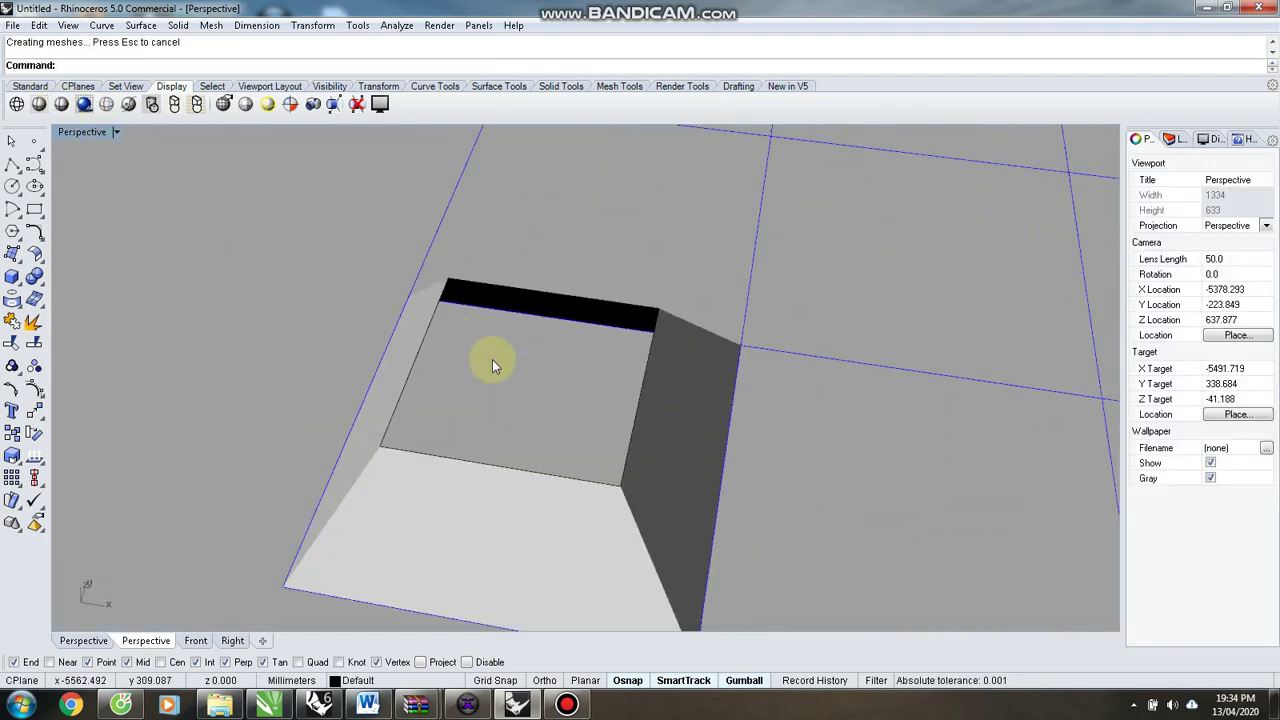
Cap the open top of the lofted block with a planar surface made from the raised square curve.
{"action": "left_click", "coordinate": [438, 461]}
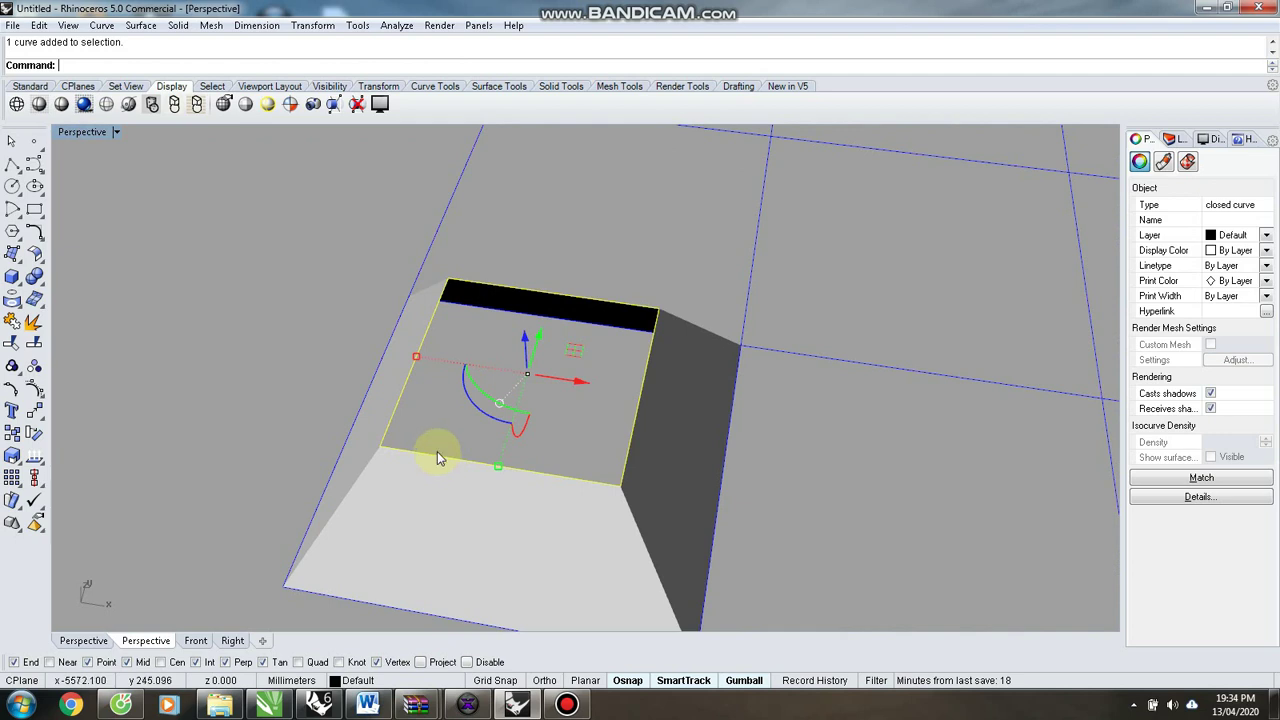
{"action": "left_click", "coordinate": [504, 449]}
{"action": "right_click_drag", "start_coordinate": [506, 452], "coordinate": [497, 420]}
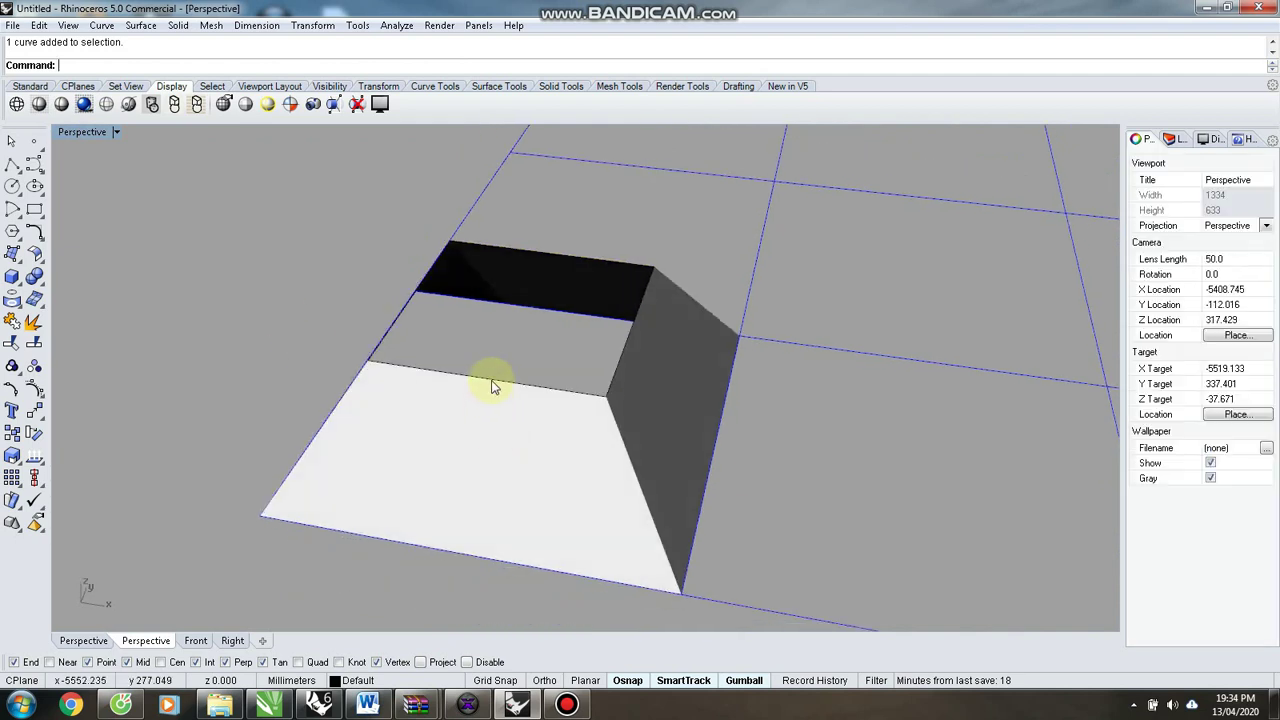
{"action": "left_click", "coordinate": [491, 386]}
{"action": "left_click", "coordinate": [531, 426]}
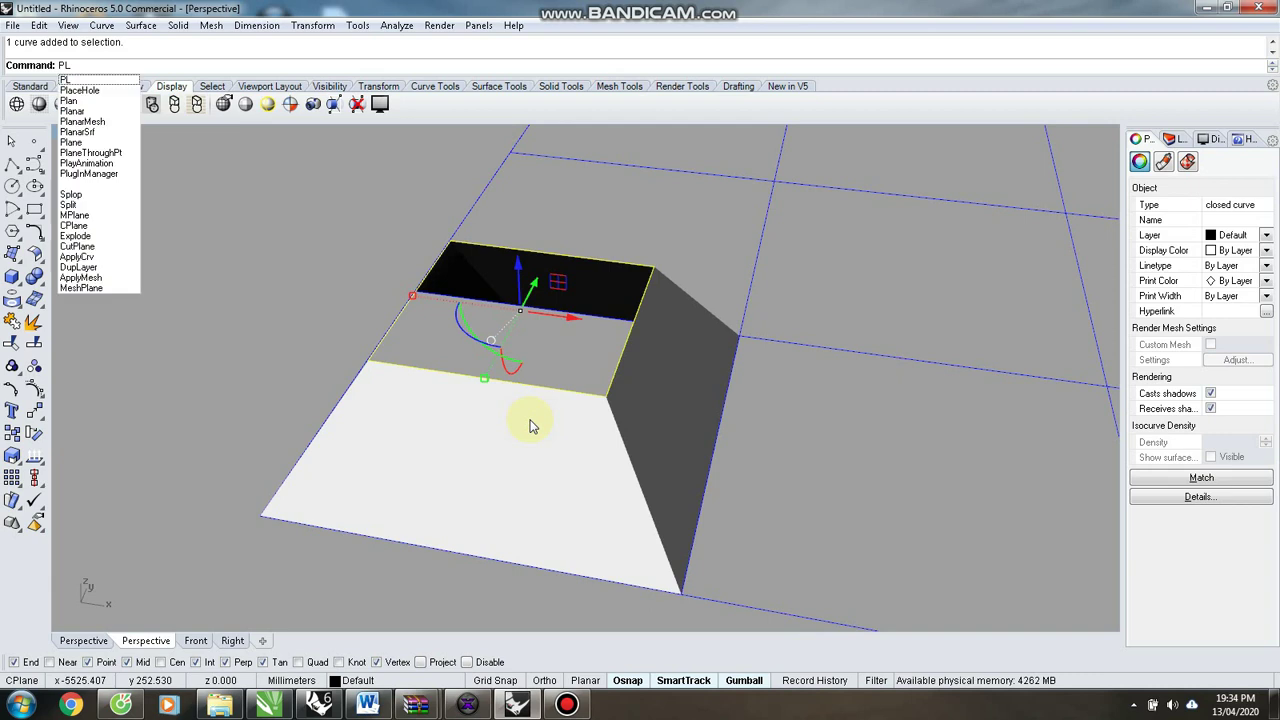
{"action": "key", "text": "Return"}
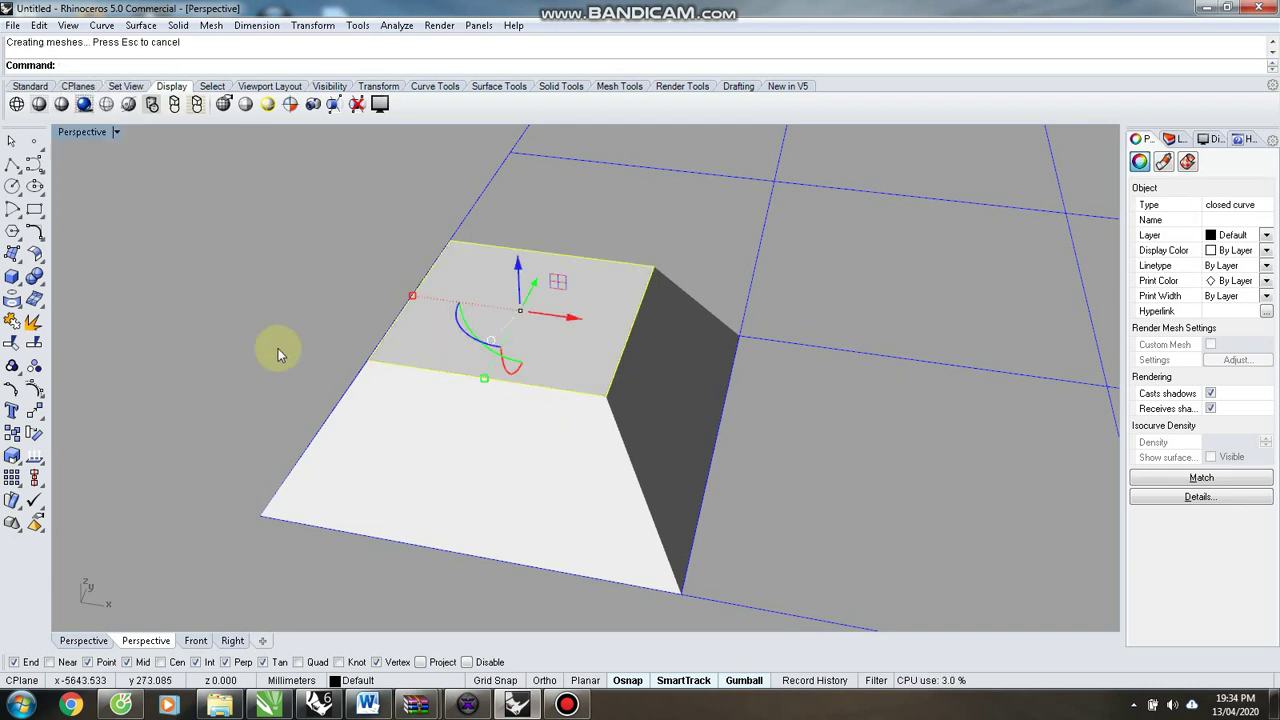
{"action": "key", "text": "Escape"}
Join the block's top surface and its lofted sides into one polysurface.
{"action": "right_click_drag", "start_coordinate": [423, 374], "coordinate": [519, 461]}
{"action": "left_click", "coordinate": [519, 461]}
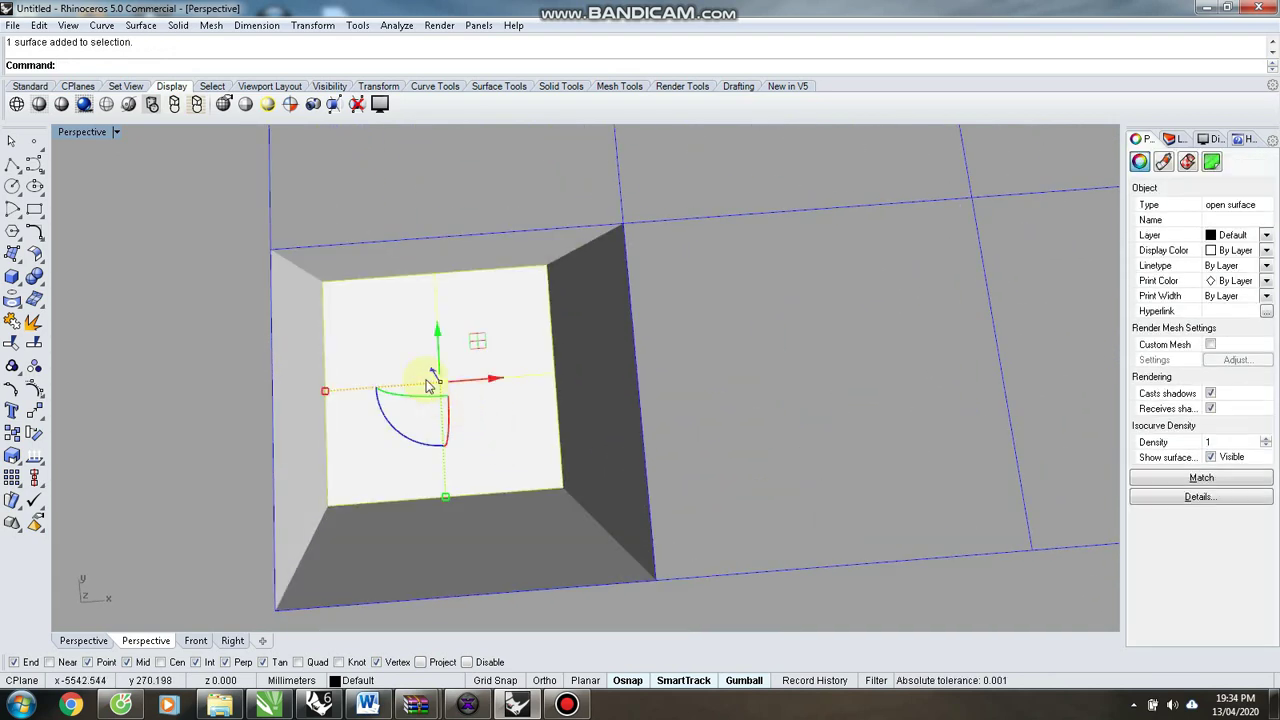
{"action": "left_click", "coordinate": [386, 554], "text": "shift"}
{"action": "right_click_drag", "start_coordinate": [402, 554], "coordinate": [108, 402]}
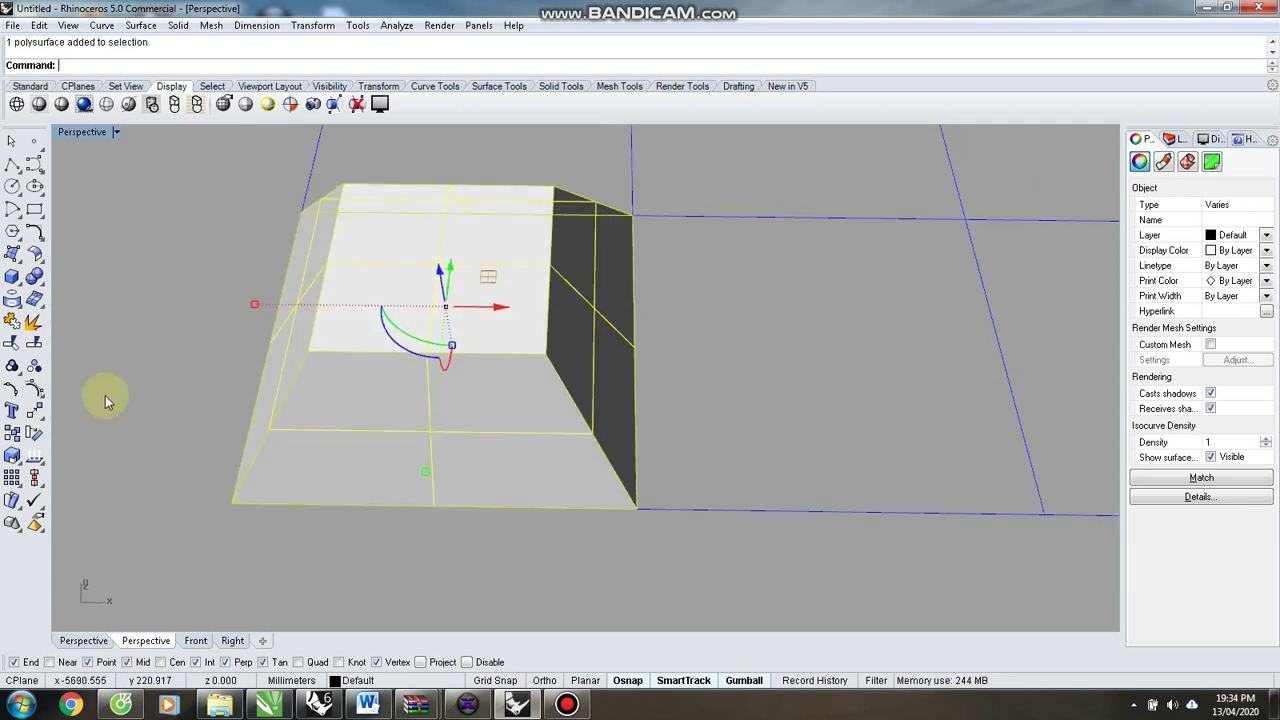
{"action": "left_click", "coordinate": [10, 324]}
{"action": "left_click", "coordinate": [166, 270]}
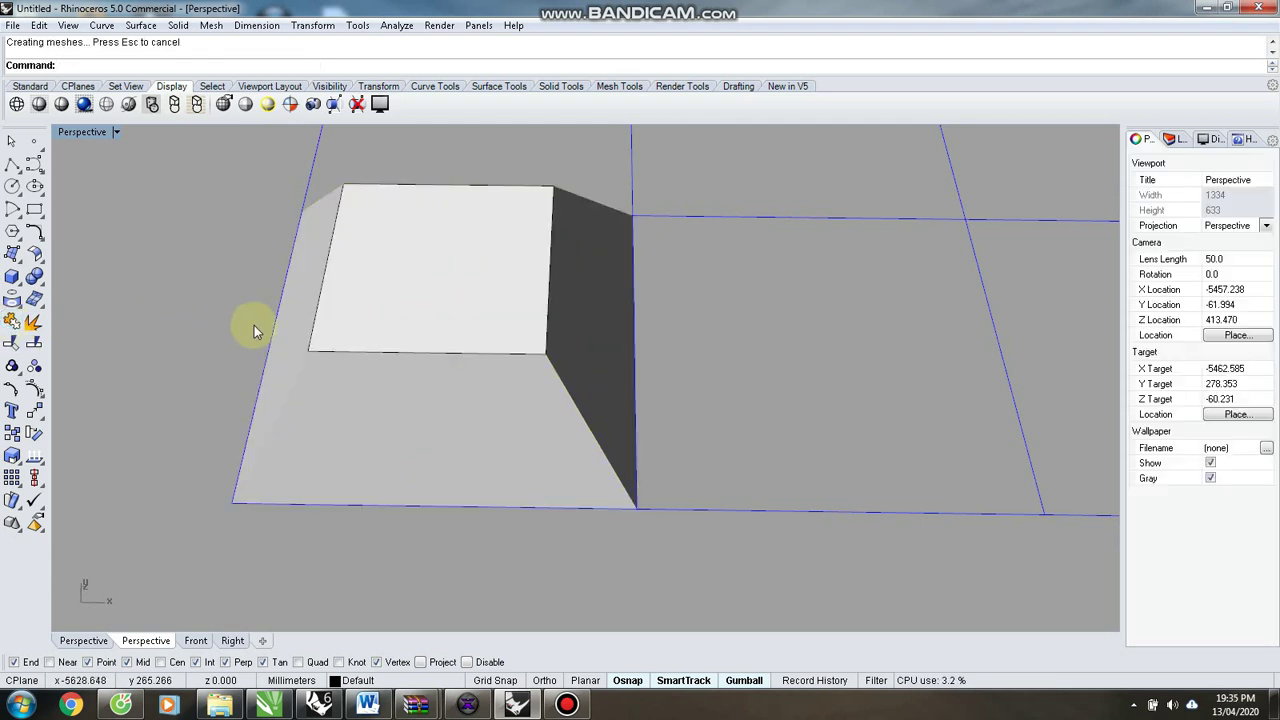
Delete the raised square curve around the block's top face in the Top view.
{"action": "key", "text": "ctrl+F1"}
{"action": "scroll", "coordinate": [399, 318], "scroll_direction": "down", "scroll_amount": 2}
{"action": "left_click_drag", "start_coordinate": [244, 318], "coordinate": [545, 523]}
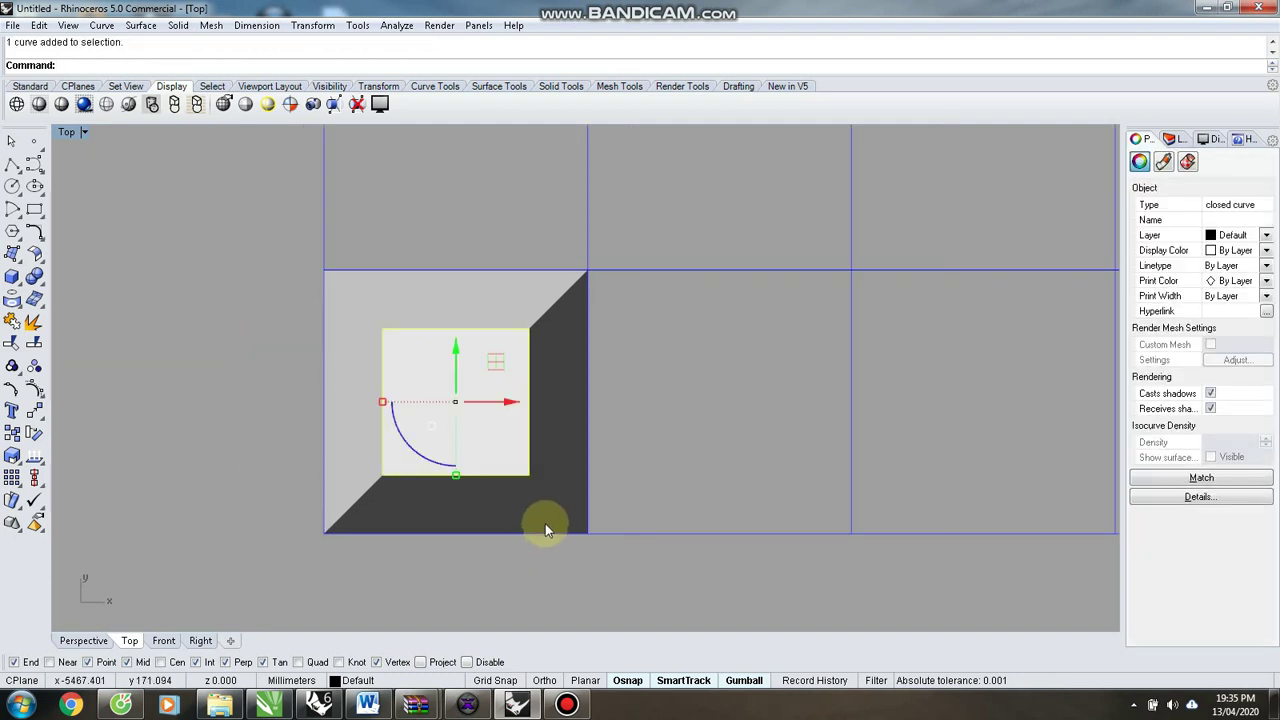
{"action": "key", "text": "Delete"}
{"action": "left_click", "coordinate": [436, 266]}
{"action": "left_click", "coordinate": [123, 357]}
{"action": "scroll", "coordinate": [456, 401], "scroll_direction": "down", "scroll_amount": 8}
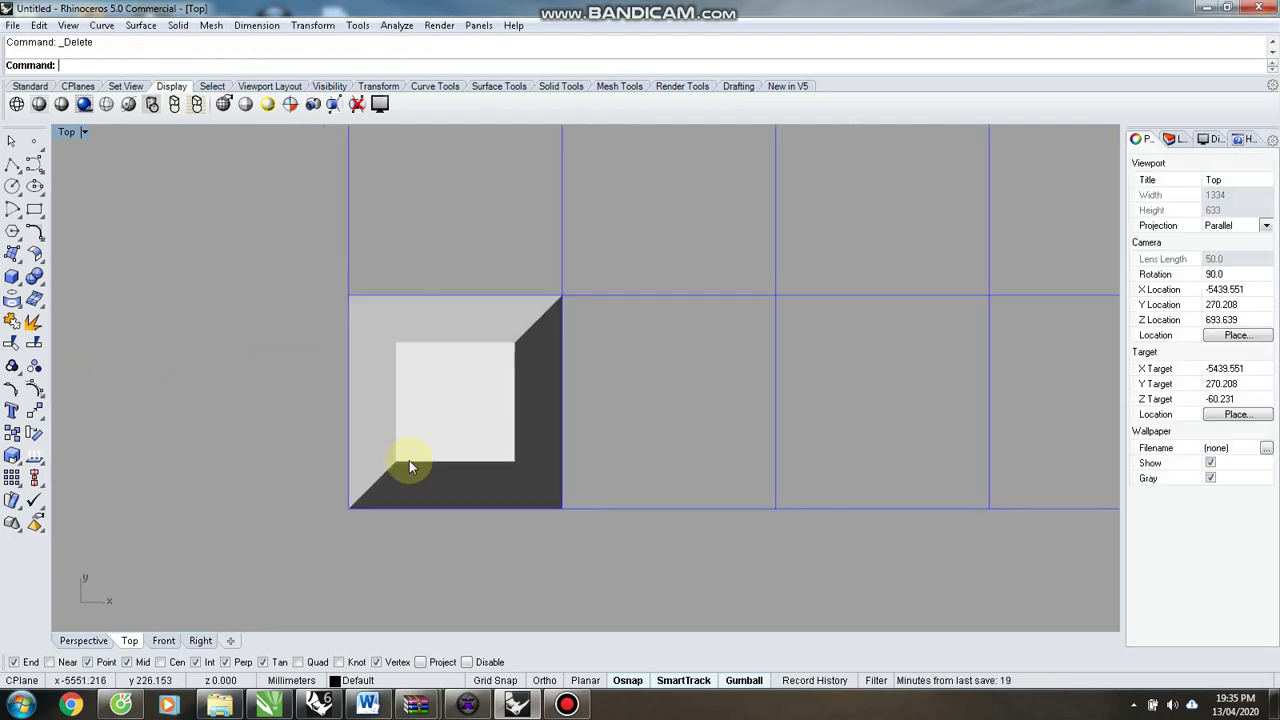
Mirror a copy of the corner block across its right edge into the second square of the bottom row.
{"action": "scroll", "coordinate": [636, 278], "scroll_direction": "up", "scroll_amount": 2}
{"action": "left_click", "coordinate": [441, 459]}
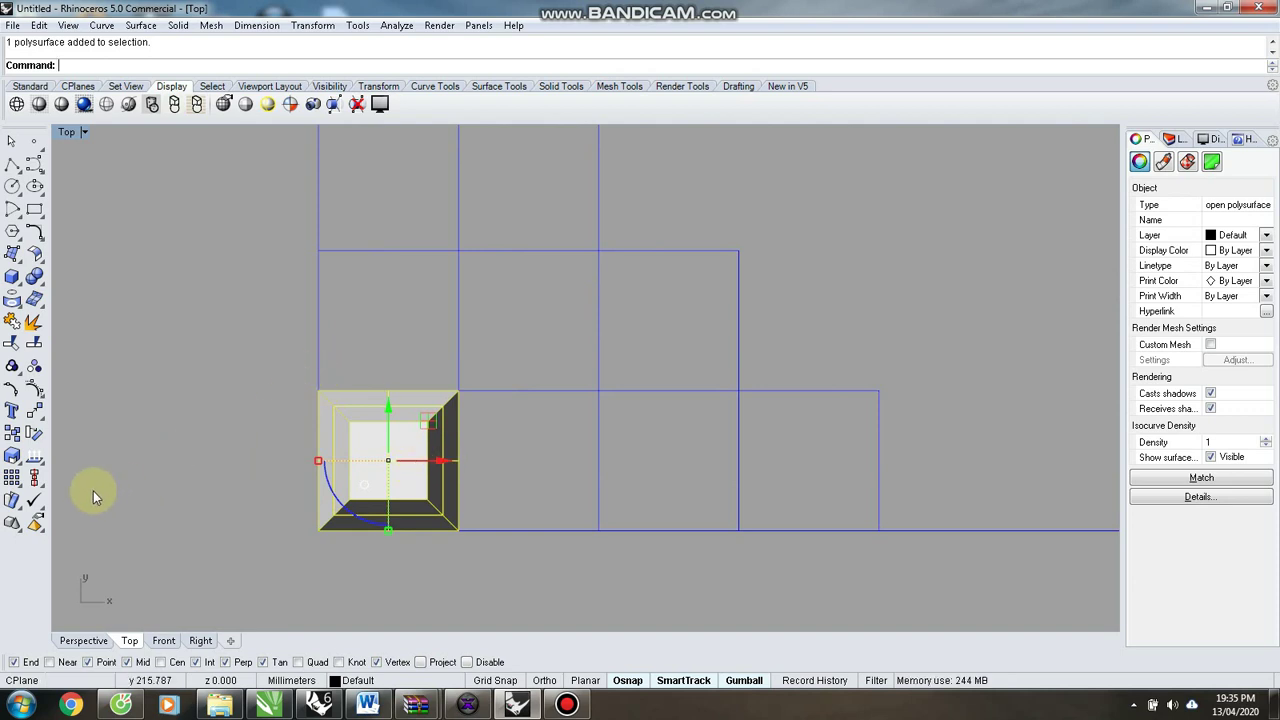
{"action": "left_click", "coordinate": [378, 87]}
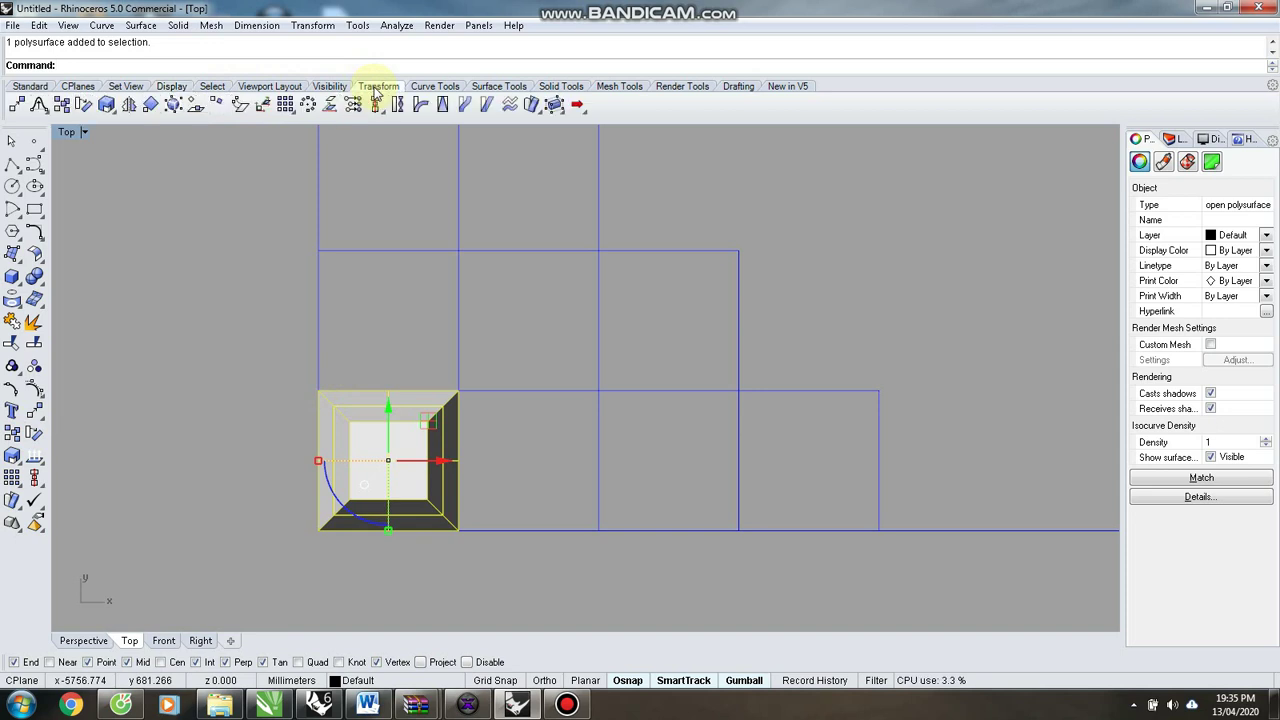
{"action": "left_click", "coordinate": [129, 106]}
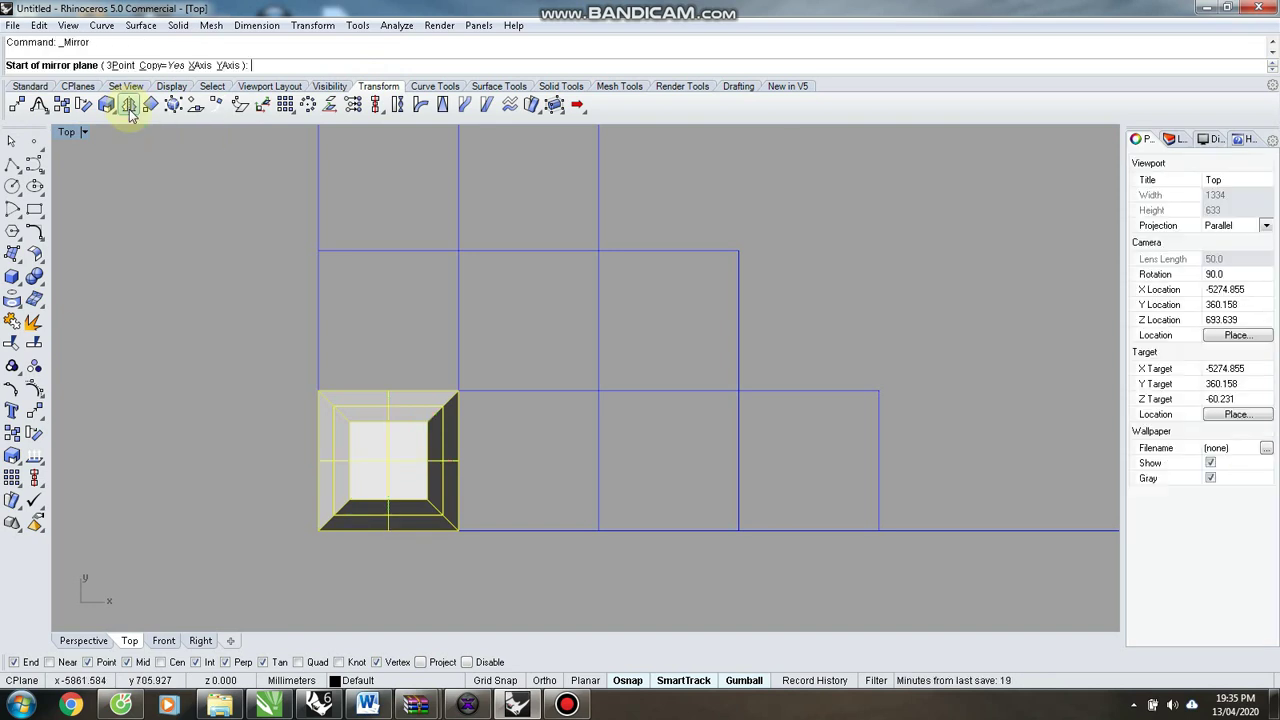
{"action": "left_click", "coordinate": [457, 531]}
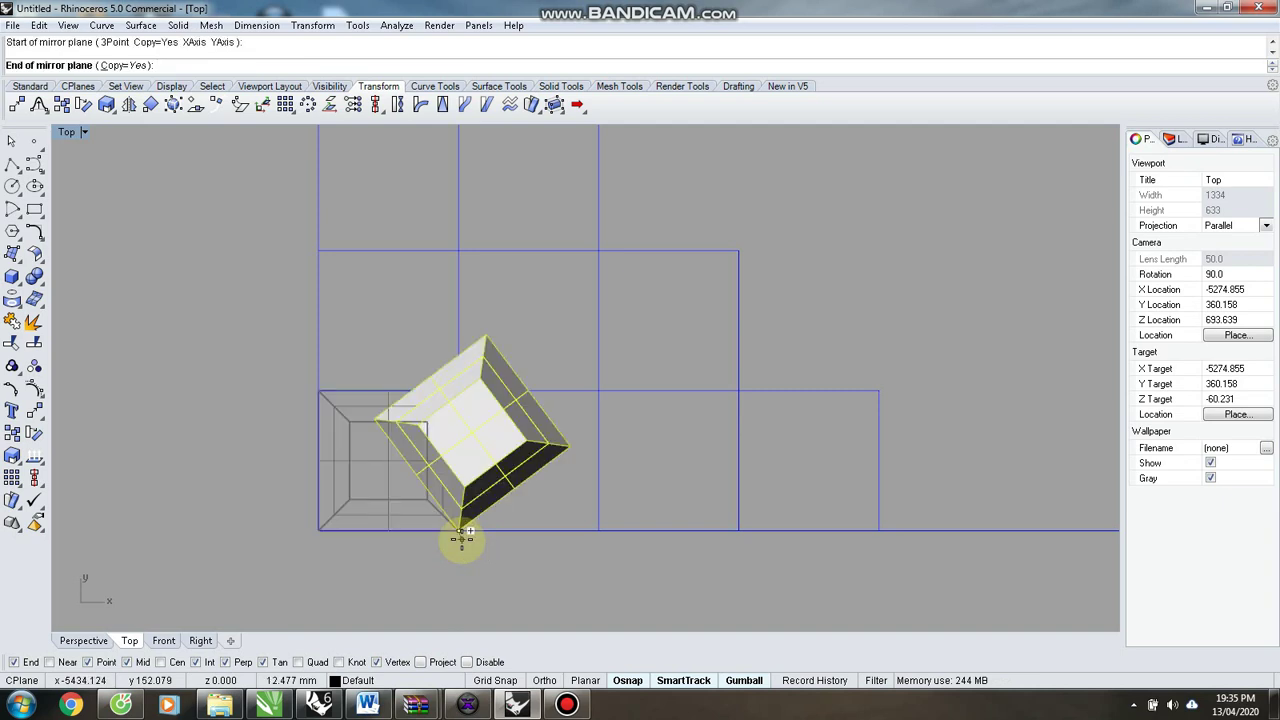
{"action": "key", "text": "F8"}
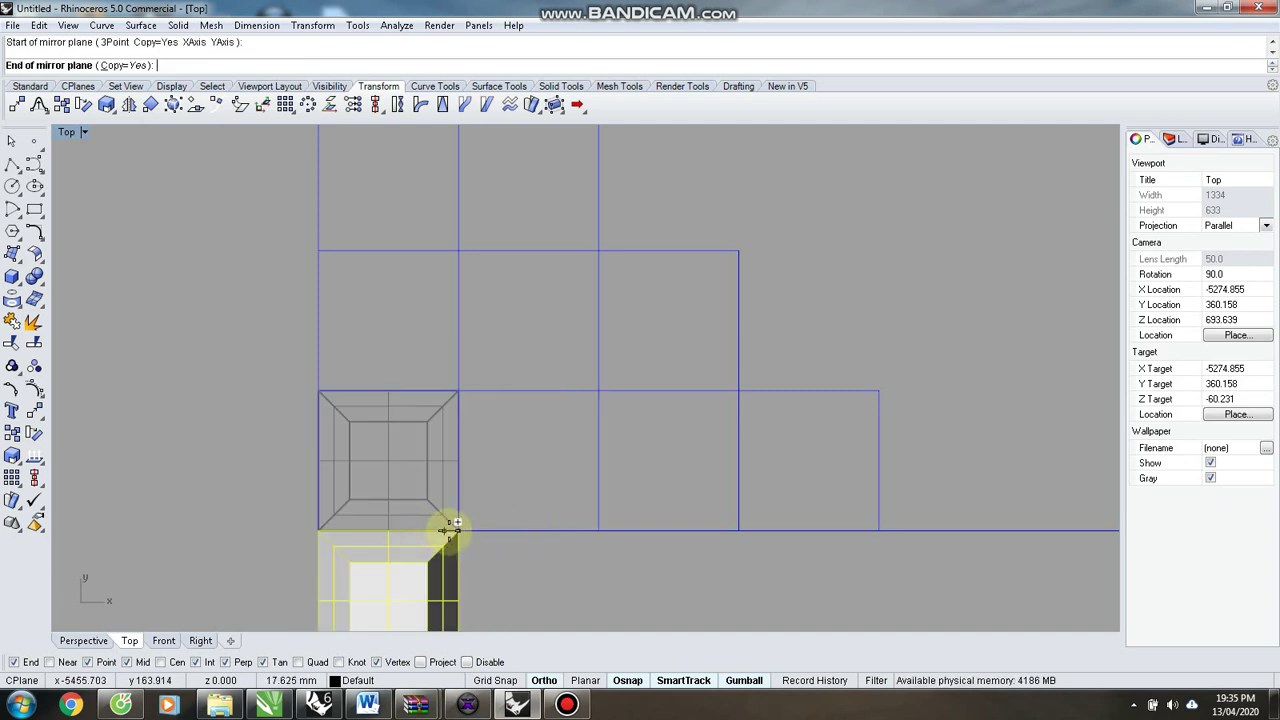
{"action": "key", "text": "F8"}
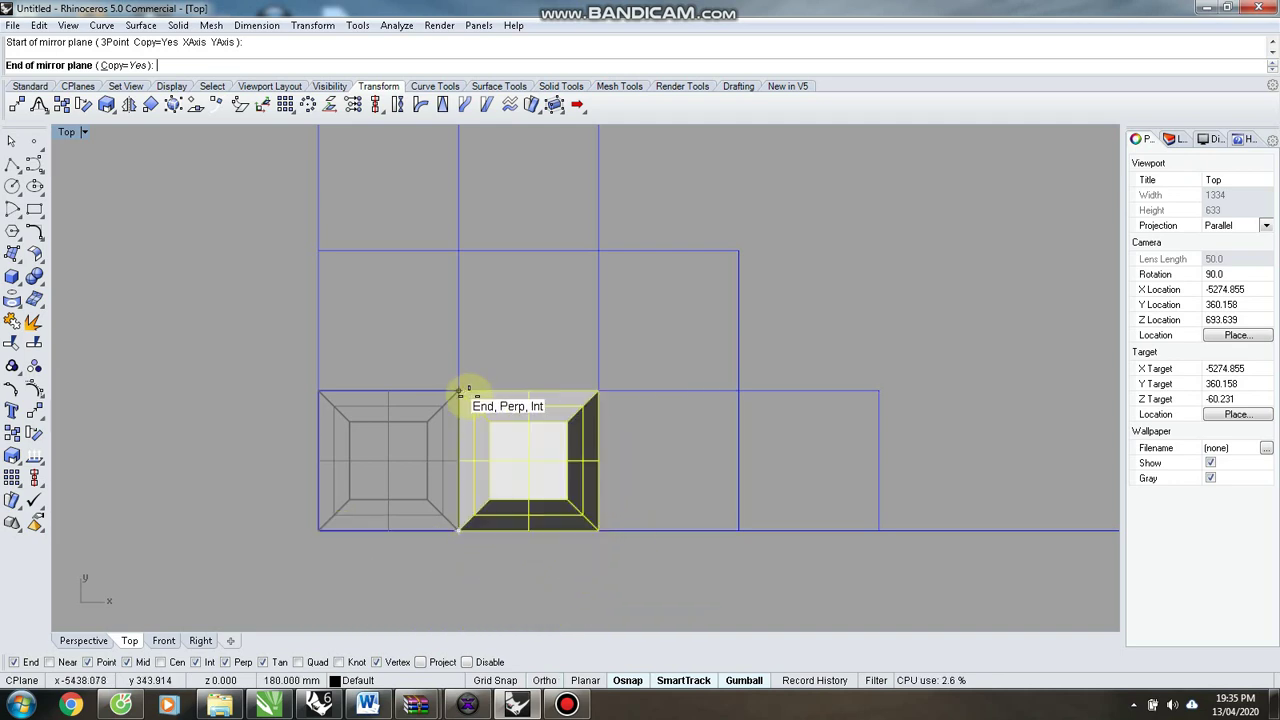
{"action": "left_click", "coordinate": [459, 391]}
Mirror copies of the blocks onward across their right edges to fill the bottom row's third and fourth squares.
{"action": "left_click", "coordinate": [550, 493]}
{"action": "key", "text": "Return"}
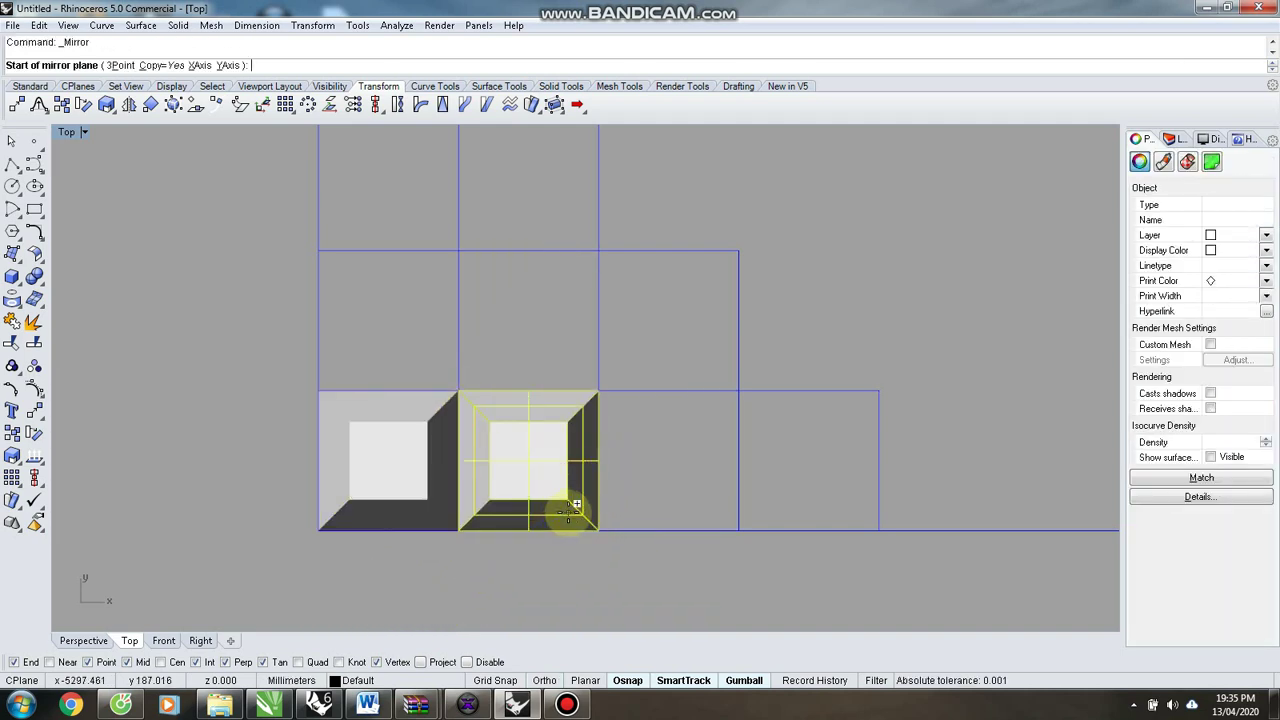
{"action": "left_click", "coordinate": [598, 530]}
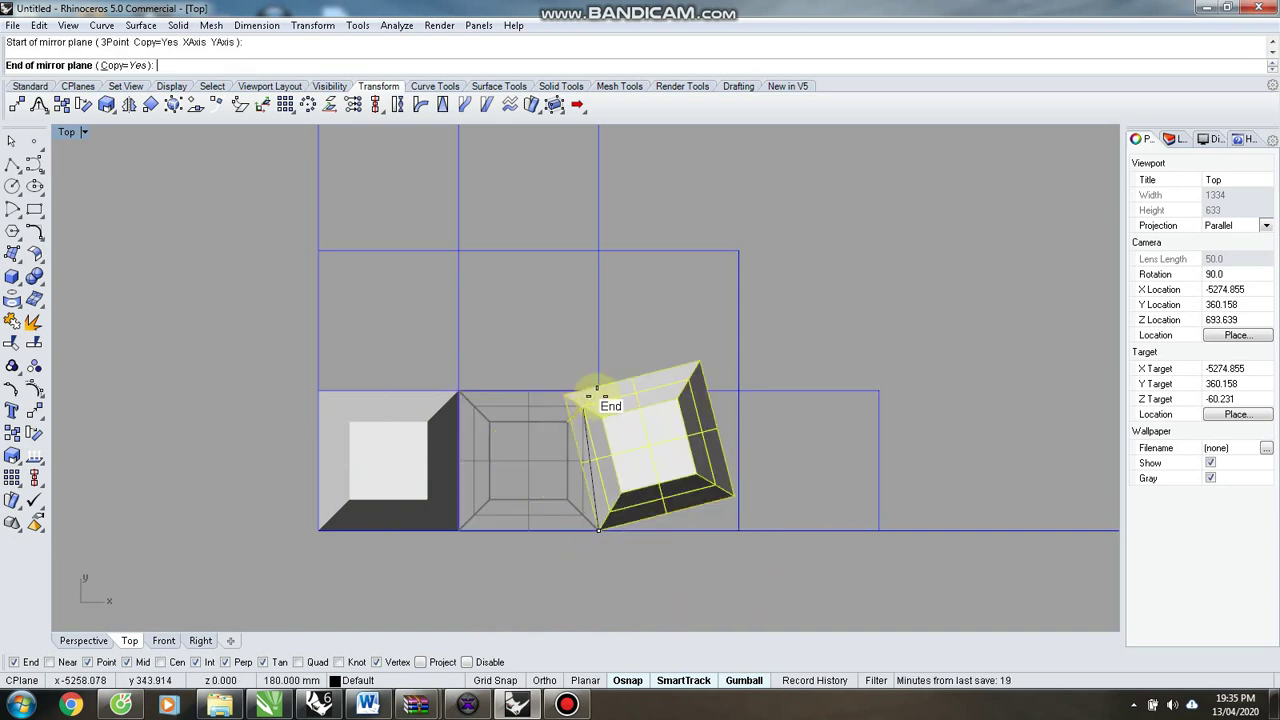
{"action": "left_click", "coordinate": [599, 391]}
{"action": "left_click", "coordinate": [712, 528]}
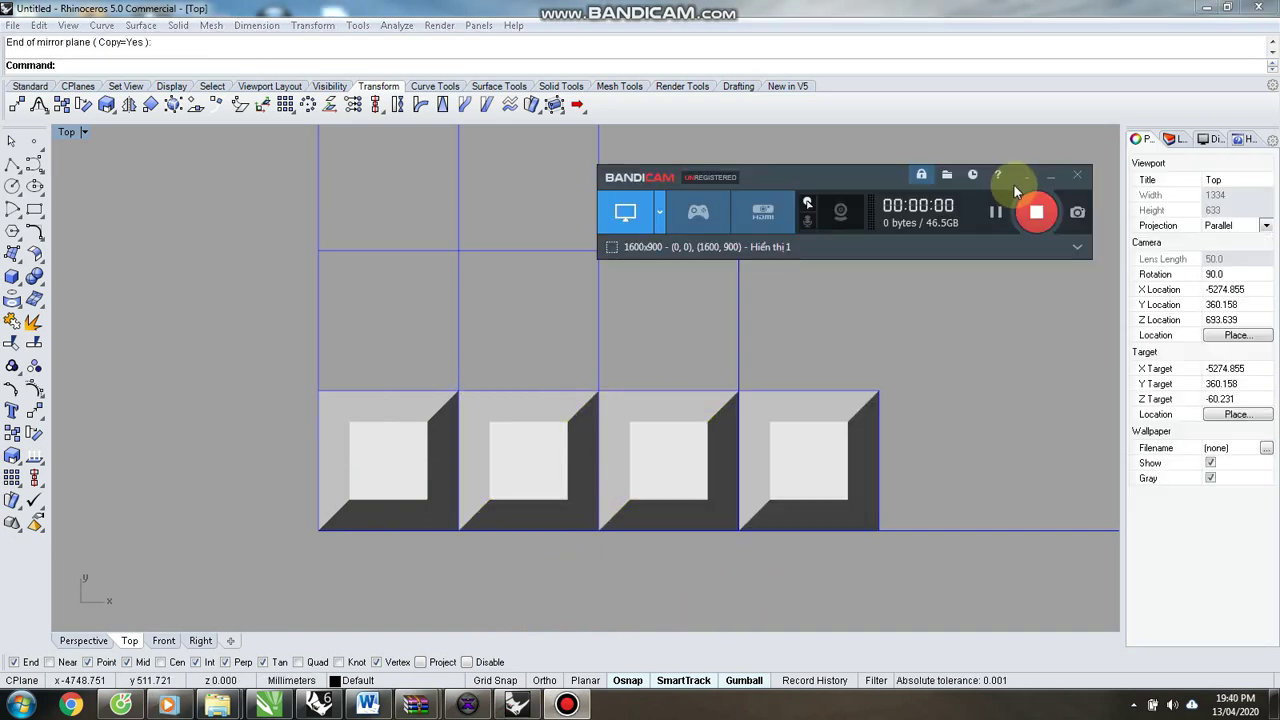
Mirror the bottom row's first three blocks across their upper edge into the second row.
{"action": "left_click_drag", "start_coordinate": [258, 387], "coordinate": [738, 548]}
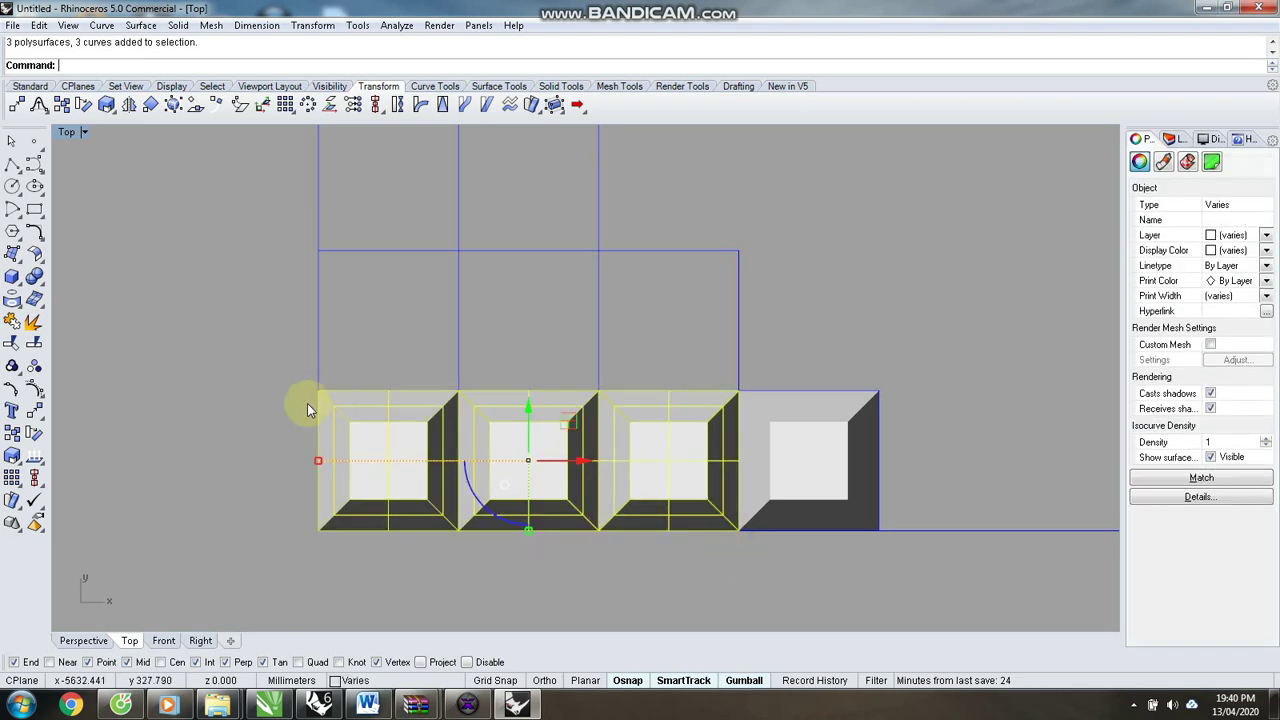
{"action": "right_click", "coordinate": [310, 403]}
{"action": "left_click", "coordinate": [318, 391]}
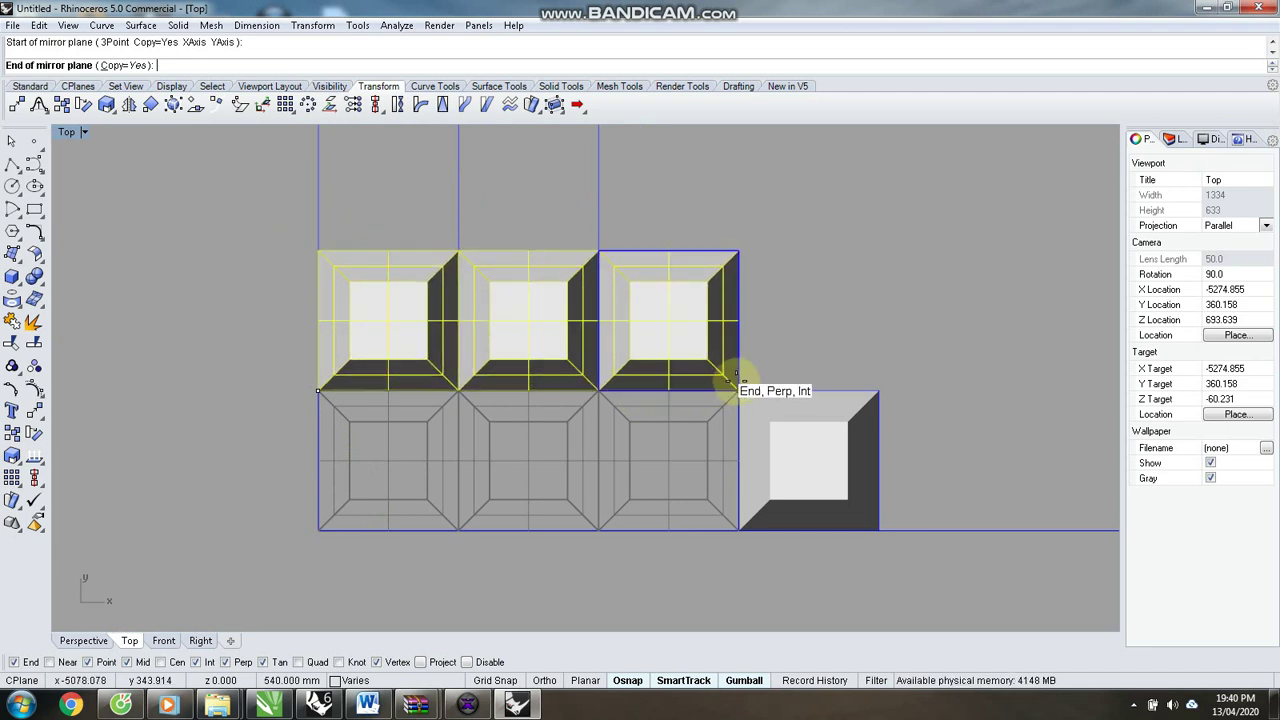
{"action": "left_click", "coordinate": [735, 378]}
Mirror copies of the second row's first two blocks across their upper edge into the third row.
{"action": "scroll", "coordinate": [634, 514], "scroll_direction": "down", "scroll_amount": 3}
{"action": "scroll", "coordinate": [566, 357], "scroll_direction": "up", "scroll_amount": 3}
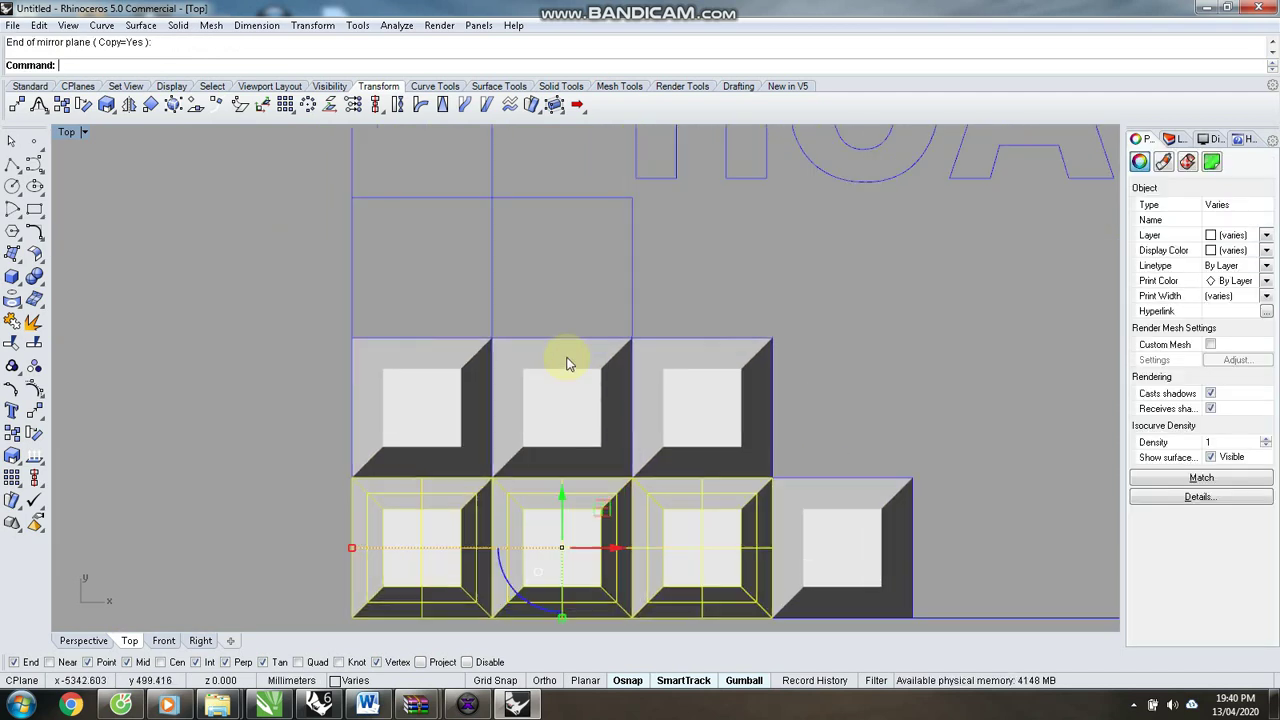
{"action": "scroll", "coordinate": [613, 452], "scroll_direction": "down", "scroll_amount": 2}
{"action": "scroll", "coordinate": [593, 380], "scroll_direction": "up", "scroll_amount": 2}
{"action": "left_click", "coordinate": [305, 372]}
{"action": "left_click_drag", "start_coordinate": [295, 342], "coordinate": [655, 495]}
{"action": "left_click", "coordinate": [430, 424]}
{"action": "left_click", "coordinate": [560, 417], "text": "shift"}
{"action": "key", "text": "Return"}
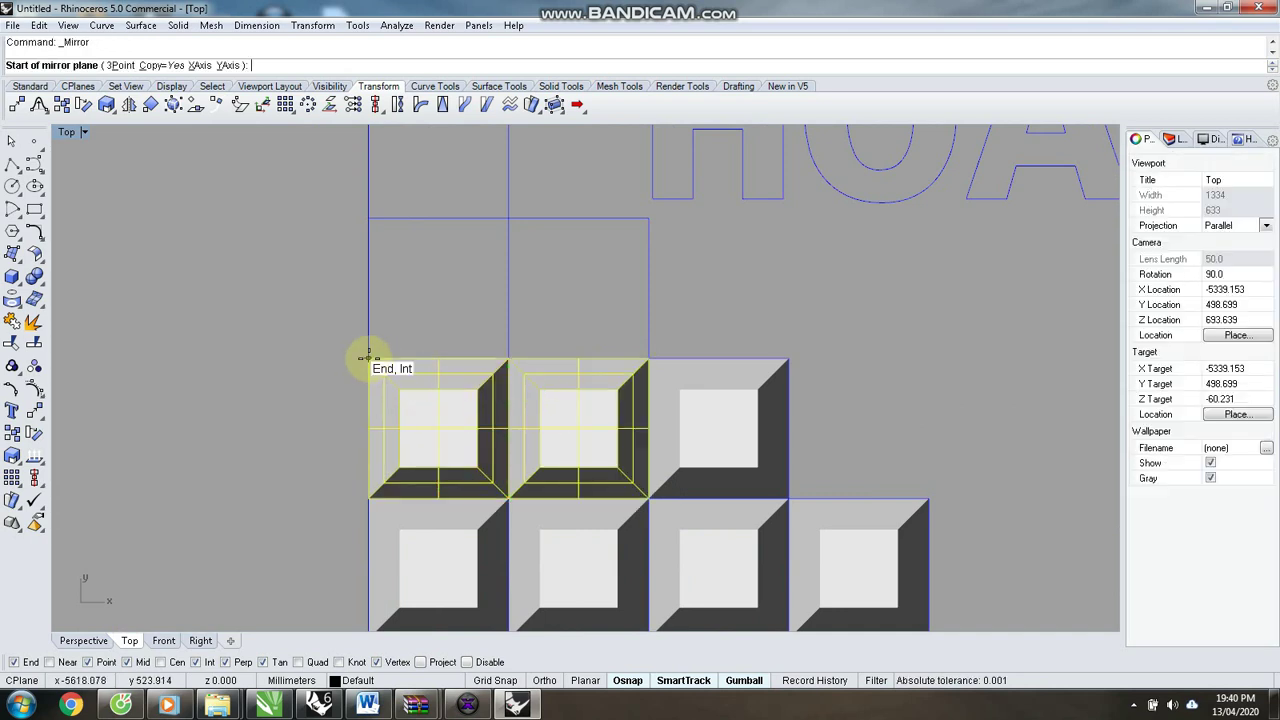
{"action": "left_click", "coordinate": [369, 359]}
{"action": "left_click", "coordinate": [633, 369]}
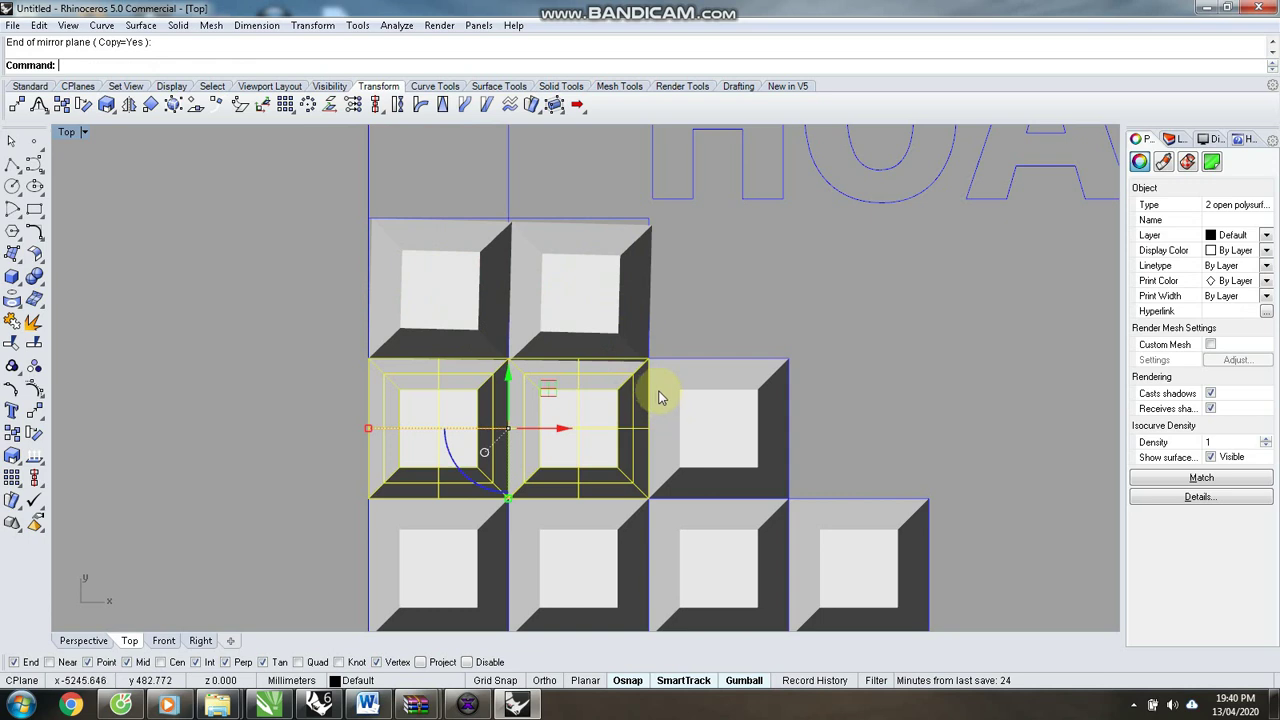
{"action": "key", "text": "ctrl+z"}
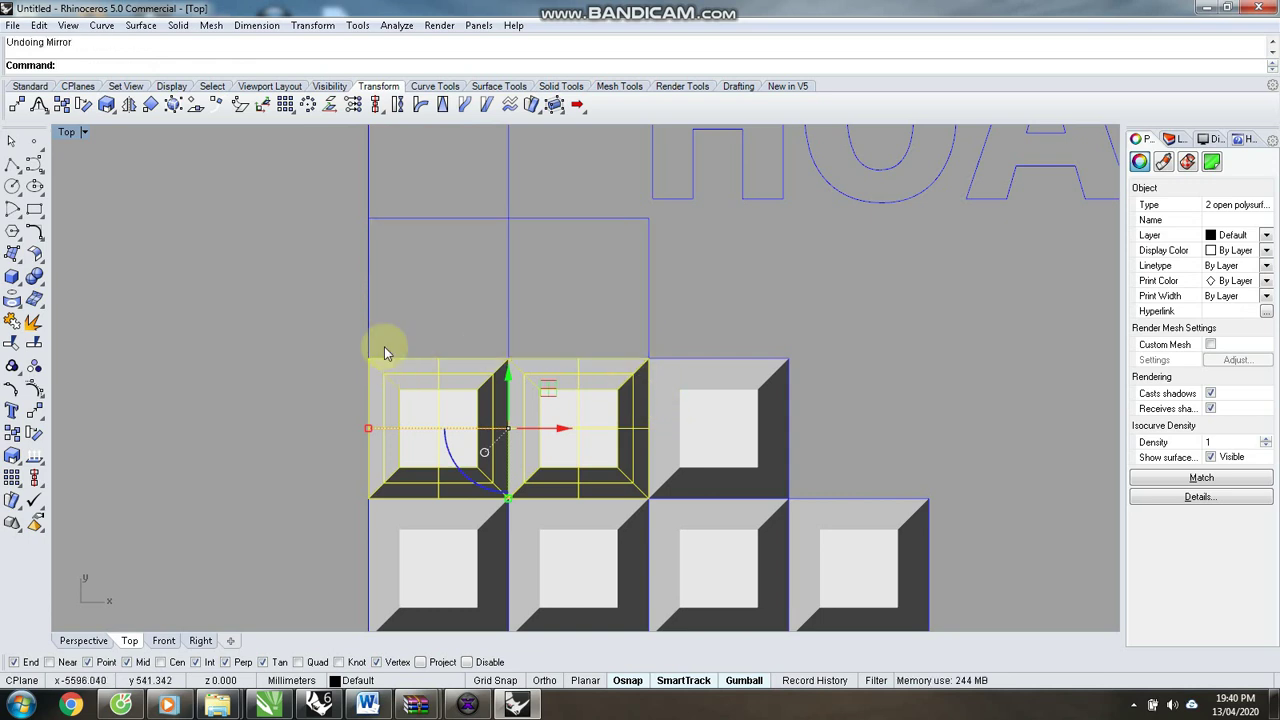
{"action": "key", "text": "Return"}
{"action": "left_click", "coordinate": [369, 359]}
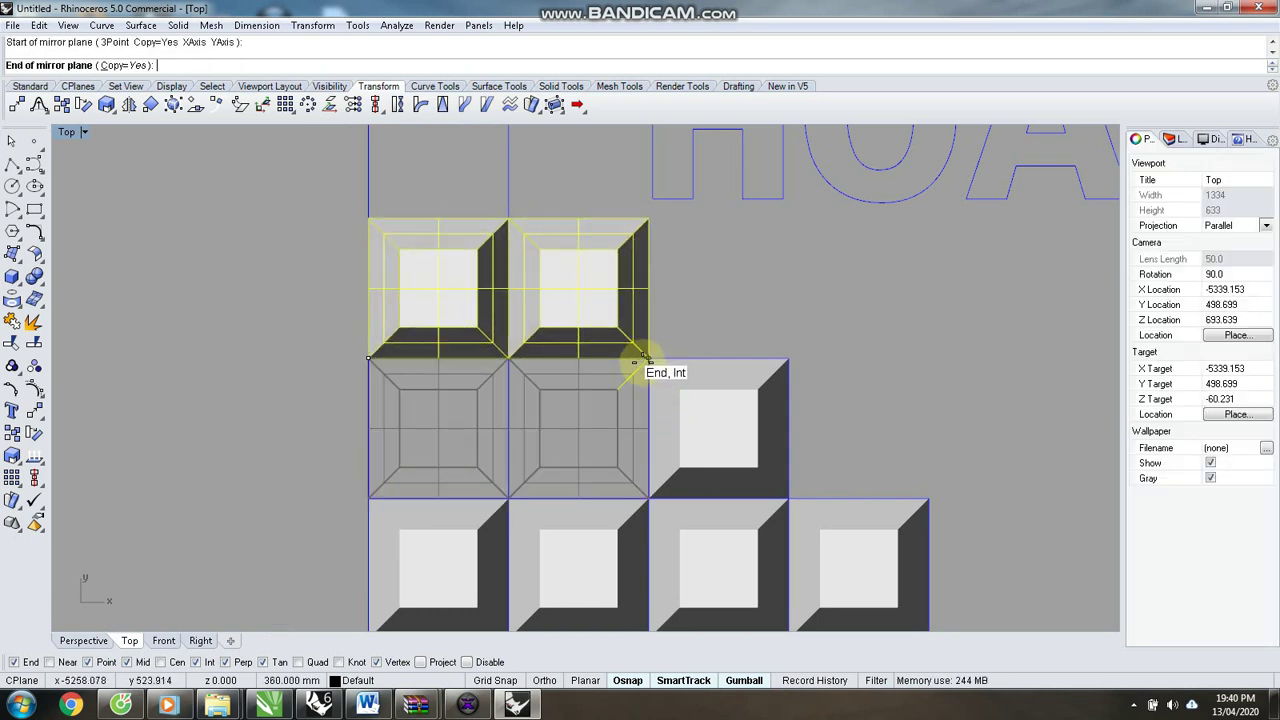
{"action": "left_click", "coordinate": [648, 362]}
Mirror a copy of the third row's first block across its upper edge into the fourth row.
{"action": "scroll", "coordinate": [551, 340], "scroll_direction": "down", "scroll_amount": 5}
{"action": "scroll", "coordinate": [480, 400], "scroll_direction": "up", "scroll_amount": 5}
{"action": "left_click", "coordinate": [467, 377]}
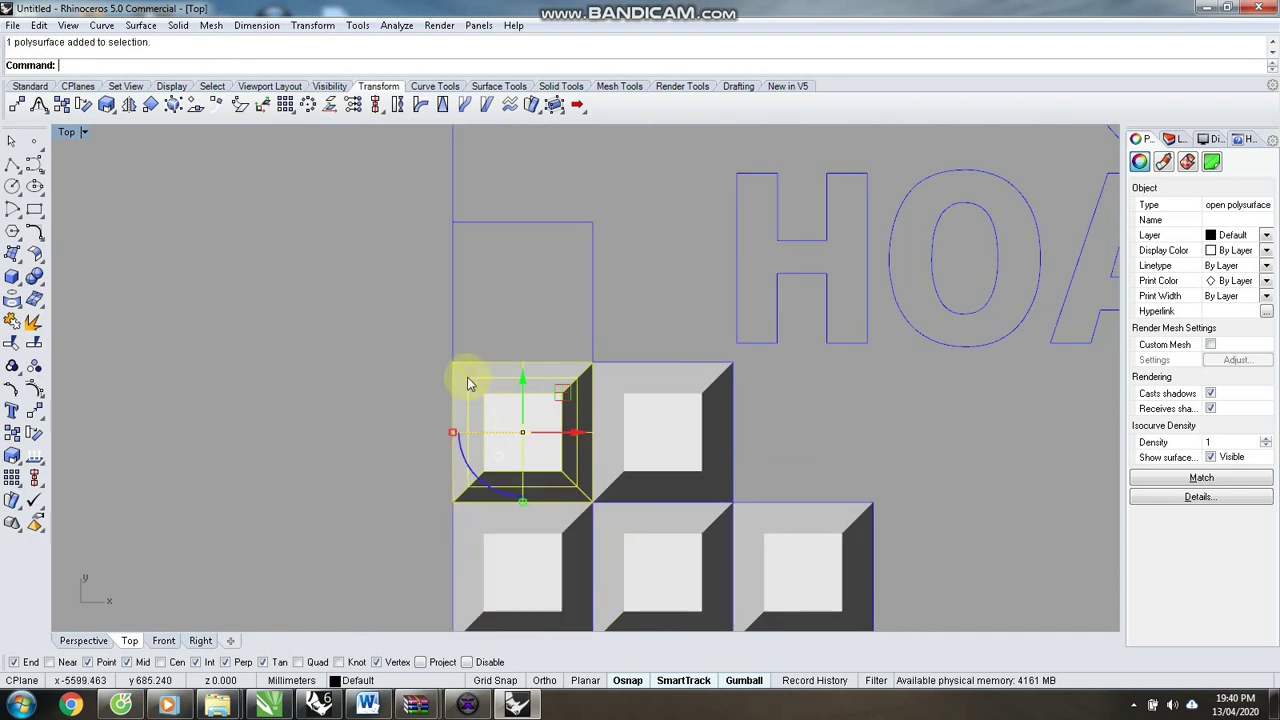
{"action": "key", "text": "Return"}
{"action": "left_click", "coordinate": [455, 358]}
{"action": "left_click", "coordinate": [590, 360]}
{"action": "scroll", "coordinate": [345, 360], "scroll_direction": "down", "scroll_amount": 5}
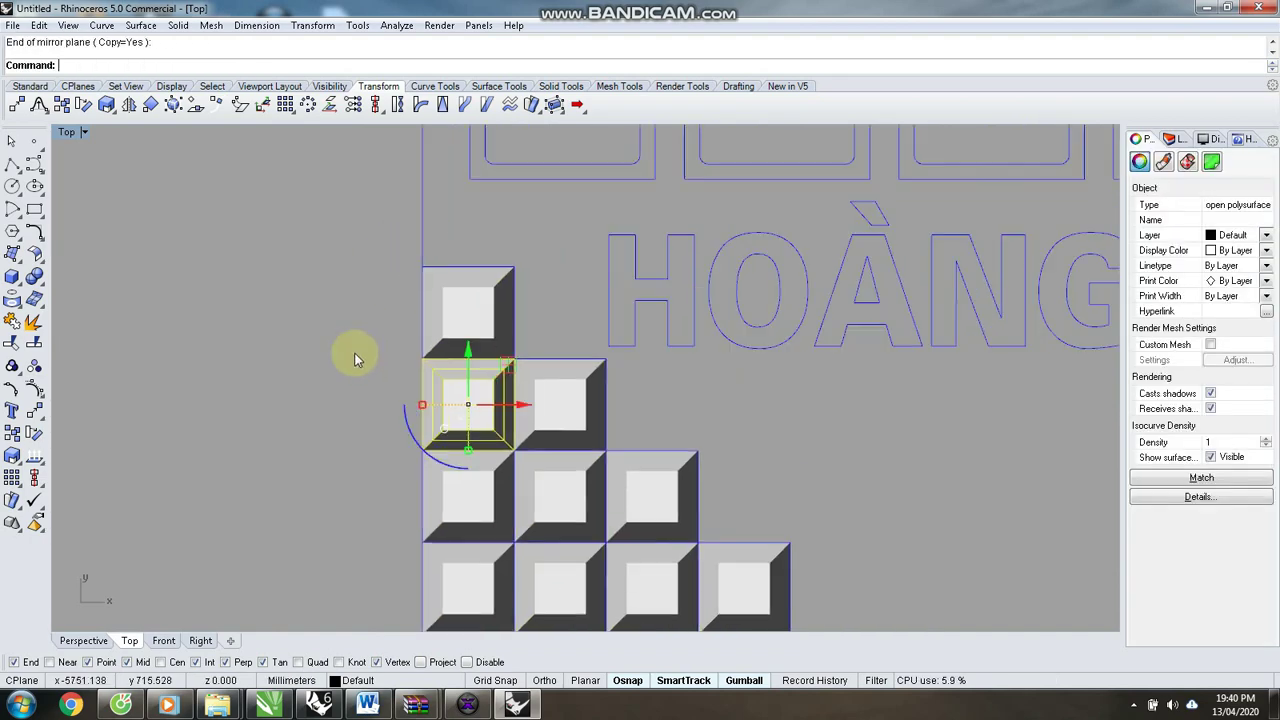
{"action": "scroll", "coordinate": [510, 340], "scroll_direction": "up", "scroll_amount": 2}
{"action": "left_click", "coordinate": [302, 370]}
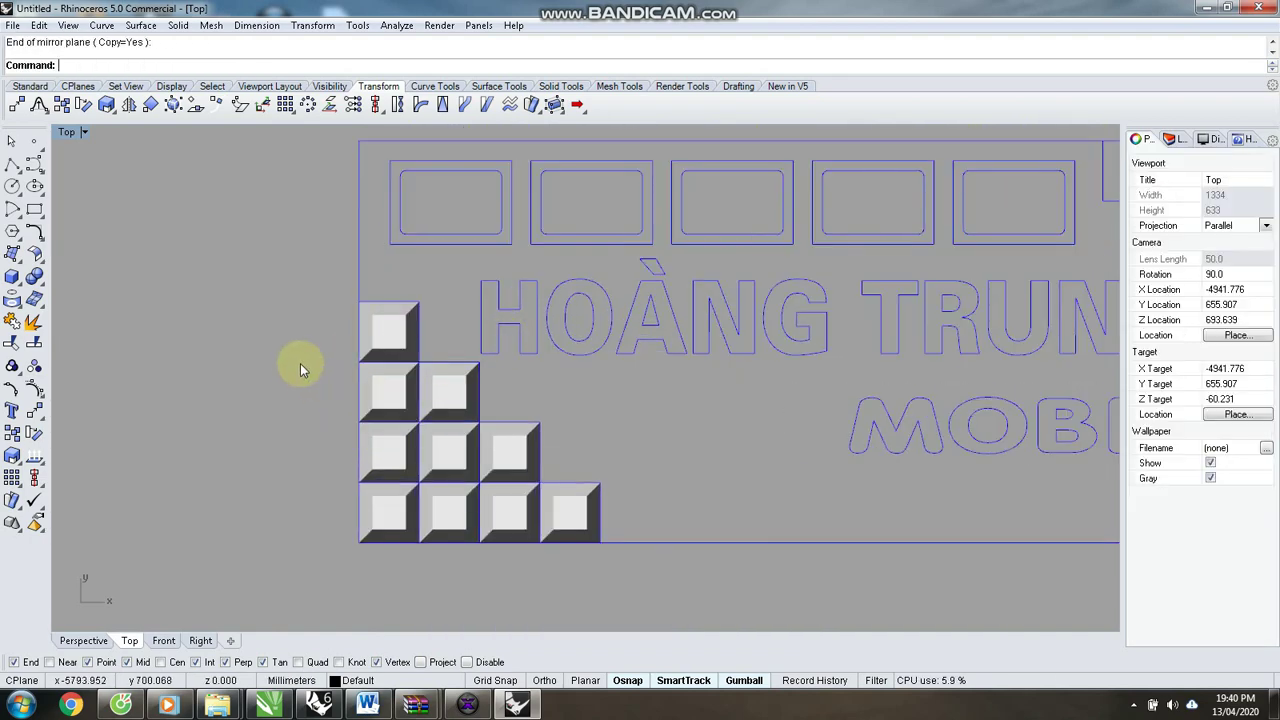
Group all ten raised blocks of the sign's lower-left corner.
{"action": "scroll", "coordinate": [306, 356], "scroll_direction": "down", "scroll_amount": 2}
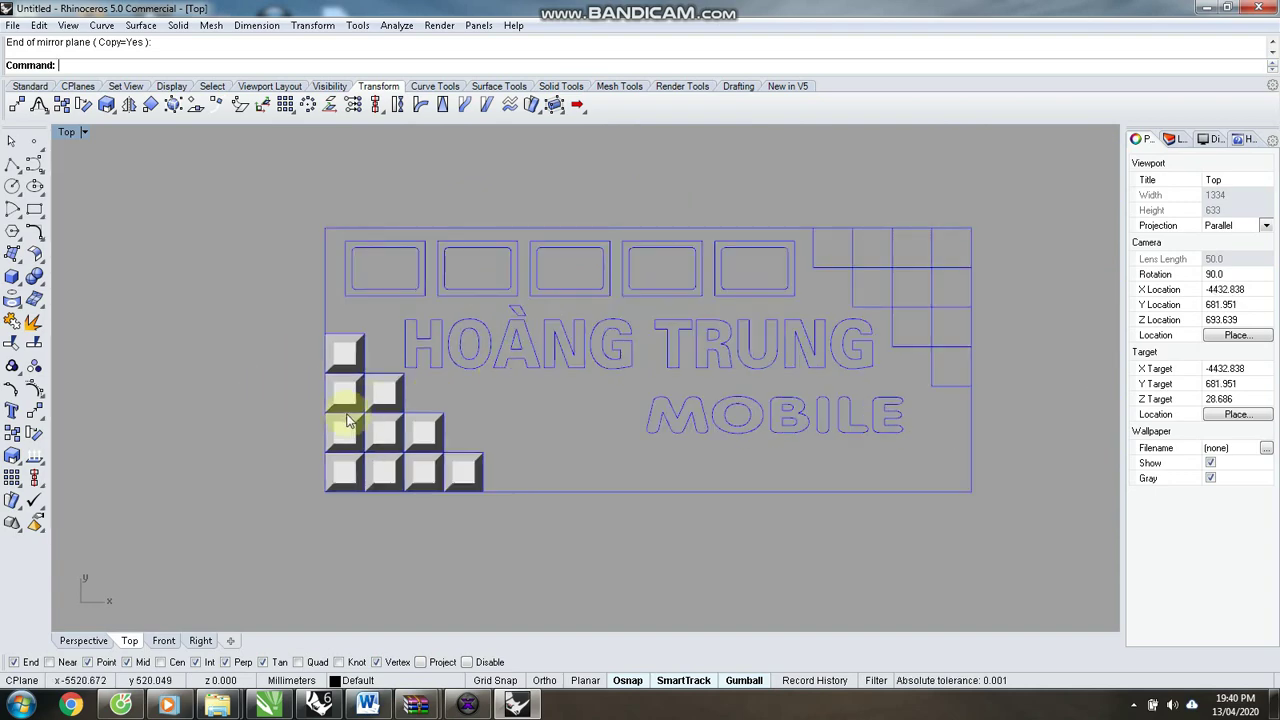
{"action": "scroll", "coordinate": [362, 360], "scroll_direction": "up", "scroll_amount": 1}
{"action": "scroll", "coordinate": [362, 360], "scroll_direction": "up", "scroll_amount": 2}
{"action": "left_click", "coordinate": [322, 360]}
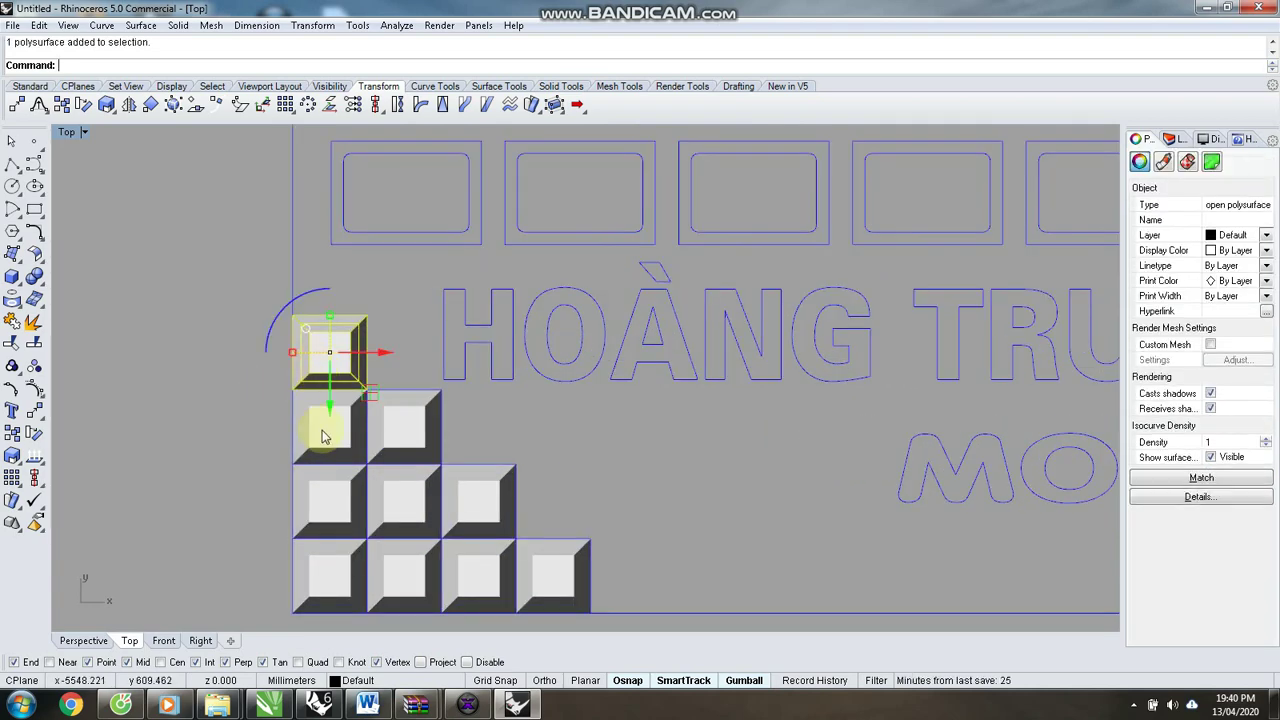
{"action": "left_click", "coordinate": [318, 496], "text": "shift"}
{"action": "left_click", "coordinate": [414, 420], "text": "shift"}
{"action": "left_click", "coordinate": [390, 510], "text": "shift"}
{"action": "left_click", "coordinate": [477, 508], "text": "shift"}
{"action": "left_click", "coordinate": [490, 585], "text": "shift"}
{"action": "left_click", "coordinate": [557, 590], "text": "shift"}
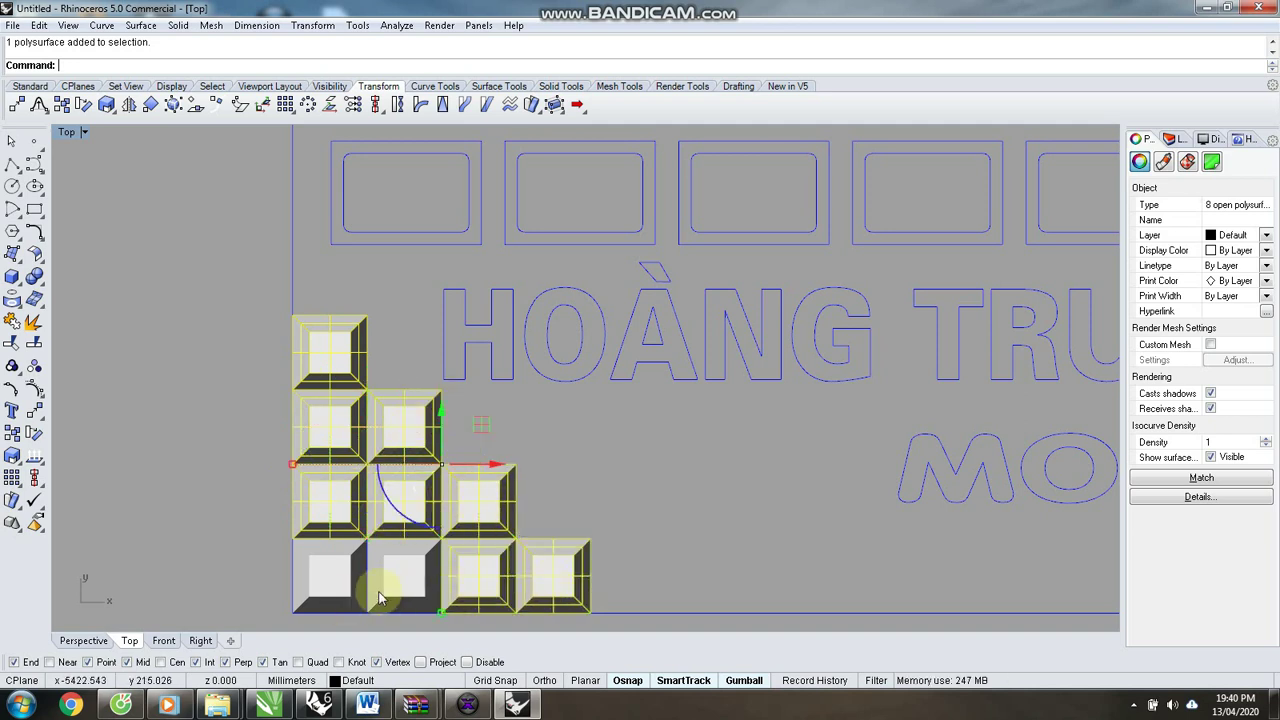
{"action": "left_click", "coordinate": [327, 585], "text": "shift"}
{"action": "key", "text": "ctrl+g"}
Delete the flat square grid curves lying under the lower-left corner blocks.
{"action": "left_click", "coordinate": [243, 360]}
{"action": "left_click_drag", "start_coordinate": [221, 302], "coordinate": [443, 532]}
{"action": "key", "text": "Delete"}
{"action": "left_click_drag", "start_coordinate": [229, 437], "coordinate": [609, 623]}
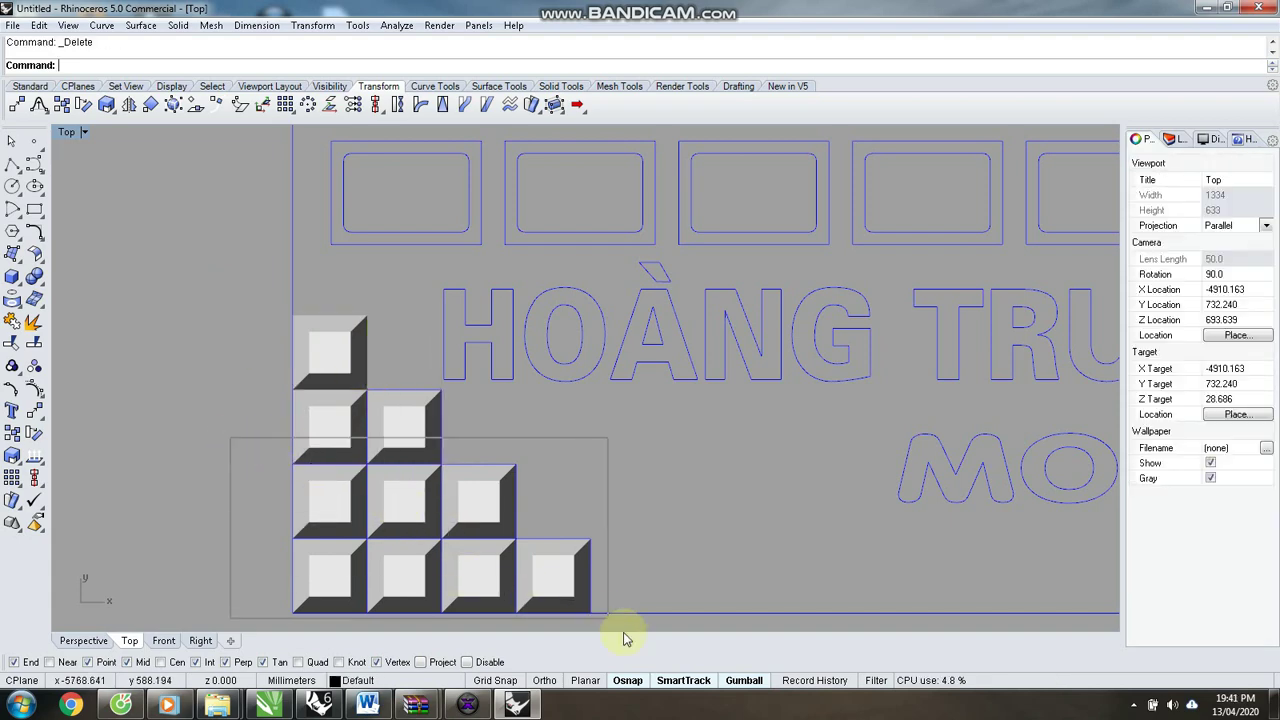
{"action": "key", "text": "Delete"}
{"action": "left_click_drag", "start_coordinate": [182, 366], "coordinate": [480, 494]}
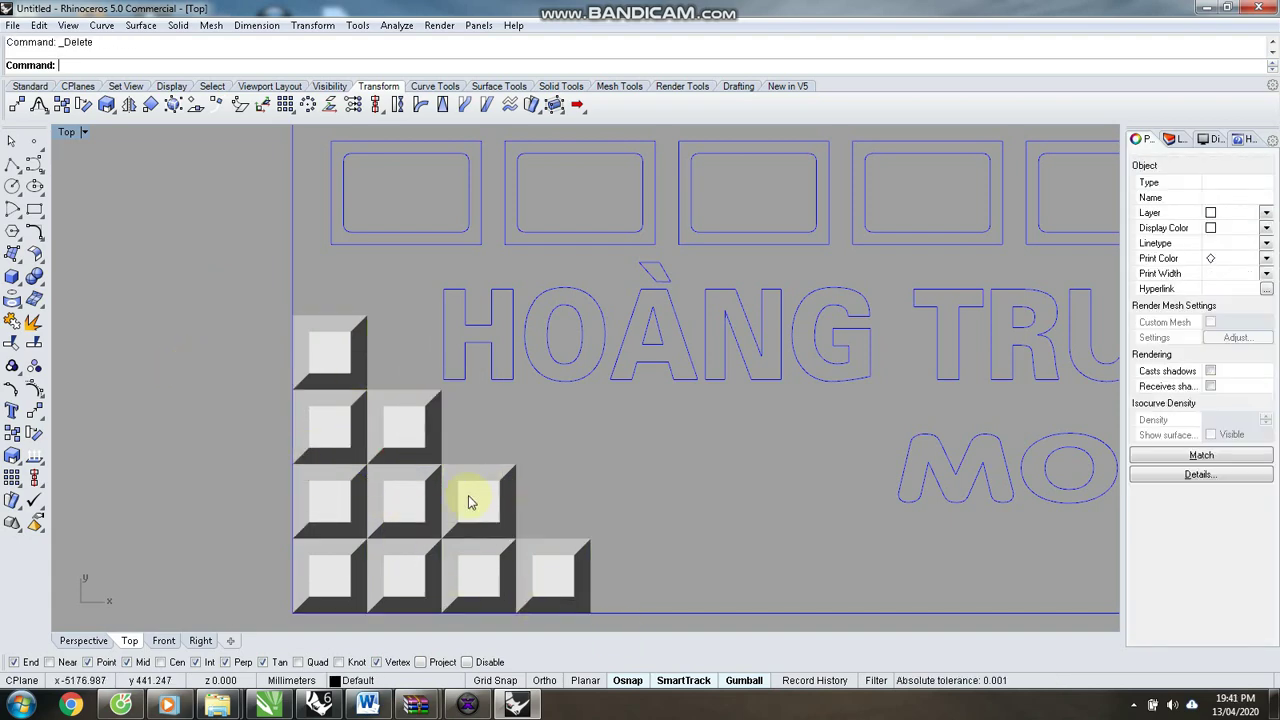
{"action": "key", "text": "Delete"}
Mirror a copy of the block group across a vertical line at its right end and move it over the sign's lower-right area.
{"action": "scroll", "coordinate": [200, 478], "scroll_direction": "down", "scroll_amount": 2}
{"action": "left_click", "coordinate": [380, 468]}
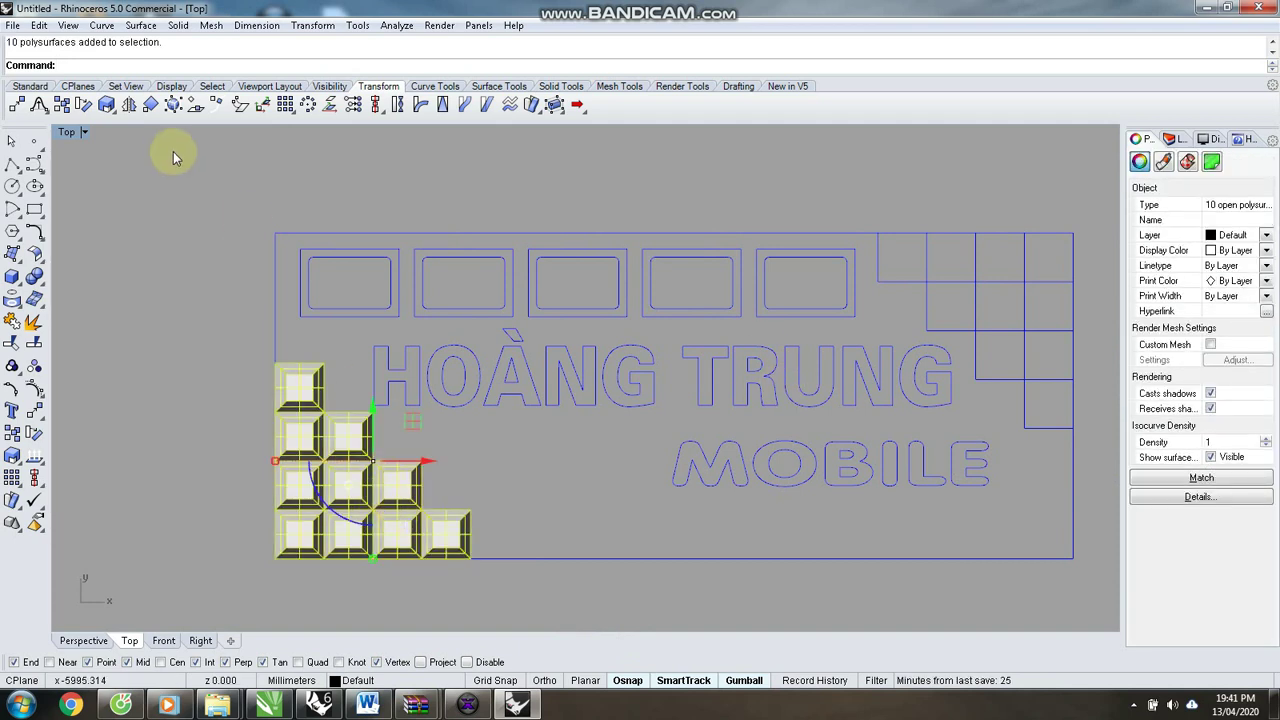
{"action": "left_click", "coordinate": [130, 106]}
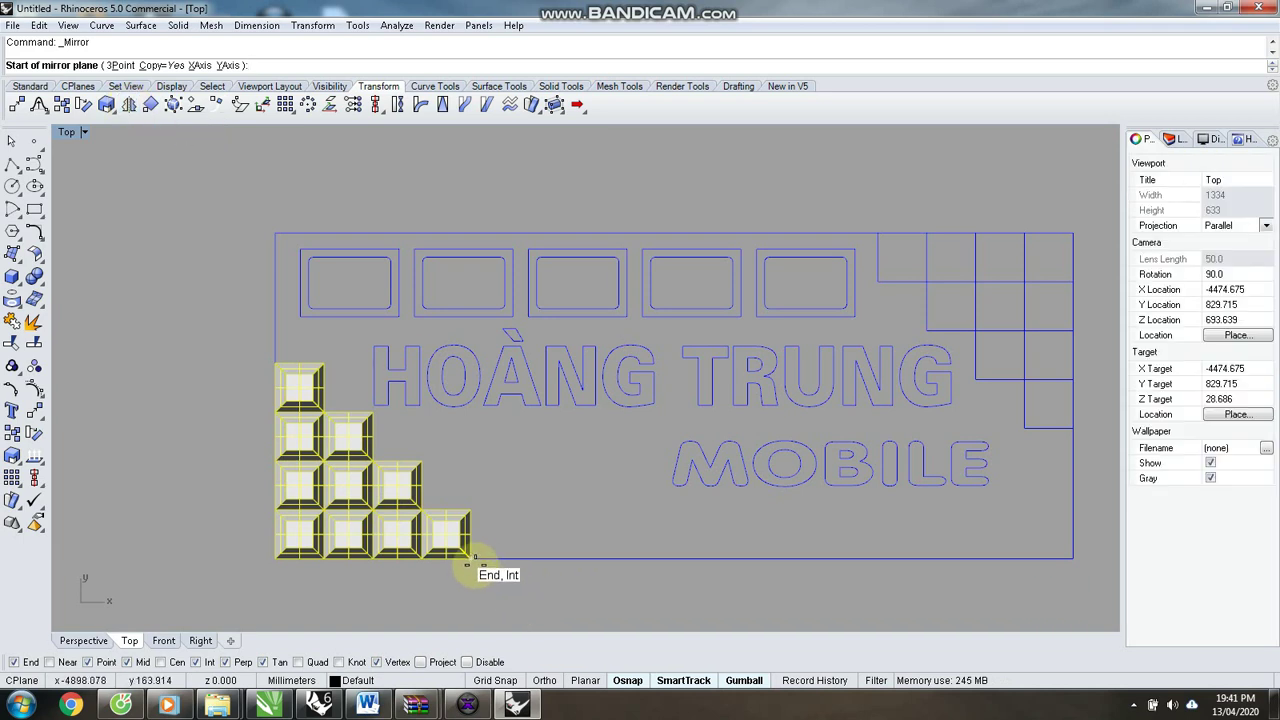
{"action": "left_click", "coordinate": [466, 563]}
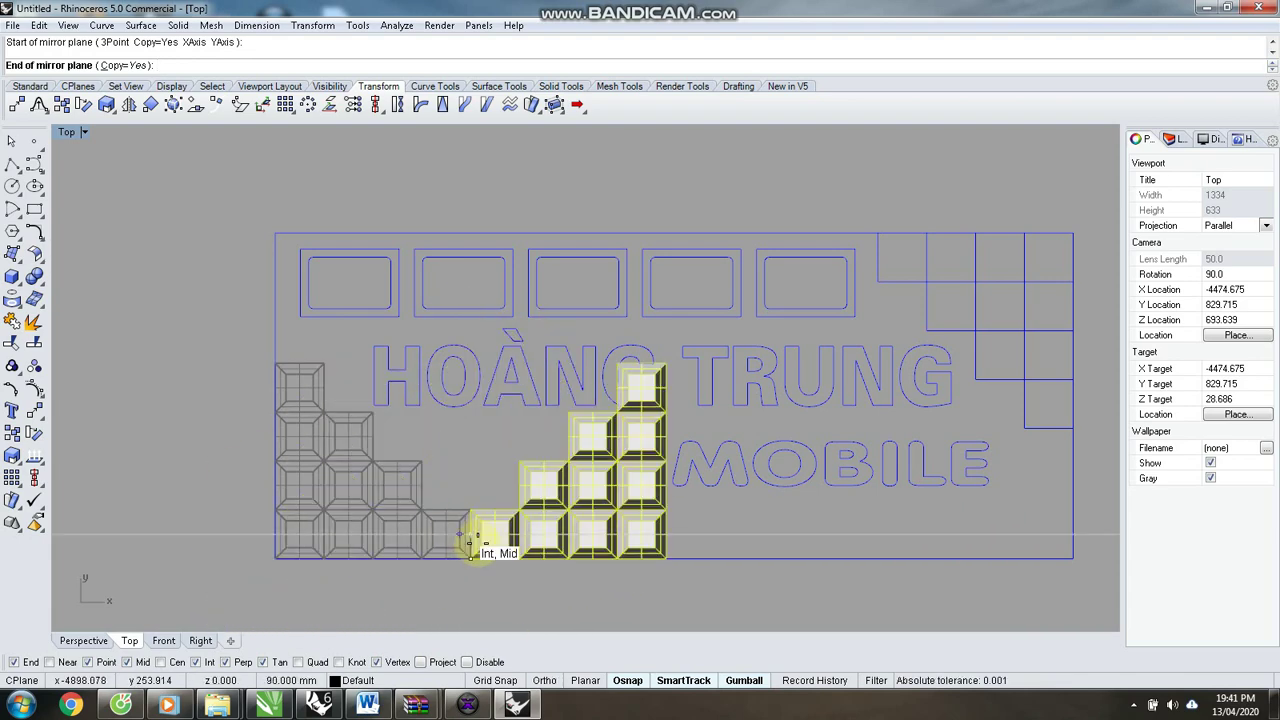
{"action": "left_click", "coordinate": [470, 545]}
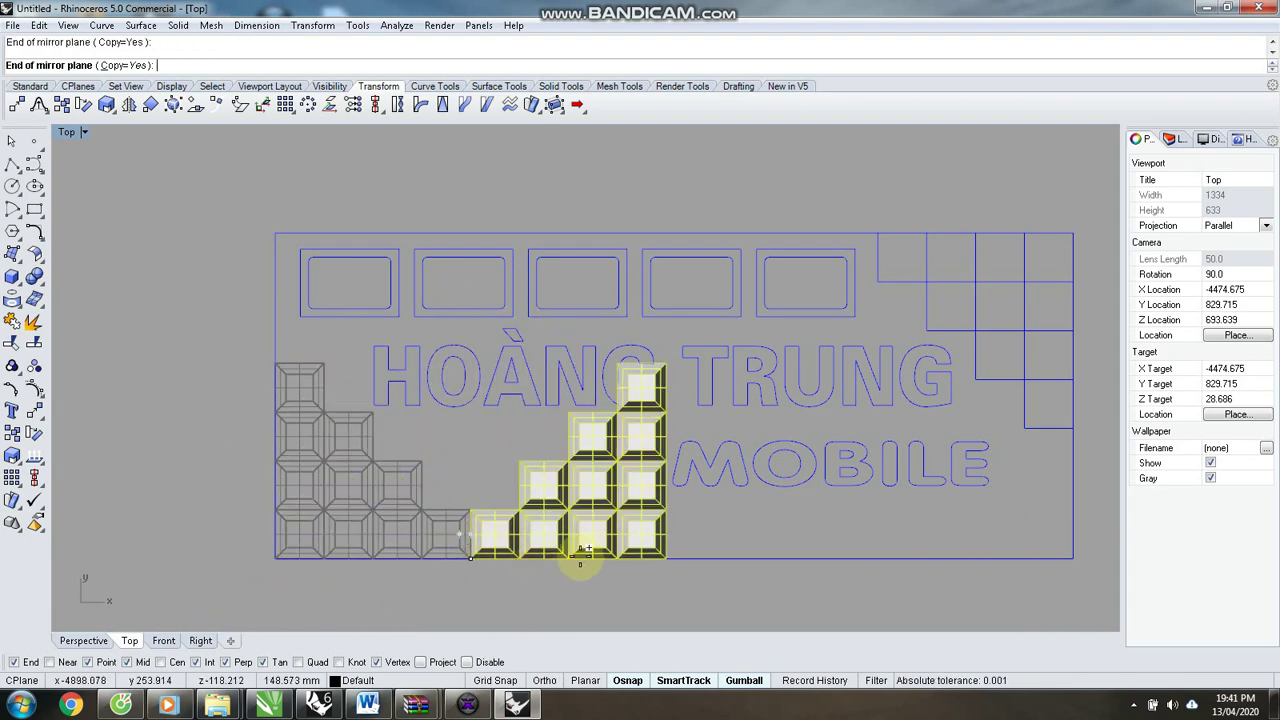
{"action": "left_click", "coordinate": [18, 145]}
{"action": "left_click", "coordinate": [584, 492]}
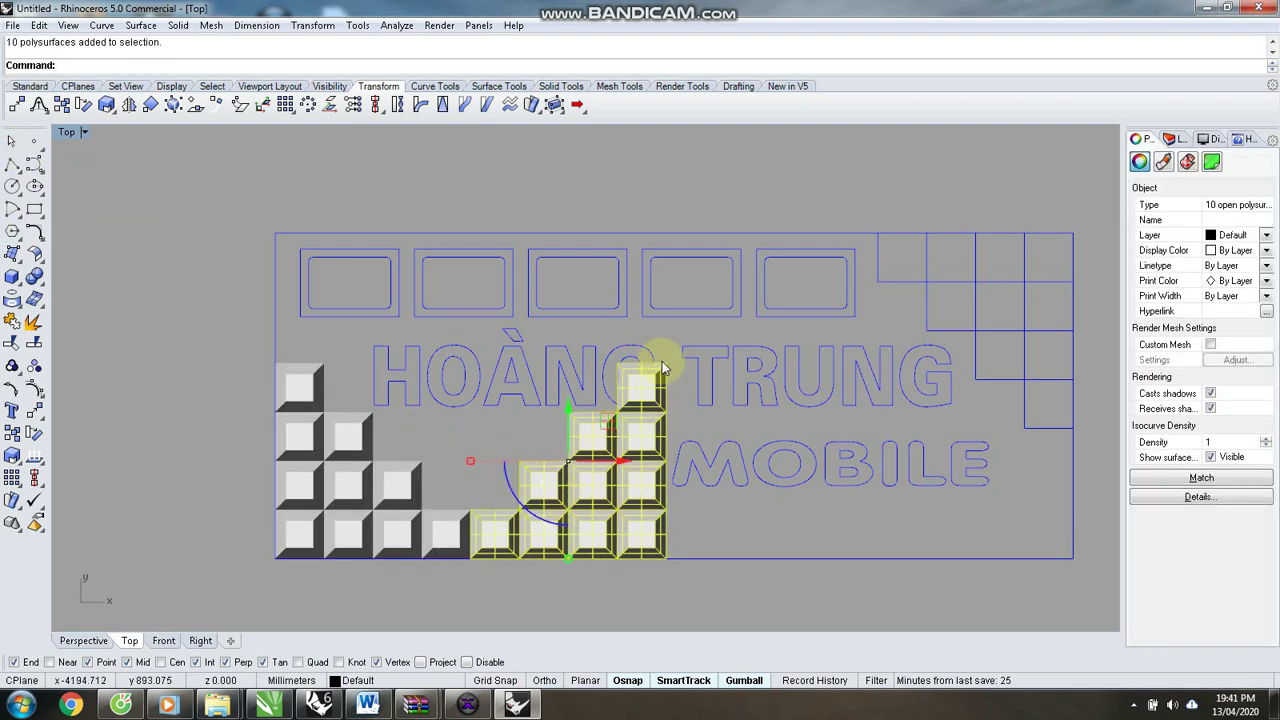
{"action": "left_click_drag", "start_coordinate": [664, 362], "coordinate": [950, 407]}
Delete the flat square grid curves in the sign outline's upper-right corner.
{"action": "left_click", "coordinate": [1063, 340]}
{"action": "left_click", "coordinate": [1084, 351]}
{"action": "key", "text": "Delete"}
{"action": "left_click_drag", "start_coordinate": [996, 305], "coordinate": [1108, 466]}
{"action": "key", "text": "Delete"}
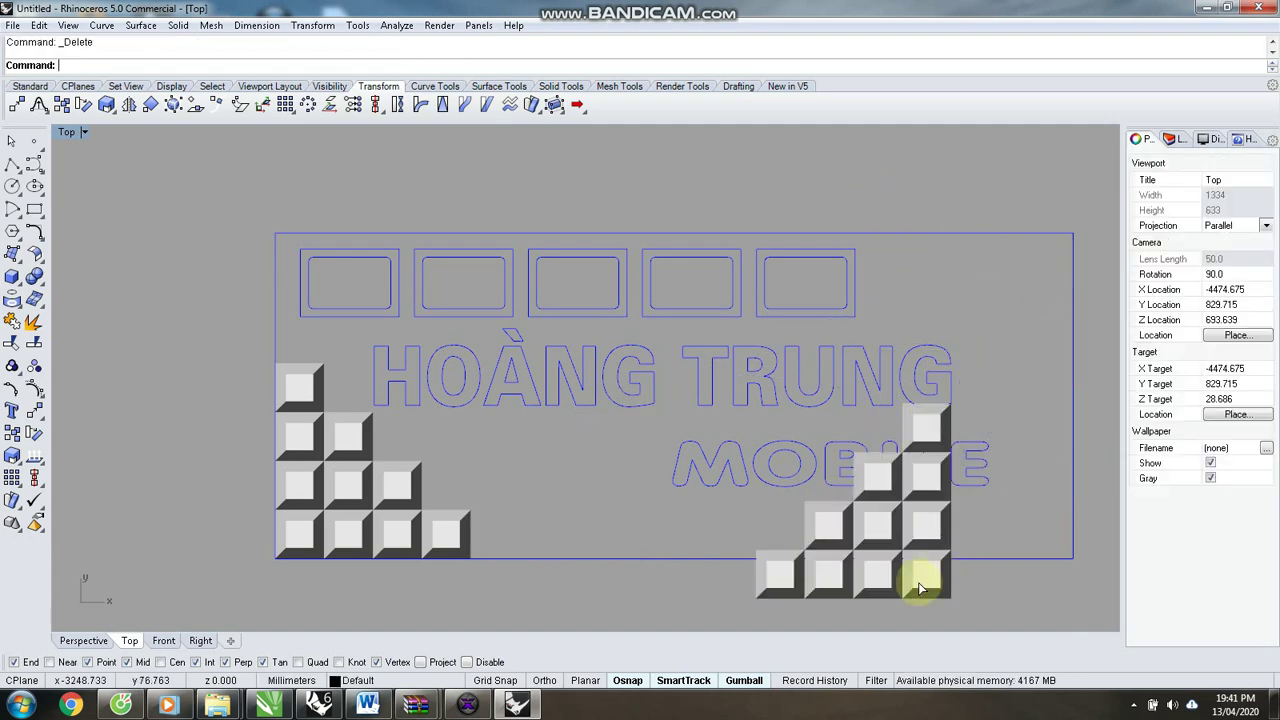
Rotate the mirrored block group by 90 degrees so its square corner faces the upper right.
{"action": "left_click", "coordinate": [918, 582]}
{"action": "left_click", "coordinate": [824, 556]}
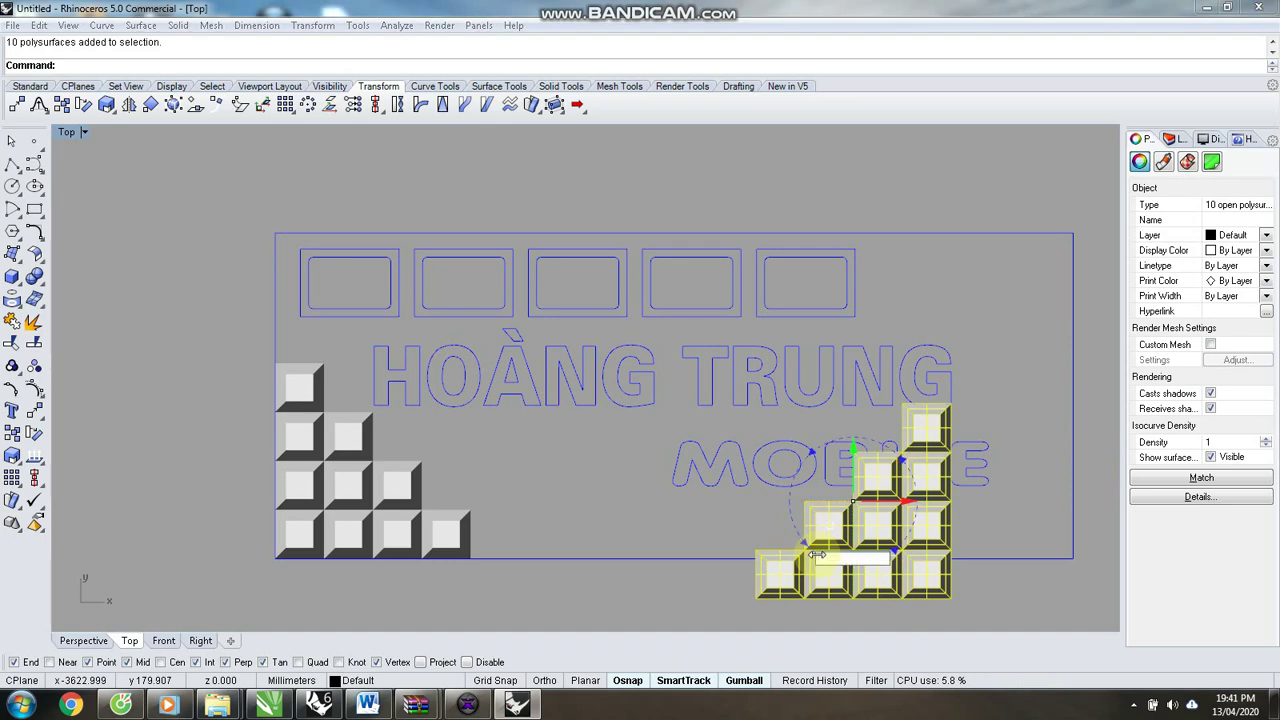
{"action": "type", "text": "90"}
{"action": "key", "text": "Return"}
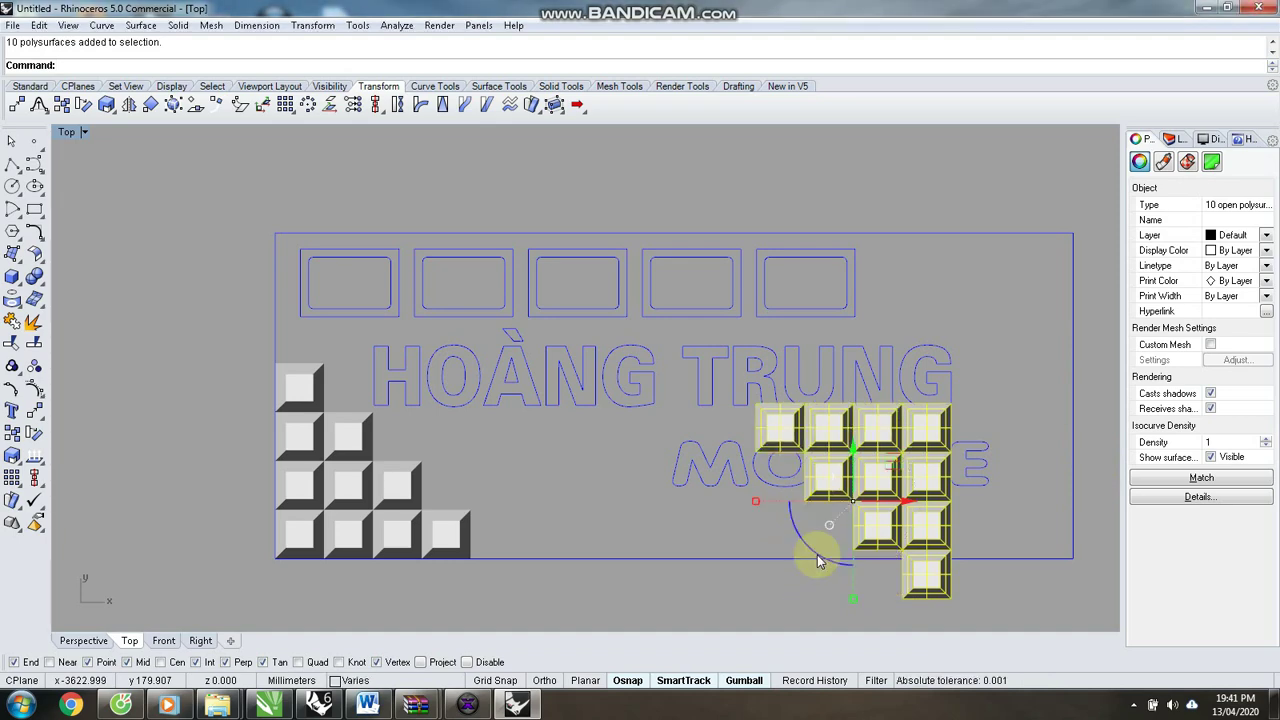
{"action": "left_click", "coordinate": [774, 581]}
{"action": "left_click", "coordinate": [890, 528]}
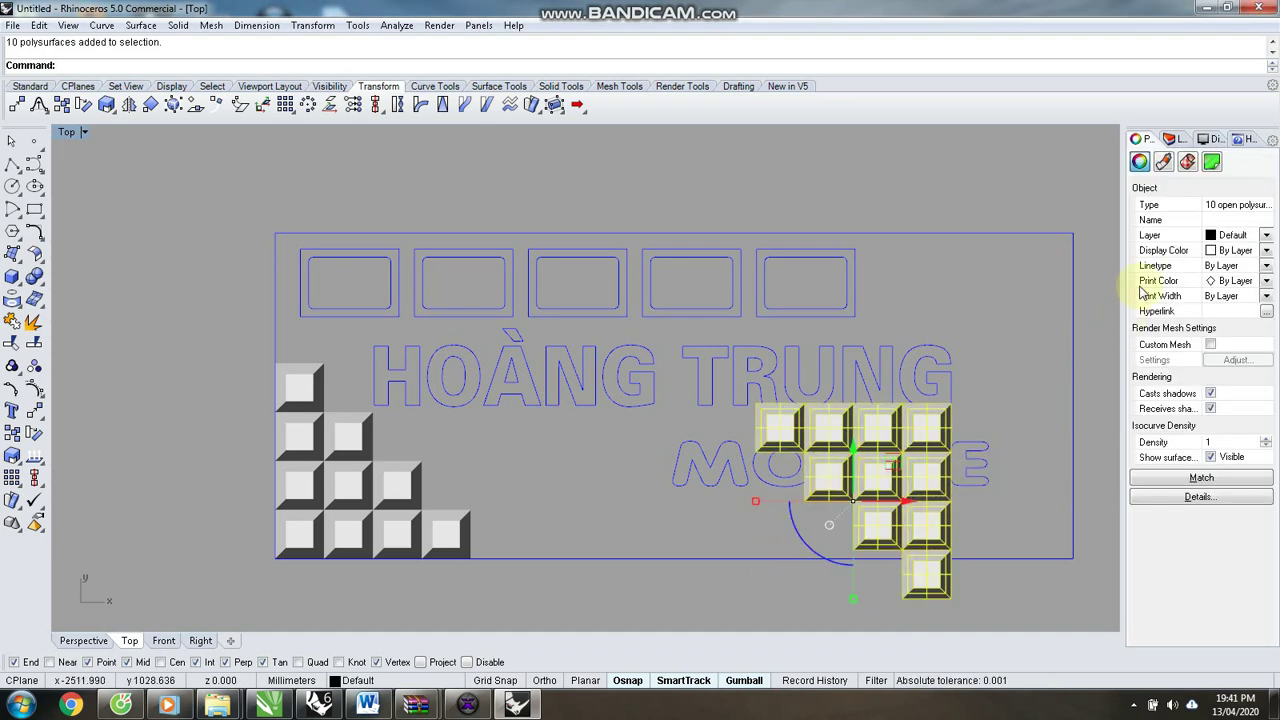
Enable the Near object snap and move the rotated block group into the sign outline's upper-right corner.
{"action": "scroll", "coordinate": [1057, 304], "scroll_direction": "up", "scroll_amount": 4}
{"action": "scroll", "coordinate": [858, 350], "scroll_direction": "down", "scroll_amount": 2}
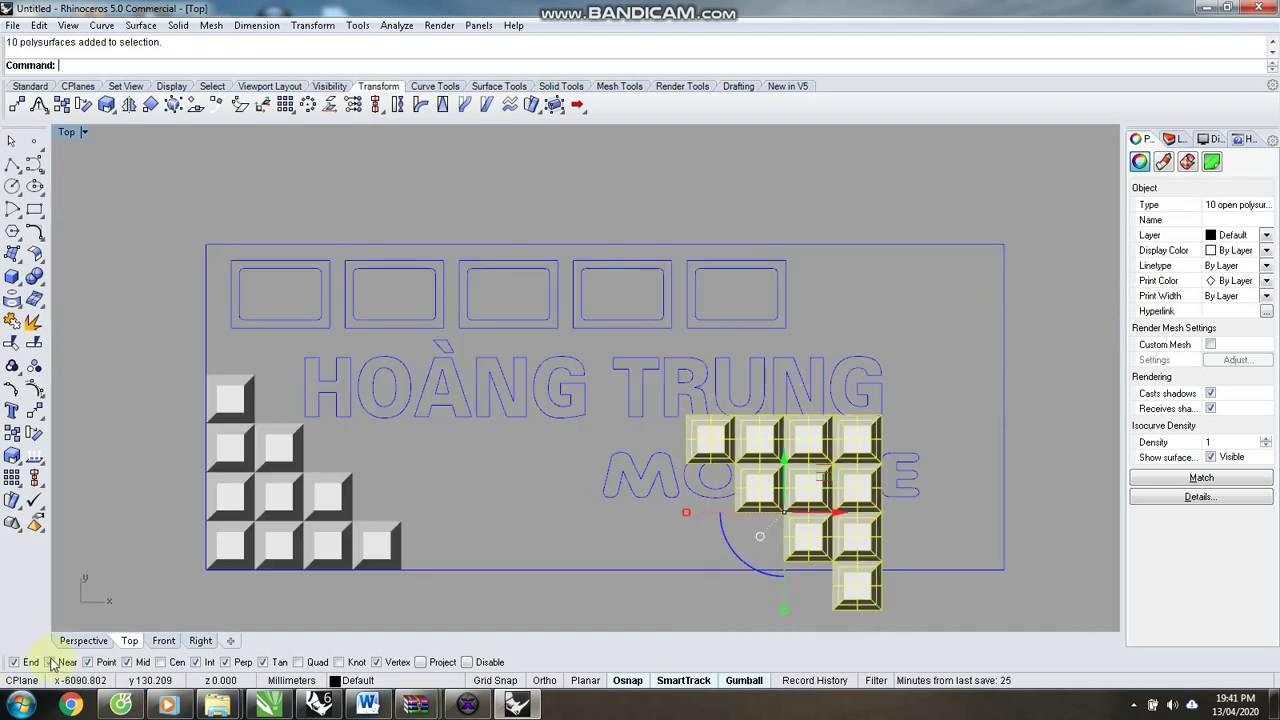
{"action": "left_click_drag", "start_coordinate": [883, 414], "coordinate": [1003, 250]}
{"action": "scroll", "coordinate": [1011, 232], "scroll_direction": "up", "scroll_amount": 3}
{"action": "key", "text": "Escape"}
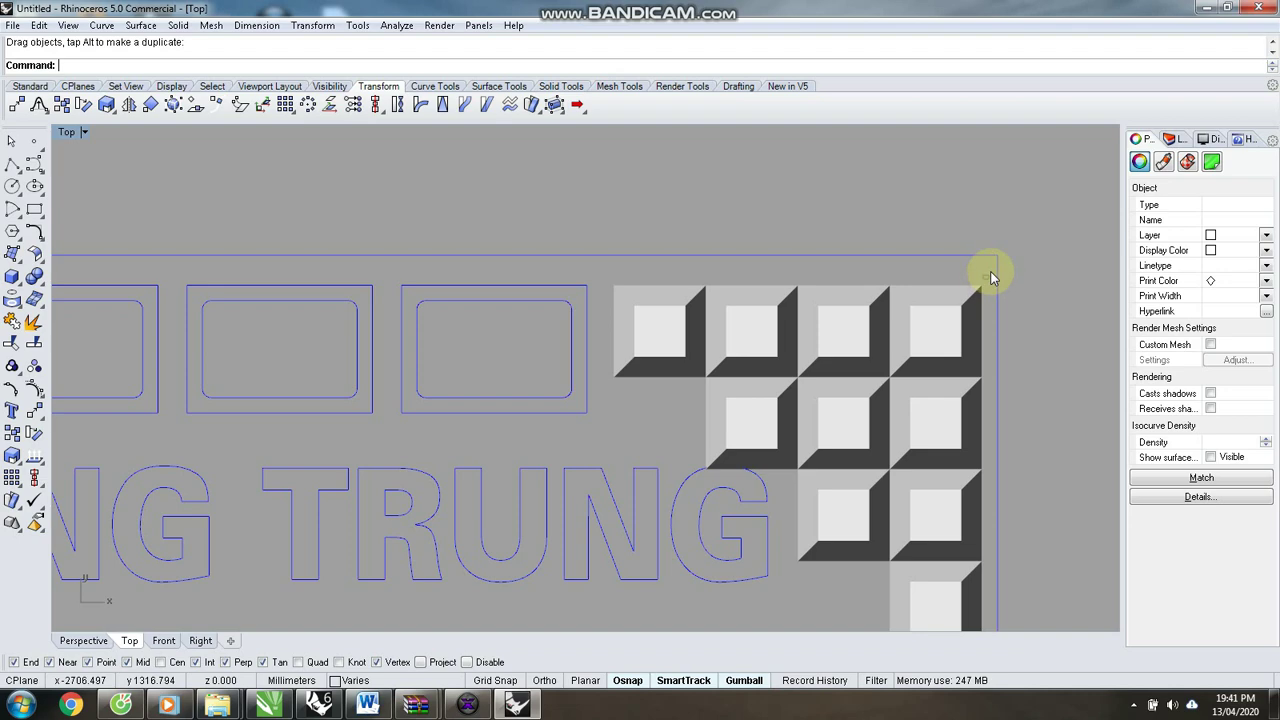
{"action": "left_click", "coordinate": [982, 287]}
{"action": "left_click_drag", "start_coordinate": [984, 285], "coordinate": [986, 266]}
{"action": "scroll", "coordinate": [966, 271], "scroll_direction": "down", "scroll_amount": 5}
{"action": "scroll", "coordinate": [926, 309], "scroll_direction": "up", "scroll_amount": 2}
{"action": "scroll", "coordinate": [880, 312], "scroll_direction": "down", "scroll_amount": 3}
{"action": "scroll", "coordinate": [837, 314], "scroll_direction": "up", "scroll_amount": 1}
{"action": "scroll", "coordinate": [832, 318], "scroll_direction": "down", "scroll_amount": 1}
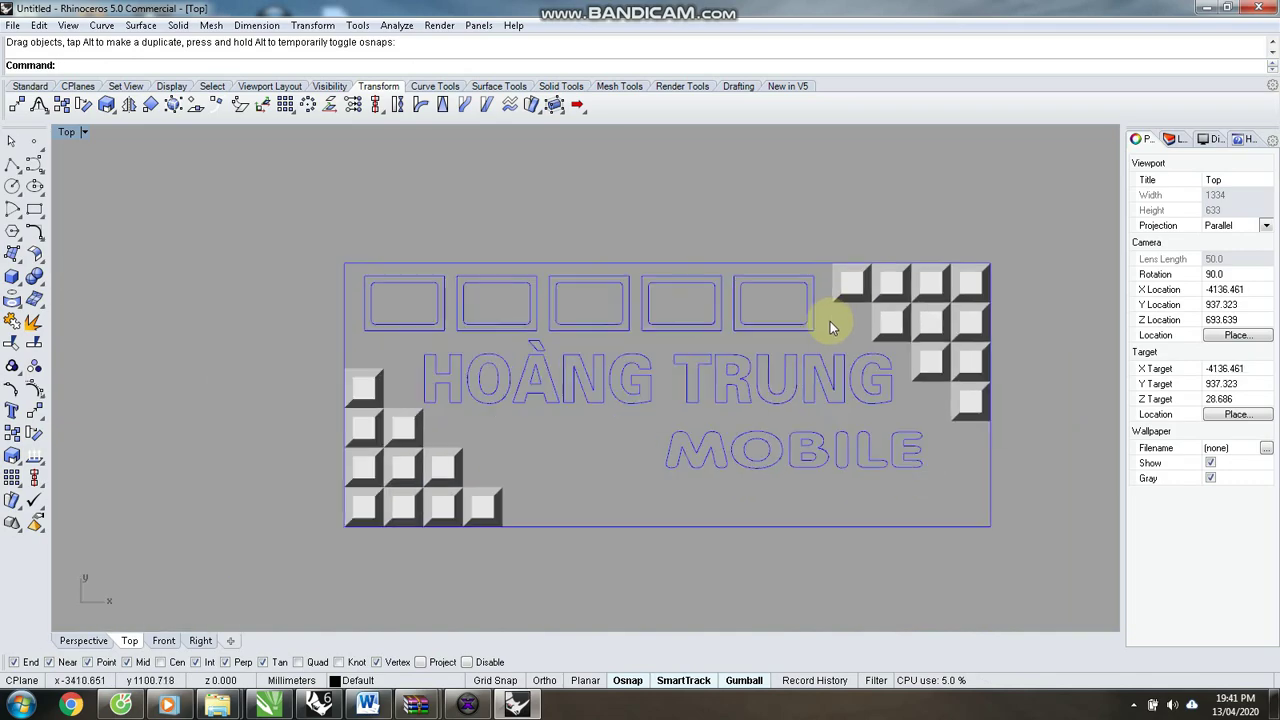
Examine both corner block groups in the Perspective view, then return to the Top view.
{"action": "scroll", "coordinate": [838, 322], "scroll_direction": "up", "scroll_amount": 2}
{"action": "key", "text": "ctrl+F4"}
{"action": "scroll", "coordinate": [640, 408], "scroll_direction": "up", "scroll_amount": 5}
{"action": "scroll", "coordinate": [628, 414], "scroll_direction": "down", "scroll_amount": 7}
{"action": "right_click_drag", "start_coordinate": [520, 410], "coordinate": [683, 334]}
{"action": "scroll", "coordinate": [532, 460], "scroll_direction": "up", "scroll_amount": 9}
{"action": "scroll", "coordinate": [653, 328], "scroll_direction": "down", "scroll_amount": 8}
{"action": "scroll", "coordinate": [683, 334], "scroll_direction": "up", "scroll_amount": 10}
{"action": "mouse_move", "coordinate": [657, 382]}
{"action": "right_mouse_down"}
{"action": "mouse_move", "coordinate": [680, 373]}
{"action": "mouse_move", "coordinate": [656, 403]}
{"action": "right_mouse_up"}
{"action": "scroll", "coordinate": [780, 368], "scroll_direction": "down", "scroll_amount": 7}
{"action": "right_click_drag", "start_coordinate": [780, 368], "coordinate": [540, 436]}
{"action": "scroll", "coordinate": [823, 353], "scroll_direction": "down", "scroll_amount": 3}
{"action": "key", "text": "ctrl+F1"}
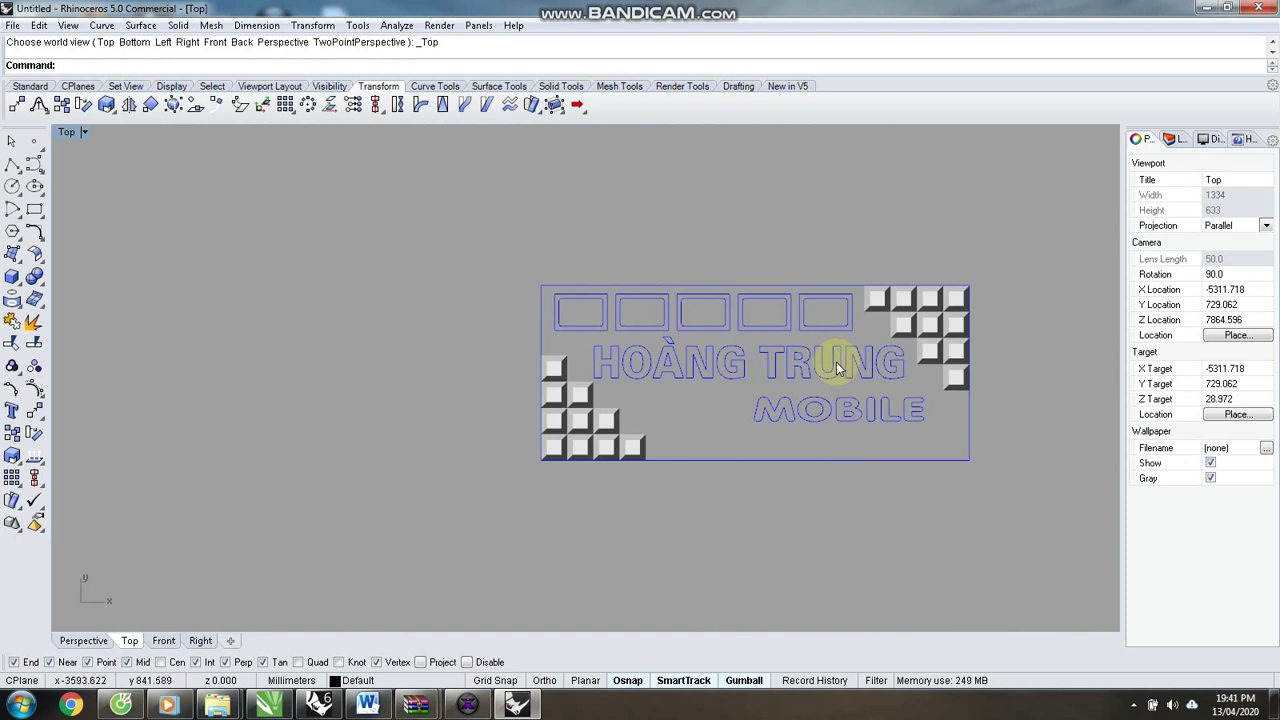
Raise the ten curves of the five picture frames vertically above the sign's base plane in the Perspective view.
{"action": "scroll", "coordinate": [836, 362], "scroll_direction": "up", "scroll_amount": 1}
{"action": "scroll", "coordinate": [716, 278], "scroll_direction": "up", "scroll_amount": 2}
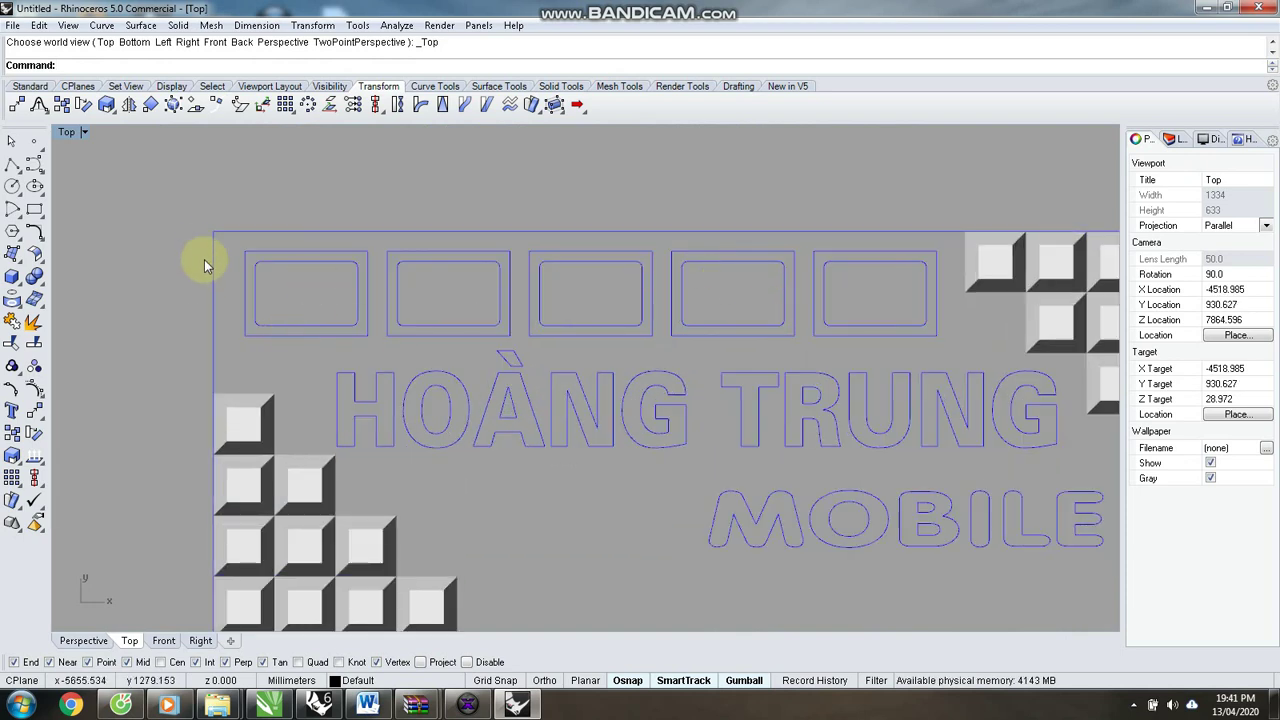
{"action": "left_click_drag", "start_coordinate": [181, 235], "coordinate": [952, 353]}
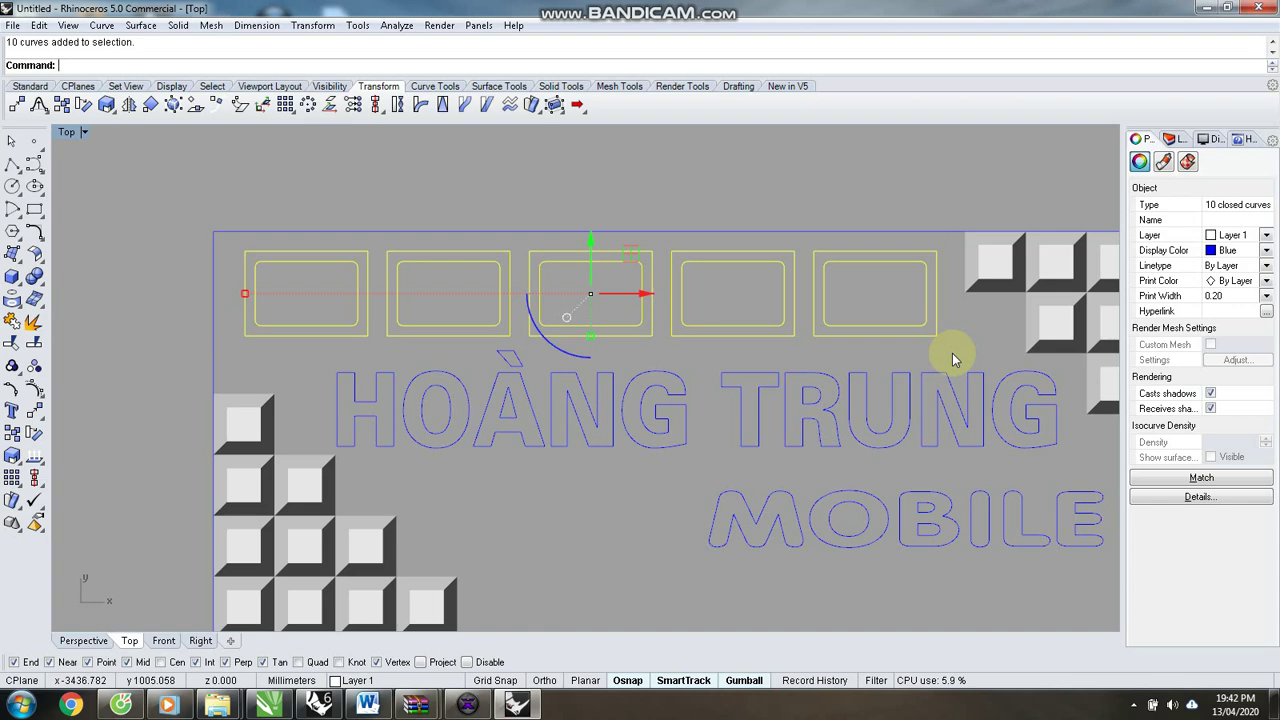
{"action": "key", "text": "ctrl+F4"}
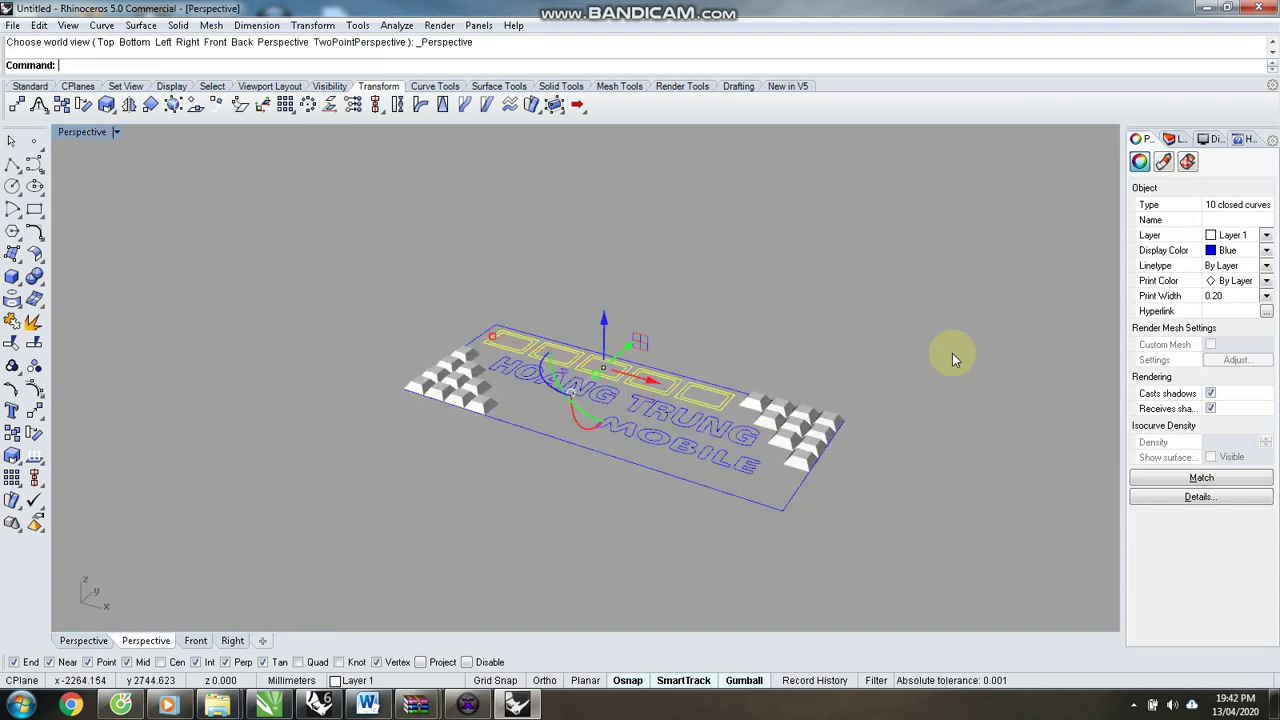
{"action": "scroll", "coordinate": [673, 342], "scroll_direction": "up", "scroll_amount": 4}
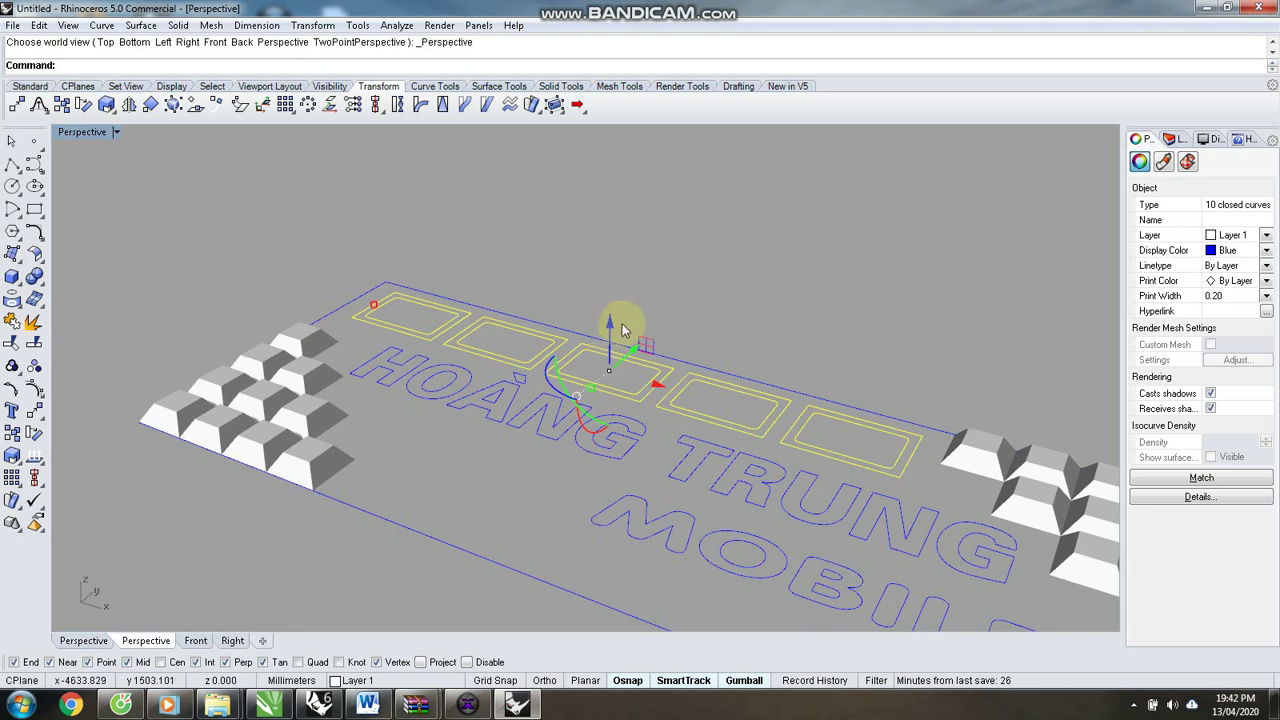
{"action": "left_click", "coordinate": [609, 324]}
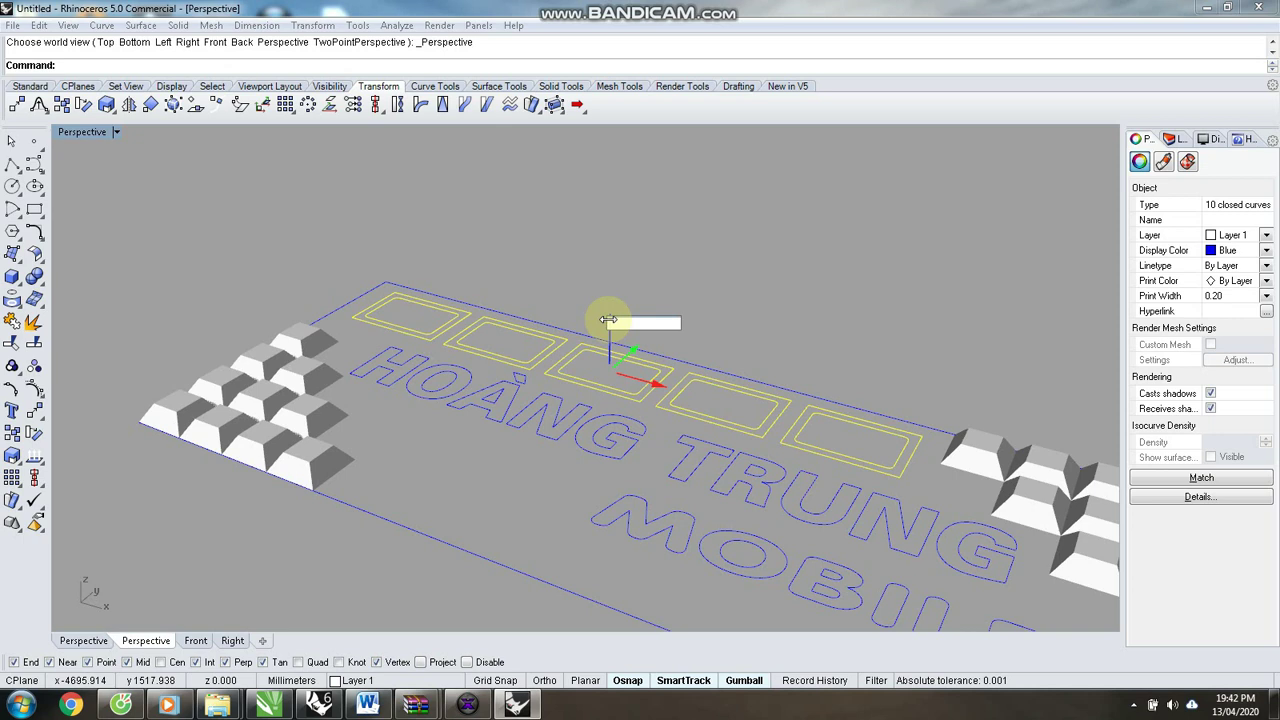
{"action": "type", "text": "1"}
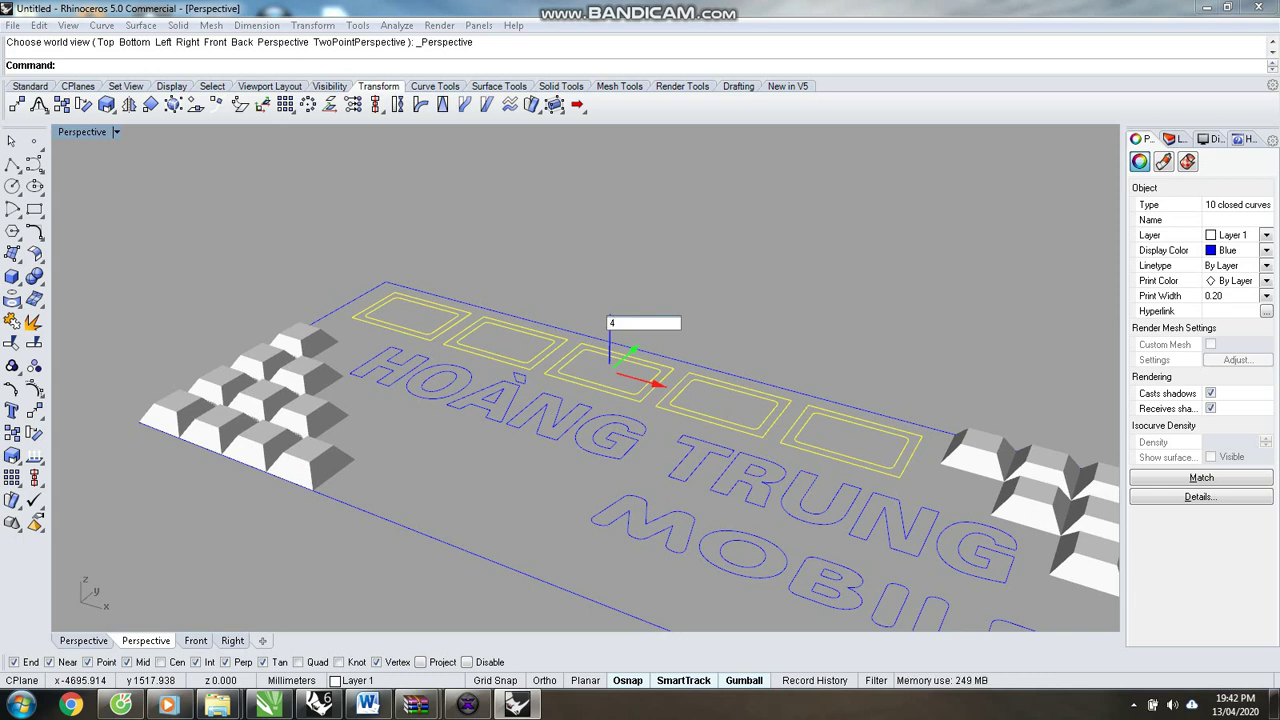
{"action": "key", "text": "Return"}
{"action": "left_click", "coordinate": [646, 140]}
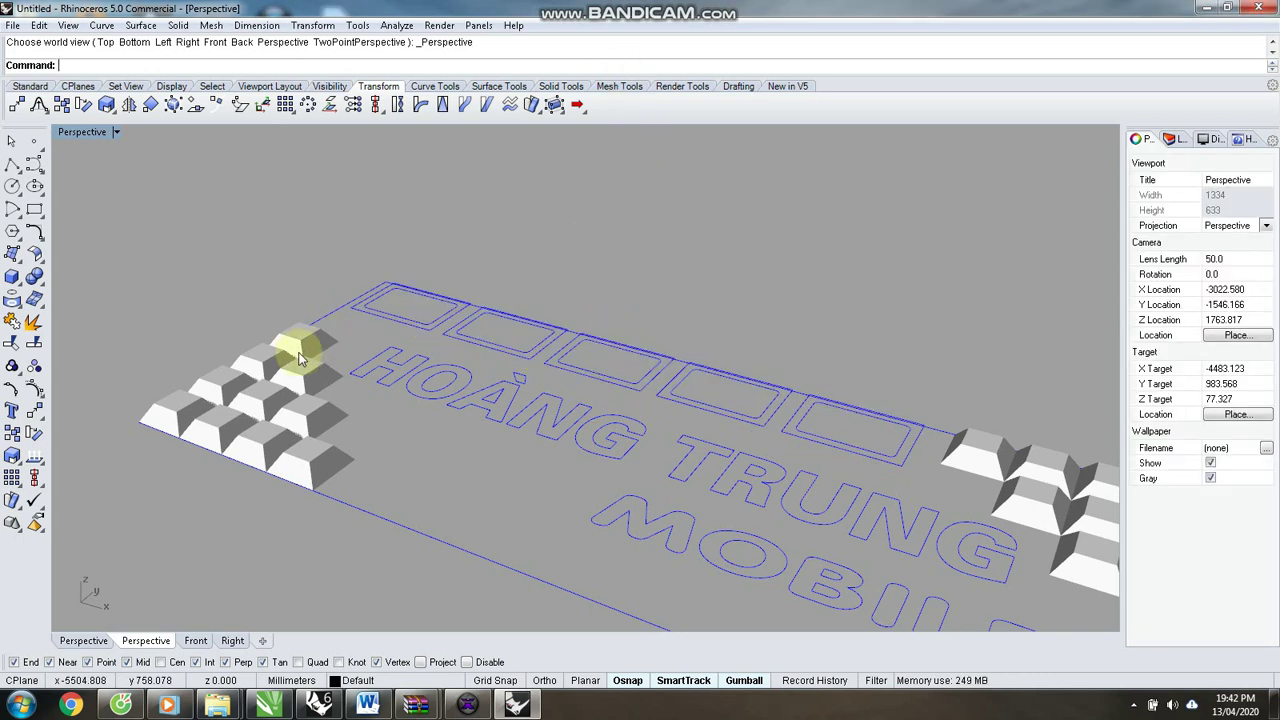
Duplicate the outer rectangles of the five picture frames in place and move the copies -40 mm vertically.
{"action": "left_click", "coordinate": [370, 328]}
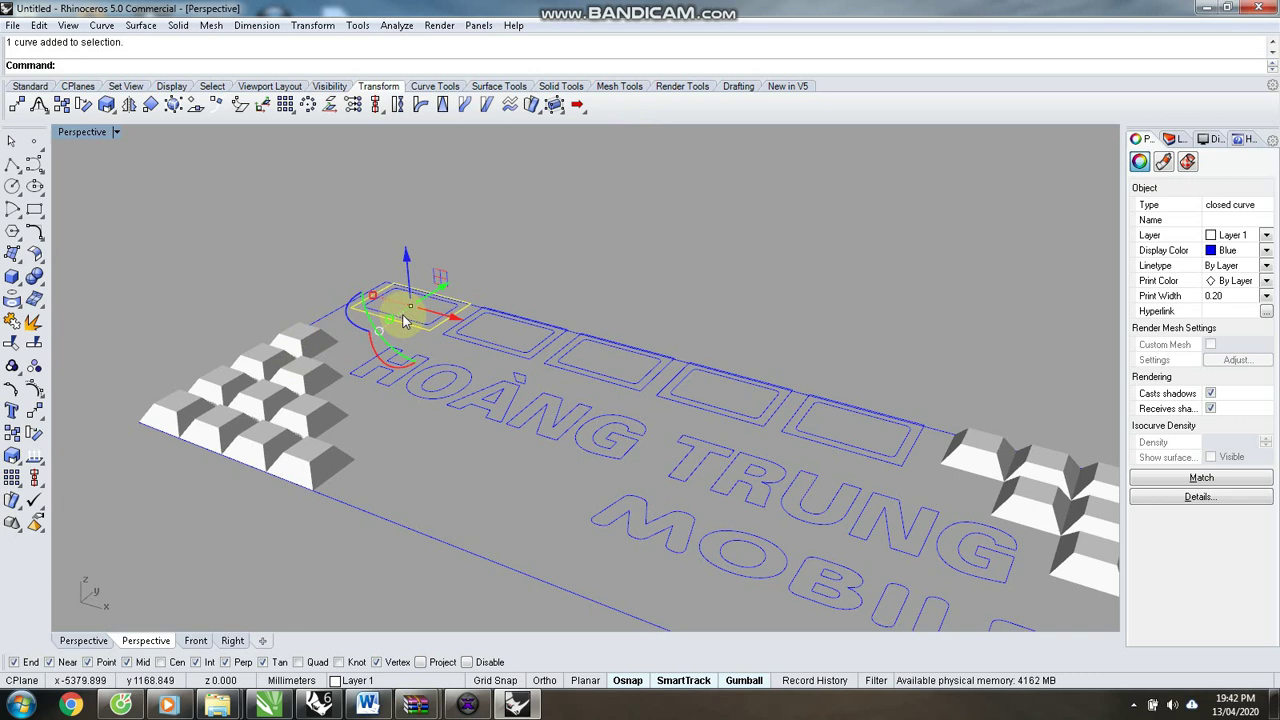
{"action": "left_click_drag", "start_coordinate": [492, 352], "coordinate": [545, 390]}
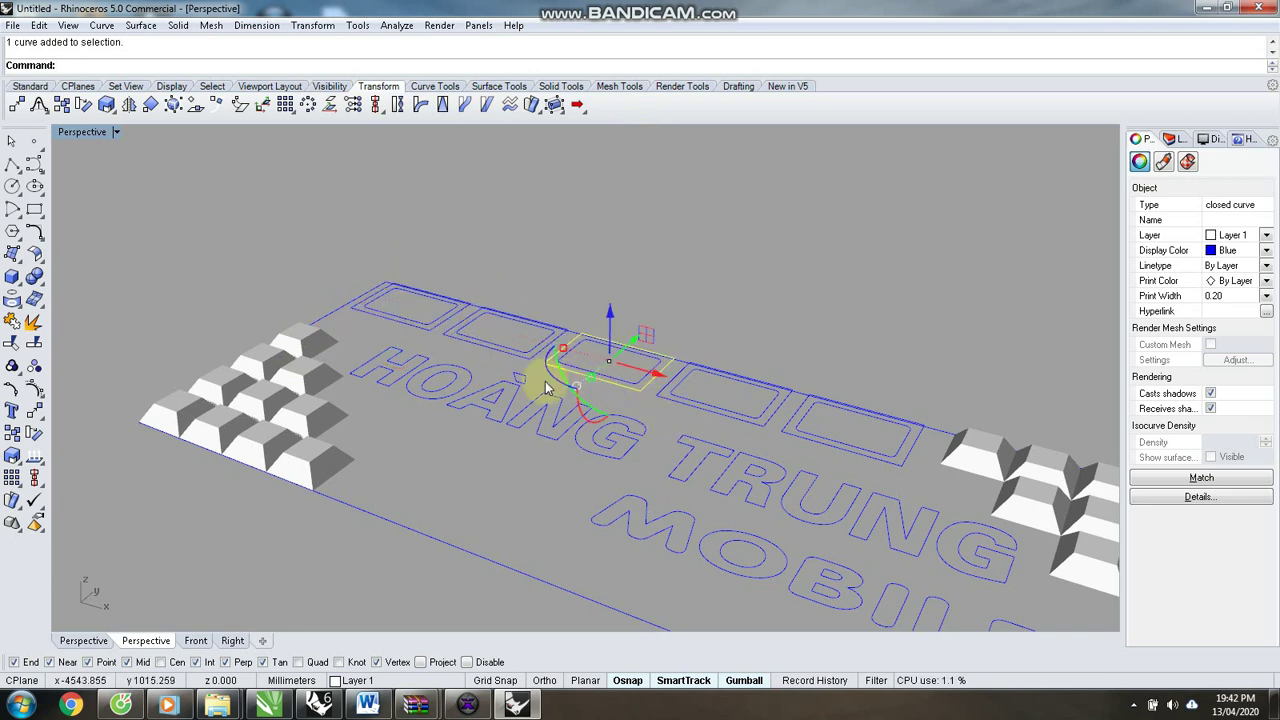
{"action": "left_click", "coordinate": [454, 348], "text": "shift"}
{"action": "left_click", "coordinate": [408, 329], "text": "shift"}
{"action": "left_click", "coordinate": [672, 410], "text": "shift"}
{"action": "left_click", "coordinate": [781, 447], "text": "shift"}
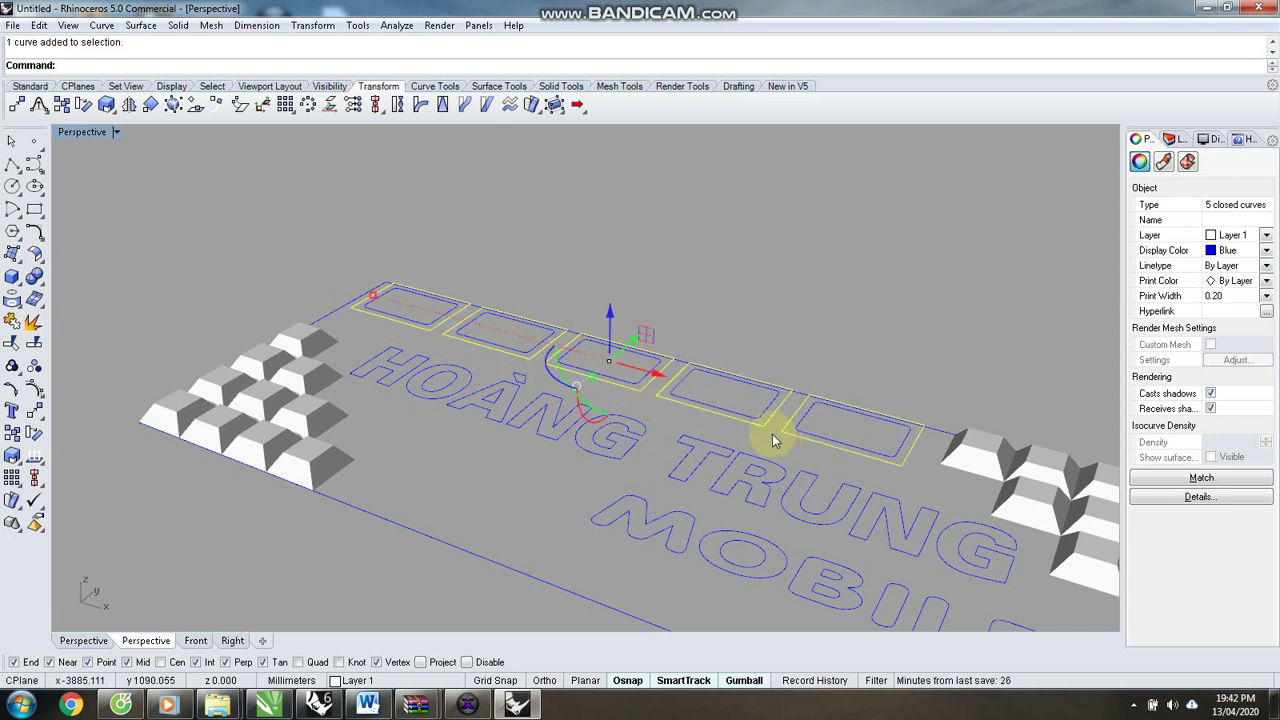
{"action": "key", "text": "ctrl+c"}
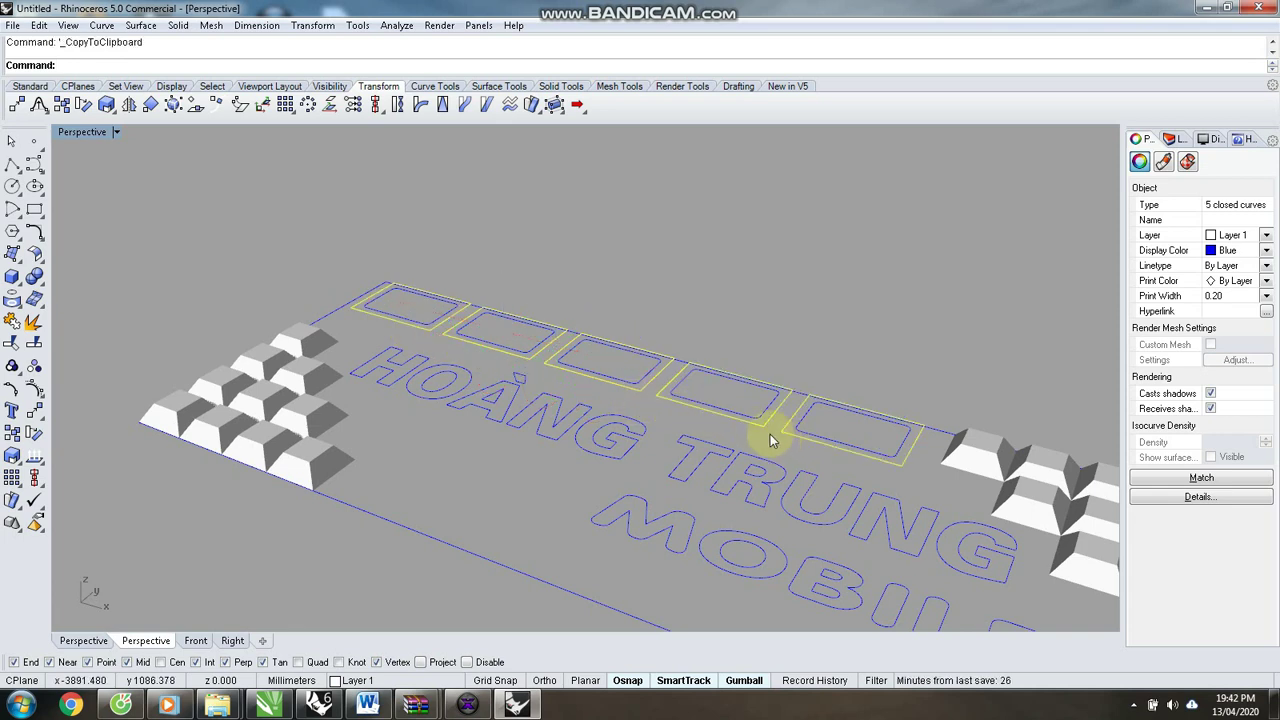
{"action": "key", "text": "ctrl+v"}
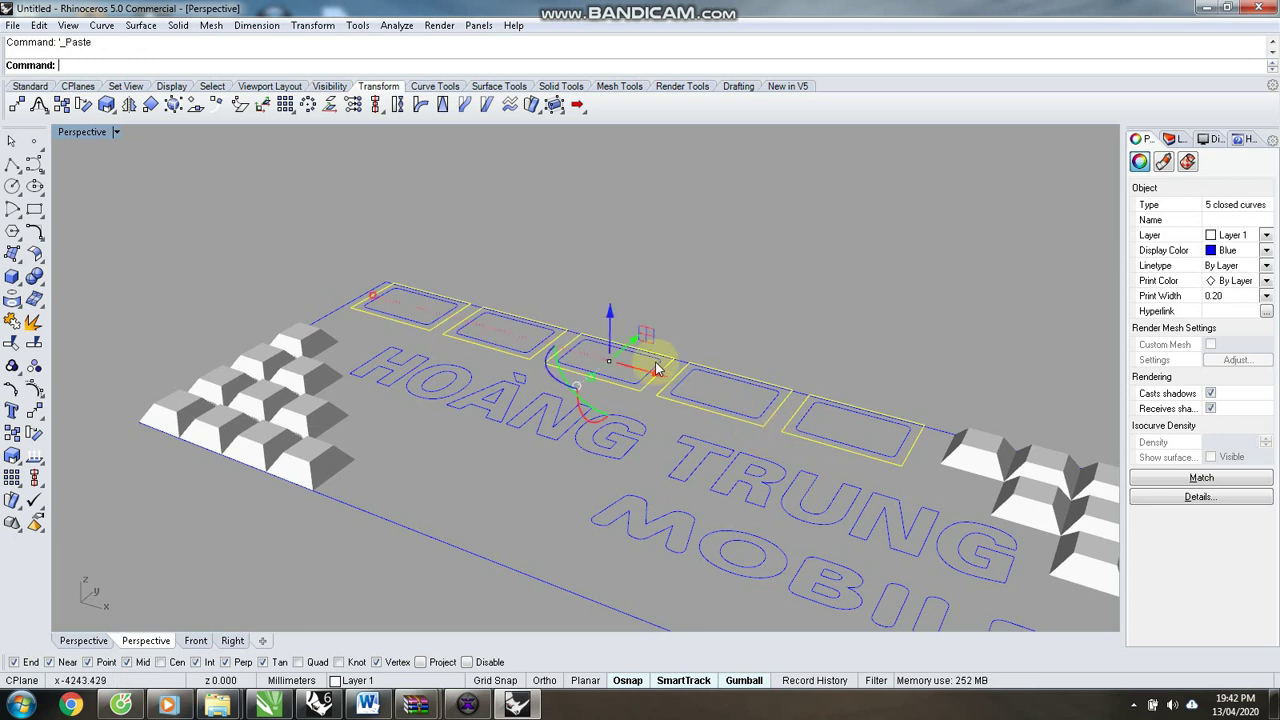
{"action": "left_click", "coordinate": [609, 316]}
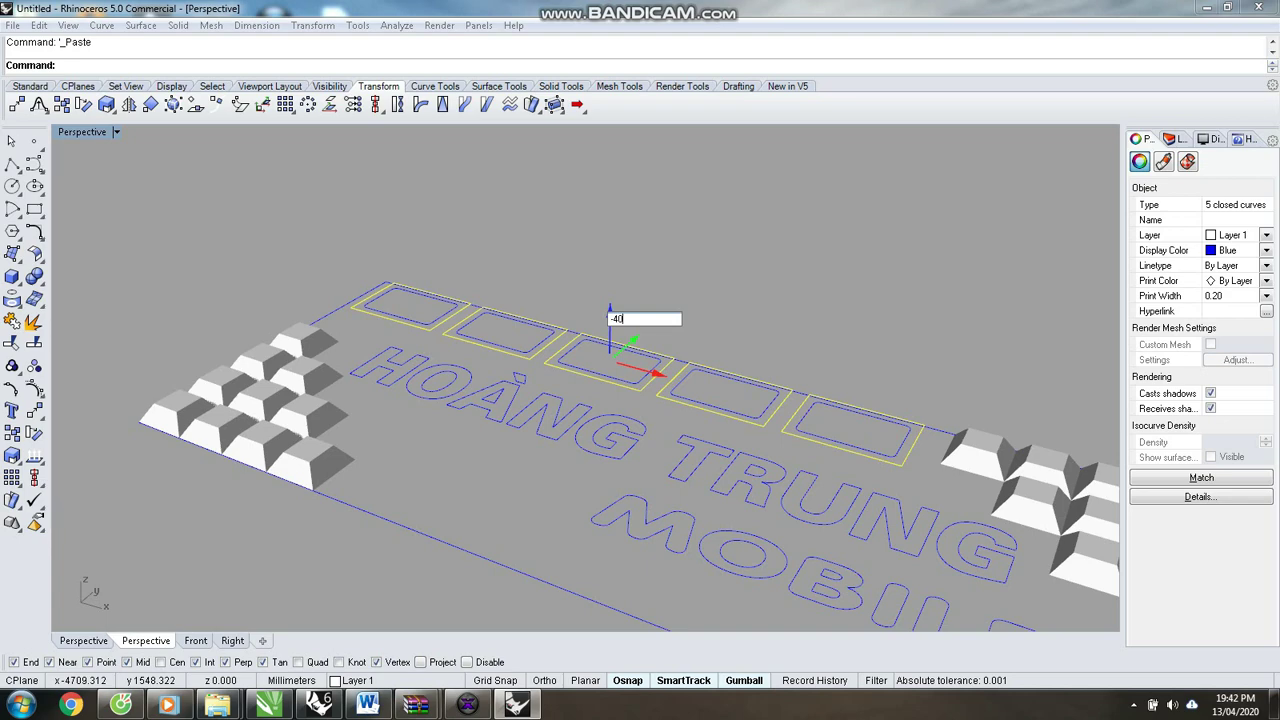
{"action": "key", "text": "Return"}
Loft the upper and lower outer rectangles of the first picture frame, above the H, using the Normal style without simplification.
{"action": "right_click_drag", "start_coordinate": [386, 371], "coordinate": [388, 280]}
{"action": "left_click", "coordinate": [387, 280]}
{"action": "scroll", "coordinate": [300, 402], "scroll_direction": "up", "scroll_amount": 7}
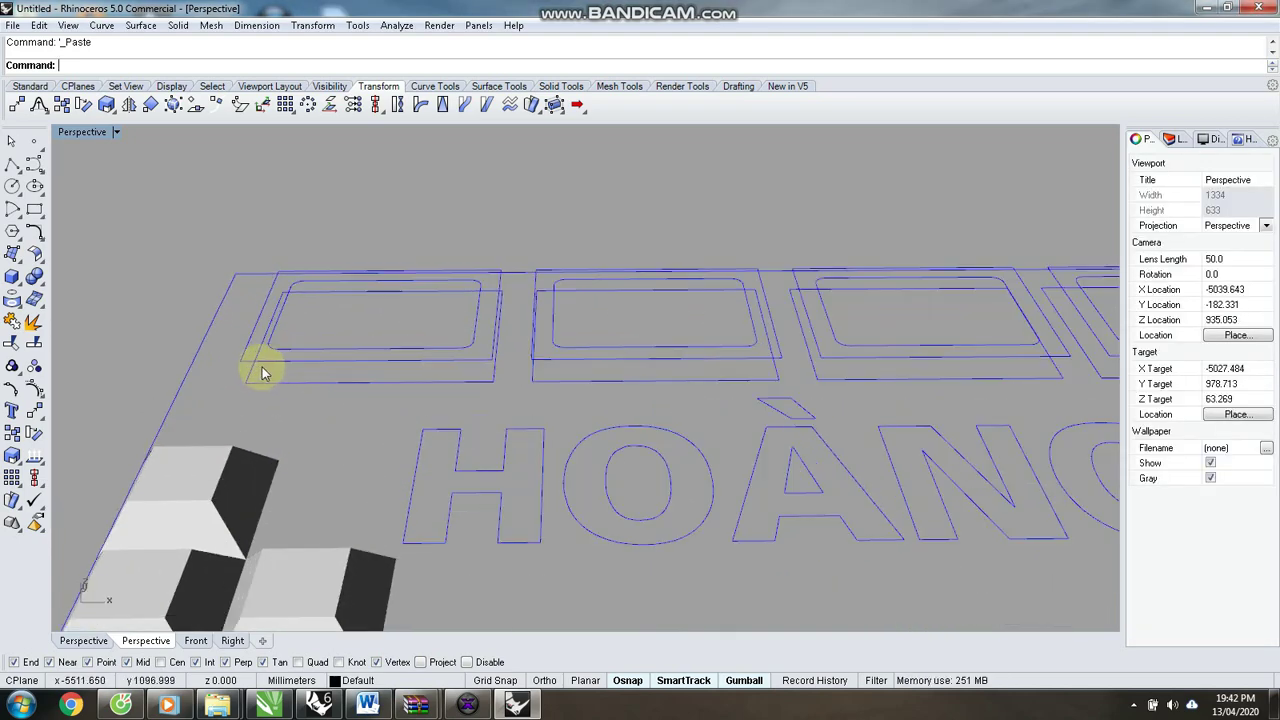
{"action": "left_click", "coordinate": [262, 363]}
{"action": "left_click", "coordinate": [259, 388], "text": "shift"}
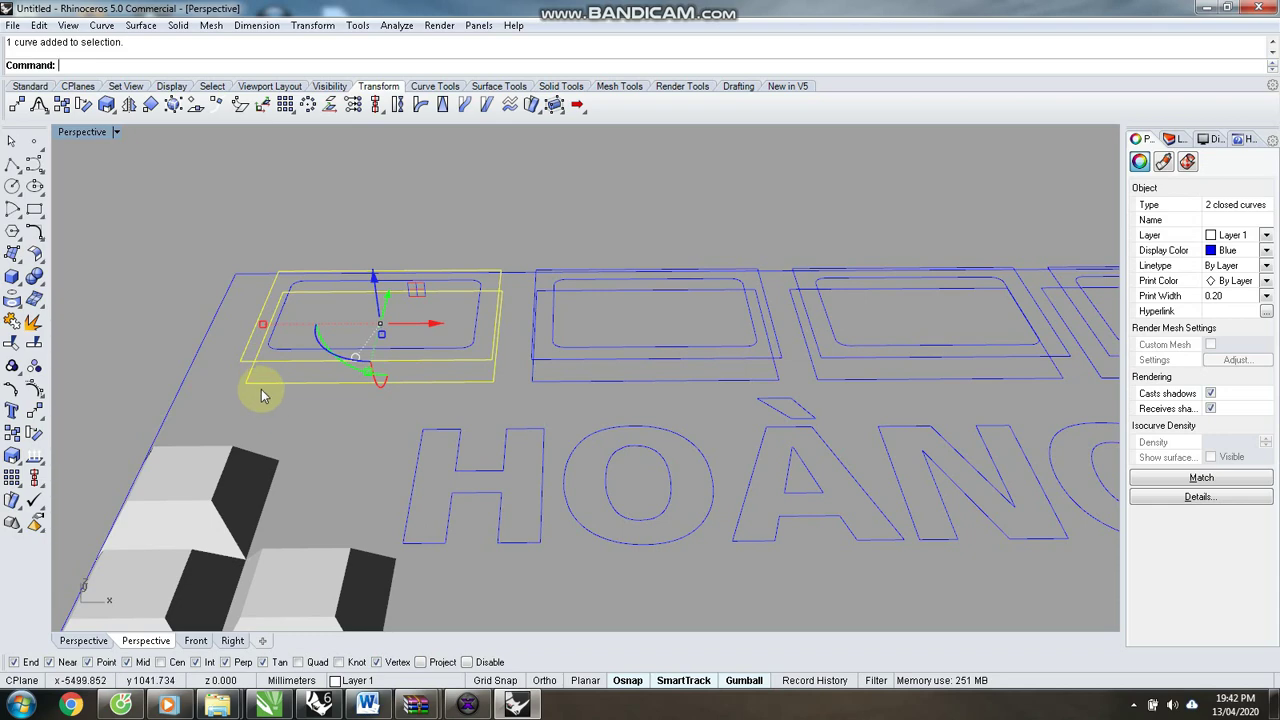
{"action": "right_click_drag", "start_coordinate": [269, 381], "coordinate": [274, 354]}
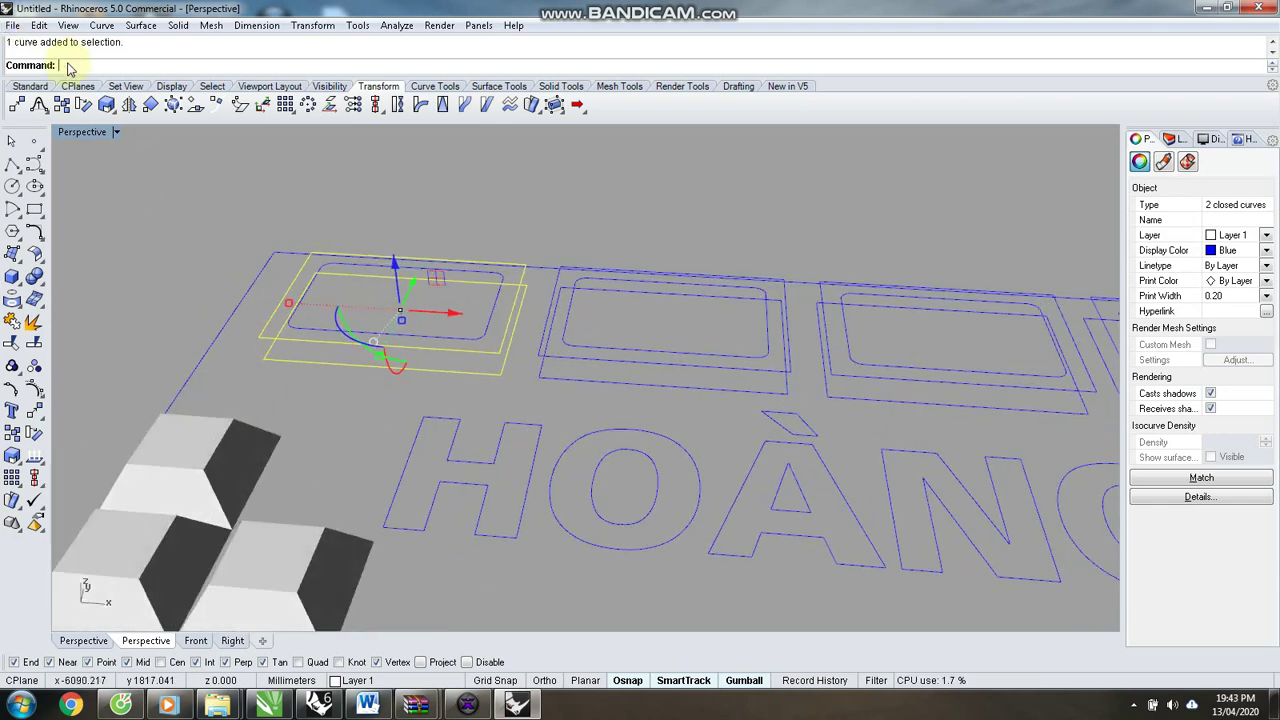
{"action": "type", "text": "LO"}
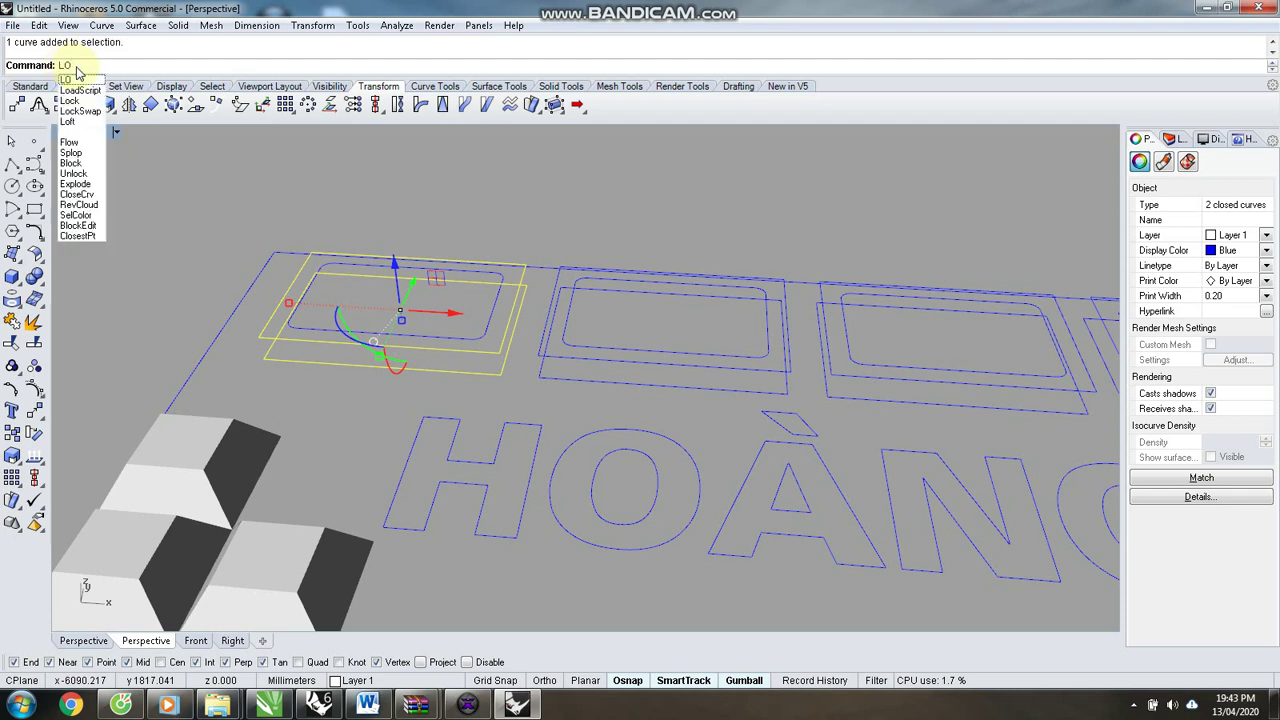
{"action": "type", "text": "FT"}
{"action": "key", "text": "Return"}
{"action": "key", "text": "Return"}
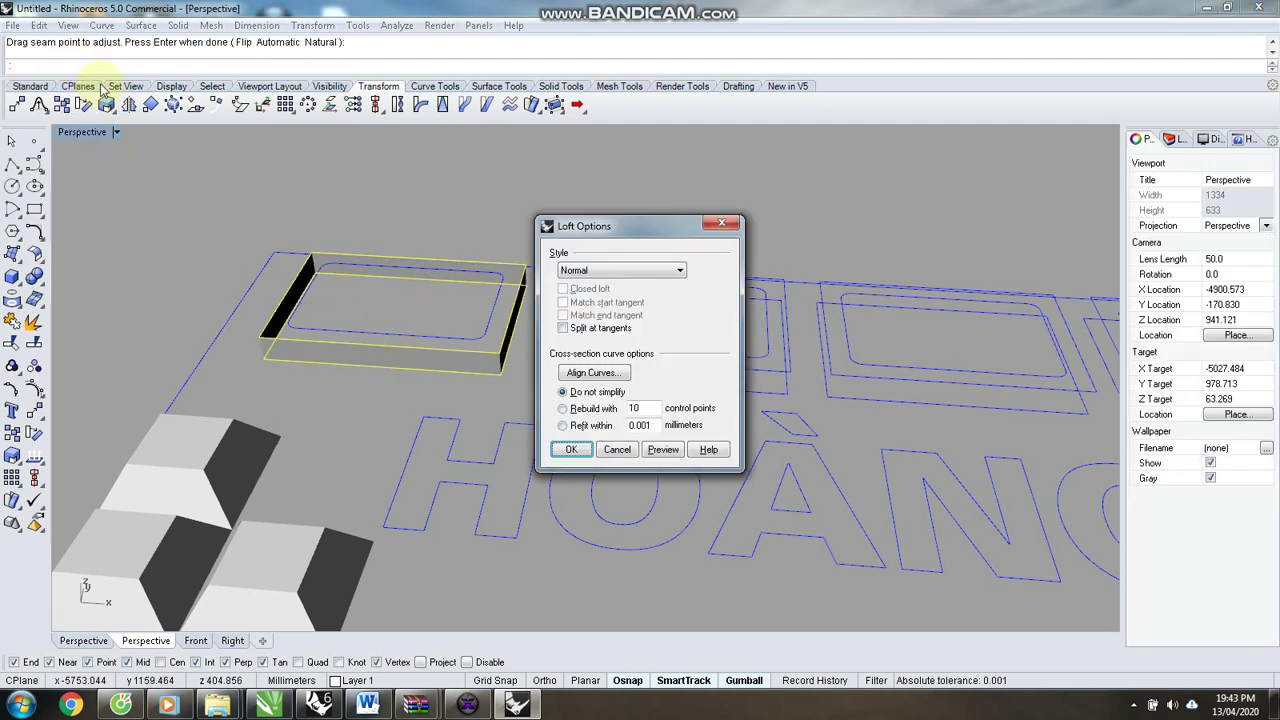
{"action": "left_click", "coordinate": [566, 449]}
Loft the side wall of the second picture frame between its upper and lower outer rectangles with the Normal style.
{"action": "left_click", "coordinate": [557, 376]}
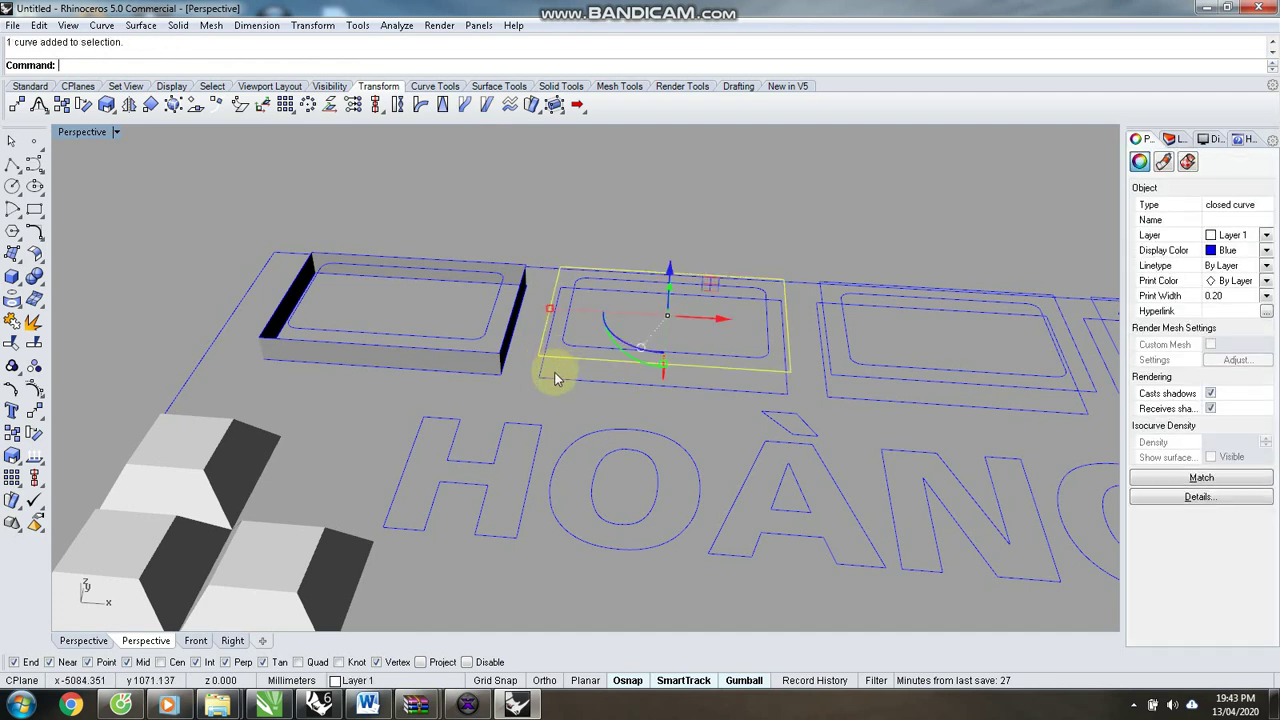
{"action": "left_click", "coordinate": [552, 381], "text": "shift"}
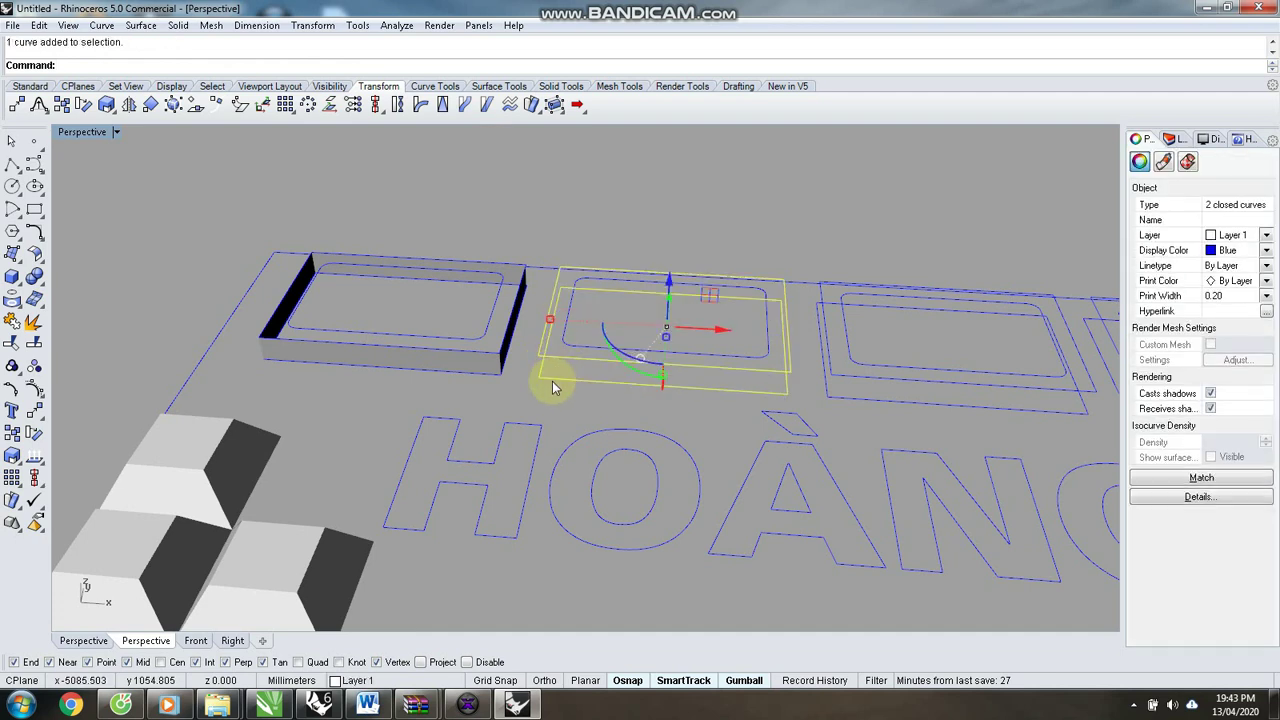
{"action": "key", "text": "Return"}
{"action": "key", "text": "Return"}
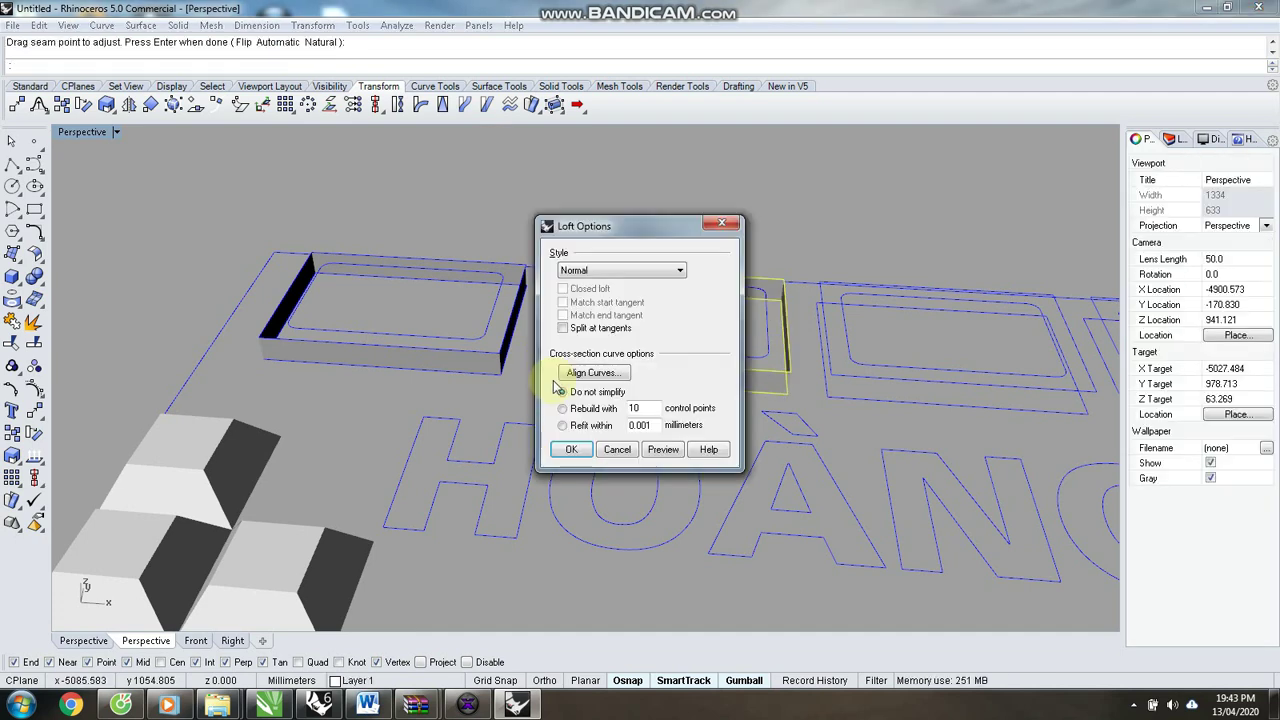
{"action": "left_click", "coordinate": [564, 446]}
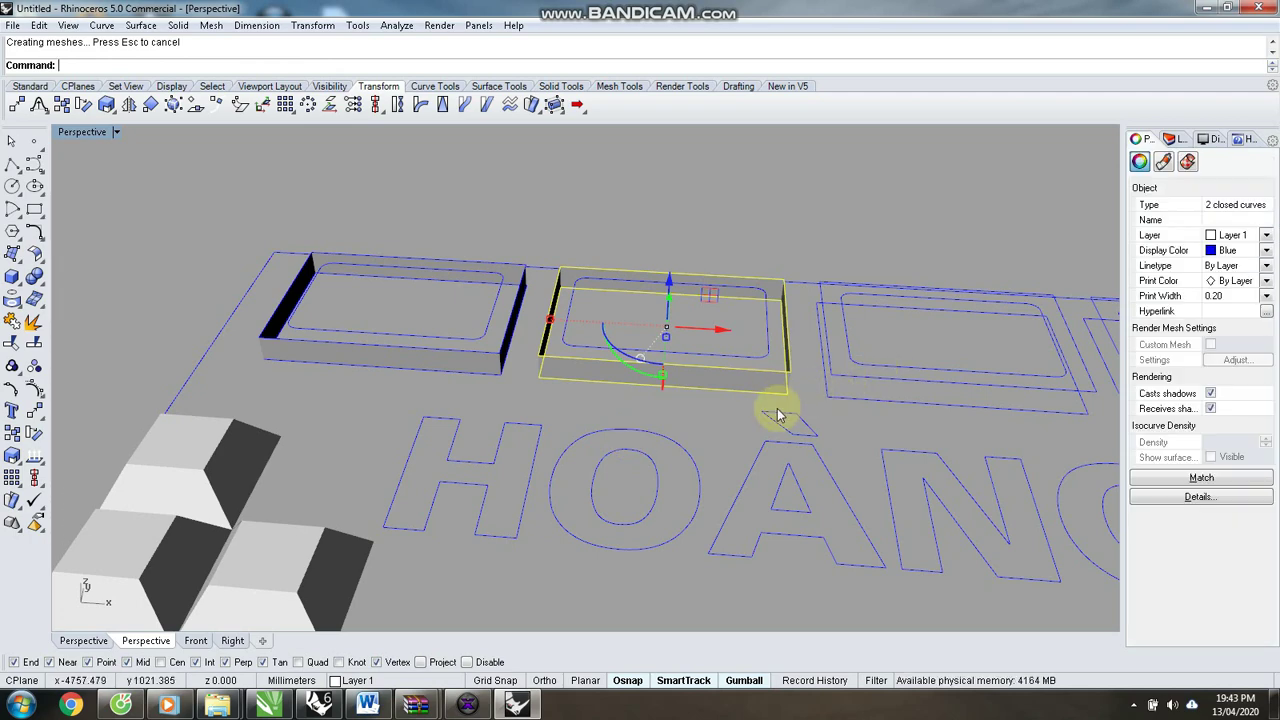
Loft the third picture frame's upper and lower outer rectangles into a side wall.
{"action": "right_click_drag", "start_coordinate": [771, 414], "coordinate": [749, 366]}
{"action": "left_click", "coordinate": [843, 413]}
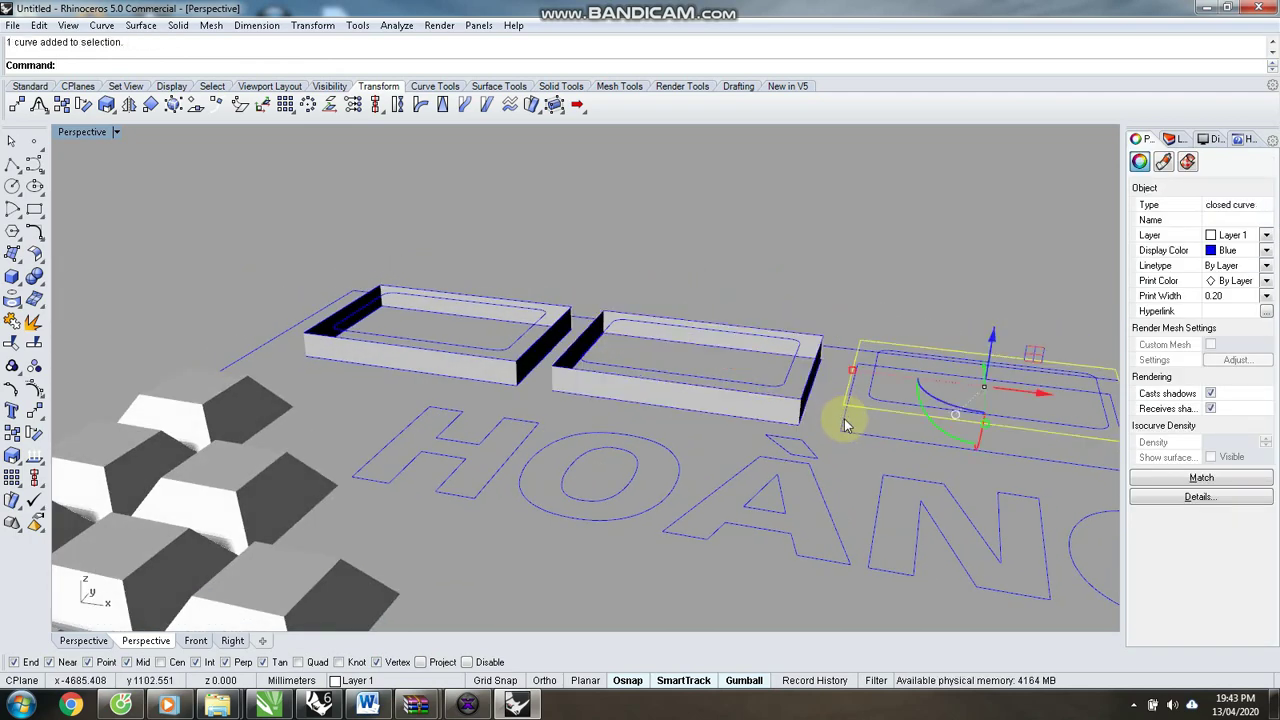
{"action": "key", "text": "Return"}
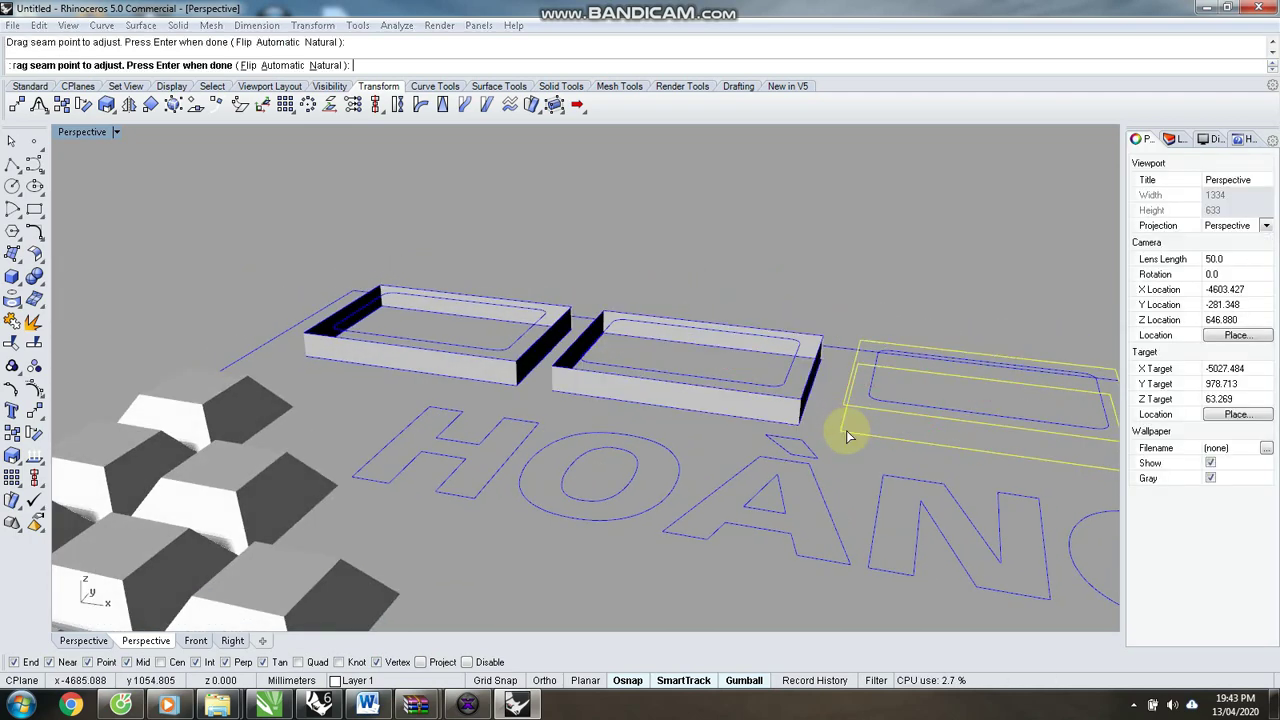
{"action": "key", "text": "Return"}
{"action": "key", "text": "Return"}
Loft the fourth picture frame's side wall from its two outer rectangles using the Normal style.
{"action": "scroll", "coordinate": [615, 420], "scroll_direction": "down", "scroll_amount": 7}
{"action": "scroll", "coordinate": [810, 423], "scroll_direction": "up", "scroll_amount": 6}
{"action": "left_click", "coordinate": [788, 408]}
{"action": "left_click", "coordinate": [776, 435], "text": "shift"}
{"action": "key", "text": "Return"}
{"action": "key", "text": "Return"}
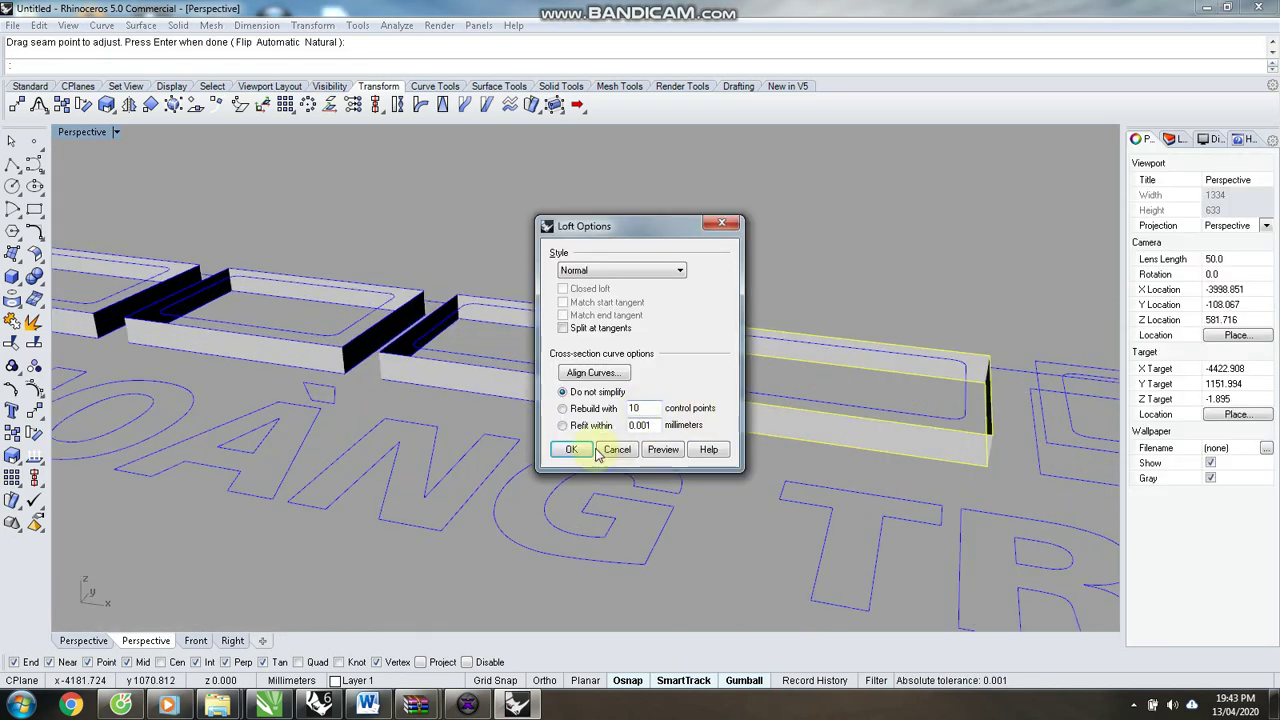
{"action": "key", "text": "Return"}
Loft the side wall of the fifth picture frame, beside the upper-right corner blocks, from its two outer rectangles.
{"action": "scroll", "coordinate": [428, 358], "scroll_direction": "down", "scroll_amount": 3}
{"action": "scroll", "coordinate": [935, 418], "scroll_direction": "up", "scroll_amount": 3}
{"action": "left_click", "coordinate": [676, 399], "text": "shift"}
{"action": "left_click", "coordinate": [635, 423]}
{"action": "left_click", "coordinate": [622, 393]}
{"action": "left_click", "coordinate": [603, 423], "text": "shift"}
{"action": "key", "text": "Return"}
{"action": "key", "text": "Return"}
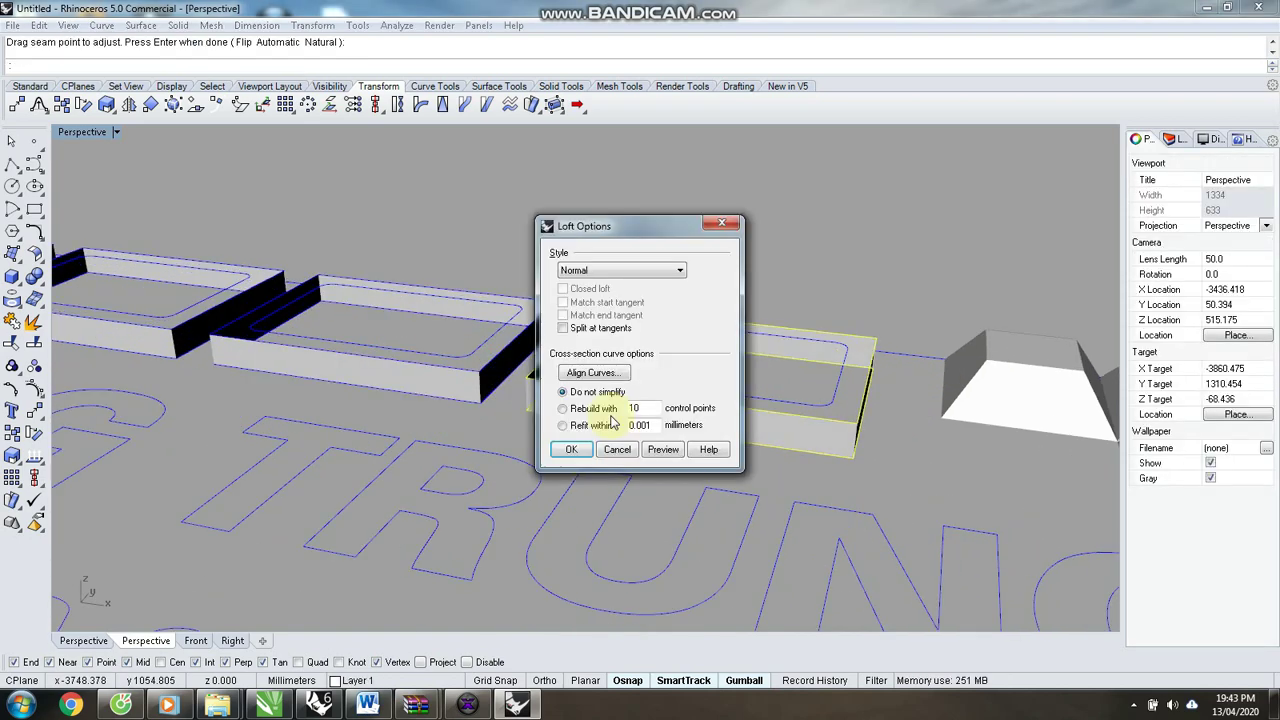
{"action": "left_click", "coordinate": [571, 449]}
Create a planar top surface on the first picture frame between its rounded inner curve and upper outer rectangle.
{"action": "right_click_drag", "start_coordinate": [657, 206], "coordinate": [780, 224]}
{"action": "scroll", "coordinate": [780, 219], "scroll_direction": "down", "scroll_amount": 6}
{"action": "mouse_move", "coordinate": [341, 350]}
{"action": "right_mouse_down"}
{"action": "mouse_move", "coordinate": [497, 319]}
{"action": "mouse_move", "coordinate": [430, 371]}
{"action": "mouse_move", "coordinate": [337, 343]}
{"action": "right_mouse_up"}
{"action": "scroll", "coordinate": [477, 254], "scroll_direction": "down", "scroll_amount": 6}
{"action": "scroll", "coordinate": [280, 406], "scroll_direction": "up", "scroll_amount": 5}
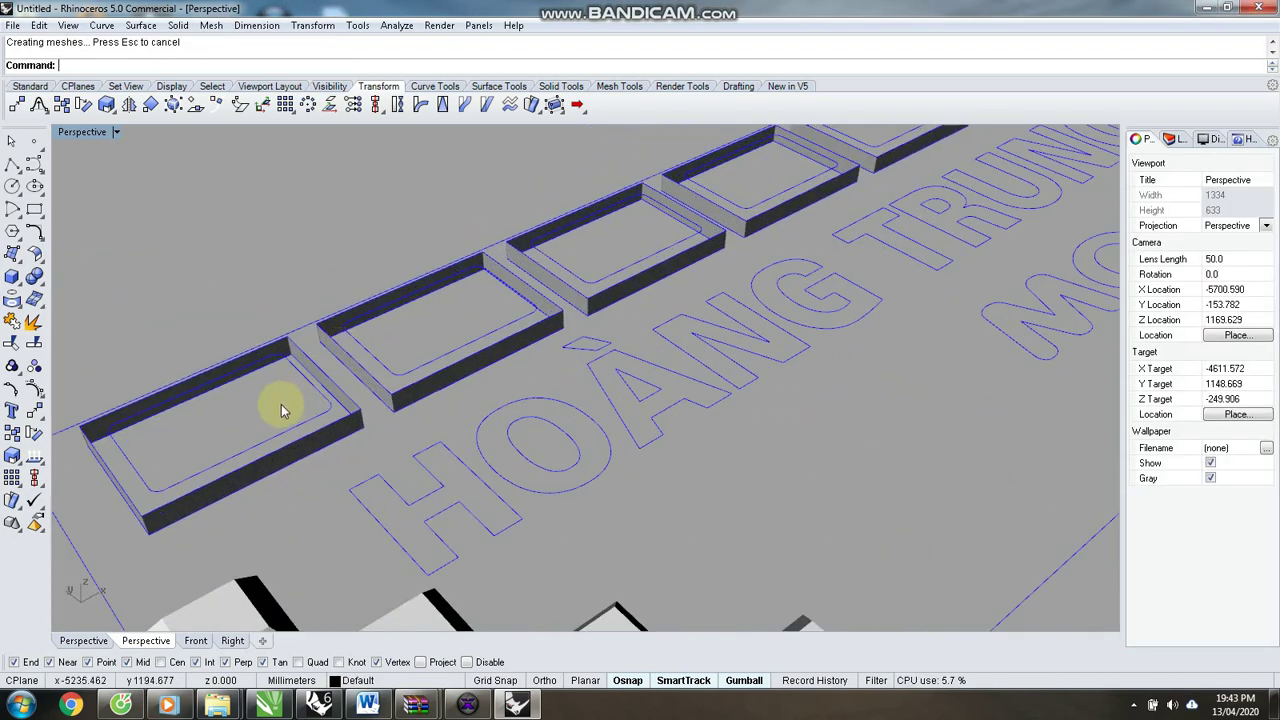
{"action": "left_click", "coordinate": [311, 432]}
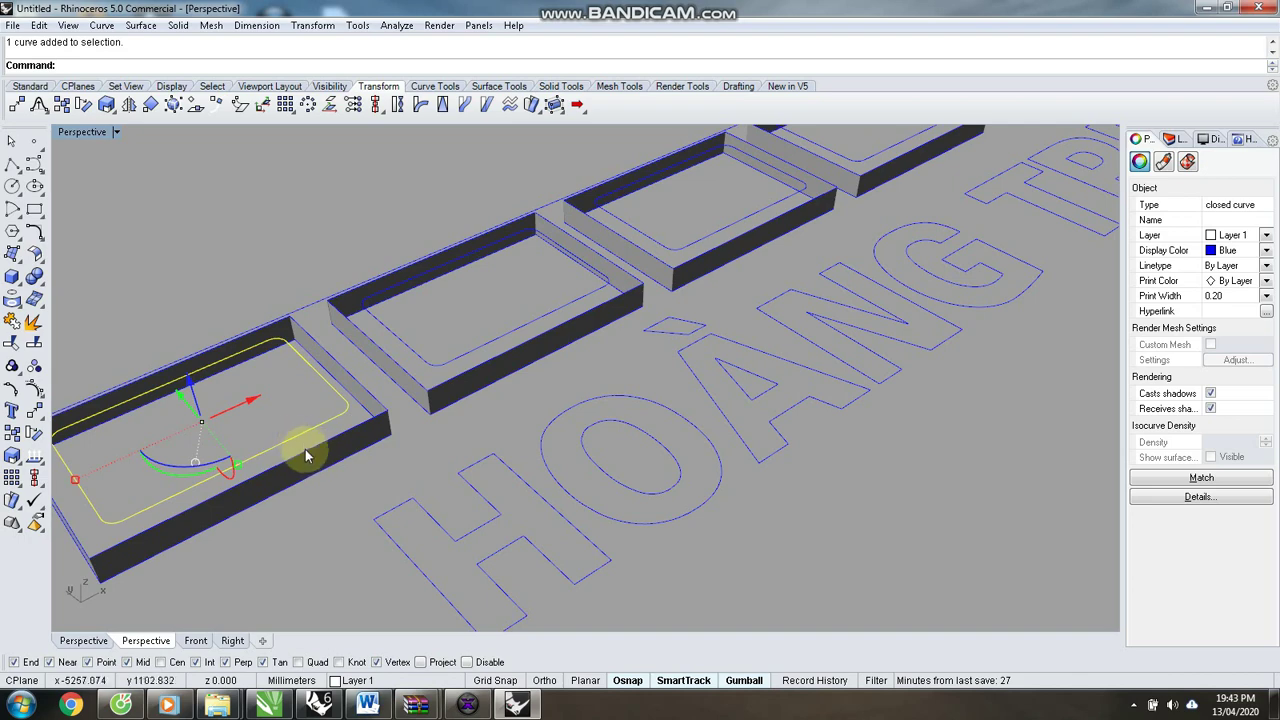
{"action": "left_click", "coordinate": [306, 455], "text": "shift"}
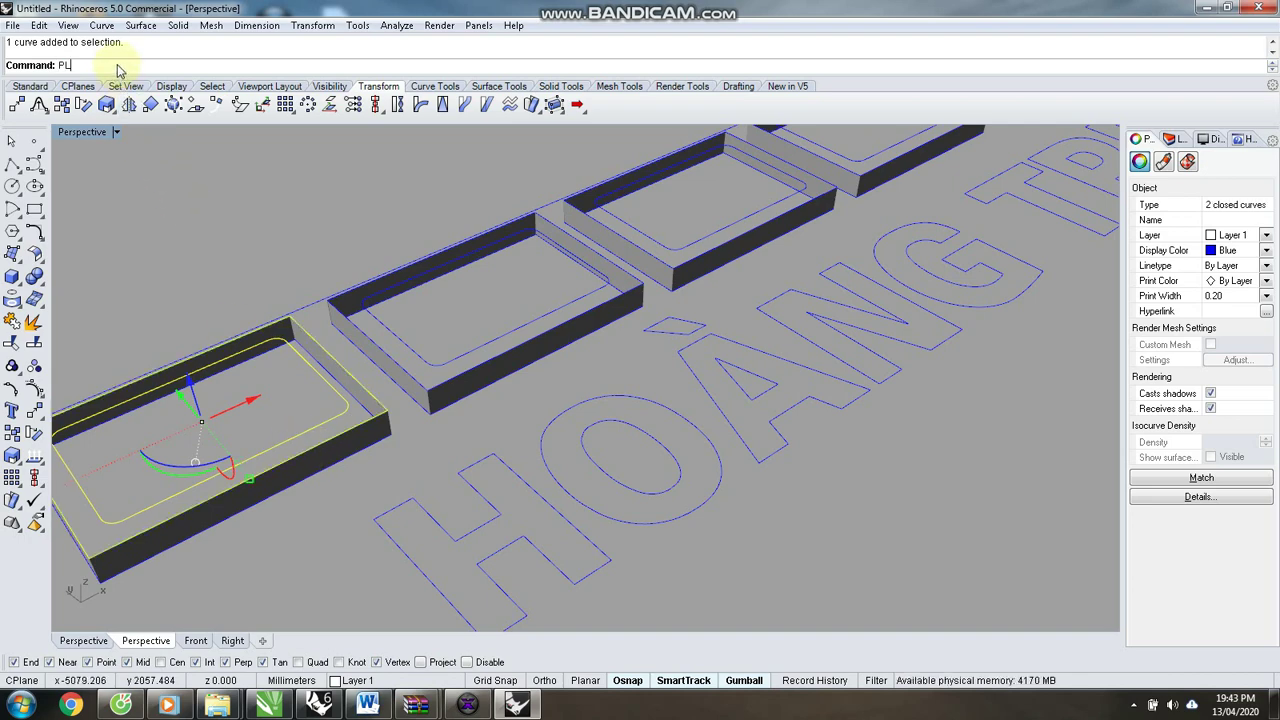
{"action": "key", "text": "Return"}
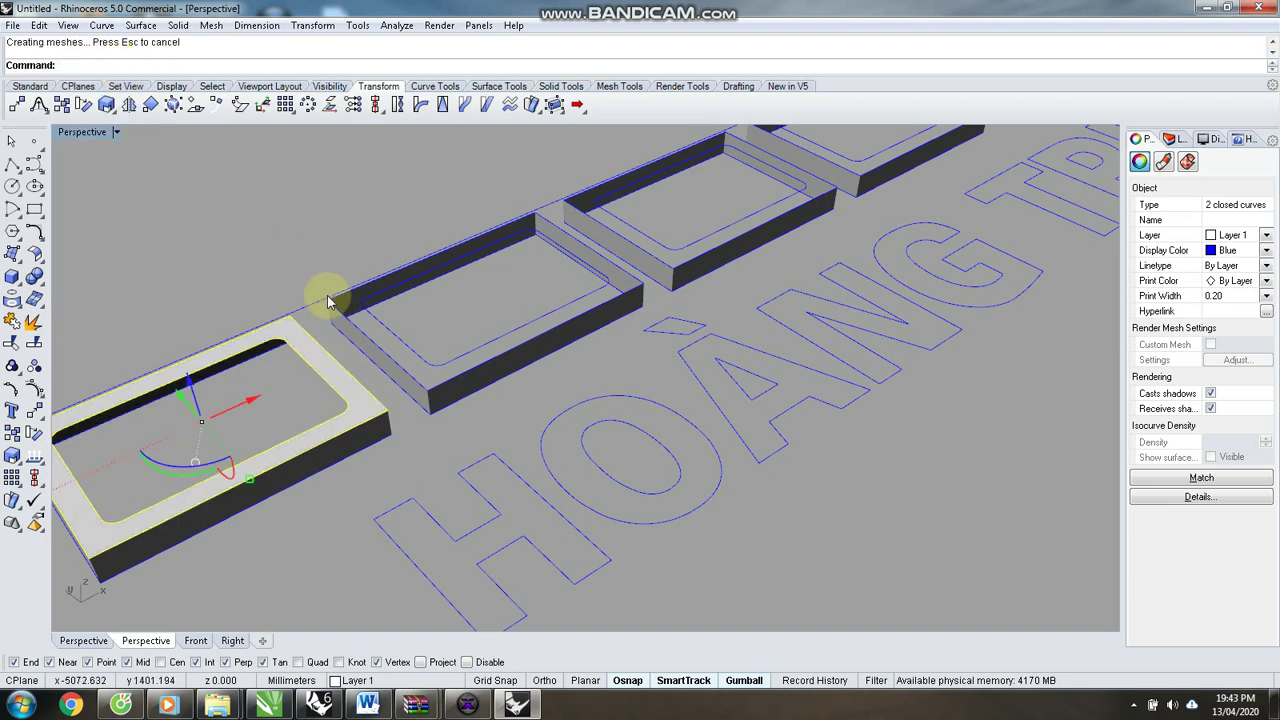
Create planar top surfaces on the second and third picture frames from their inner curves and upper outer rectangles.
{"action": "left_click", "coordinate": [392, 364]}
{"action": "left_click", "coordinate": [412, 358], "text": "shift"}
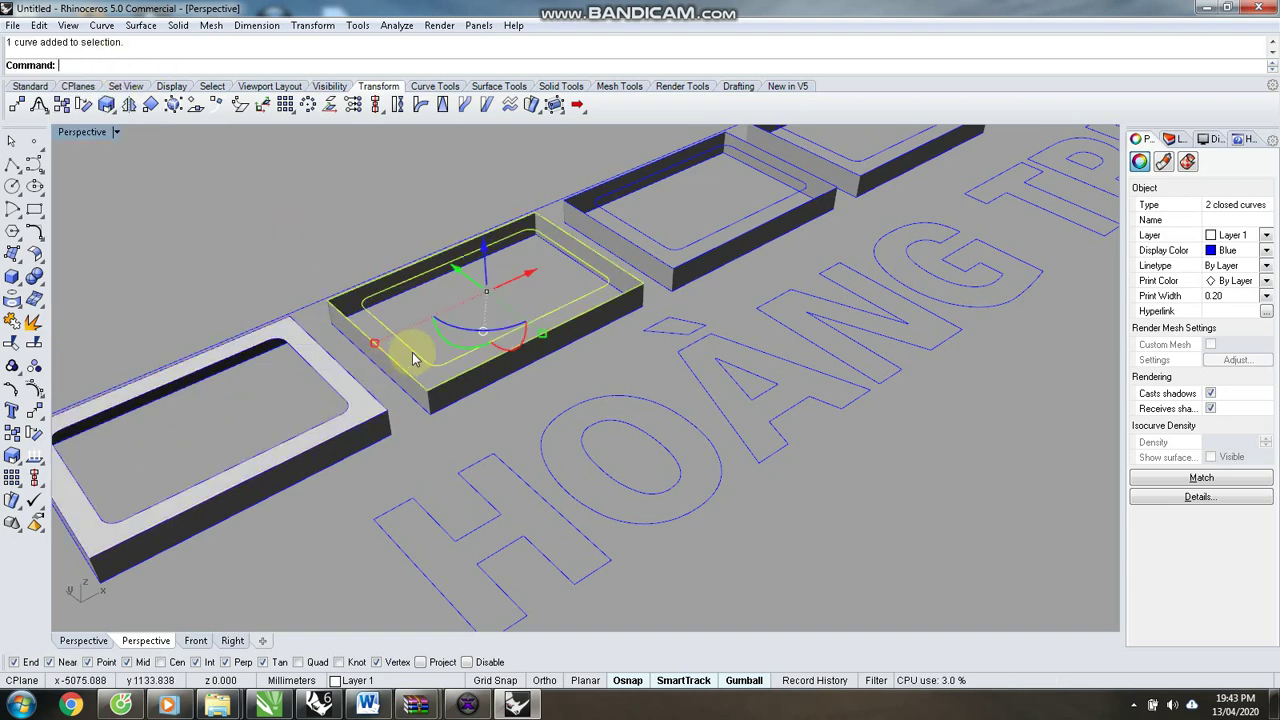
{"action": "key", "text": "Return"}
{"action": "left_click", "coordinate": [650, 254]}
{"action": "left_click", "coordinate": [646, 240], "text": "shift"}
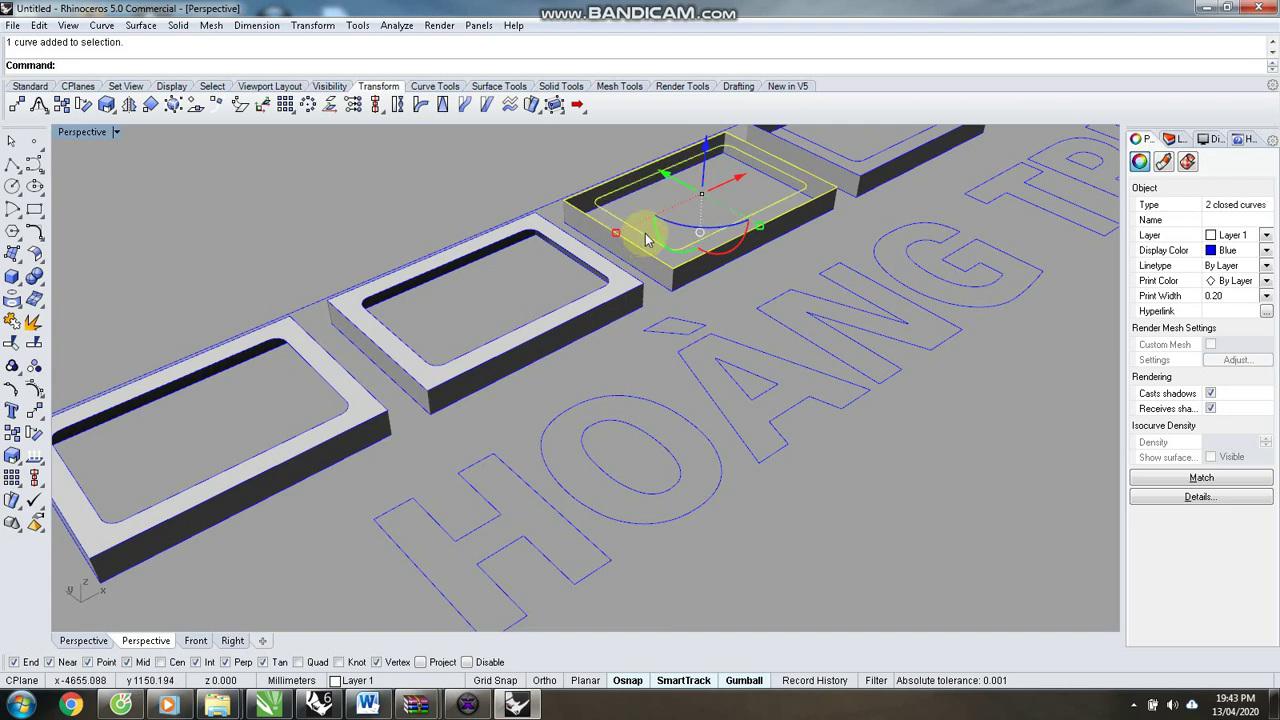
{"action": "key", "text": "Return"}
Try to create a planar surface on the fourth picture frame from its inner curve and side wall, and undo it.
{"action": "scroll", "coordinate": [714, 380], "scroll_direction": "down", "scroll_amount": 5}
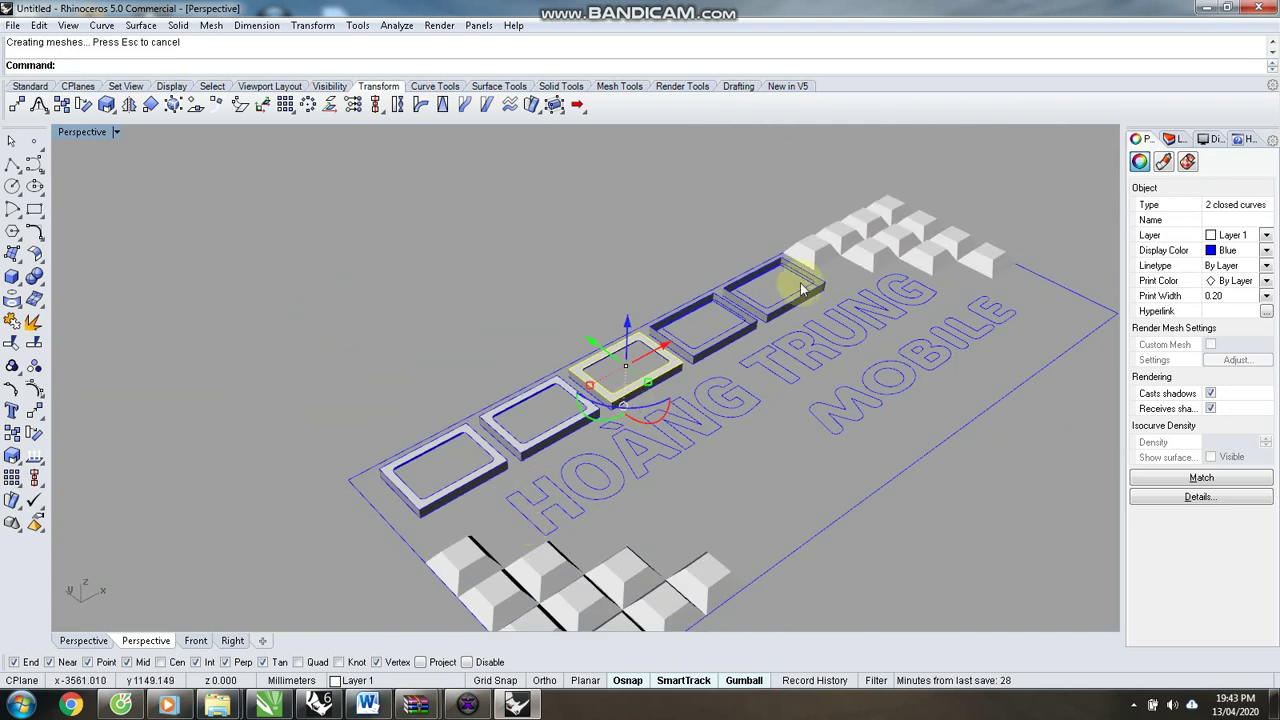
{"action": "scroll", "coordinate": [790, 303], "scroll_direction": "up", "scroll_amount": 3}
{"action": "left_click", "coordinate": [623, 423]}
{"action": "left_click", "coordinate": [580, 465], "text": "shift"}
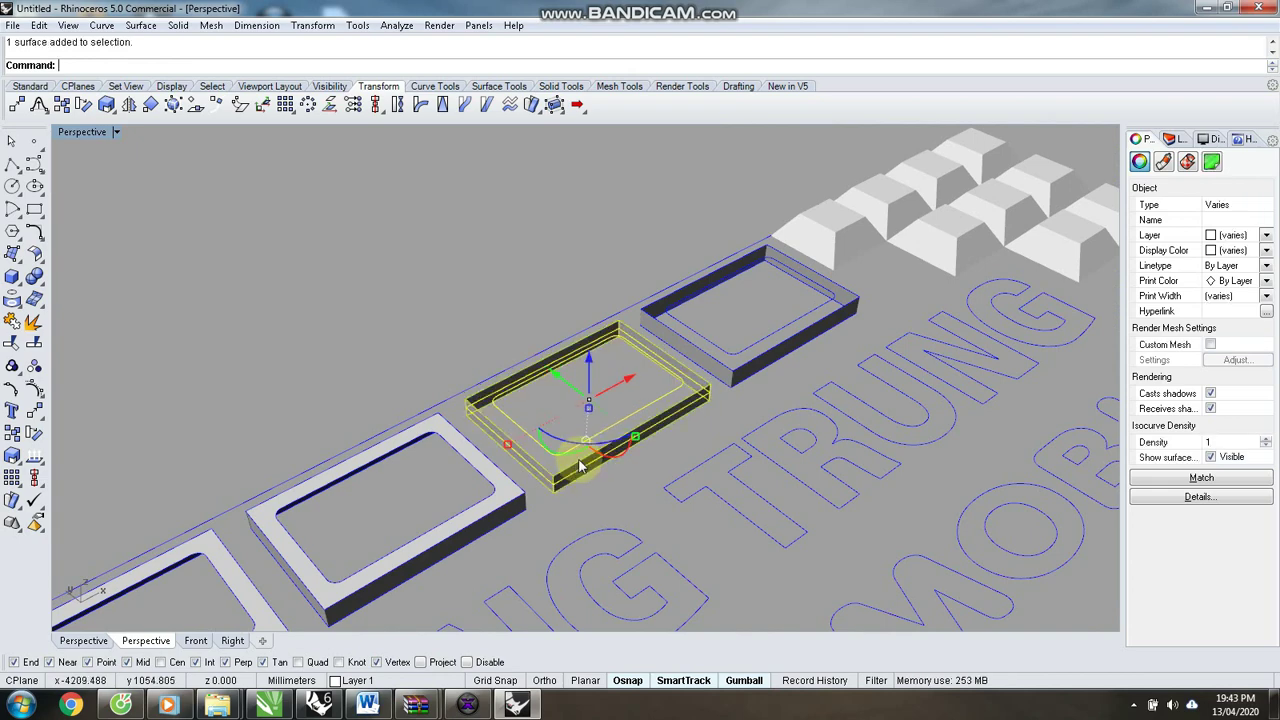
{"action": "key", "text": "Return"}
{"action": "key", "text": "ctrl+z"}
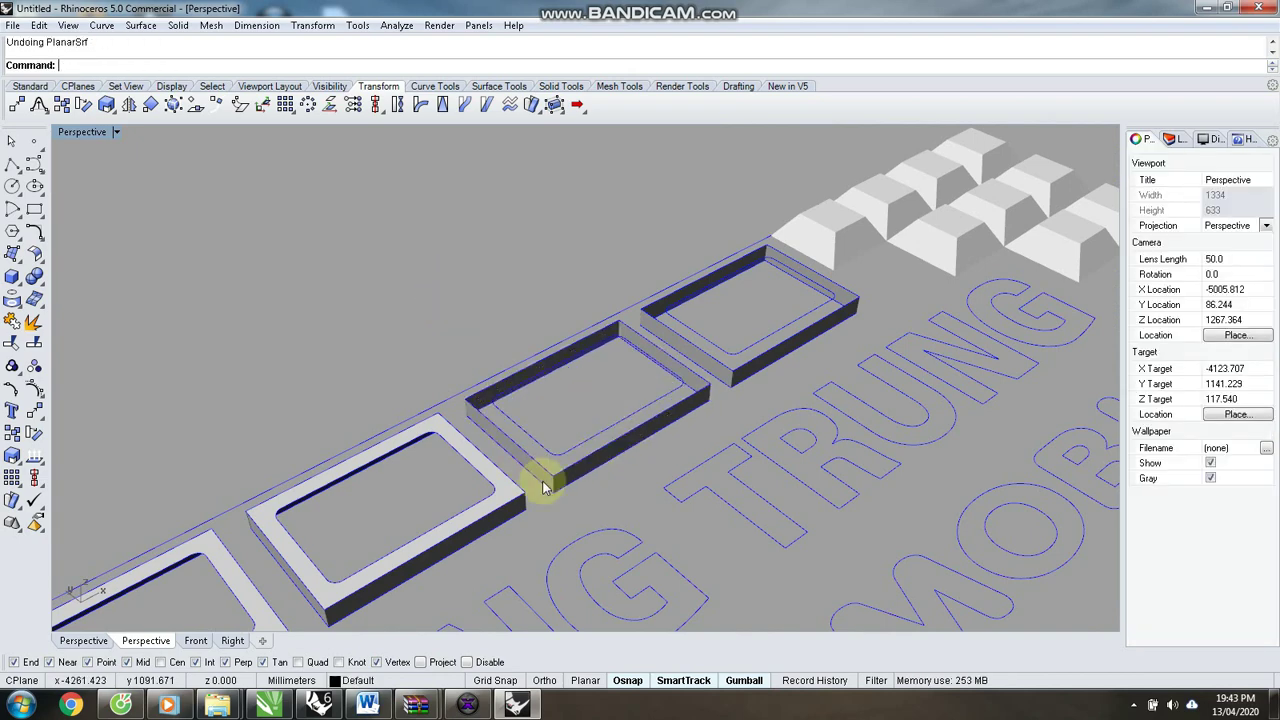
Create planar top surfaces on the fourth and fifth picture frames between their inner curves and upper outer rectangles.
{"action": "left_click", "coordinate": [571, 447]}
{"action": "left_click", "coordinate": [562, 469], "text": "shift"}
{"action": "key", "text": "Return"}
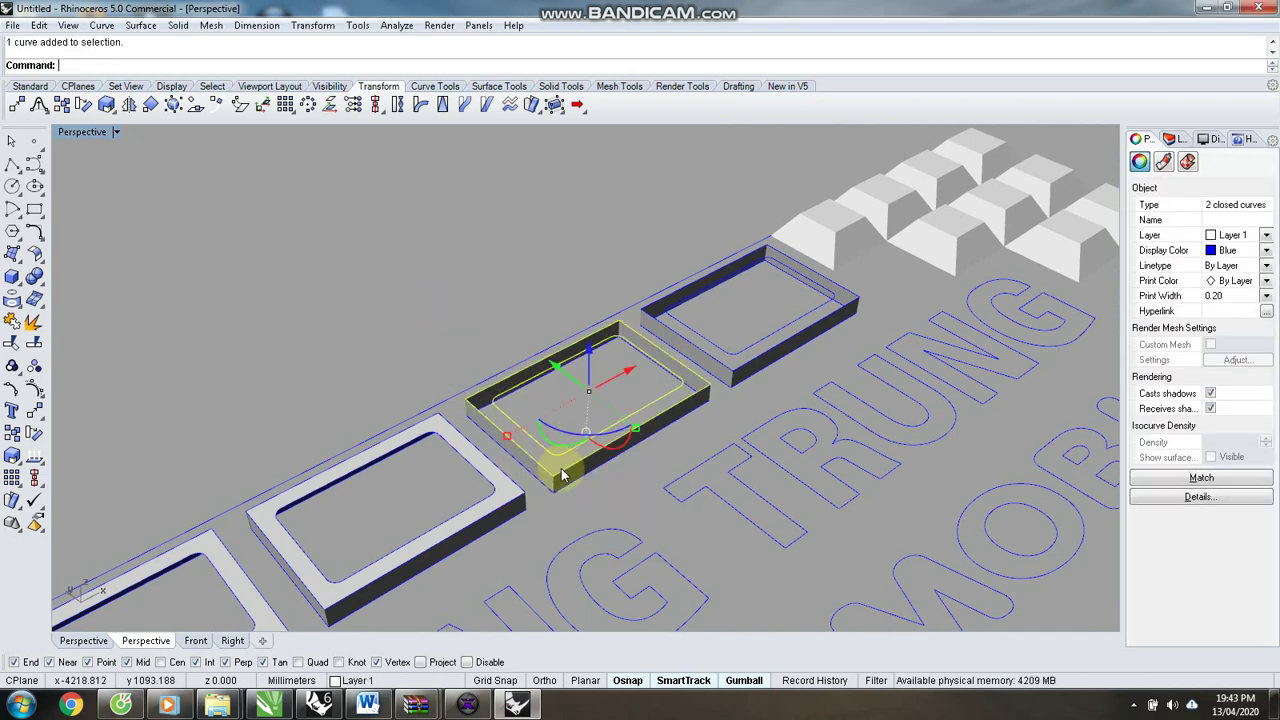
{"action": "key", "text": "Return"}
{"action": "left_click", "coordinate": [726, 360]}
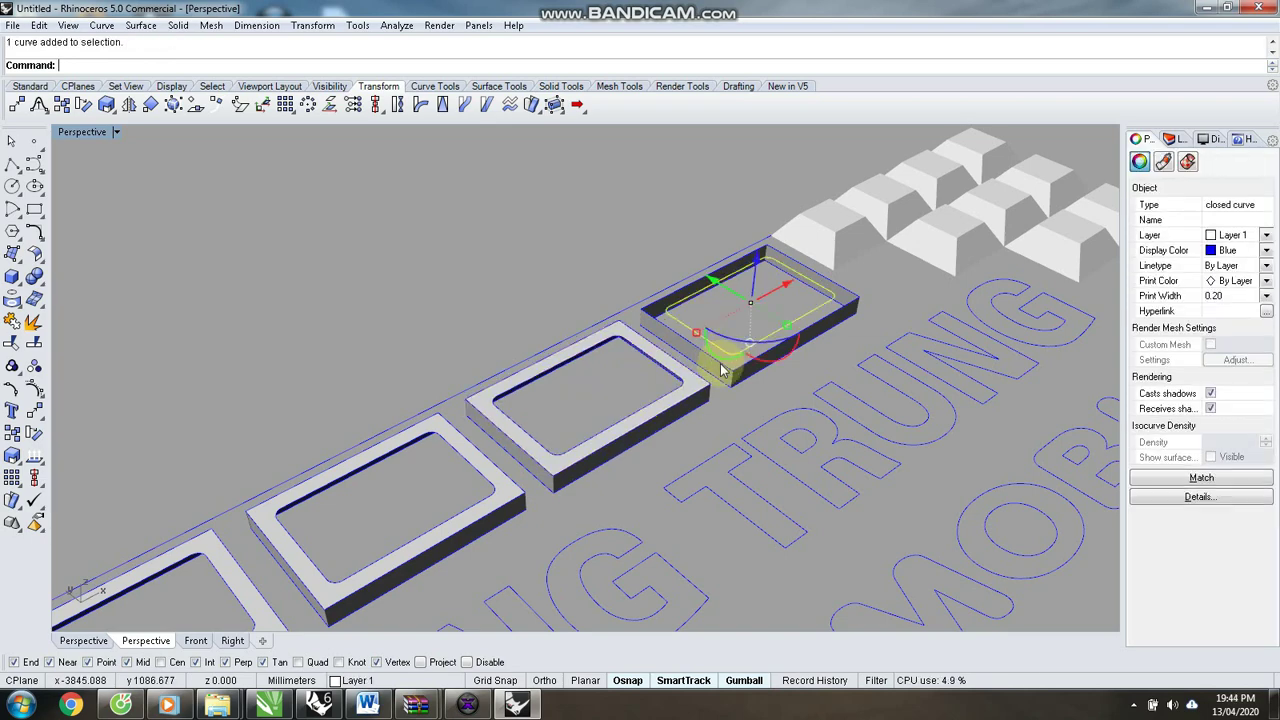
{"action": "key", "text": "Return"}
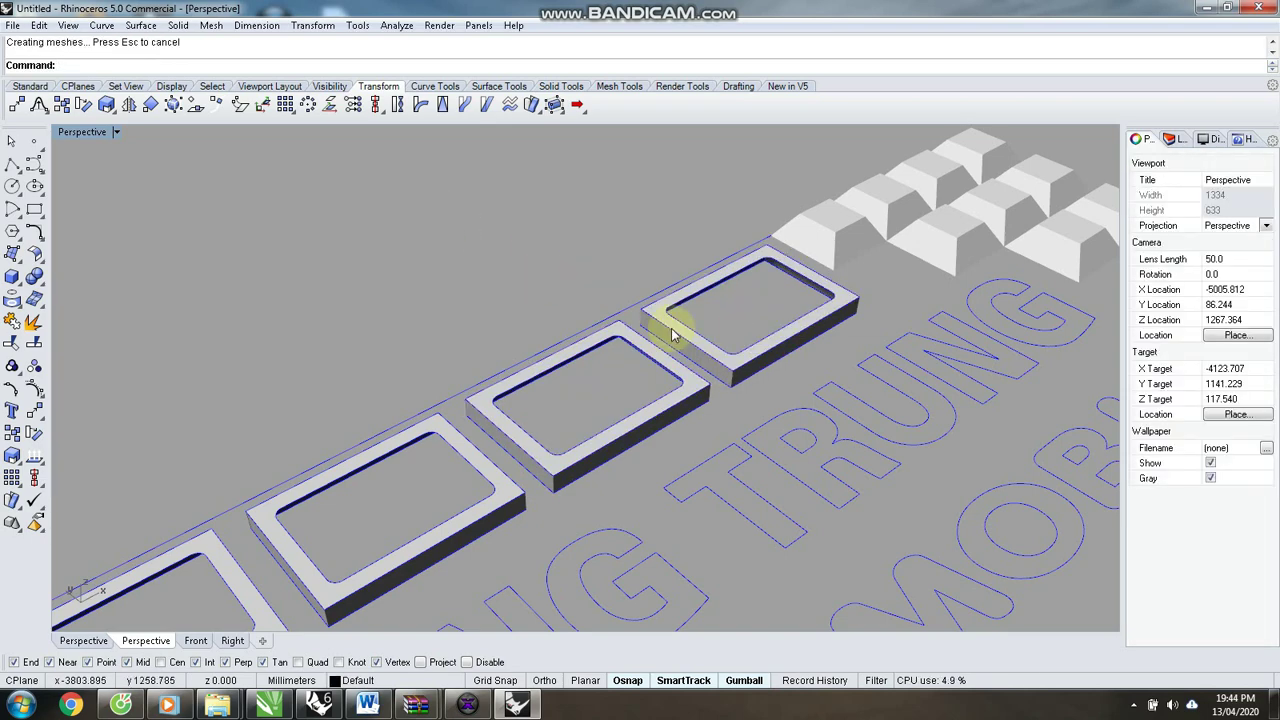
Delete the construction curves on the top faces of the fifth and fourth picture frames.
{"action": "left_click", "coordinate": [678, 336]}
{"action": "left_click", "coordinate": [681, 330]}
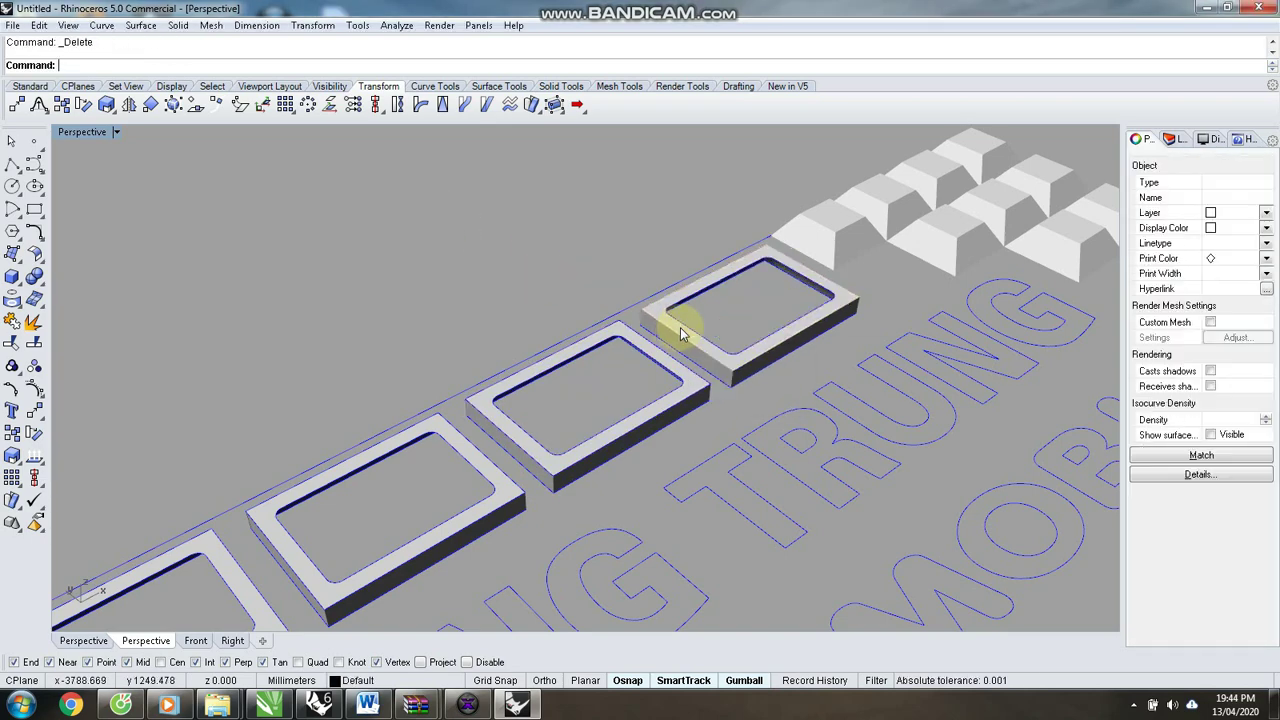
{"action": "left_click", "coordinate": [690, 327]}
{"action": "left_click", "coordinate": [664, 376]}
{"action": "key", "text": "Delete"}
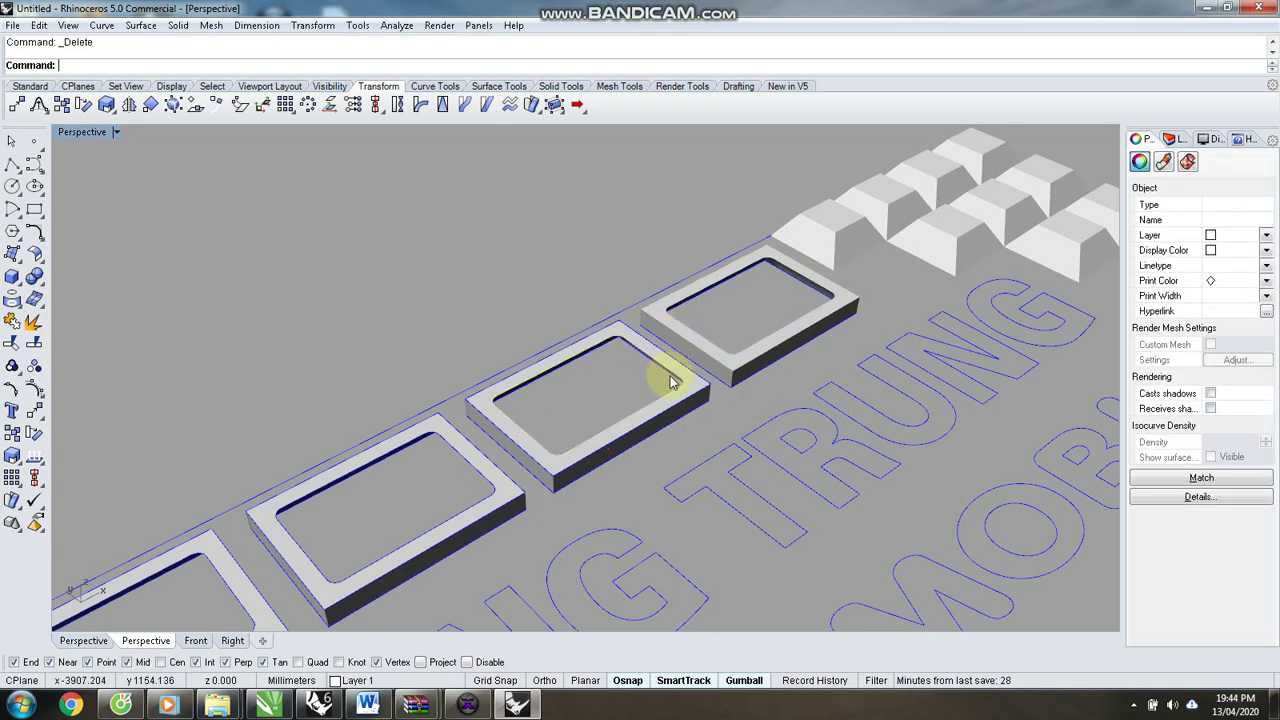
Join the top surface to the side walls on the two picture frames nearest the upper-right corner blocks.
{"action": "scroll", "coordinate": [718, 398], "scroll_direction": "up", "scroll_amount": 3}
{"action": "left_click", "coordinate": [734, 349]}
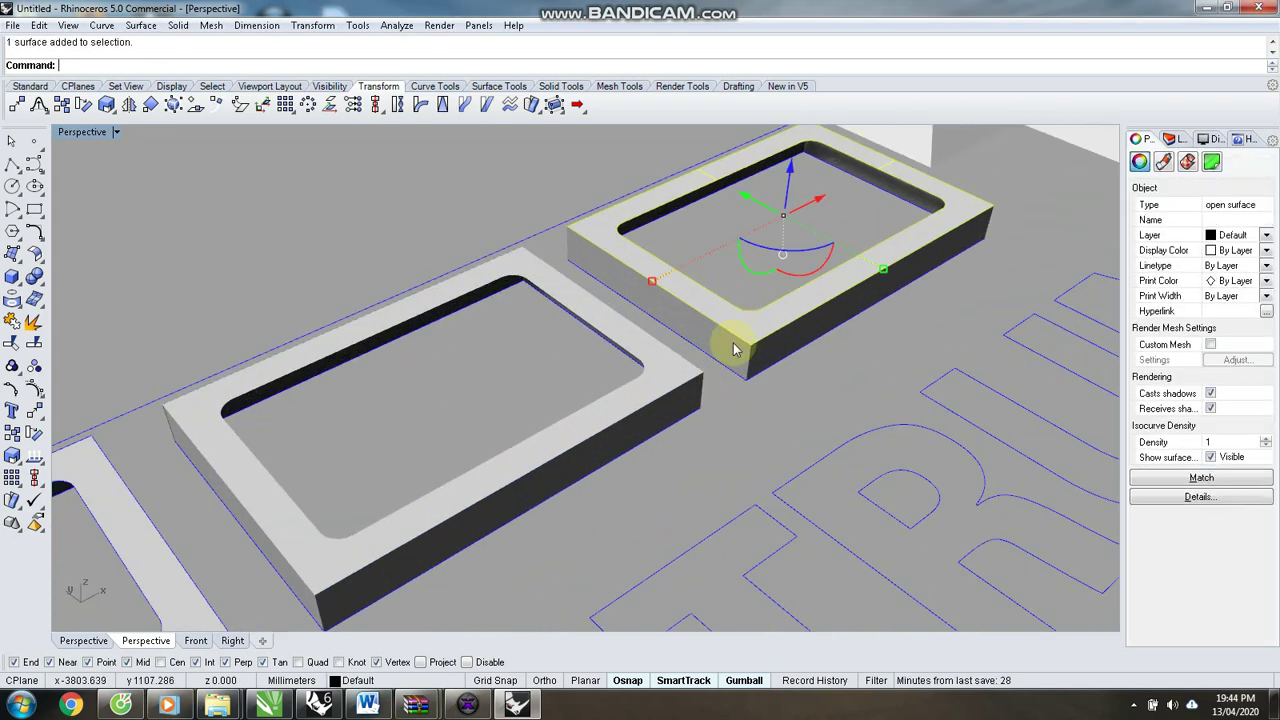
{"action": "left_click", "coordinate": [729, 350], "text": "shift"}
{"action": "left_click", "coordinate": [643, 391]}
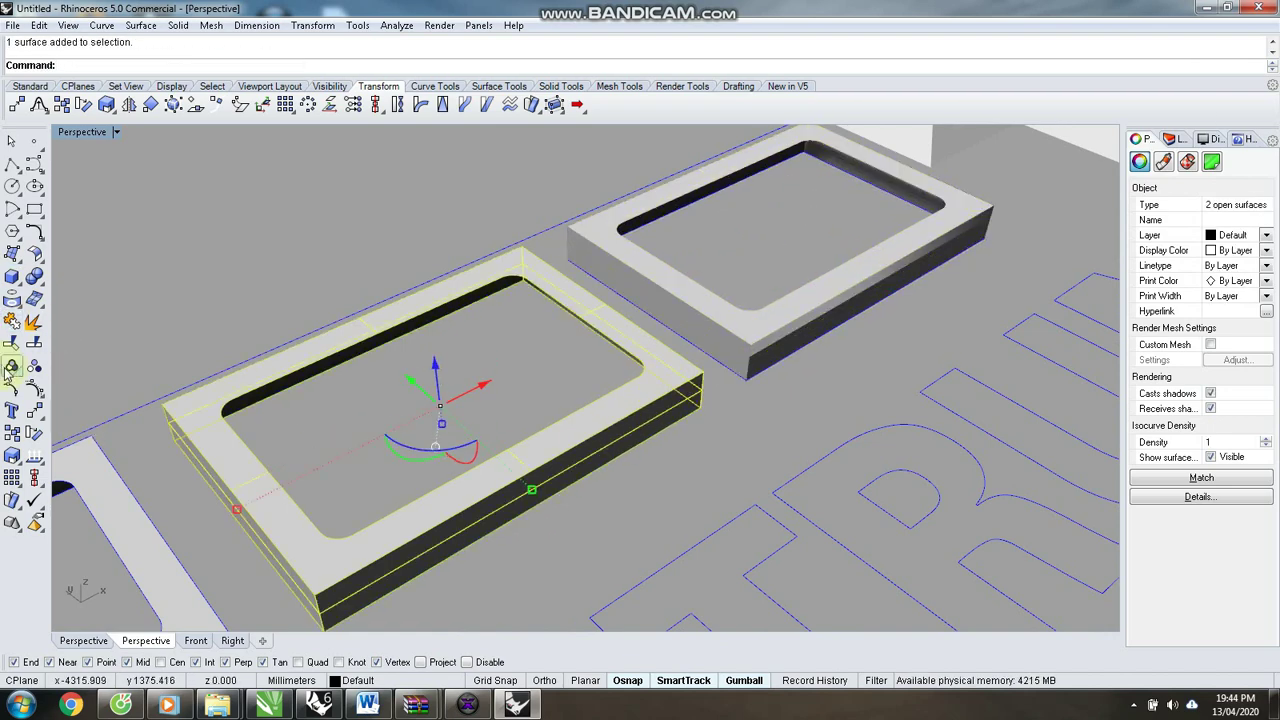
{"action": "left_click", "coordinate": [12, 320]}
Join the middle picture frame's top surface to its side walls.
{"action": "scroll", "coordinate": [714, 314], "scroll_direction": "down", "scroll_amount": 6}
{"action": "scroll", "coordinate": [405, 484], "scroll_direction": "up", "scroll_amount": 5}
{"action": "left_click", "coordinate": [507, 441]}
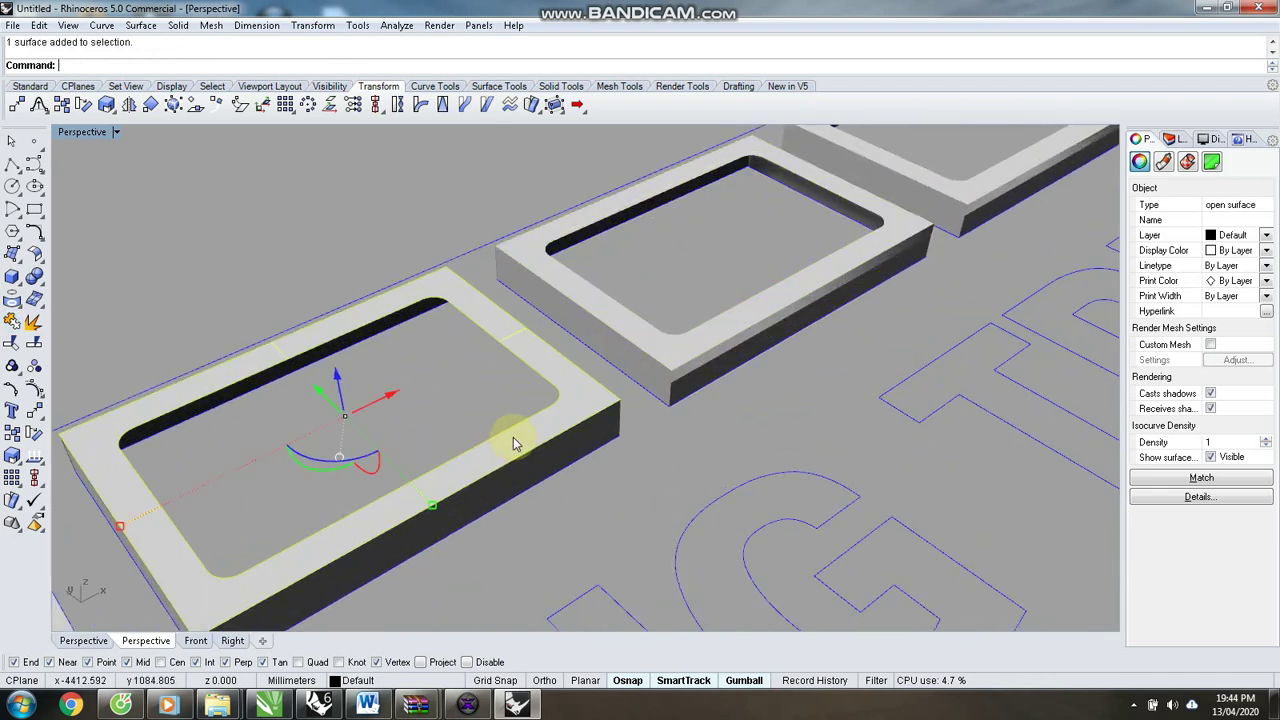
{"action": "left_click", "coordinate": [508, 479], "text": "ctrl+shift"}
{"action": "left_click", "coordinate": [33, 321]}
Join the top surface and side walls of the second picture frame from the left end of the row.
{"action": "scroll", "coordinate": [569, 320], "scroll_direction": "down", "scroll_amount": 3}
{"action": "scroll", "coordinate": [324, 483], "scroll_direction": "up", "scroll_amount": 3}
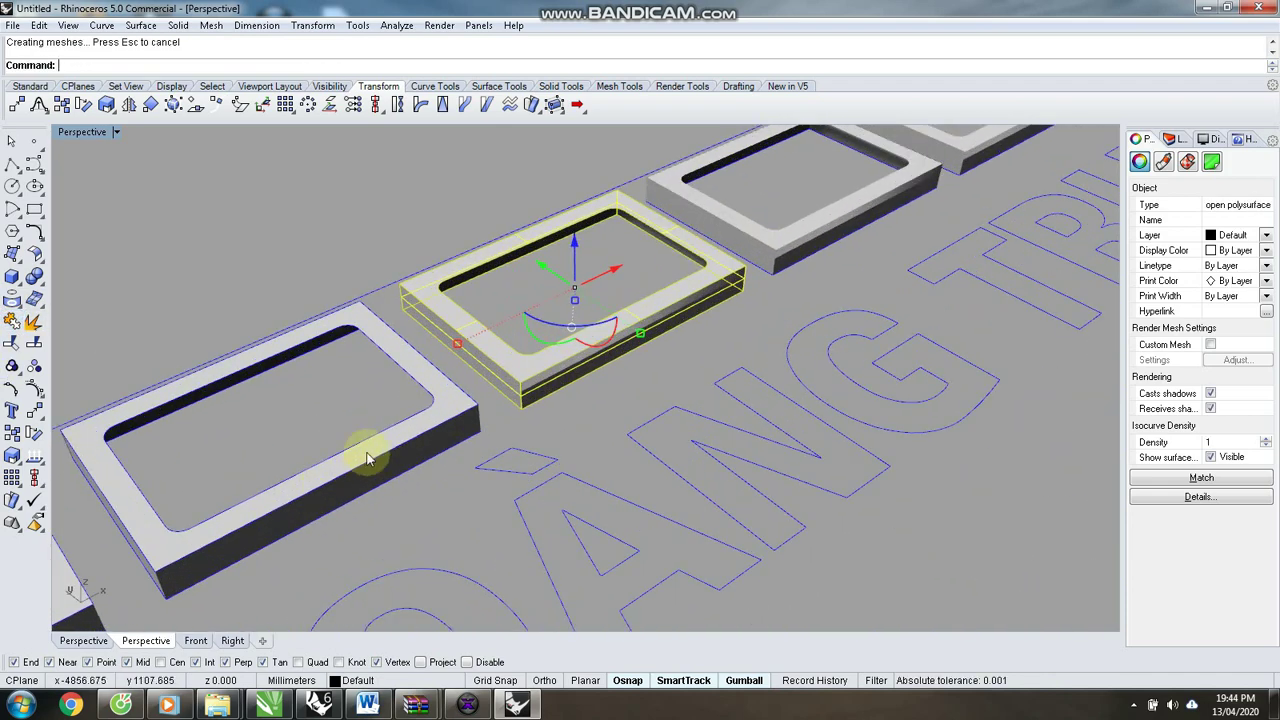
{"action": "left_click", "coordinate": [366, 453]}
{"action": "left_click", "coordinate": [368, 484], "text": "shift"}
{"action": "left_click", "coordinate": [12, 320]}
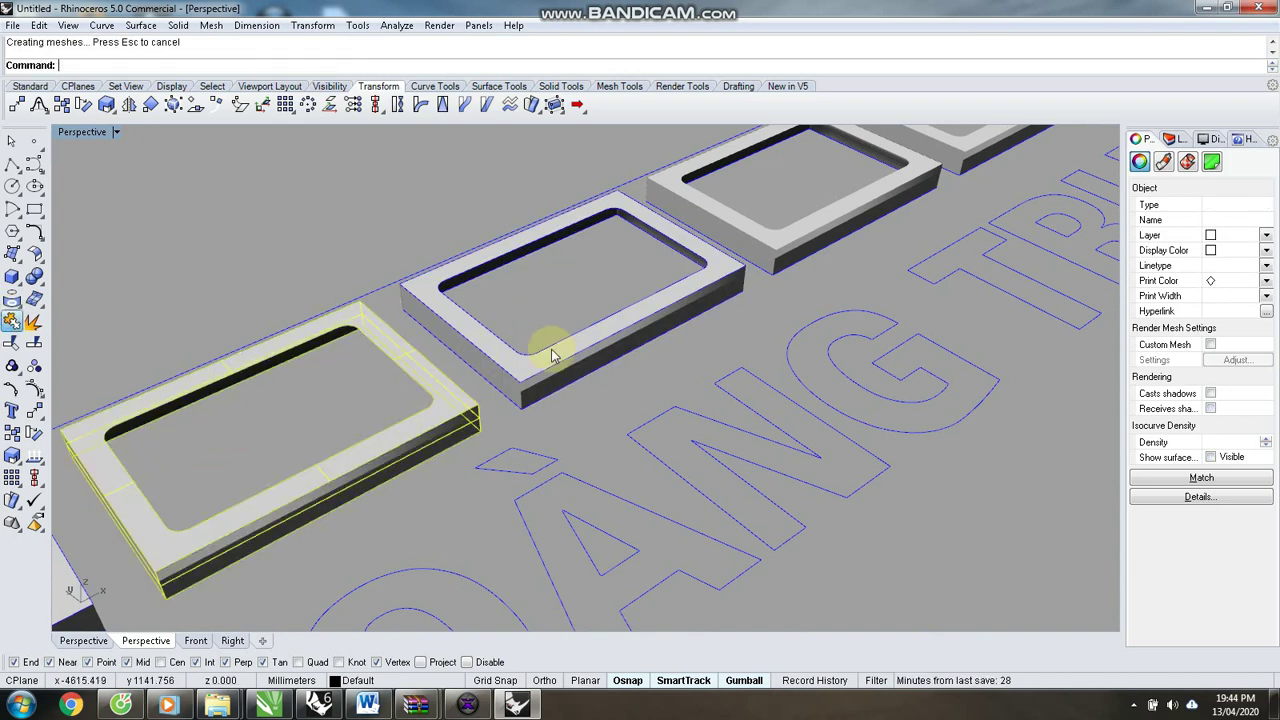
Join the top surface and side walls of the leftmost picture frame.
{"action": "scroll", "coordinate": [331, 459], "scroll_direction": "down", "scroll_amount": 3}
{"action": "scroll", "coordinate": [331, 458], "scroll_direction": "up", "scroll_amount": 3}
{"action": "left_click", "coordinate": [367, 463]}
{"action": "left_click", "coordinate": [375, 480], "text": "shift"}
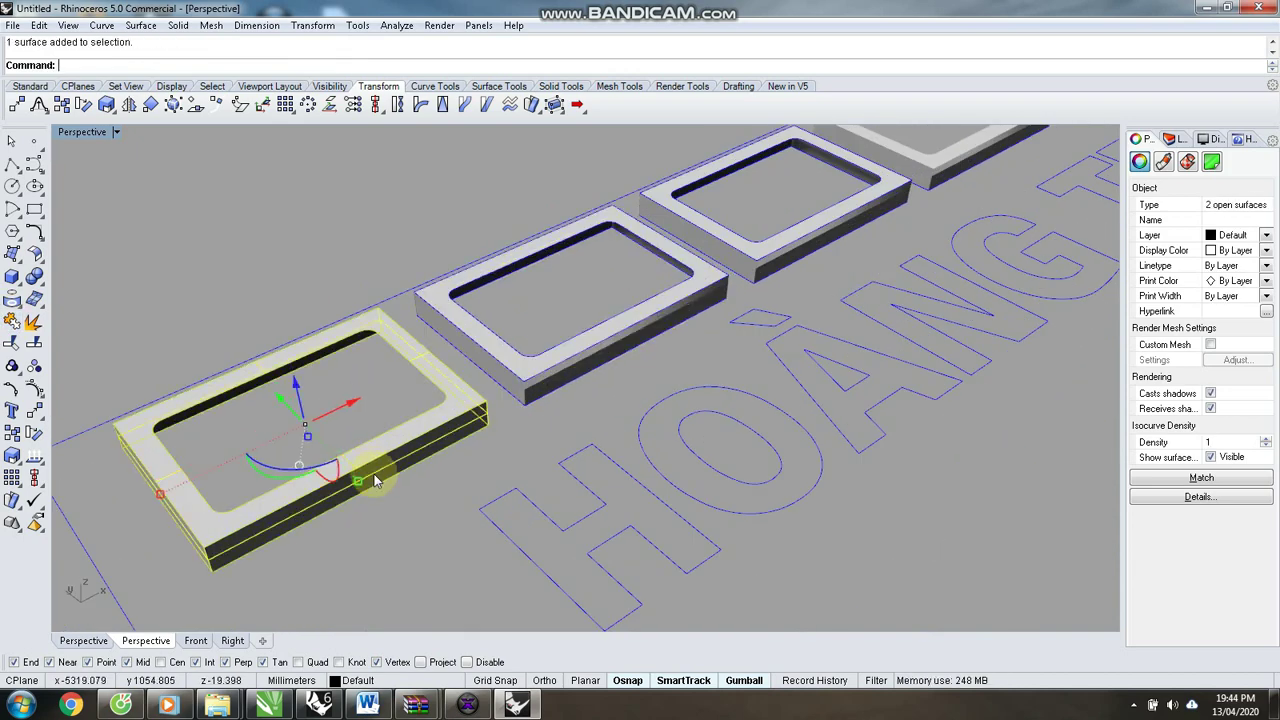
{"action": "left_click", "coordinate": [12, 321]}
{"action": "scroll", "coordinate": [449, 346], "scroll_direction": "down", "scroll_amount": 5}
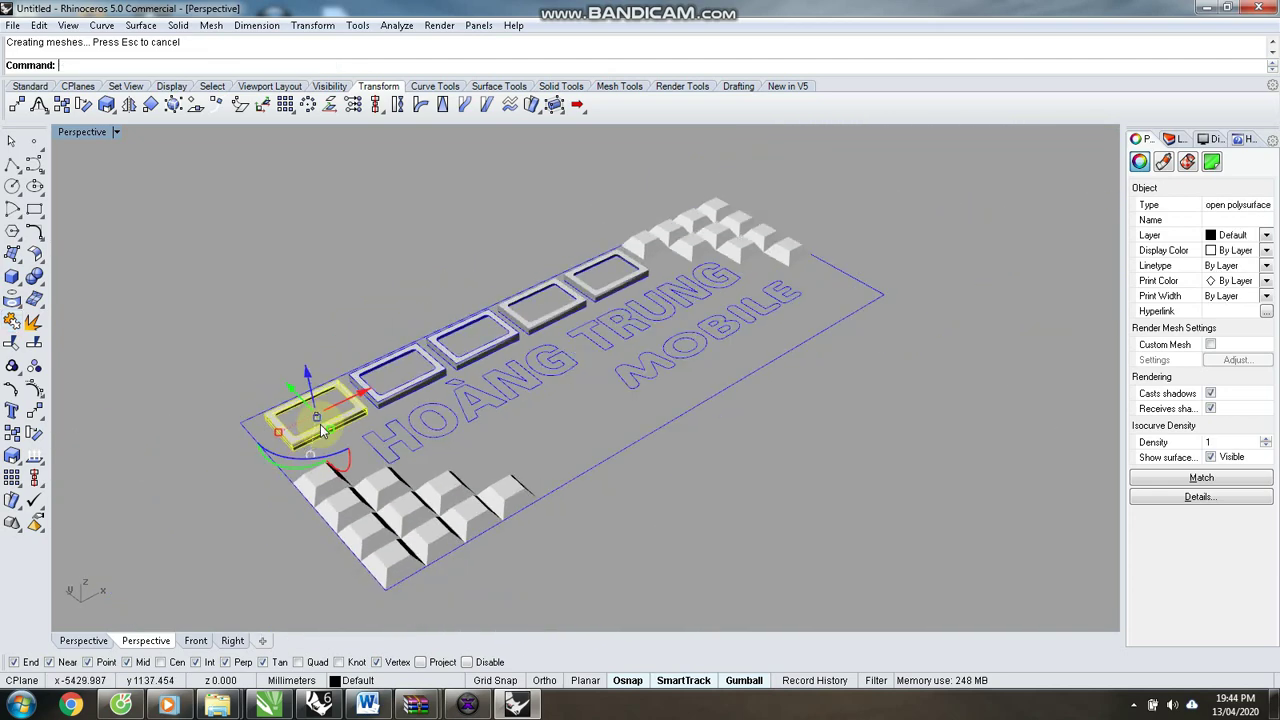
Group the five joined picture frame polysurfaces.
{"action": "scroll", "coordinate": [286, 434], "scroll_direction": "up", "scroll_amount": 4}
{"action": "left_click", "coordinate": [416, 385]}
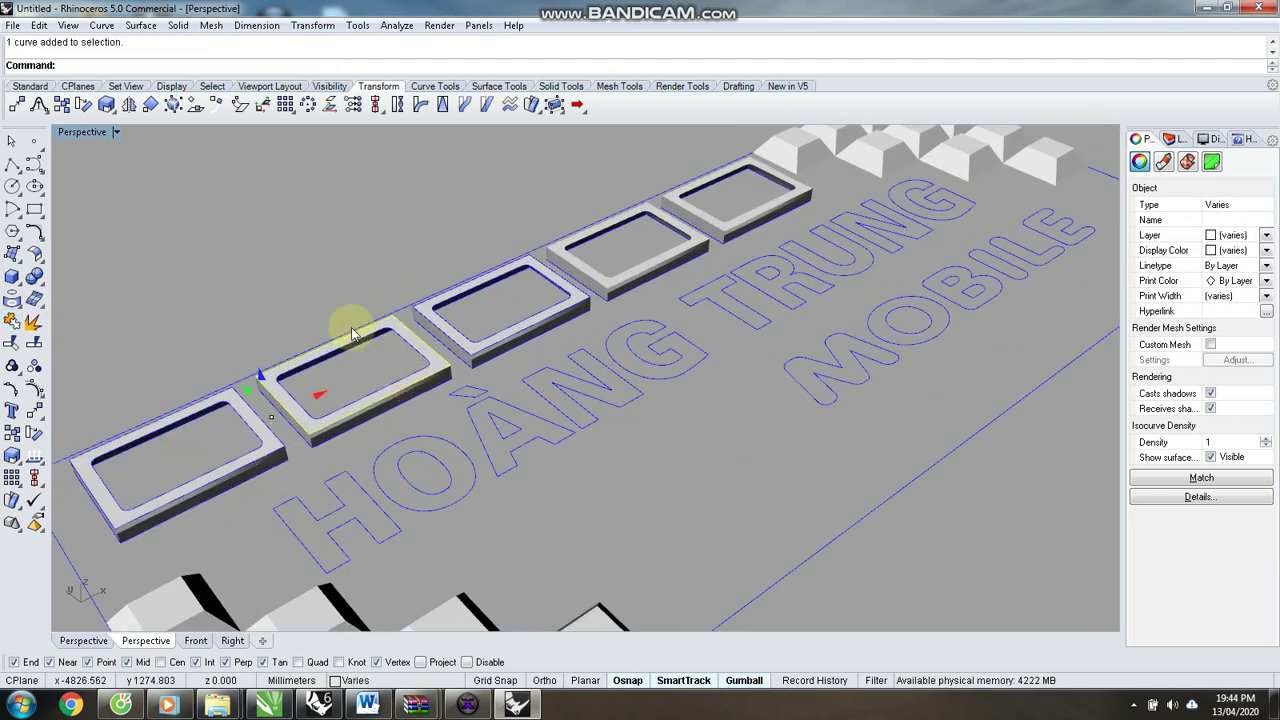
{"action": "left_click", "coordinate": [310, 280]}
{"action": "scroll", "coordinate": [298, 414], "scroll_direction": "up", "scroll_amount": 4}
{"action": "left_click", "coordinate": [309, 428]}
{"action": "left_click", "coordinate": [260, 482], "text": "shift"}
{"action": "left_click", "coordinate": [583, 312], "text": "shift"}
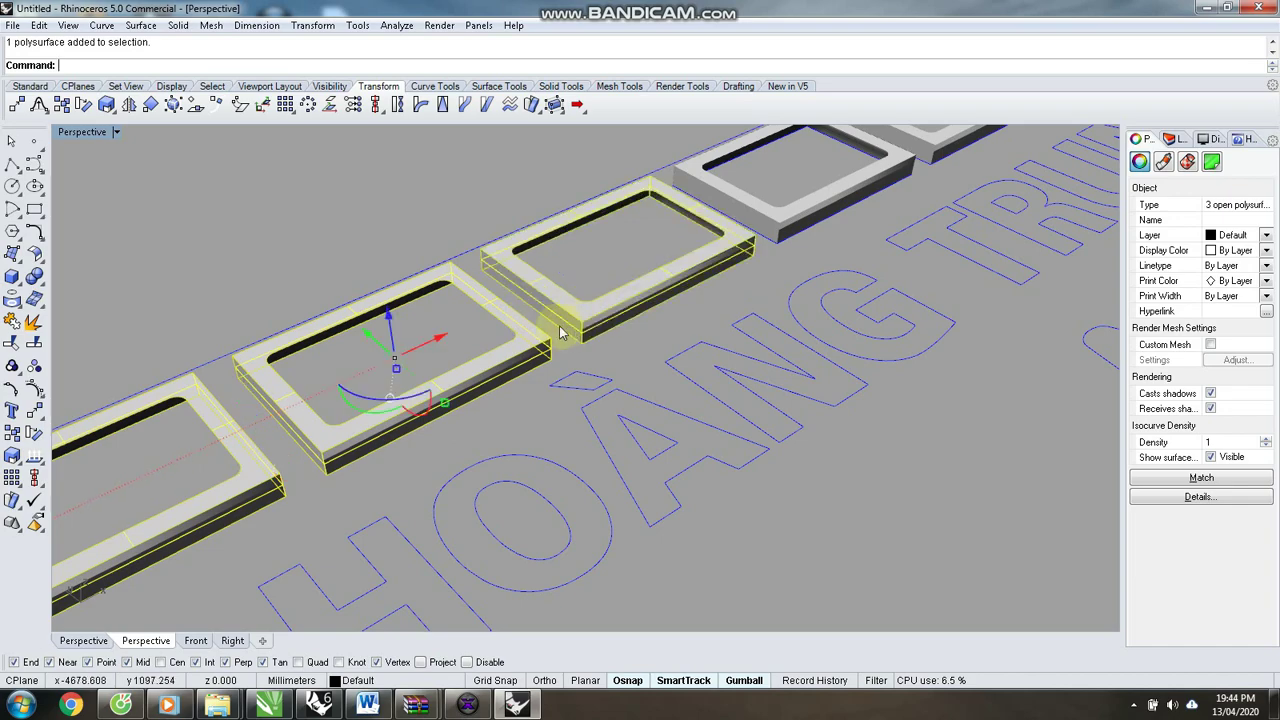
{"action": "left_click", "coordinate": [766, 206], "text": "shift"}
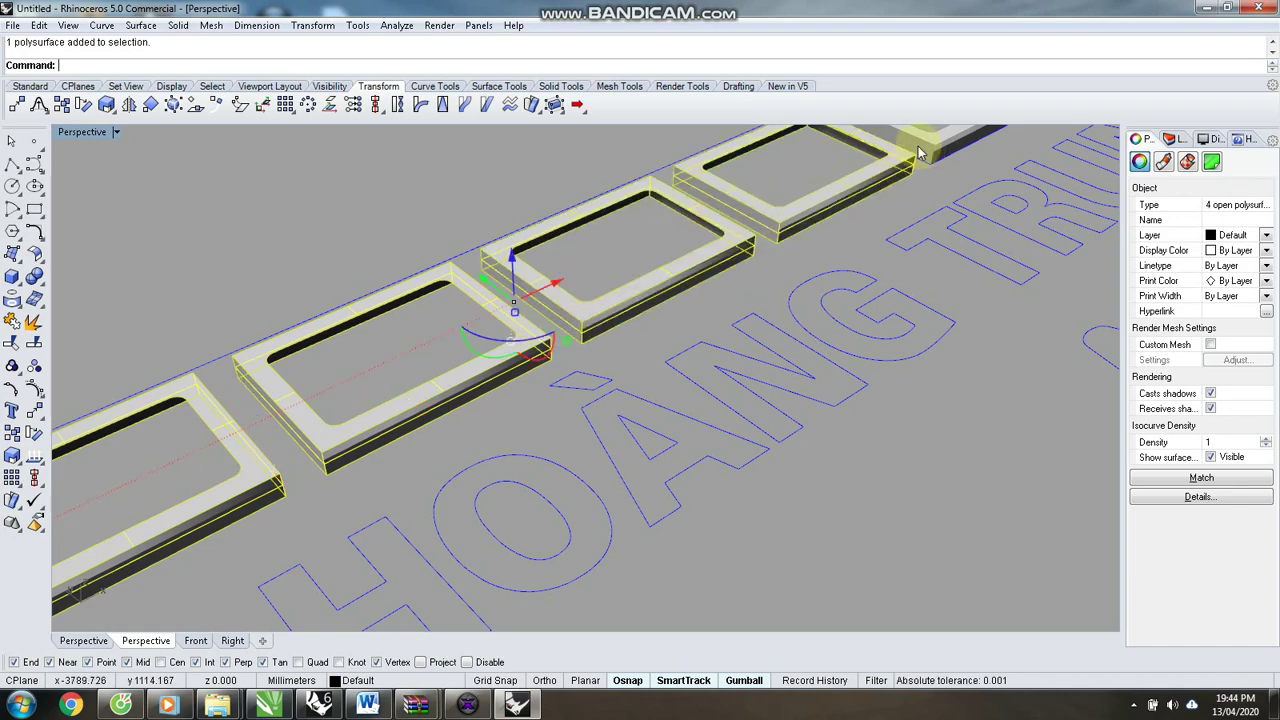
{"action": "scroll", "coordinate": [497, 404], "scroll_direction": "down", "scroll_amount": 3}
{"action": "scroll", "coordinate": [720, 270], "scroll_direction": "up", "scroll_amount": 6}
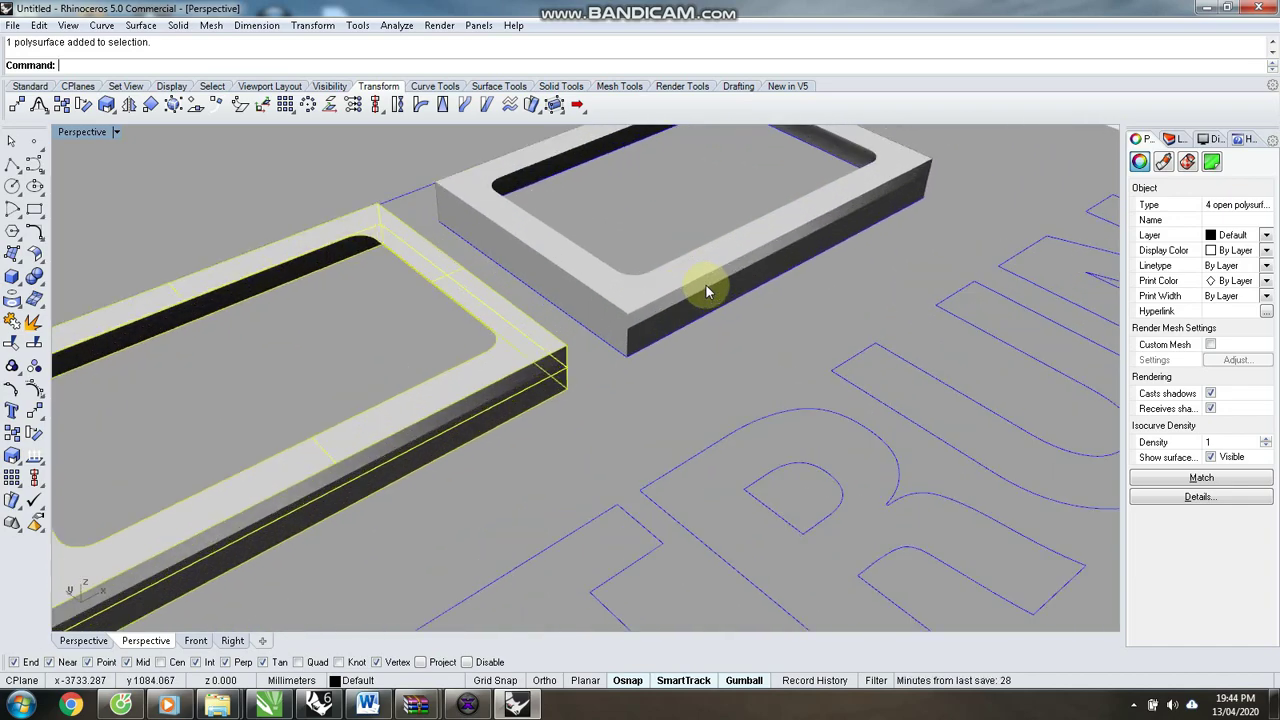
{"action": "scroll", "coordinate": [820, 384], "scroll_direction": "down", "scroll_amount": 6}
{"action": "scroll", "coordinate": [614, 342], "scroll_direction": "up", "scroll_amount": 5}
{"action": "left_click", "coordinate": [793, 338], "text": "shift"}
{"action": "scroll", "coordinate": [766, 294], "scroll_direction": "down", "scroll_amount": 3}
{"action": "scroll", "coordinate": [780, 320], "scroll_direction": "up", "scroll_amount": 5}
{"action": "right_click_drag", "start_coordinate": [894, 340], "coordinate": [732, 279]}
{"action": "scroll", "coordinate": [700, 360], "scroll_direction": "down", "scroll_amount": 6}
{"action": "scroll", "coordinate": [895, 392], "scroll_direction": "up", "scroll_amount": 6}
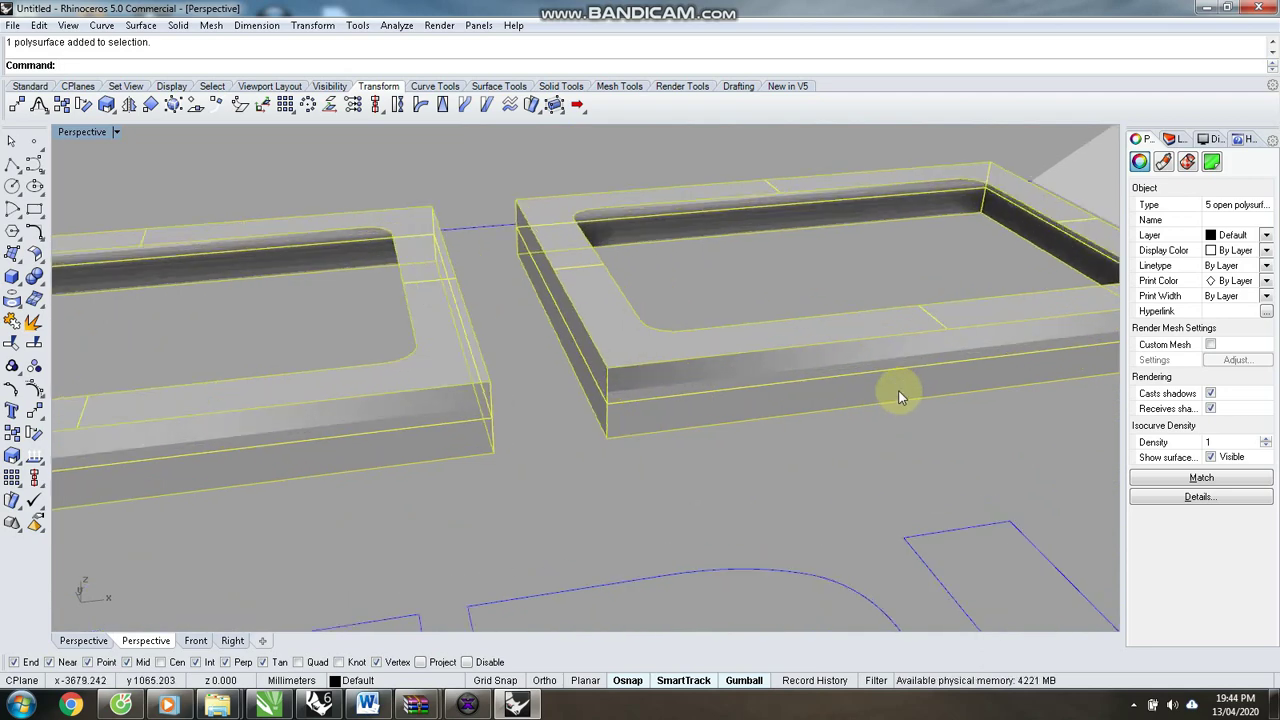
{"action": "right_click_drag", "start_coordinate": [682, 390], "coordinate": [916, 272]}
{"action": "scroll", "coordinate": [780, 287], "scroll_direction": "up", "scroll_amount": 2}
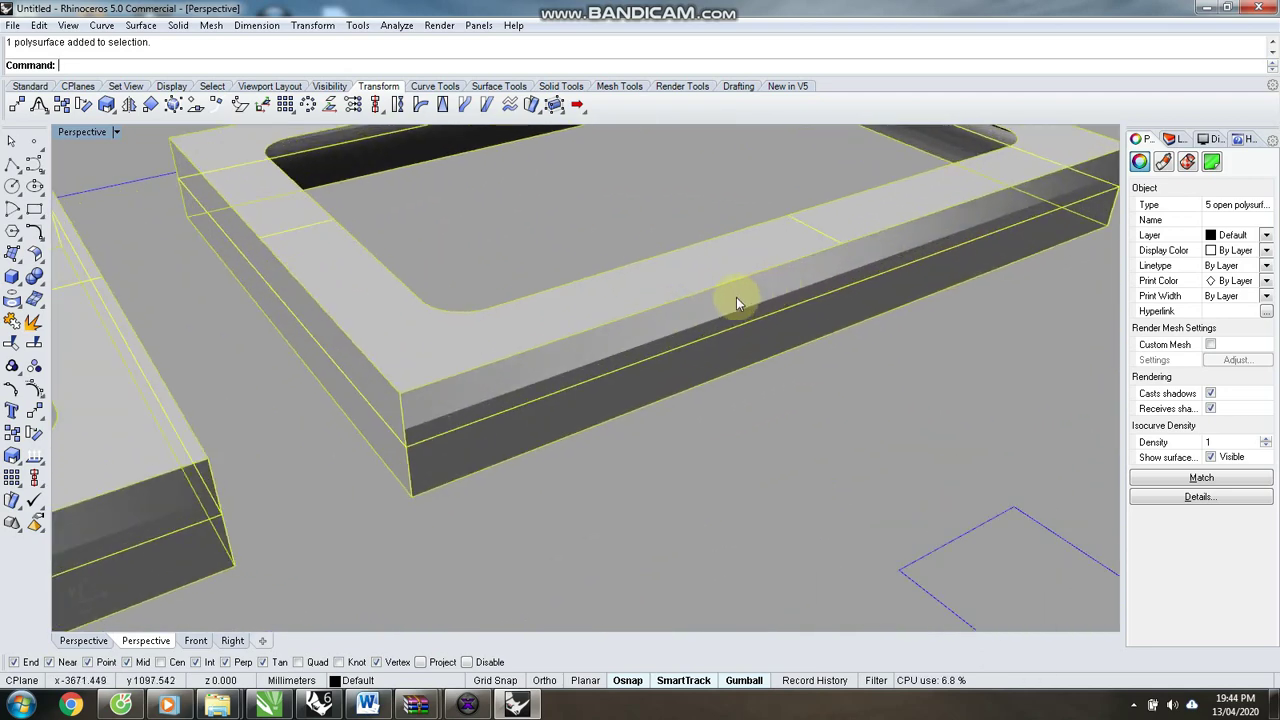
{"action": "left_click", "coordinate": [667, 353], "text": "ctrl"}
{"action": "scroll", "coordinate": [768, 371], "scroll_direction": "down", "scroll_amount": 4}
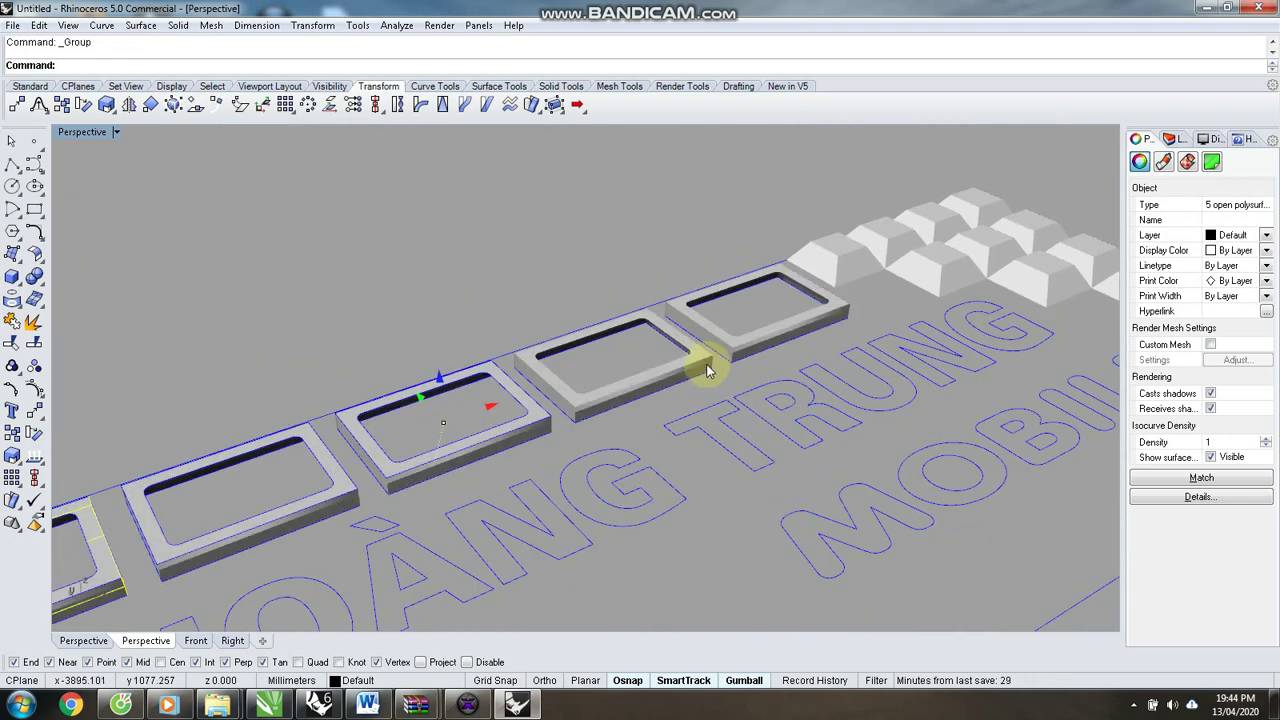
In the Top view, delete the leftover outline curves around all five picture frames.
{"action": "key", "text": "ctrl+F1"}
{"action": "scroll", "coordinate": [414, 329], "scroll_direction": "down", "scroll_amount": 3}
{"action": "left_click_drag", "start_coordinate": [457, 314], "coordinate": [790, 418]}
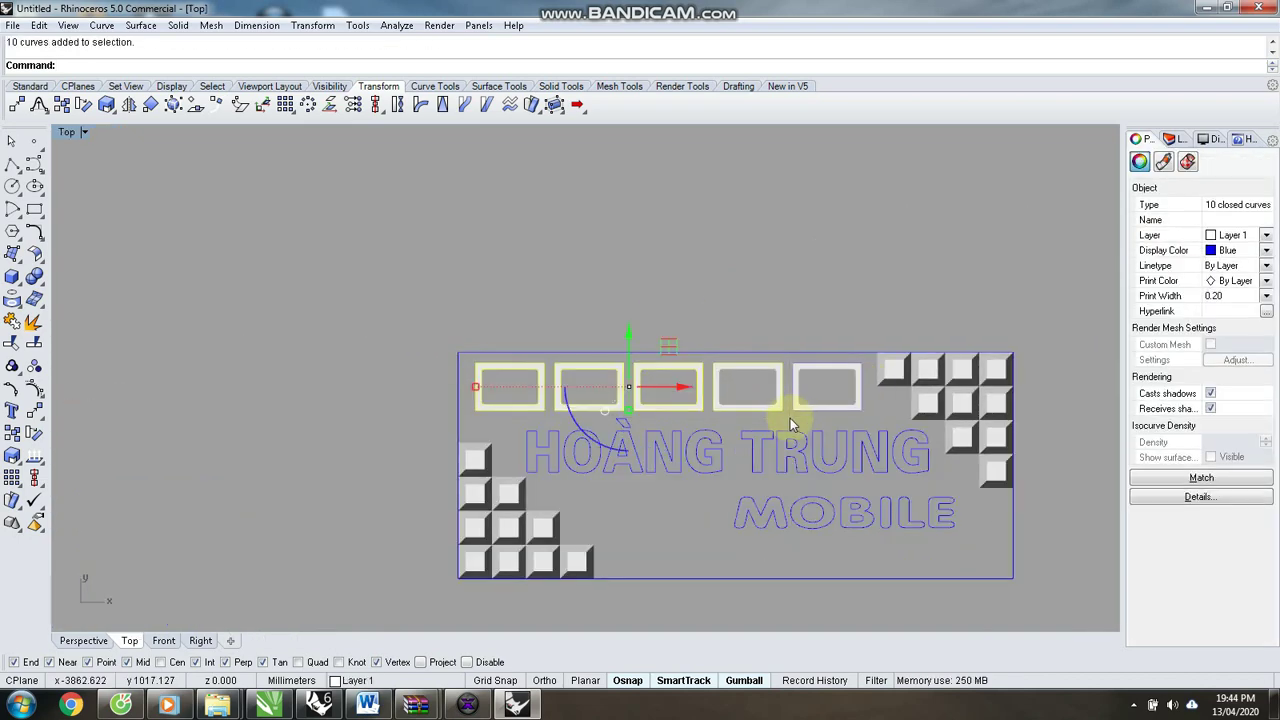
{"action": "key", "text": "Delete"}
{"action": "left_click_drag", "start_coordinate": [740, 314], "coordinate": [870, 413]}
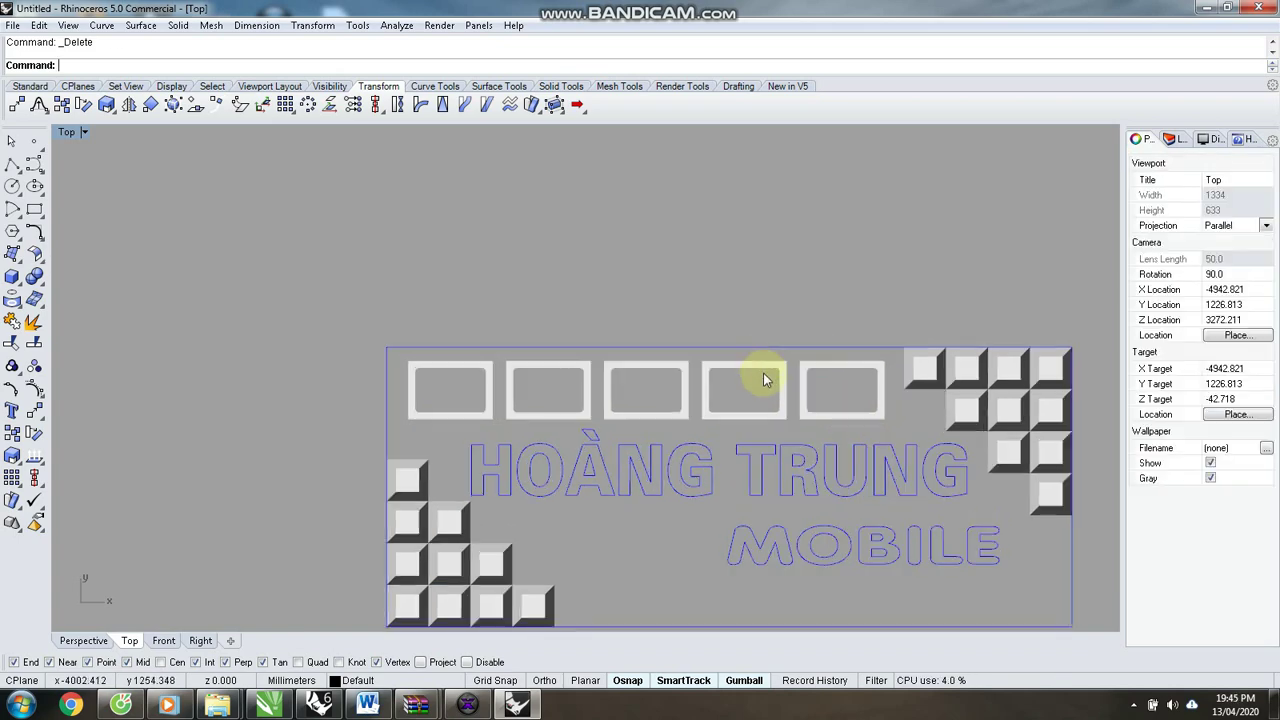
{"action": "scroll", "coordinate": [747, 381], "scroll_direction": "up", "scroll_amount": 5}
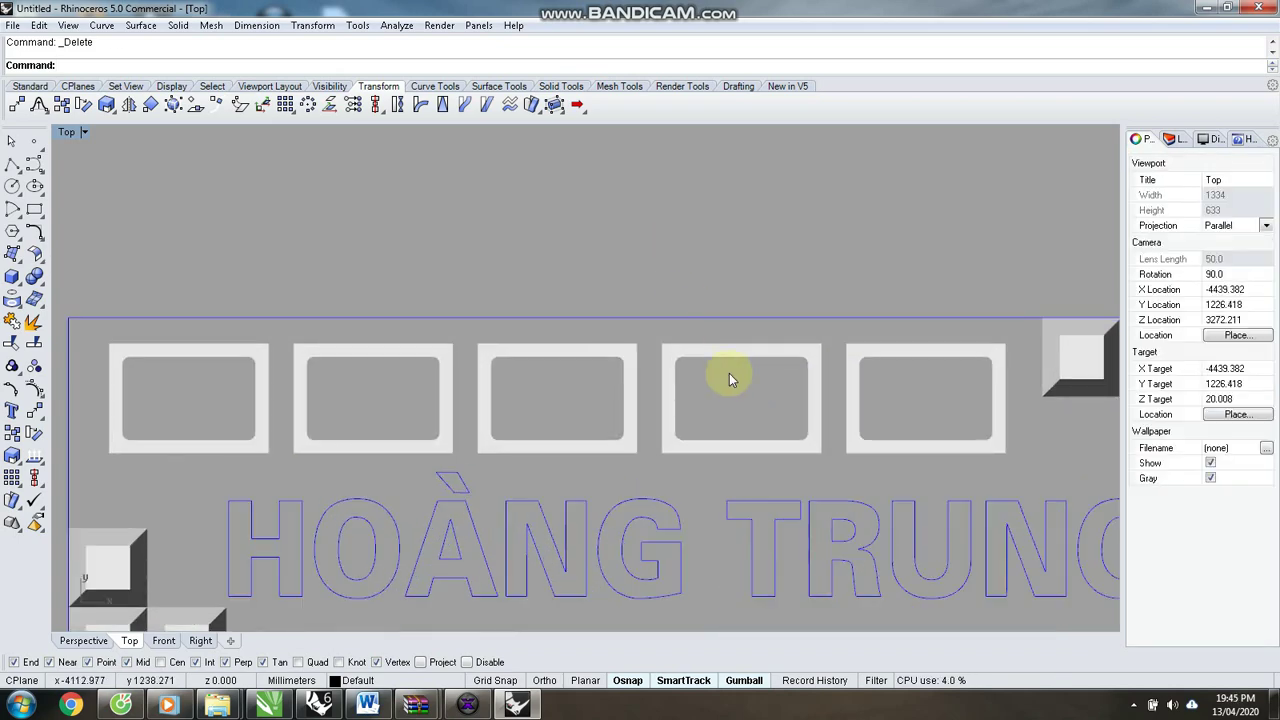
Return to the Perspective view and undo the outline deletions, the grouping and the joins of the picture frames.
{"action": "key", "text": "ctrl+F4"}
{"action": "scroll", "coordinate": [585, 388], "scroll_direction": "up", "scroll_amount": 4}
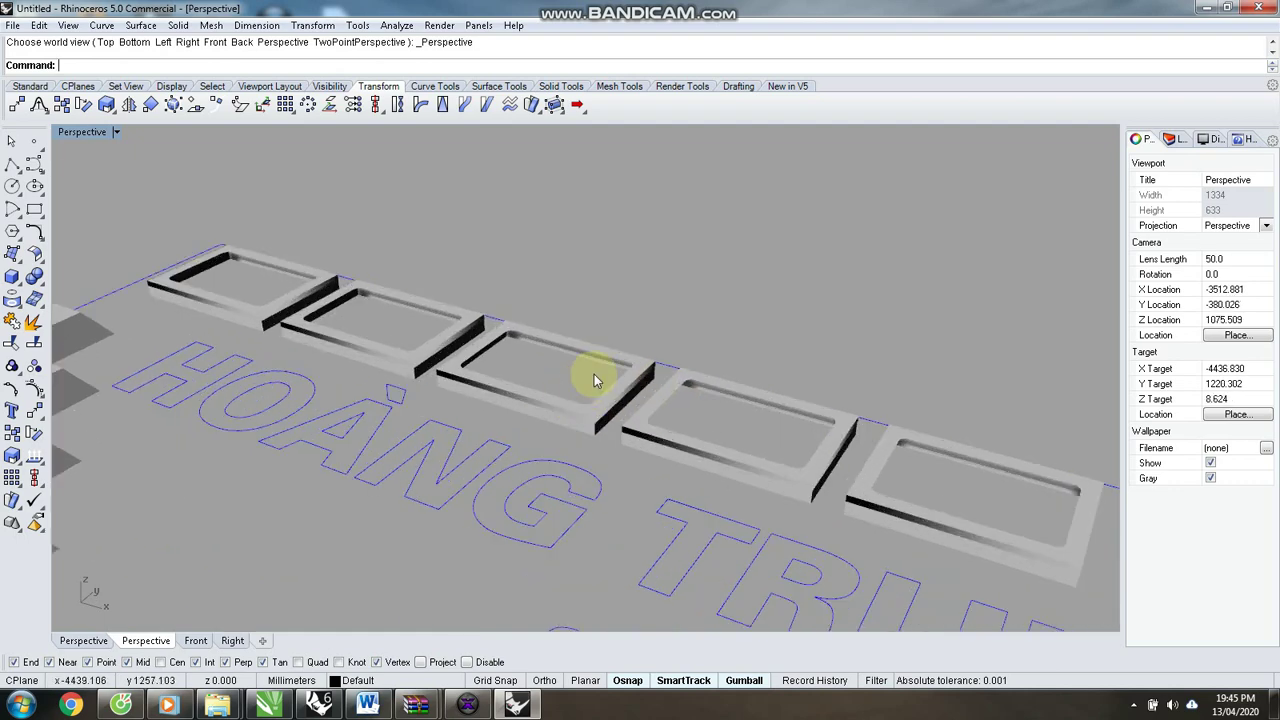
{"action": "key", "text": "ctrl+z"}
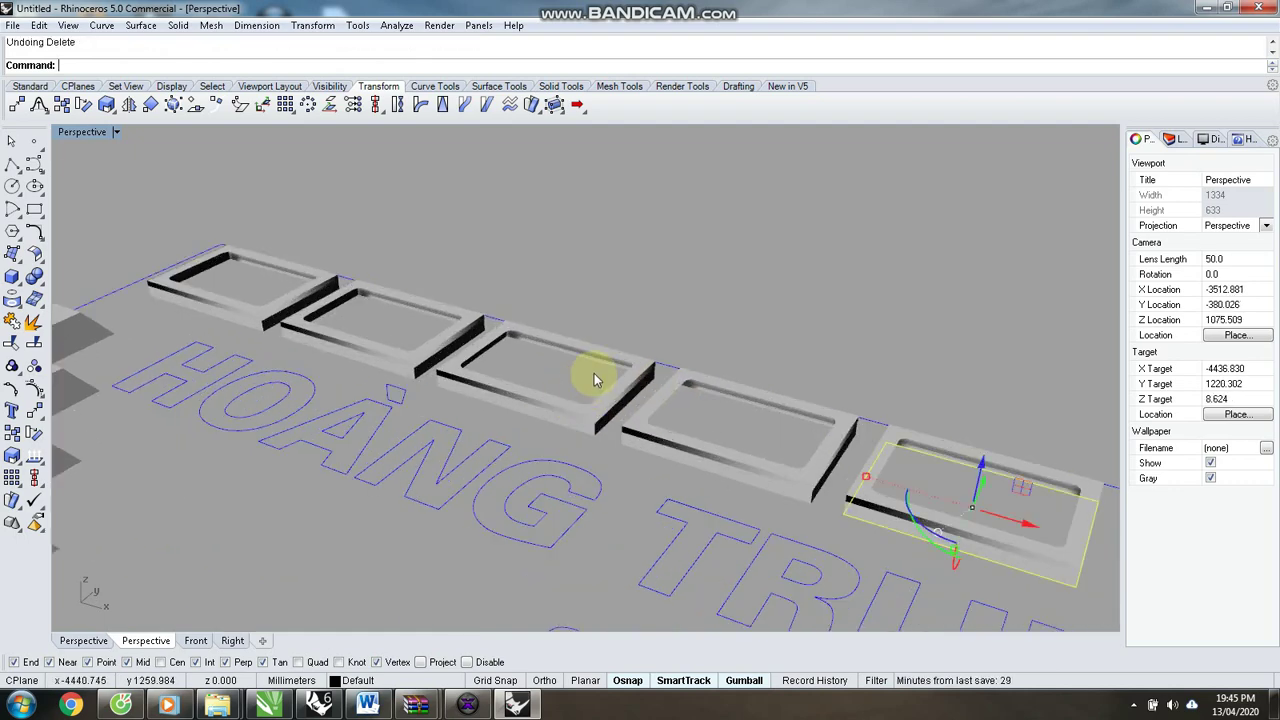
{"action": "key", "text": "ctrl+z"}
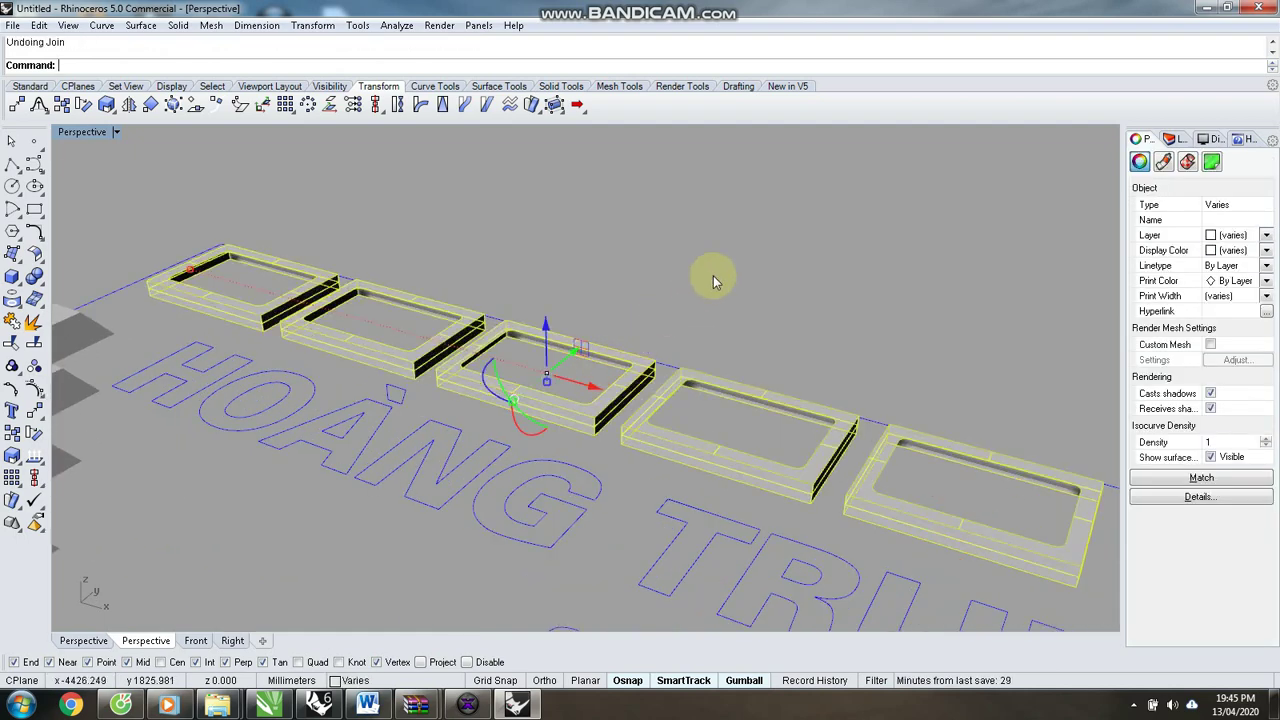
{"action": "key", "text": "Escape"}
{"action": "key", "text": "ctrl+z"}
{"action": "key", "text": "Escape"}
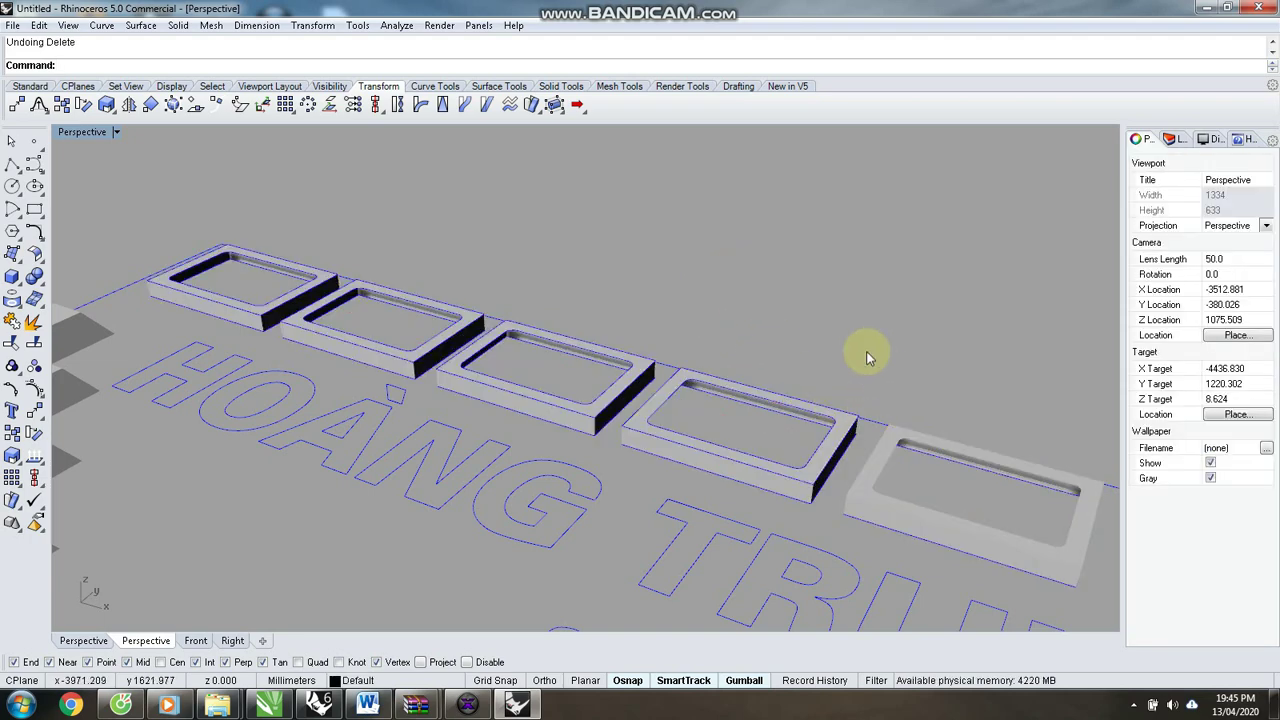
Group the top surface and side walls of the rightmost picture frame, beside the corner blocks.
{"action": "scroll", "coordinate": [783, 306], "scroll_direction": "down", "scroll_amount": 5}
{"action": "scroll", "coordinate": [909, 371], "scroll_direction": "up", "scroll_amount": 5}
{"action": "left_click", "coordinate": [911, 376]}
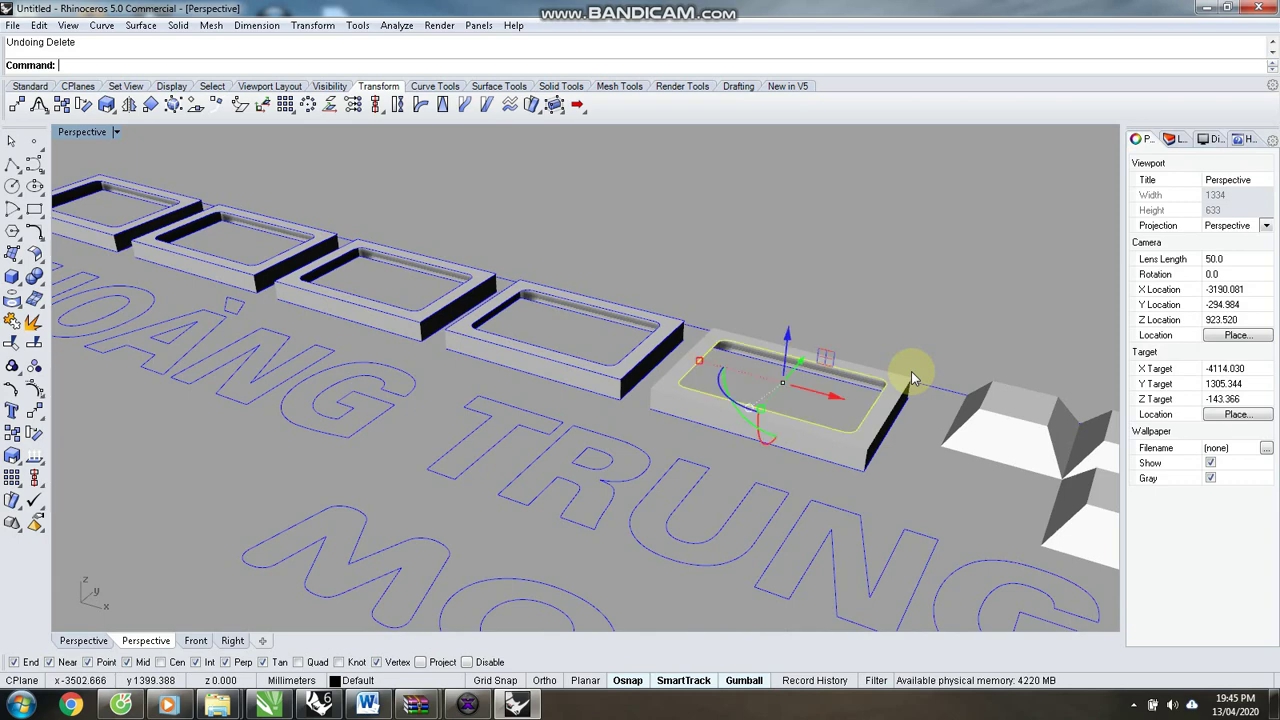
{"action": "key", "text": "Escape"}
{"action": "scroll", "coordinate": [686, 391], "scroll_direction": "up", "scroll_amount": 5}
{"action": "left_click", "coordinate": [676, 407]}
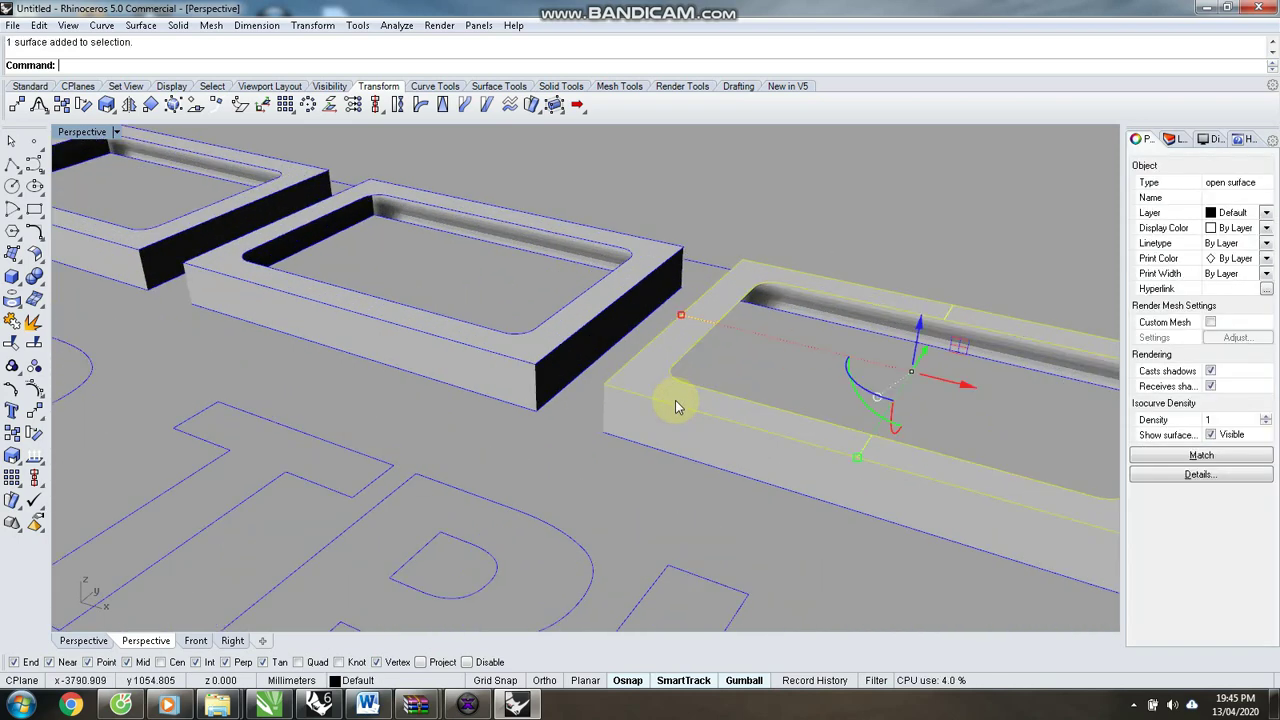
{"action": "left_click", "coordinate": [666, 420], "text": "shift"}
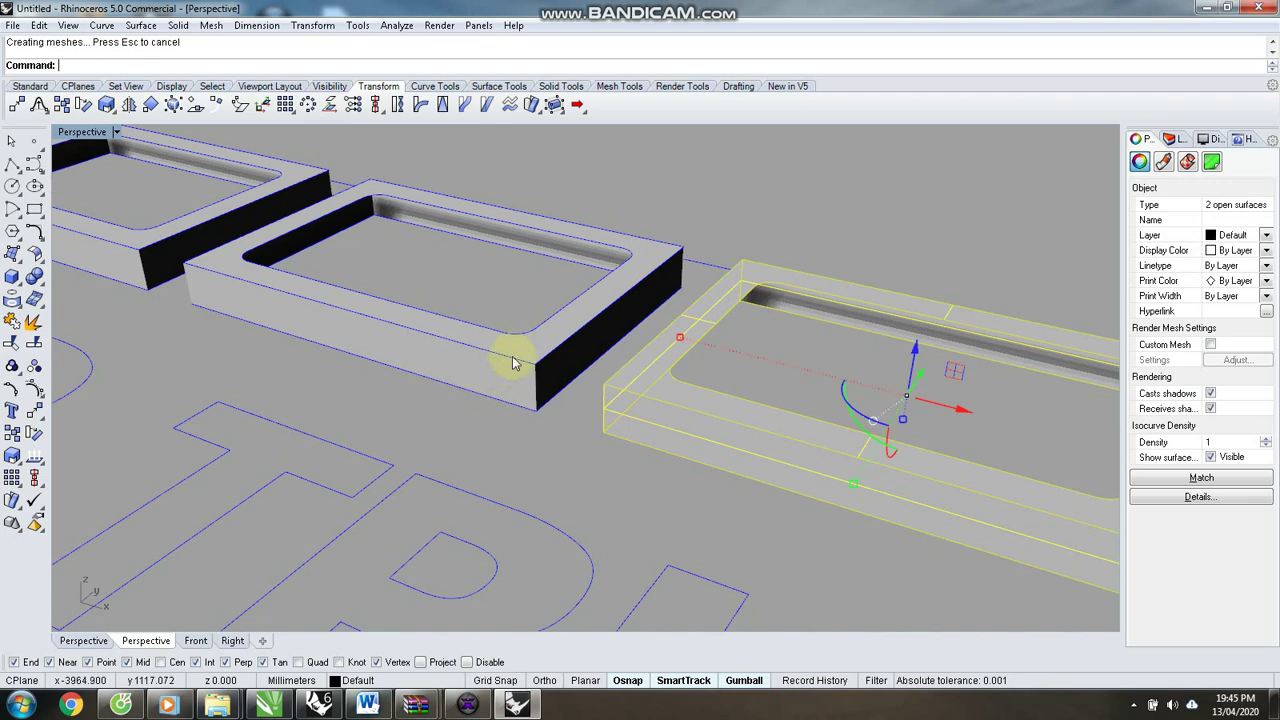
Delete the outer outline curves of the fourth picture frame from the left end of the row.
{"action": "left_click", "coordinate": [512, 363]}
{"action": "left_click", "coordinate": [558, 398]}
{"action": "key", "text": "Delete"}
{"action": "left_click", "coordinate": [651, 451]}
{"action": "key", "text": "Delete"}
Delete the outer outline curves of the middle picture frame.
{"action": "left_click", "coordinate": [533, 418]}
{"action": "left_click", "coordinate": [553, 443]}
{"action": "scroll", "coordinate": [449, 383], "scroll_direction": "down", "scroll_amount": 5}
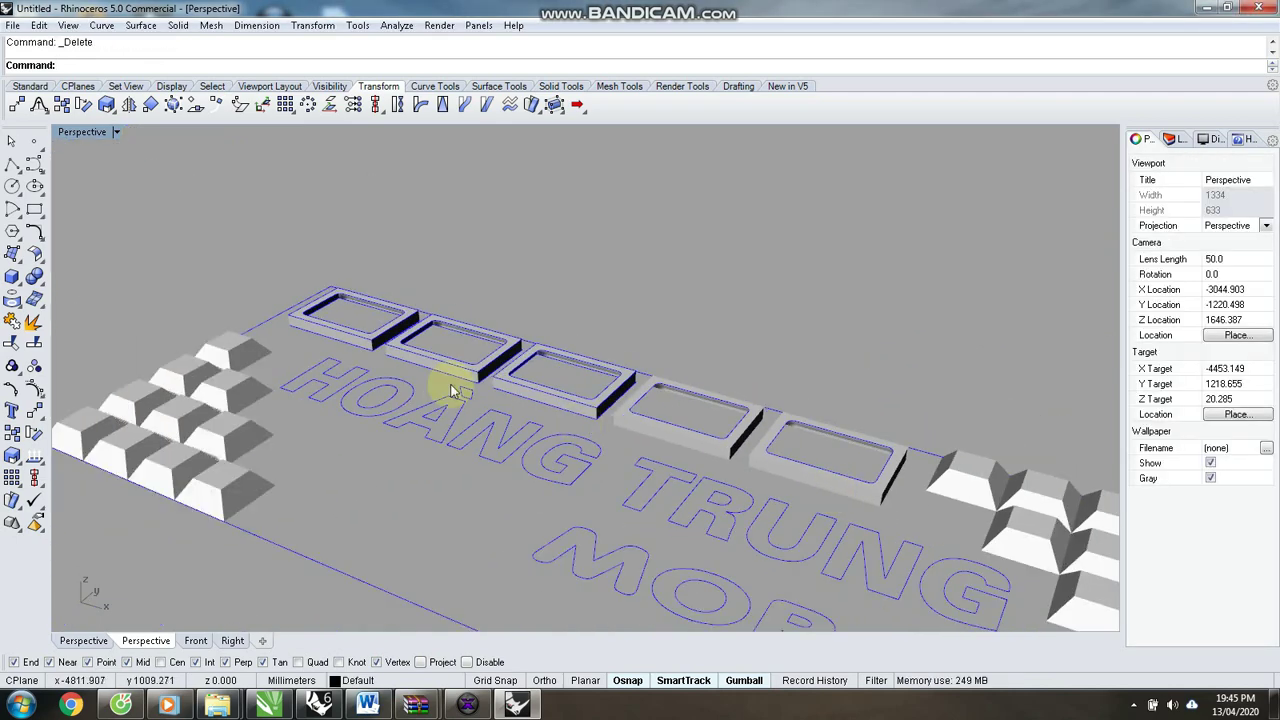
{"action": "scroll", "coordinate": [551, 371], "scroll_direction": "up", "scroll_amount": 4}
{"action": "key", "text": "Delete"}
{"action": "left_click", "coordinate": [543, 400]}
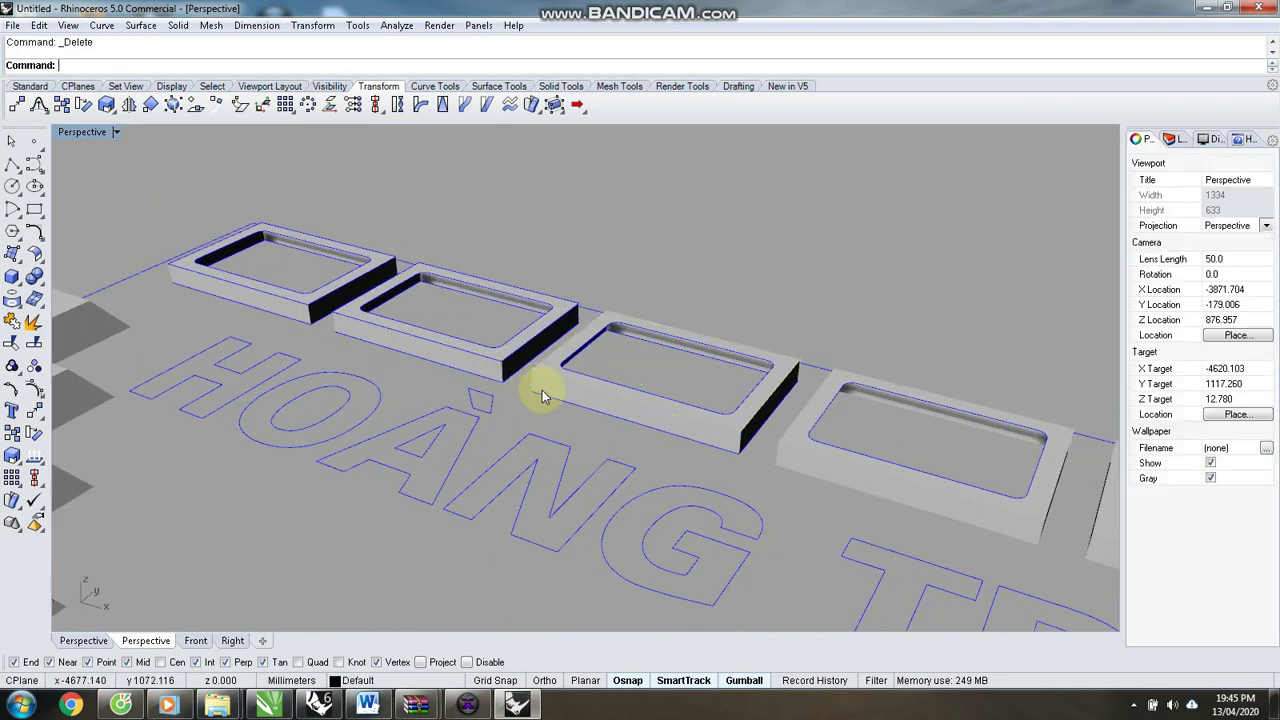
{"action": "key", "text": "Delete"}
Delete the outer outline curves of the second picture frame from the left end of the row.
{"action": "left_click", "coordinate": [468, 360]}
{"action": "key", "text": "Delete"}
{"action": "left_click", "coordinate": [387, 358]}
{"action": "left_click", "coordinate": [443, 394]}
{"action": "key", "text": "Delete"}
Delete the outer outline curves of the leftmost picture frame.
{"action": "left_click", "coordinate": [291, 323]}
{"action": "left_click", "coordinate": [296, 327]}
{"action": "left_click", "coordinate": [341, 365]}
{"action": "key", "text": "Delete"}
{"action": "left_click", "coordinate": [297, 310]}
{"action": "left_click", "coordinate": [341, 349]}
{"action": "key", "text": "Delete"}
Group the top surfaces and side walls of the two leftmost picture frames together.
{"action": "left_click", "coordinate": [290, 305]}
{"action": "left_click", "coordinate": [349, 343]}
{"action": "scroll", "coordinate": [274, 306], "scroll_direction": "up", "scroll_amount": 4}
{"action": "left_click", "coordinate": [306, 322], "text": "shift"}
{"action": "left_click", "coordinate": [405, 353], "text": "shift"}
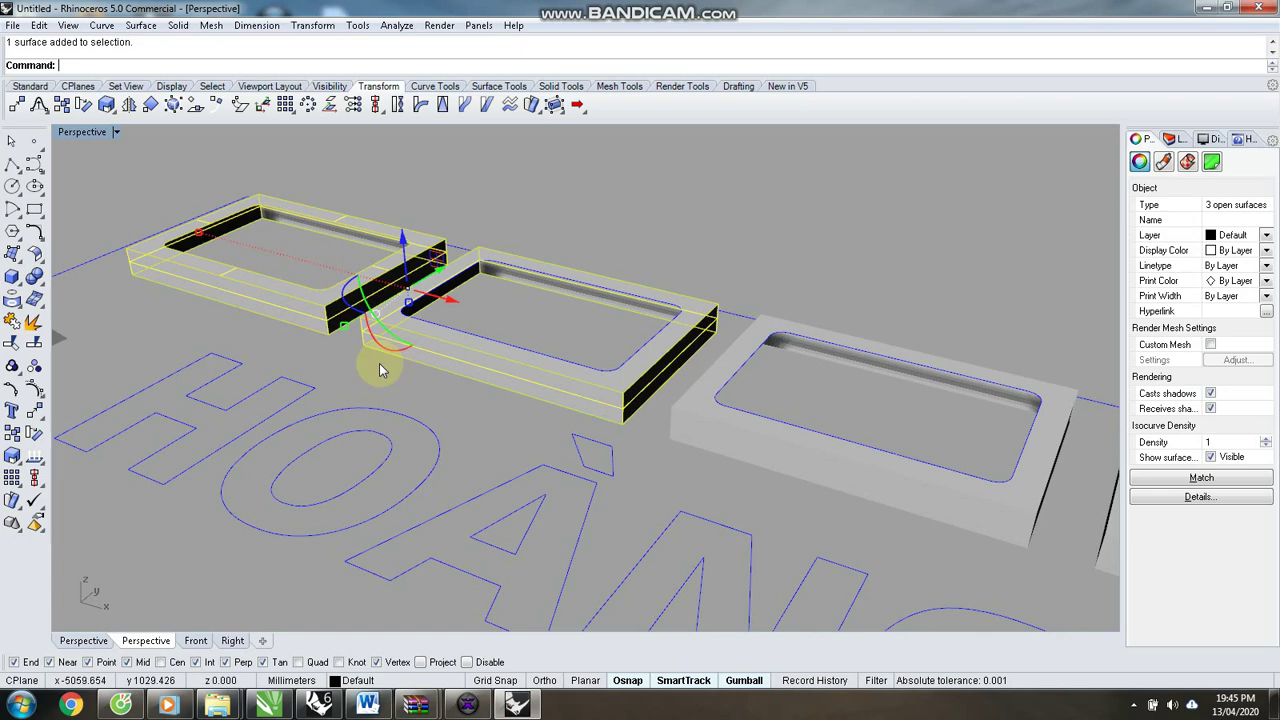
{"action": "left_click", "coordinate": [618, 382]}
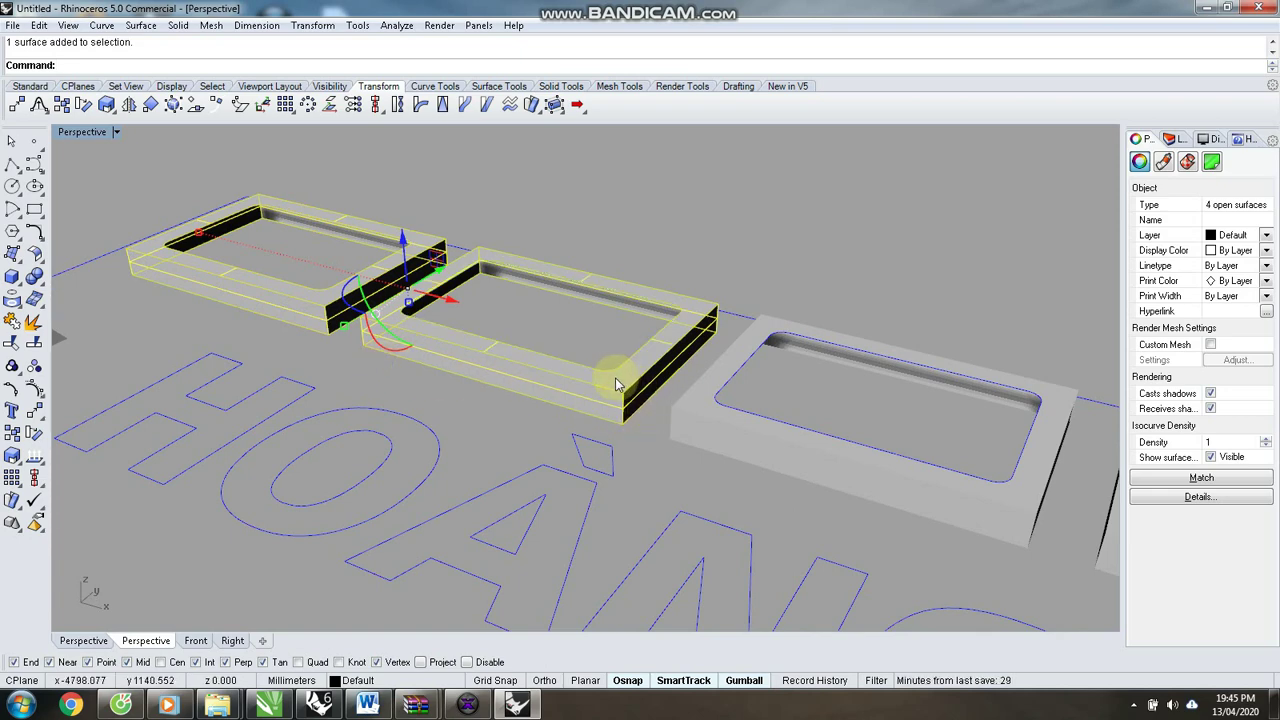
Group the top surface and side walls of the middle picture frame, and separately those of the fourth frame.
{"action": "left_click", "coordinate": [709, 409]}
{"action": "left_click", "coordinate": [697, 438], "text": "shift"}
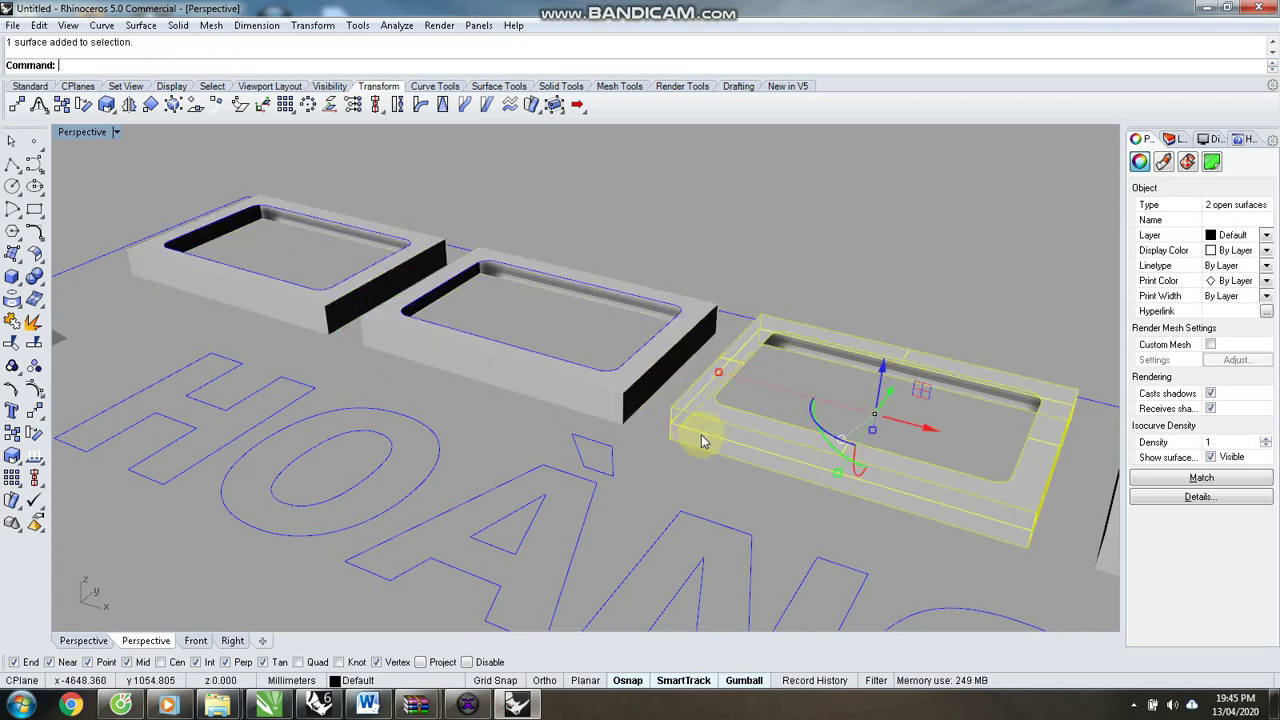
{"action": "scroll", "coordinate": [576, 390], "scroll_direction": "down", "scroll_amount": 6}
{"action": "scroll", "coordinate": [716, 442], "scroll_direction": "up", "scroll_amount": 4}
{"action": "left_click", "coordinate": [892, 490]}
{"action": "left_click", "coordinate": [893, 495], "text": "shift"}
{"action": "scroll", "coordinate": [640, 415], "scroll_direction": "down", "scroll_amount": 5}
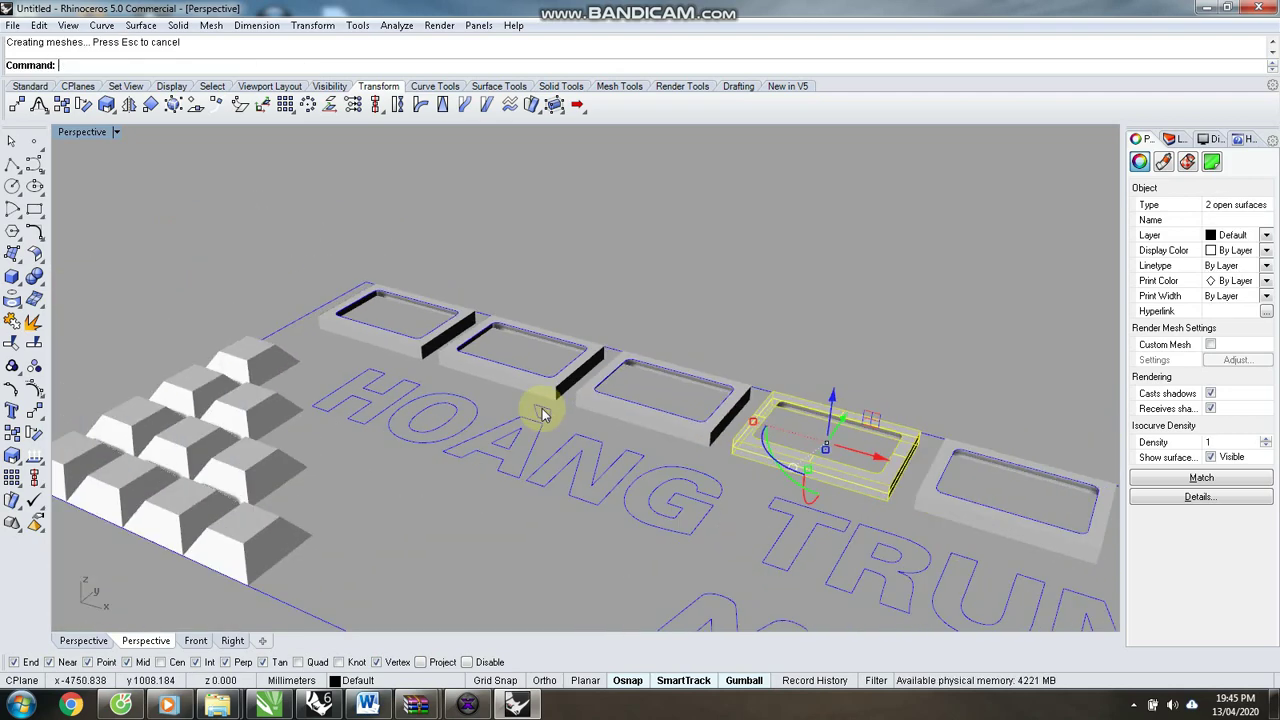
Group the top surfaces and side walls of all five picture frames into a single group.
{"action": "scroll", "coordinate": [920, 505], "scroll_direction": "up", "scroll_amount": 6}
{"action": "left_click", "coordinate": [856, 512]}
{"action": "left_click", "coordinate": [862, 515], "text": "ctrl"}
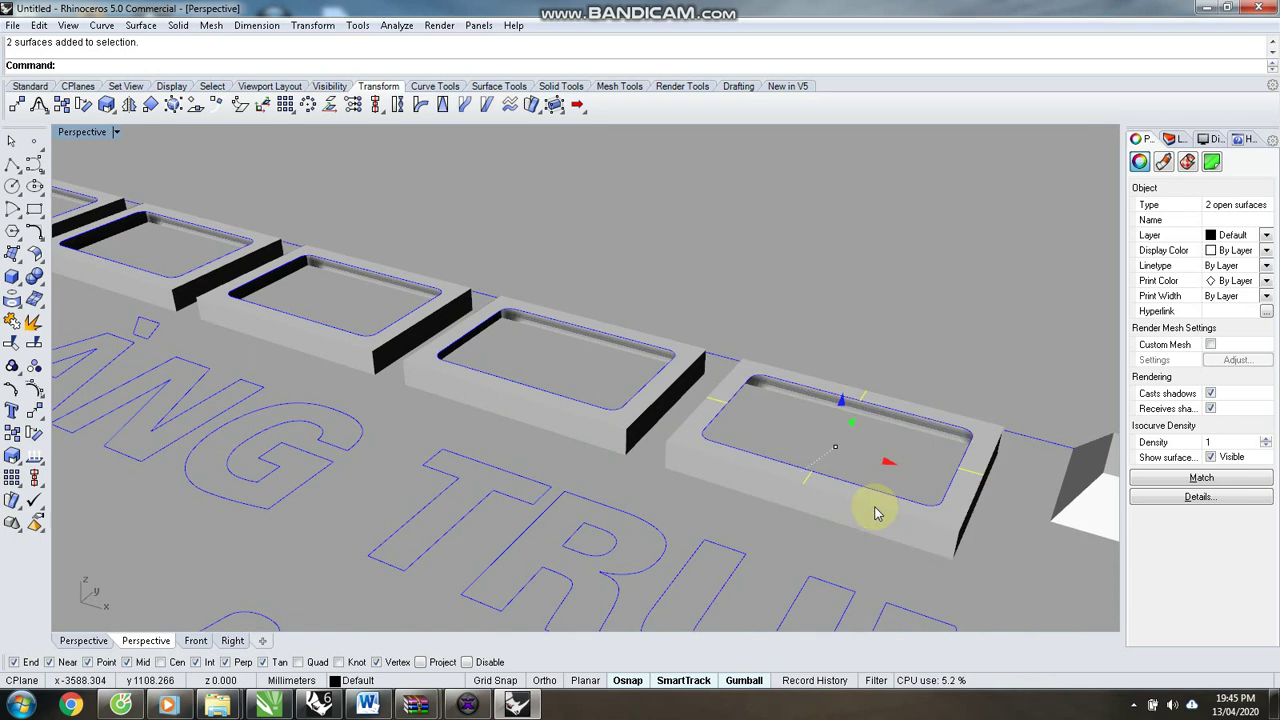
{"action": "left_click", "coordinate": [841, 313]}
{"action": "left_click", "coordinate": [754, 470]}
{"action": "left_click", "coordinate": [753, 472]}
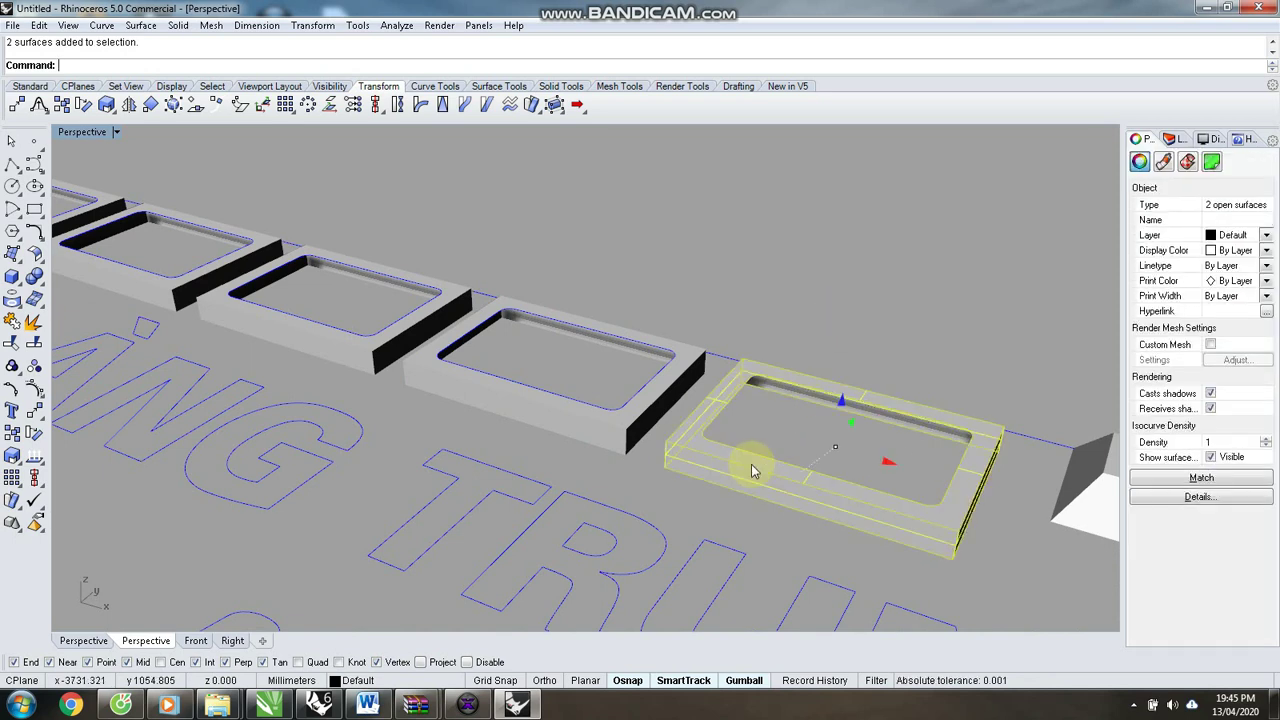
{"action": "left_click", "coordinate": [591, 437], "text": "shift"}
{"action": "left_click", "coordinate": [300, 349], "text": "shift"}
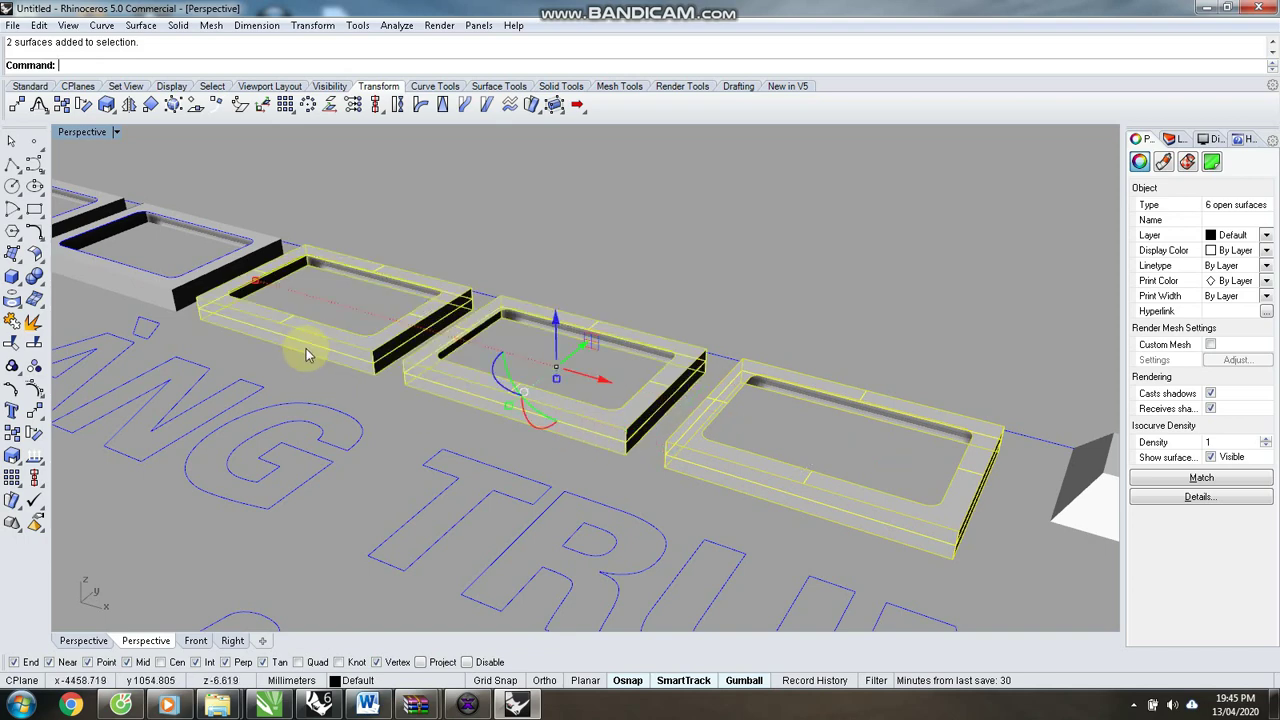
{"action": "right_click_drag", "start_coordinate": [300, 349], "coordinate": [475, 440]}
{"action": "scroll", "coordinate": [329, 355], "scroll_direction": "up", "scroll_amount": 6}
{"action": "left_click", "coordinate": [416, 400], "text": "shift"}
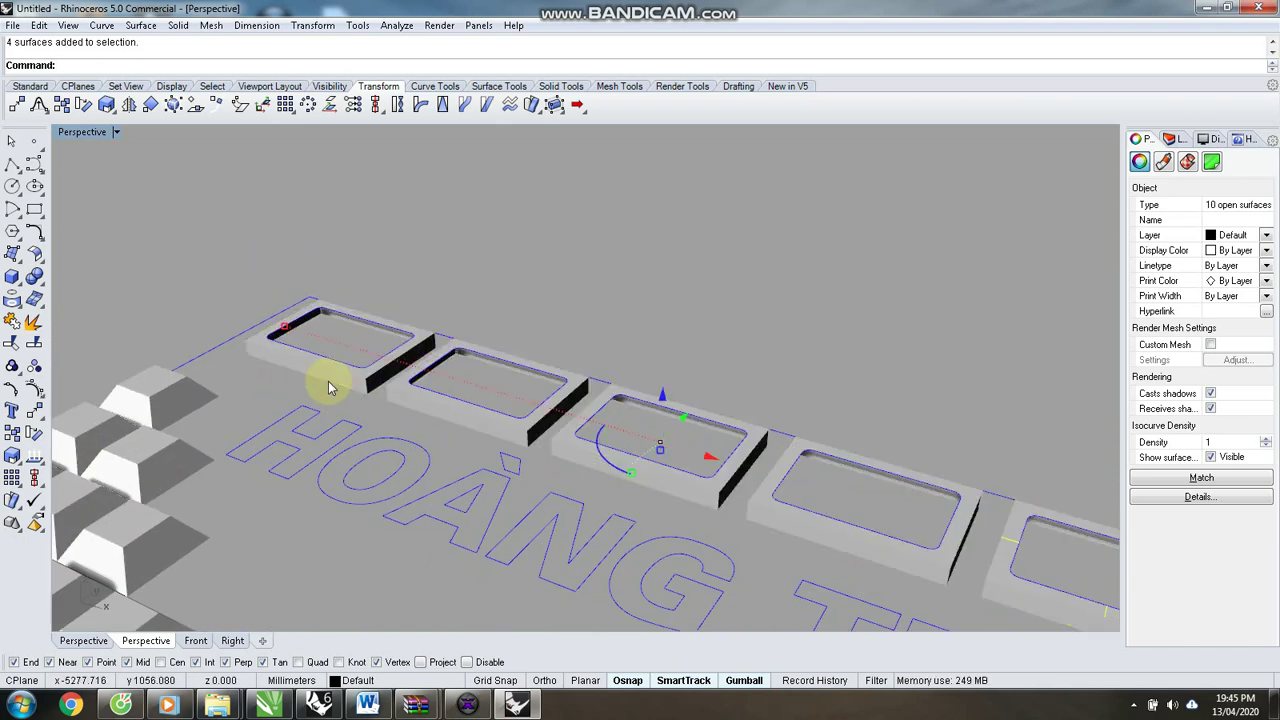
{"action": "scroll", "coordinate": [363, 379], "scroll_direction": "down", "scroll_amount": 3}
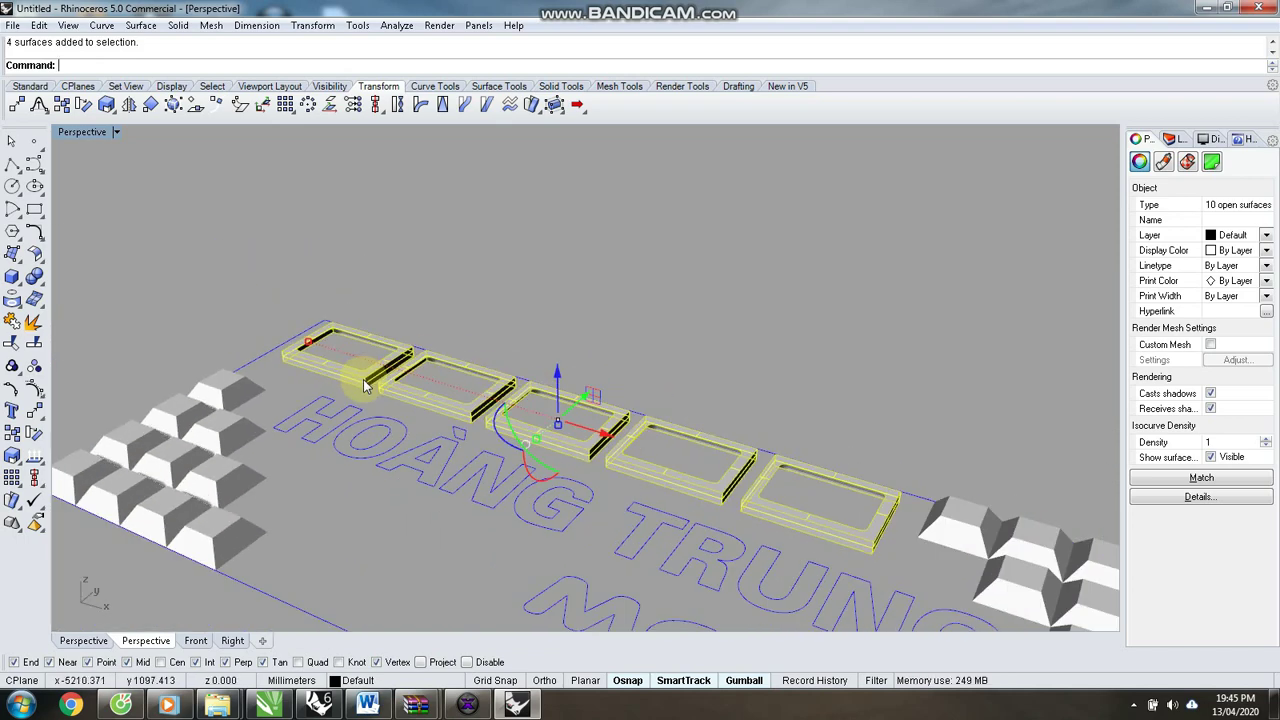
{"action": "key", "text": "ctrl+g"}
{"action": "left_click", "coordinate": [580, 250]}
Extrude the HOÀNG TRUNG lettering curves straight up by 60 mm with the Solid option set to Yes.
{"action": "key", "text": "ctrl+F1"}
{"action": "scroll", "coordinate": [646, 258], "scroll_direction": "down", "scroll_amount": 2}
{"action": "scroll", "coordinate": [574, 279], "scroll_direction": "down", "scroll_amount": 8}
{"action": "scroll", "coordinate": [650, 320], "scroll_direction": "up", "scroll_amount": 10}
{"action": "scroll", "coordinate": [683, 434], "scroll_direction": "down", "scroll_amount": 4}
{"action": "scroll", "coordinate": [462, 374], "scroll_direction": "up", "scroll_amount": 4}
{"action": "left_click_drag", "start_coordinate": [168, 368], "coordinate": [904, 492]}
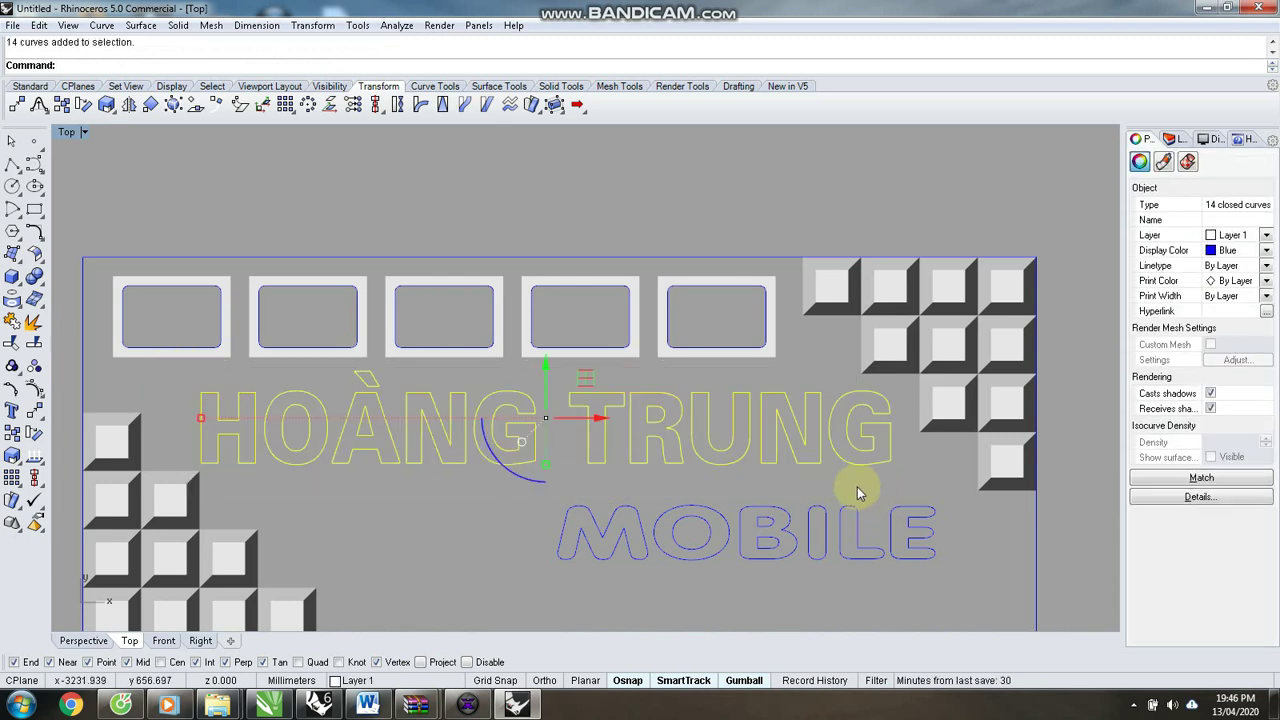
{"action": "key", "text": "ctrl+F4"}
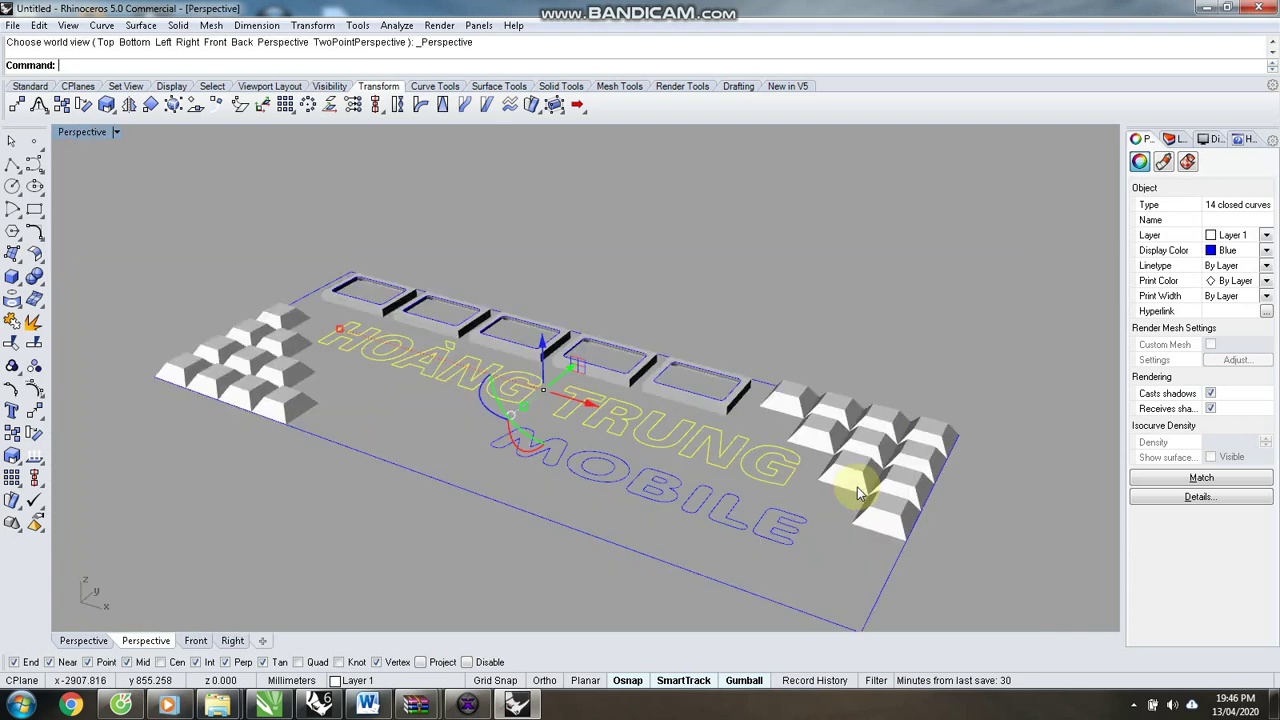
{"action": "scroll", "coordinate": [532, 393], "scroll_direction": "up", "scroll_amount": 4}
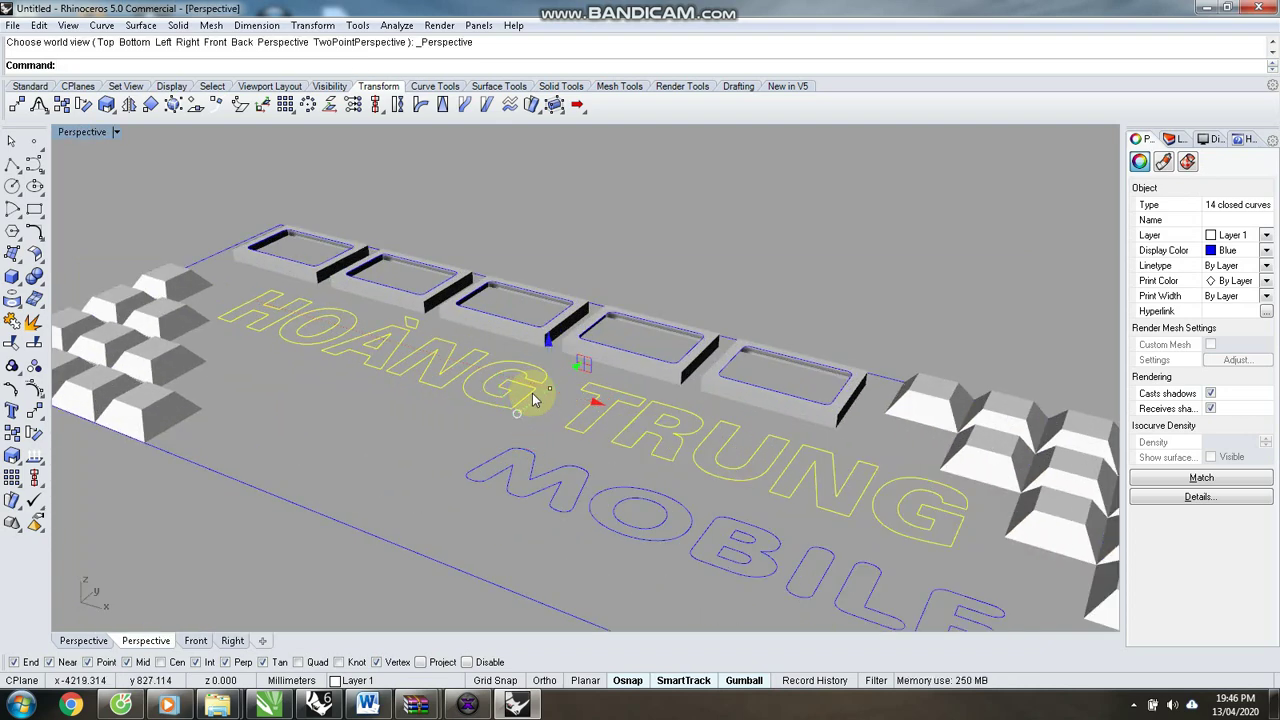
{"action": "left_click", "coordinate": [17, 262]}
{"action": "left_click_drag", "start_coordinate": [80, 250], "coordinate": [770, 182]}
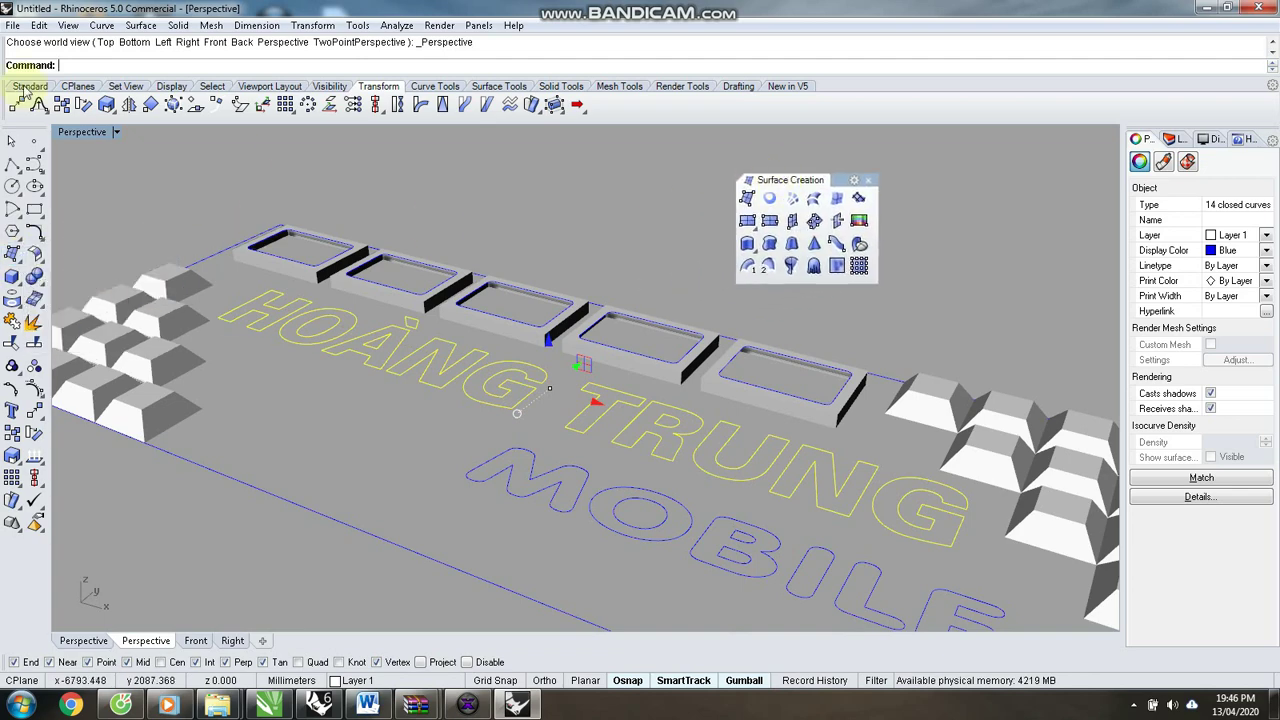
{"action": "left_click", "coordinate": [747, 244]}
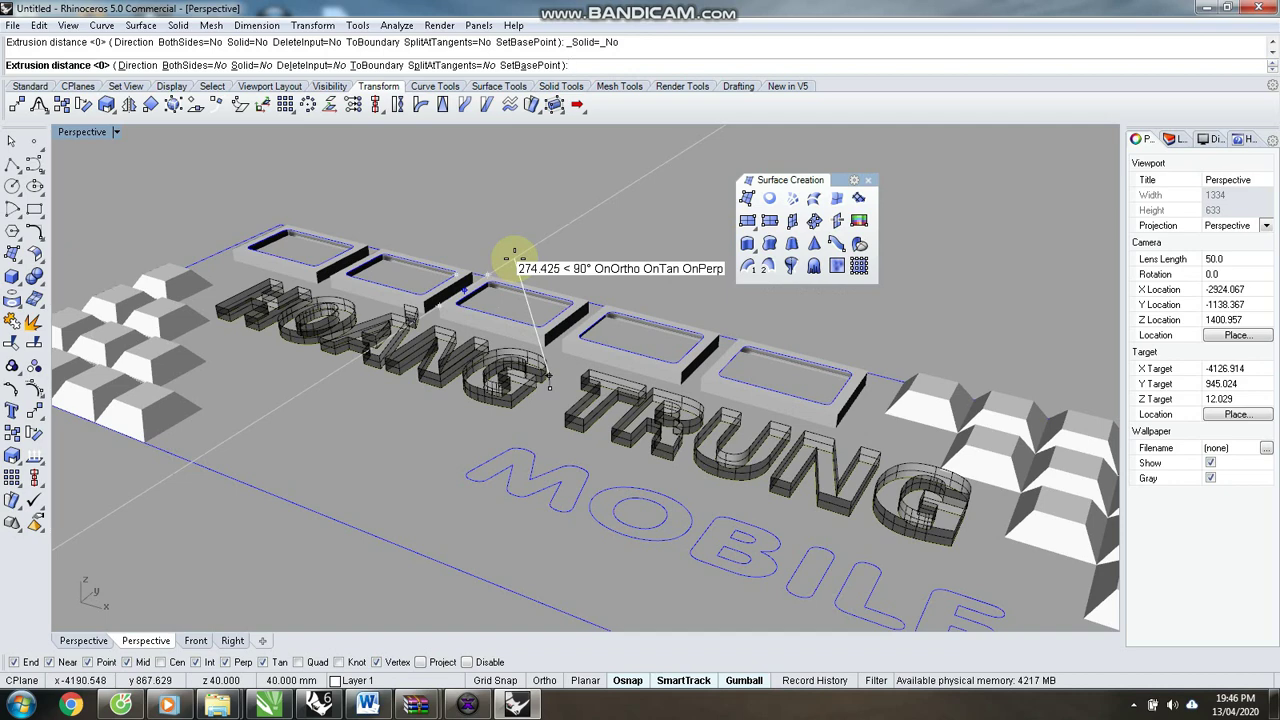
{"action": "type", "text": "S"}
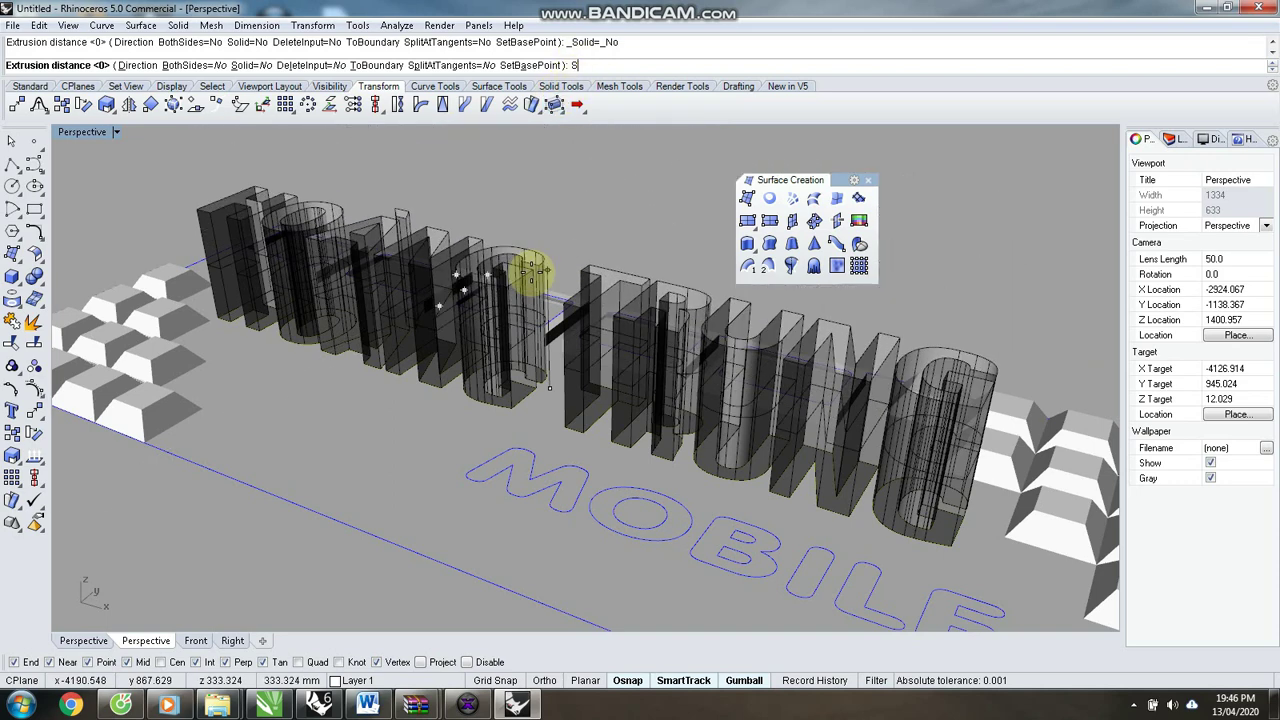
{"action": "key", "text": "Return"}
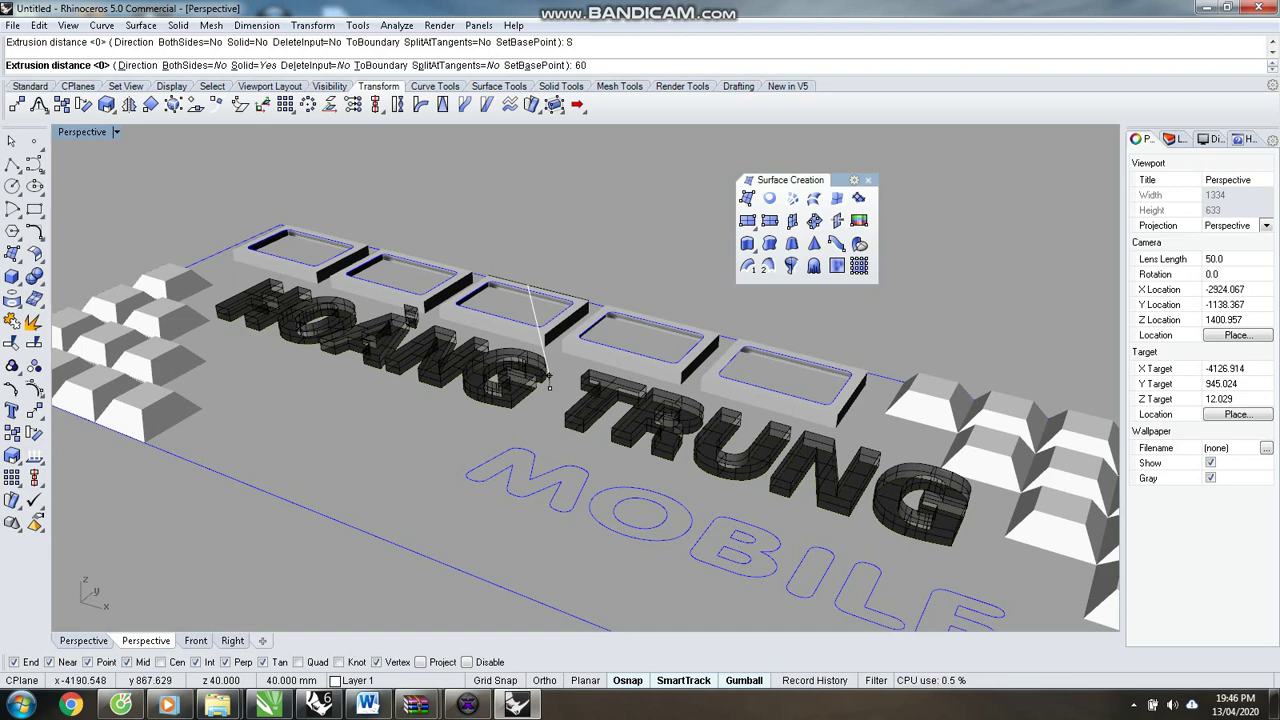
{"action": "key", "text": "Return"}
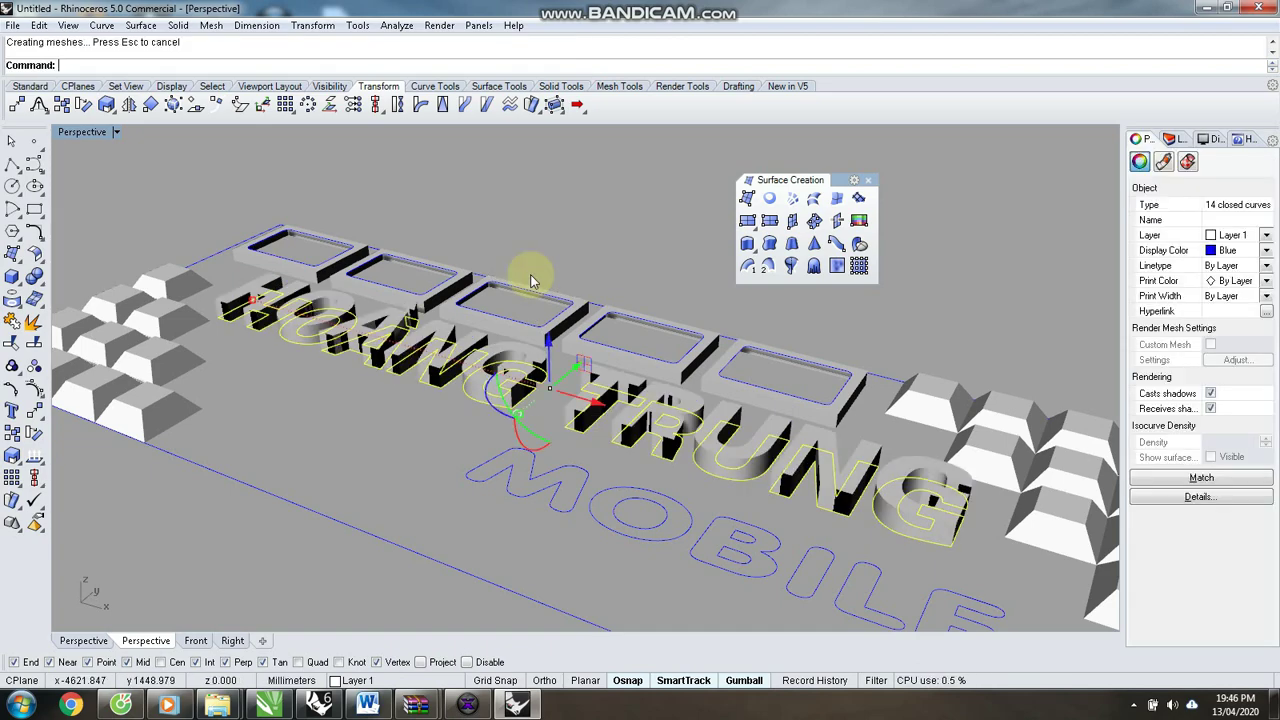
{"action": "left_click", "coordinate": [594, 180]}
Examine the extruded HOÀNG TRUNG letters up close, checking their top faces and side walls.
{"action": "right_click_drag", "start_coordinate": [470, 290], "coordinate": [553, 432]}
{"action": "scroll", "coordinate": [585, 517], "scroll_direction": "up", "scroll_amount": 8}
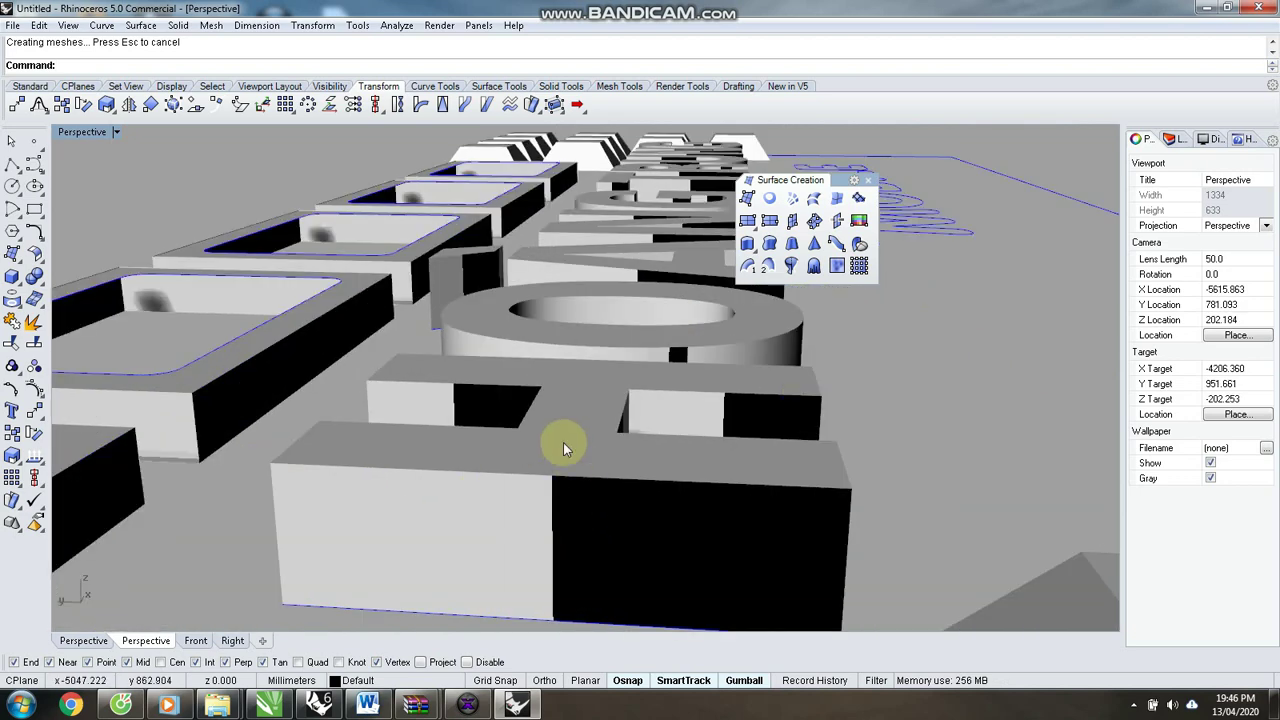
{"action": "scroll", "coordinate": [610, 470], "scroll_direction": "down", "scroll_amount": 10}
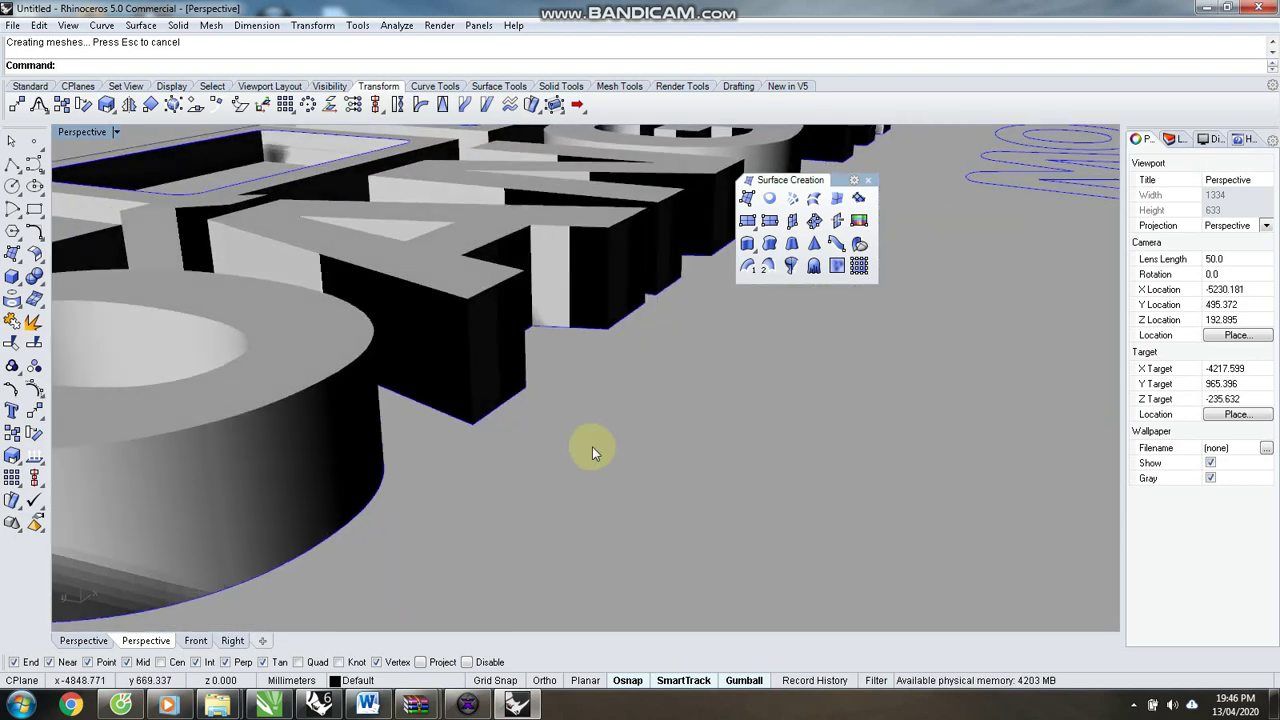
Extrude the MOBILE text curves 30 mm with the Solid option turned on.
{"action": "left_click", "coordinate": [484, 366]}
{"action": "left_click", "coordinate": [568, 392]}
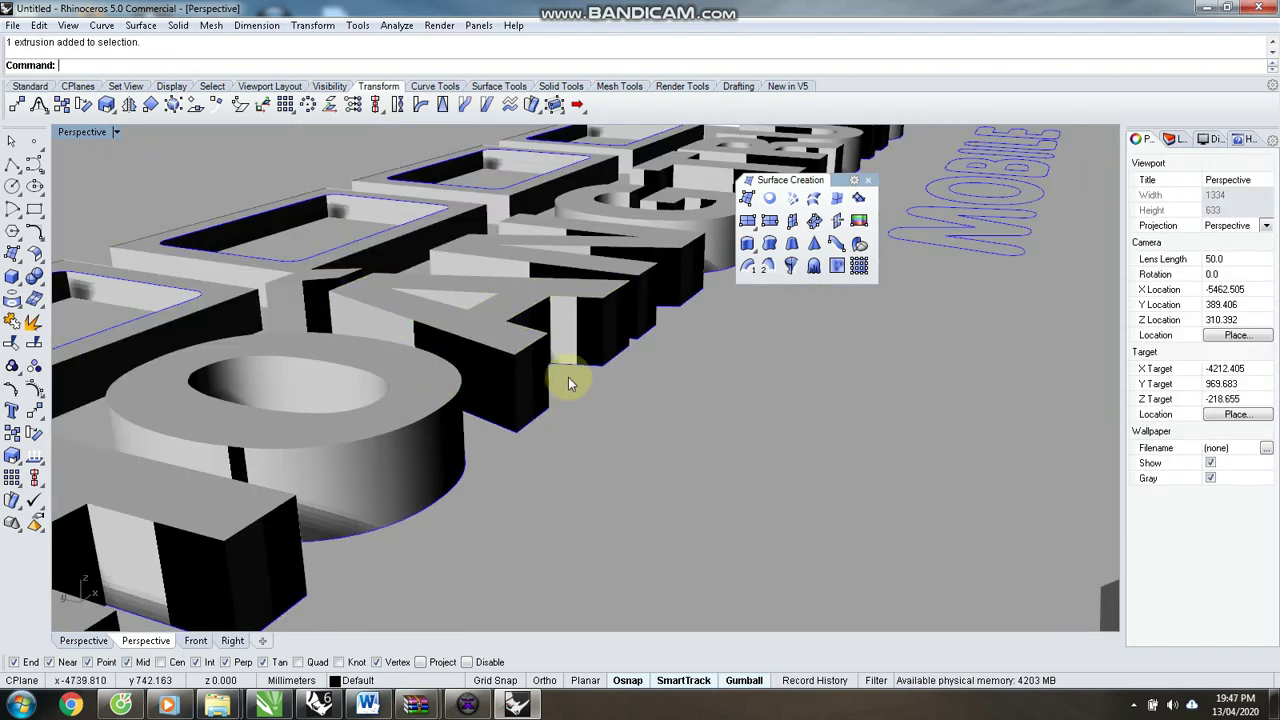
{"action": "scroll", "coordinate": [445, 443], "scroll_direction": "down", "scroll_amount": 10}
{"action": "right_click_drag", "start_coordinate": [516, 392], "coordinate": [560, 364]}
{"action": "scroll", "coordinate": [533, 369], "scroll_direction": "up", "scroll_amount": 6}
{"action": "scroll", "coordinate": [607, 429], "scroll_direction": "down", "scroll_amount": 6}
{"action": "left_click_drag", "start_coordinate": [498, 478], "coordinate": [953, 422]}
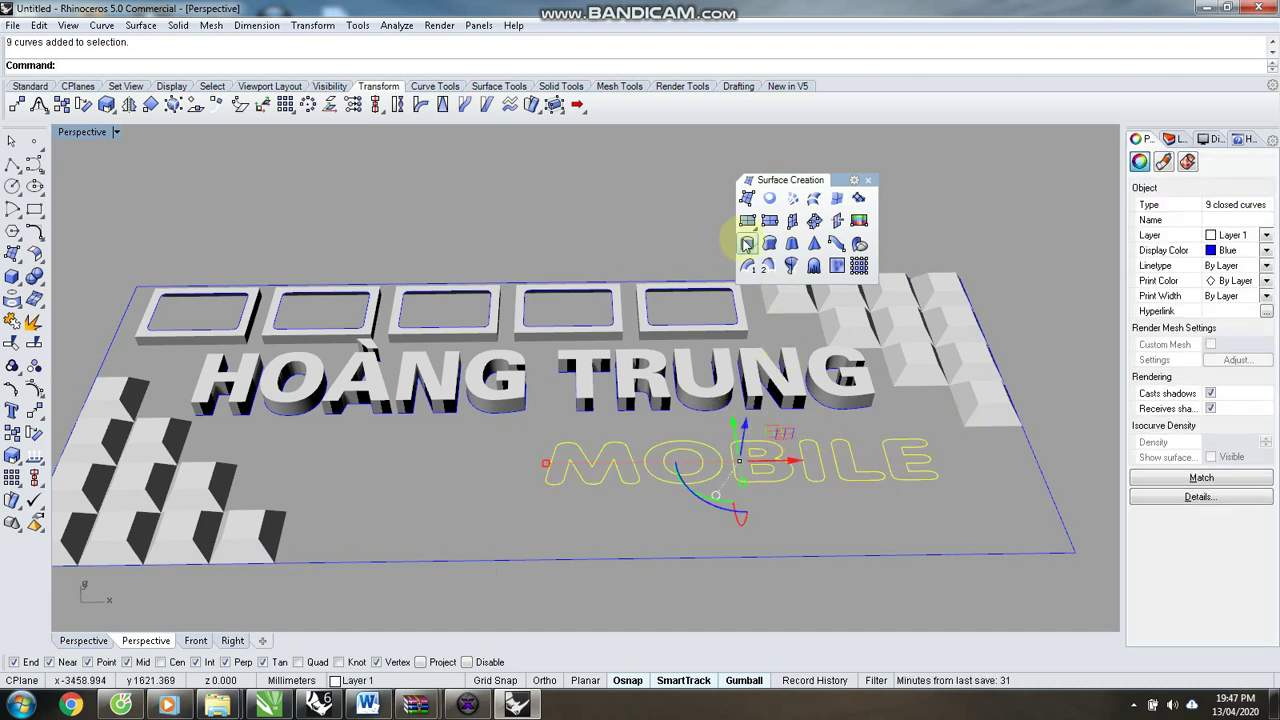
{"action": "left_click", "coordinate": [747, 243]}
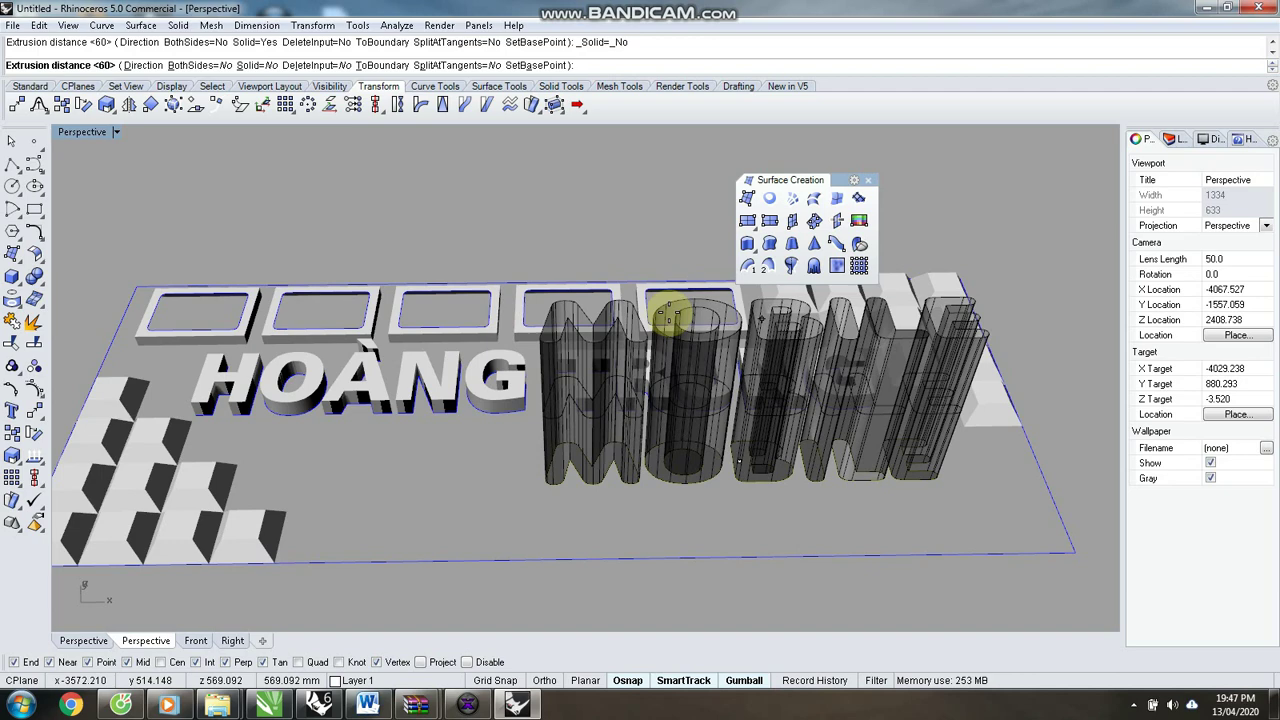
{"action": "type", "text": "S"}
{"action": "key", "text": "Return"}
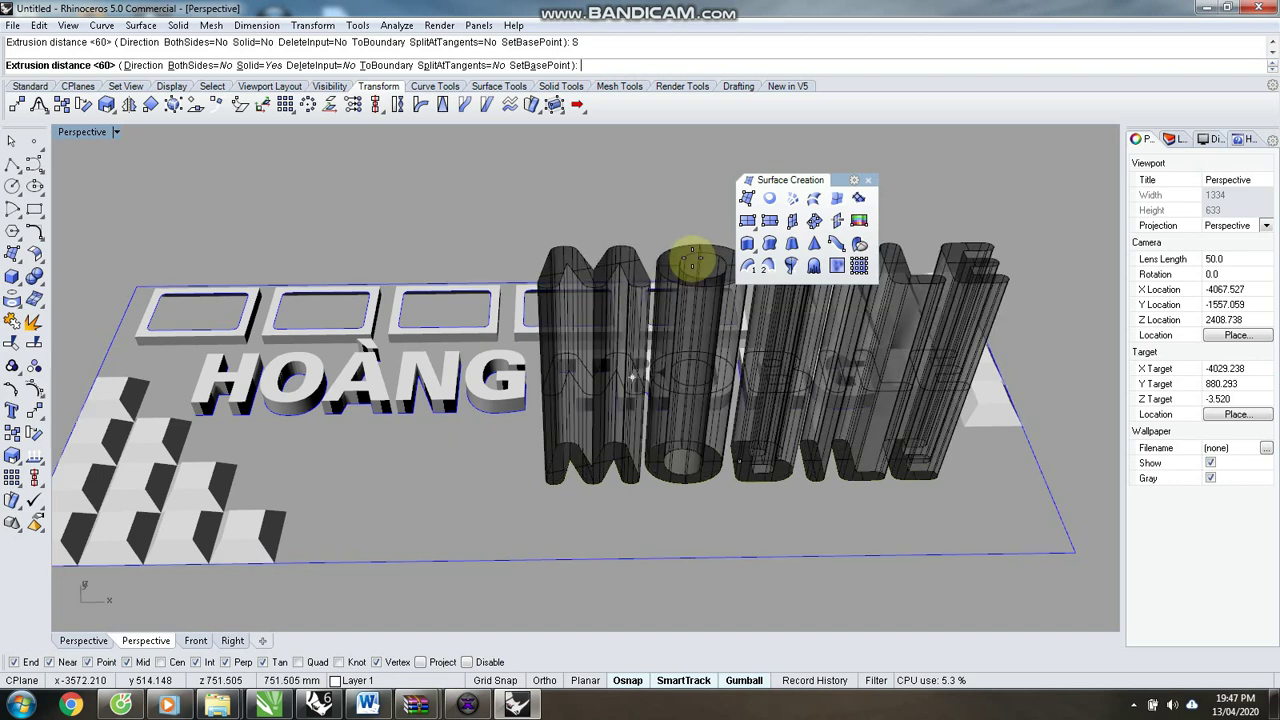
{"action": "type", "text": "30"}
{"action": "key", "text": "Return"}
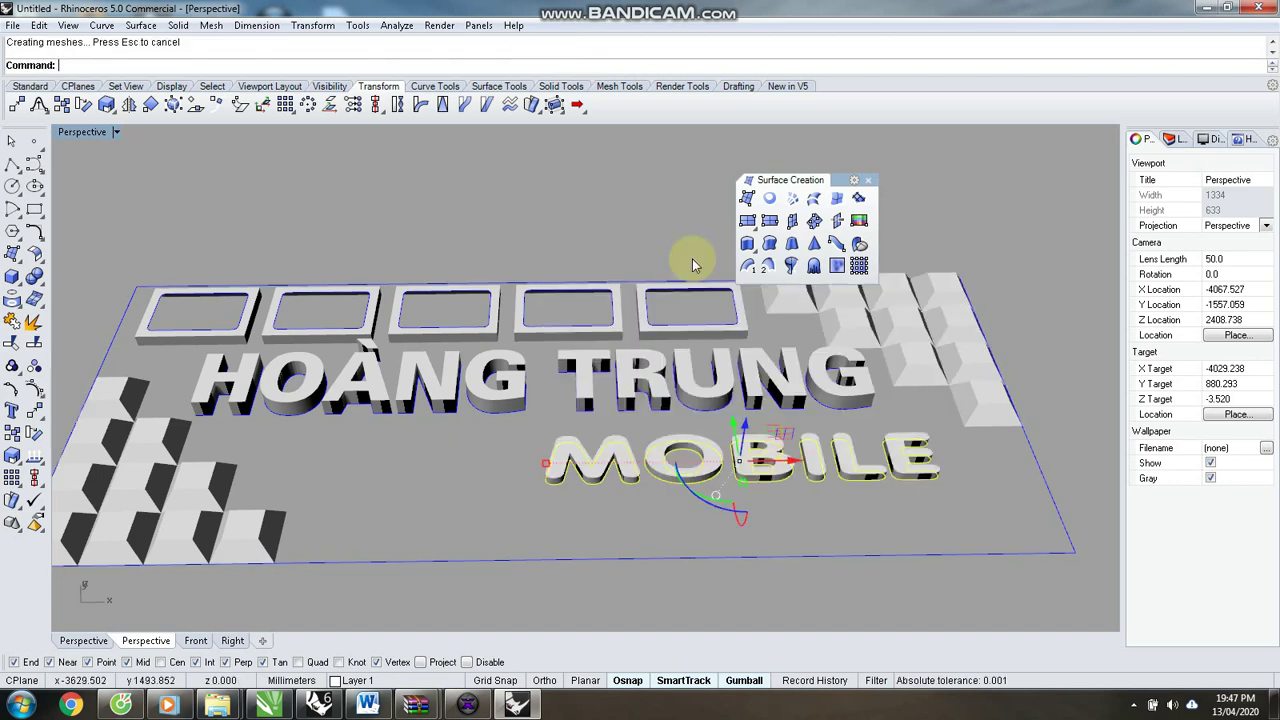
{"action": "key", "text": "Escape"}
{"action": "scroll", "coordinate": [705, 465], "scroll_direction": "up", "scroll_amount": 3}
{"action": "scroll", "coordinate": [705, 465], "scroll_direction": "up", "scroll_amount": 5}
{"action": "scroll", "coordinate": [681, 434], "scroll_direction": "down", "scroll_amount": 3}
{"action": "right_click_drag", "start_coordinate": [681, 434], "coordinate": [709, 477]}
{"action": "scroll", "coordinate": [695, 382], "scroll_direction": "down", "scroll_amount": 6}
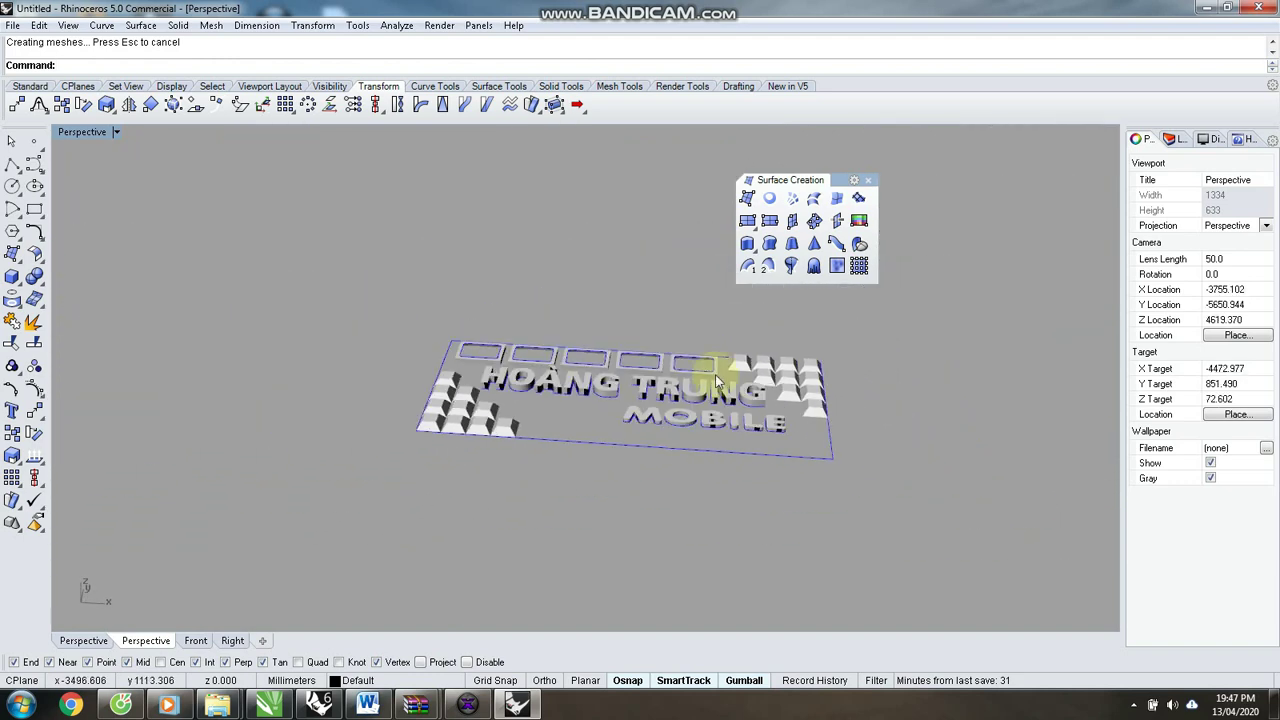
{"action": "left_click_drag", "start_coordinate": [687, 382], "coordinate": [726, 472]}
{"action": "type", "text": "z"}
{"action": "left_click", "coordinate": [814, 527]}
{"action": "key", "text": "Escape"}
{"action": "key", "text": "ctrl+z"}
{"action": "left_click", "coordinate": [822, 516]}
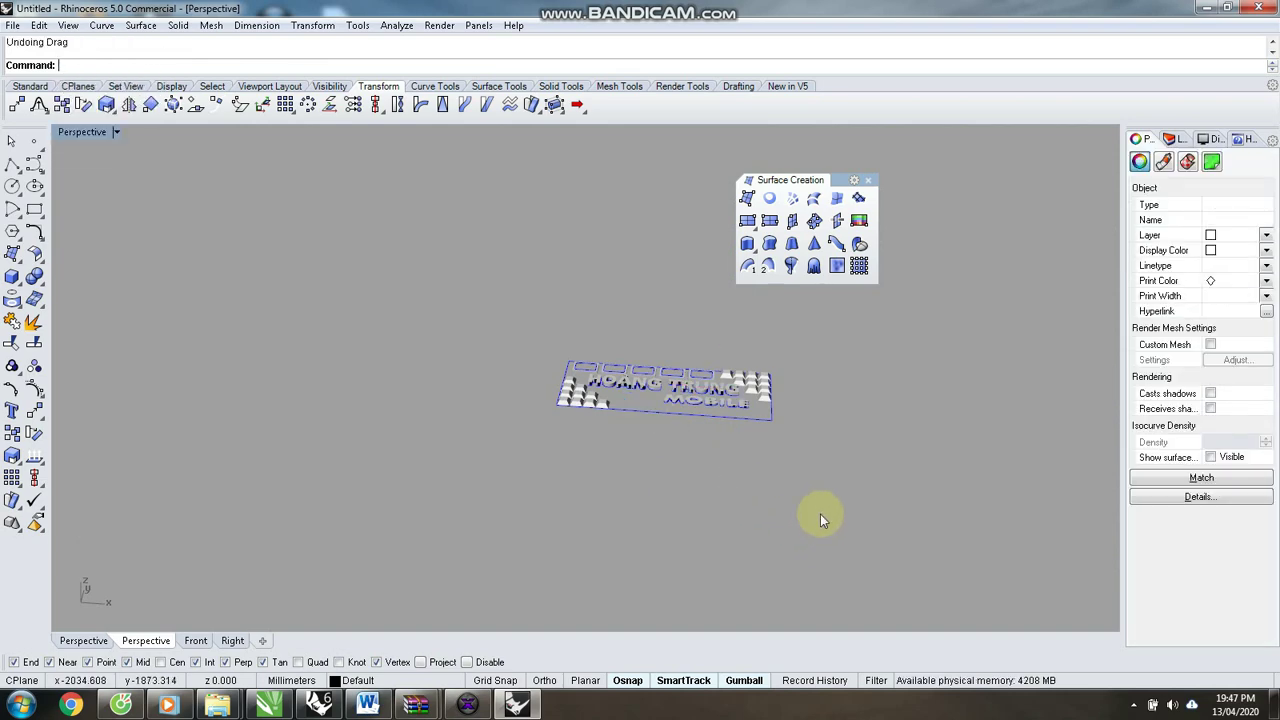
Examine the sign layout in the Top view and again in the Perspective view.
{"action": "scroll", "coordinate": [710, 398], "scroll_direction": "up", "scroll_amount": 8}
{"action": "key", "text": "ctrl+F1"}
{"action": "scroll", "coordinate": [659, 414], "scroll_direction": "down", "scroll_amount": 10}
{"action": "right_click_drag", "start_coordinate": [683, 449], "coordinate": [643, 434]}
{"action": "scroll", "coordinate": [557, 390], "scroll_direction": "up", "scroll_amount": 4}
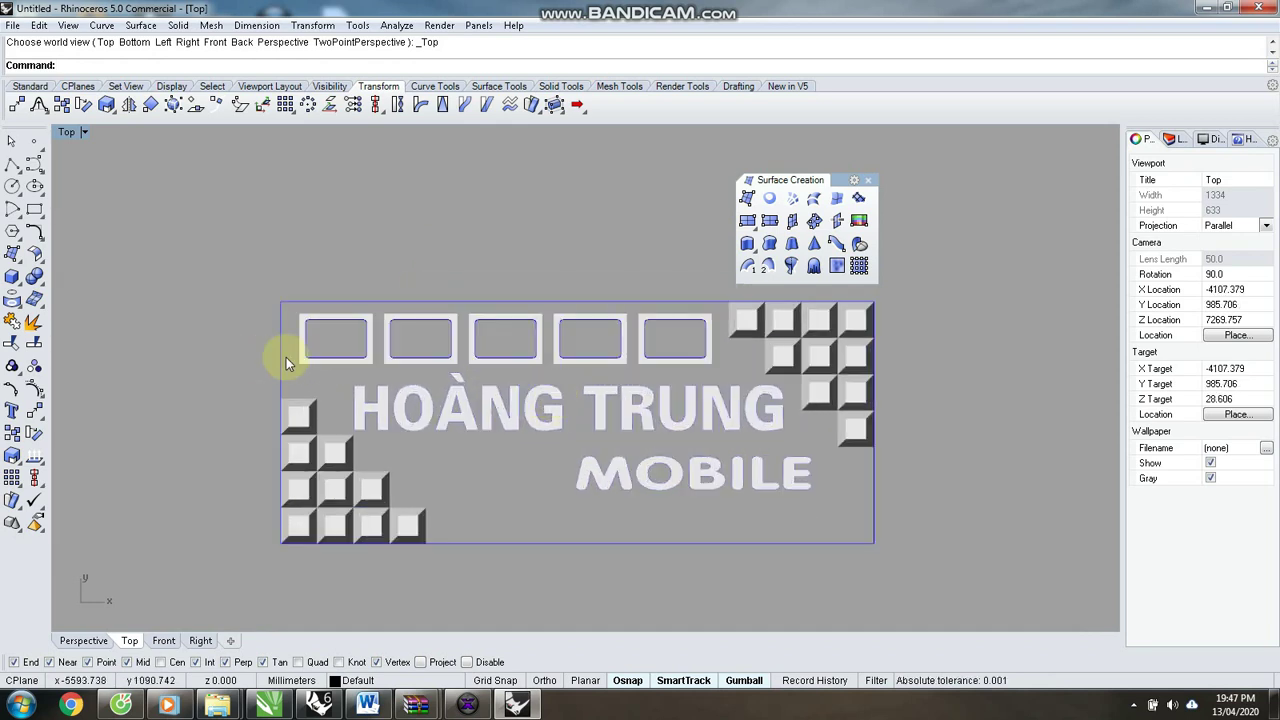
{"action": "key", "text": "ctrl+F4"}
{"action": "scroll", "coordinate": [495, 351], "scroll_direction": "up", "scroll_amount": 8}
{"action": "right_click_drag", "start_coordinate": [495, 351], "coordinate": [620, 446]}
{"action": "right_click_drag", "start_coordinate": [454, 462], "coordinate": [240, 418]}
Select all extruded letters of HOÀNG TRUNG, including the accent, and group them.
{"action": "left_click", "coordinate": [228, 425]}
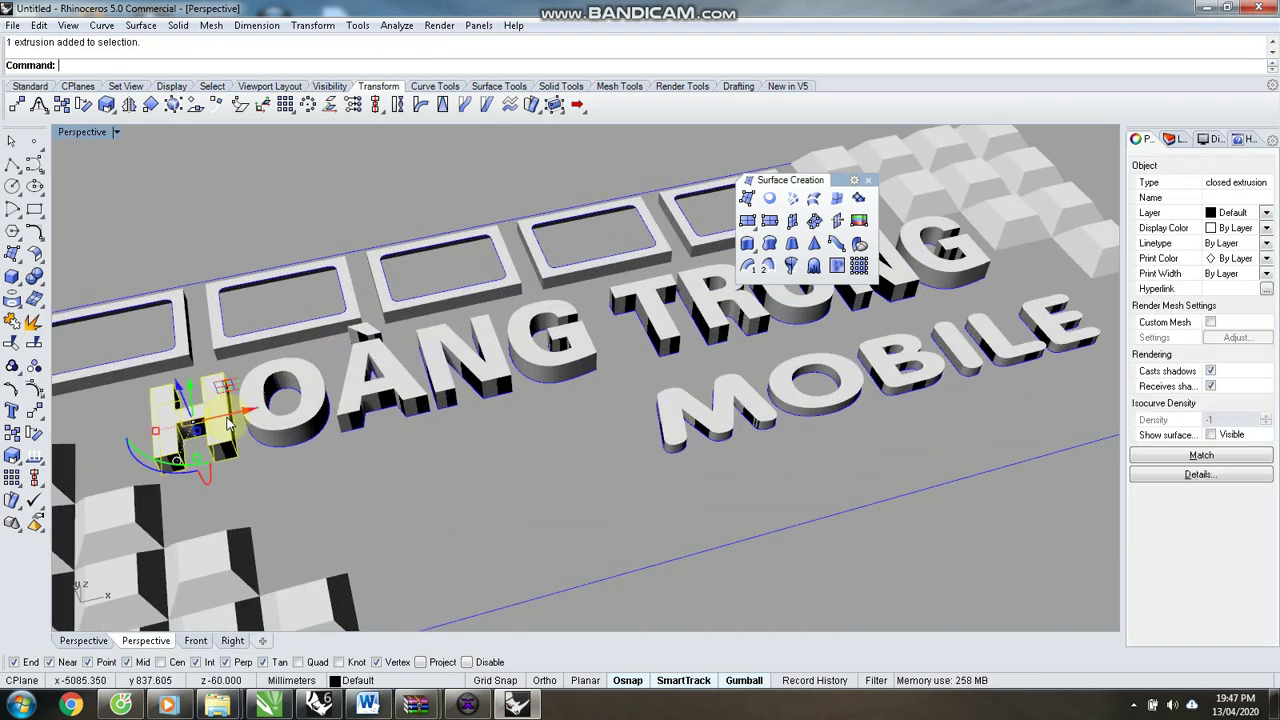
{"action": "left_click", "coordinate": [285, 430], "text": "shift"}
{"action": "left_click", "coordinate": [372, 400], "text": "shift"}
{"action": "left_click", "coordinate": [365, 336], "text": "shift"}
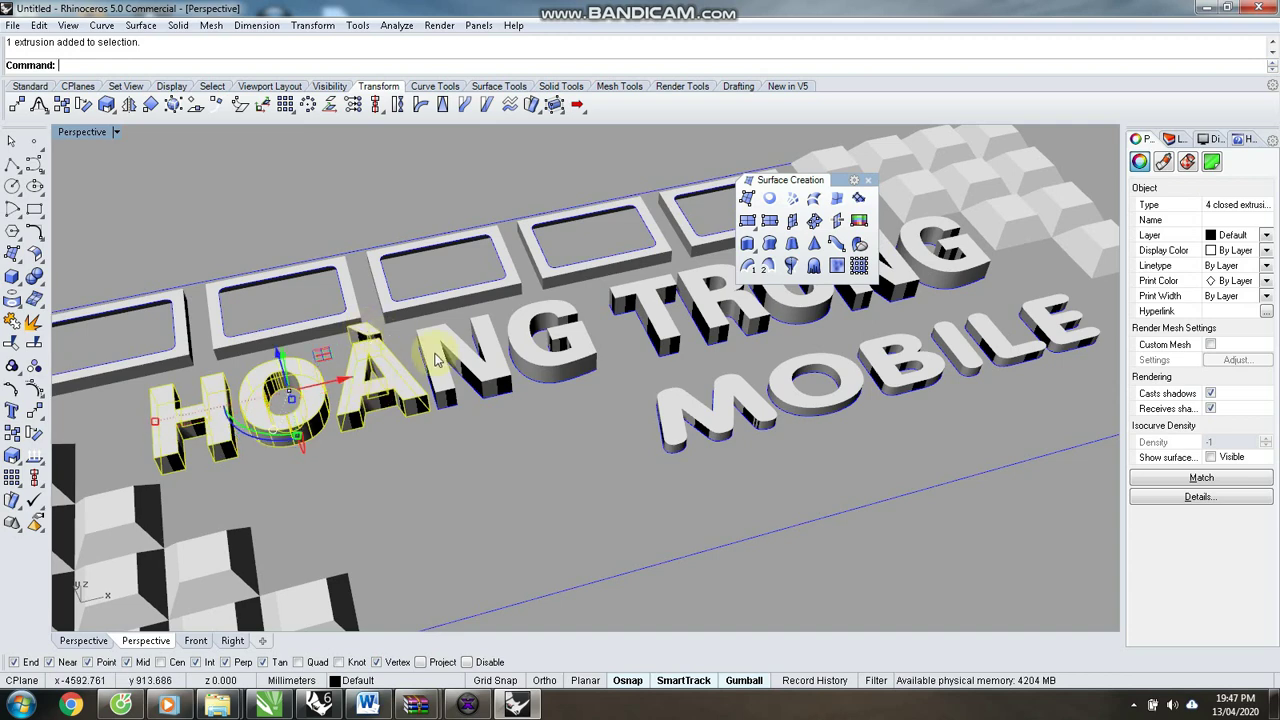
{"action": "left_click", "coordinate": [462, 368], "text": "shift"}
{"action": "left_click", "coordinate": [532, 372], "text": "shift"}
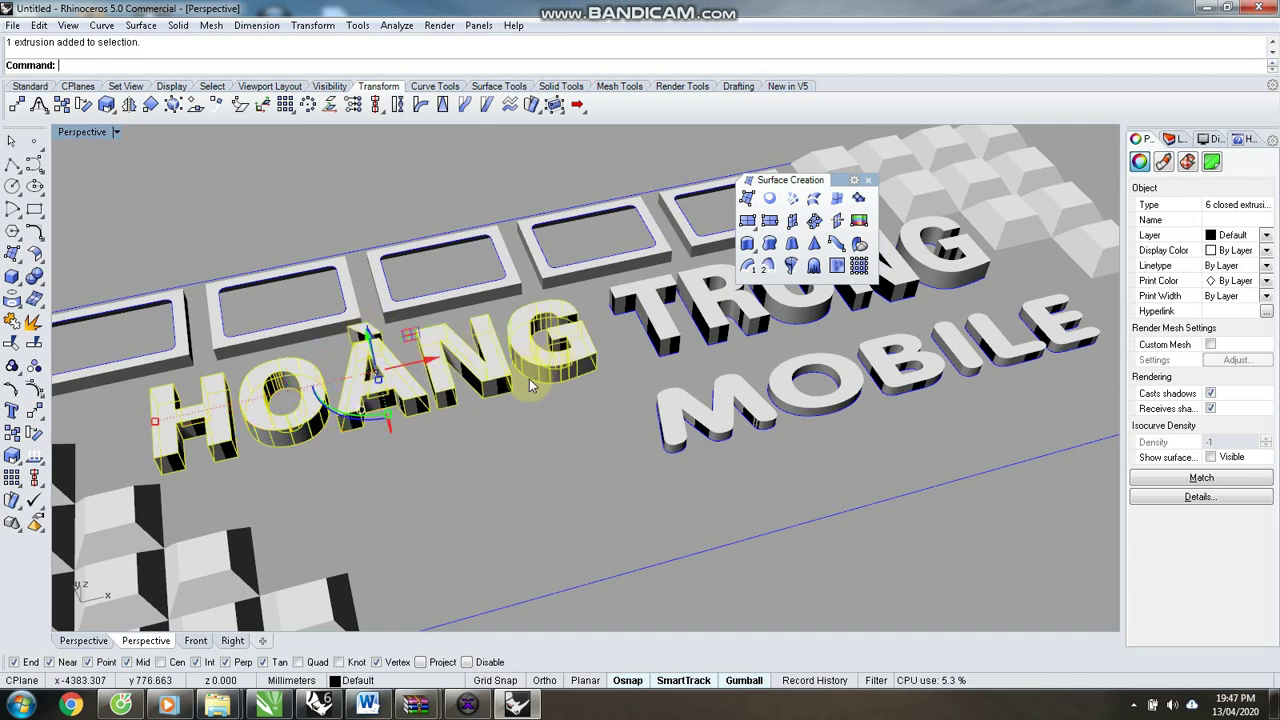
{"action": "left_click", "coordinate": [682, 318], "text": "shift"}
{"action": "left_click", "coordinate": [740, 318], "text": "shift"}
{"action": "scroll", "coordinate": [683, 338], "scroll_direction": "down", "scroll_amount": 3}
{"action": "scroll", "coordinate": [656, 400], "scroll_direction": "up", "scroll_amount": 4}
{"action": "left_click", "coordinate": [656, 400], "text": "shift"}
{"action": "left_click", "coordinate": [700, 372], "text": "shift"}
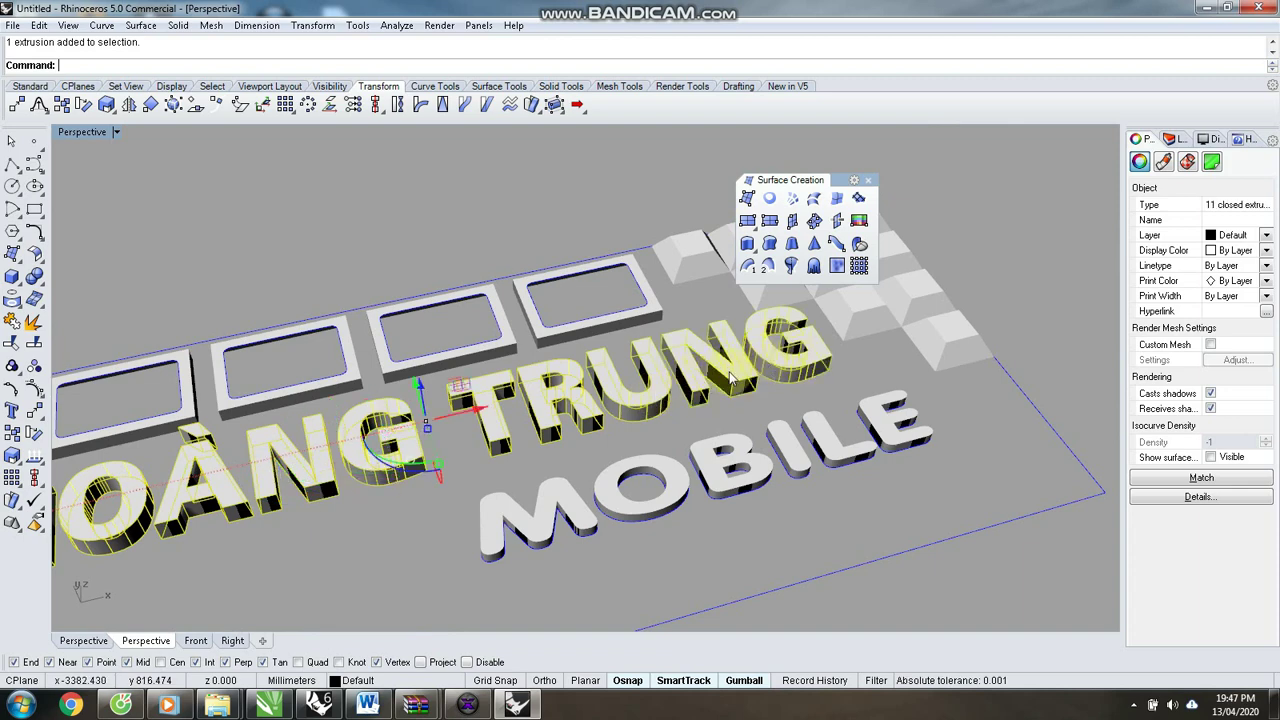
{"action": "left_click", "coordinate": [768, 355], "text": "shift"}
{"action": "scroll", "coordinate": [565, 390], "scroll_direction": "down", "scroll_amount": 3}
{"action": "scroll", "coordinate": [565, 390], "scroll_direction": "up", "scroll_amount": 2}
{"action": "key", "text": "ctrl+g"}
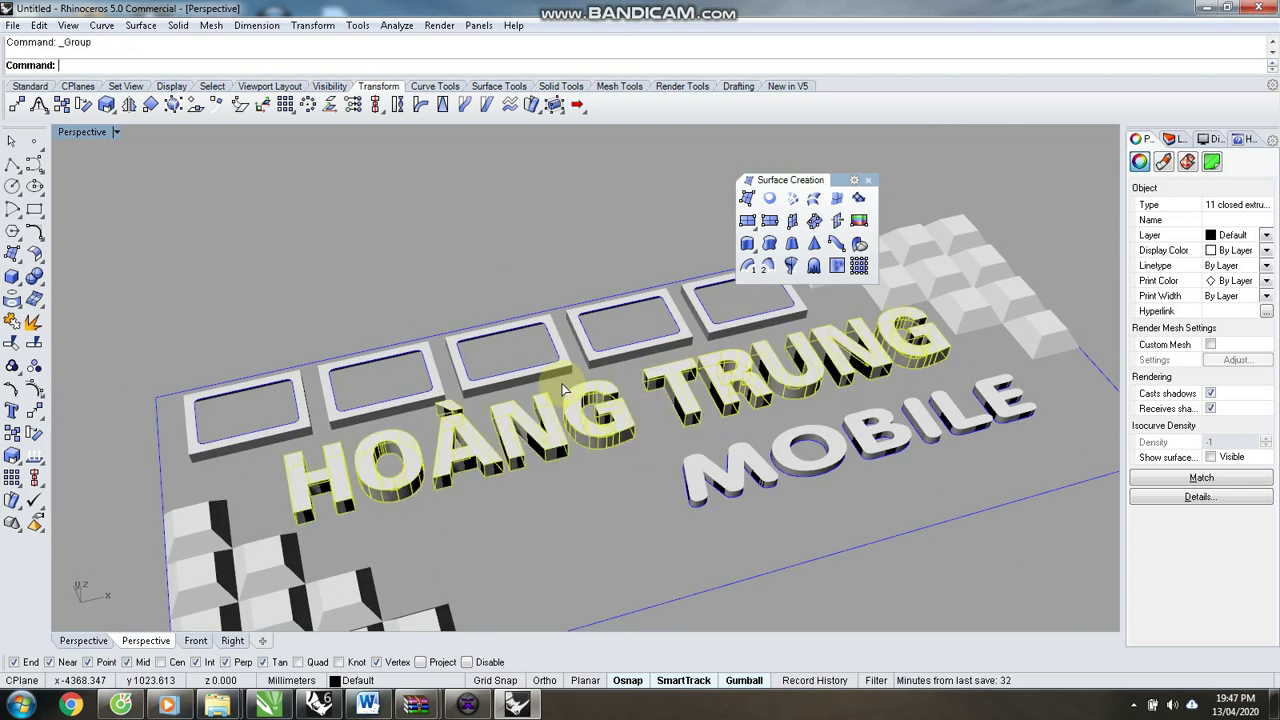
Try to group the HOÀNG TRUNG letters again together with an outline curve.
{"action": "left_click", "coordinate": [286, 229]}
{"action": "left_click", "coordinate": [724, 385]}
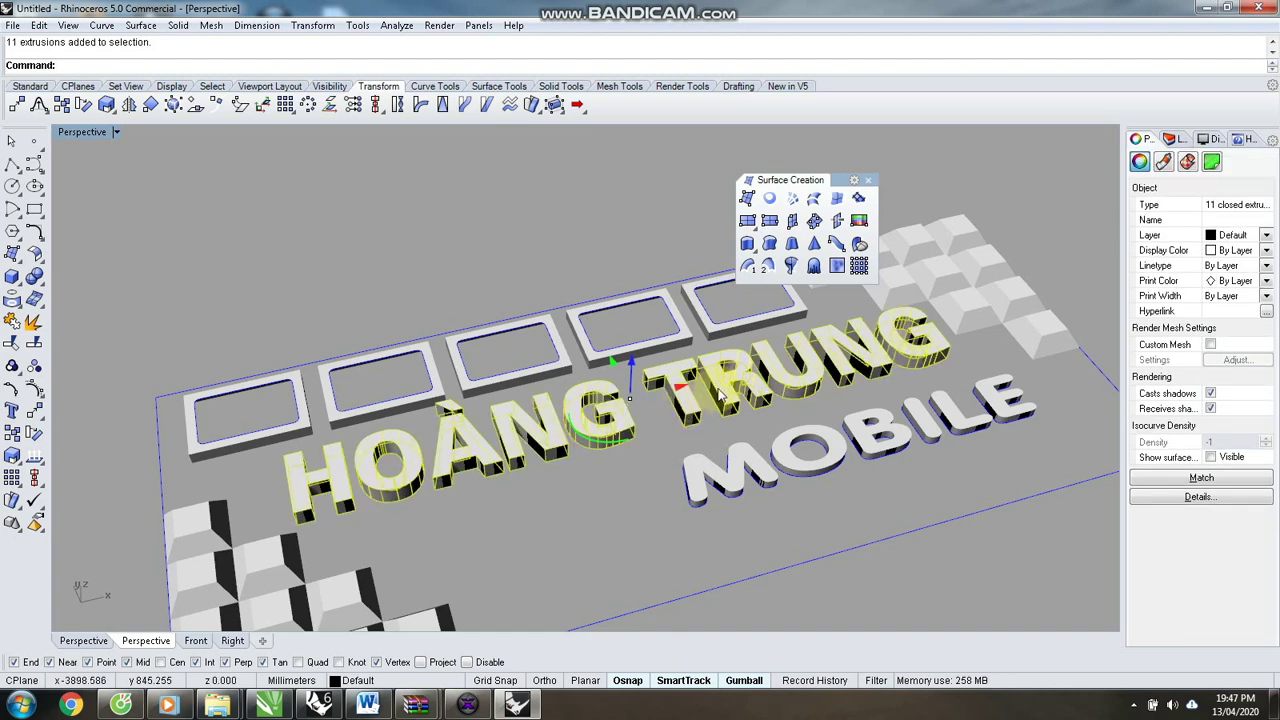
{"action": "key", "text": "ctrl+g"}
{"action": "left_click", "coordinate": [409, 189]}
{"action": "left_click", "coordinate": [716, 385]}
{"action": "left_click", "coordinate": [684, 408], "text": "shift"}
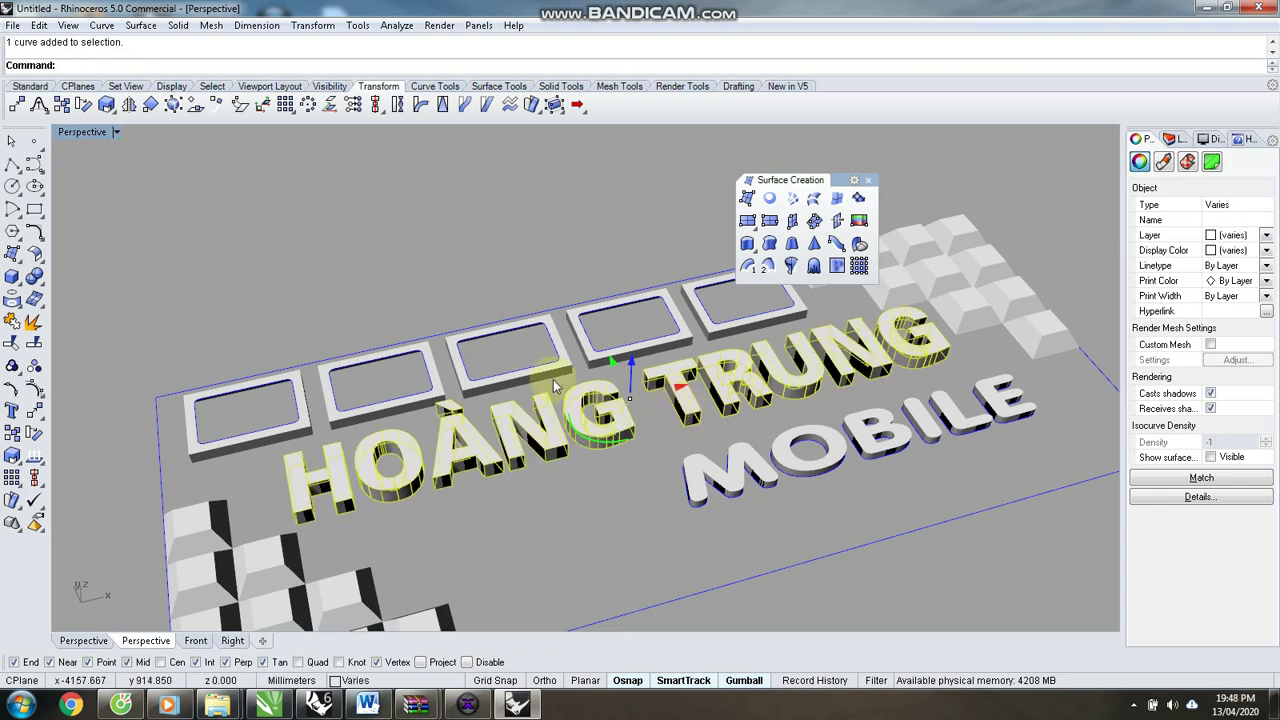
{"action": "left_click", "coordinate": [13, 368]}
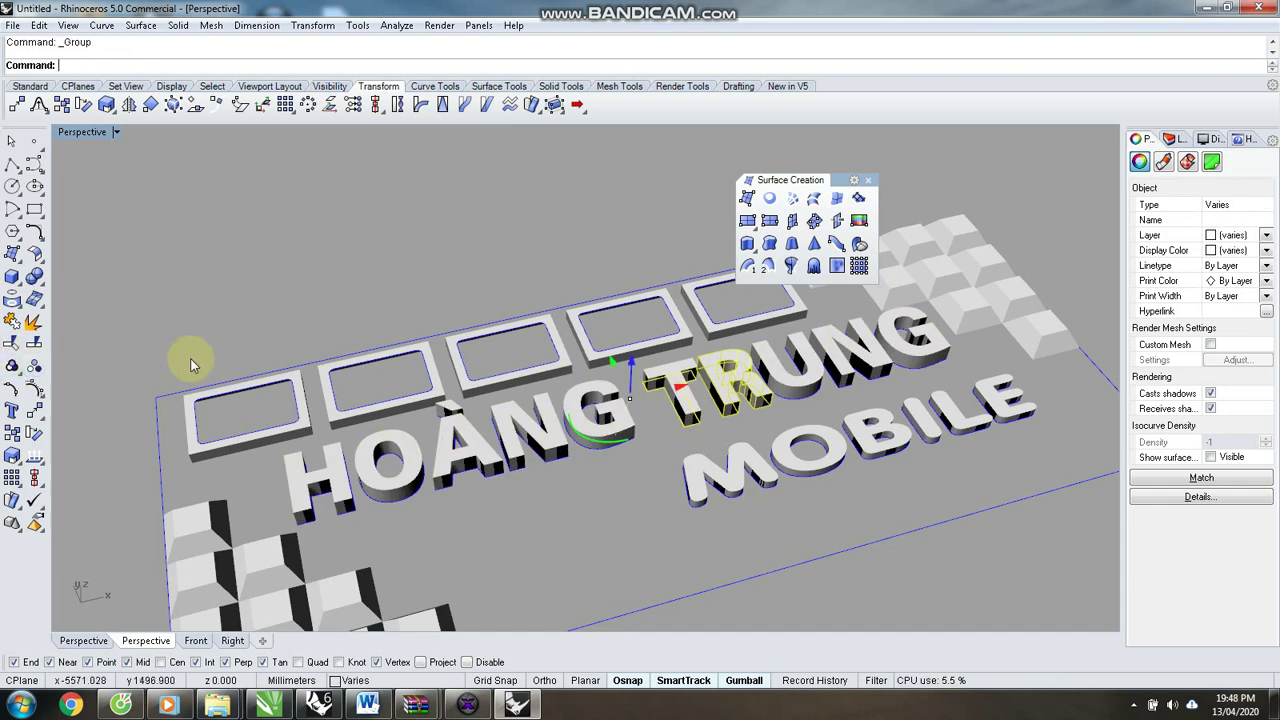
{"action": "left_click", "coordinate": [323, 299]}
{"action": "left_click", "coordinate": [740, 388]}
{"action": "left_click", "coordinate": [483, 320]}
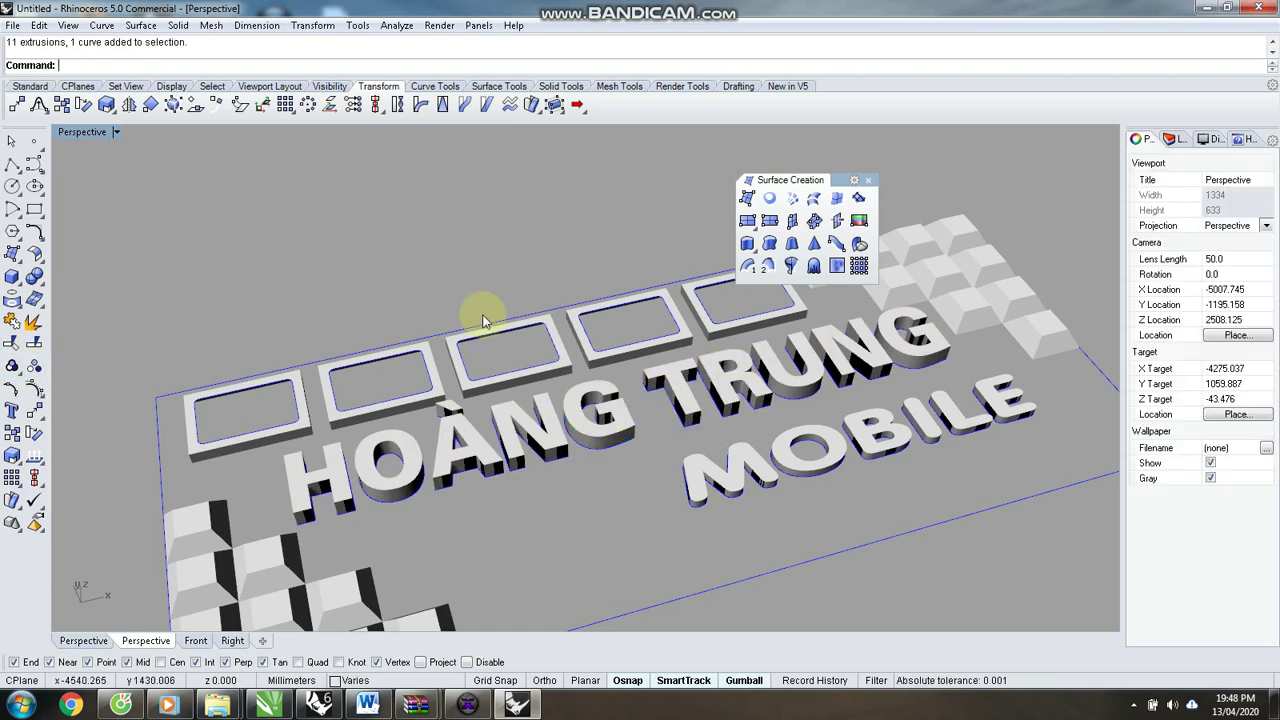
{"action": "left_click", "coordinate": [684, 400]}
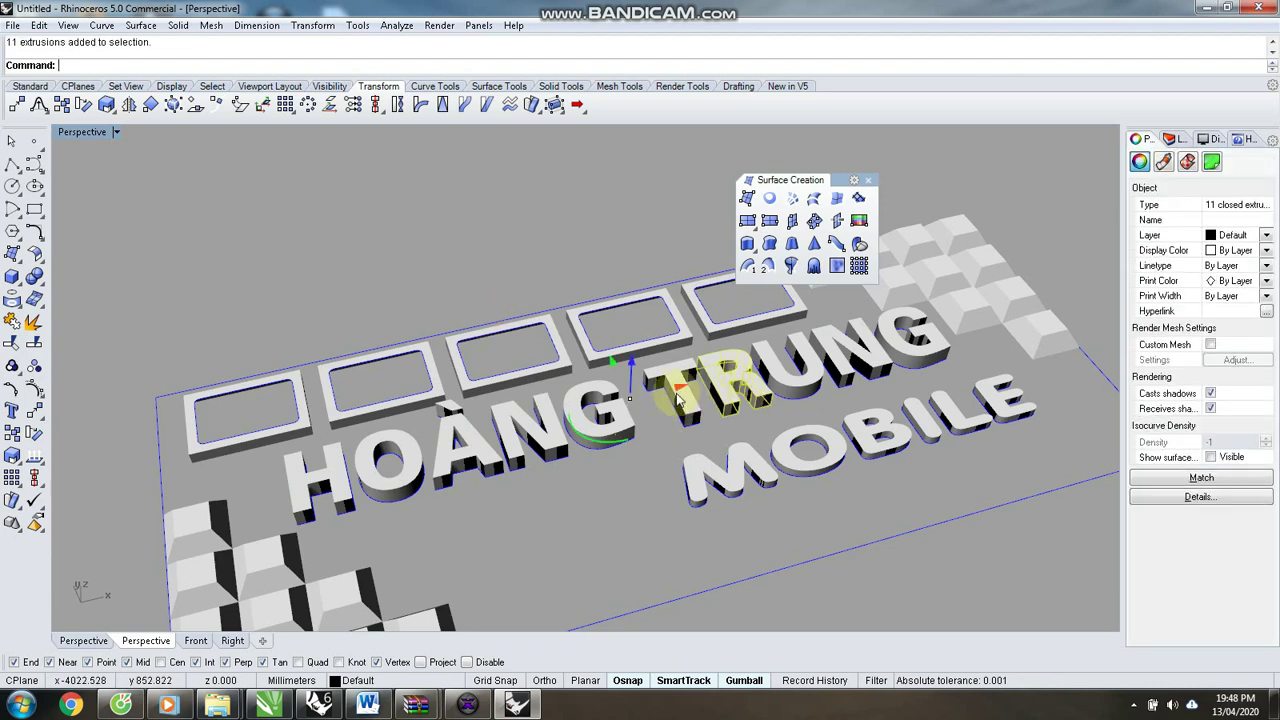
{"action": "left_click_drag", "start_coordinate": [715, 398], "coordinate": [727, 492]}
{"action": "key", "text": "Escape"}
{"action": "left_click", "coordinate": [845, 589]}
Select the six extruded letters of MOBILE and group them.
{"action": "right_click_drag", "start_coordinate": [512, 382], "coordinate": [609, 418]}
{"action": "scroll", "coordinate": [628, 447], "scroll_direction": "up", "scroll_amount": 3}
{"action": "left_click", "coordinate": [628, 447]}
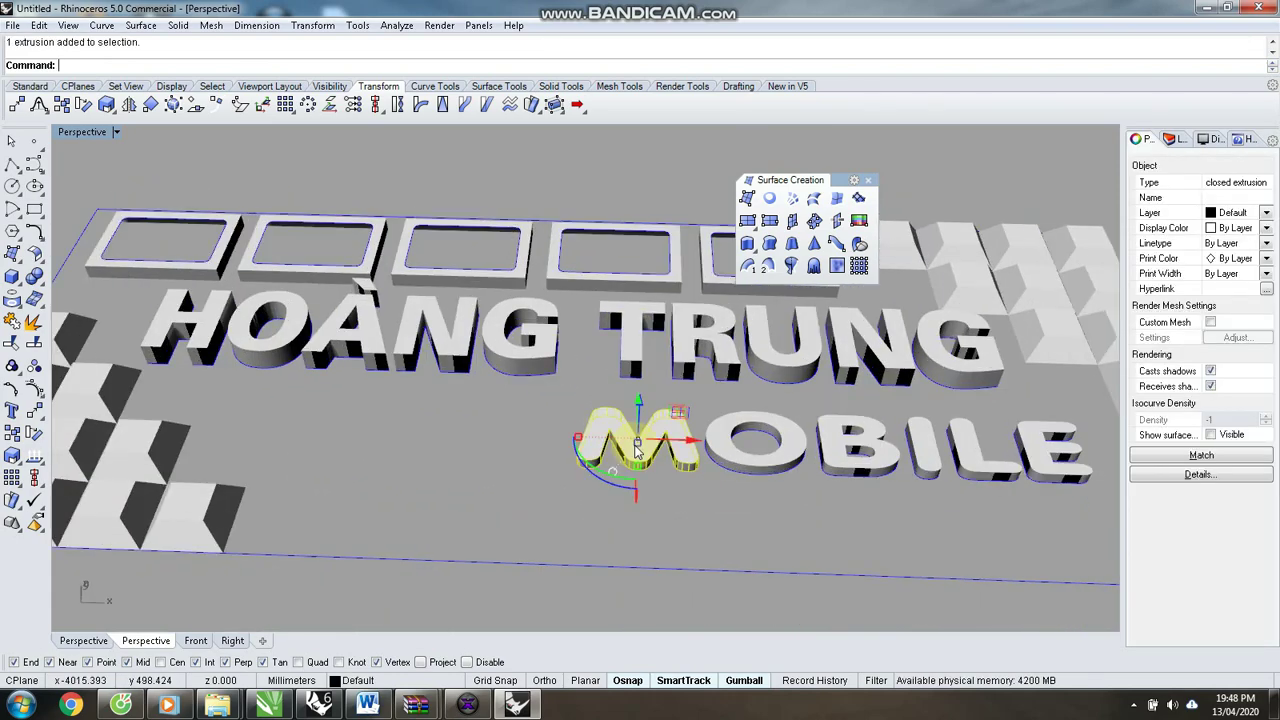
{"action": "left_click", "coordinate": [748, 460], "text": "shift"}
{"action": "left_click", "coordinate": [845, 460], "text": "shift"}
{"action": "left_click", "coordinate": [928, 460], "text": "shift"}
{"action": "left_click", "coordinate": [1008, 468], "text": "shift"}
{"action": "left_click", "coordinate": [1016, 468], "text": "shift"}
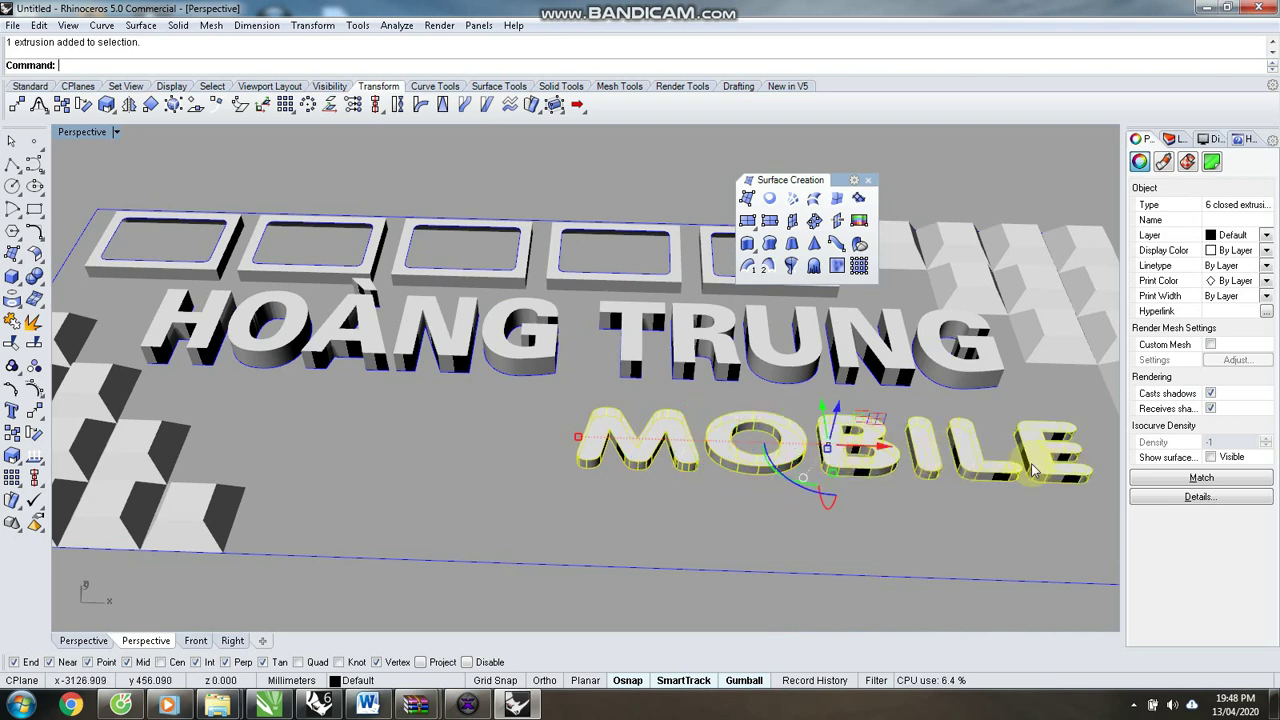
{"action": "key", "text": "ctrl+g"}
Delete the original outline curves of the HOÀNG TRUNG and MOBILE lettering in the Top view.
{"action": "key", "text": "ctrl+F1"}
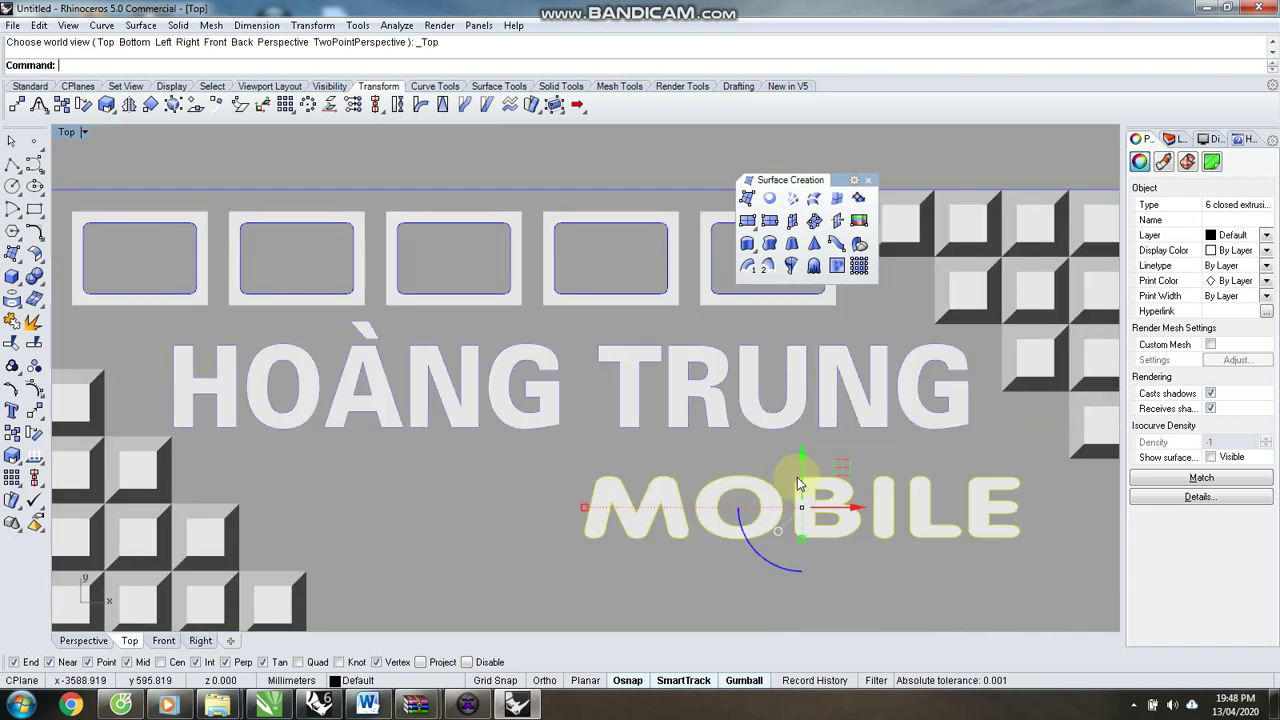
{"action": "scroll", "coordinate": [750, 450], "scroll_direction": "down", "scroll_amount": 4}
{"action": "left_click", "coordinate": [234, 367]}
{"action": "left_click_drag", "start_coordinate": [234, 366], "coordinate": [602, 479]}
{"action": "key", "text": "Delete"}
{"action": "left_click_drag", "start_coordinate": [339, 385], "coordinate": [597, 431]}
{"action": "key", "text": "Delete"}
{"action": "left_click_drag", "start_coordinate": [741, 420], "coordinate": [902, 451]}
{"action": "key", "text": "Delete"}
{"action": "left_click_drag", "start_coordinate": [589, 459], "coordinate": [841, 526]}
{"action": "key", "text": "Delete"}
{"action": "left_click_drag", "start_coordinate": [820, 455], "coordinate": [978, 571]}
{"action": "key", "text": "Delete"}
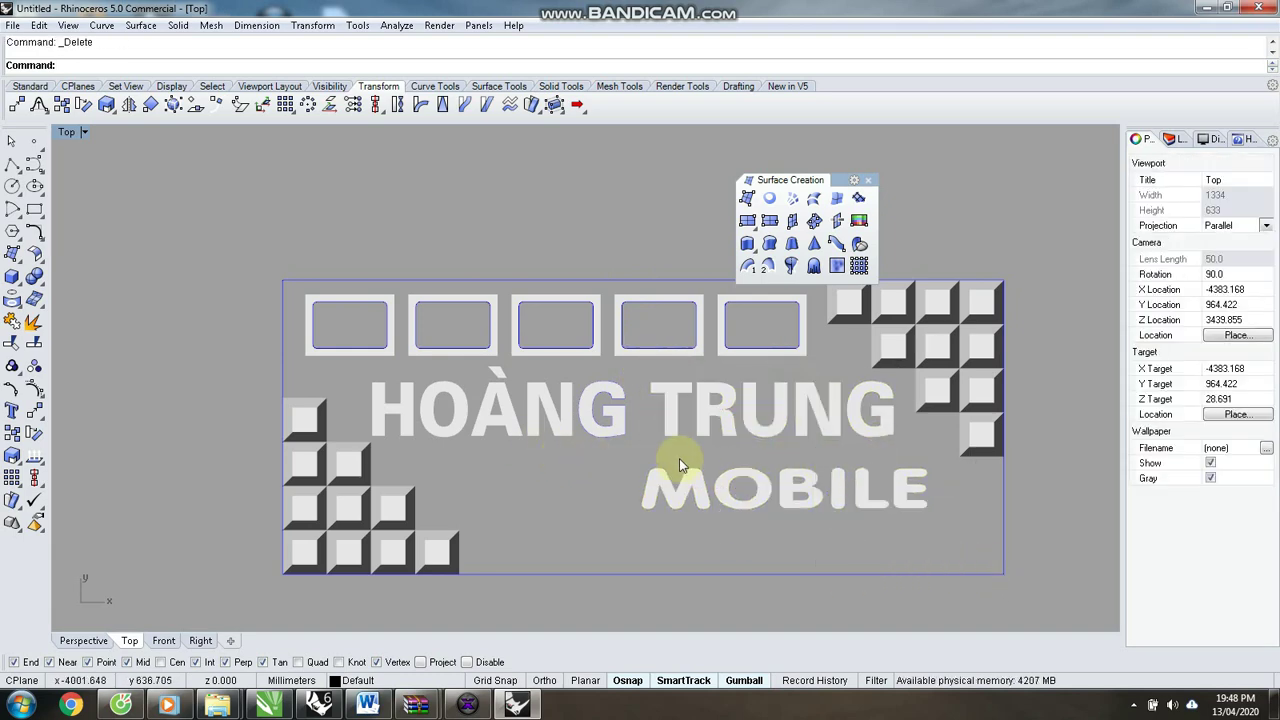
Delete the leftover outline curve around the G of HOÀNG.
{"action": "scroll", "coordinate": [679, 458], "scroll_direction": "up", "scroll_amount": 5}
{"action": "scroll", "coordinate": [540, 460], "scroll_direction": "down", "scroll_amount": 3}
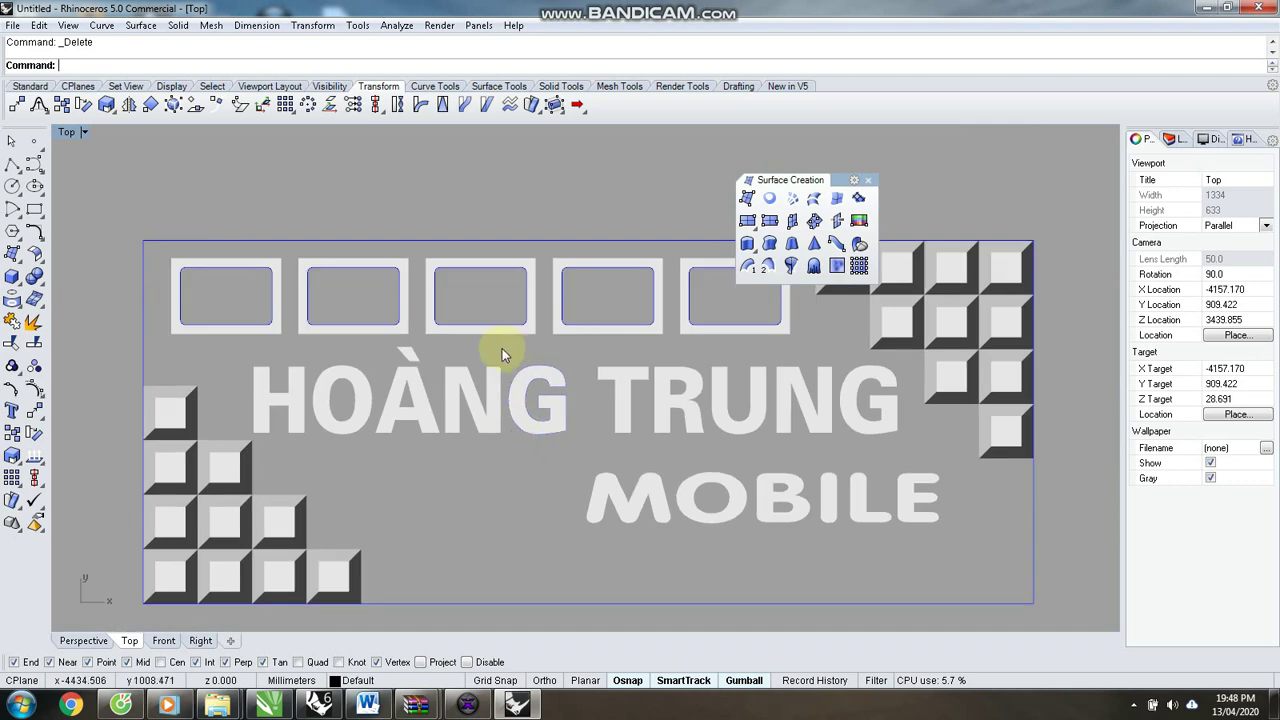
{"action": "left_click", "coordinate": [586, 466]}
{"action": "key", "text": "Delete"}
Select the grouped HOÀNG TRUNG letters and create eight new layers, Layer 01 to Layer 08.
{"action": "scroll", "coordinate": [461, 433], "scroll_direction": "up", "scroll_amount": 3}
{"action": "left_click", "coordinate": [533, 373]}
{"action": "scroll", "coordinate": [587, 421], "scroll_direction": "down", "scroll_amount": 3}
{"action": "scroll", "coordinate": [553, 471], "scroll_direction": "up", "scroll_amount": 3}
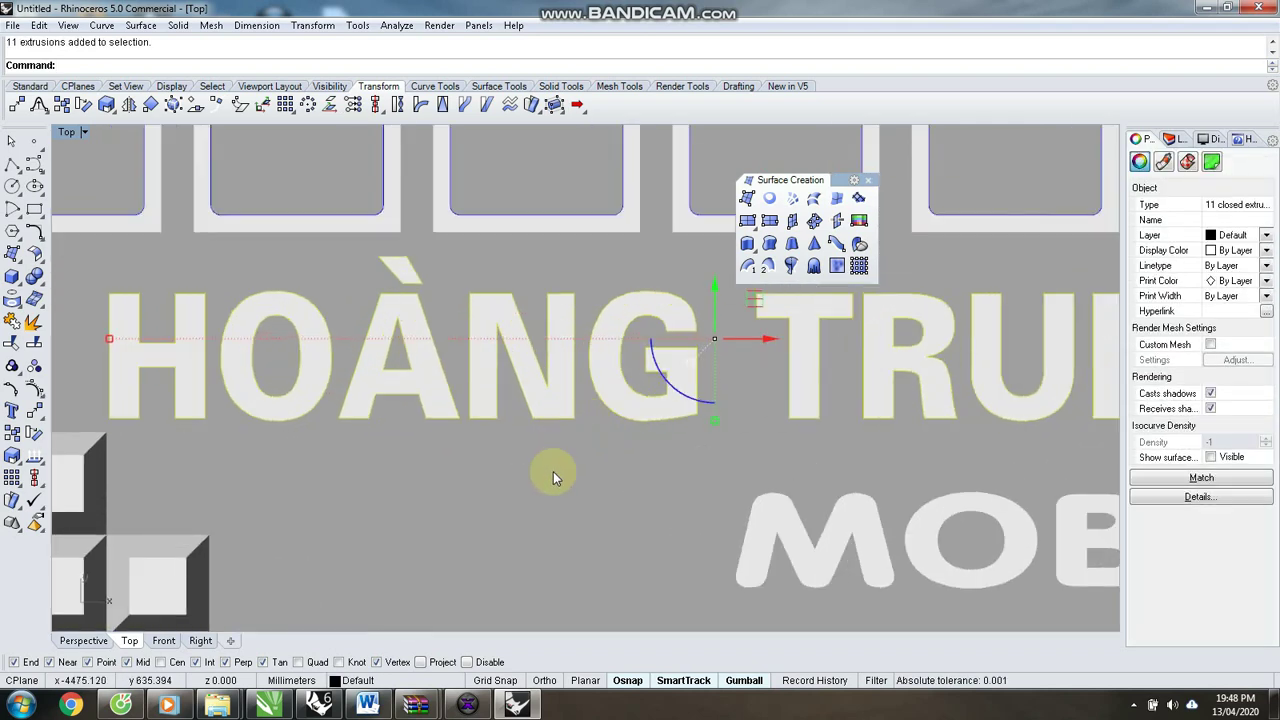
{"action": "left_click", "coordinate": [358, 681]}
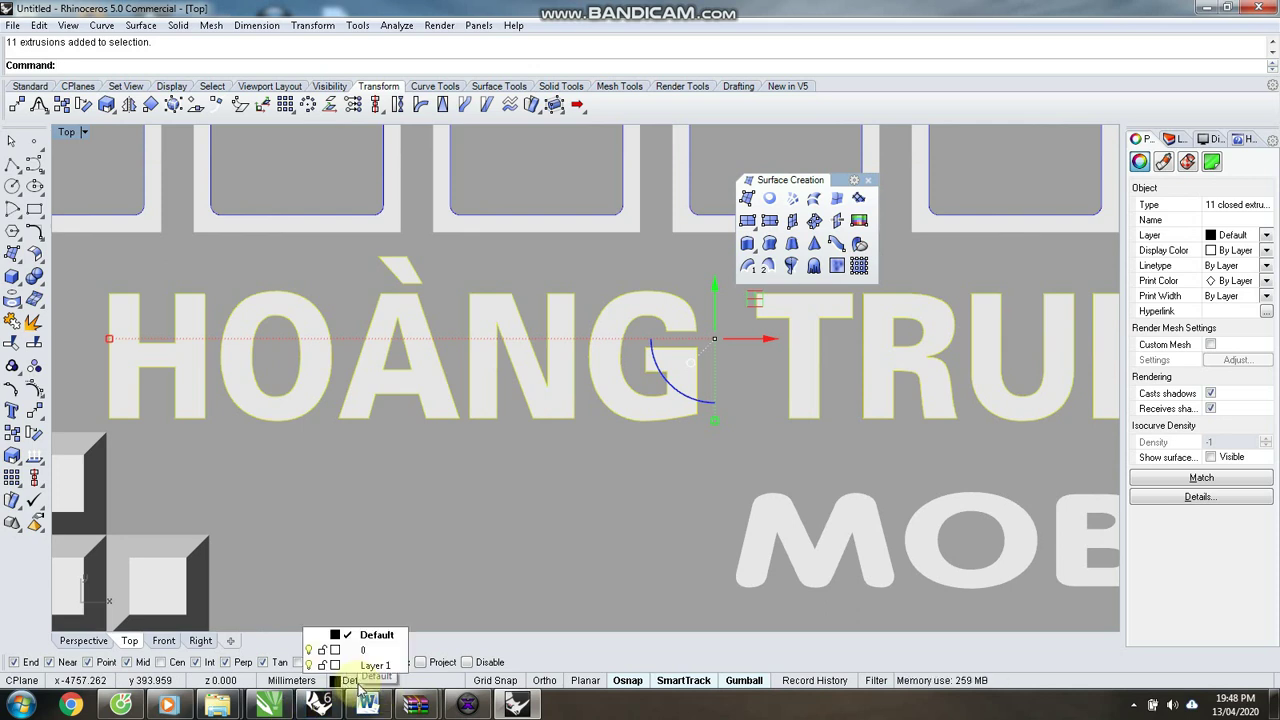
{"action": "left_click", "coordinate": [1170, 139]}
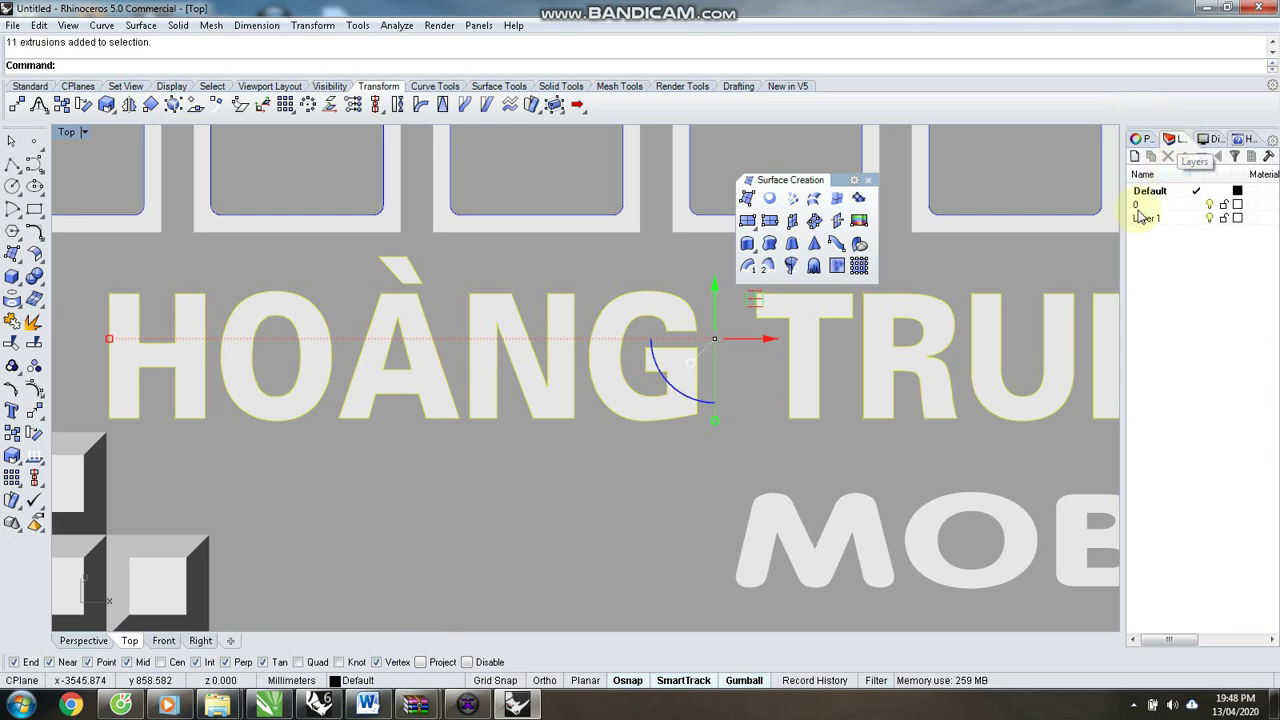
{"action": "left_click", "coordinate": [1136, 157]}
{"action": "left_click", "coordinate": [1136, 157]}
{"action": "left_click", "coordinate": [1136, 157]}
{"action": "left_click", "coordinate": [1136, 157]}
{"action": "left_click", "coordinate": [1136, 157]}
{"action": "left_click", "coordinate": [1136, 157]}
{"action": "left_click", "coordinate": [1136, 157]}
{"action": "left_click", "coordinate": [1136, 157]}
Move the HOÀNG TRUNG lettering to Layer 01.
{"action": "left_click", "coordinate": [420, 510]}
{"action": "left_click", "coordinate": [410, 386]}
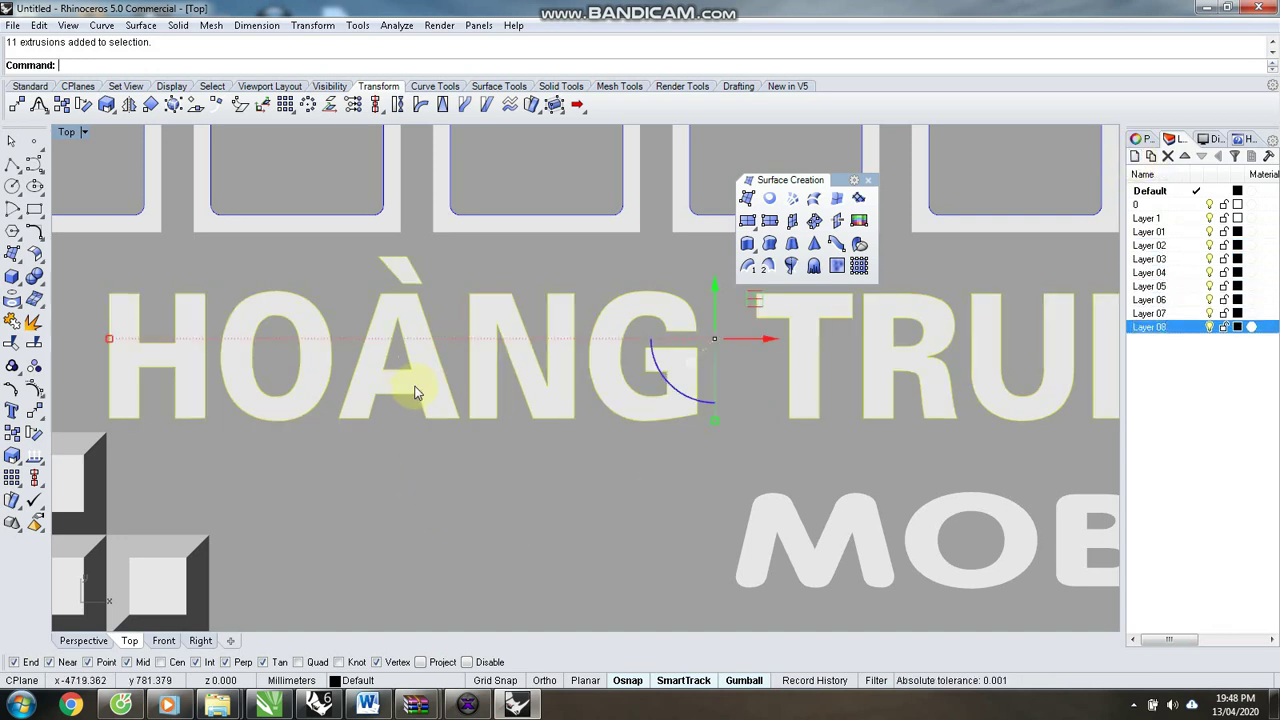
{"action": "left_click", "coordinate": [347, 683]}
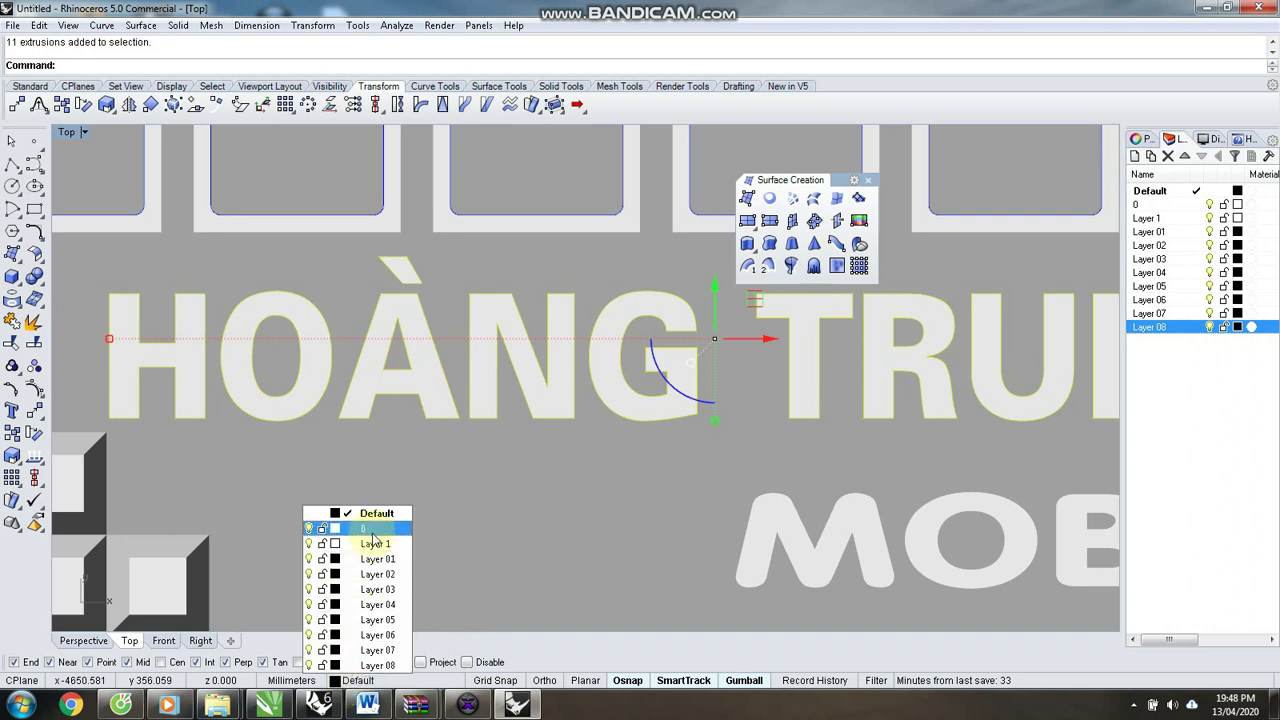
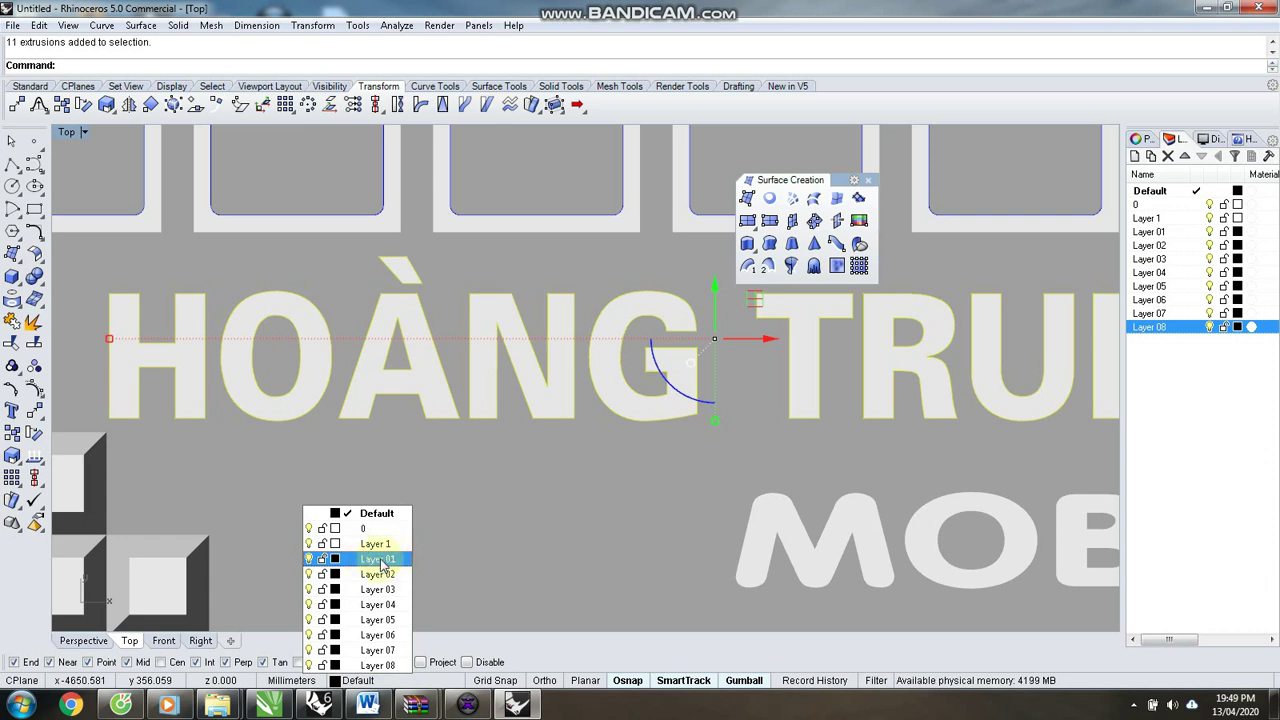
{"action": "left_click", "coordinate": [381, 566]}
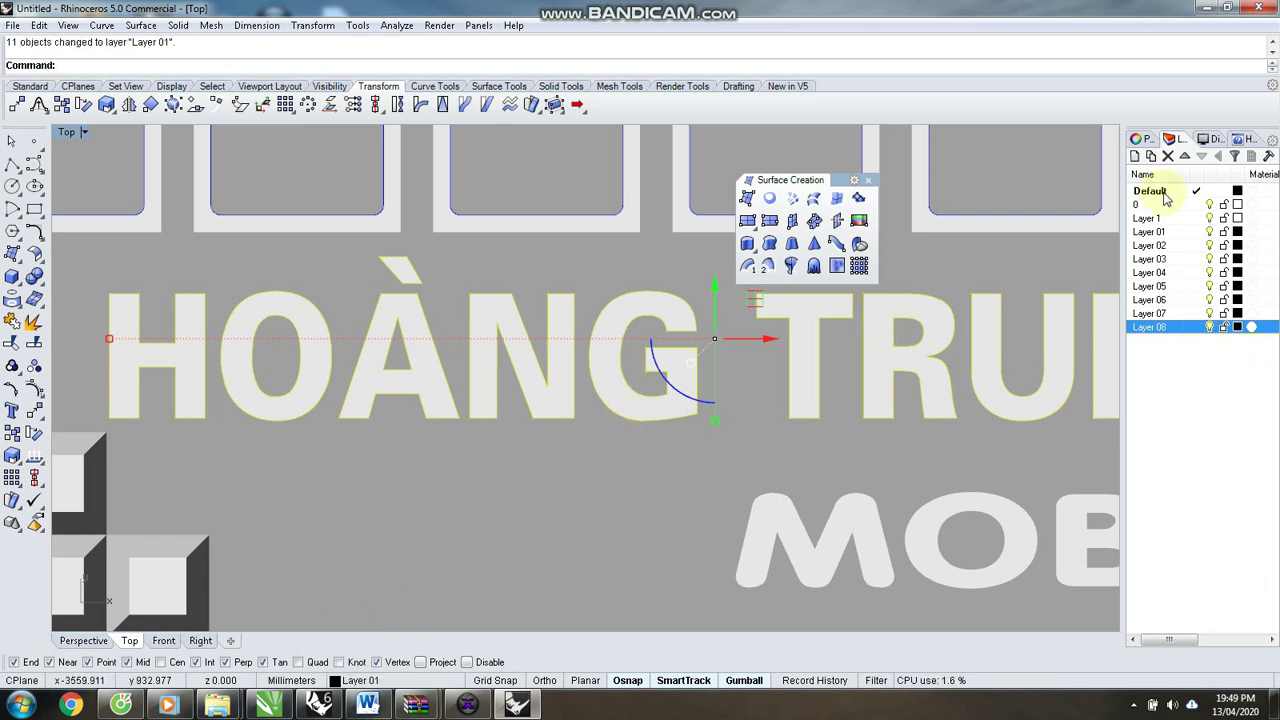
Rename Layer 01 as HOANG TRUNG.
{"action": "left_click", "coordinate": [1169, 233]}
{"action": "left_click", "coordinate": [1170, 233]}
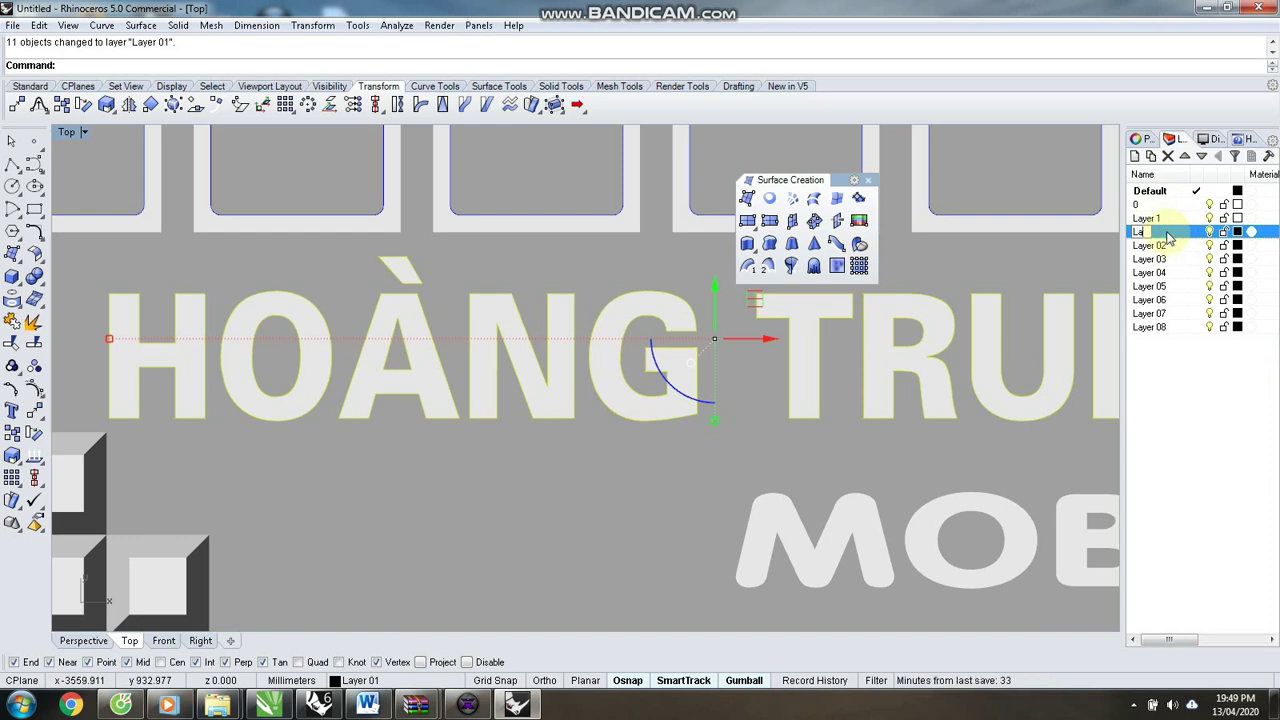
{"action": "type", "text": "HOANG TRU"}
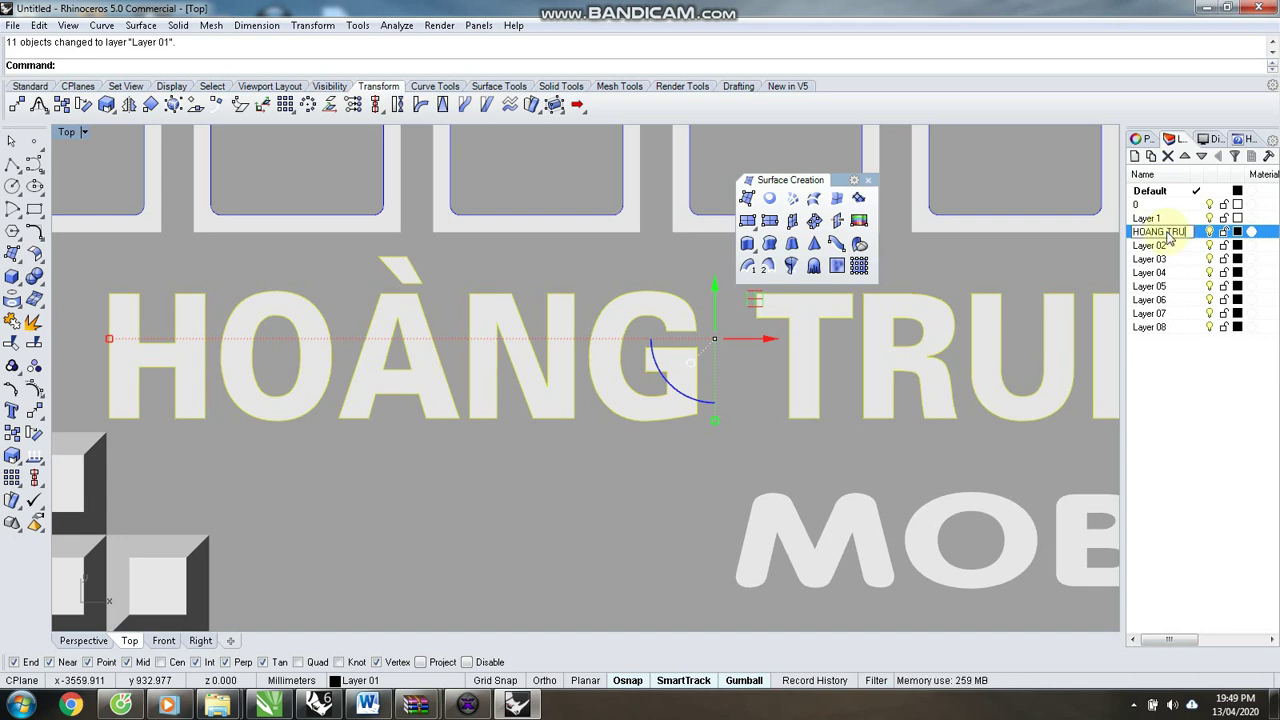
{"action": "key", "text": "Return"}
{"action": "left_click", "coordinate": [992, 402]}
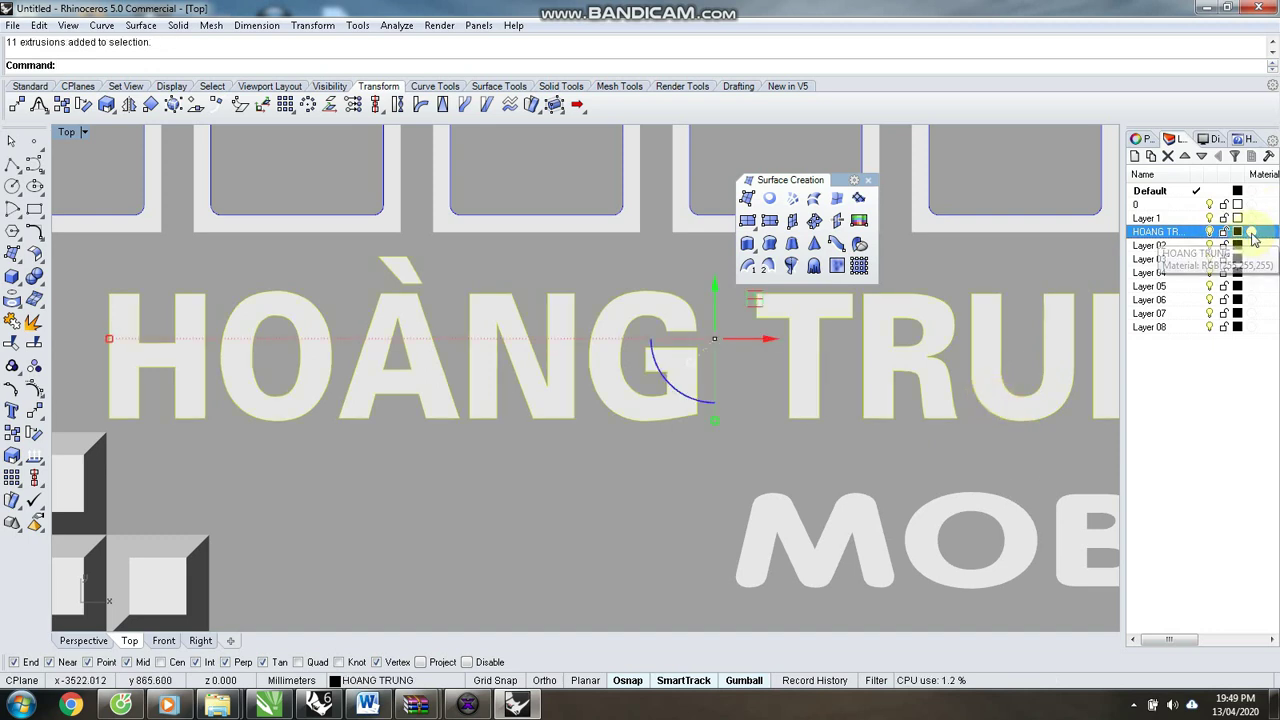
Give the HOANG TRUNG layer a new material with the color Red.
{"action": "left_click", "coordinate": [1251, 233]}
{"action": "left_click", "coordinate": [502, 352]}
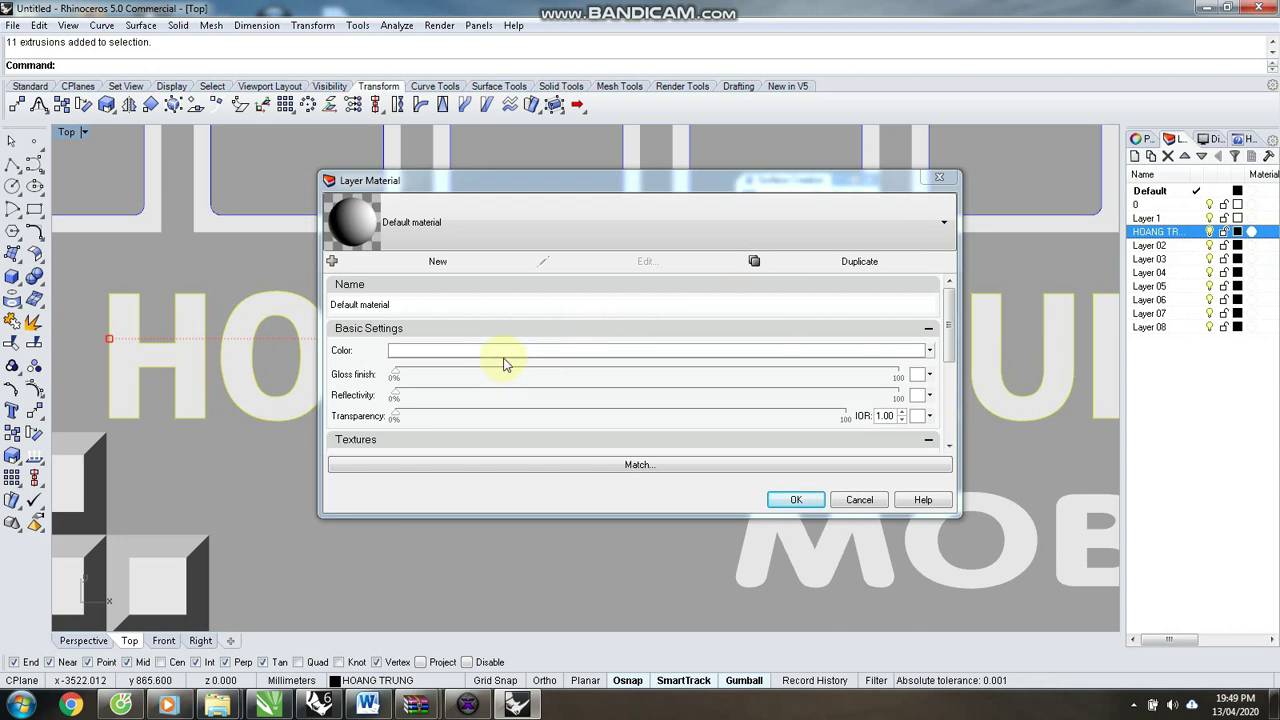
{"action": "left_click", "coordinate": [520, 274]}
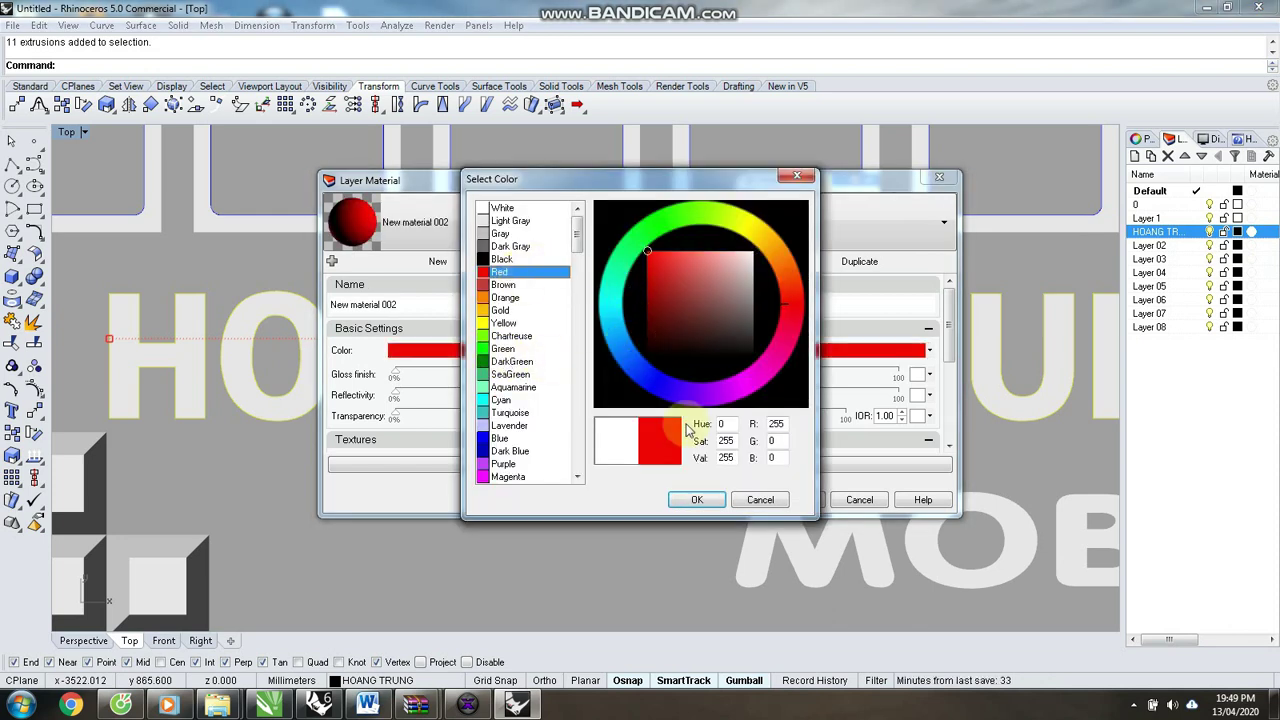
{"action": "left_click", "coordinate": [696, 499]}
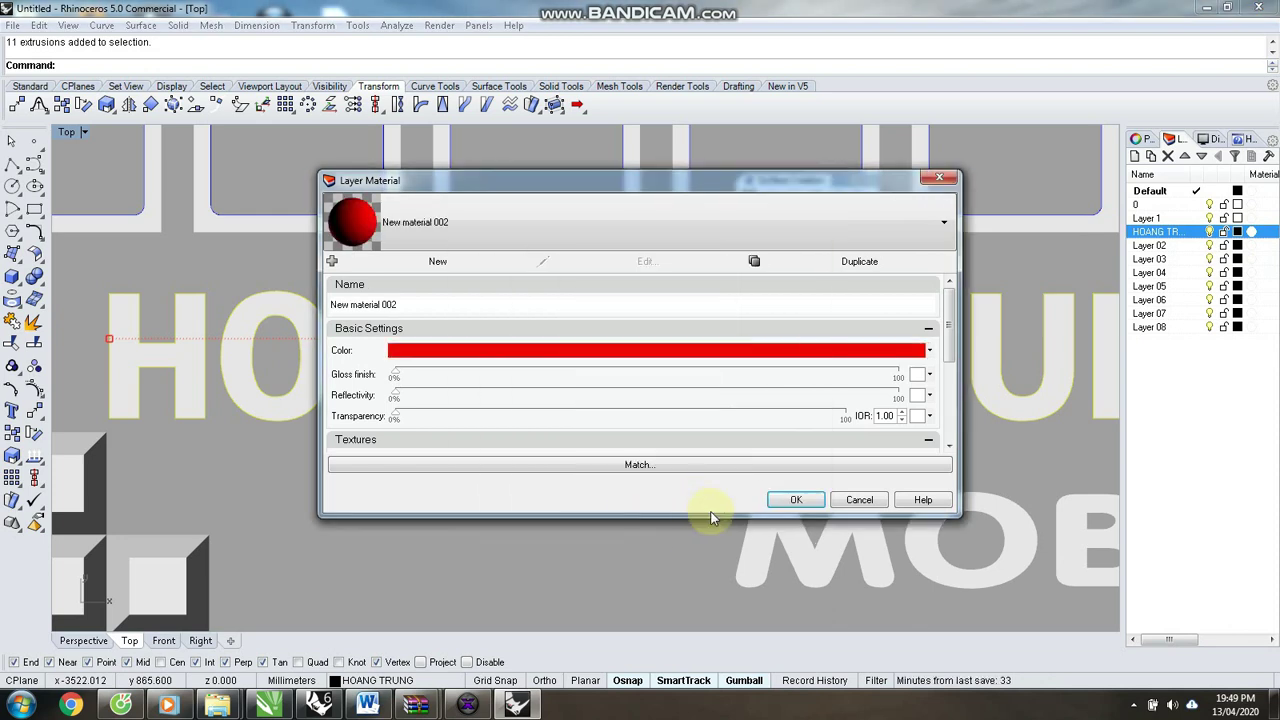
{"action": "left_click", "coordinate": [796, 499]}
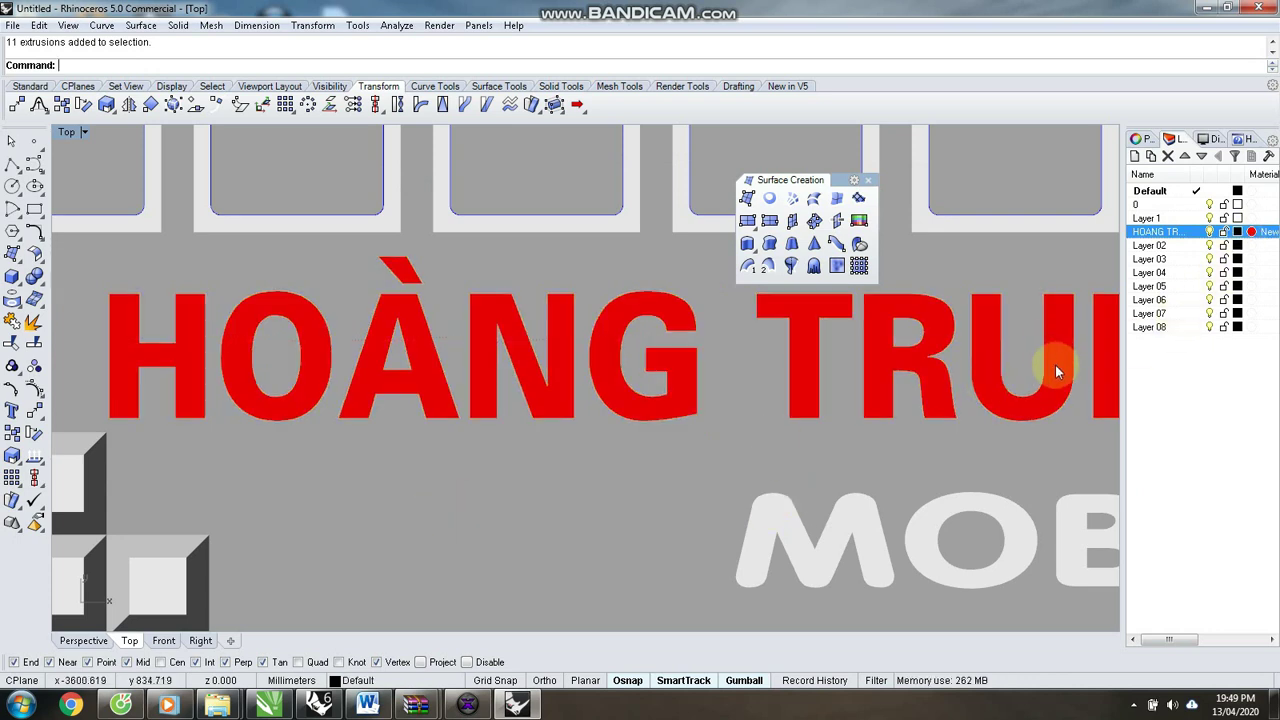
Review the color selection in the HOANG TRUNG layer's material and keep it as it is.
{"action": "left_click", "coordinate": [1252, 232]}
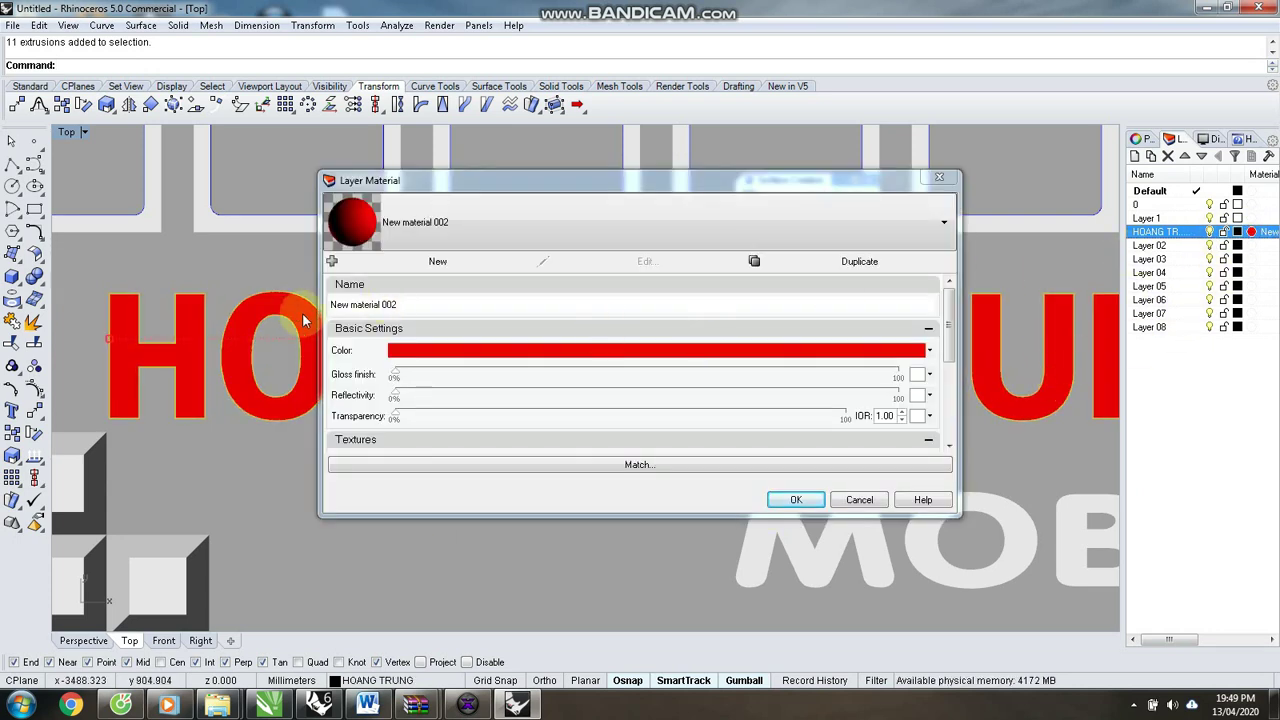
{"action": "left_click", "coordinate": [806, 352]}
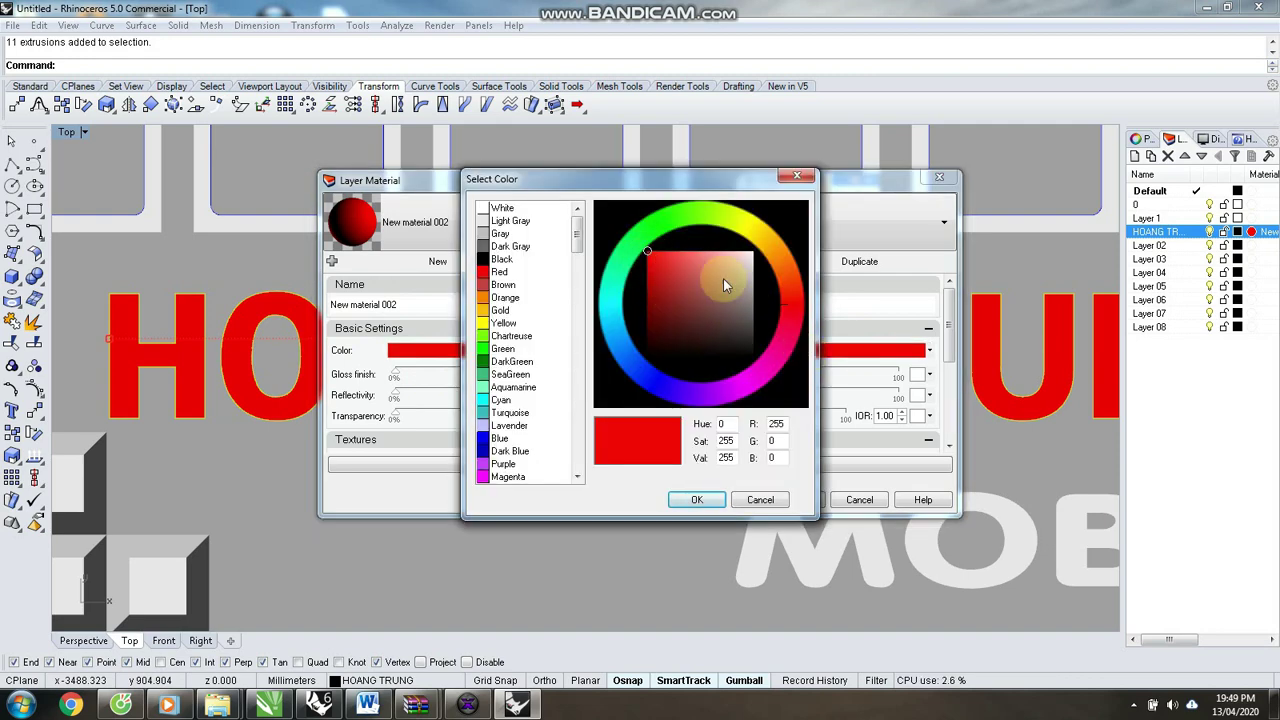
{"action": "left_click", "coordinate": [697, 499]}
{"action": "left_click", "coordinate": [797, 499]}
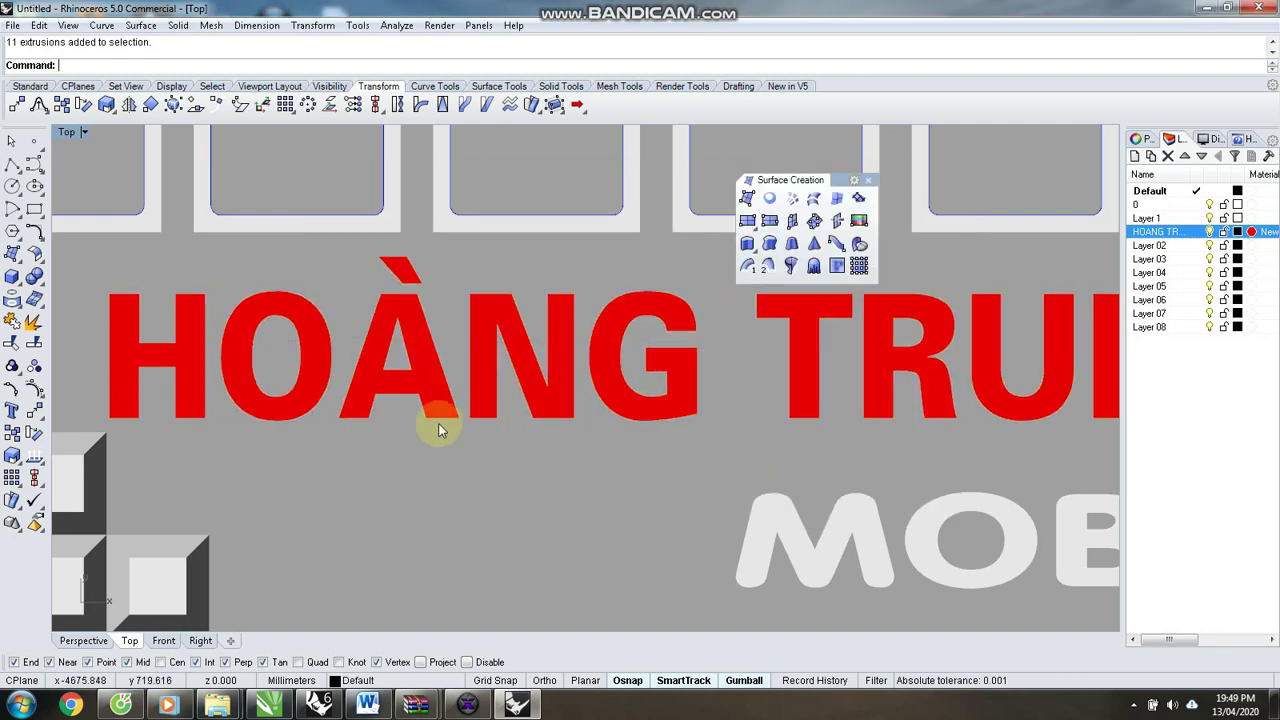
Move the grouped MOBILE lettering to Layer 02.
{"action": "scroll", "coordinate": [440, 430], "scroll_direction": "down", "scroll_amount": 3}
{"action": "scroll", "coordinate": [706, 488], "scroll_direction": "up", "scroll_amount": 4}
{"action": "left_click", "coordinate": [670, 494]}
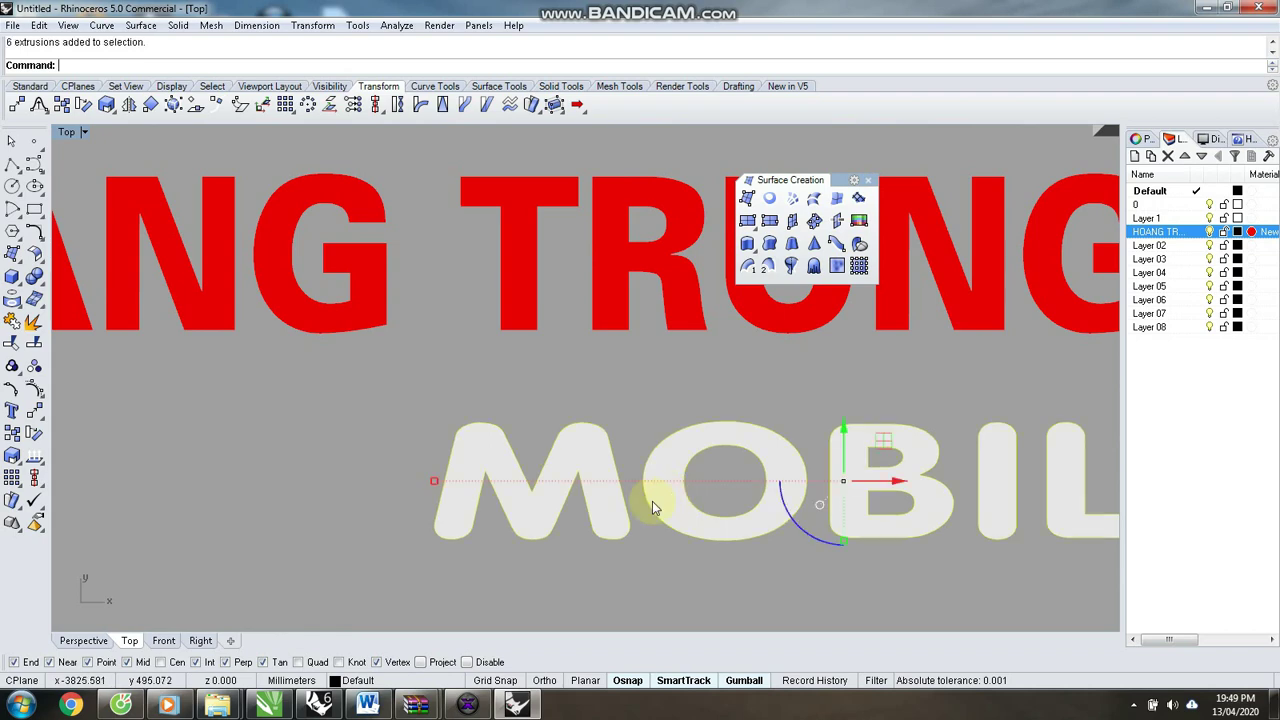
{"action": "scroll", "coordinate": [620, 485], "scroll_direction": "down", "scroll_amount": 4}
{"action": "scroll", "coordinate": [457, 609], "scroll_direction": "up", "scroll_amount": 4}
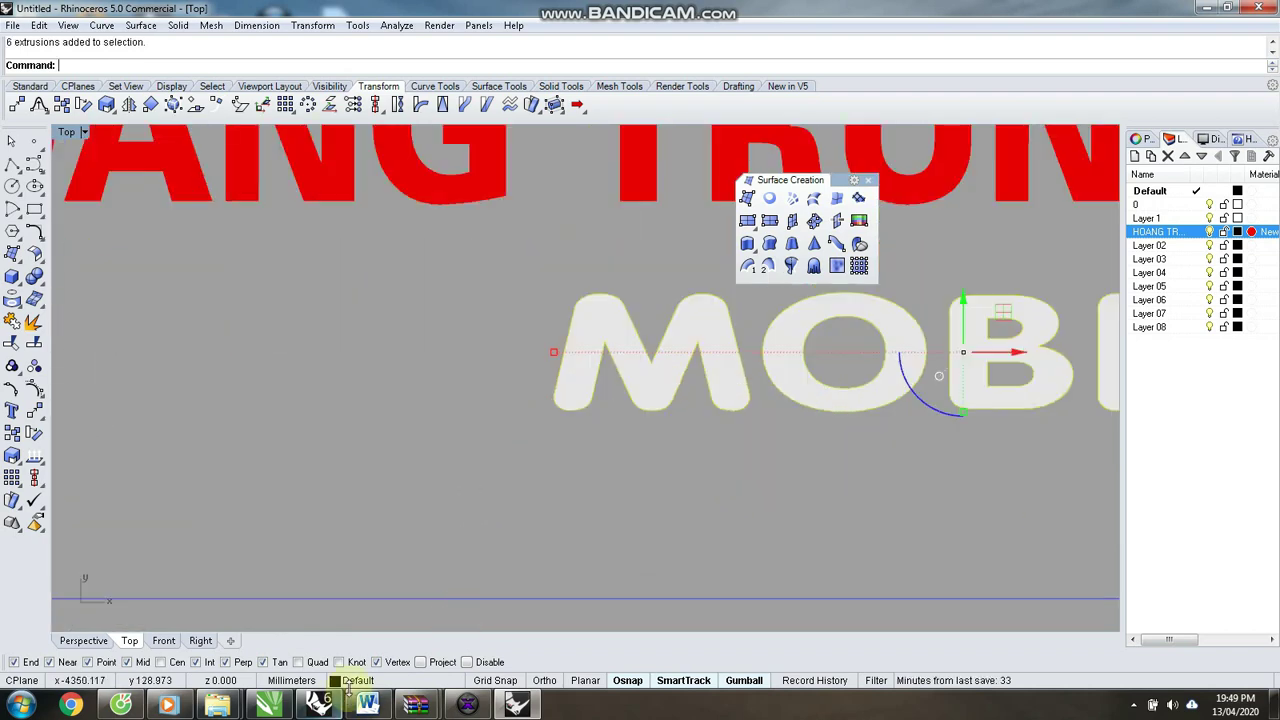
{"action": "left_click", "coordinate": [350, 681]}
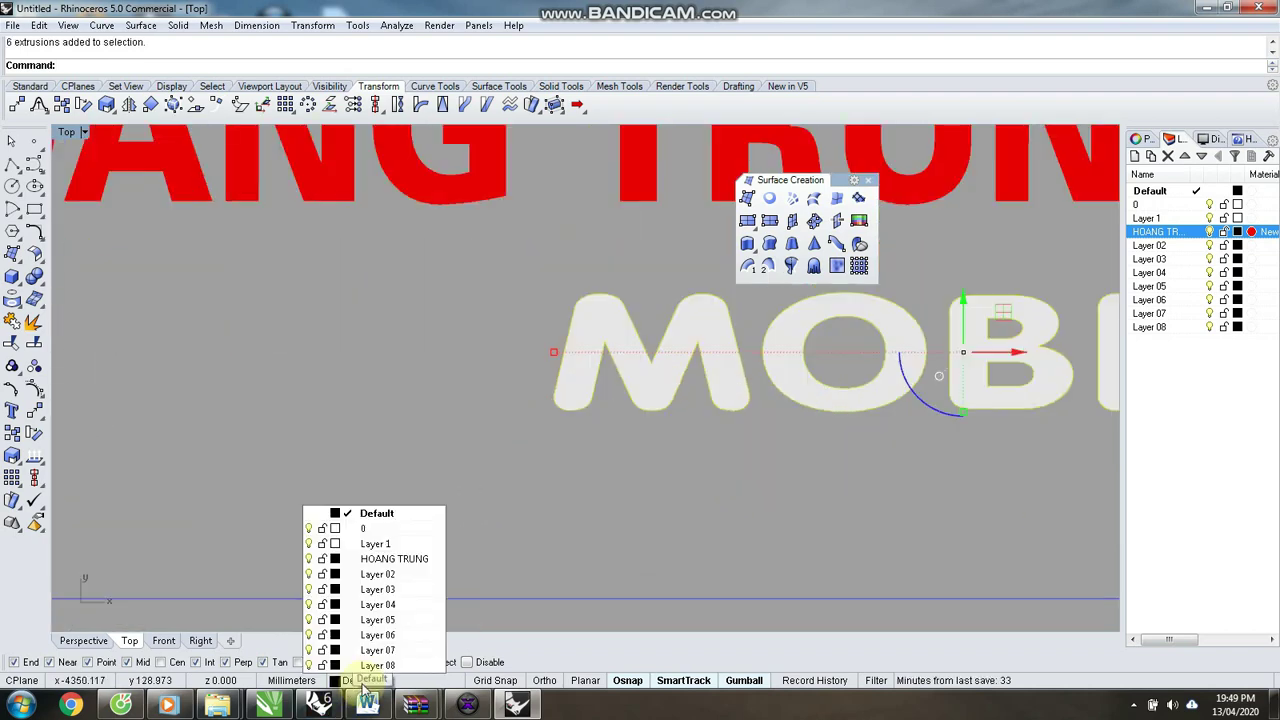
{"action": "left_click", "coordinate": [389, 575]}
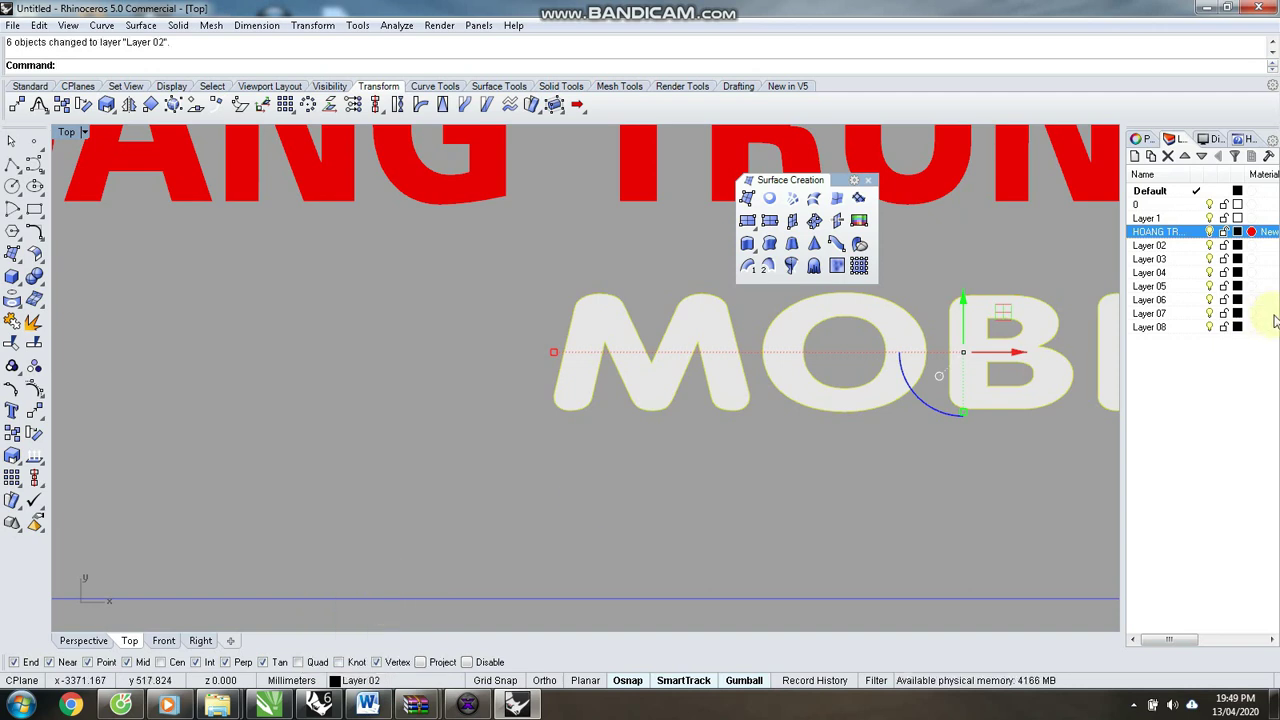
Rename Layer 02 as MOBILE.
{"action": "double_click", "coordinate": [1168, 246]}
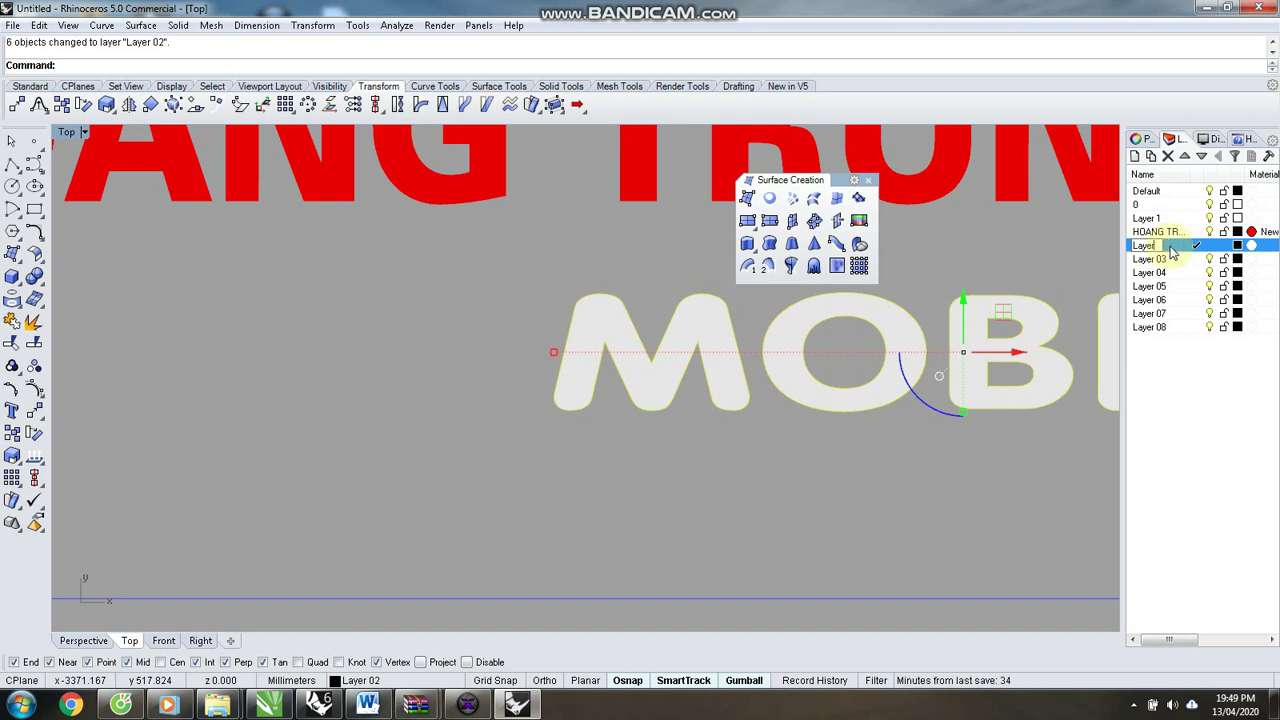
{"action": "type", "text": "MOBILE"}
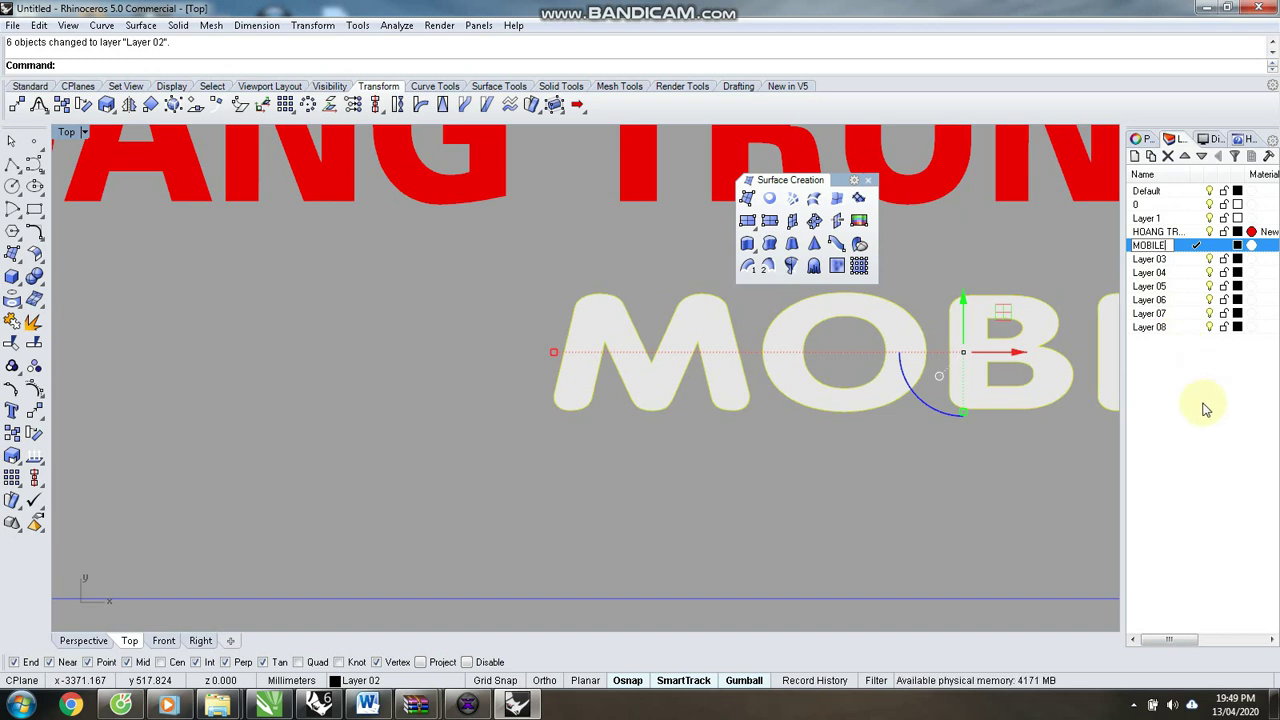
{"action": "left_click", "coordinate": [1157, 400]}
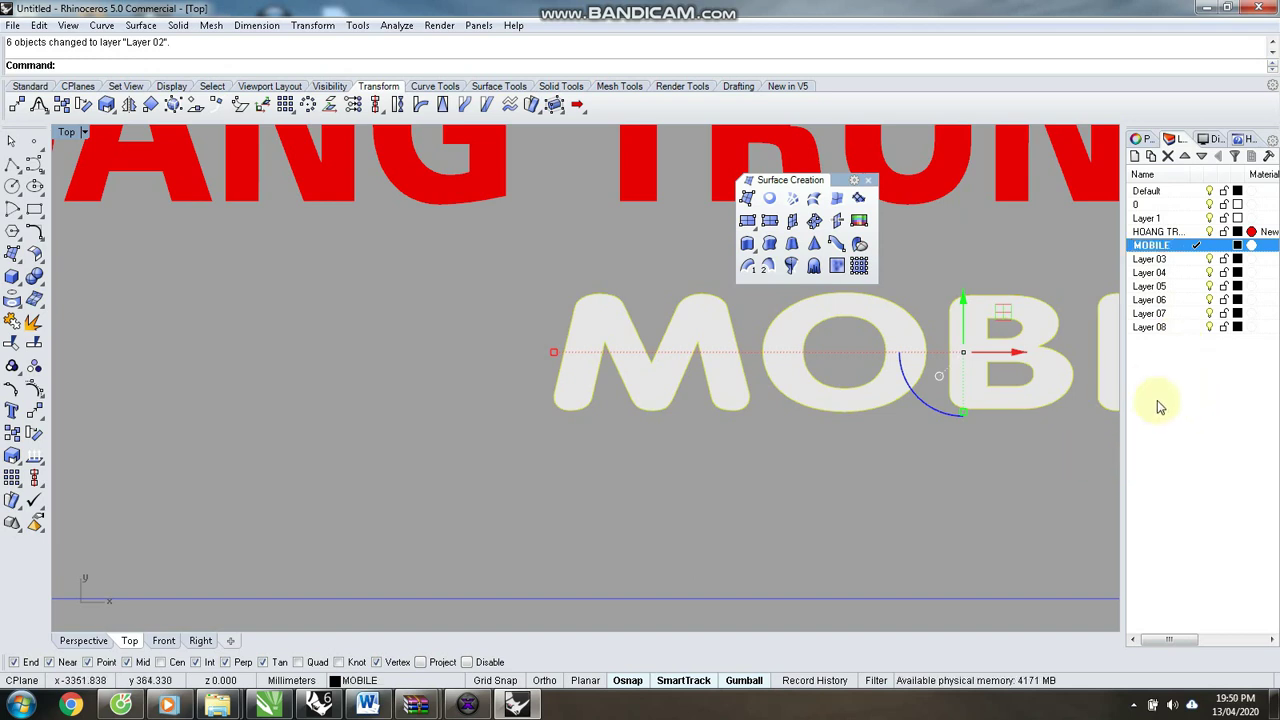
Select the MOBILE lettering and give the MOBILE layer a material with the color Yellow.
{"action": "left_click", "coordinate": [1061, 374]}
{"action": "left_click", "coordinate": [1260, 246]}
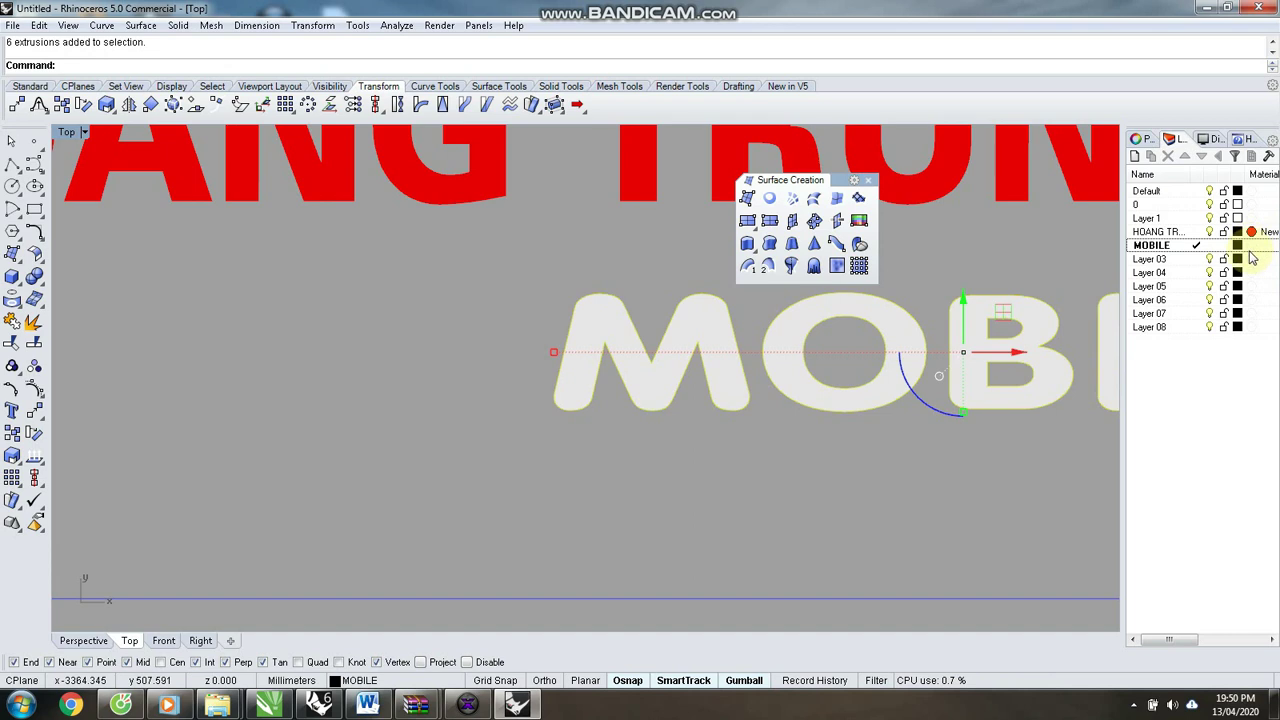
{"action": "left_click", "coordinate": [1250, 246]}
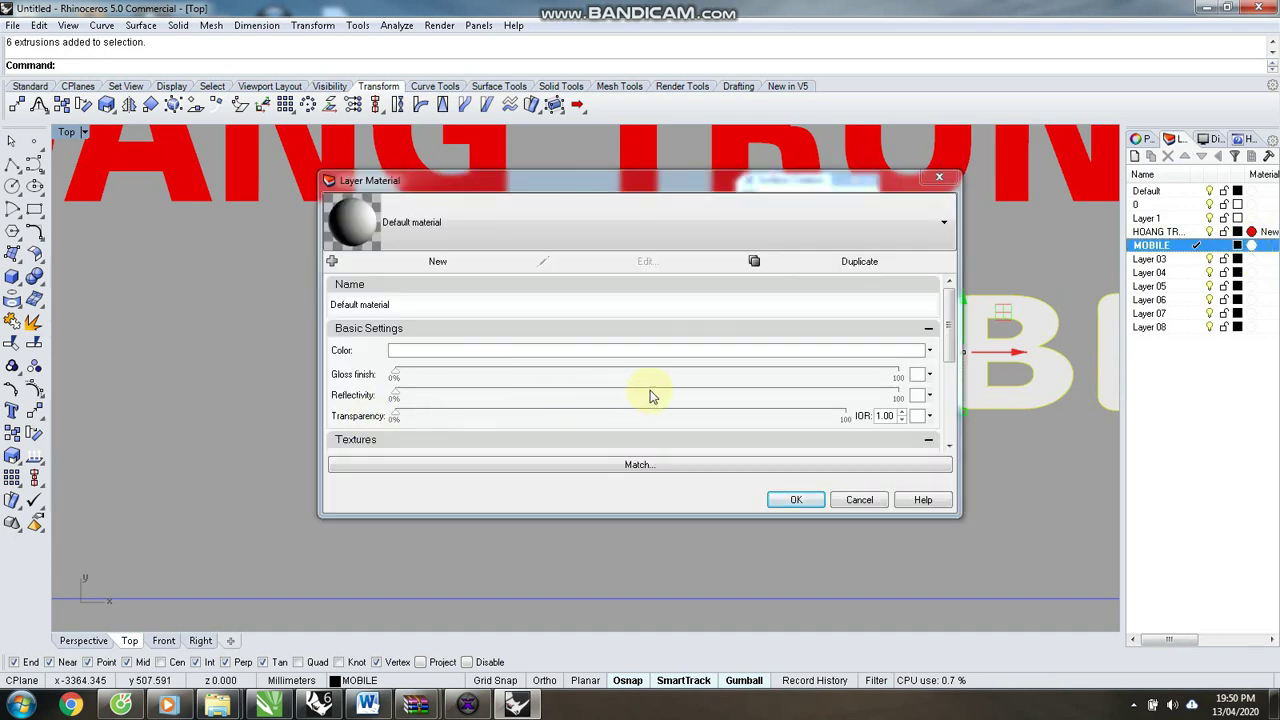
{"action": "left_click", "coordinate": [600, 352]}
{"action": "left_click", "coordinate": [508, 324]}
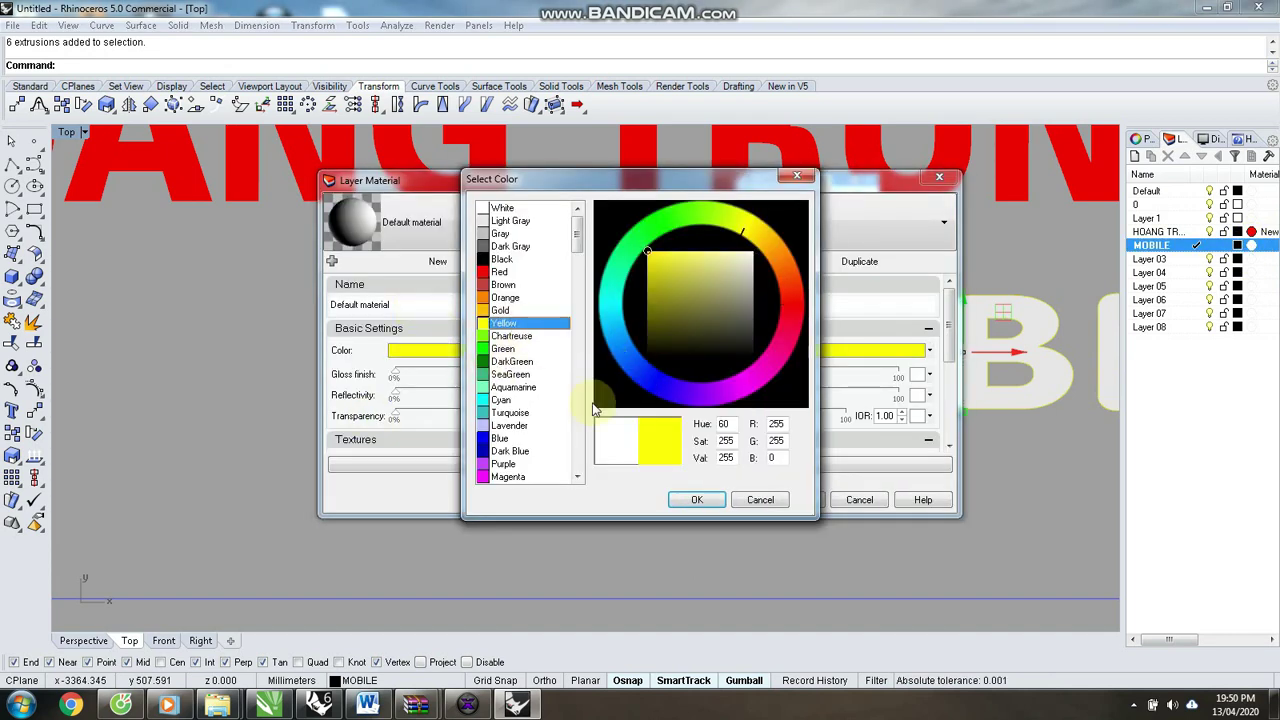
{"action": "left_click", "coordinate": [692, 501]}
{"action": "left_click", "coordinate": [795, 500]}
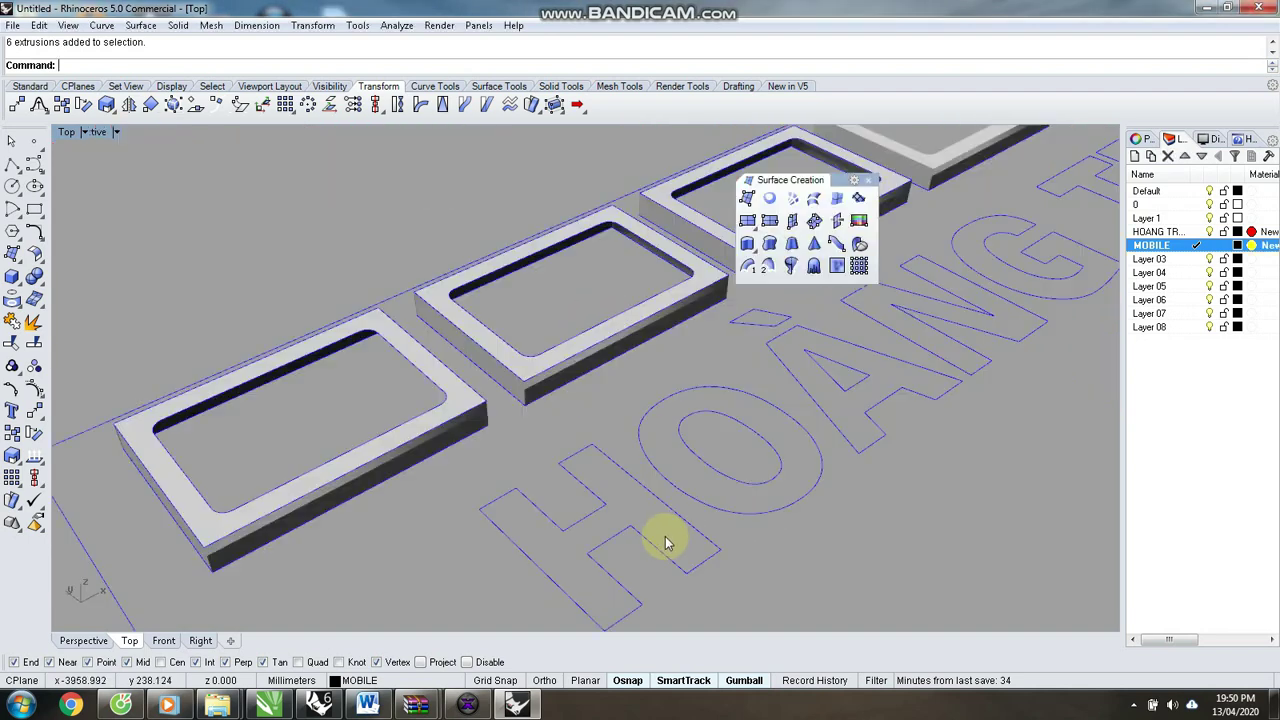
Select the two stepped clusters of beveled blocks at opposite corners of the sign and group them together.
{"action": "scroll", "coordinate": [571, 443], "scroll_direction": "down", "scroll_amount": 5}
{"action": "scroll", "coordinate": [495, 446], "scroll_direction": "up", "scroll_amount": 5}
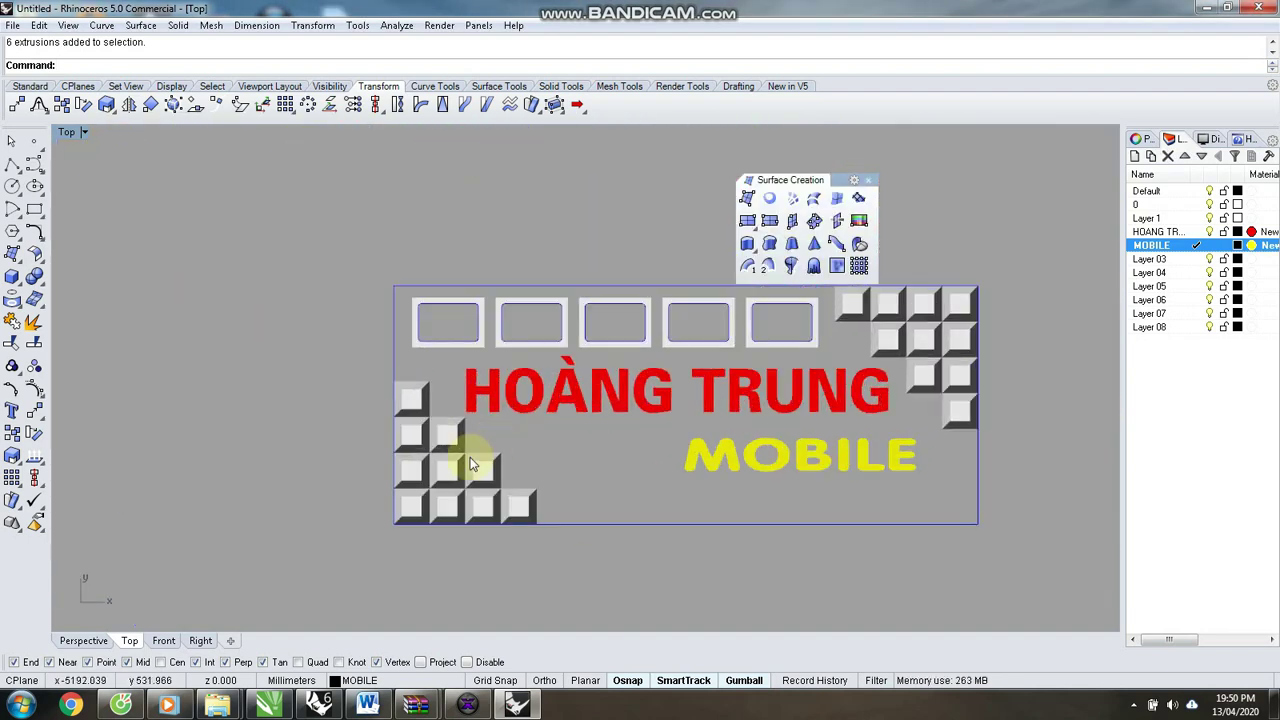
{"action": "scroll", "coordinate": [443, 458], "scroll_direction": "up", "scroll_amount": 3}
{"action": "left_click", "coordinate": [441, 475]}
{"action": "scroll", "coordinate": [441, 475], "scroll_direction": "down", "scroll_amount": 4}
{"action": "left_click", "coordinate": [716, 381], "text": "shift"}
{"action": "scroll", "coordinate": [473, 467], "scroll_direction": "up", "scroll_amount": 1}
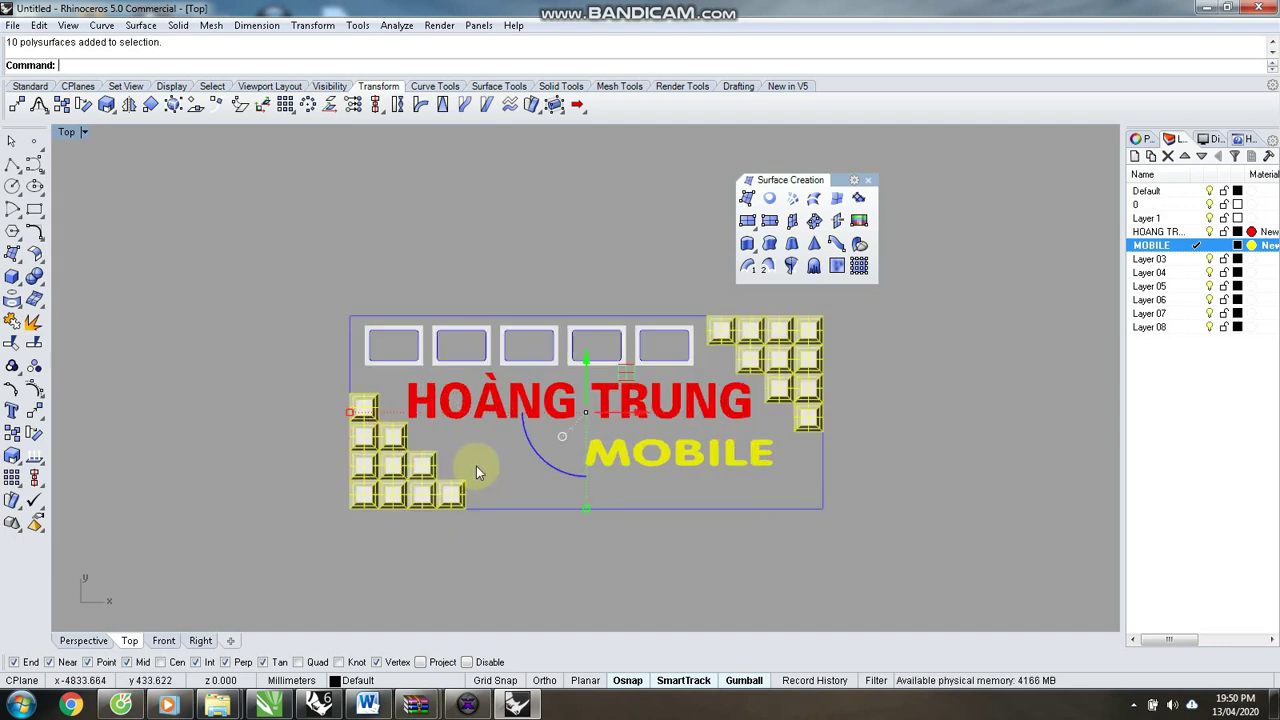
{"action": "left_click", "coordinate": [357, 682]}
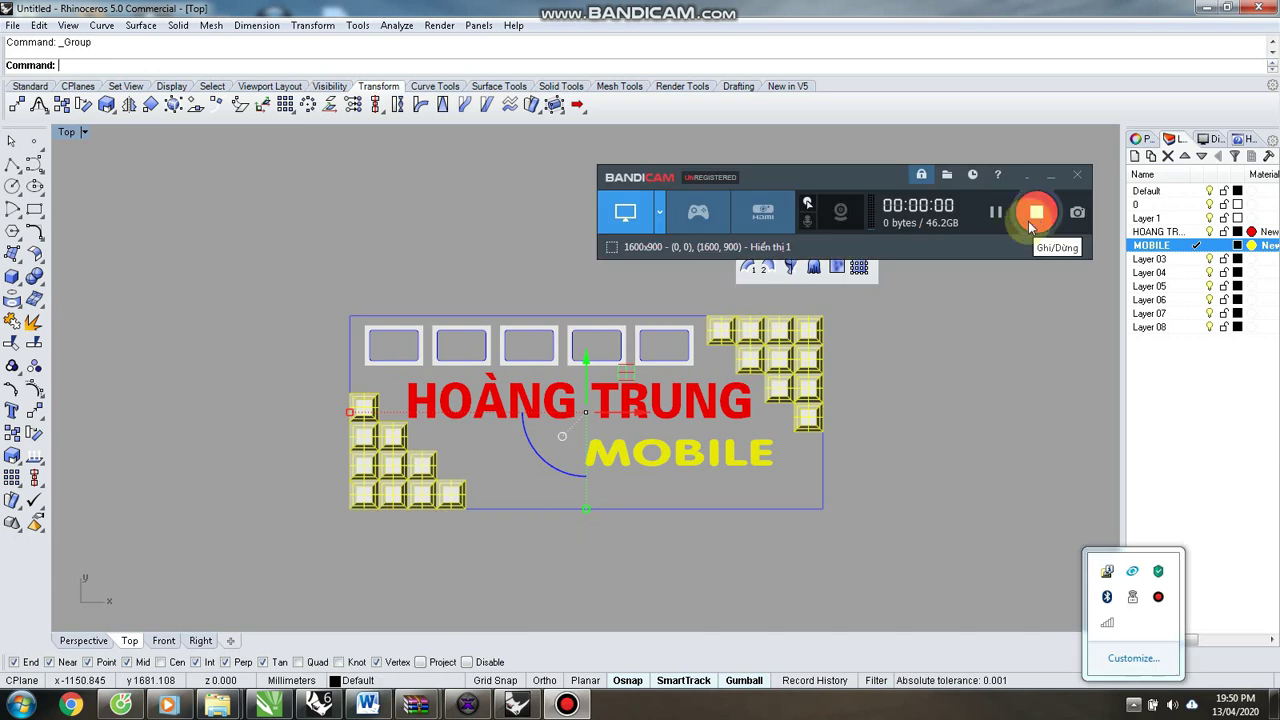
{"action": "left_click", "coordinate": [1048, 174]}
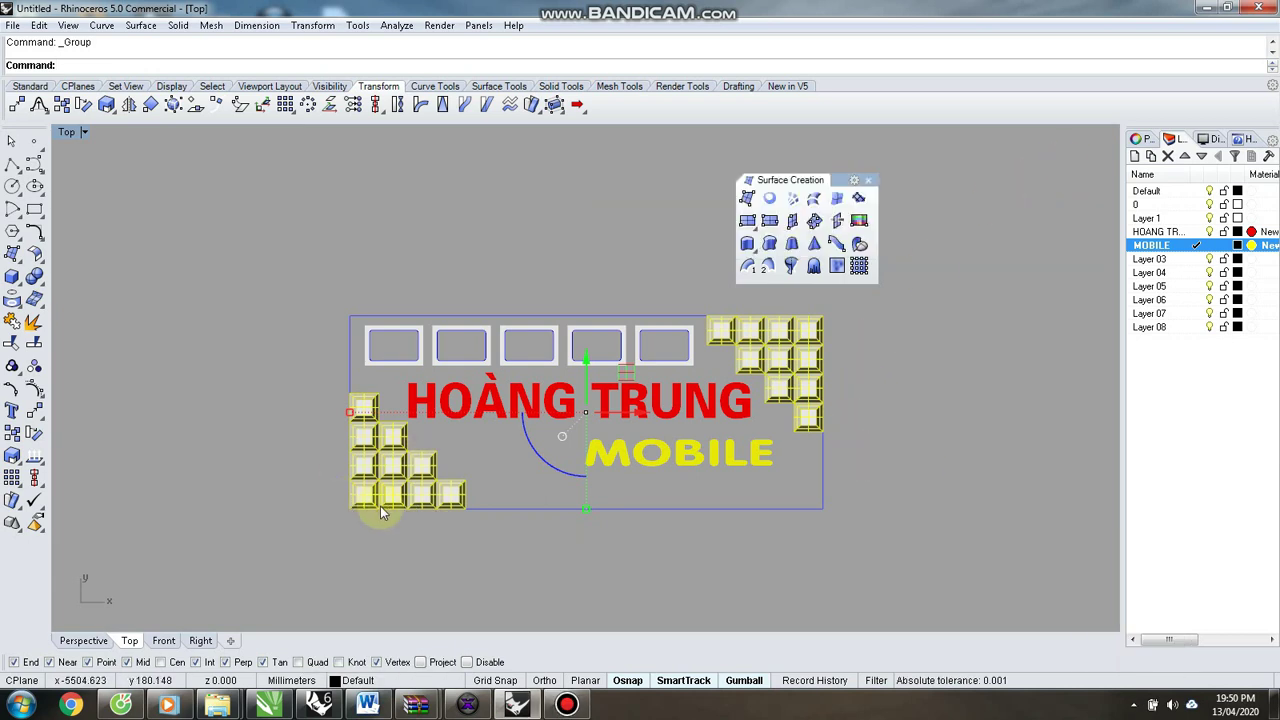
Move the grouped beveled blocks to Layer 03.
{"action": "scroll", "coordinate": [382, 503], "scroll_direction": "up", "scroll_amount": 4}
{"action": "left_click", "coordinate": [355, 680]}
{"action": "left_click", "coordinate": [388, 592]}
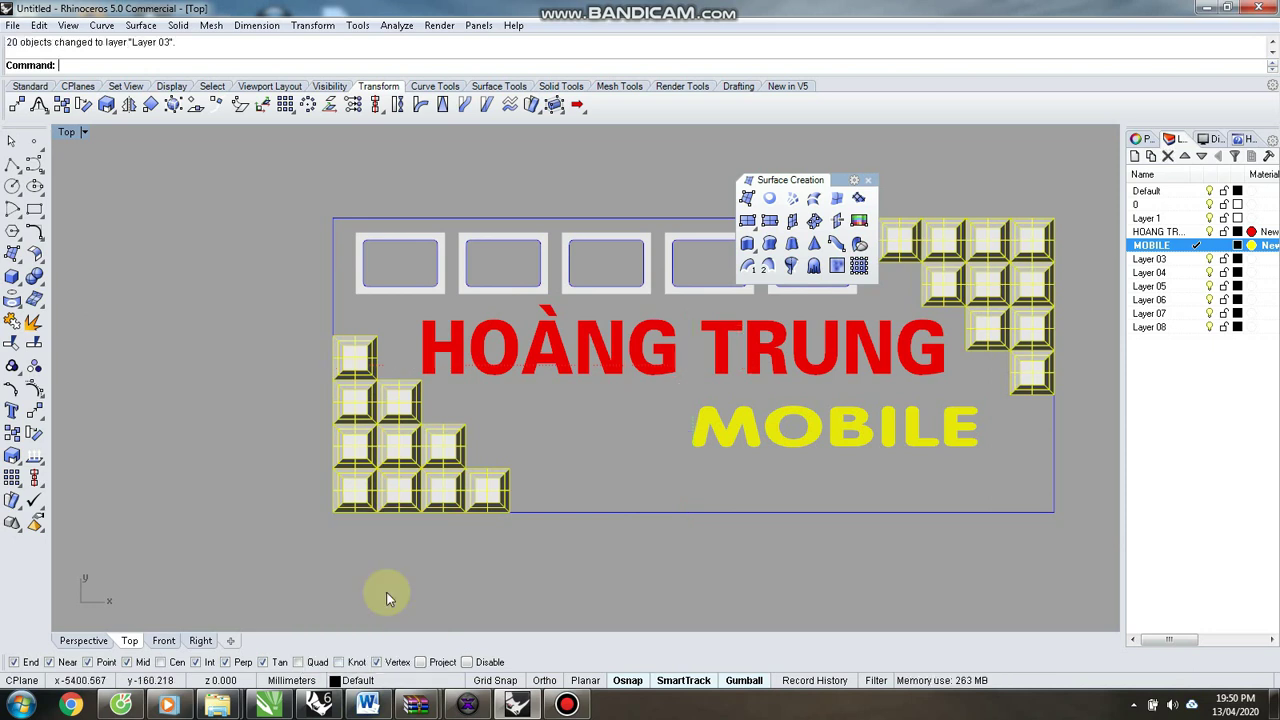
Rename Layer 03 as KHOI.
{"action": "left_click", "coordinate": [1150, 259]}
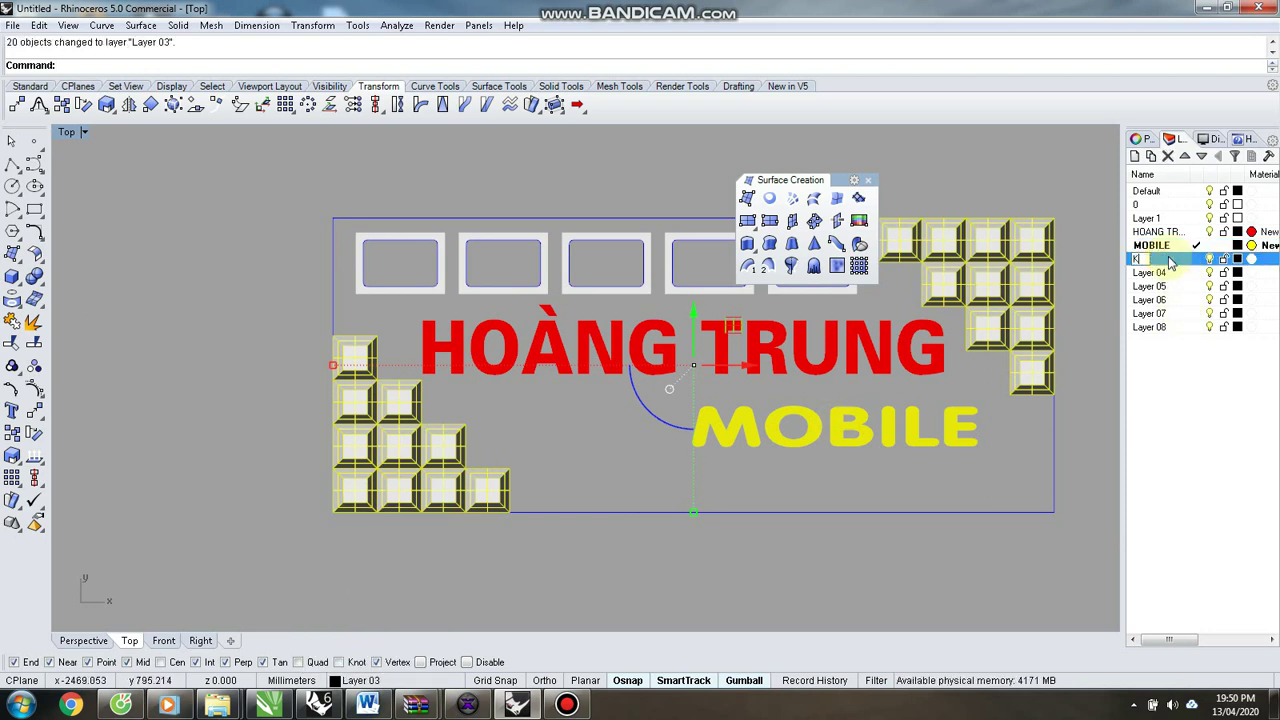
{"action": "type", "text": "KHOI"}
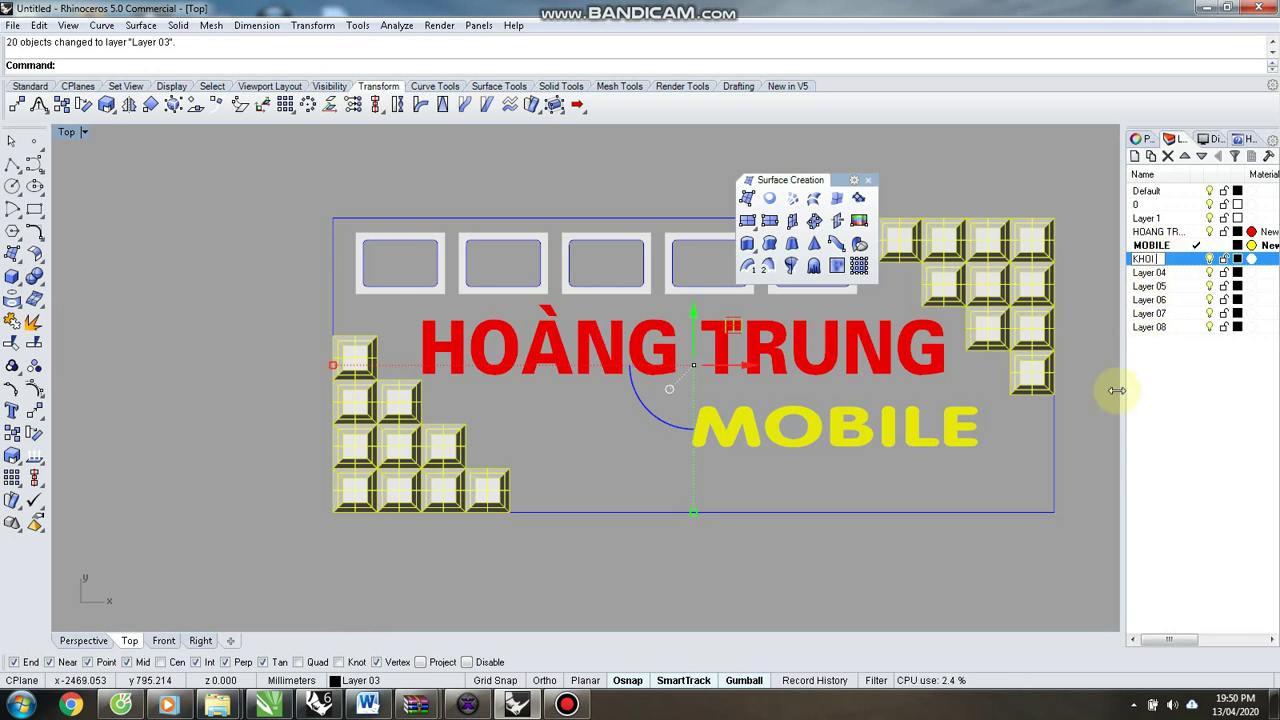
{"action": "left_click", "coordinate": [1101, 404]}
Select the beveled blocks and open the KHOI layer's material settings, keeping the blocks in view beside the dialog.
{"action": "left_click", "coordinate": [996, 285]}
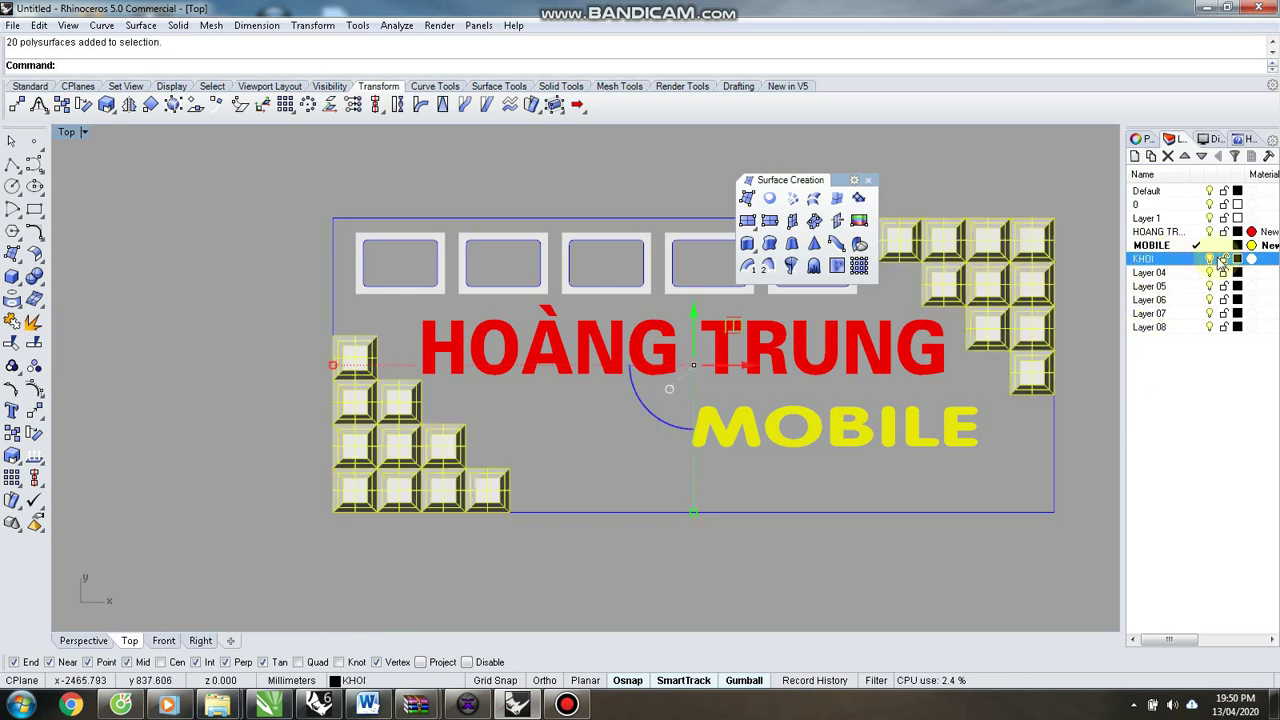
{"action": "left_click", "coordinate": [1252, 259]}
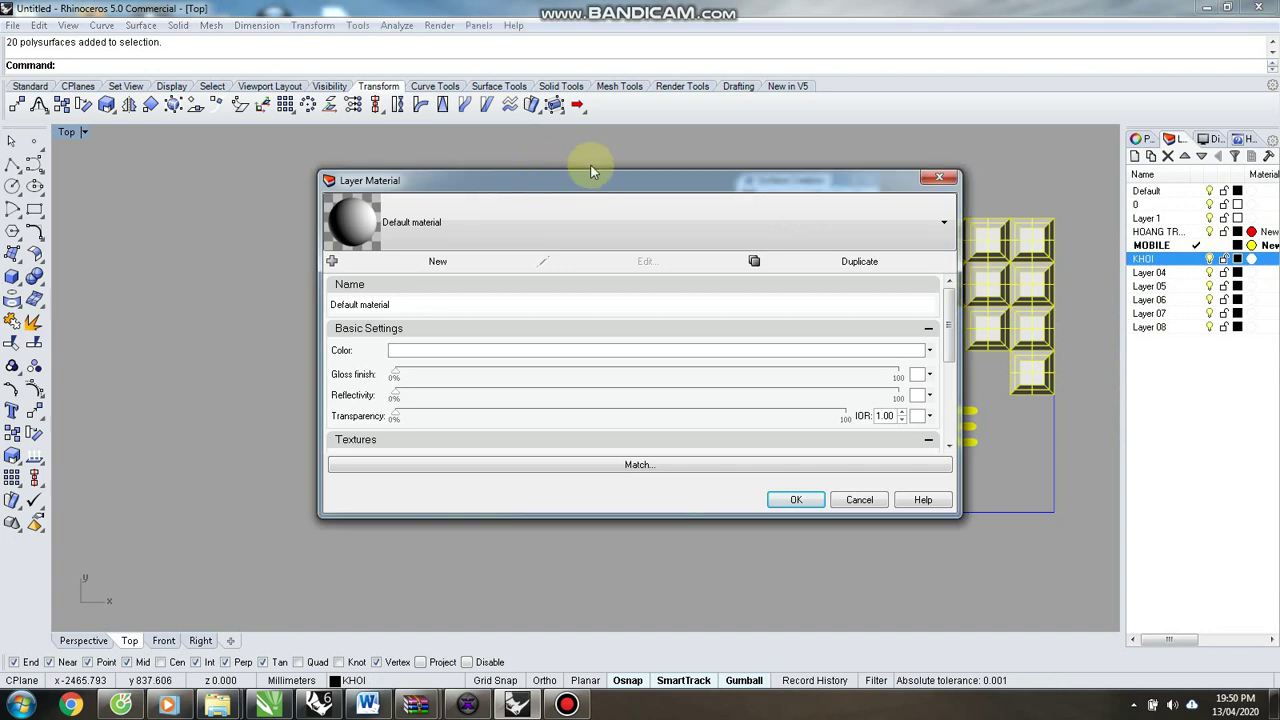
{"action": "left_click_drag", "start_coordinate": [670, 185], "coordinate": [814, 117]}
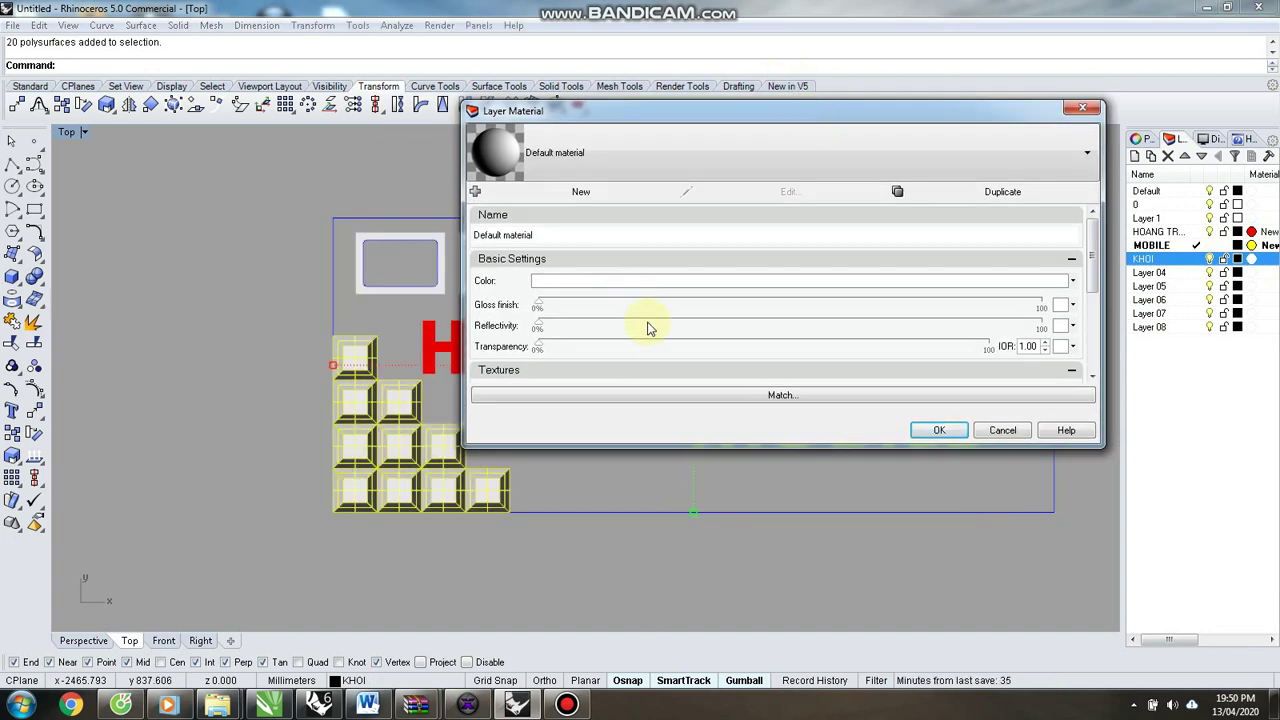
Try Orange and then Black as the KHOI layer's material color.
{"action": "left_click", "coordinate": [658, 280]}
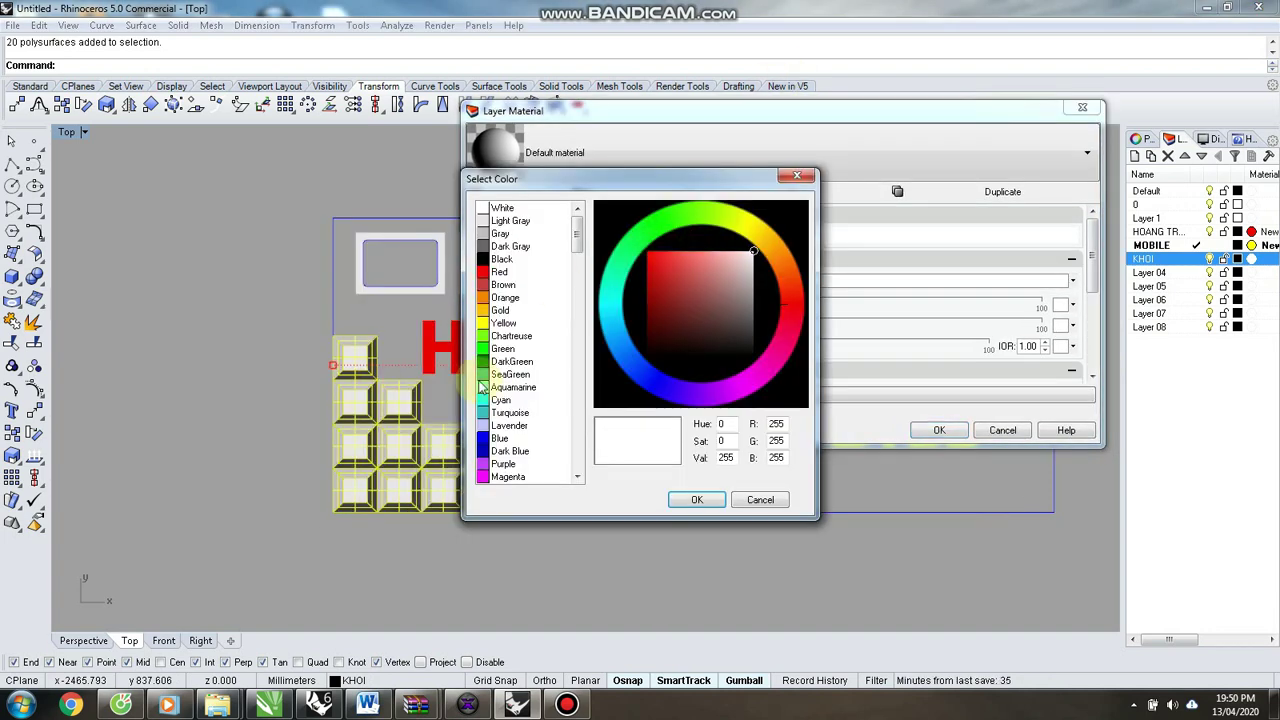
{"action": "left_click", "coordinate": [530, 297]}
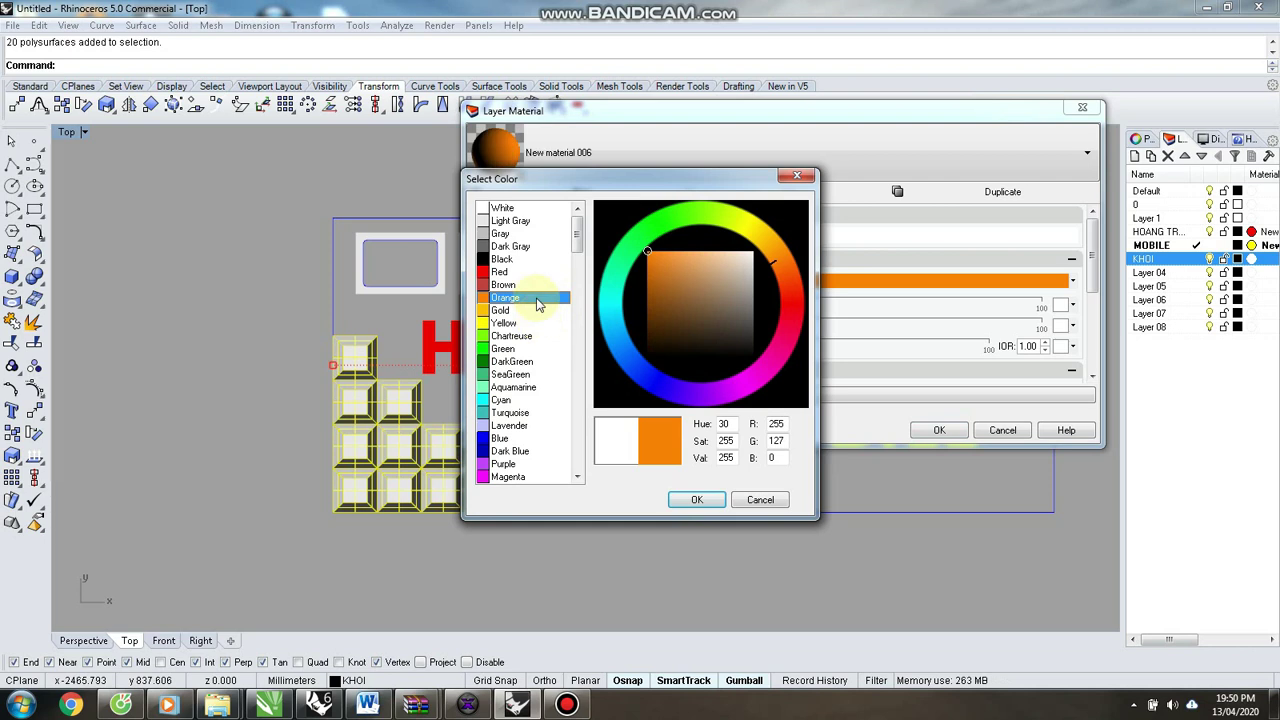
{"action": "left_click", "coordinate": [517, 262]}
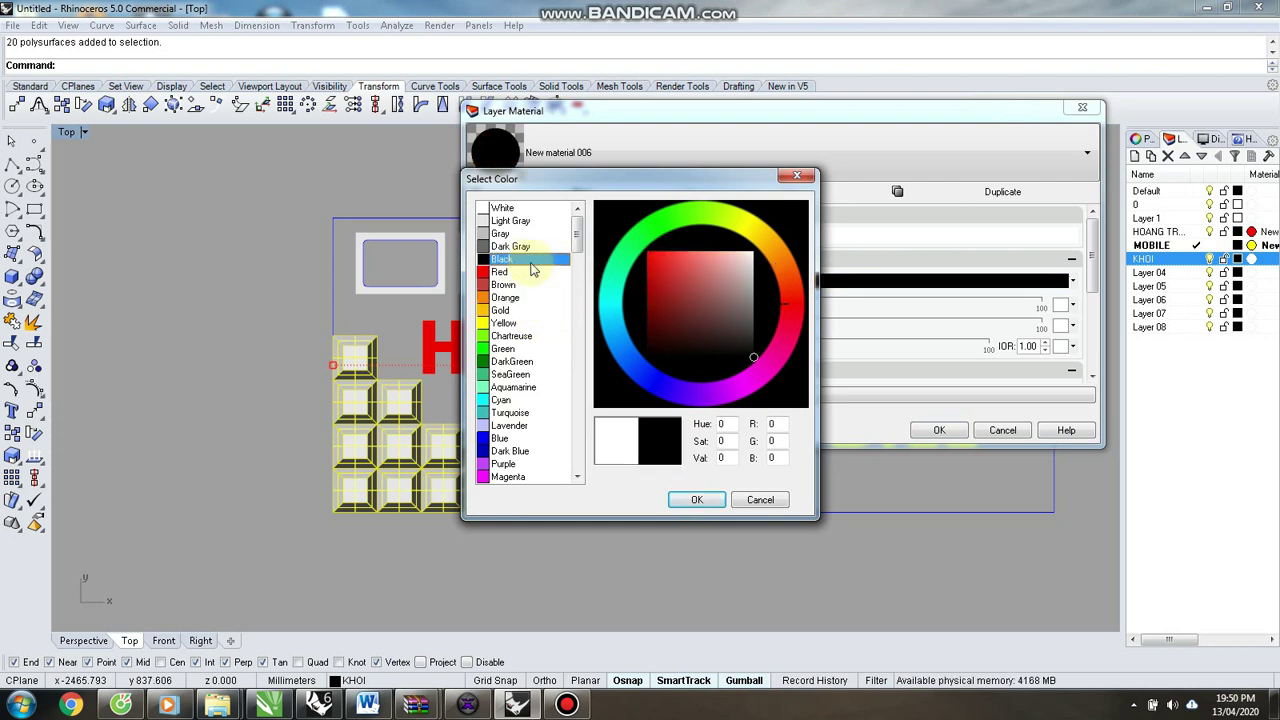
{"action": "left_click", "coordinate": [697, 510]}
{"action": "left_click", "coordinate": [695, 500]}
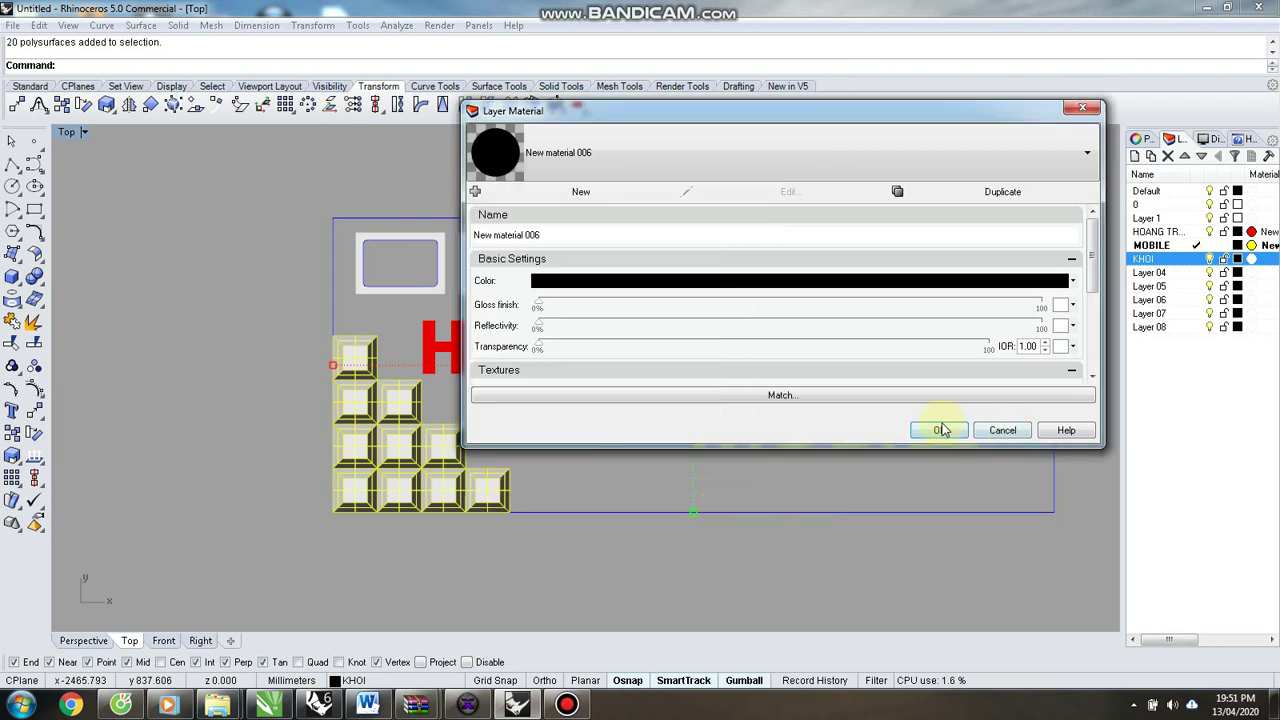
Set the KHOI layer's material color to Aquamarine and apply it to the blocks.
{"action": "left_click", "coordinate": [869, 286]}
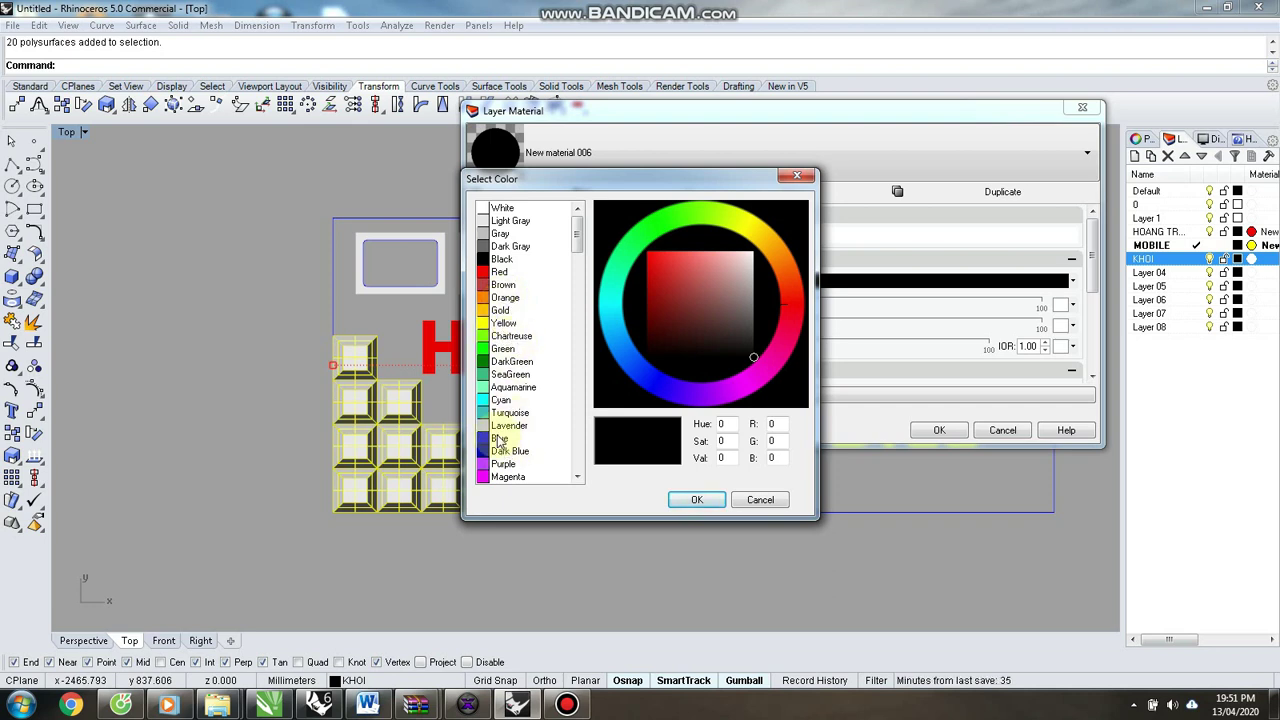
{"action": "left_click", "coordinate": [510, 387]}
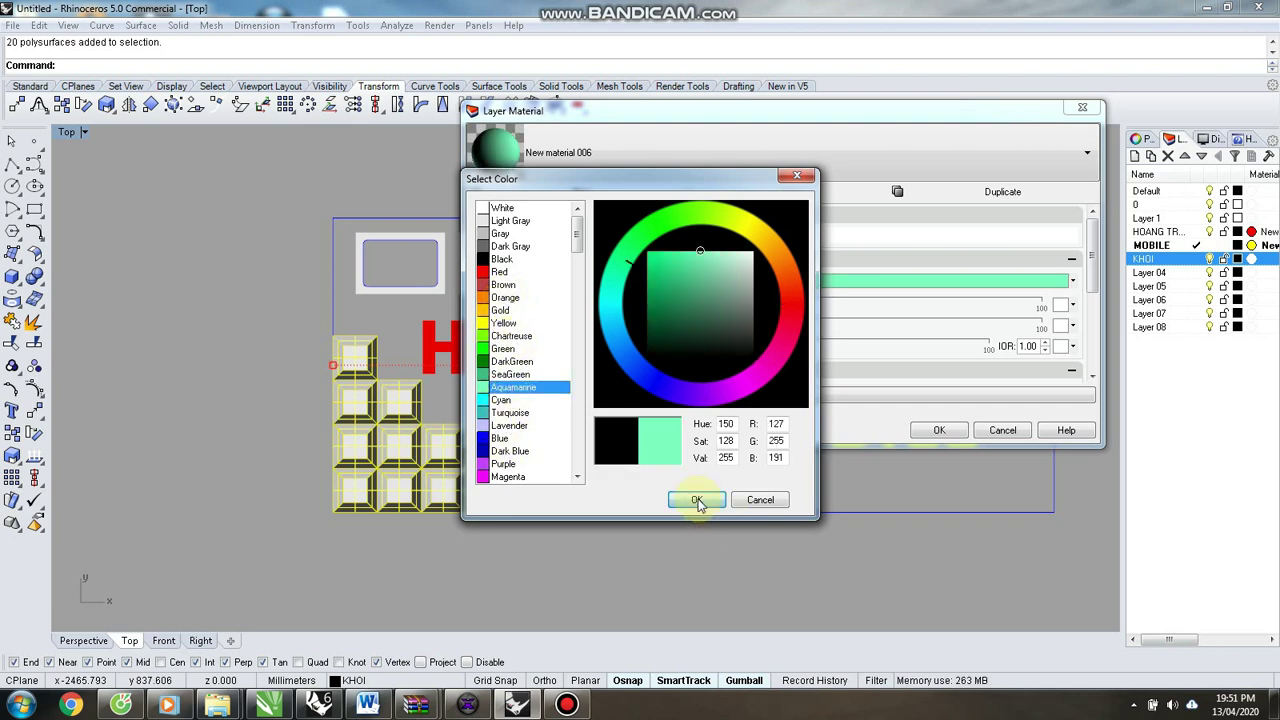
{"action": "left_click", "coordinate": [697, 499]}
{"action": "left_click", "coordinate": [939, 430]}
{"action": "left_click", "coordinate": [856, 506]}
{"action": "scroll", "coordinate": [462, 364], "scroll_direction": "down", "scroll_amount": 3}
{"action": "scroll", "coordinate": [526, 302], "scroll_direction": "up", "scroll_amount": 4}
{"action": "scroll", "coordinate": [476, 366], "scroll_direction": "down", "scroll_amount": 2}
{"action": "scroll", "coordinate": [519, 308], "scroll_direction": "up", "scroll_amount": 2}
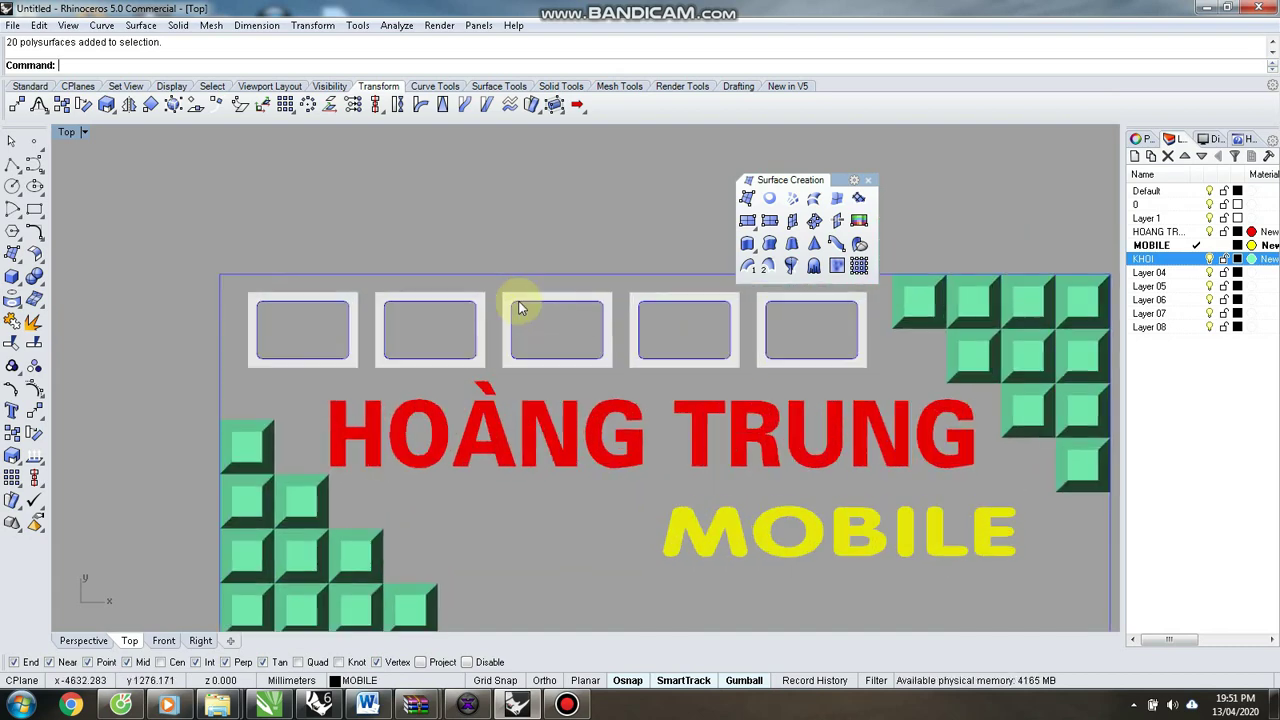
Move the five frames above the lettering to Layer 04 and rename that layer as KHOI HOP DEN.
{"action": "left_click", "coordinate": [470, 366]}
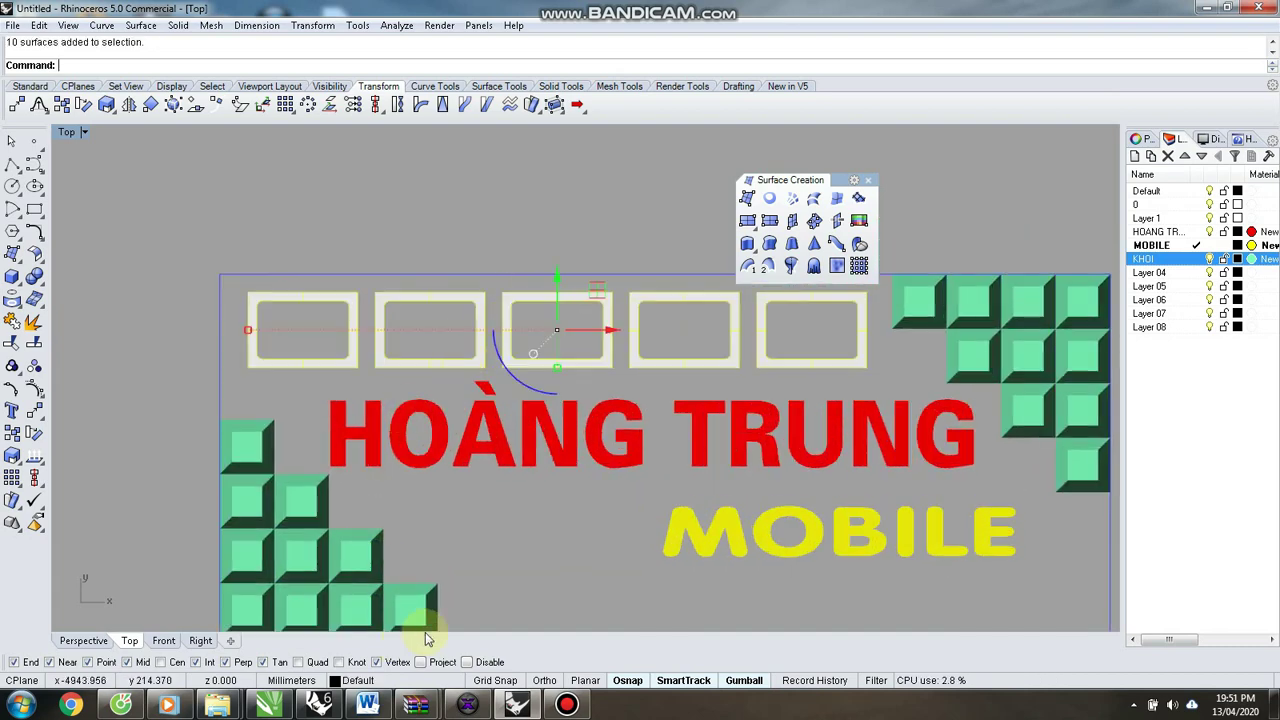
{"action": "left_click", "coordinate": [375, 682]}
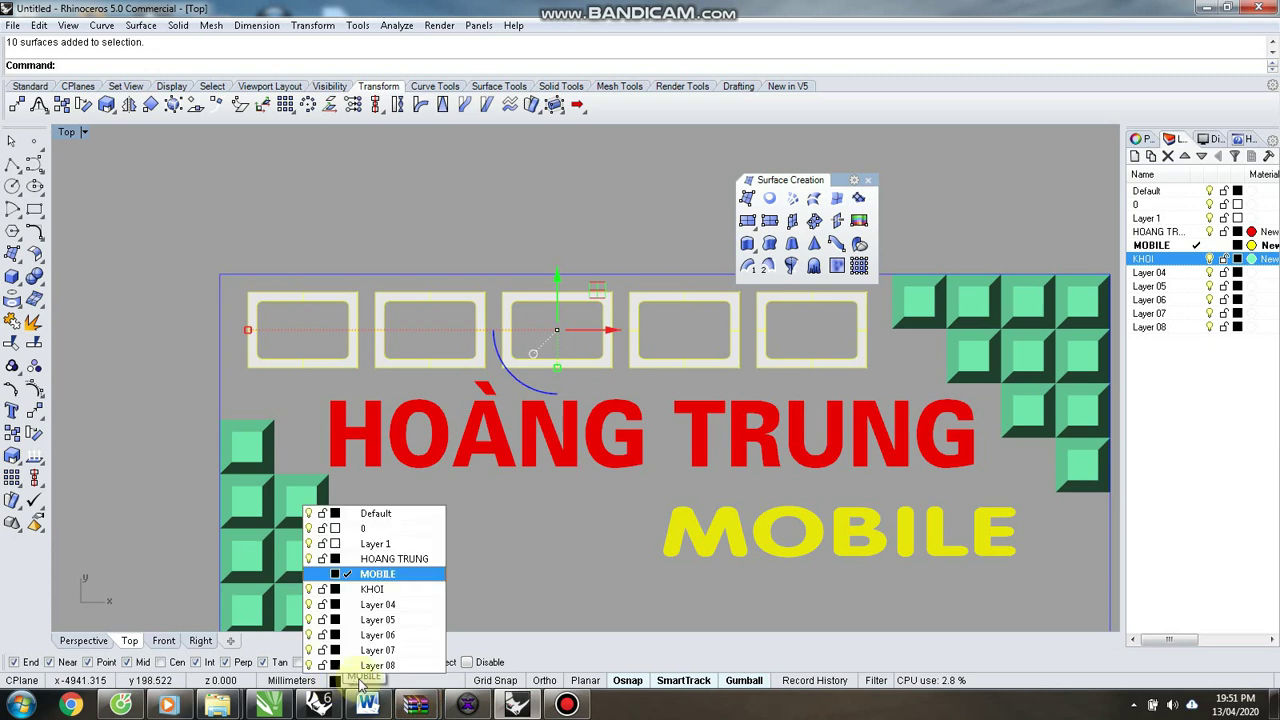
{"action": "left_click", "coordinate": [378, 605]}
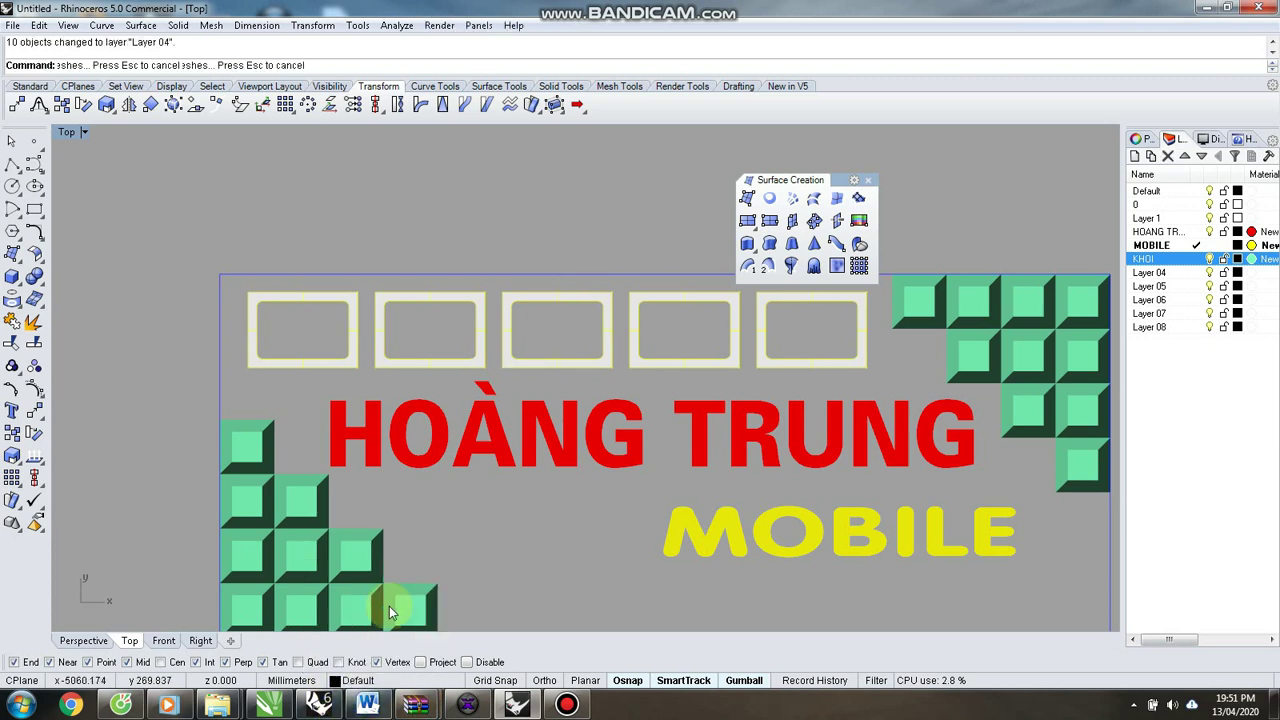
{"action": "left_click", "coordinate": [1191, 279]}
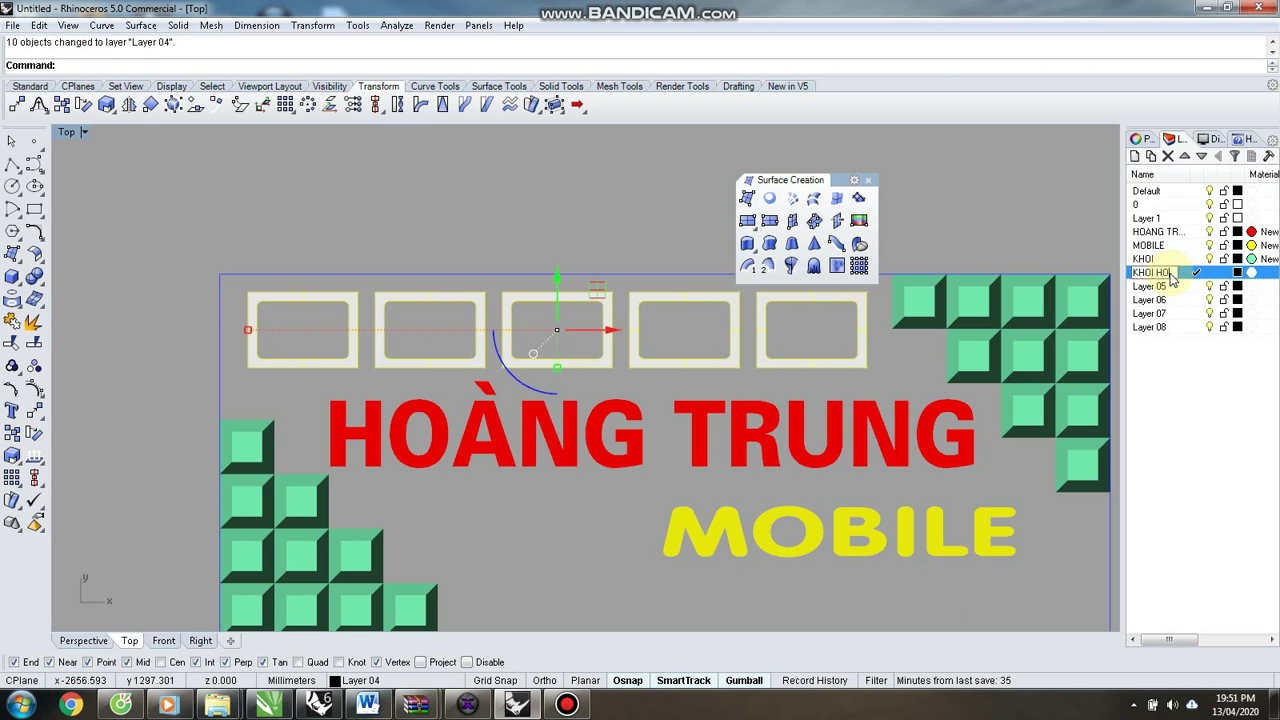
{"action": "type", "text": "KHOI HOP DEN"}
{"action": "left_click", "coordinate": [986, 191]}
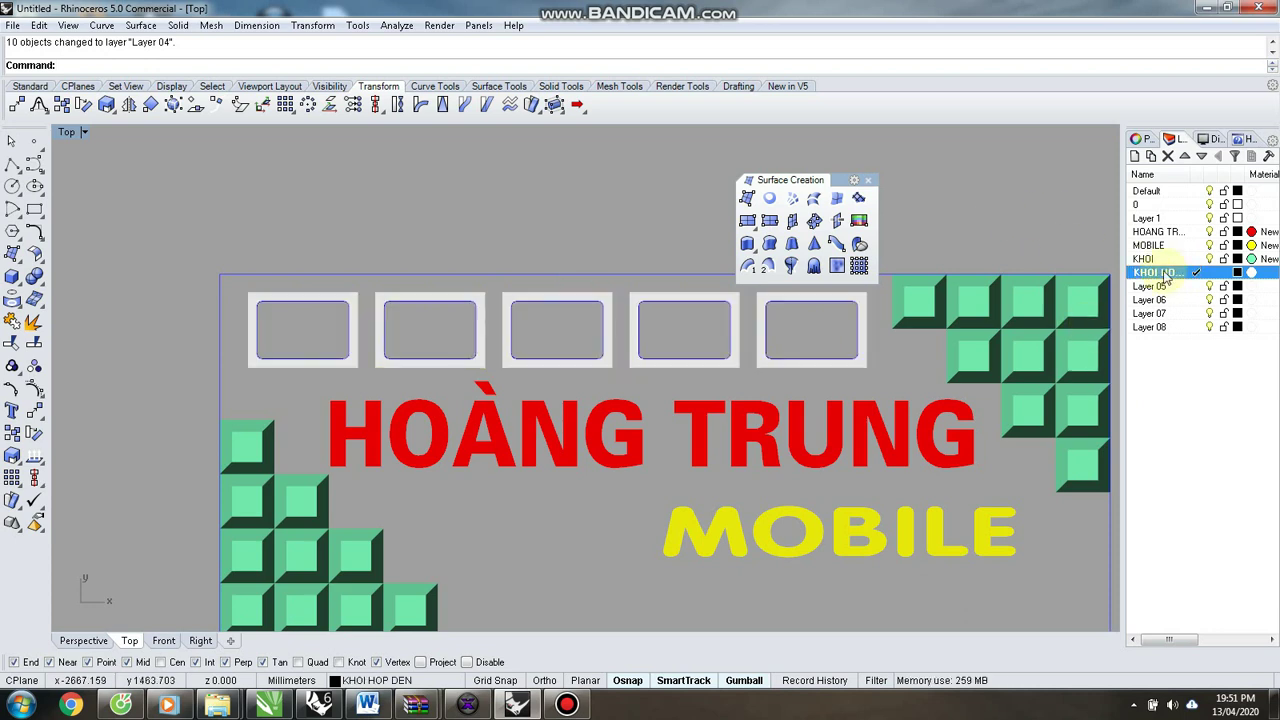
Try SeaGreen as the KHOI HOP DEN layer's material color.
{"action": "left_click", "coordinate": [1252, 273]}
{"action": "left_click", "coordinate": [606, 282]}
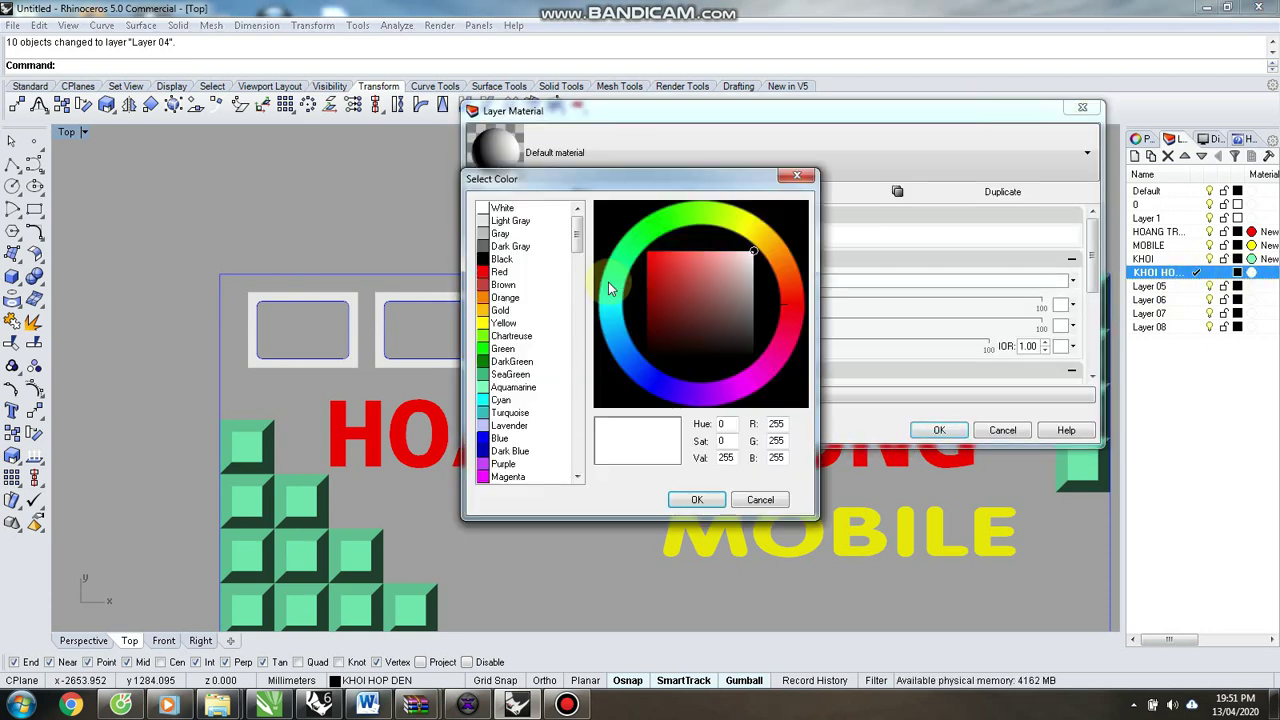
{"action": "left_click", "coordinate": [510, 375]}
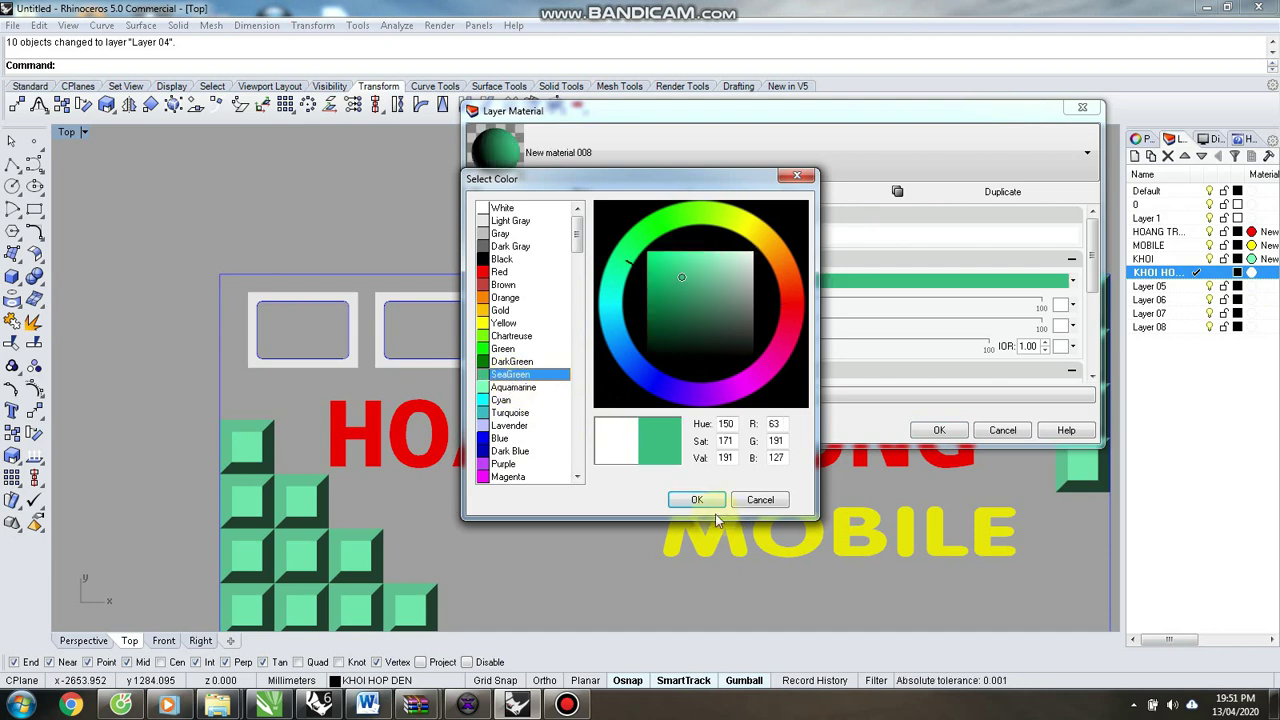
{"action": "left_click", "coordinate": [692, 500]}
{"action": "left_click", "coordinate": [937, 430]}
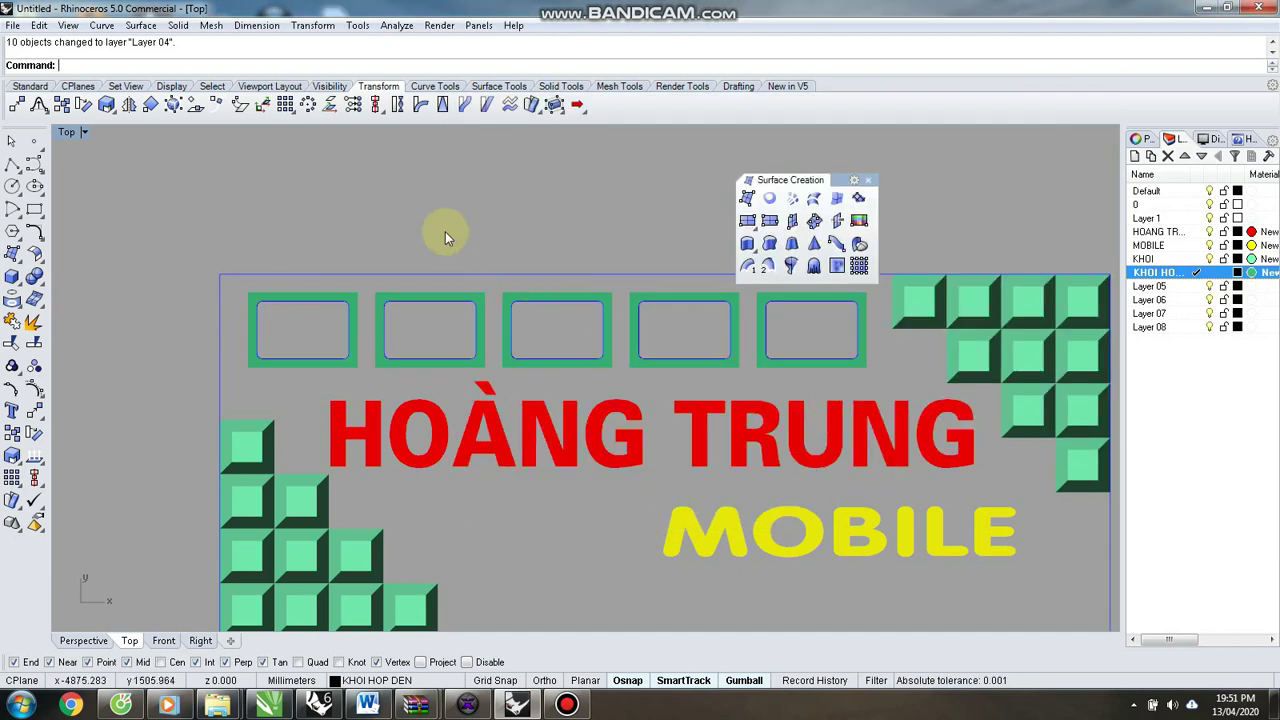
Set the KHOI HOP DEN layer's material color to Black for the frames and move the Surface Creation palette clear of the sign.
{"action": "left_click", "coordinate": [763, 366]}
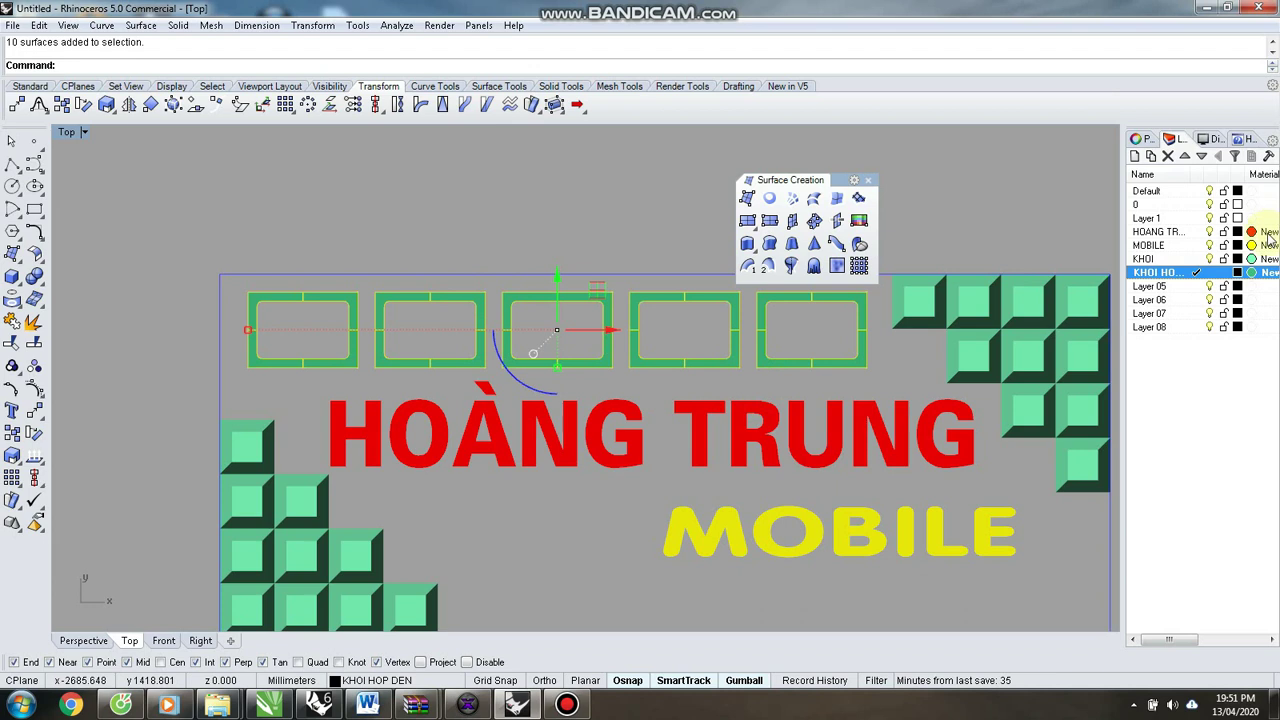
{"action": "left_click", "coordinate": [1258, 277]}
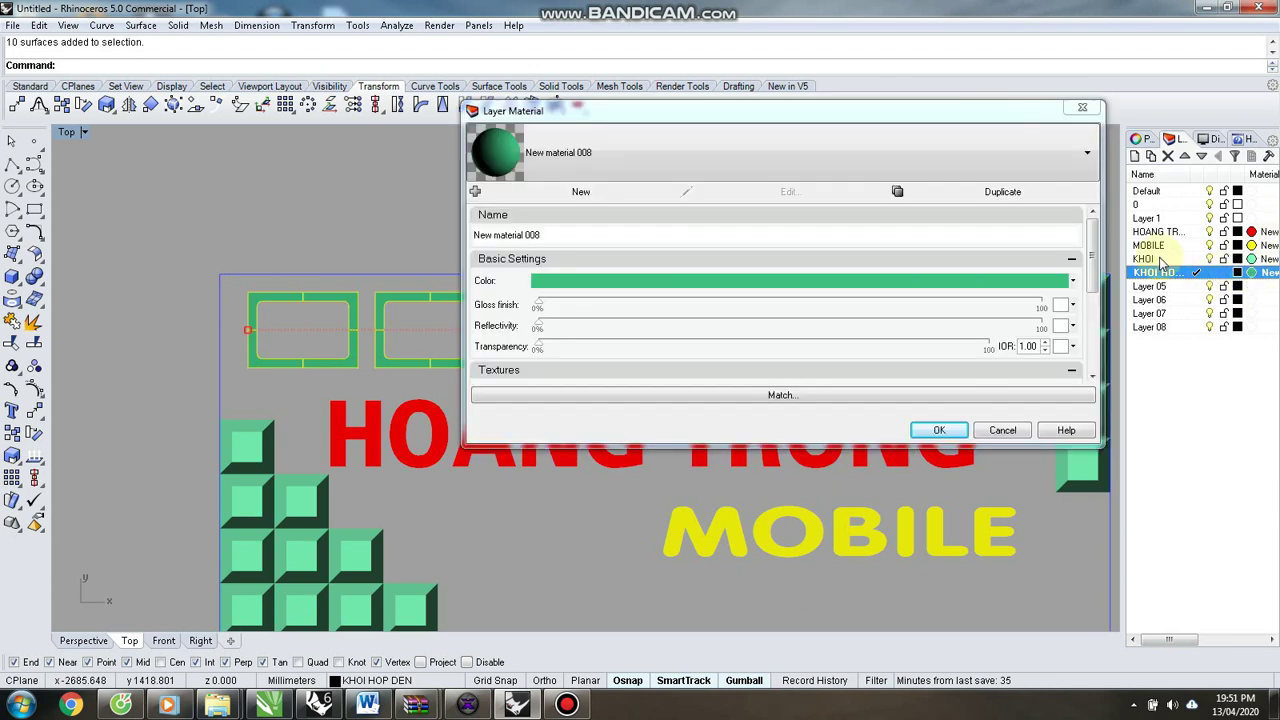
{"action": "left_click", "coordinate": [623, 278]}
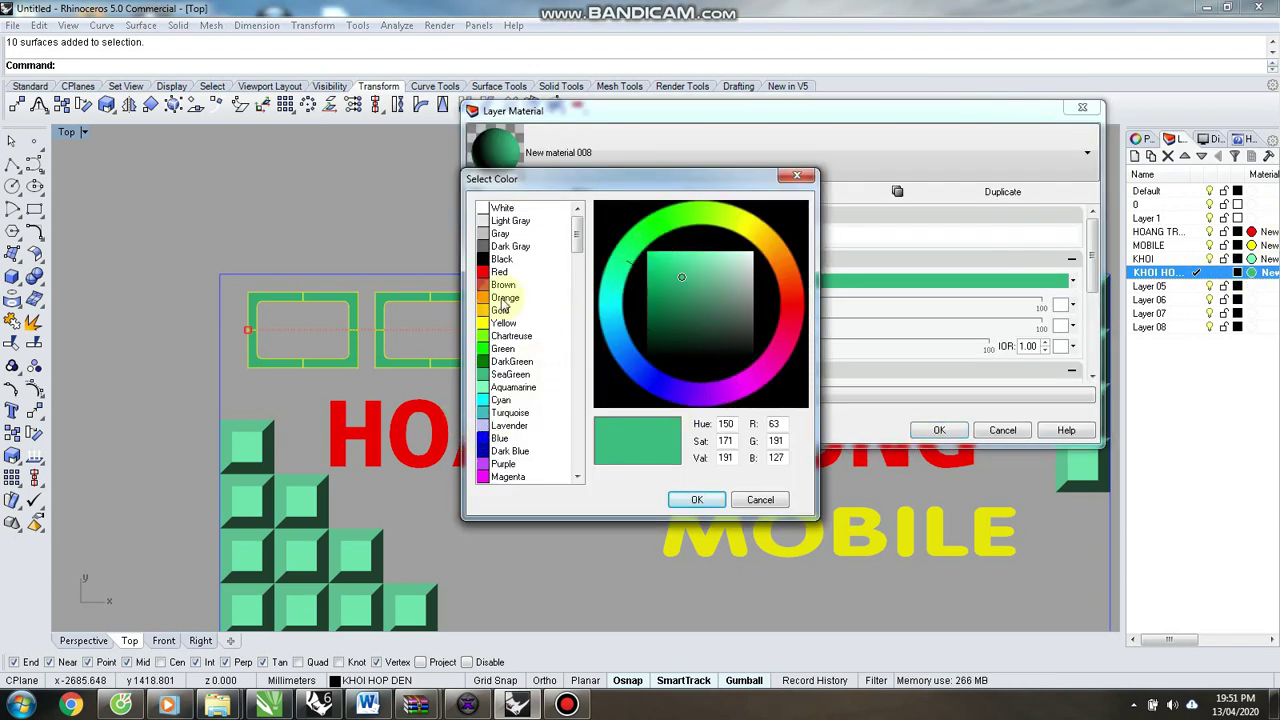
{"action": "left_click", "coordinate": [503, 260]}
{"action": "left_click", "coordinate": [697, 499]}
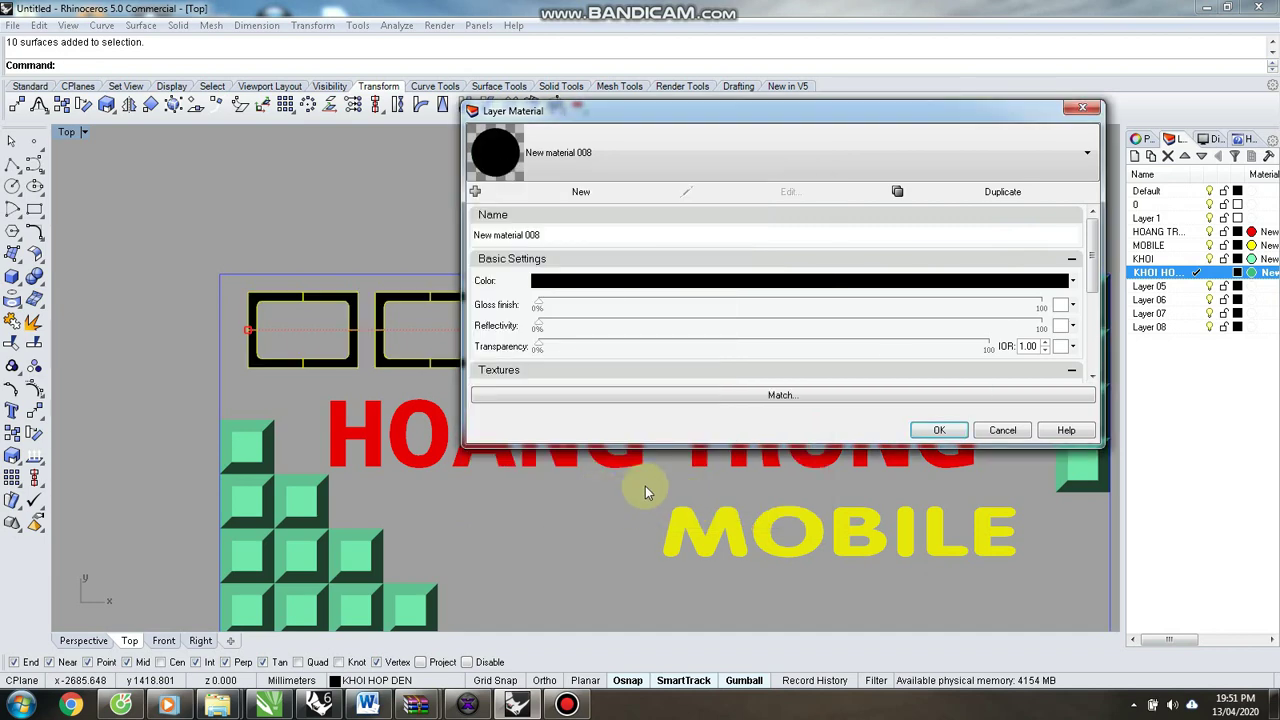
{"action": "left_click", "coordinate": [935, 430]}
{"action": "key", "text": "Escape"}
{"action": "left_click_drag", "start_coordinate": [810, 190], "coordinate": [465, 152]}
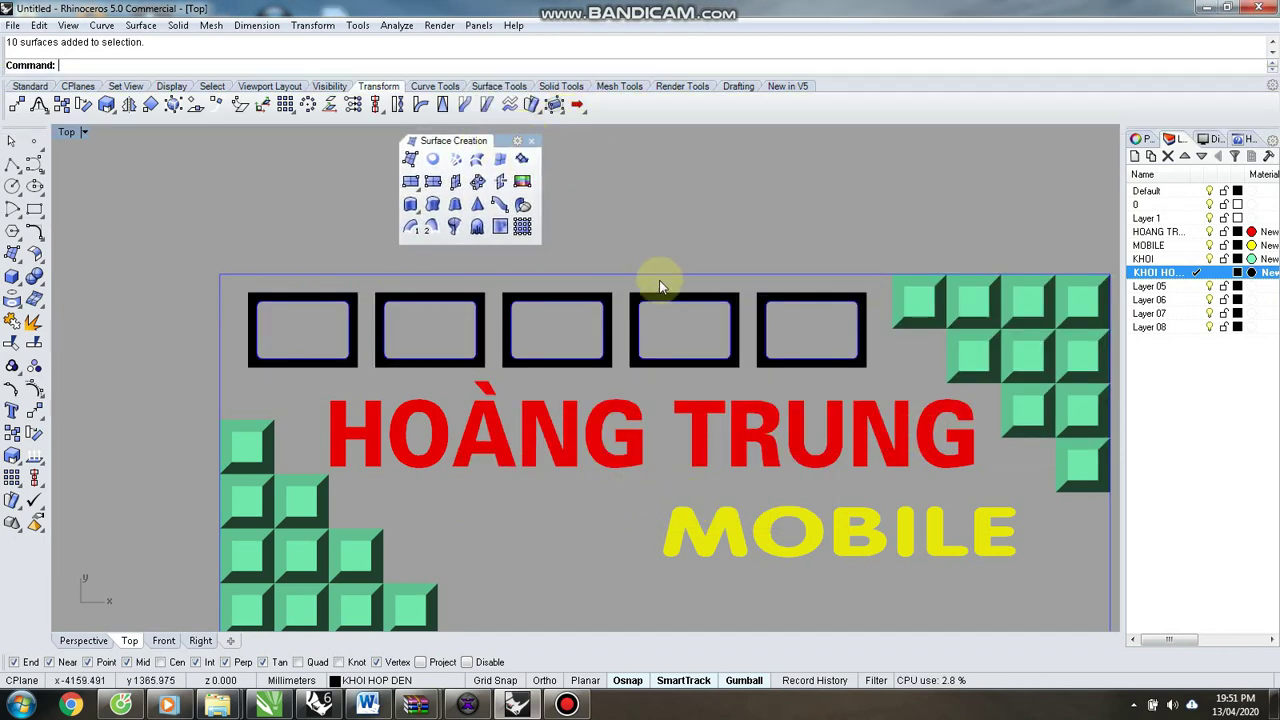
Examine the colored lettering, blocks and frames in the Perspective view.
{"action": "scroll", "coordinate": [628, 336], "scroll_direction": "down", "scroll_amount": 8}
{"action": "key", "text": "ctrl+F4"}
{"action": "scroll", "coordinate": [663, 372], "scroll_direction": "up", "scroll_amount": 5}
{"action": "right_click_drag", "start_coordinate": [663, 372], "coordinate": [586, 363]}
{"action": "scroll", "coordinate": [595, 363], "scroll_direction": "up", "scroll_amount": 5}
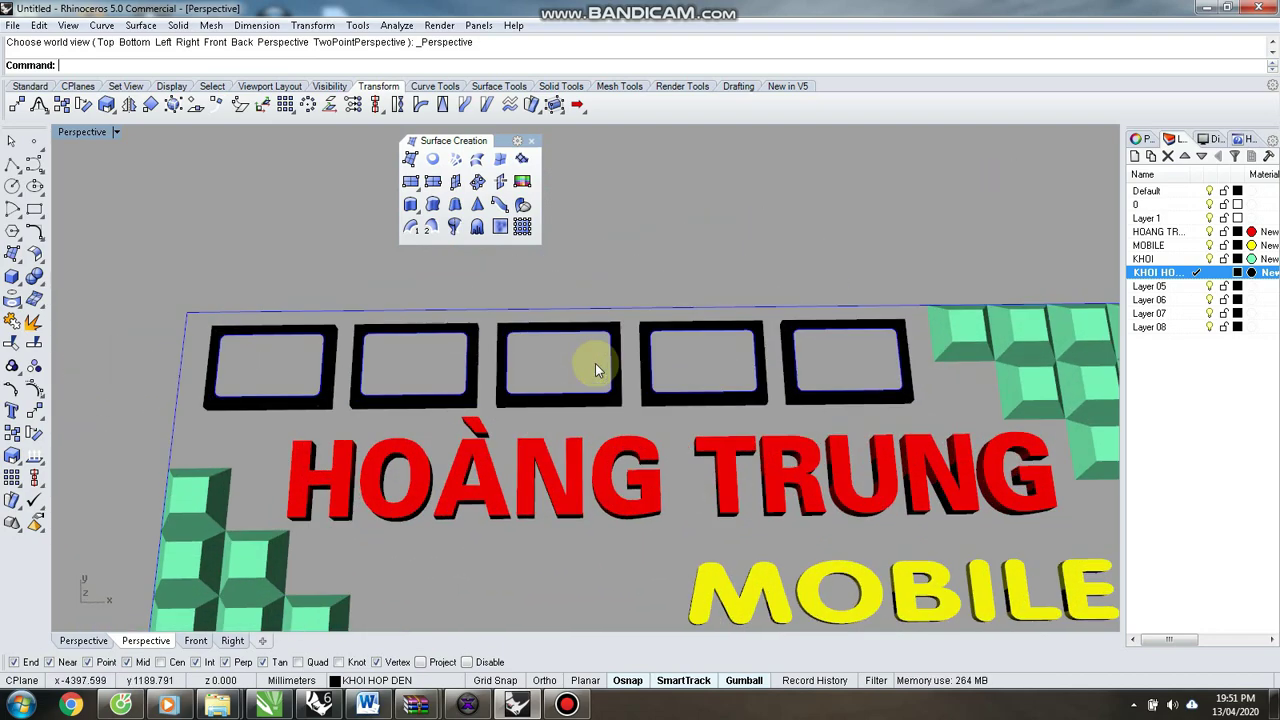
{"action": "scroll", "coordinate": [608, 366], "scroll_direction": "down", "scroll_amount": 3}
{"action": "scroll", "coordinate": [646, 351], "scroll_direction": "up", "scroll_amount": 3}
{"action": "scroll", "coordinate": [600, 346], "scroll_direction": "down", "scroll_amount": 3}
{"action": "scroll", "coordinate": [657, 371], "scroll_direction": "up", "scroll_amount": 2}
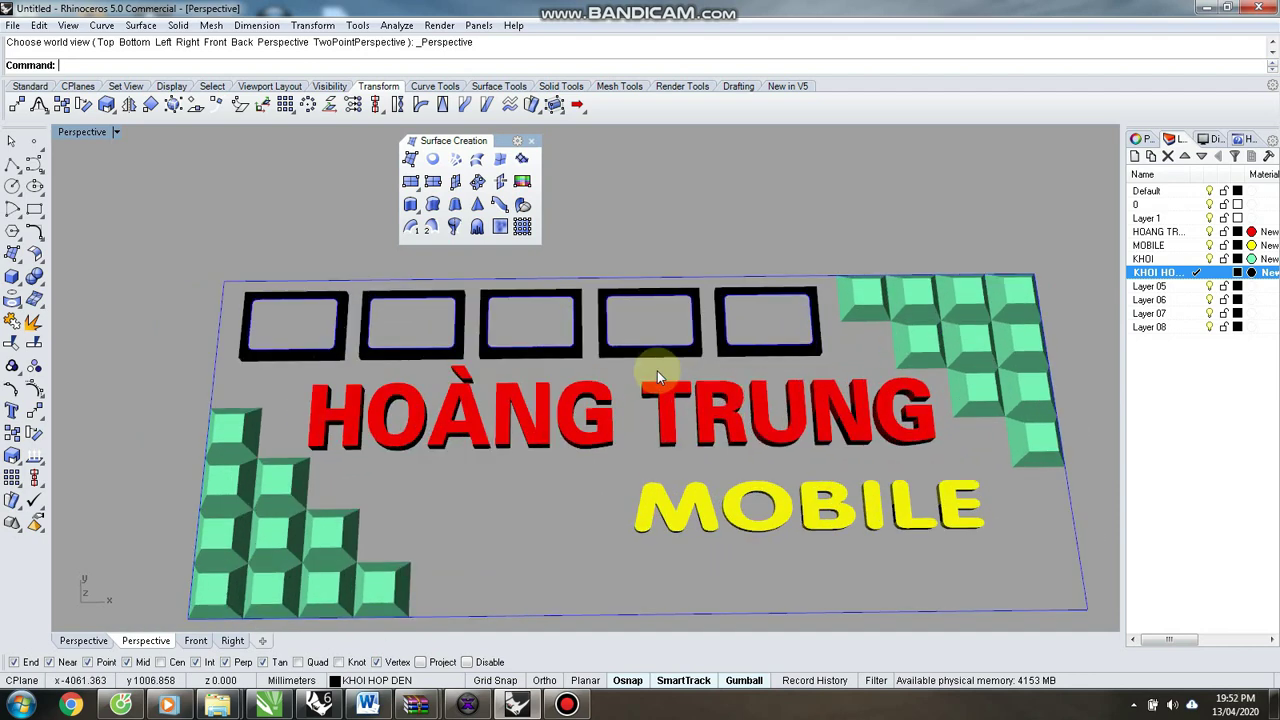
Create a planar surface from the sign's outer rectangle as its background.
{"action": "left_click", "coordinate": [1076, 577]}
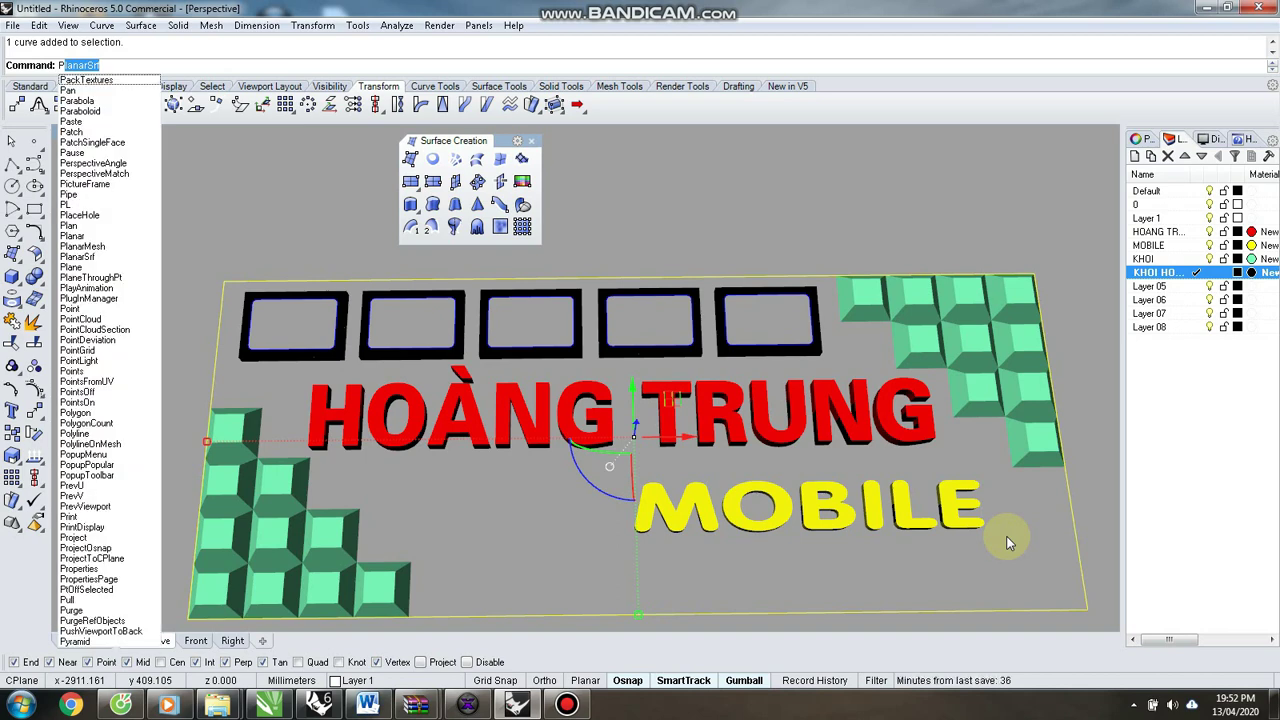
{"action": "type", "text": "L"}
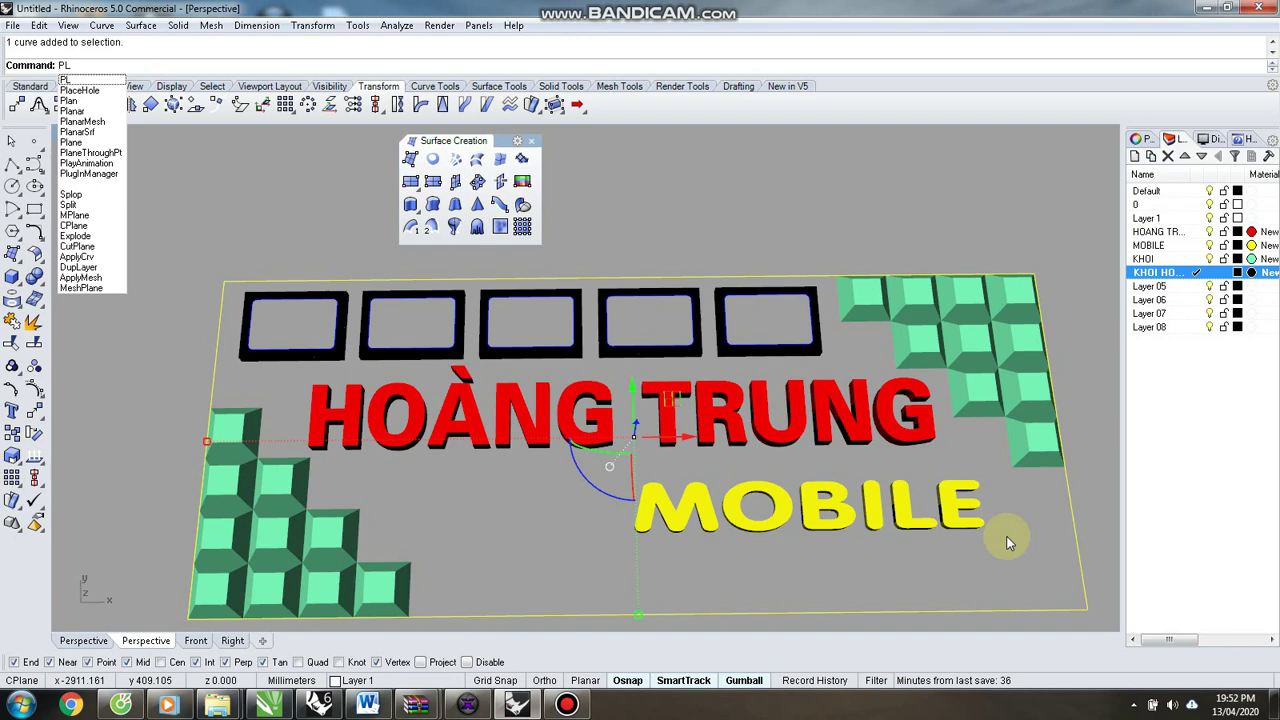
{"action": "key", "text": "Return"}
{"action": "left_click", "coordinate": [777, 225]}
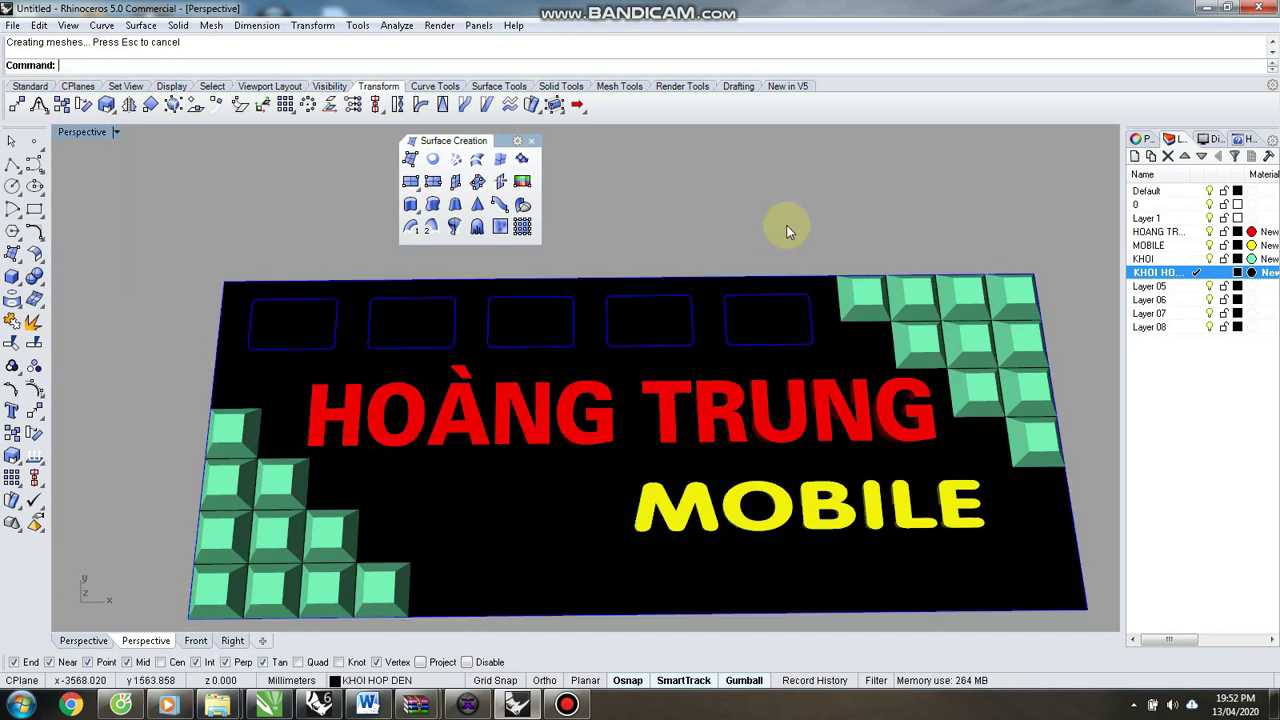
Move the sign's background surface to Layer 05 and rename that layer as NEN BIEN.
{"action": "scroll", "coordinate": [786, 230], "scroll_direction": "down", "scroll_amount": 6}
{"action": "right_click_drag", "start_coordinate": [764, 238], "coordinate": [781, 186]}
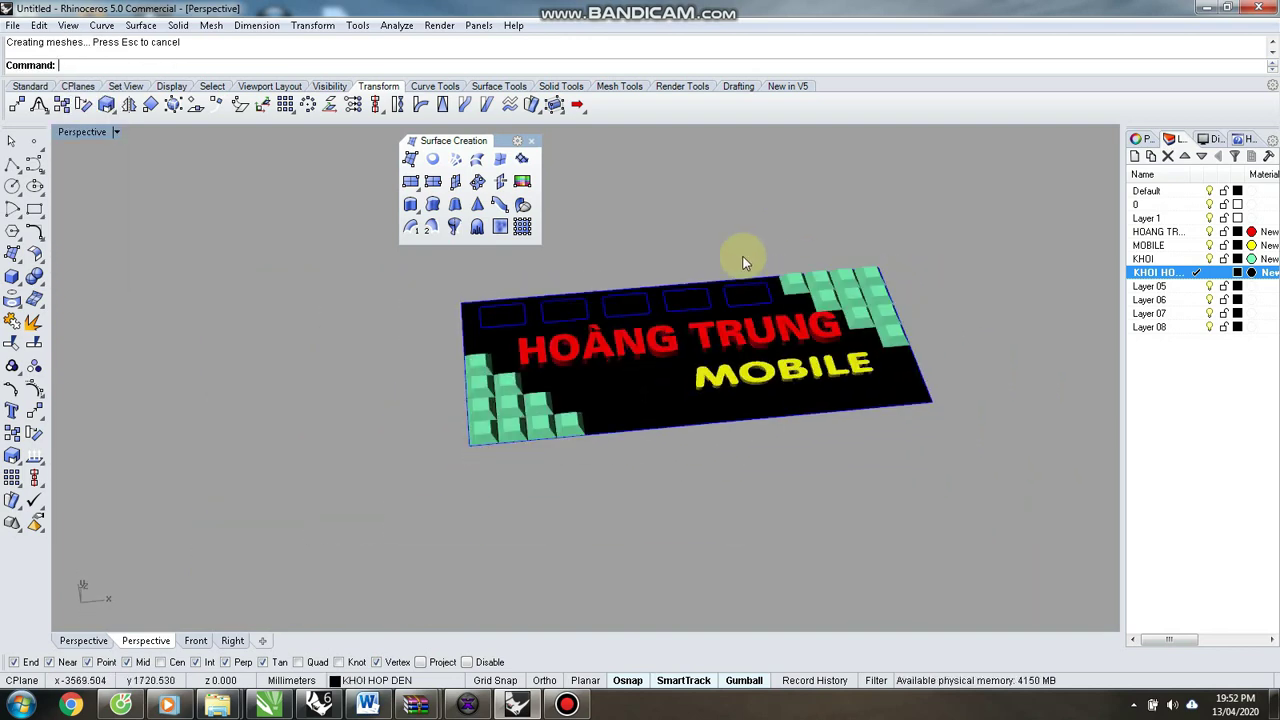
{"action": "scroll", "coordinate": [812, 320], "scroll_direction": "up", "scroll_amount": 8}
{"action": "scroll", "coordinate": [738, 376], "scroll_direction": "down", "scroll_amount": 6}
{"action": "left_click", "coordinate": [576, 441]}
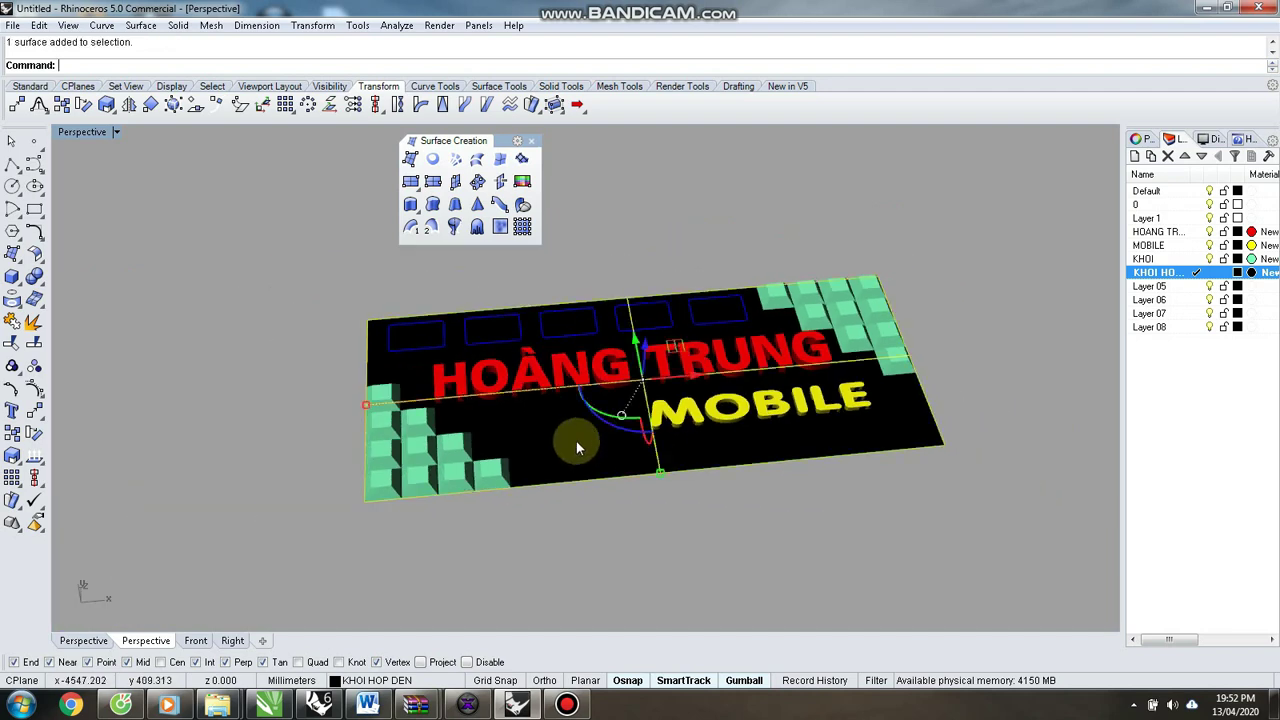
{"action": "left_click", "coordinate": [377, 680]}
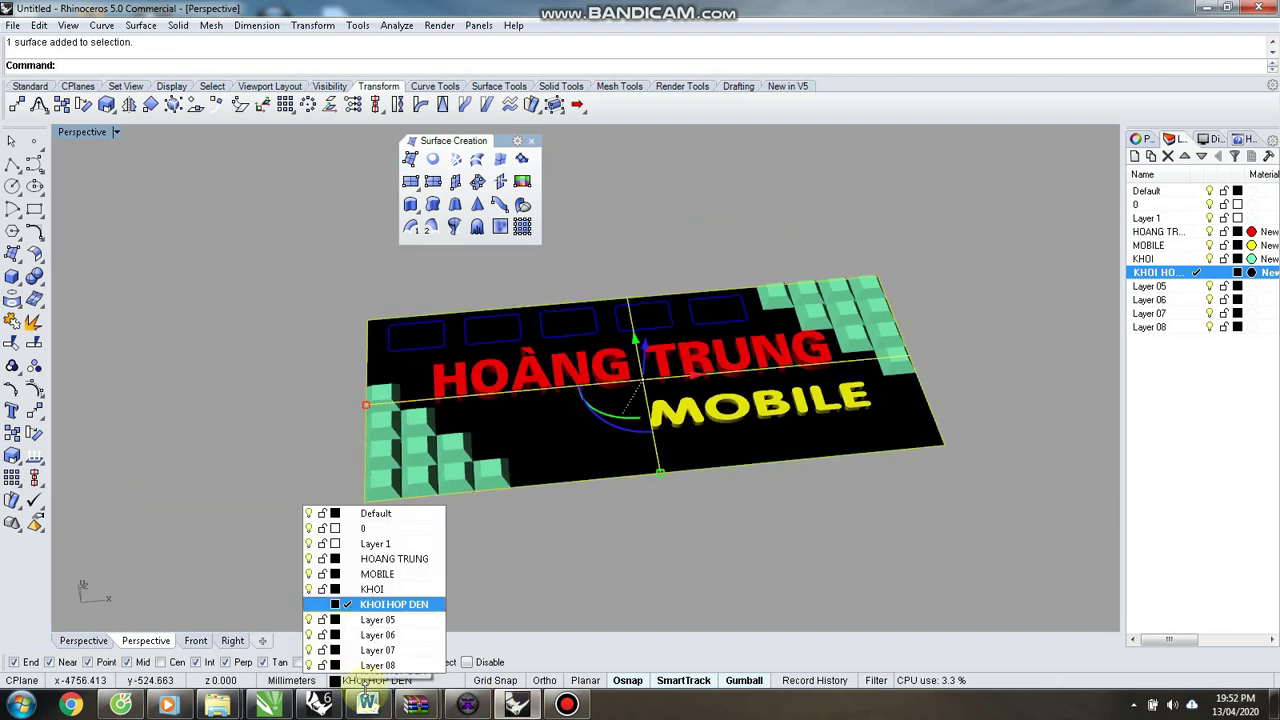
{"action": "left_click", "coordinate": [390, 620]}
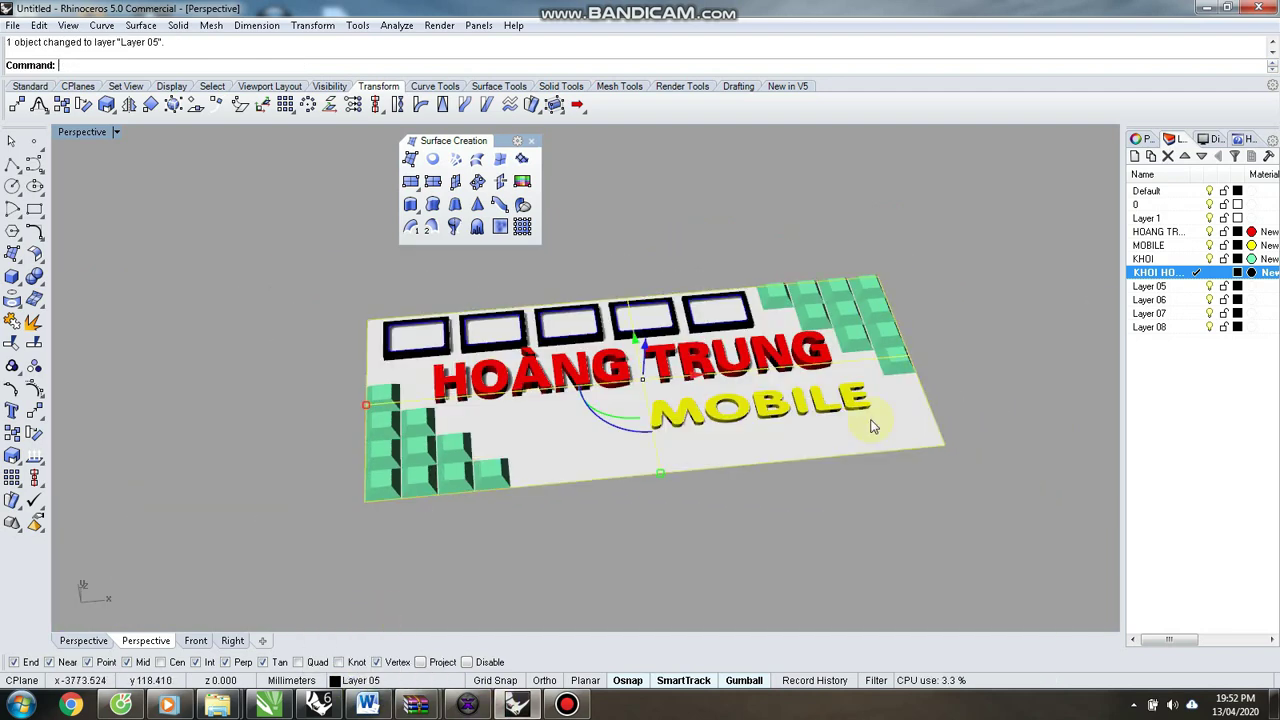
{"action": "left_click", "coordinate": [1173, 289]}
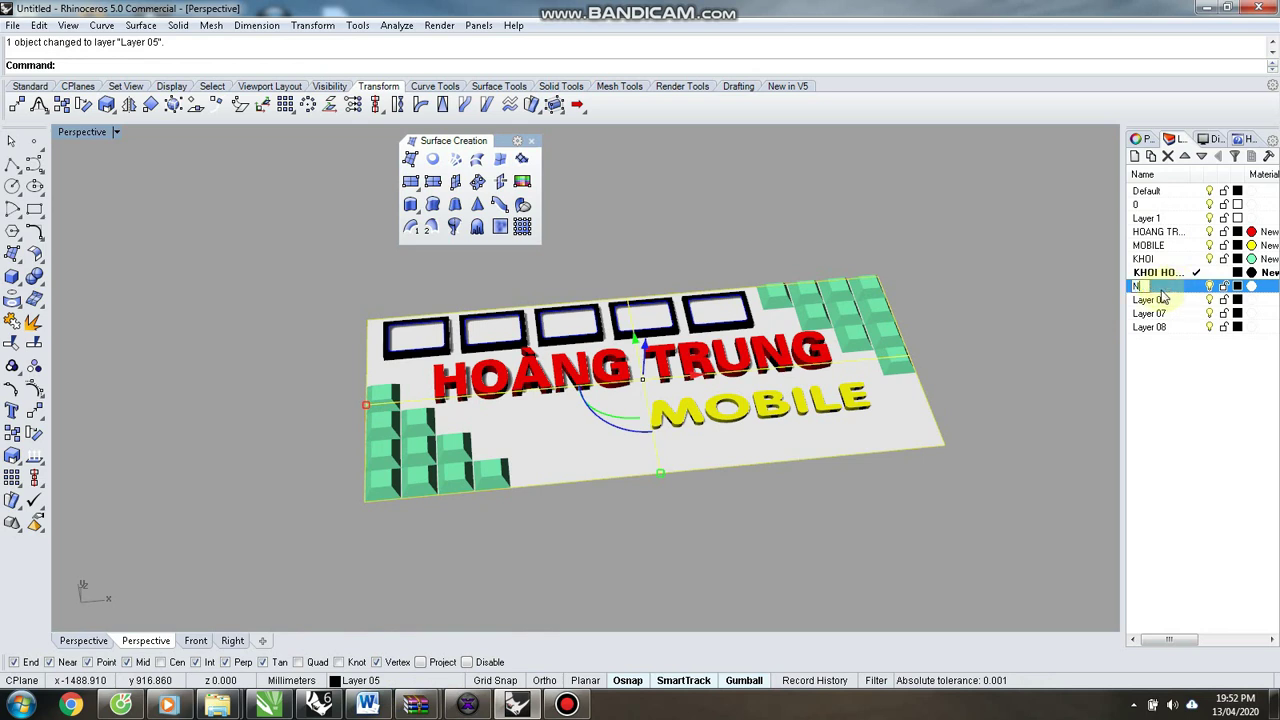
{"action": "left_click", "coordinate": [1034, 300]}
Set the NEN BIEN layer's material color to a dark red darkened from Brown, about RGB 124, 15, 15.
{"action": "left_click", "coordinate": [877, 427]}
{"action": "right_click_drag", "start_coordinate": [1007, 319], "coordinate": [892, 371]}
{"action": "scroll", "coordinate": [862, 373], "scroll_direction": "up", "scroll_amount": 5}
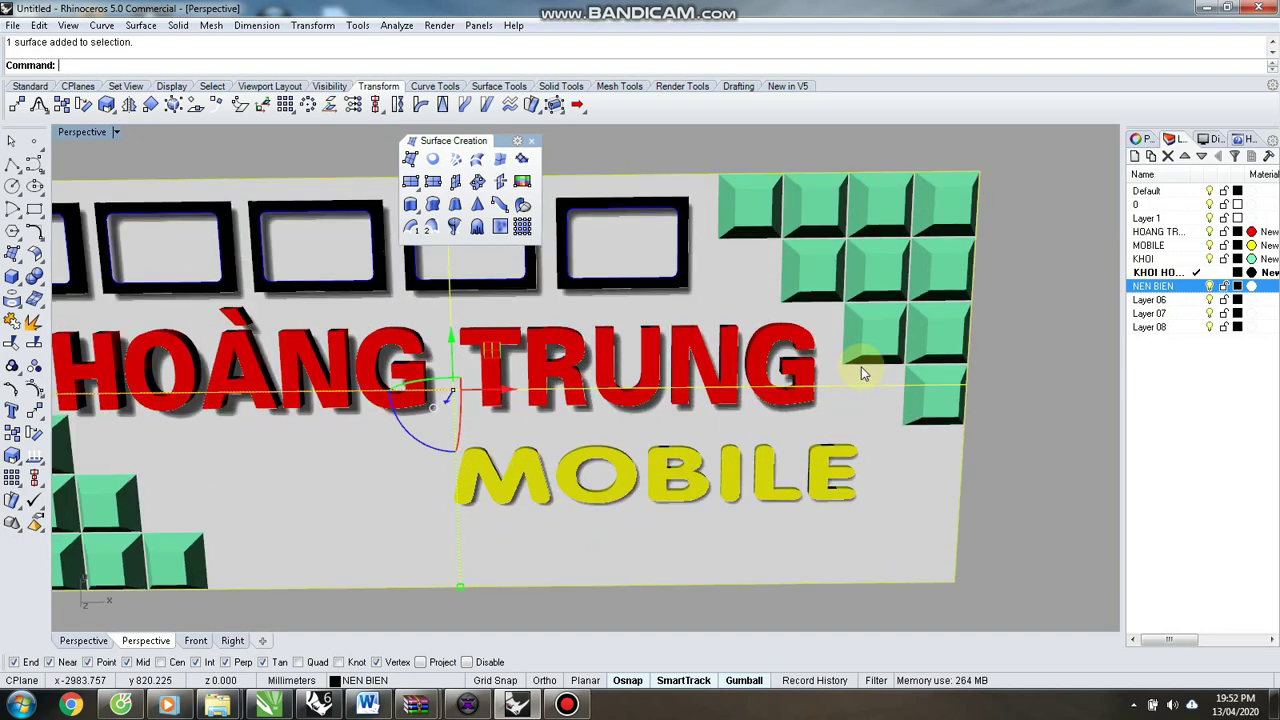
{"action": "left_click", "coordinate": [1252, 287]}
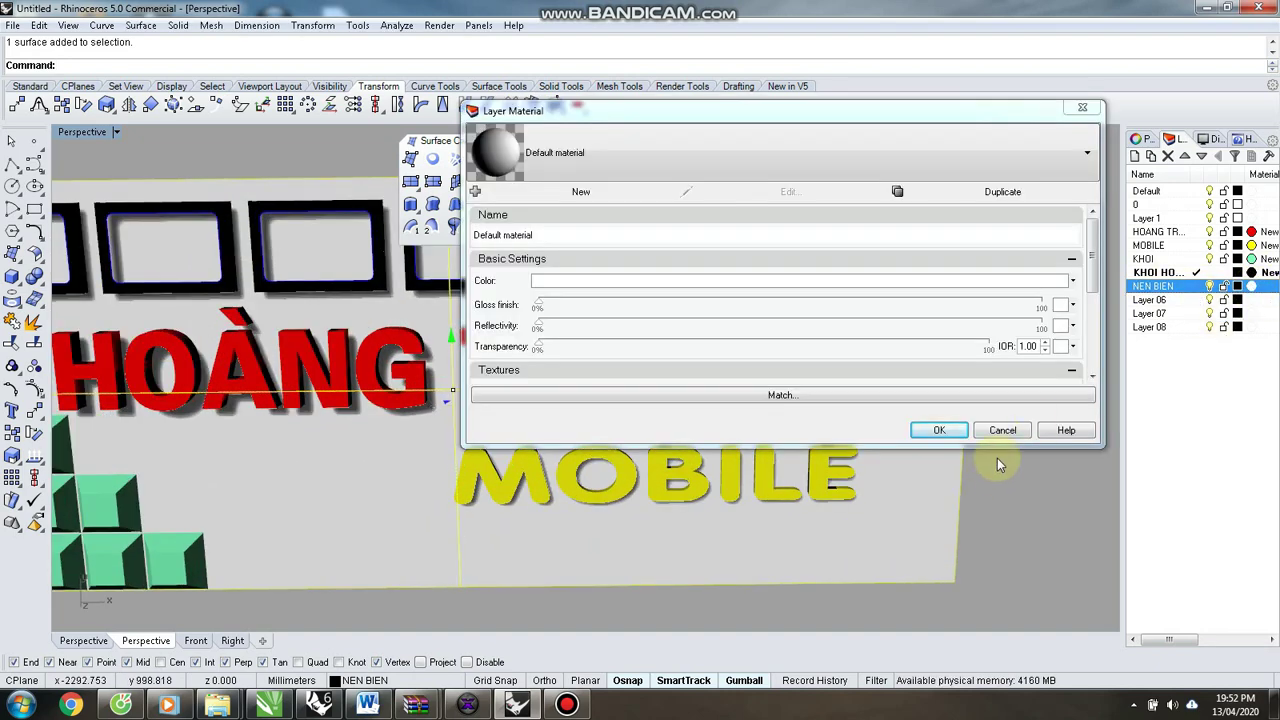
{"action": "left_click", "coordinate": [737, 283]}
{"action": "left_click", "coordinate": [508, 286]}
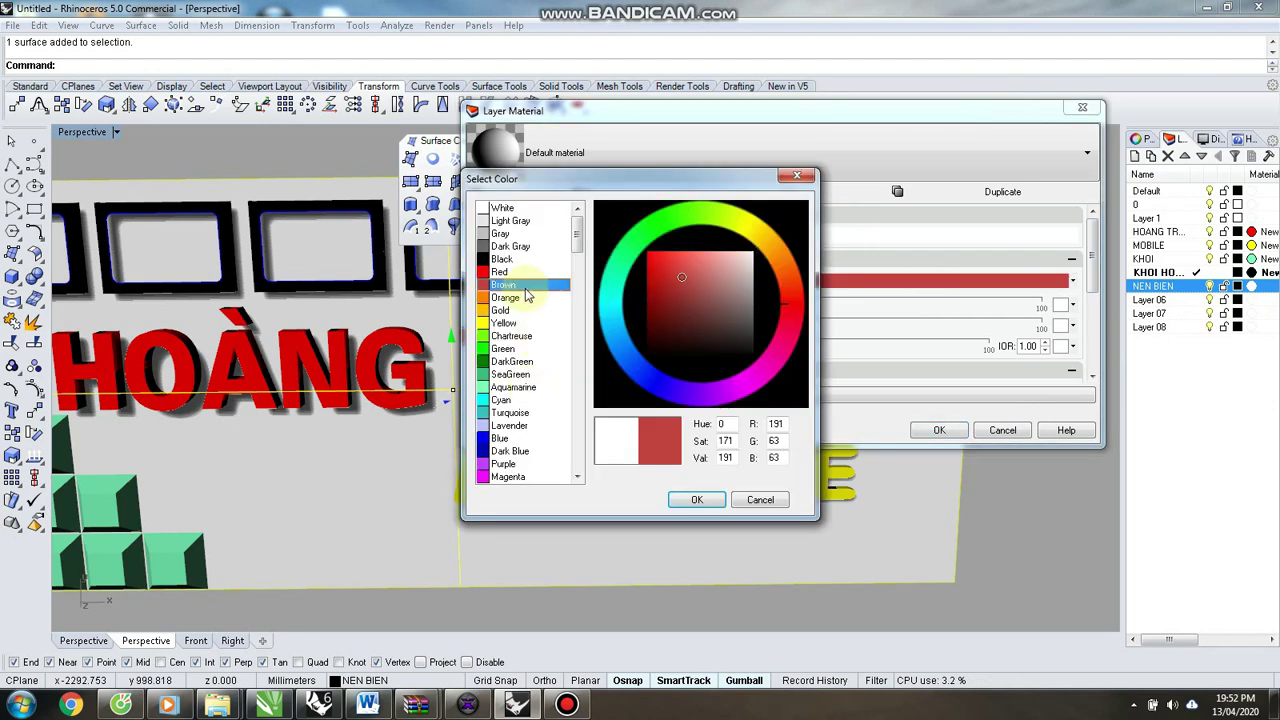
{"action": "left_click_drag", "start_coordinate": [673, 285], "coordinate": [661, 305]}
{"action": "left_click", "coordinate": [697, 500]}
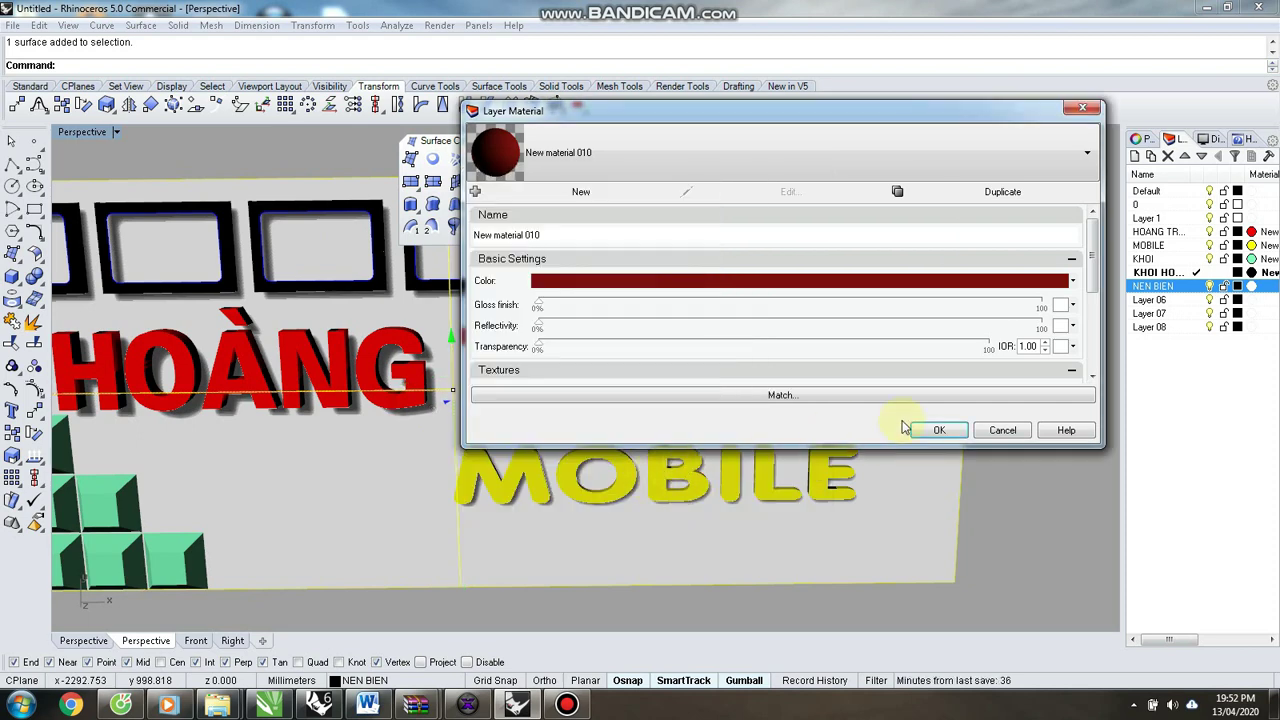
{"action": "left_click", "coordinate": [924, 432]}
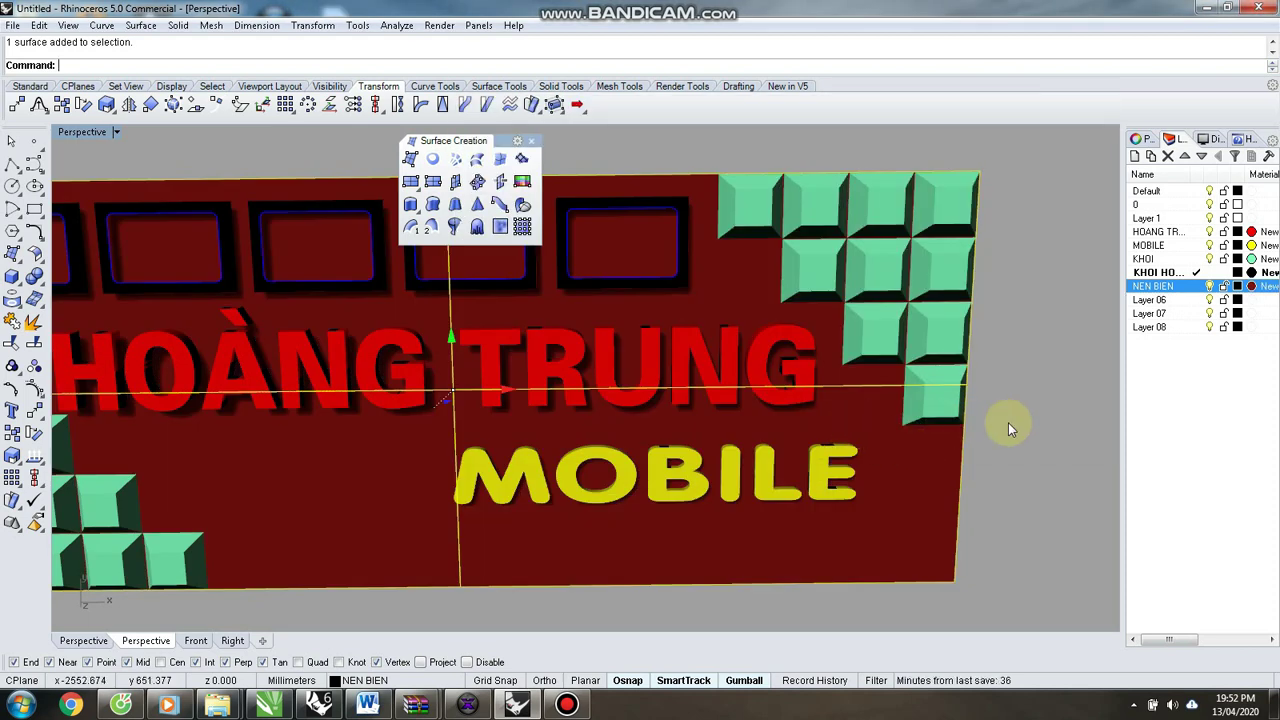
Try White as the NEN BIEN layer's material color.
{"action": "scroll", "coordinate": [823, 349], "scroll_direction": "down", "scroll_amount": 2}
{"action": "scroll", "coordinate": [692, 386], "scroll_direction": "up", "scroll_amount": 6}
{"action": "right_click_drag", "start_coordinate": [709, 333], "coordinate": [745, 190]}
{"action": "left_click", "coordinate": [598, 368]}
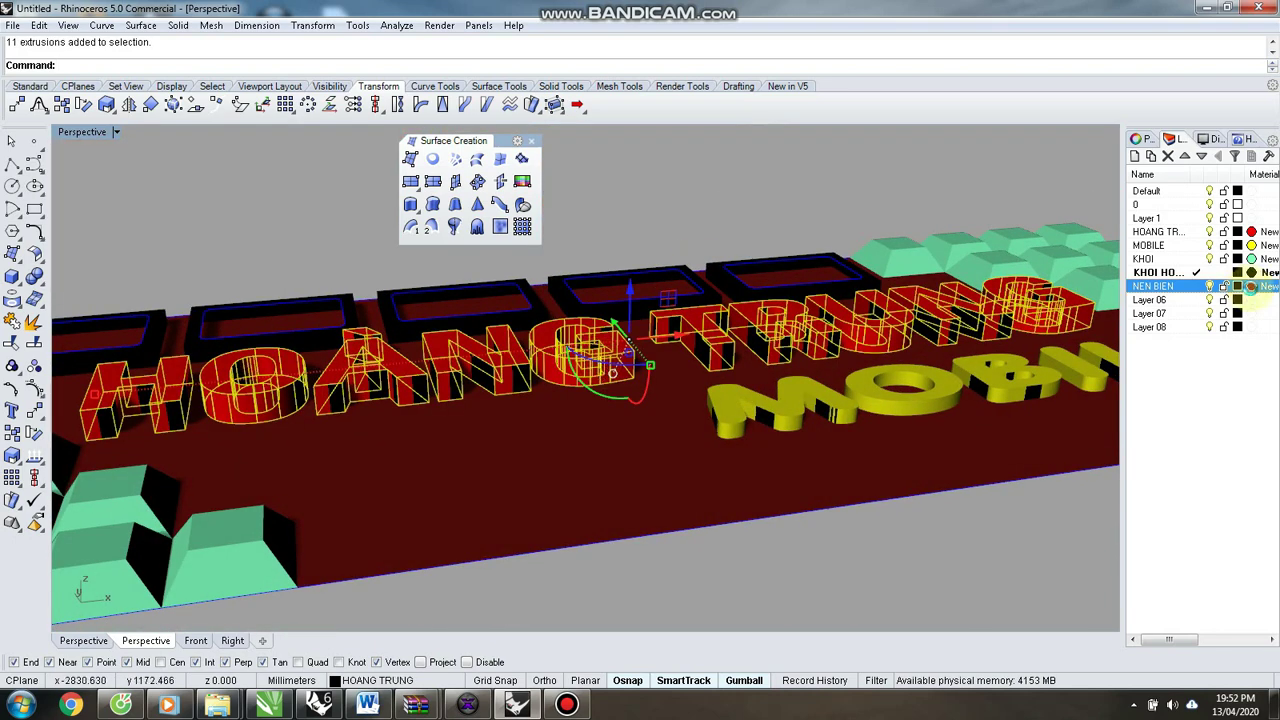
{"action": "left_click", "coordinate": [1252, 287]}
{"action": "left_click", "coordinate": [608, 282]}
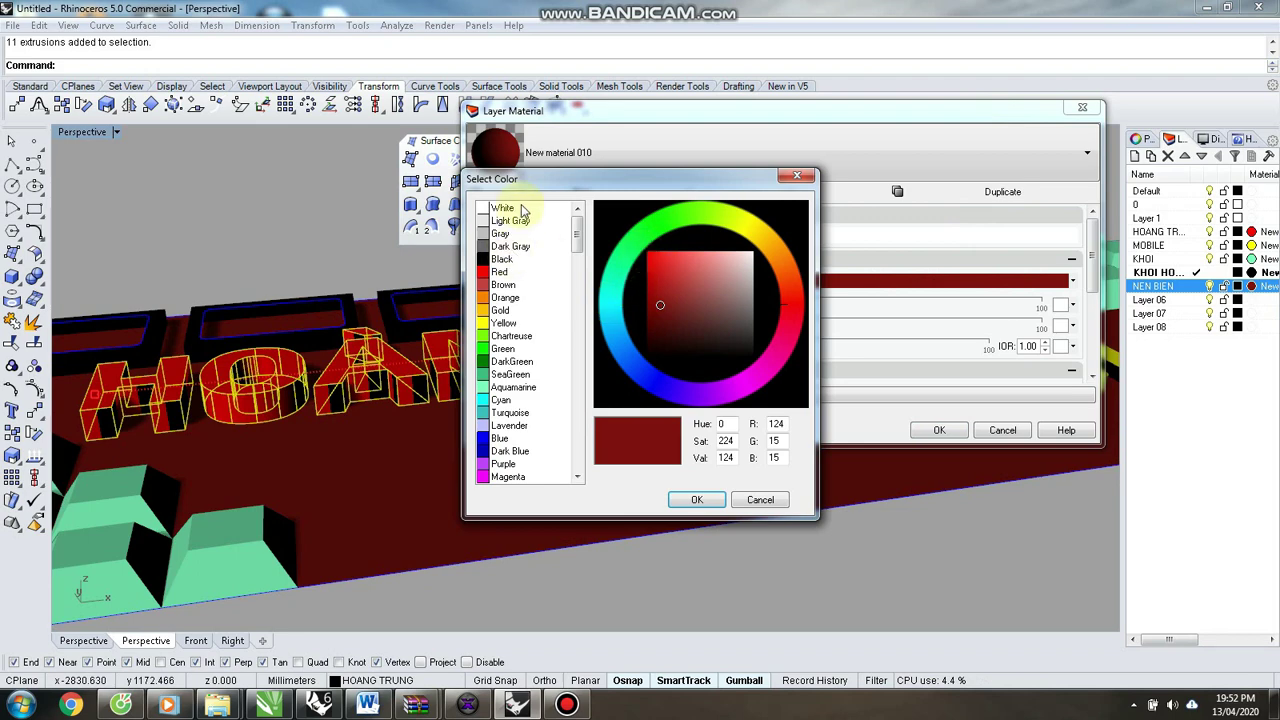
{"action": "left_click", "coordinate": [503, 208]}
{"action": "left_click", "coordinate": [697, 499]}
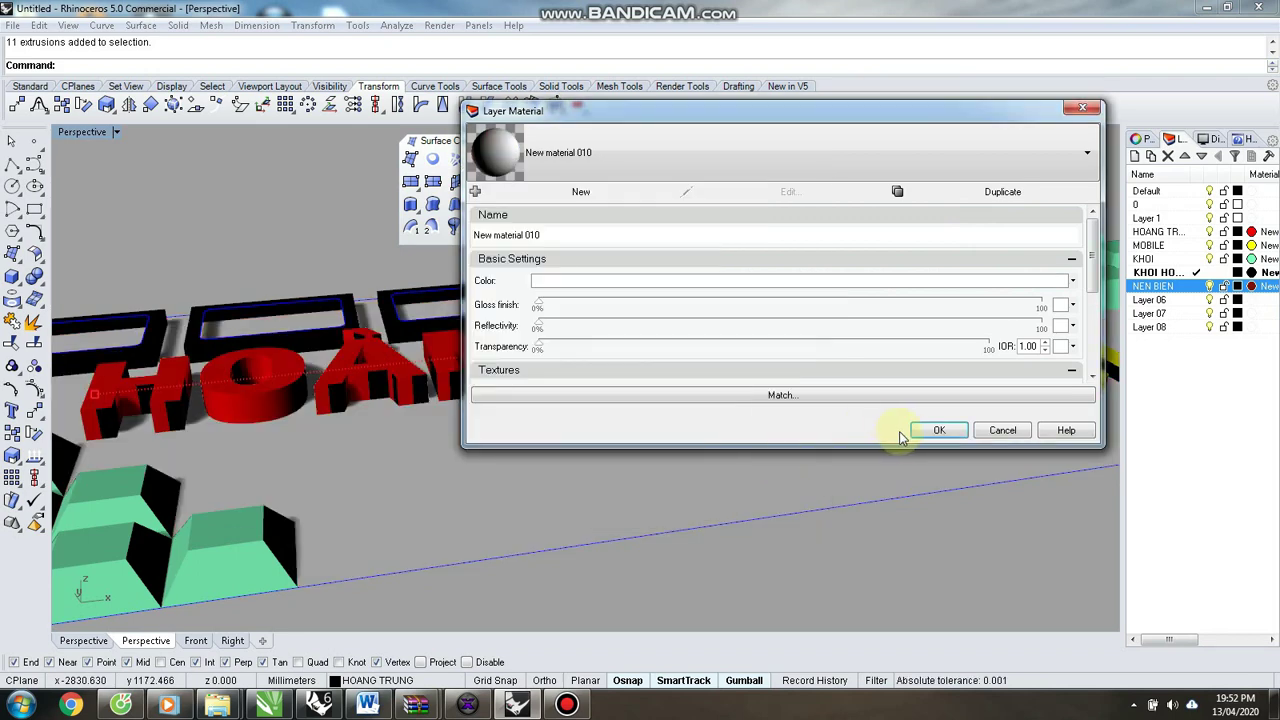
{"action": "left_click", "coordinate": [939, 430]}
{"action": "left_click", "coordinate": [929, 546]}
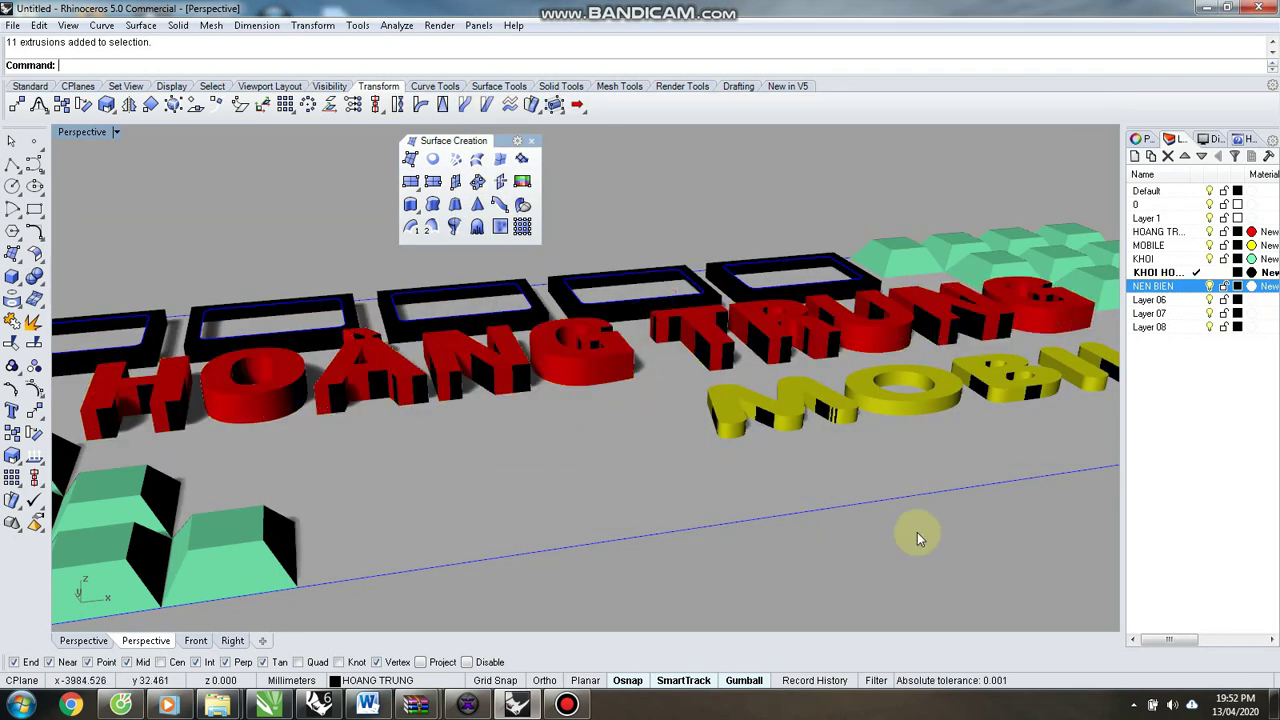
Examine the white background from above and undo the last NEN BIEN material color change.
{"action": "scroll", "coordinate": [657, 523], "scroll_direction": "up", "scroll_amount": 5}
{"action": "scroll", "coordinate": [640, 458], "scroll_direction": "down", "scroll_amount": 8}
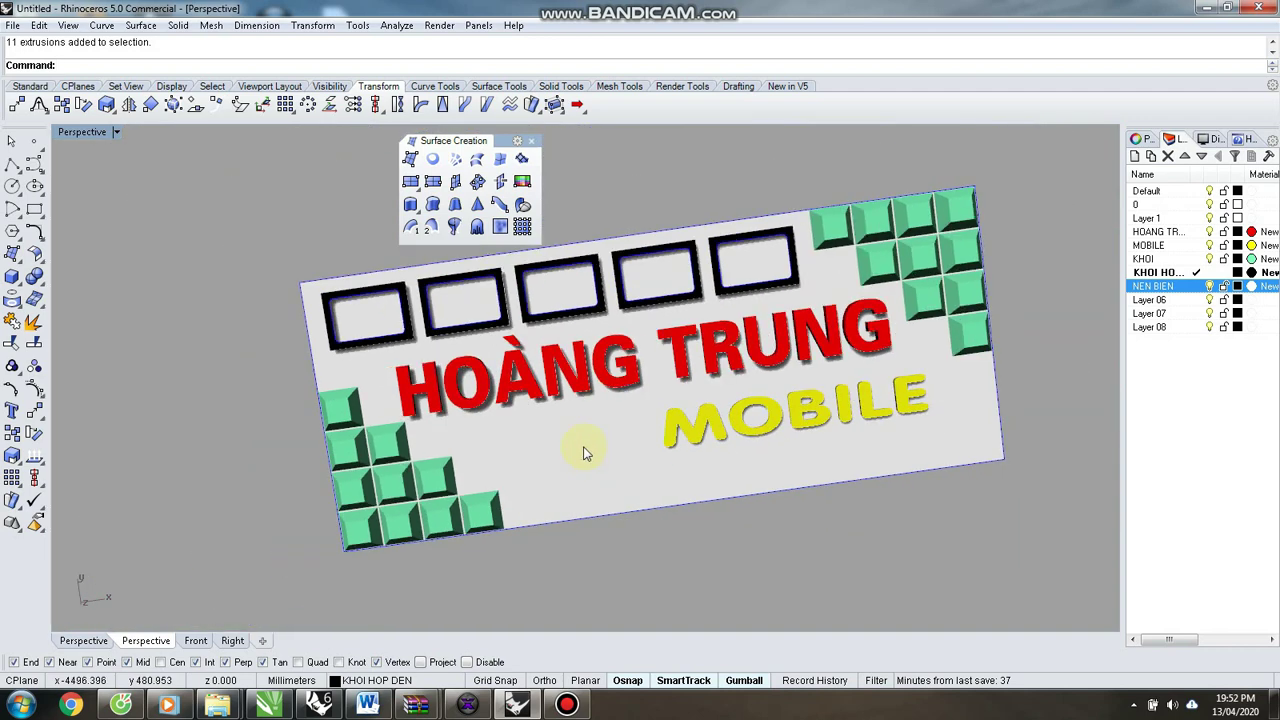
{"action": "scroll", "coordinate": [575, 467], "scroll_direction": "up", "scroll_amount": 2}
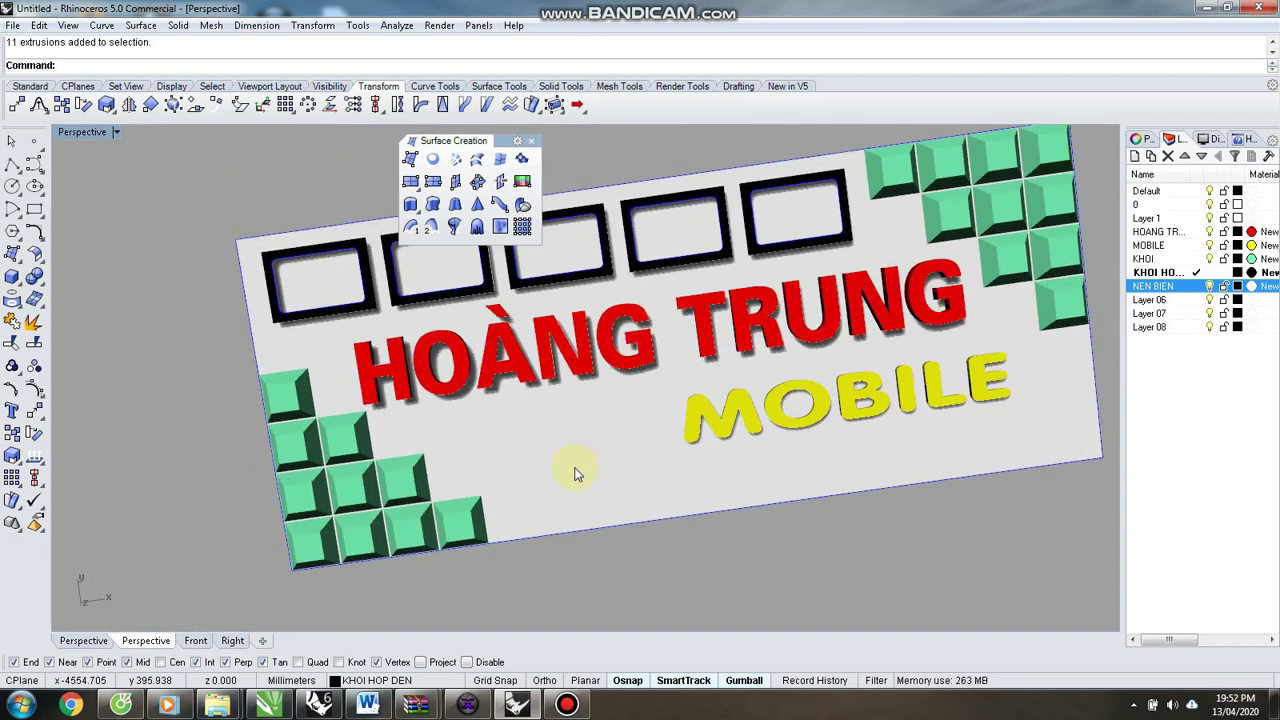
{"action": "key", "text": "ctrl+z"}
Set the material color of the HOANG TRUNG lettering's layer to White.
{"action": "right_click_drag", "start_coordinate": [770, 580], "coordinate": [723, 577]}
{"action": "left_click", "coordinate": [574, 357]}
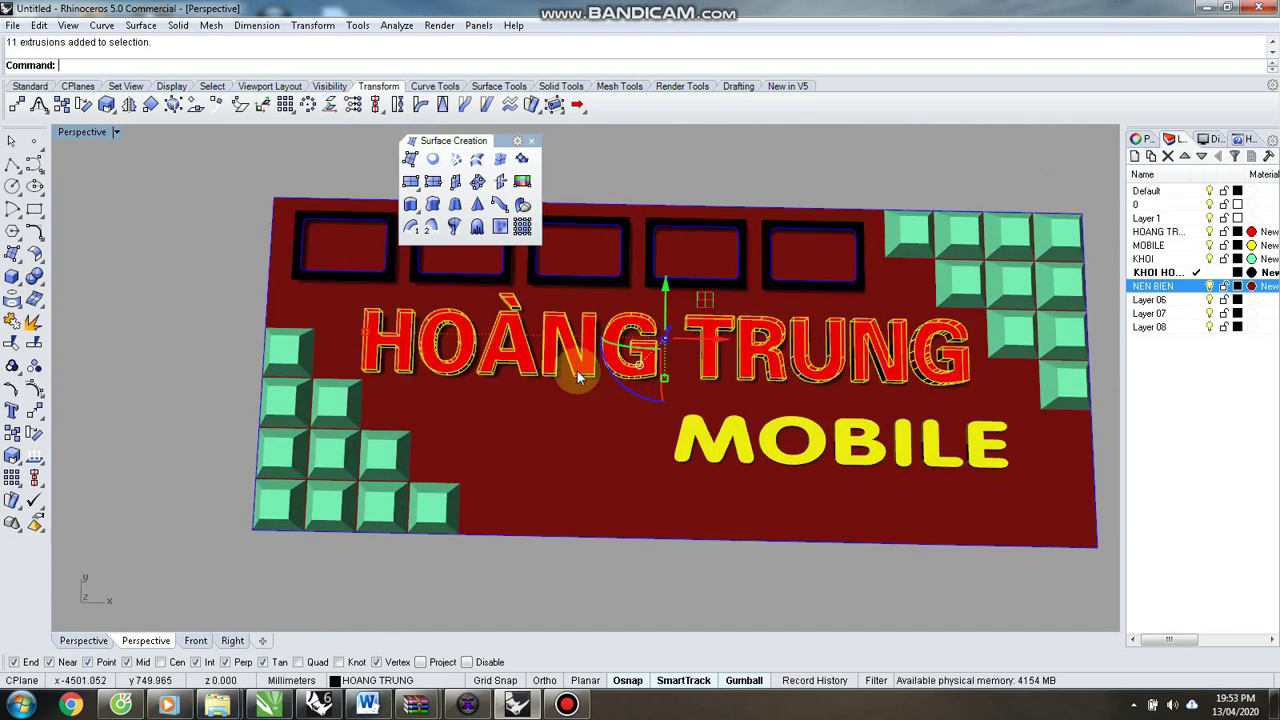
{"action": "left_click", "coordinate": [1192, 232]}
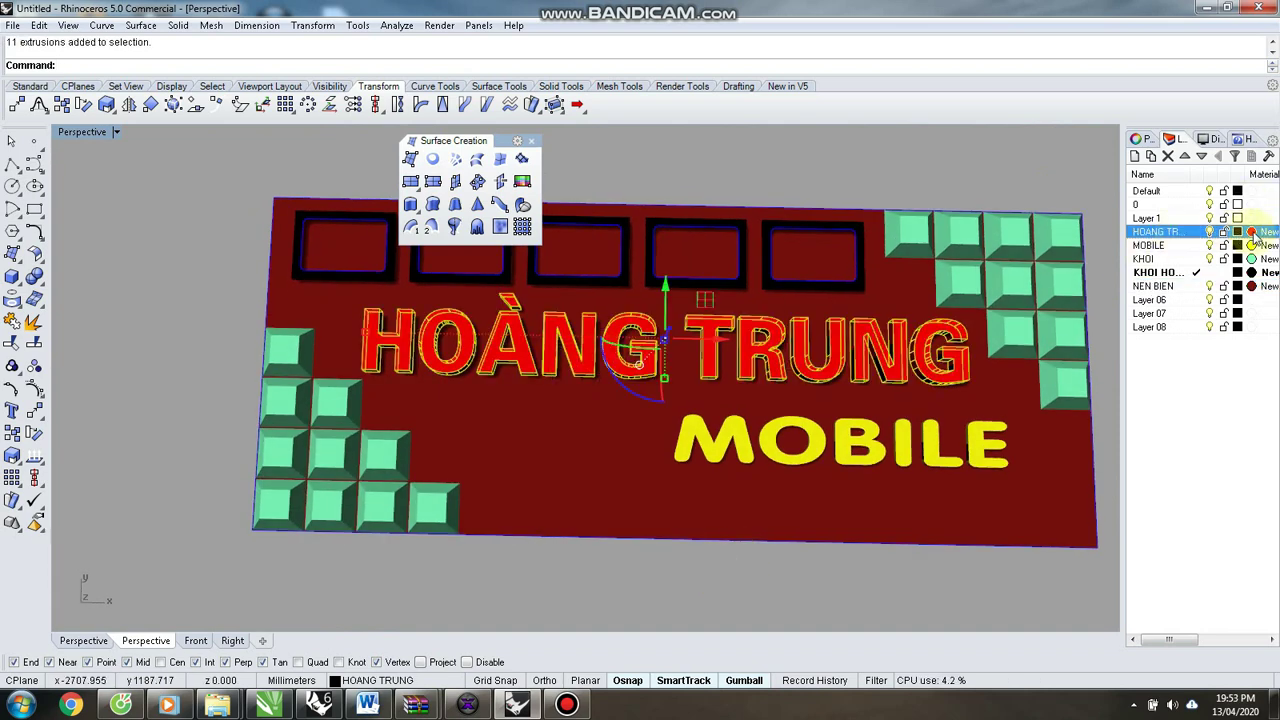
{"action": "left_click", "coordinate": [1252, 232]}
{"action": "left_click", "coordinate": [677, 281]}
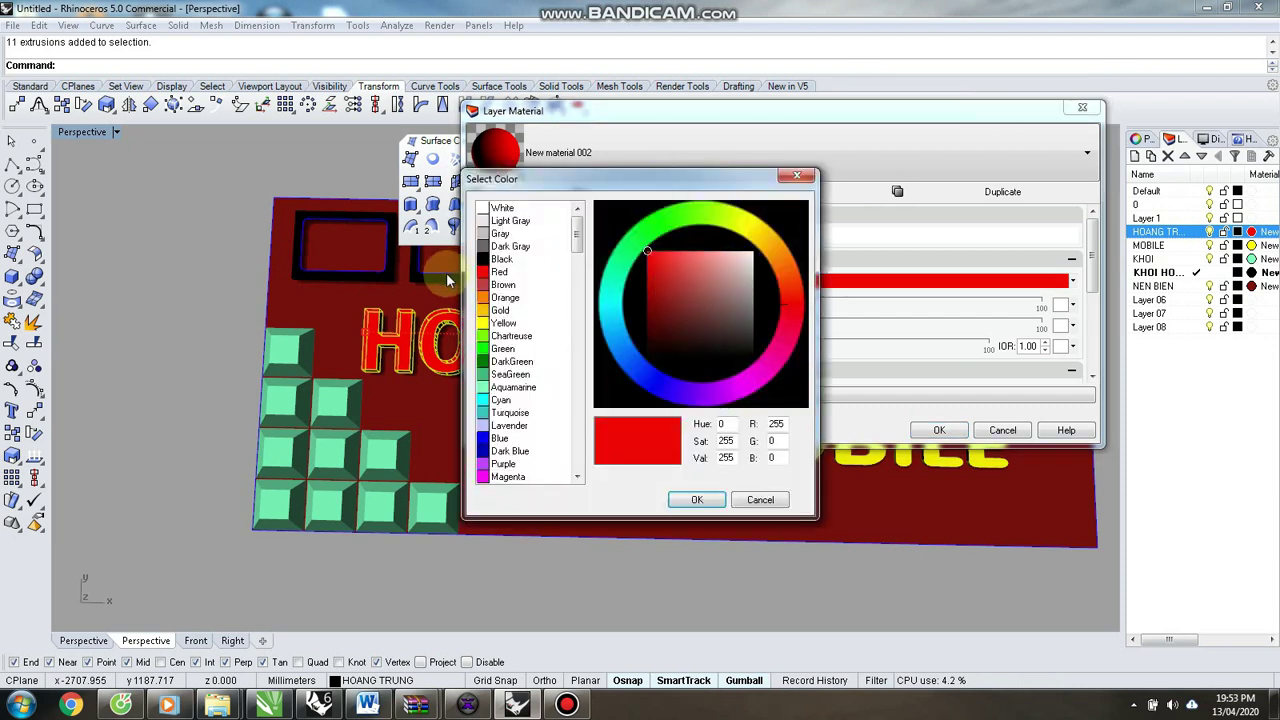
{"action": "left_click_drag", "start_coordinate": [673, 263], "coordinate": [654, 301]}
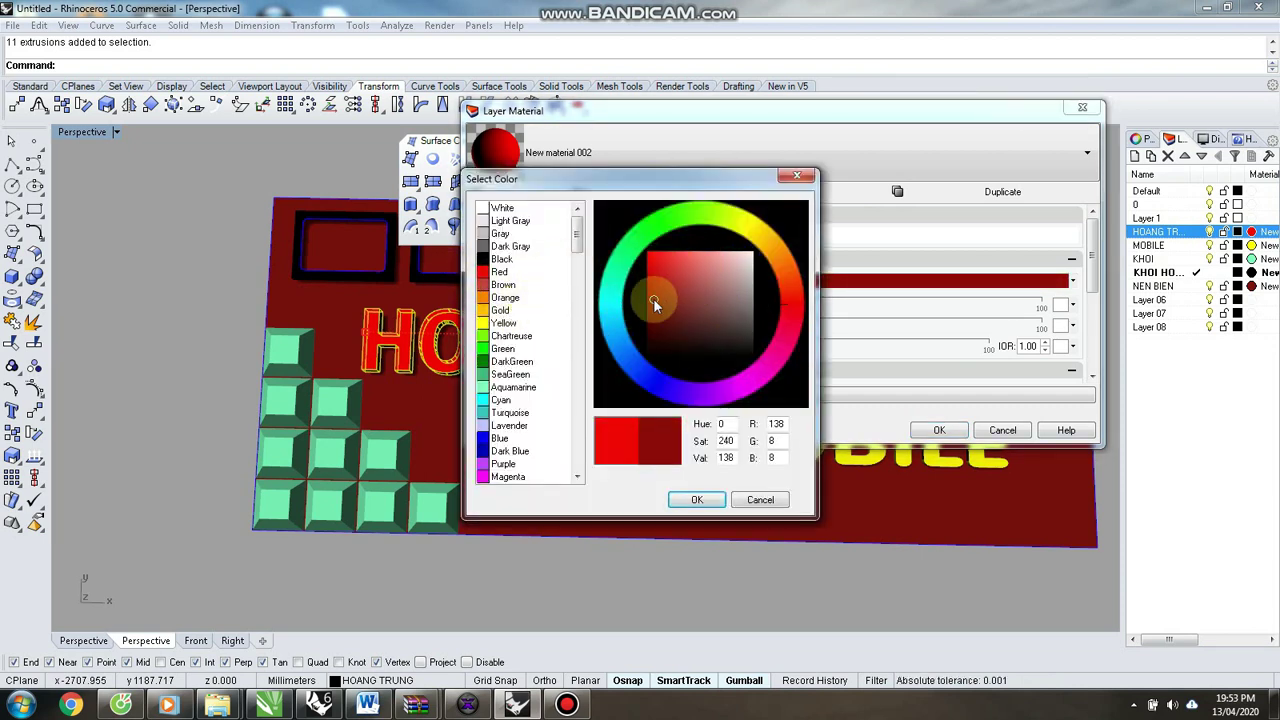
{"action": "left_click_drag", "start_coordinate": [731, 269], "coordinate": [754, 251]}
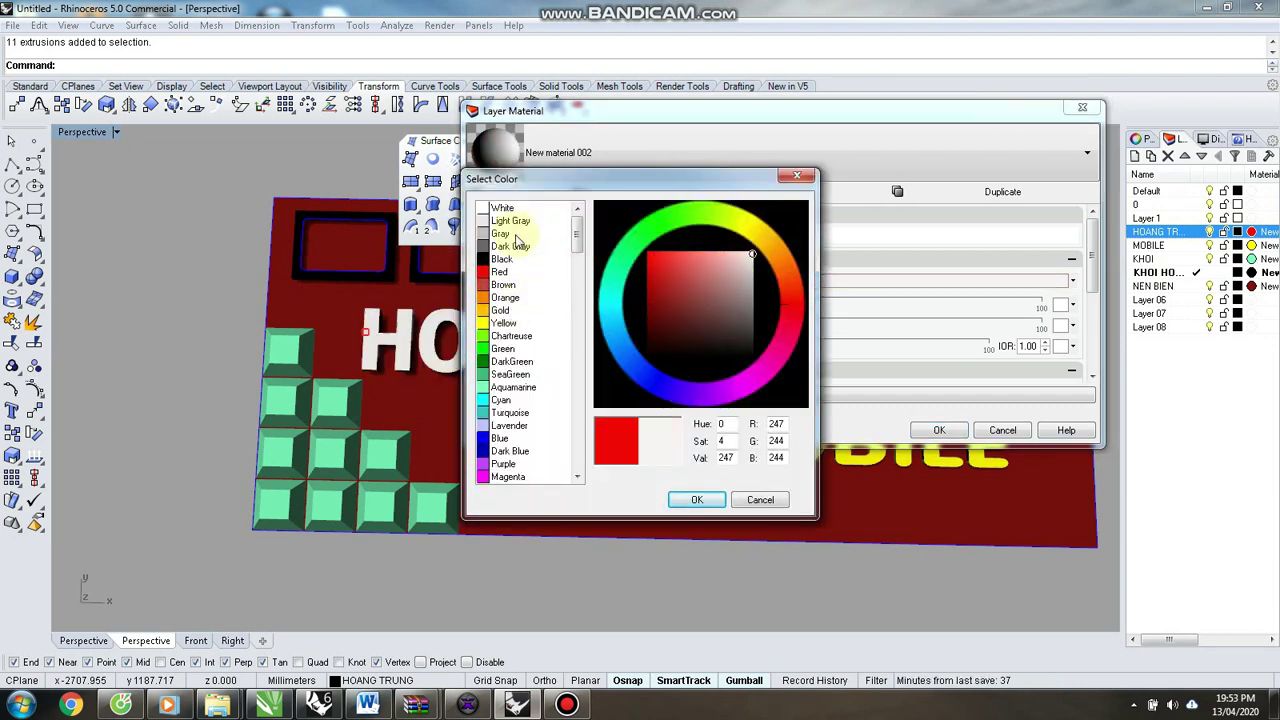
{"action": "left_click", "coordinate": [502, 208]}
{"action": "left_click", "coordinate": [690, 495]}
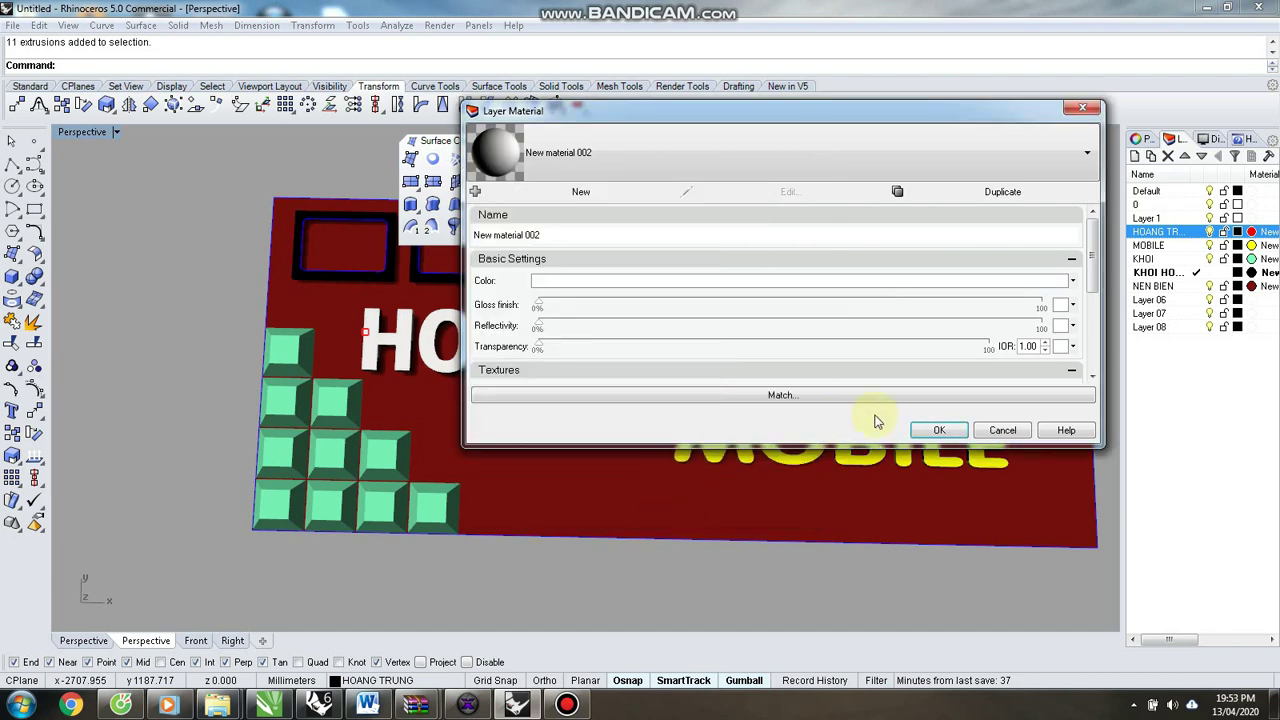
{"action": "left_click", "coordinate": [938, 430]}
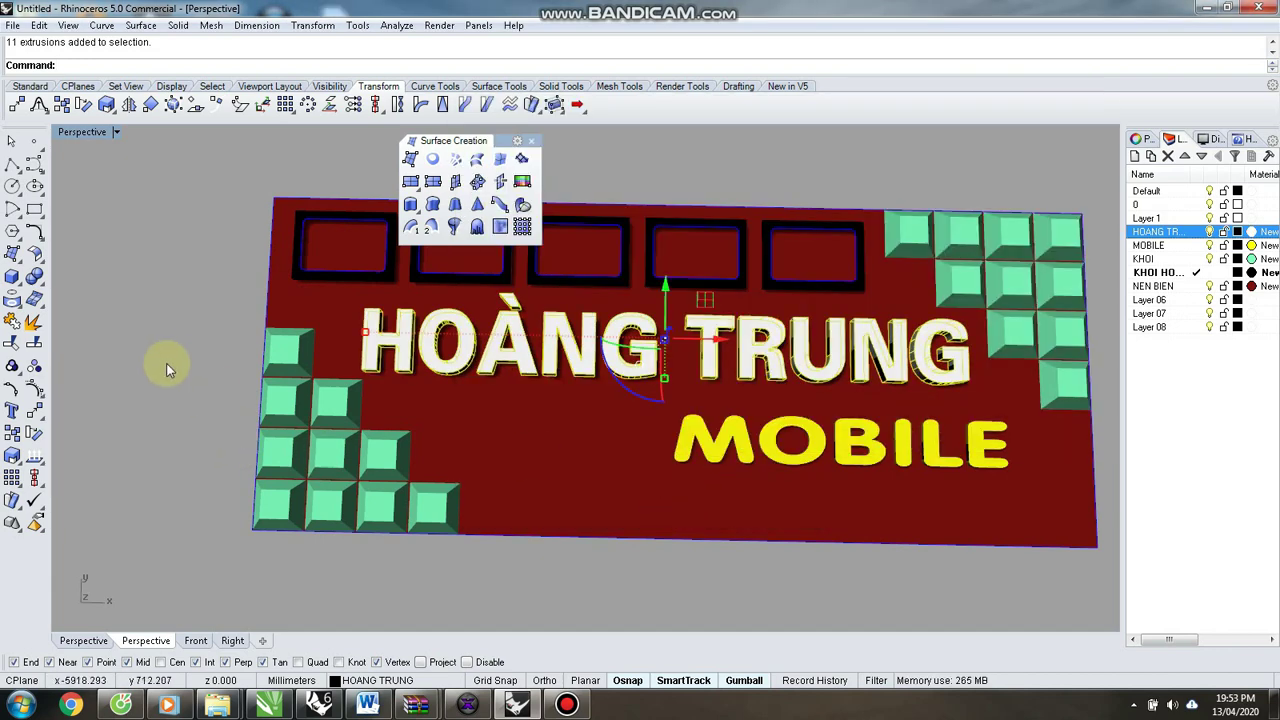
Close the floating Surface Creation toolbar and fill the inner outlines of the first three black frames with planar surfaces.
{"action": "left_click", "coordinate": [531, 141]}
{"action": "right_click_drag", "start_coordinate": [606, 166], "coordinate": [597, 284]}
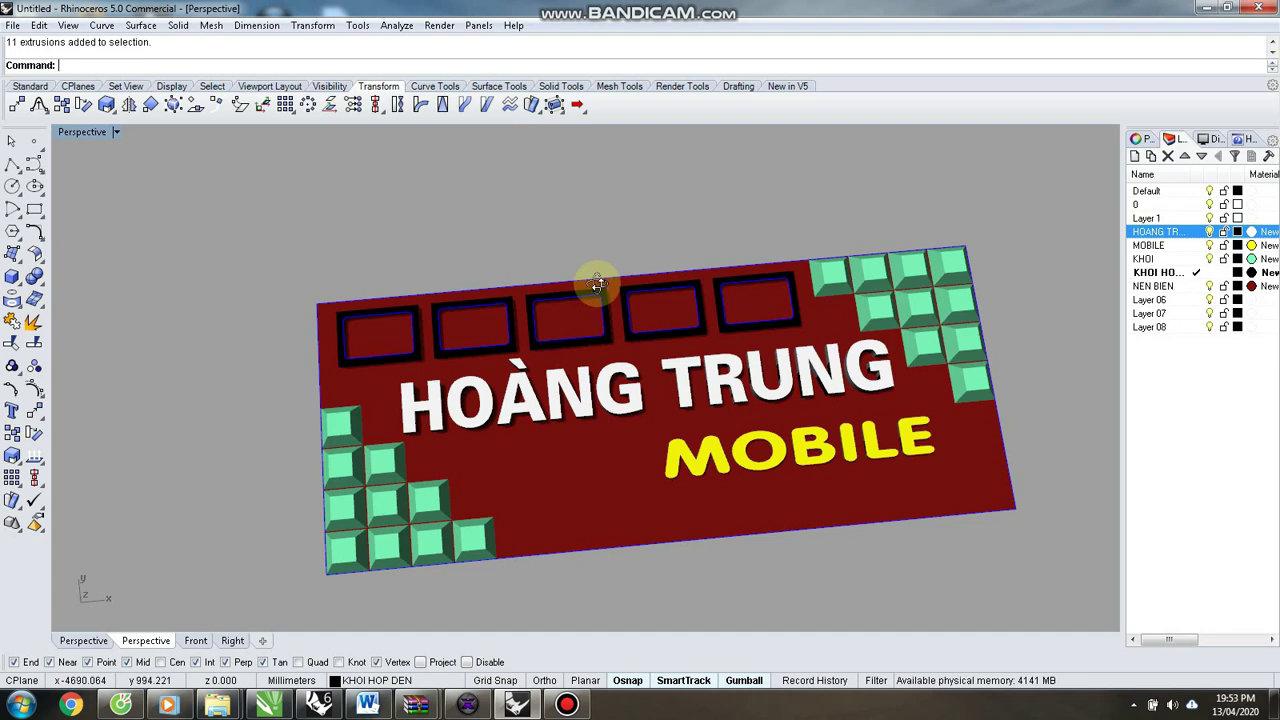
{"action": "scroll", "coordinate": [590, 280], "scroll_direction": "up", "scroll_amount": 6}
{"action": "left_click", "coordinate": [415, 345]}
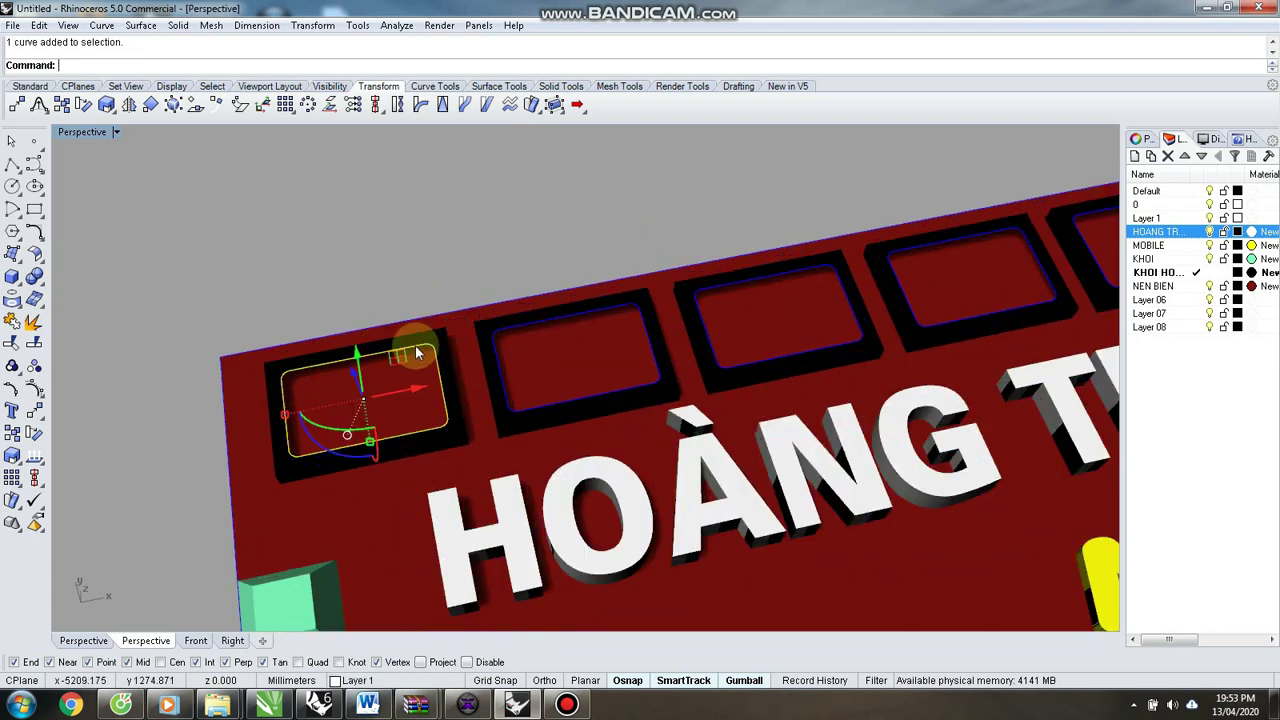
{"action": "type", "text": "PL"}
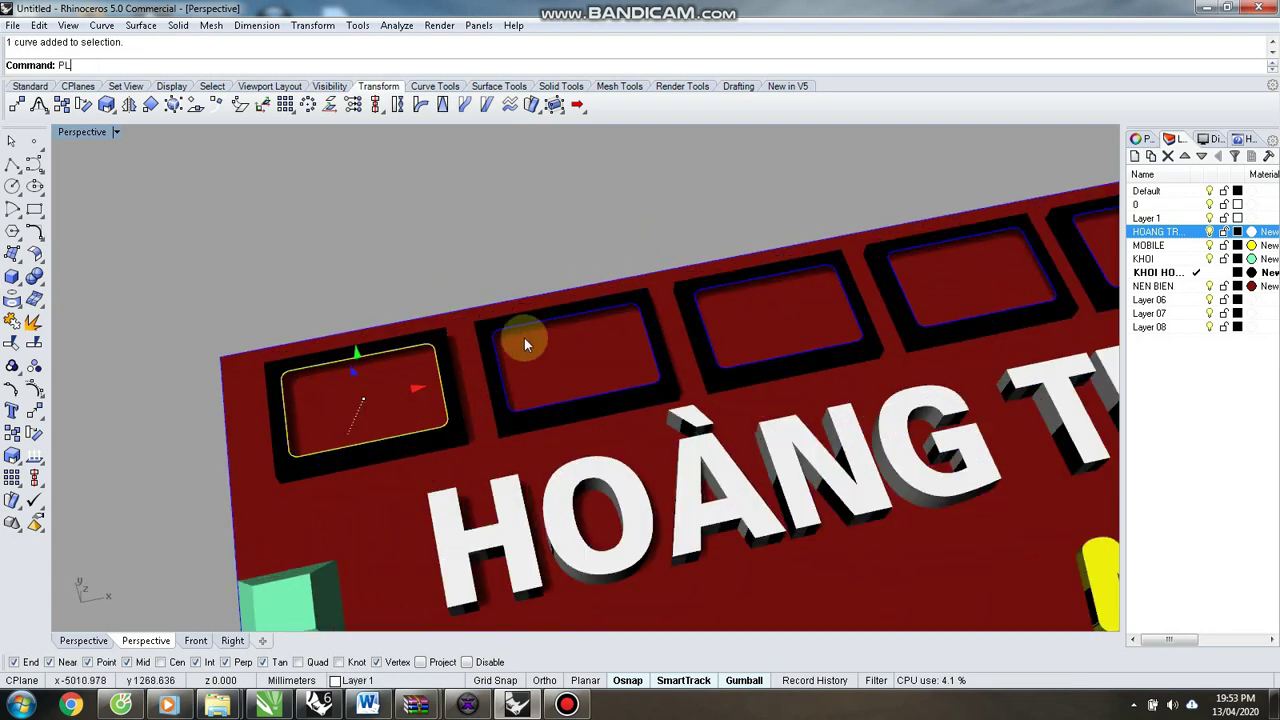
{"action": "key", "text": "Return"}
{"action": "left_click", "coordinate": [602, 349]}
{"action": "left_click", "coordinate": [613, 355]}
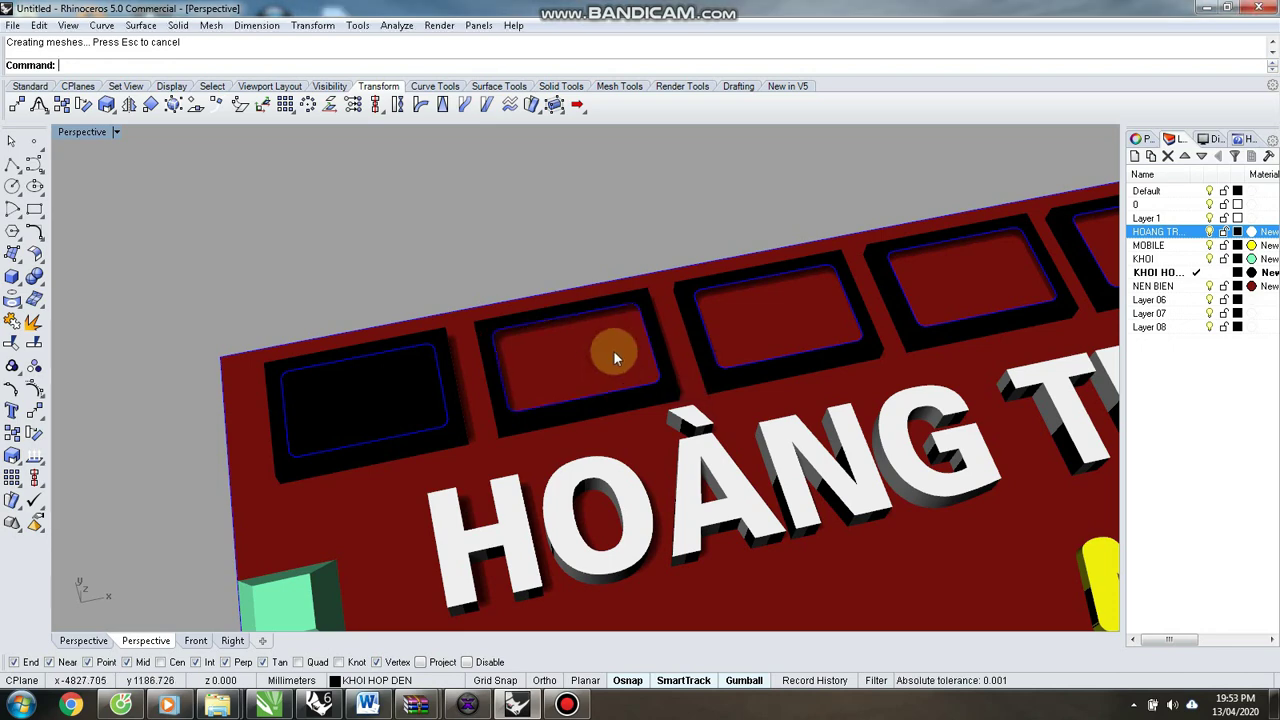
{"action": "left_click", "coordinate": [744, 288]}
{"action": "left_click", "coordinate": [737, 307]}
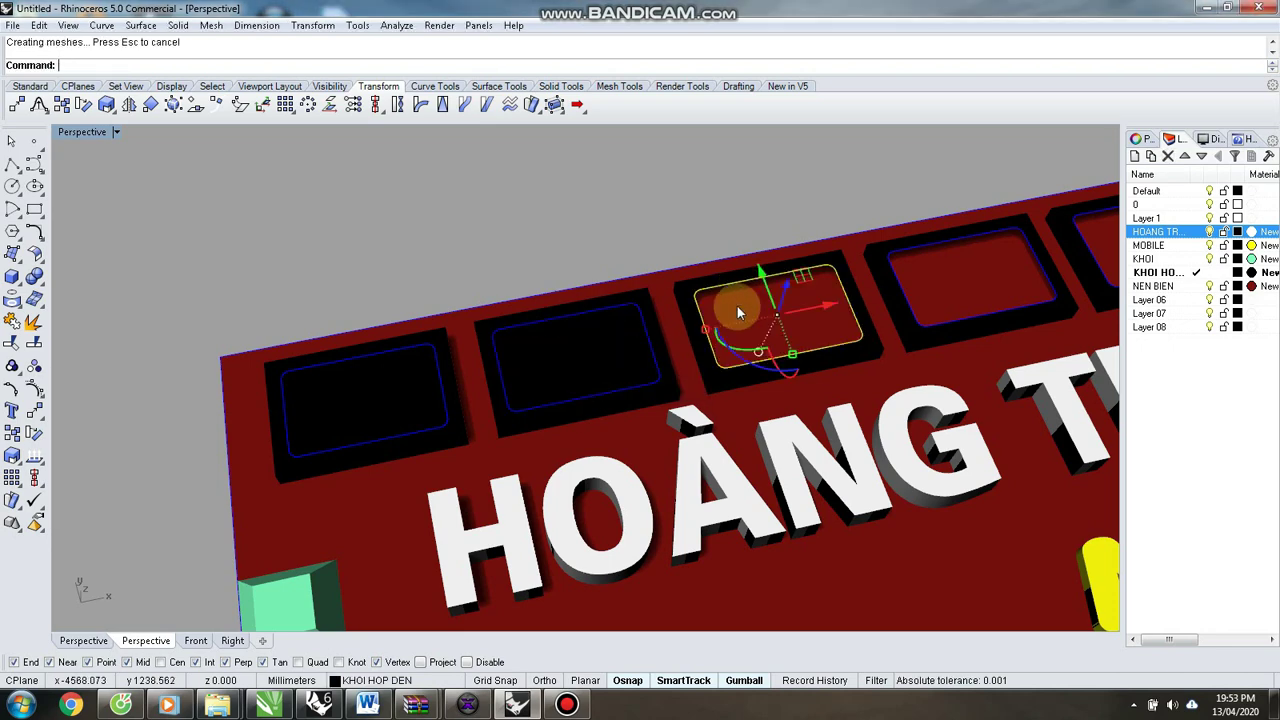
{"action": "key", "text": "Return"}
Fill the inner outlines of the fourth and fifth black frames with planar surfaces.
{"action": "left_click", "coordinate": [953, 249]}
{"action": "key", "text": "Return"}
{"action": "left_click", "coordinate": [956, 240]}
{"action": "left_click", "coordinate": [959, 251]}
{"action": "key", "text": "Return"}
{"action": "scroll", "coordinate": [532, 373], "scroll_direction": "down", "scroll_amount": 4}
{"action": "scroll", "coordinate": [532, 373], "scroll_direction": "up", "scroll_amount": 3}
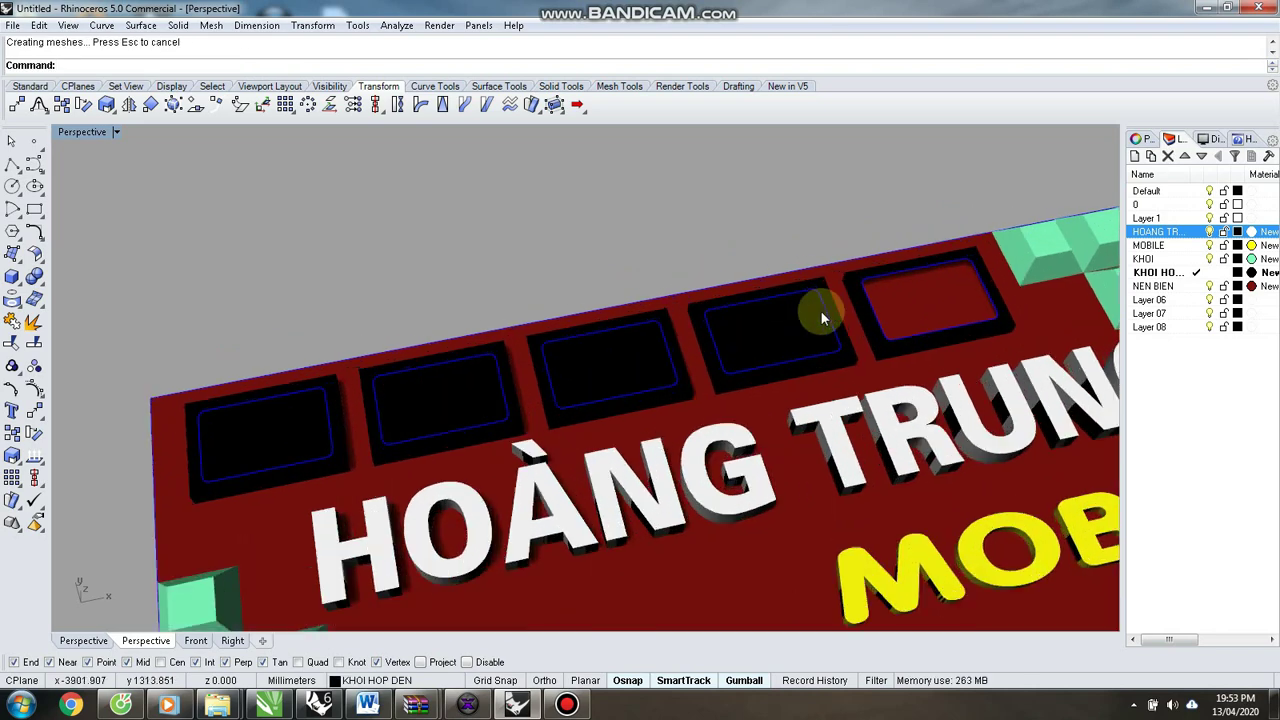
{"action": "left_click", "coordinate": [912, 270]}
{"action": "left_click", "coordinate": [466, 223]}
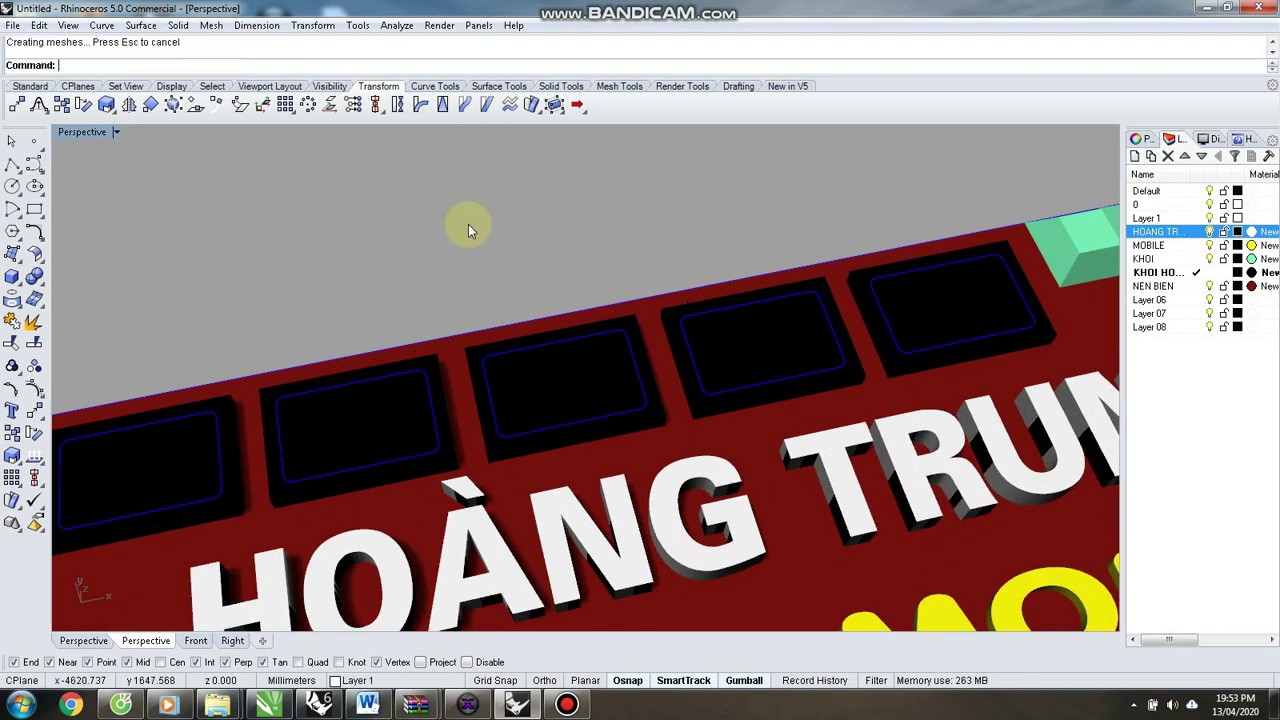
Switch to the Cốc Cốc browser and search Google Images for HINH DIEN THOAI.
{"action": "left_click", "coordinate": [120, 705]}
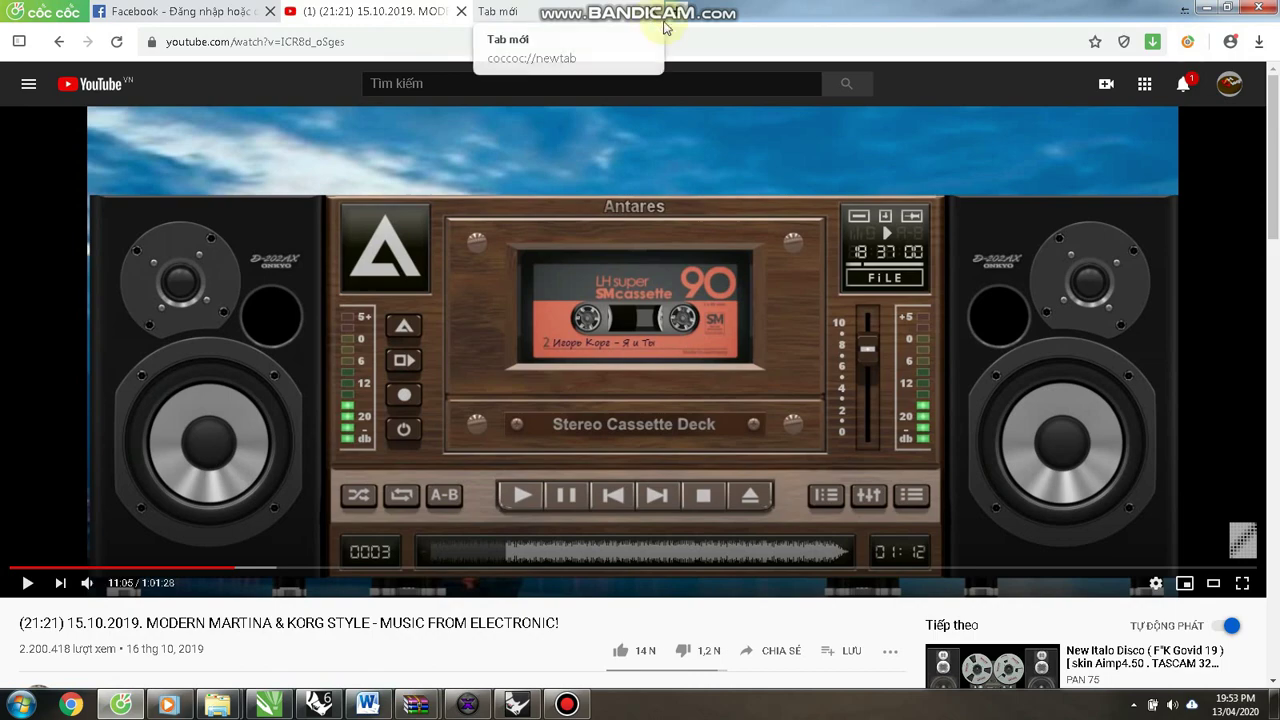
{"action": "left_click", "coordinate": [500, 12]}
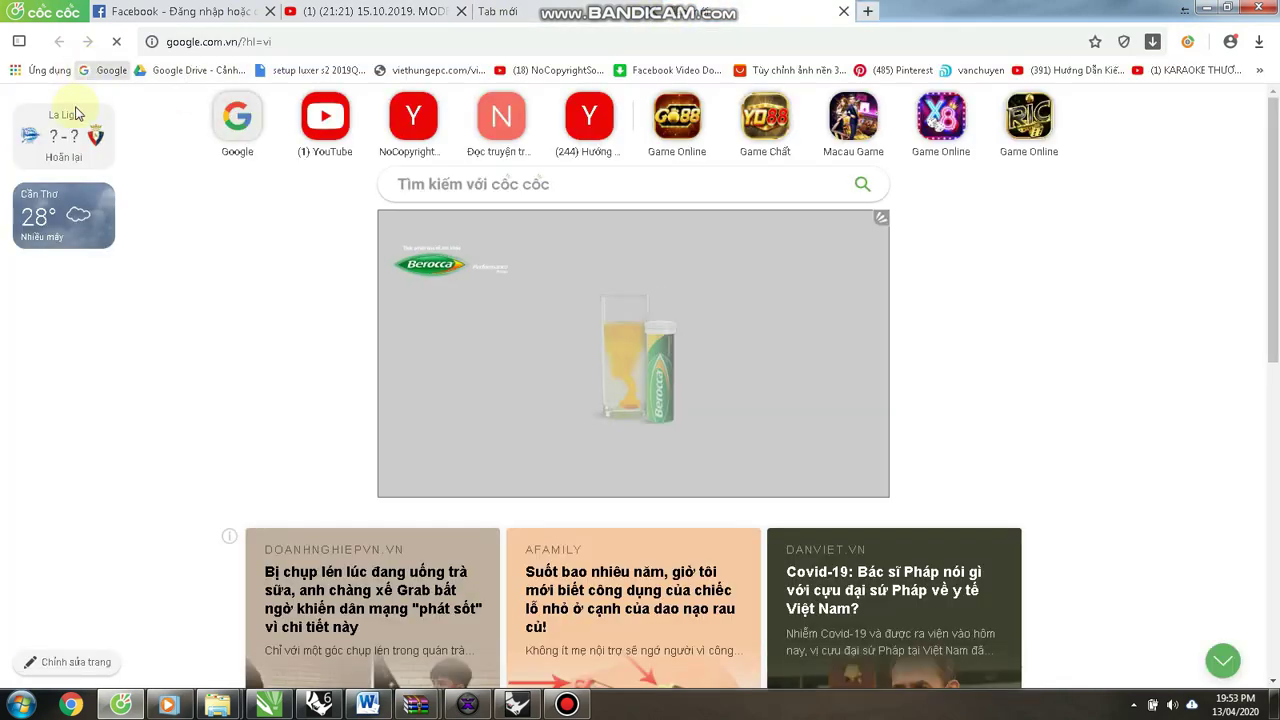
{"action": "left_click", "coordinate": [228, 116]}
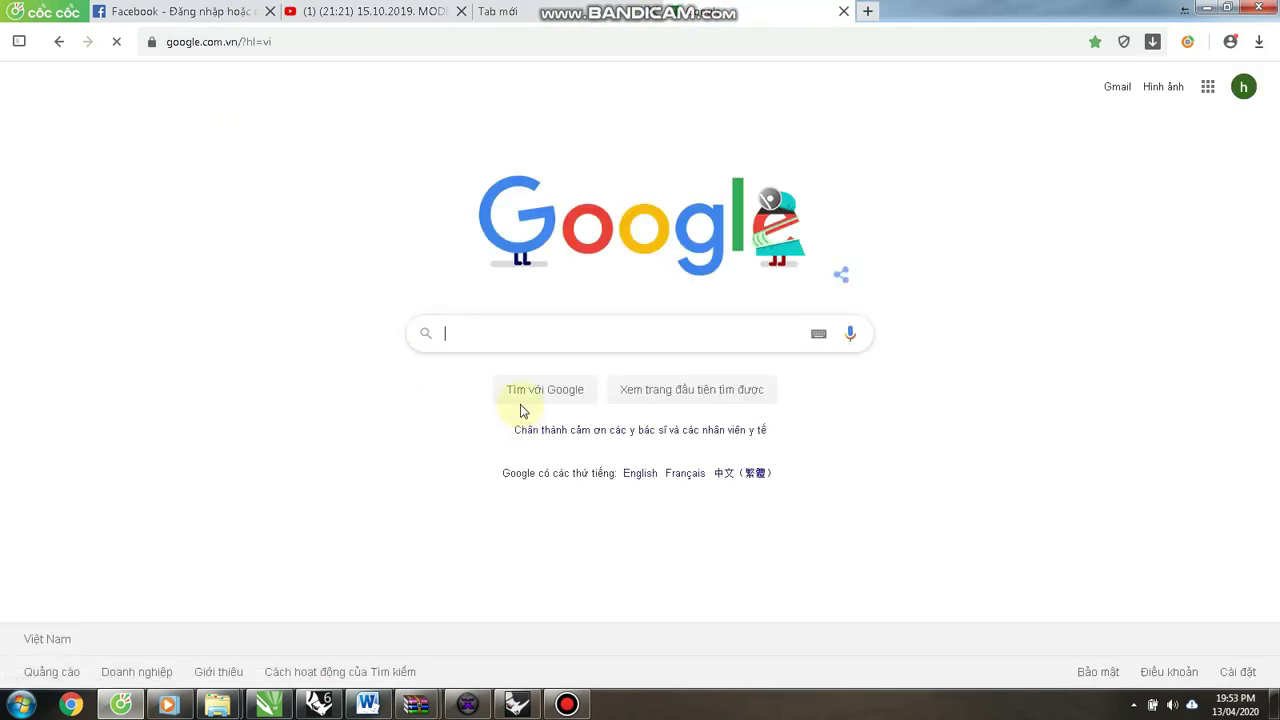
{"action": "left_click", "coordinate": [500, 337]}
{"action": "type", "text": "HINH DIEN THOIA"}
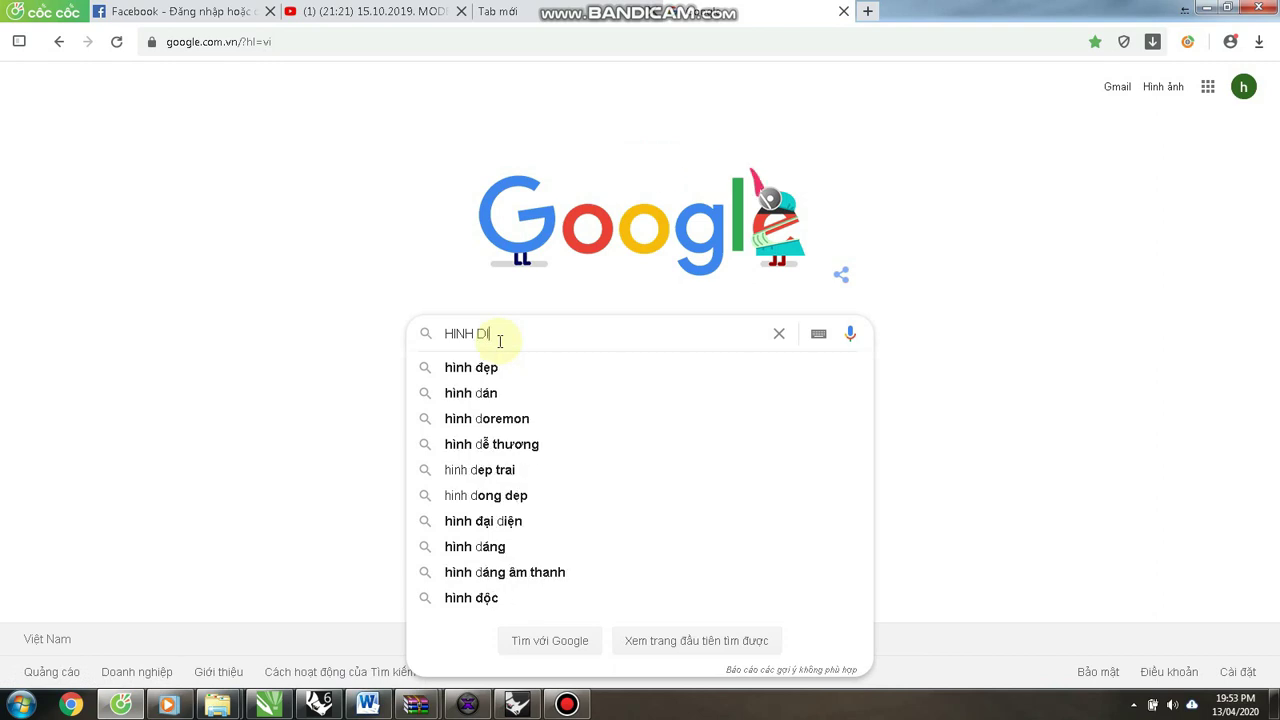
{"action": "key", "text": "BackSpace"}
{"action": "key", "text": "BackSpace"}
{"action": "type", "text": "AI"}
{"action": "key", "text": "Return"}
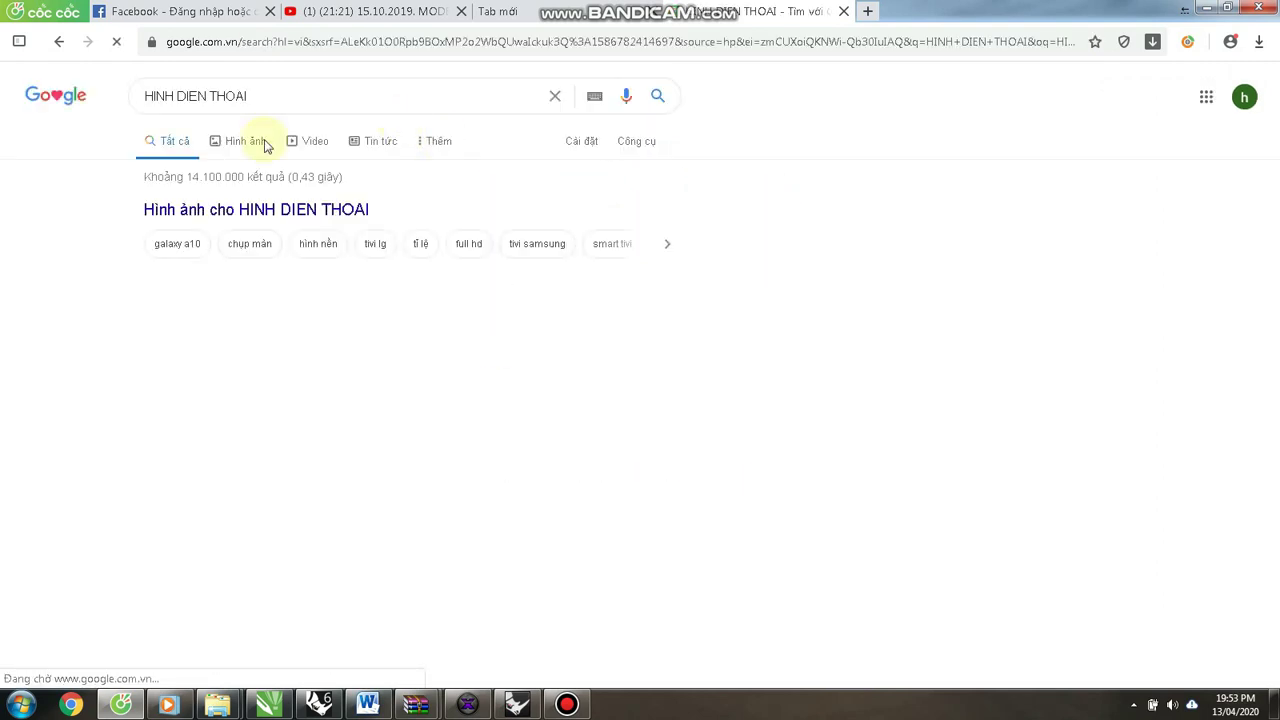
{"action": "left_click", "coordinate": [237, 143]}
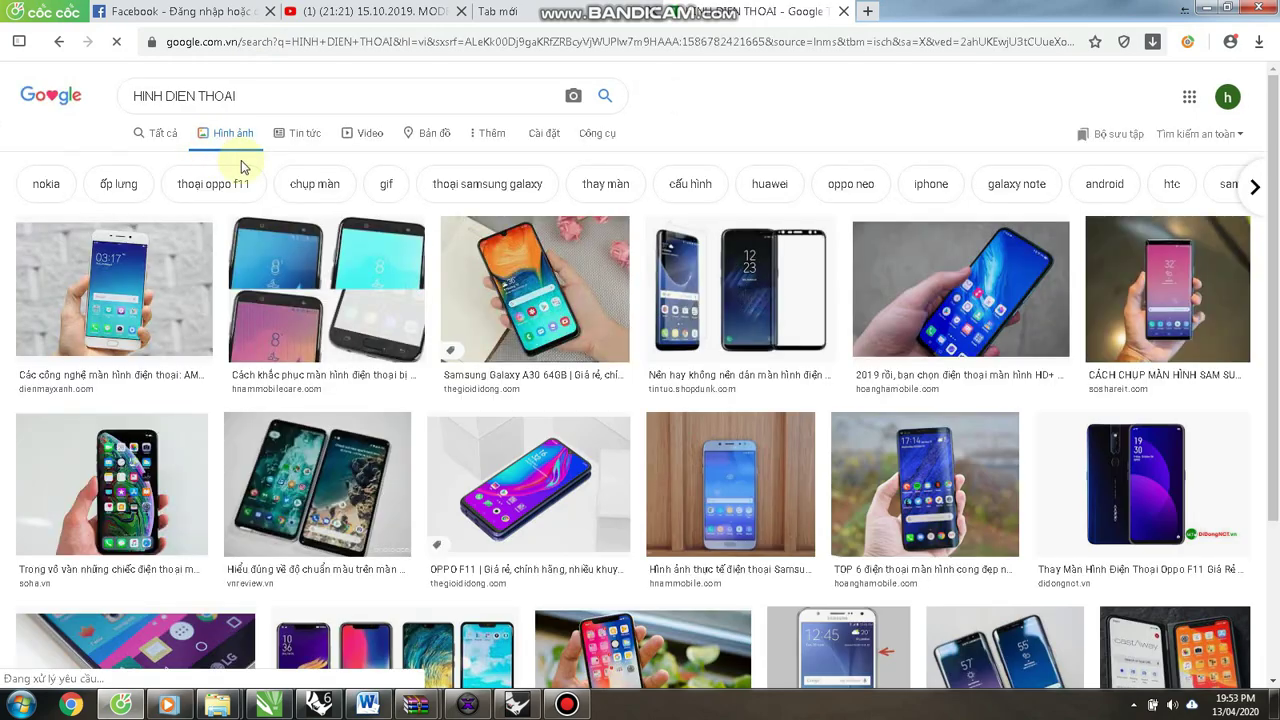
Save the OPPO F11 phone image to the Desktop as the JPEG oppo-f11-tgdd-2-1 and close its preview.
{"action": "scroll", "coordinate": [520, 320], "scroll_direction": "down", "scroll_amount": 2}
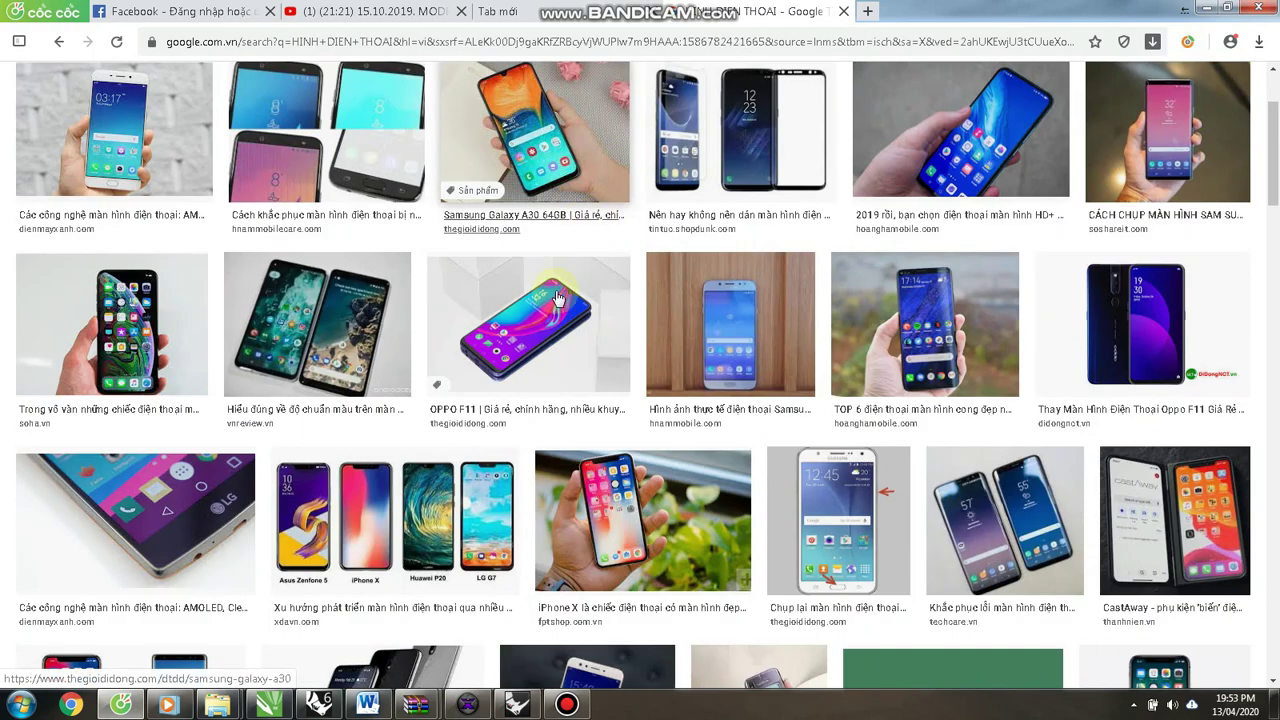
{"action": "left_click", "coordinate": [520, 320]}
{"action": "right_click", "coordinate": [925, 202]}
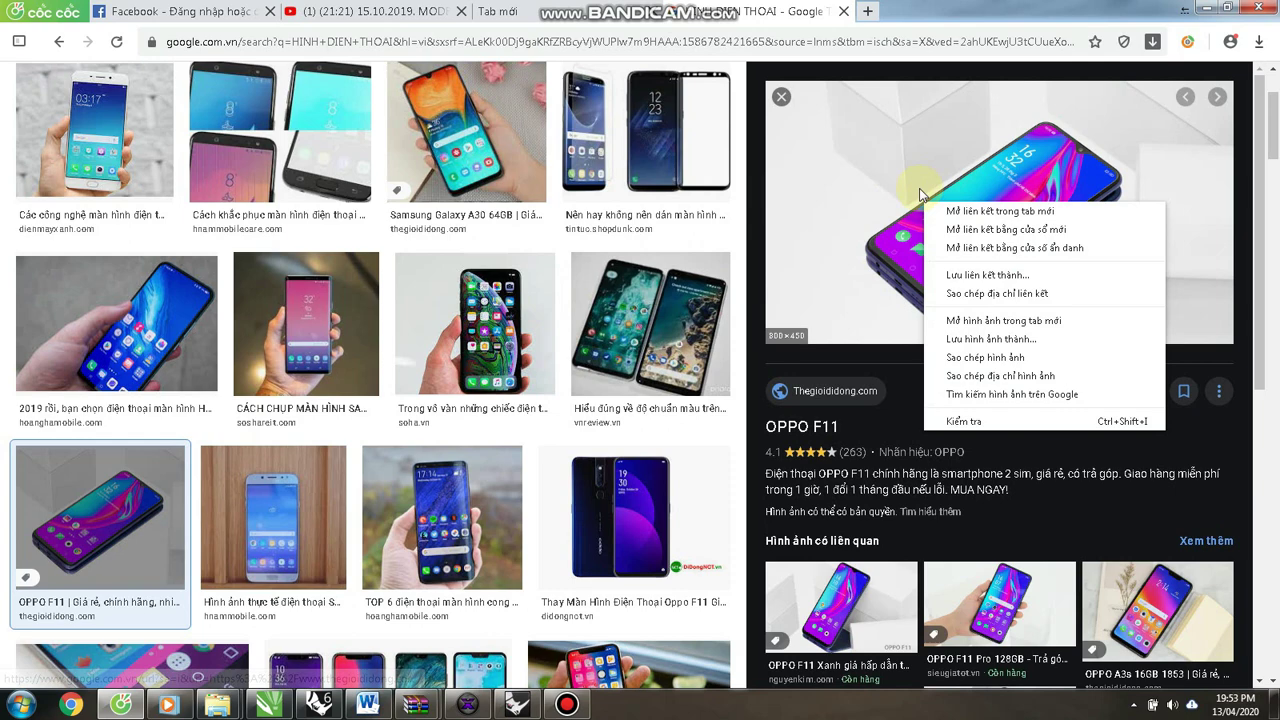
{"action": "left_click", "coordinate": [1001, 342]}
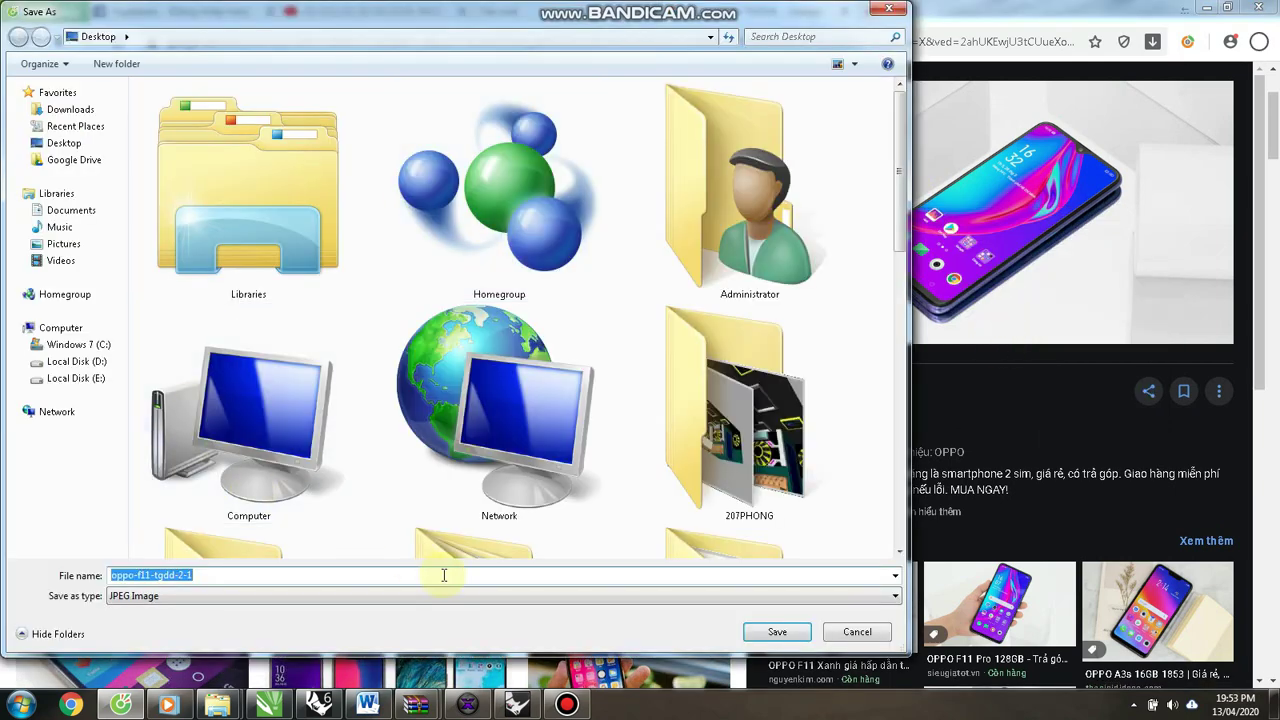
{"action": "left_click", "coordinate": [762, 632]}
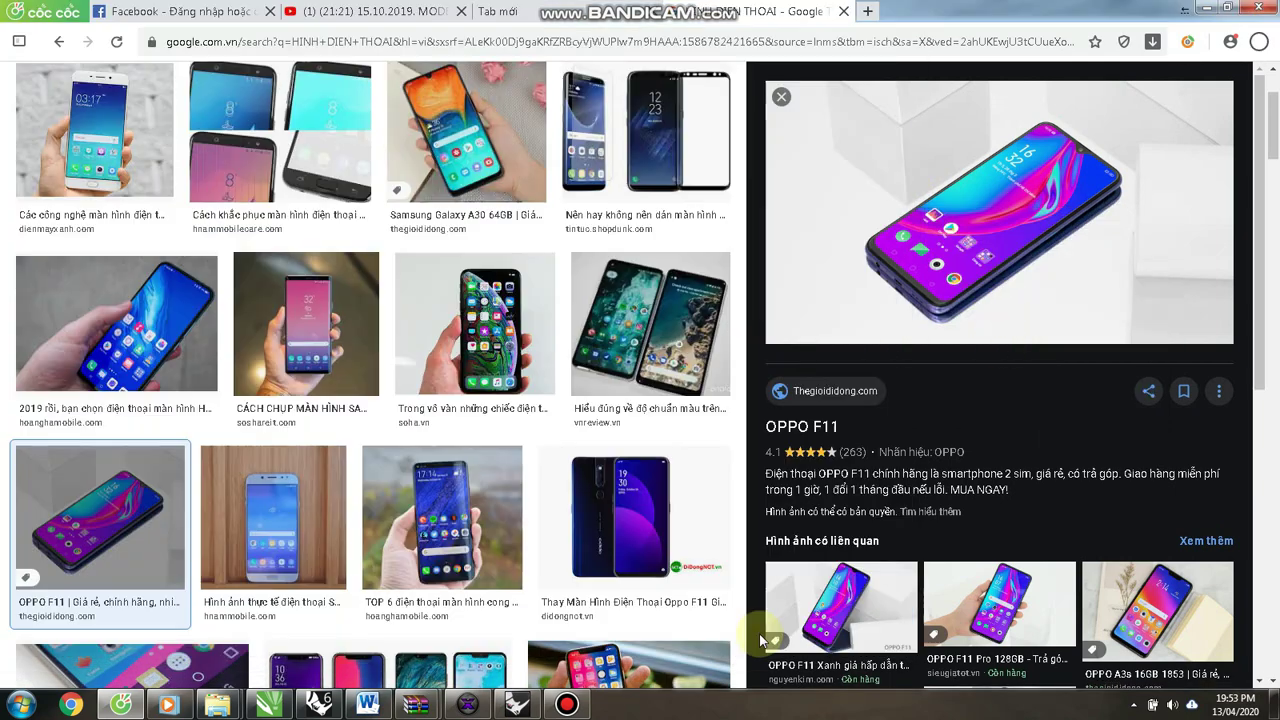
{"action": "left_click", "coordinate": [782, 98]}
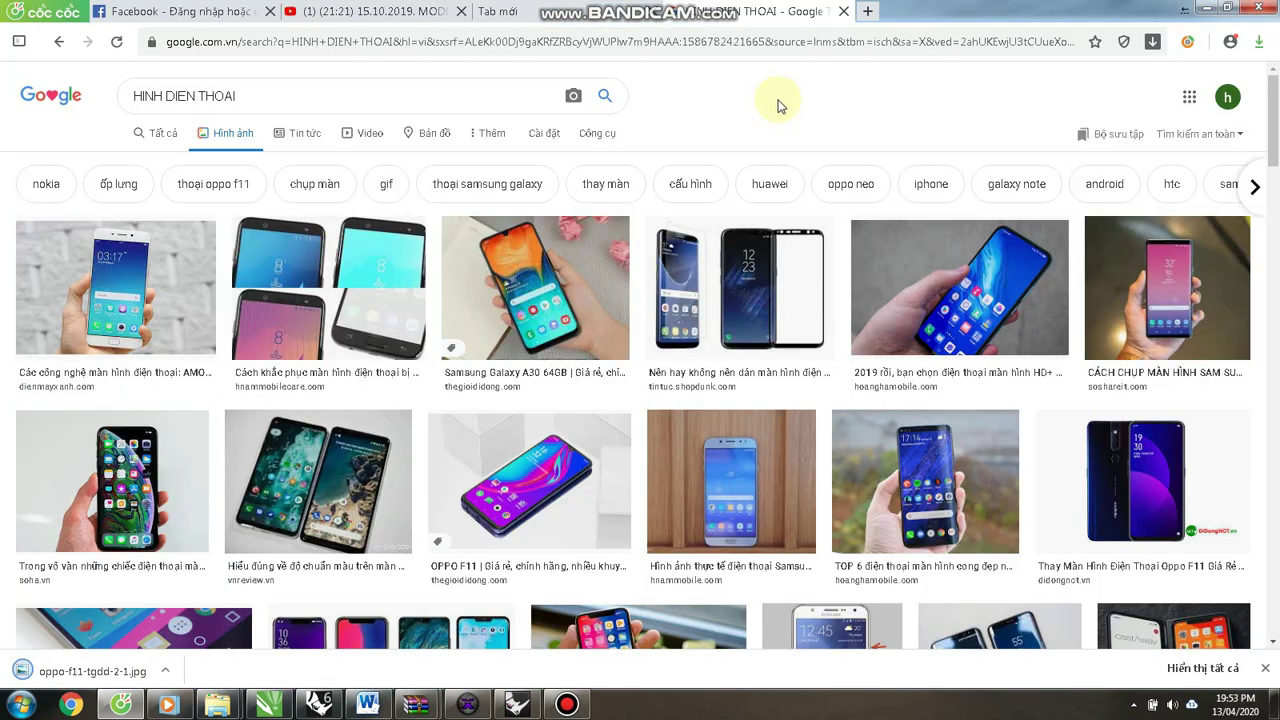
Save the VnReview image of two phones side by side as 1860943.jpg and close its preview.
{"action": "left_click", "coordinate": [345, 465]}
{"action": "right_click", "coordinate": [932, 240]}
{"action": "left_click", "coordinate": [1000, 357]}
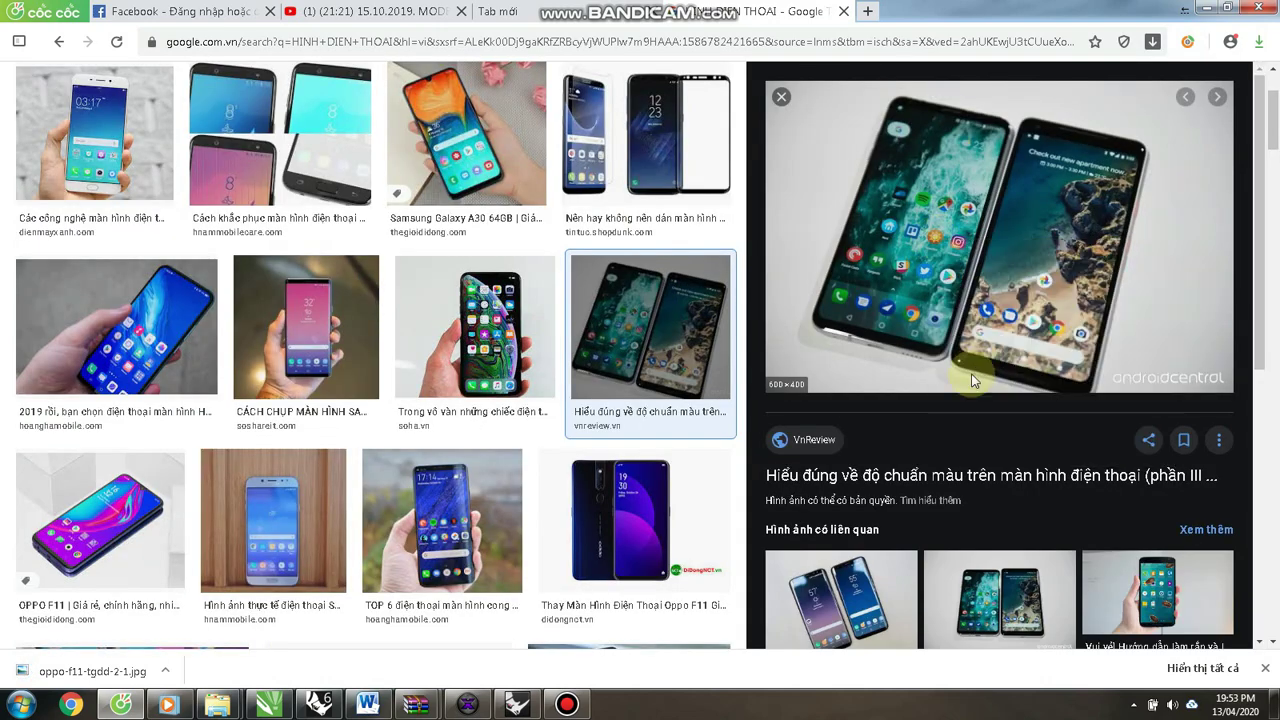
{"action": "left_click", "coordinate": [760, 630]}
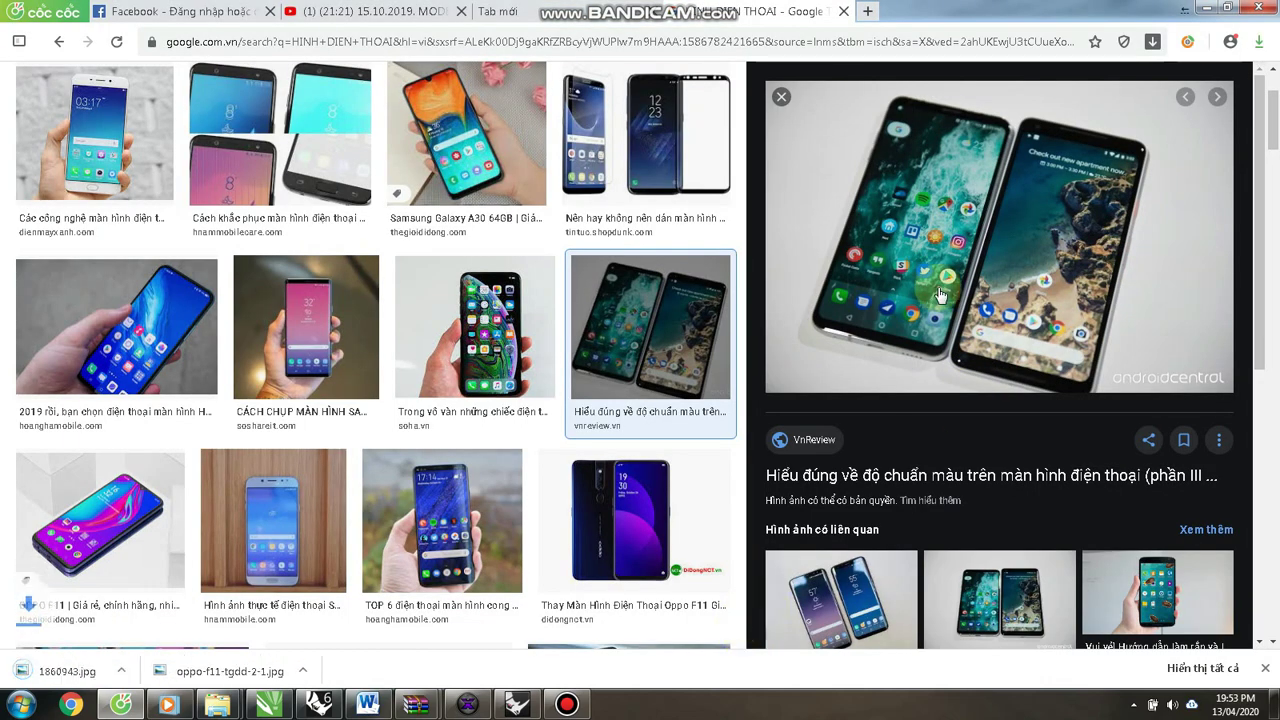
{"action": "left_click", "coordinate": [782, 97]}
Save the ShopDunk image of phones with screen protectors as tải xuống.jpg and close its preview.
{"action": "left_click", "coordinate": [735, 158]}
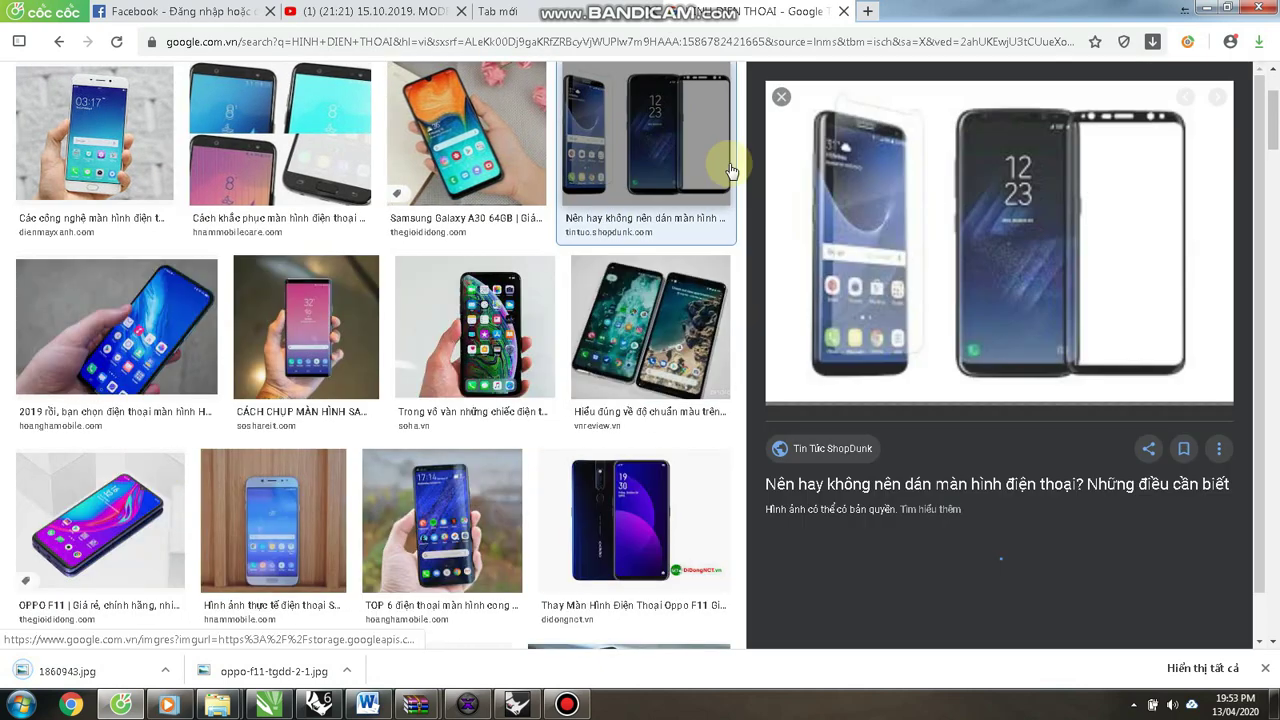
{"action": "right_click", "coordinate": [899, 242]}
{"action": "left_click", "coordinate": [975, 373]}
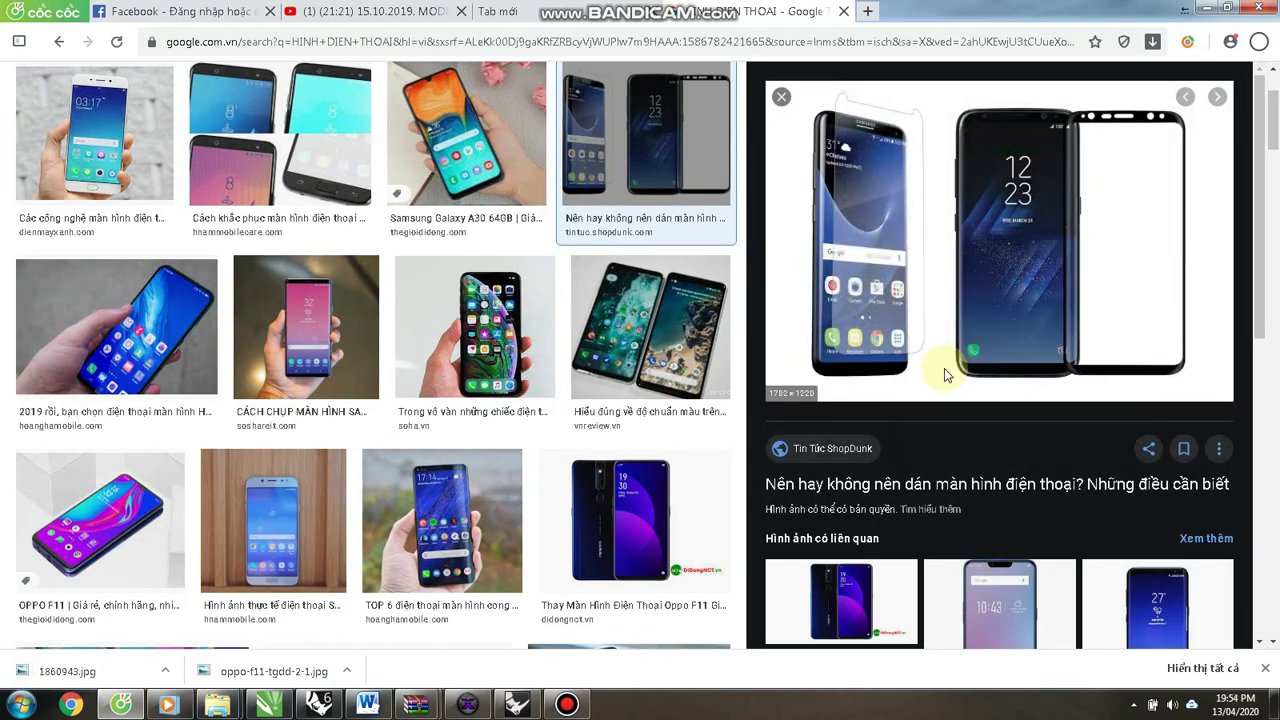
{"action": "left_click", "coordinate": [765, 632]}
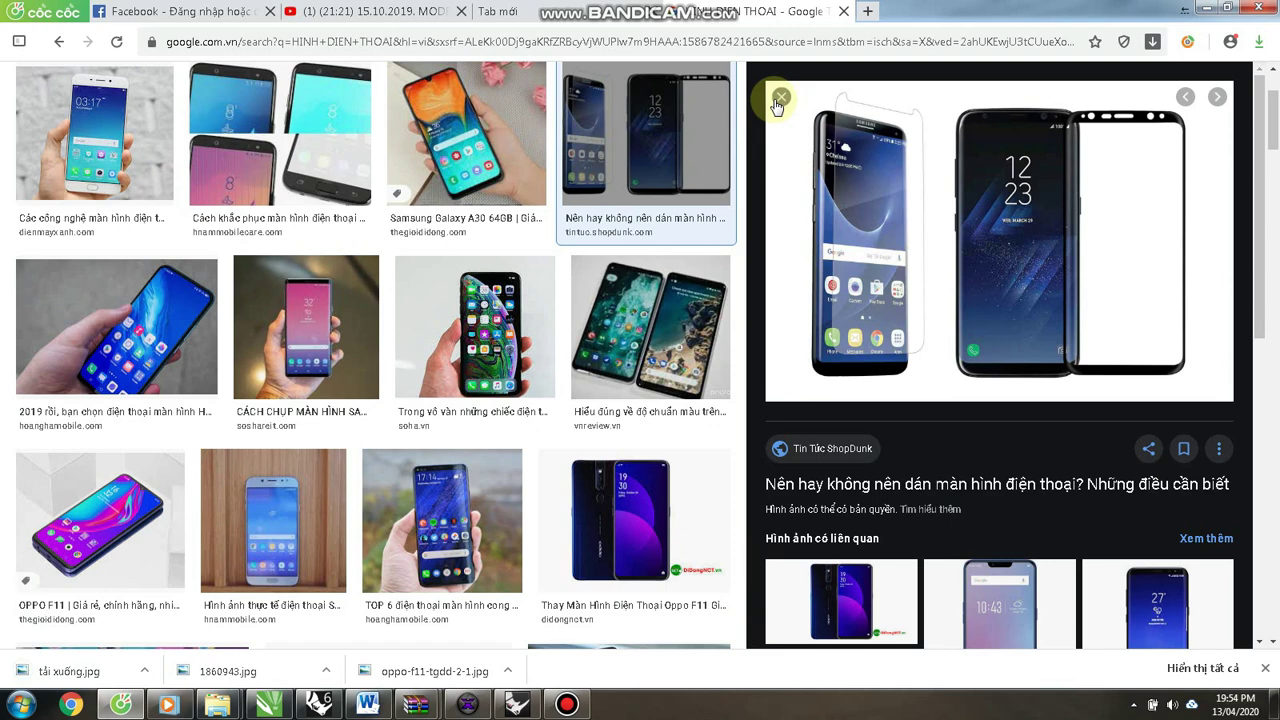
{"action": "key", "text": "Escape"}
Save the Soha image of the three Nokia phones to the Desktop as a JPEG.
{"action": "scroll", "coordinate": [605, 257], "scroll_direction": "down", "scroll_amount": 8}
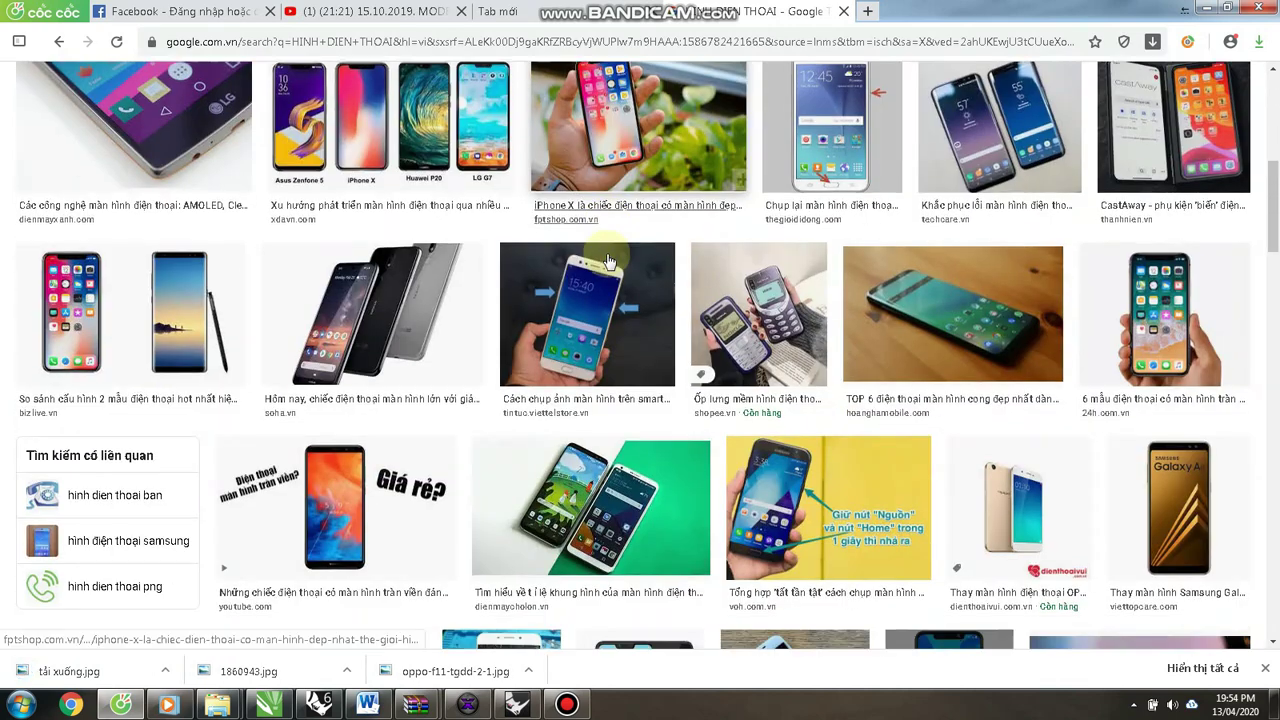
{"action": "left_click", "coordinate": [412, 333]}
{"action": "right_click", "coordinate": [860, 240]}
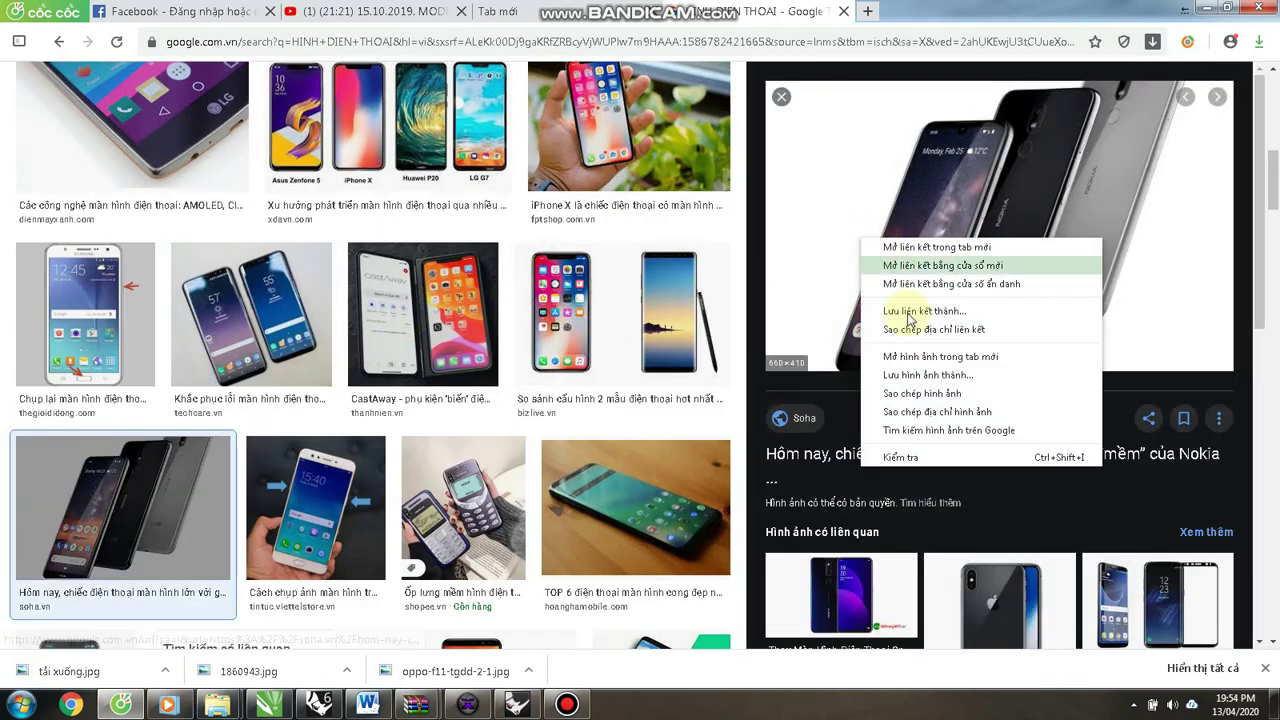
{"action": "left_click", "coordinate": [904, 377]}
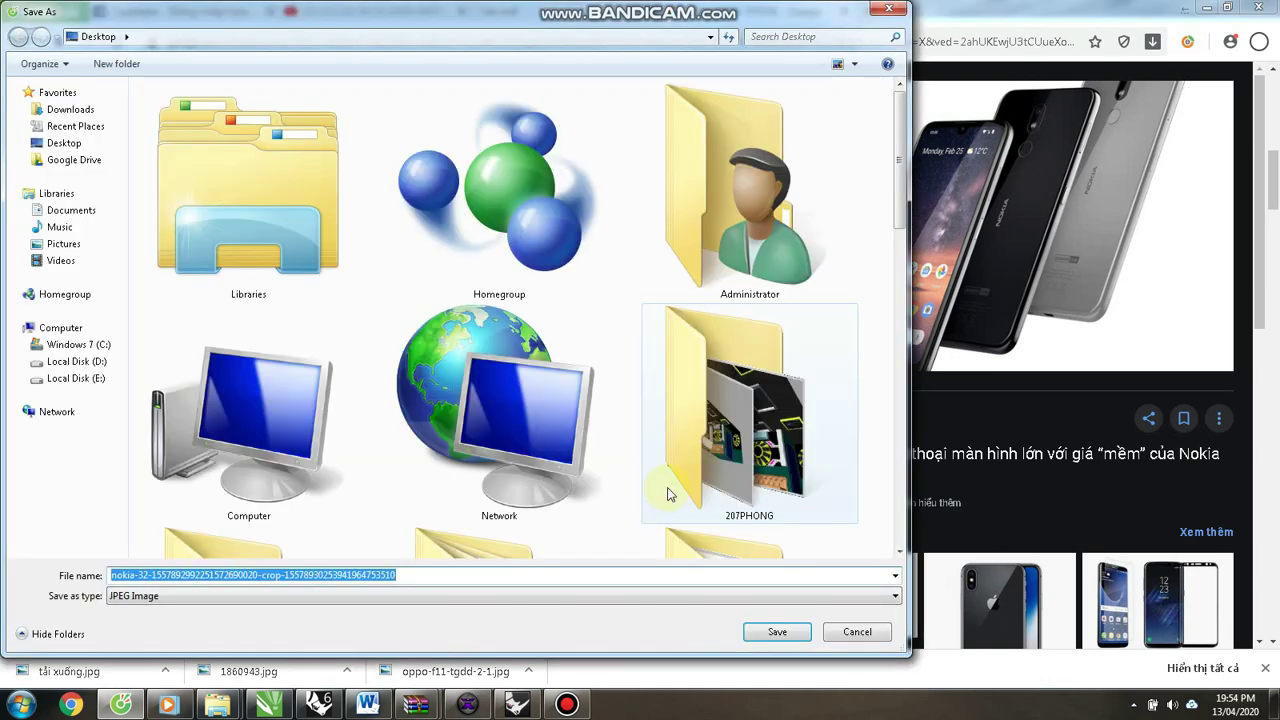
{"action": "left_click", "coordinate": [766, 632]}
{"action": "left_click", "coordinate": [926, 556]}
{"action": "right_click", "coordinate": [880, 312]}
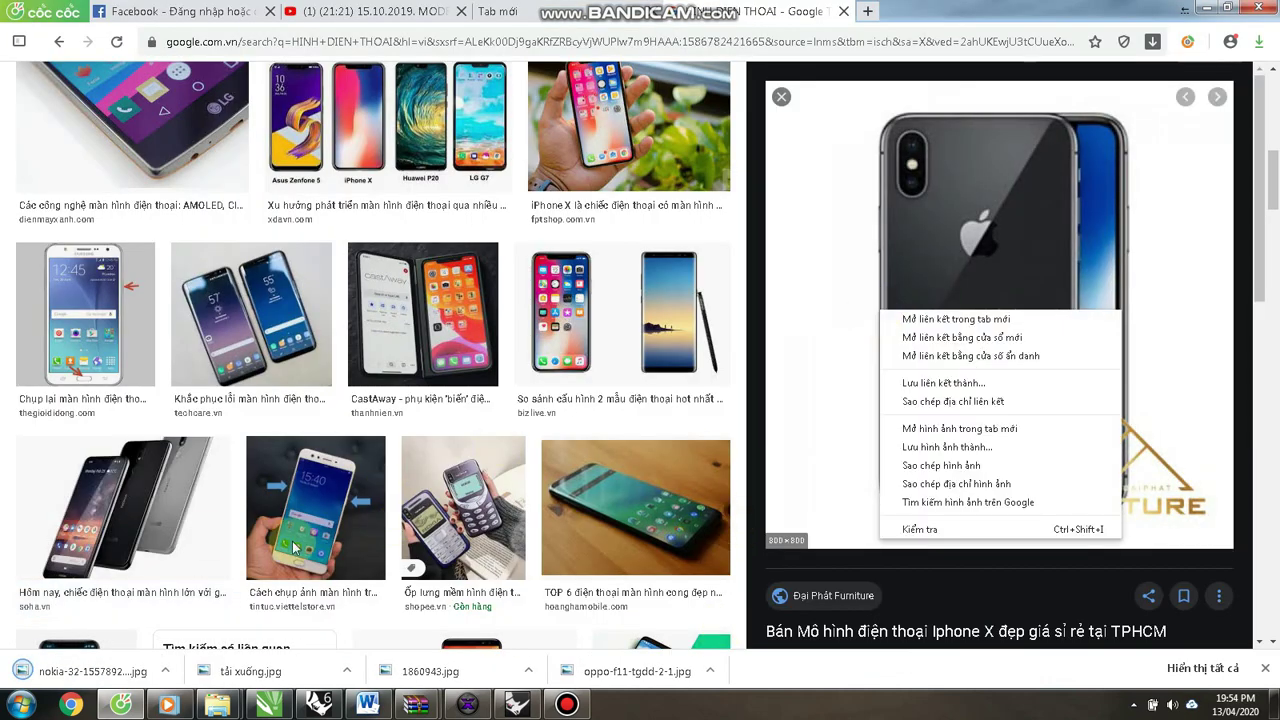
{"action": "left_click", "coordinate": [445, 350]}
{"action": "right_click", "coordinate": [938, 260]}
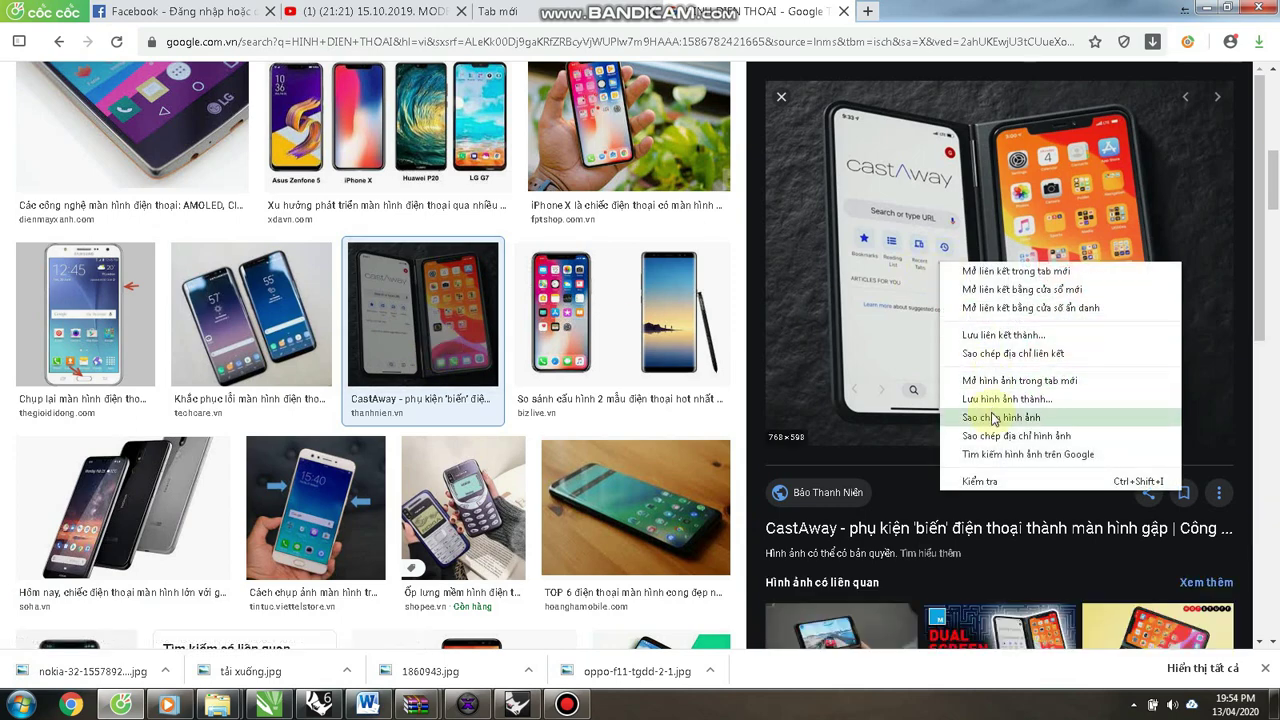
Save the BizLive image comparing the iPhone X and Galaxy Note 8 to the Desktop.
{"action": "left_click", "coordinate": [645, 360]}
{"action": "right_click", "coordinate": [880, 220]}
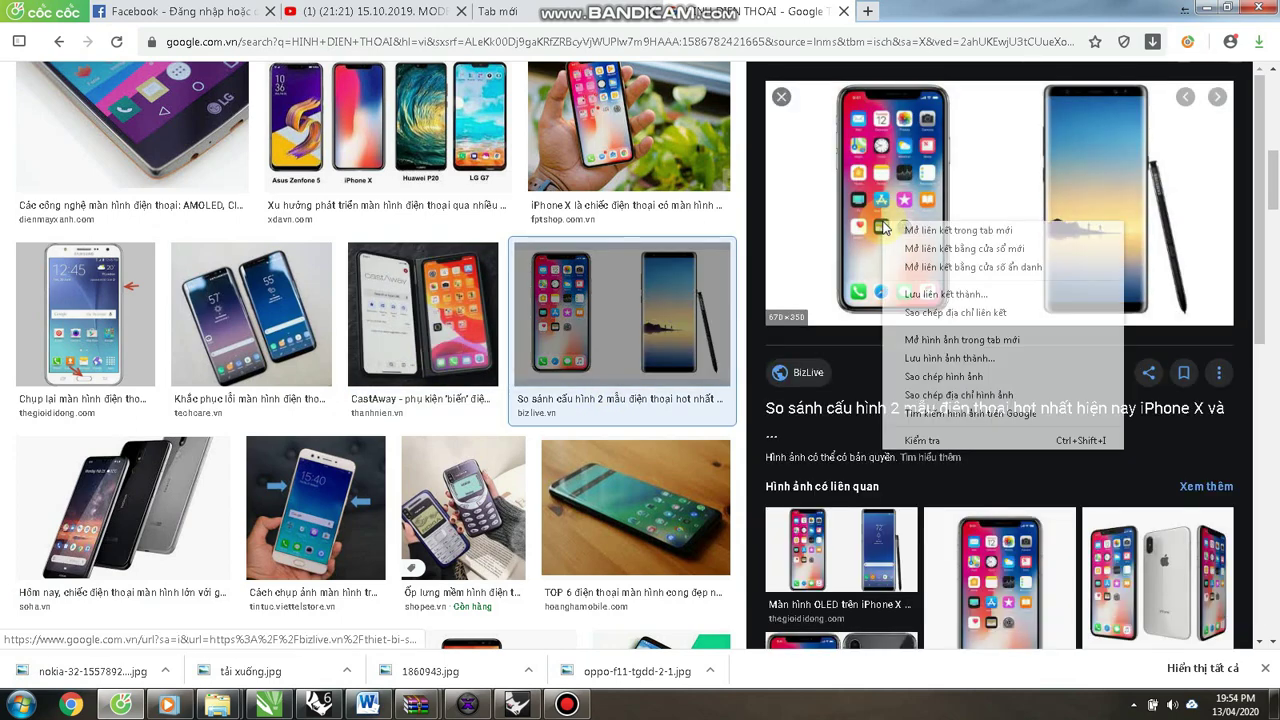
{"action": "left_click", "coordinate": [880, 360]}
{"action": "left_click", "coordinate": [771, 631]}
Switch to Rhinoceros, select the inner panel of the first black frame on the sign and open the texture palette.
{"action": "left_click", "coordinate": [517, 705]}
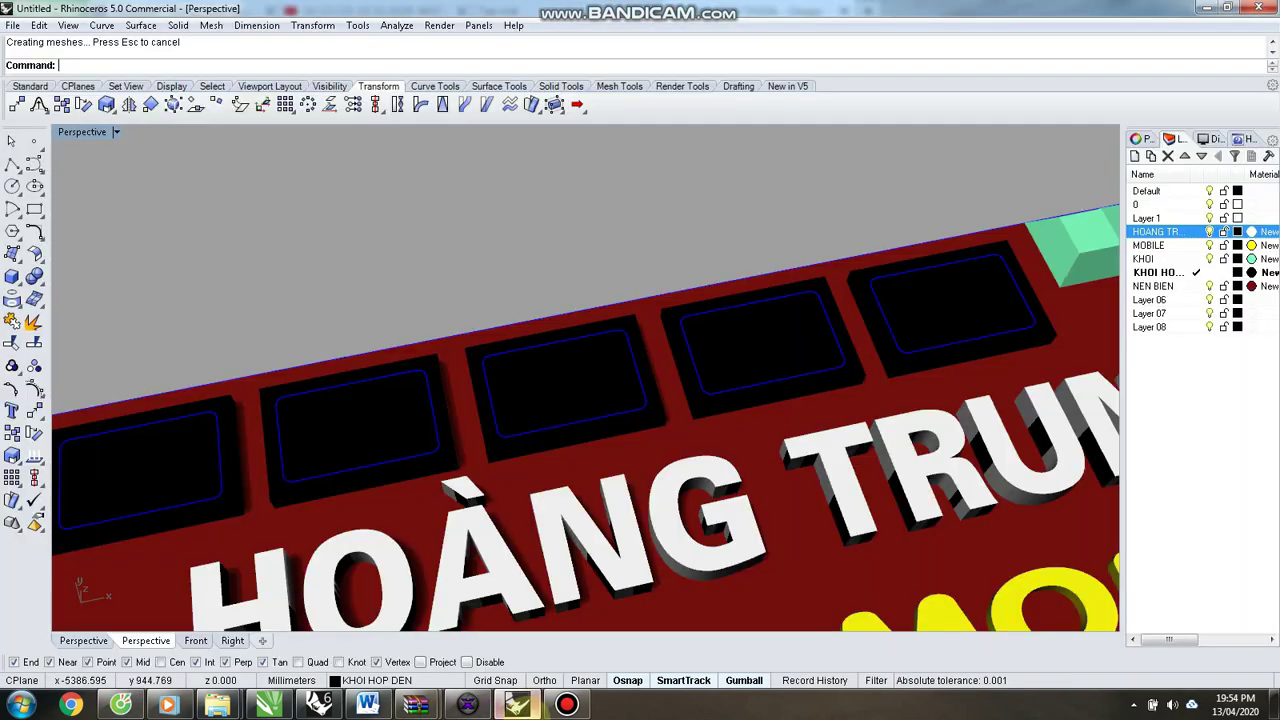
{"action": "scroll", "coordinate": [949, 325], "scroll_direction": "down", "scroll_amount": 5}
{"action": "scroll", "coordinate": [667, 412], "scroll_direction": "up", "scroll_amount": 4}
{"action": "left_click", "coordinate": [664, 421]}
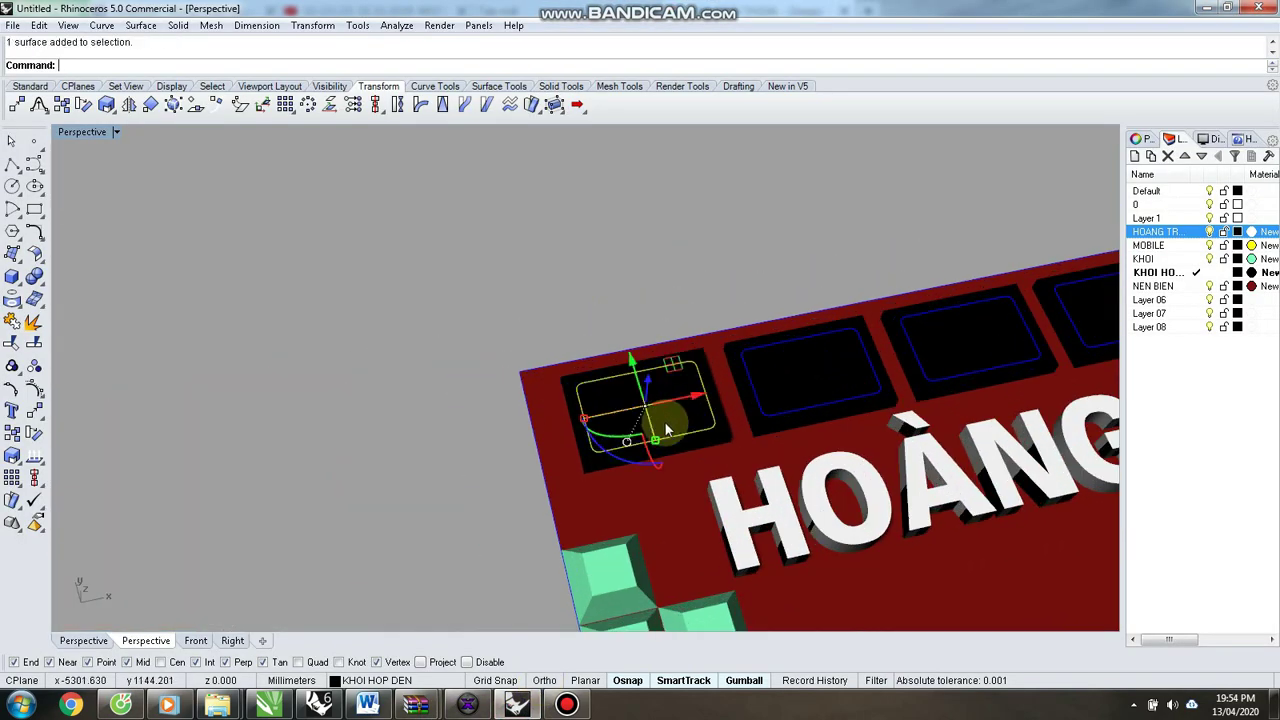
{"action": "left_click", "coordinate": [680, 86]}
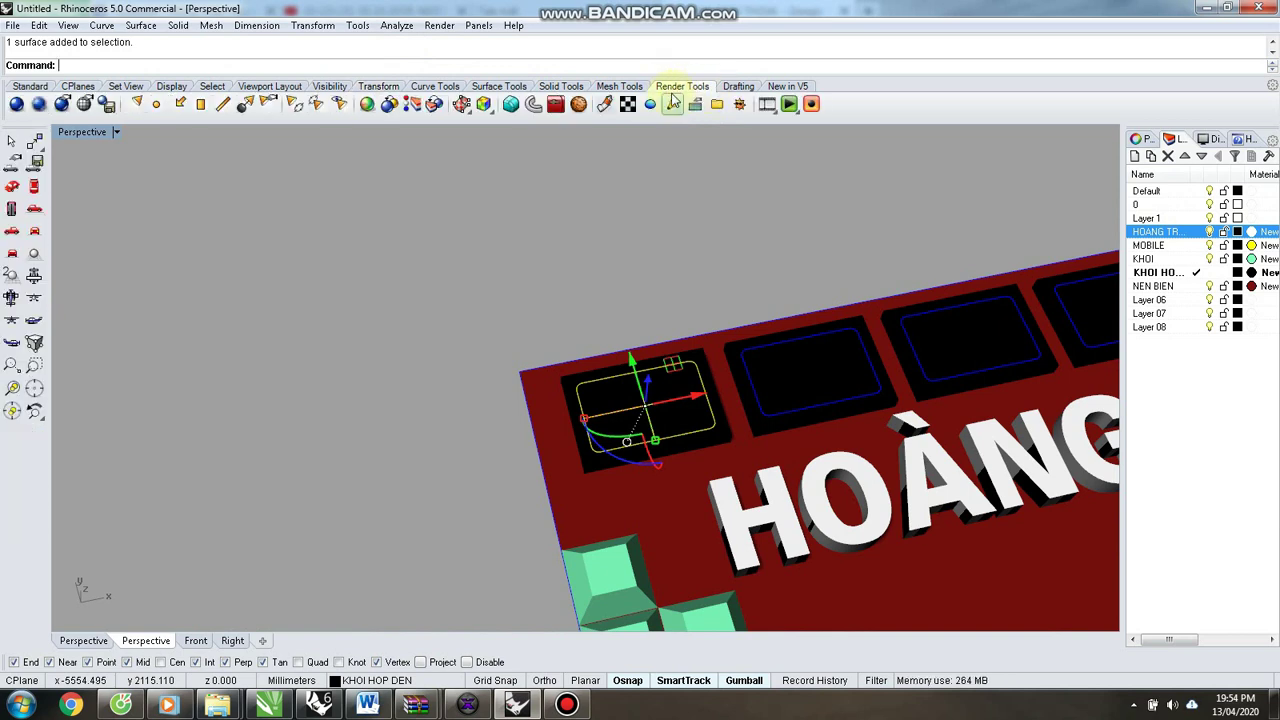
{"action": "left_click", "coordinate": [627, 107]}
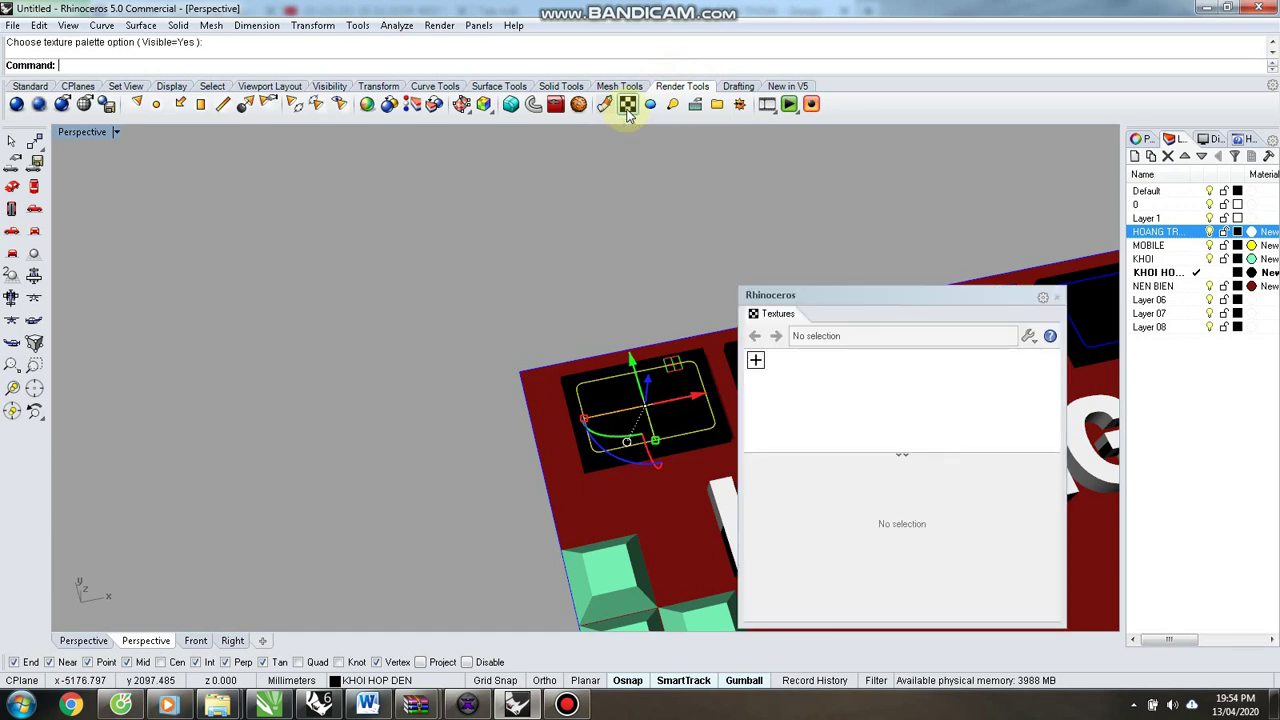
Add the Desktop images 1860943 and iphone-x-vs-galaxy-note-8-spec-shootout-470x310402x_xpru as textures.
{"action": "left_click", "coordinate": [756, 364]}
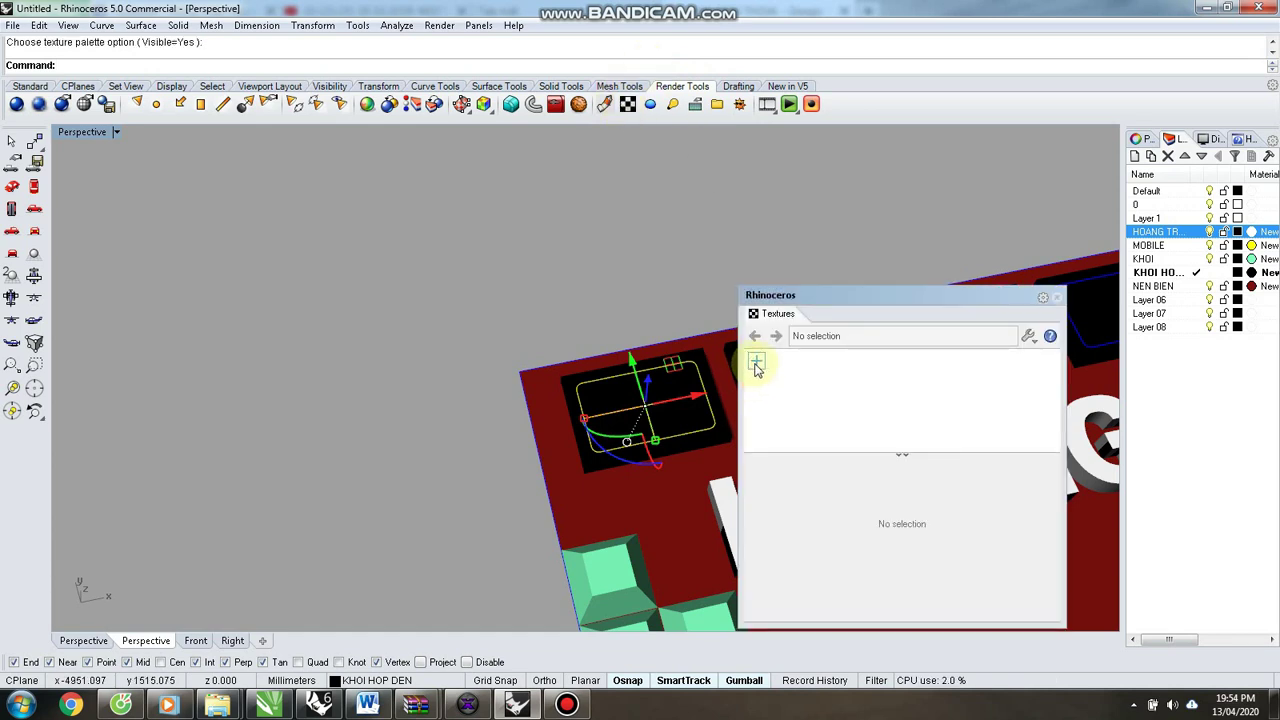
{"action": "left_click", "coordinate": [418, 292]}
{"action": "left_click_drag", "start_coordinate": [806, 278], "coordinate": [806, 403]}
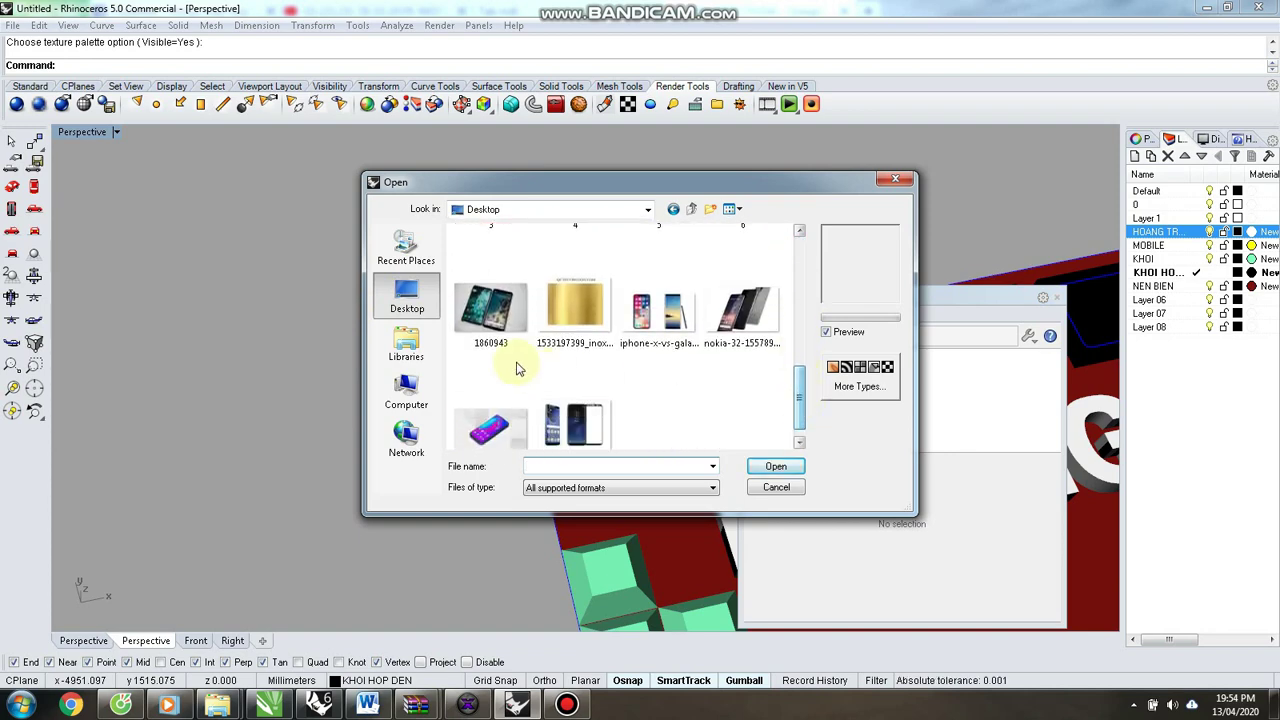
{"action": "double_click", "coordinate": [490, 310]}
{"action": "left_click", "coordinate": [754, 394]}
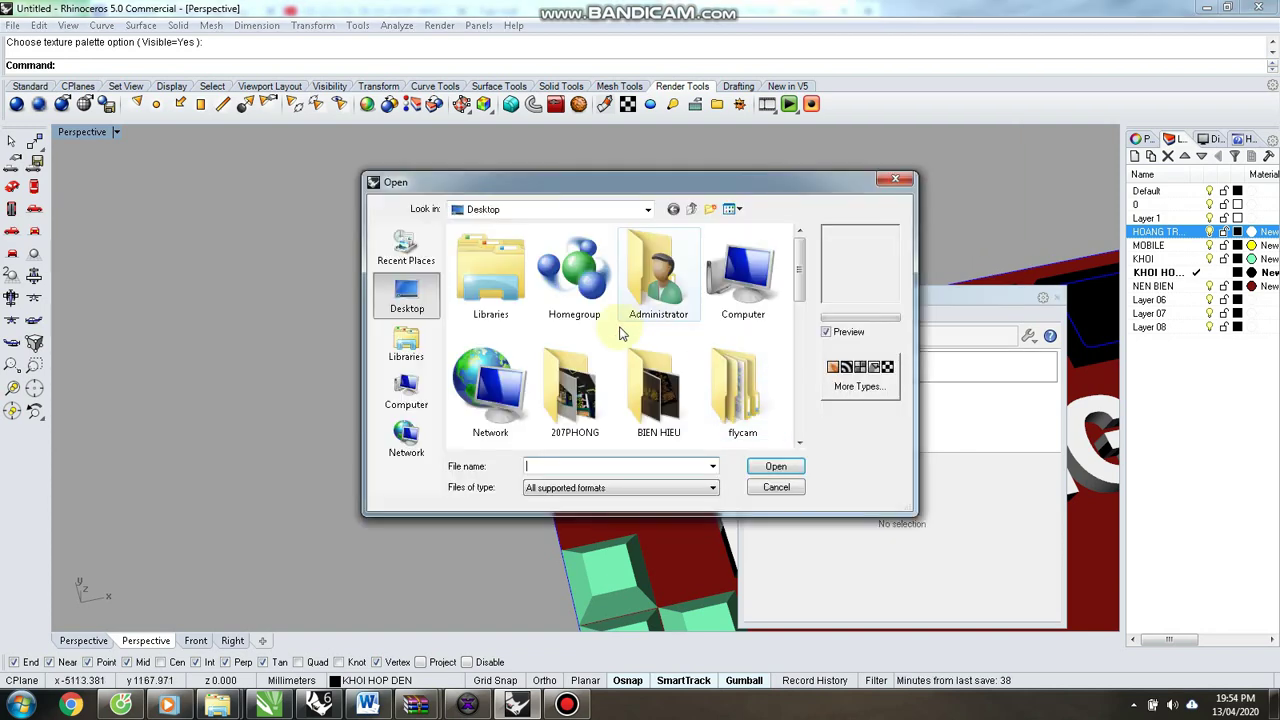
{"action": "left_click_drag", "start_coordinate": [808, 266], "coordinate": [808, 400]}
{"action": "left_click", "coordinate": [645, 345]}
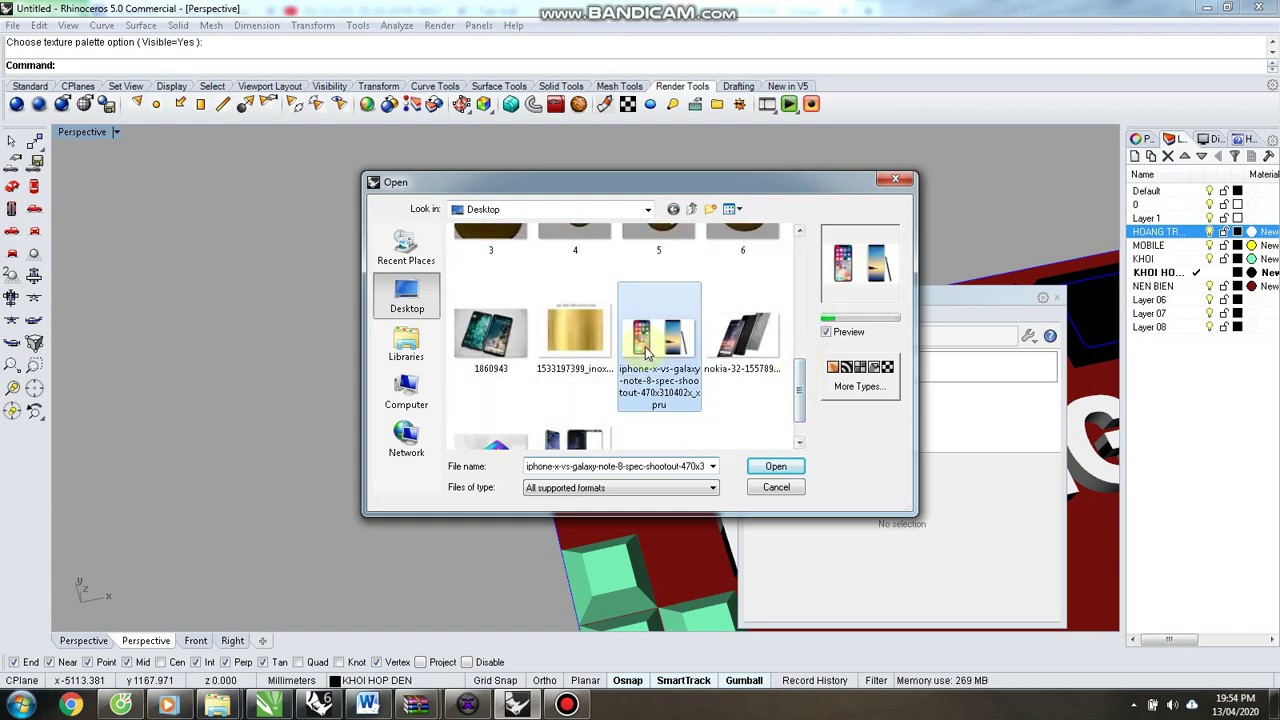
{"action": "double_click", "coordinate": [645, 348]}
Add the three-phone Nokia image (nokia-32) and tải xuống from the Desktop as textures.
{"action": "left_click", "coordinate": [757, 432]}
{"action": "left_click_drag", "start_coordinate": [799, 284], "coordinate": [794, 398]}
{"action": "left_click", "coordinate": [741, 350]}
{"action": "double_click", "coordinate": [741, 345]}
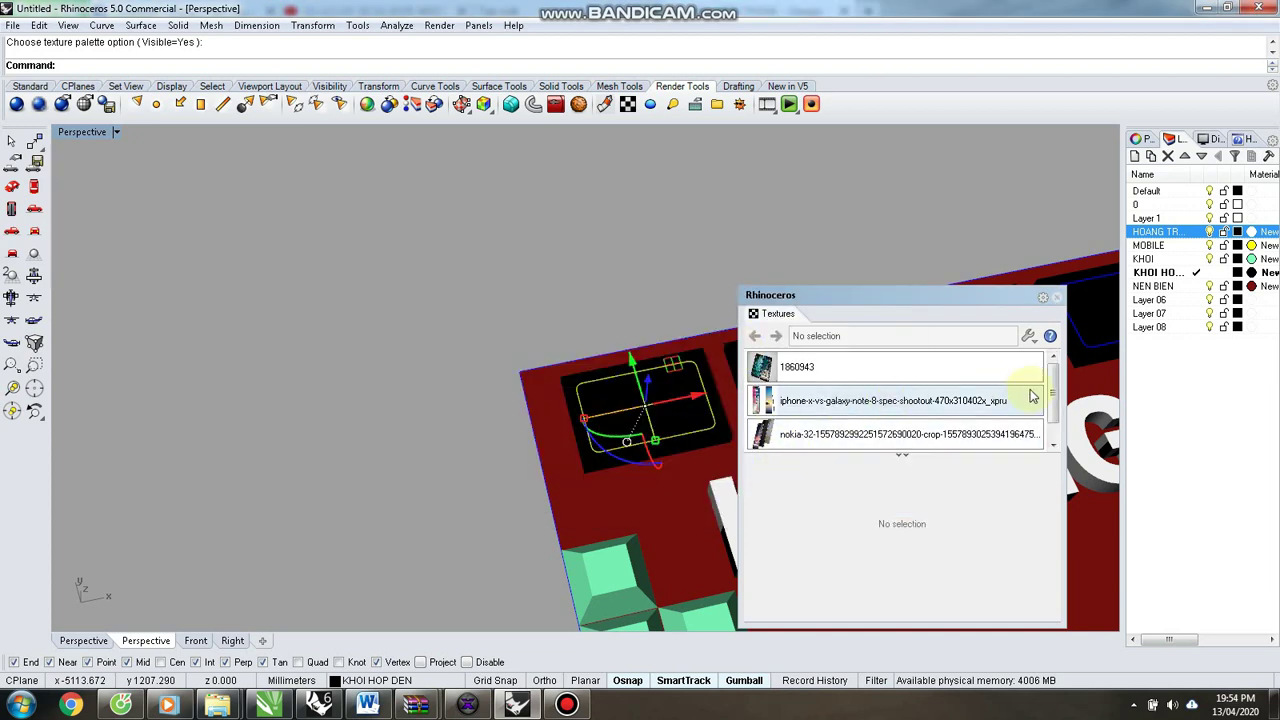
{"action": "left_click", "coordinate": [756, 436]}
{"action": "left_click_drag", "start_coordinate": [798, 268], "coordinate": [785, 403]}
{"action": "left_click", "coordinate": [573, 415]}
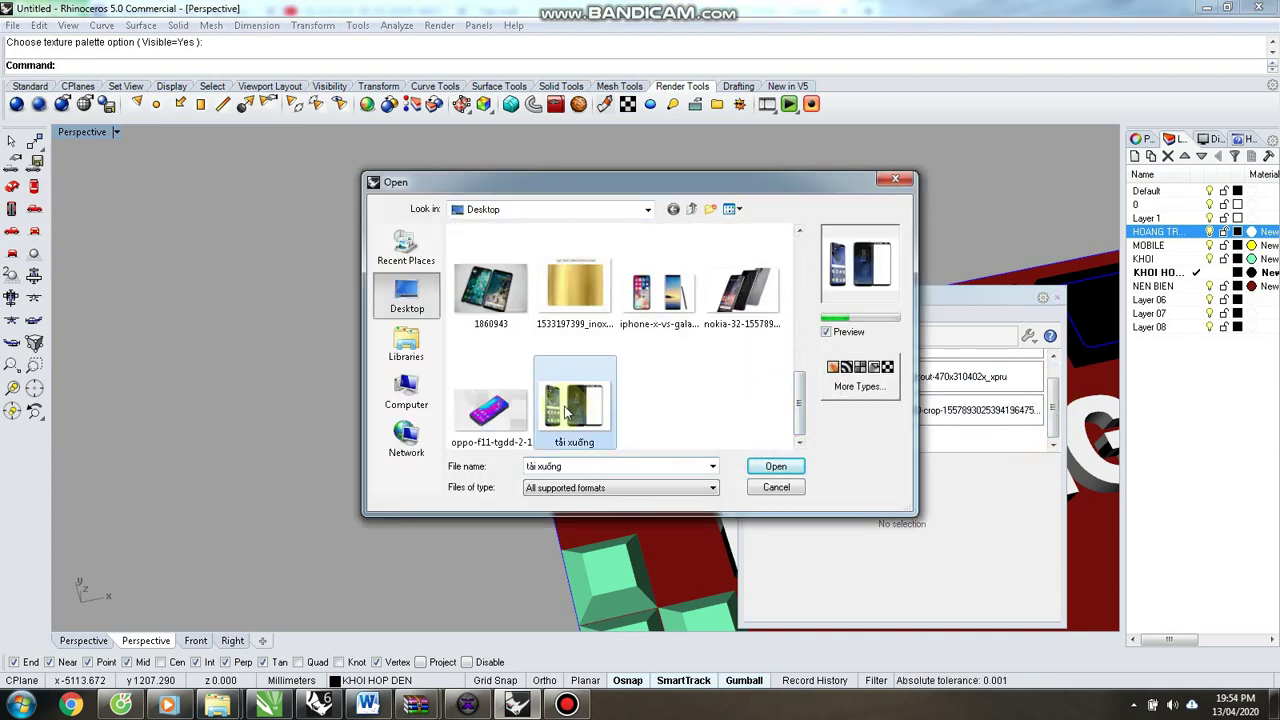
{"action": "left_click", "coordinate": [776, 466]}
Add the Desktop image oppo-f11-tgdd-2-1 as a texture and move the texture palette clear of the sign.
{"action": "scroll", "coordinate": [1060, 395], "scroll_direction": "down", "scroll_amount": 2}
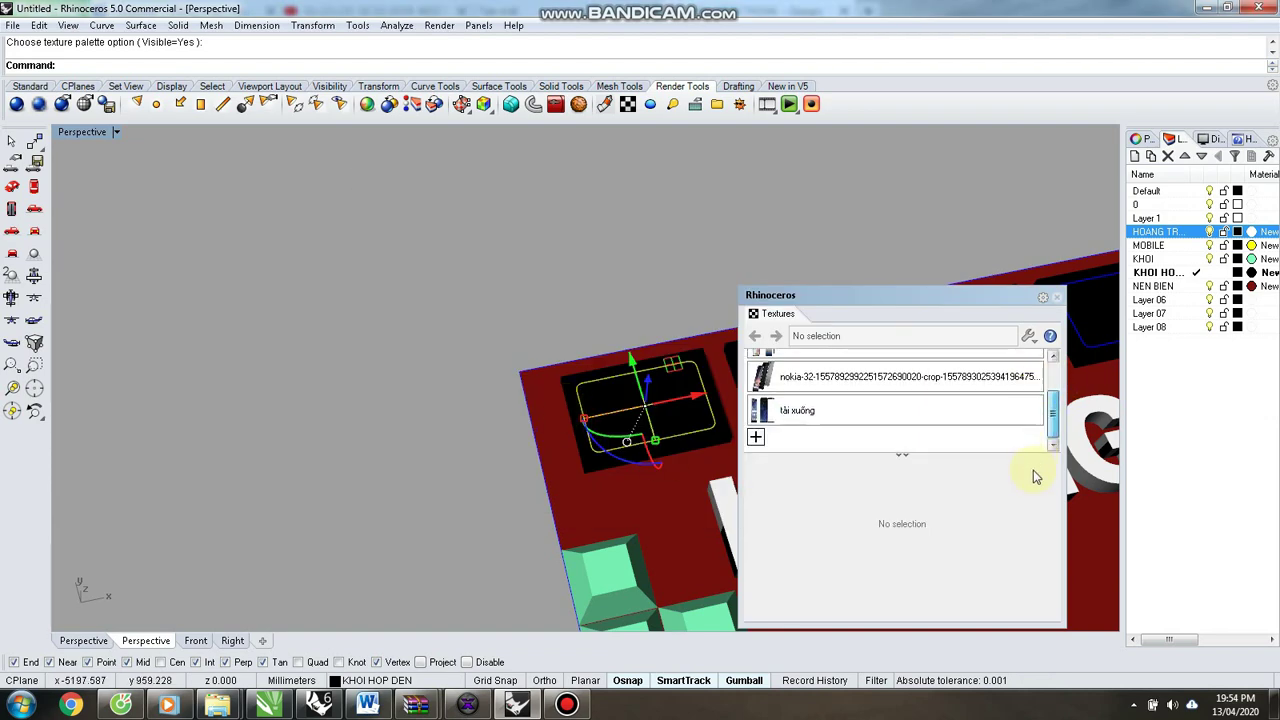
{"action": "left_click", "coordinate": [756, 438]}
{"action": "scroll", "coordinate": [743, 434], "scroll_direction": "down", "scroll_amount": 5}
{"action": "left_click", "coordinate": [490, 420]}
{"action": "double_click", "coordinate": [483, 420]}
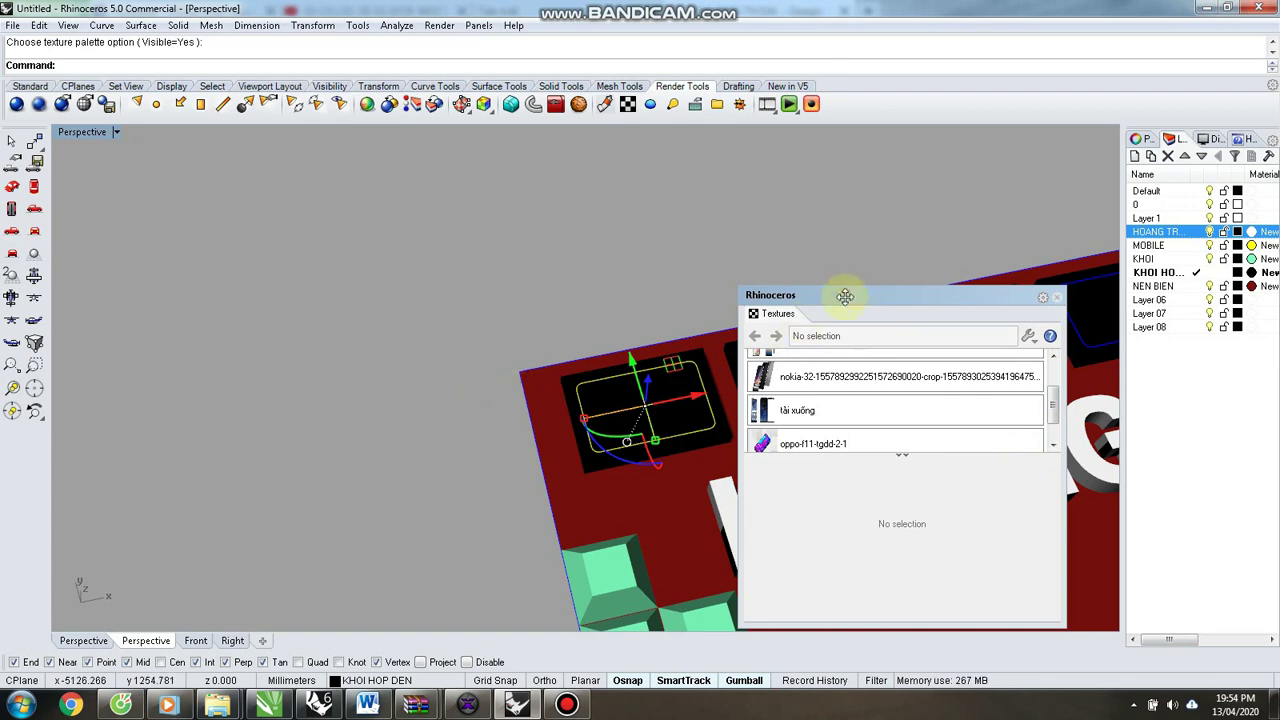
{"action": "left_click_drag", "start_coordinate": [855, 295], "coordinate": [232, 169]}
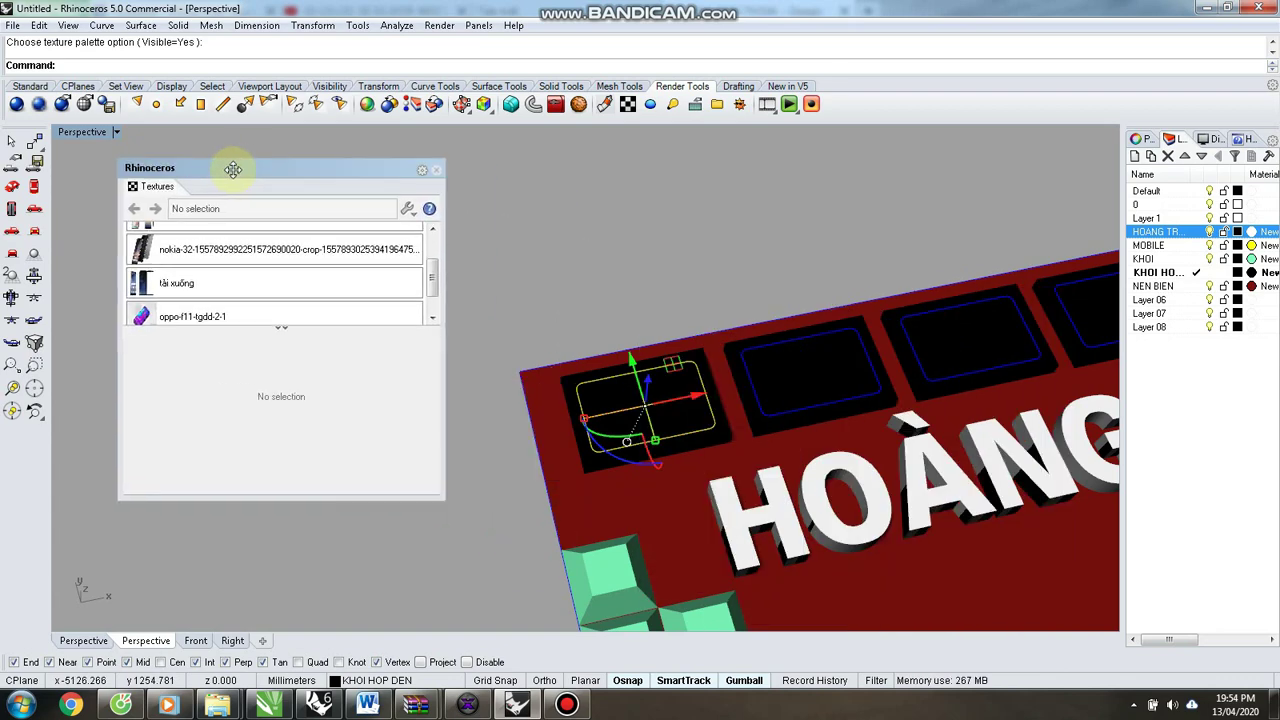
Apply the oppo-f11-tgdd-2-1 texture to the inner panel of the sign's first frame.
{"action": "left_click", "coordinate": [598, 275]}
{"action": "scroll", "coordinate": [600, 305], "scroll_direction": "down", "scroll_amount": 6}
{"action": "scroll", "coordinate": [645, 362], "scroll_direction": "up", "scroll_amount": 5}
{"action": "scroll", "coordinate": [680, 410], "scroll_direction": "down", "scroll_amount": 4}
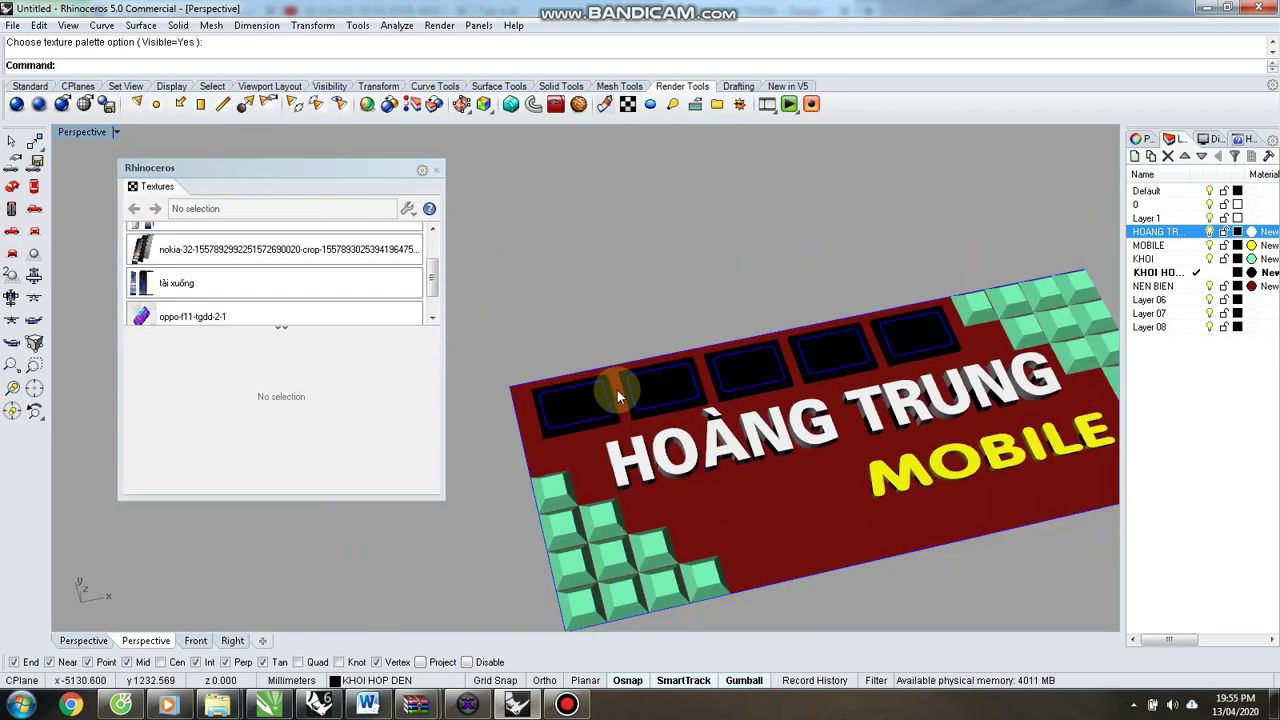
{"action": "scroll", "coordinate": [617, 390], "scroll_direction": "up", "scroll_amount": 2}
{"action": "left_click_drag", "start_coordinate": [175, 316], "coordinate": [512, 432]}
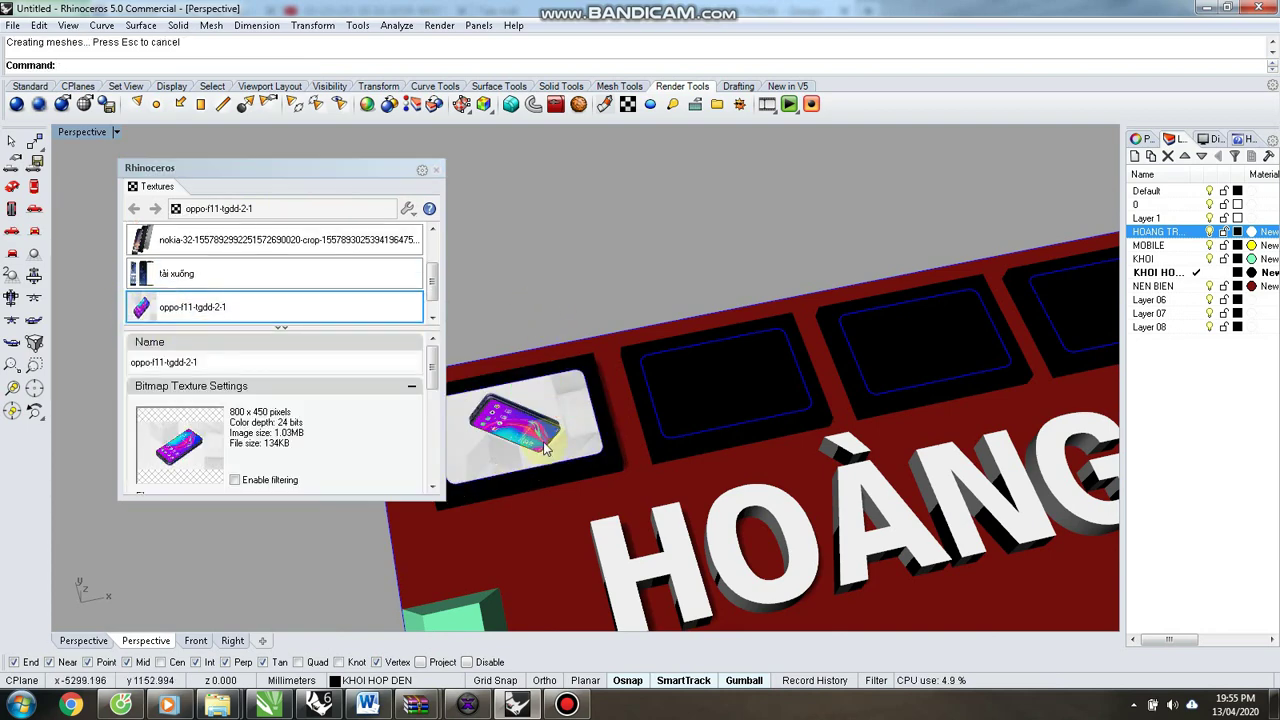
In the top view, set the oppo-f11-tgdd-2-1 texture's rotation to 180° and reapply it to the first frame's panel.
{"action": "key", "text": "ctrl+F1"}
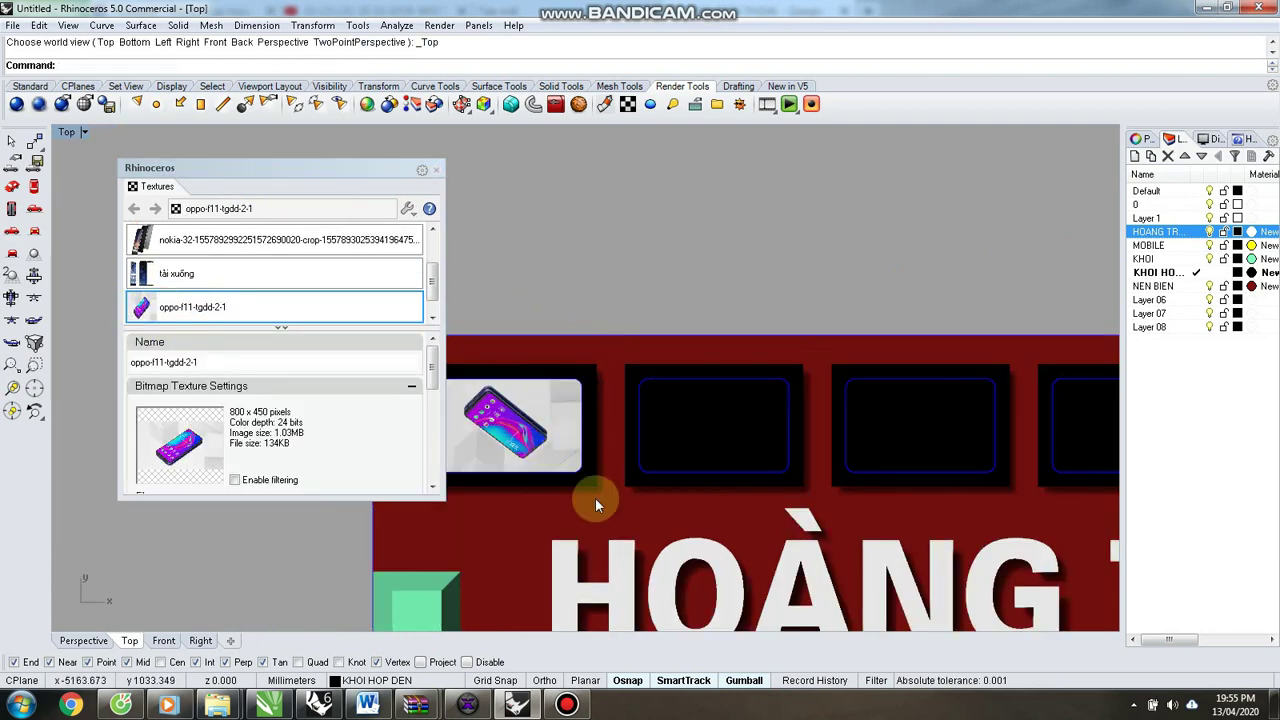
{"action": "scroll", "coordinate": [595, 500], "scroll_direction": "up", "scroll_amount": 4}
{"action": "scroll", "coordinate": [549, 445], "scroll_direction": "down", "scroll_amount": 2}
{"action": "left_click", "coordinate": [625, 448]}
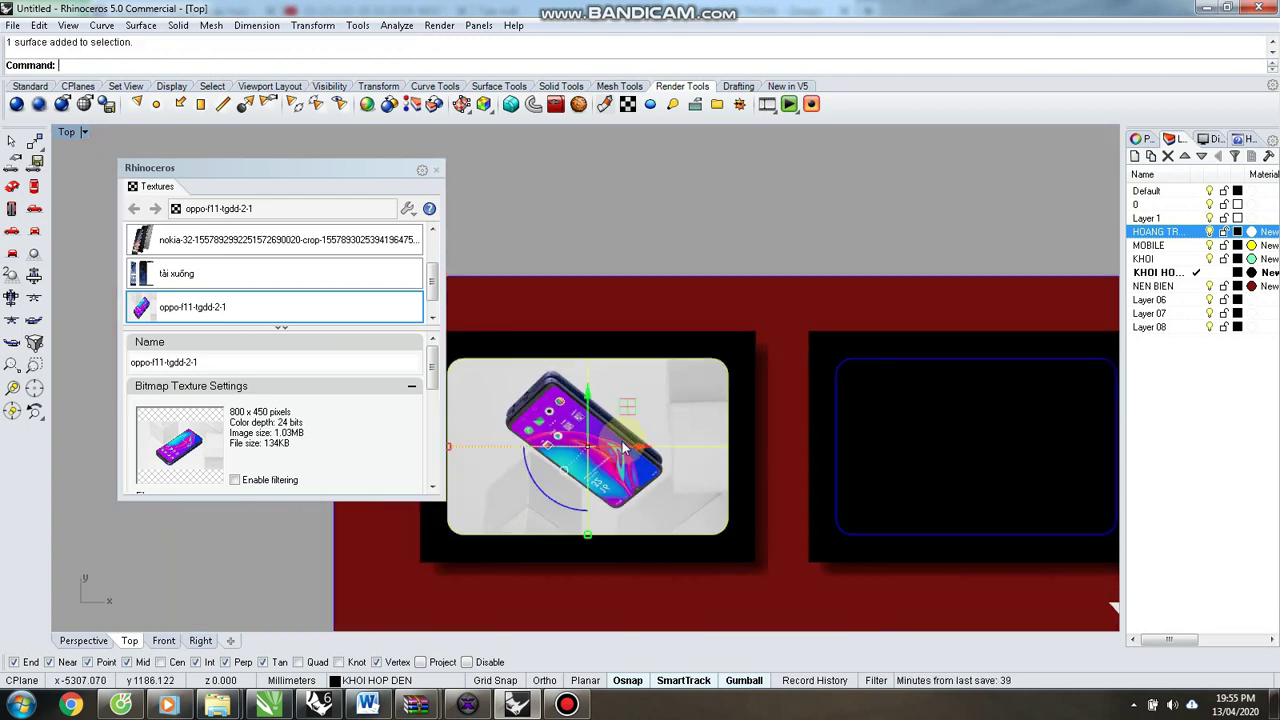
{"action": "left_click_drag", "start_coordinate": [437, 367], "coordinate": [428, 424]}
{"action": "left_click", "coordinate": [361, 399]}
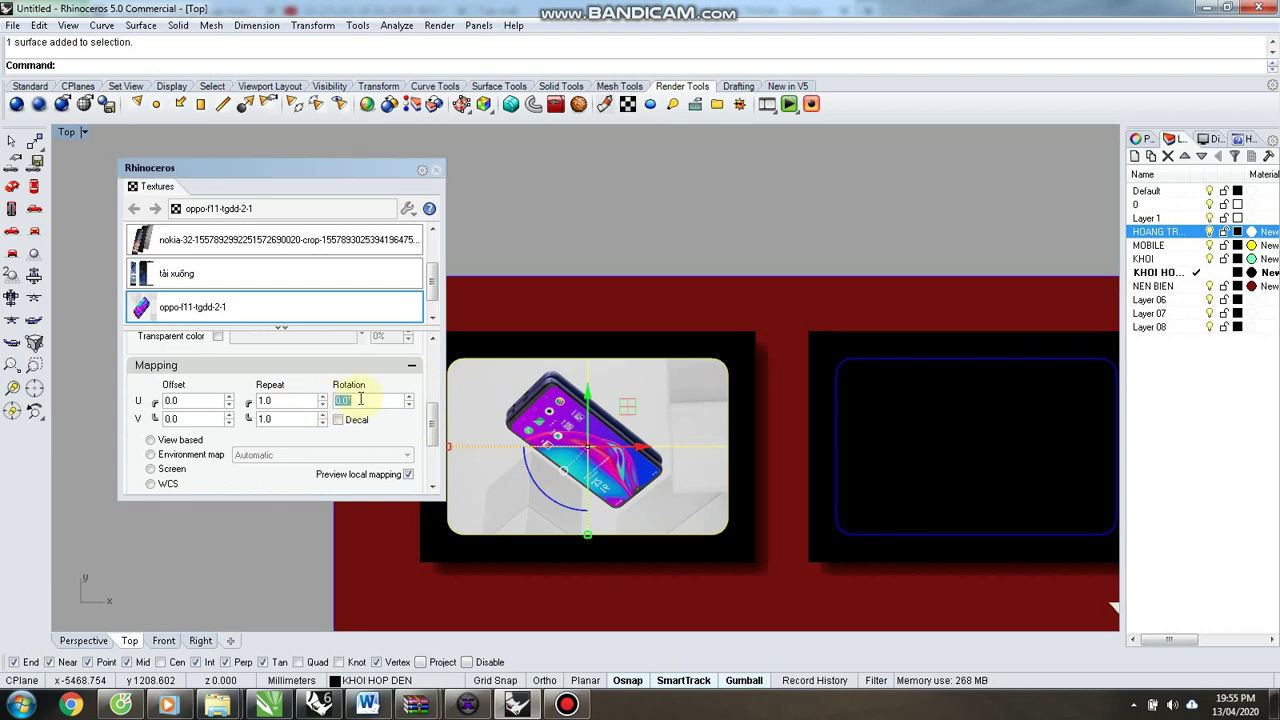
{"action": "type", "text": "180"}
{"action": "key", "text": "Return"}
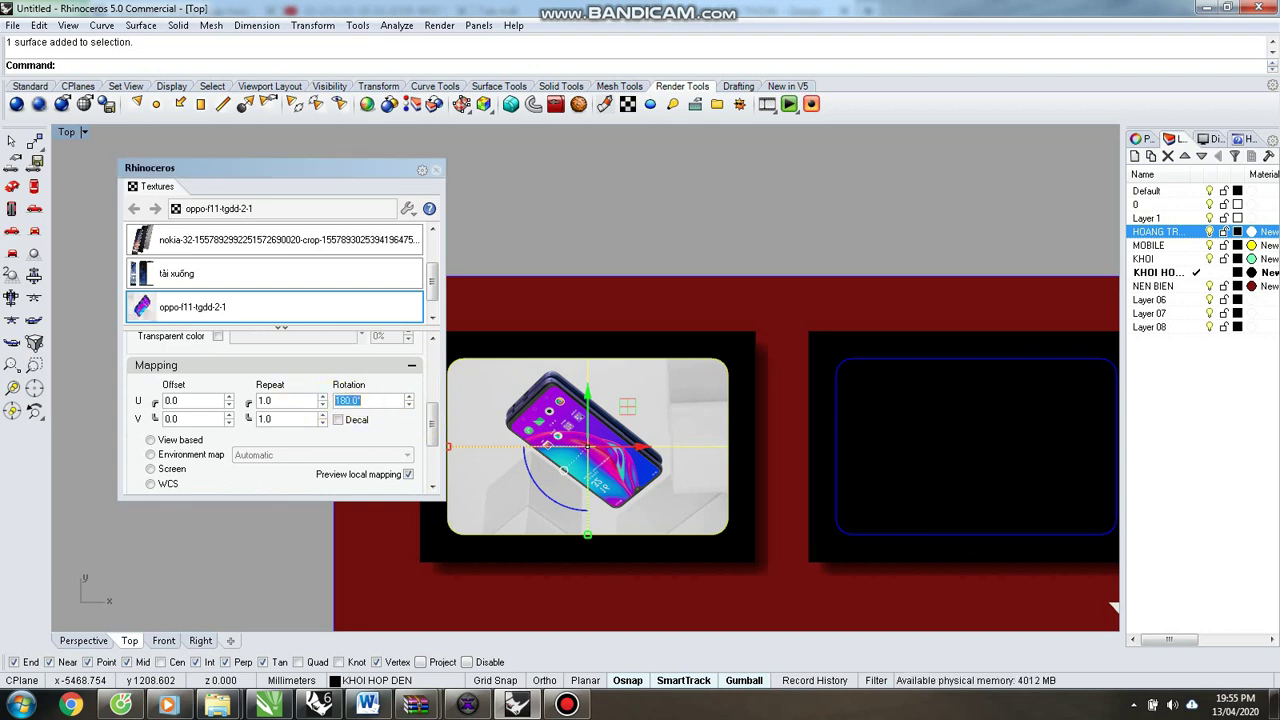
{"action": "left_click", "coordinate": [577, 225]}
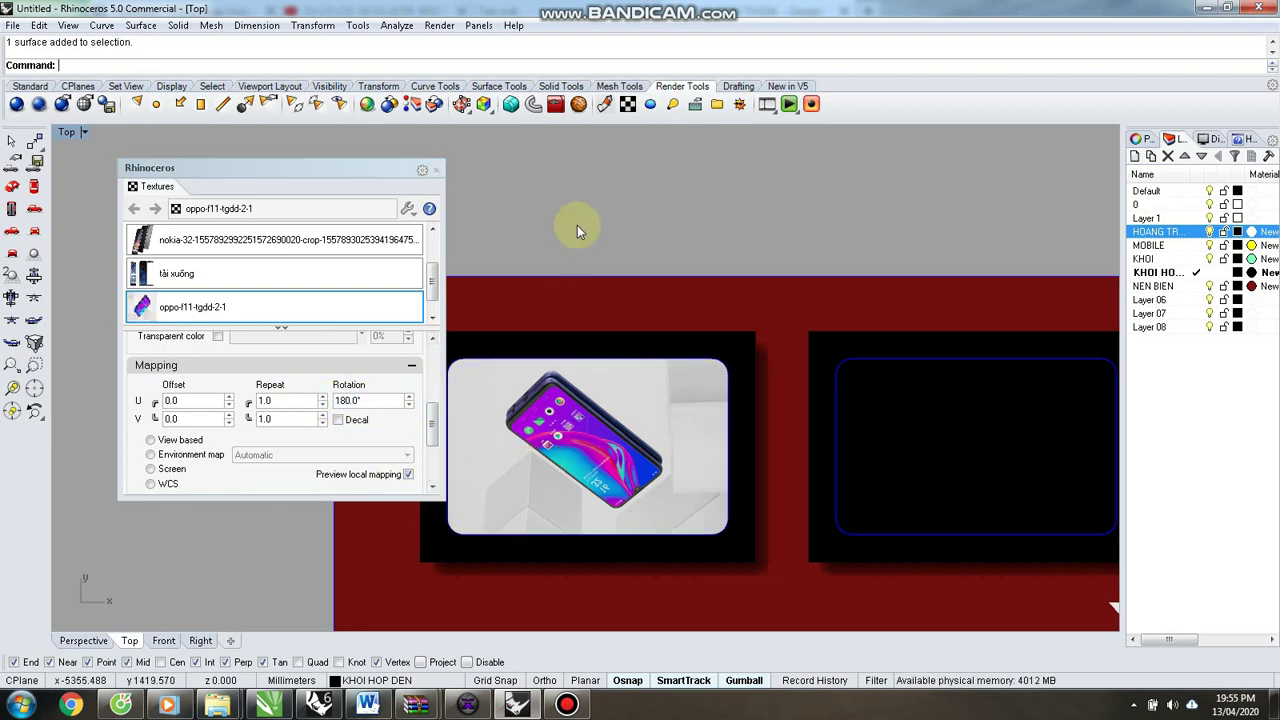
{"action": "left_click_drag", "start_coordinate": [203, 309], "coordinate": [584, 462]}
{"action": "left_click", "coordinate": [589, 333]}
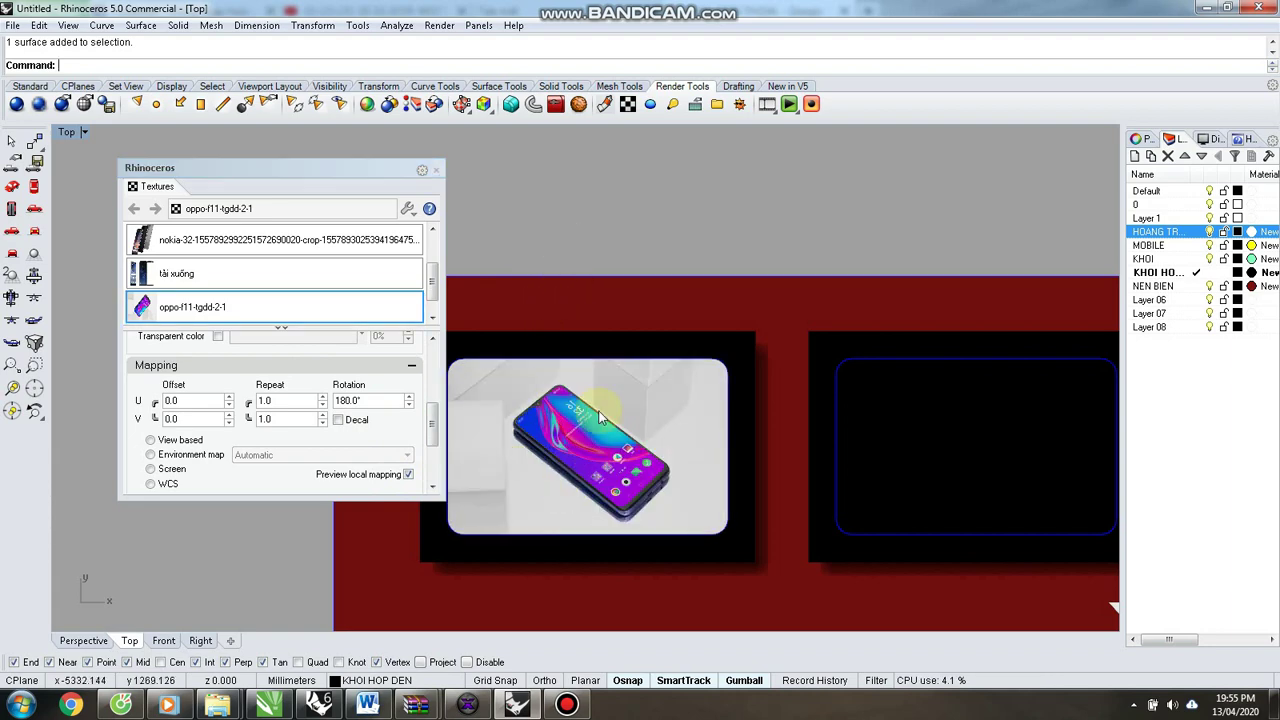
Apply the tải xuống texture to the second frame's inner panel and rotate that panel 180°.
{"action": "scroll", "coordinate": [617, 440], "scroll_direction": "up", "scroll_amount": 5}
{"action": "scroll", "coordinate": [617, 439], "scroll_direction": "down", "scroll_amount": 8}
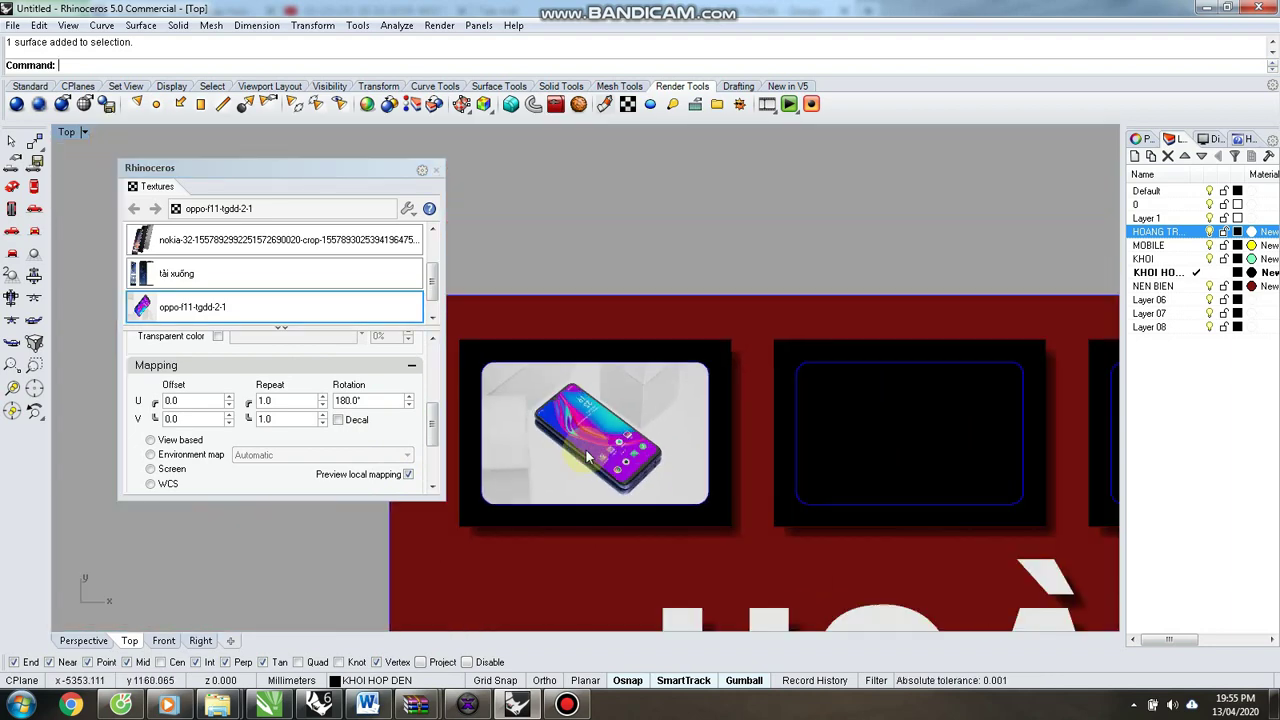
{"action": "scroll", "coordinate": [590, 410], "scroll_direction": "down", "scroll_amount": 6}
{"action": "scroll", "coordinate": [805, 418], "scroll_direction": "up", "scroll_amount": 4}
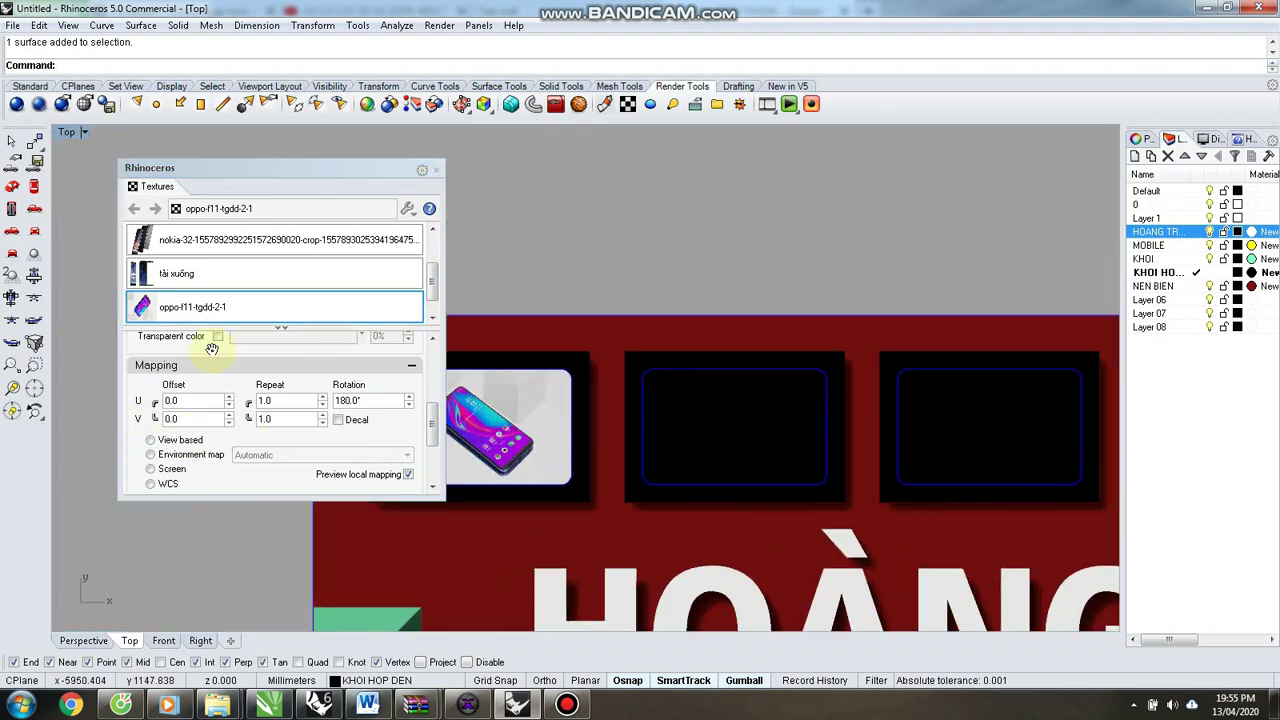
{"action": "left_click_drag", "start_coordinate": [172, 276], "coordinate": [740, 437]}
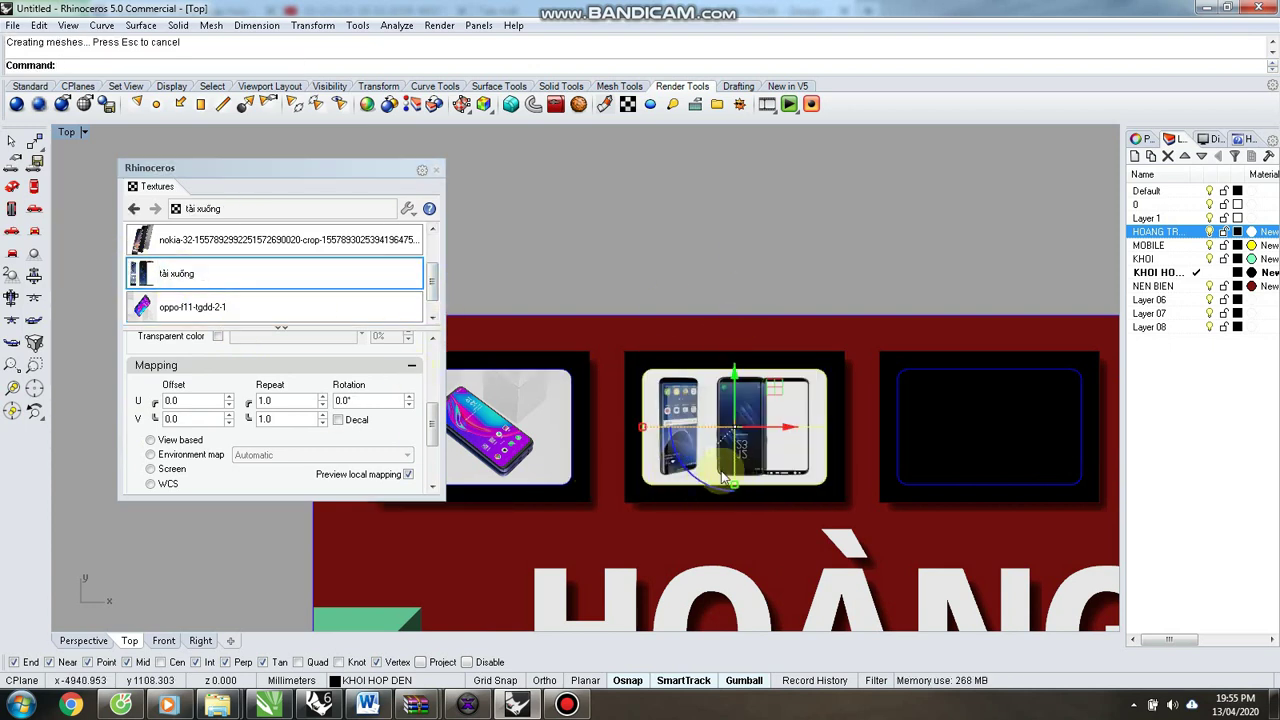
{"action": "left_click", "coordinate": [694, 474]}
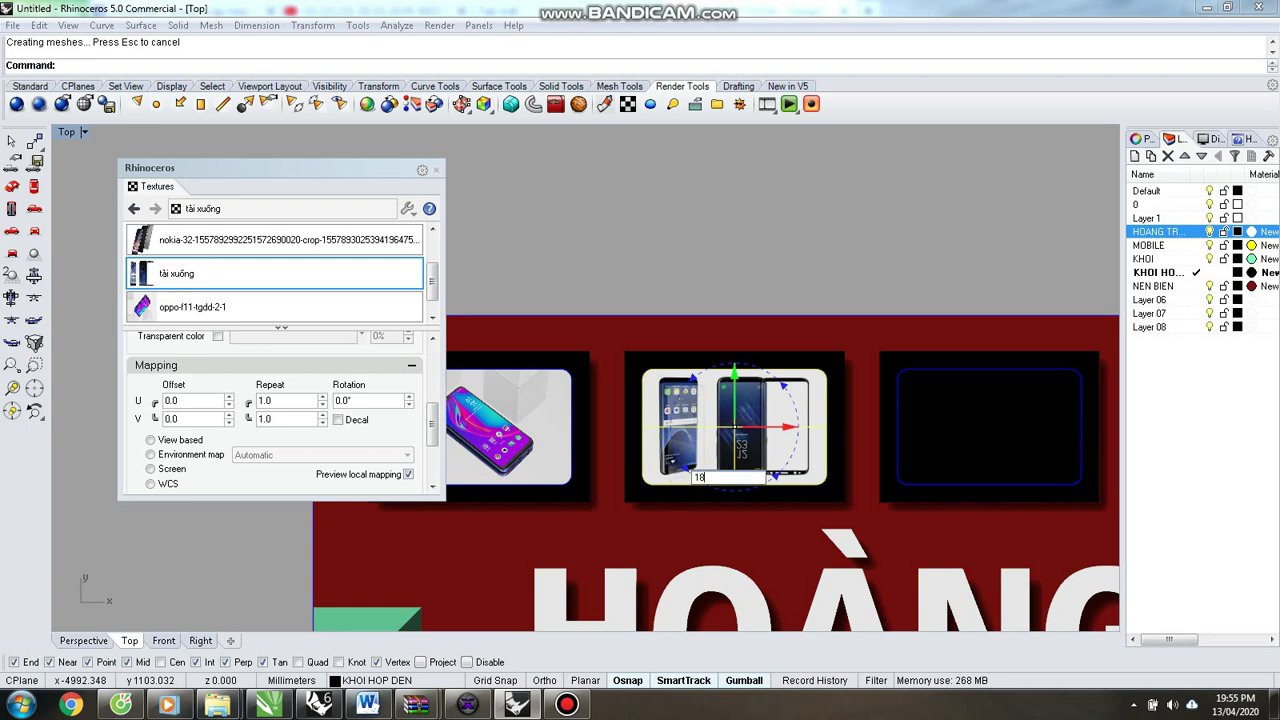
{"action": "left_click_drag", "start_coordinate": [694, 477], "coordinate": [694, 480]}
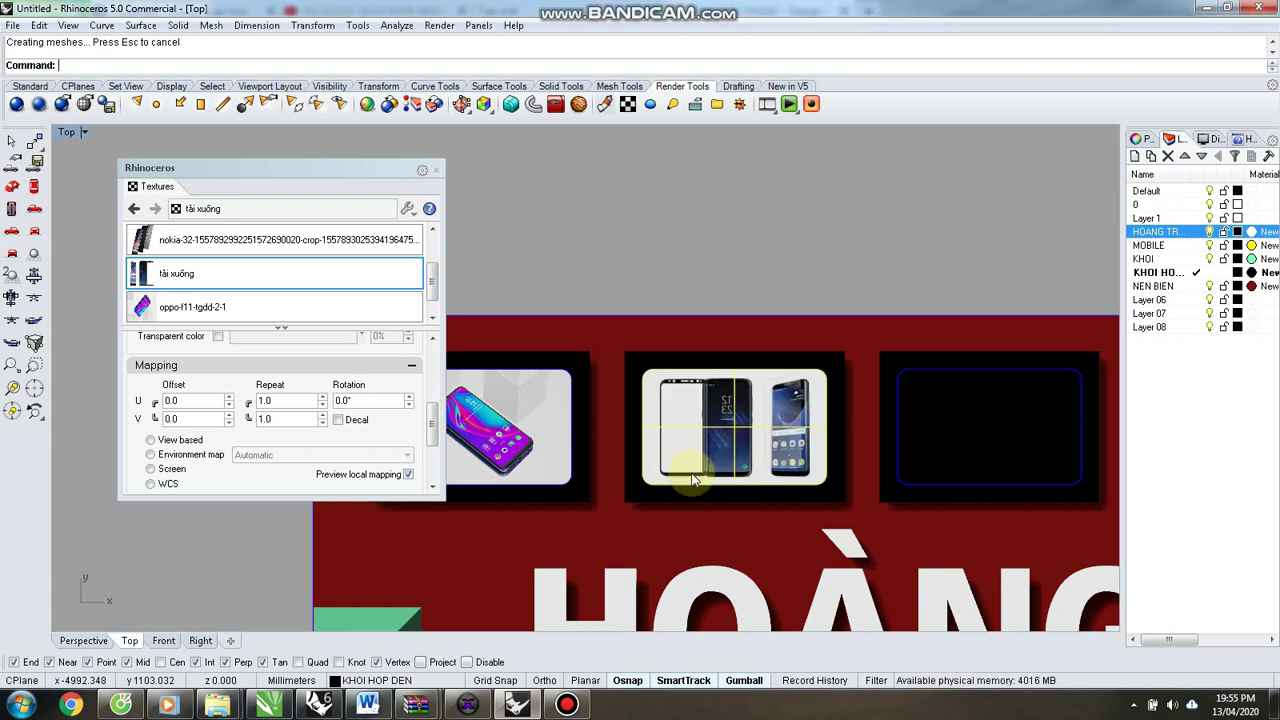
{"action": "left_click", "coordinate": [640, 250]}
Set the tải xuống texture's mapping on the second panel to View based.
{"action": "left_click", "coordinate": [726, 448]}
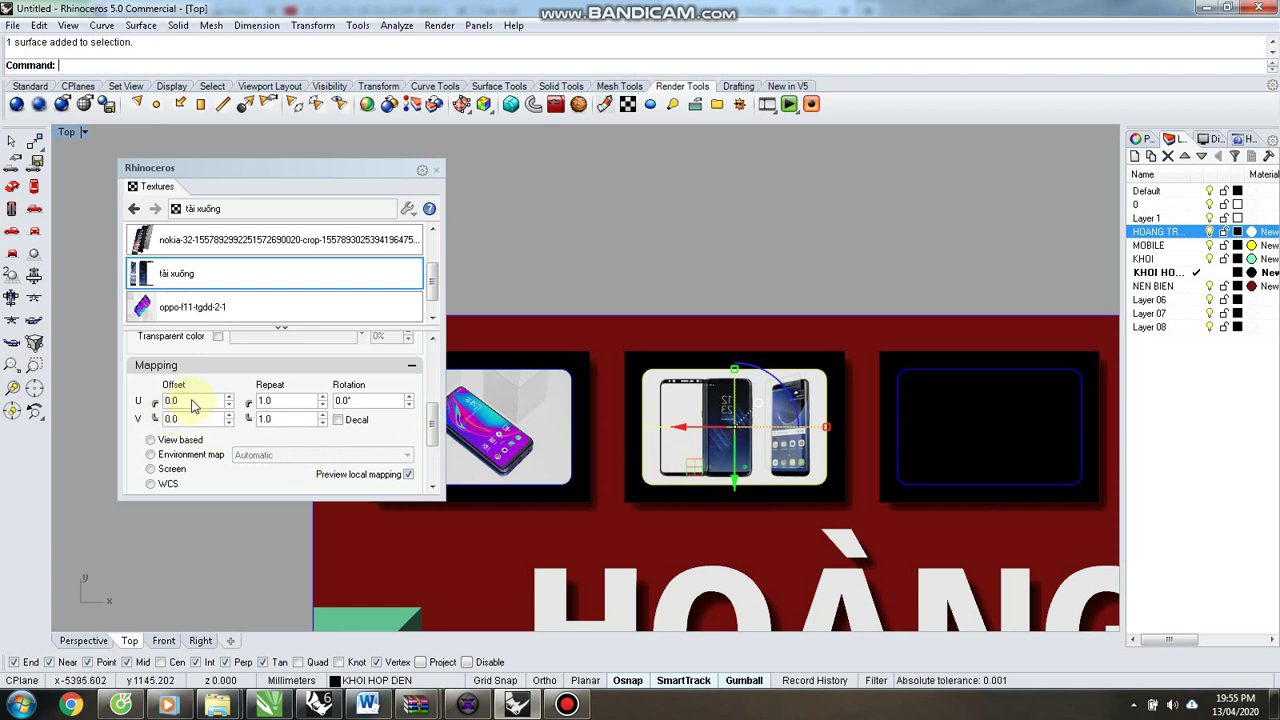
{"action": "scroll", "coordinate": [280, 405], "scroll_direction": "down", "scroll_amount": 2}
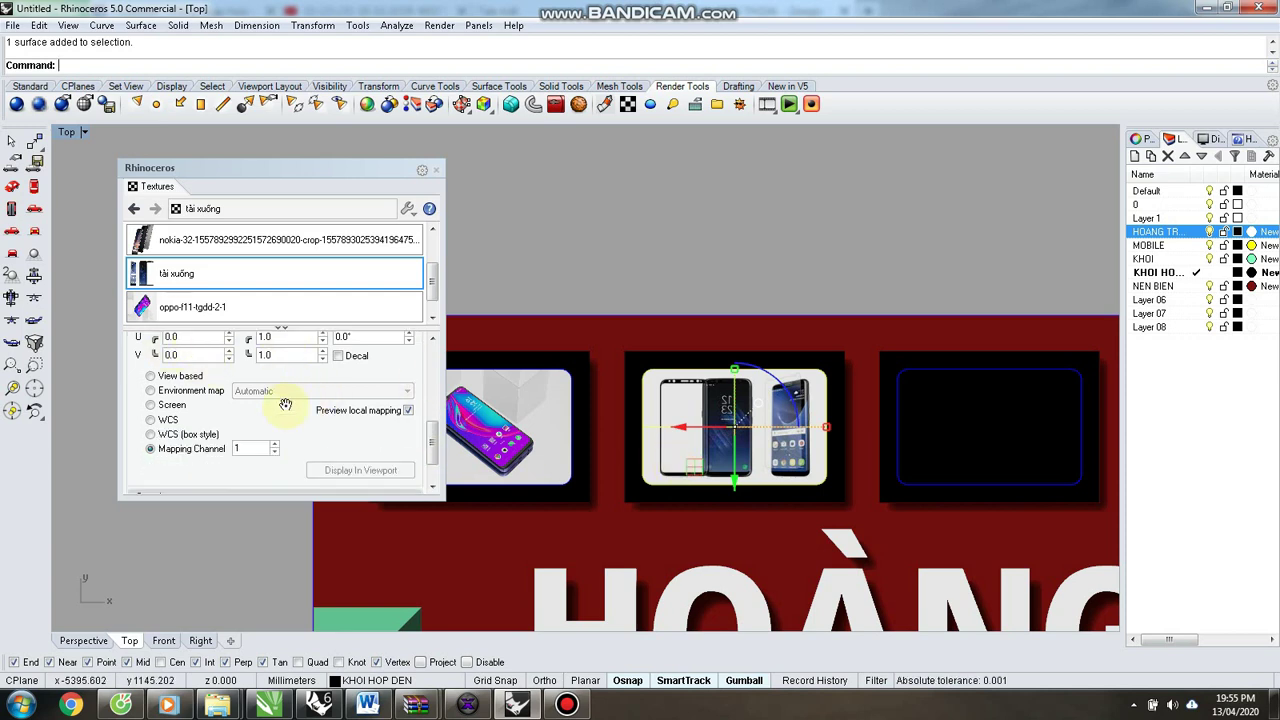
{"action": "left_click", "coordinate": [156, 380]}
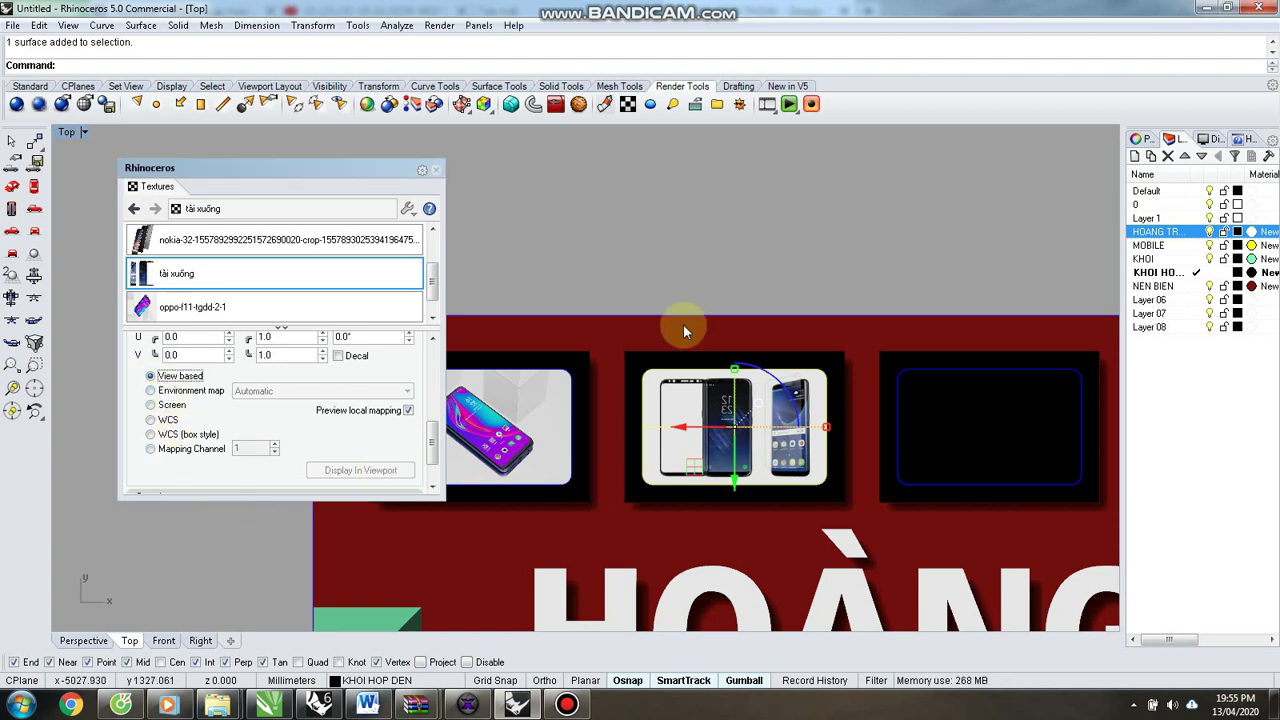
{"action": "left_click", "coordinate": [684, 283]}
Apply the Nokia phones texture to the inner panel of the sign's third frame.
{"action": "scroll", "coordinate": [556, 482], "scroll_direction": "down", "scroll_amount": 8}
{"action": "scroll", "coordinate": [805, 467], "scroll_direction": "up", "scroll_amount": 6}
{"action": "left_click", "coordinate": [243, 240]}
{"action": "scroll", "coordinate": [243, 270], "scroll_direction": "up", "scroll_amount": 1}
{"action": "left_click_drag", "start_coordinate": [200, 303], "coordinate": [707, 448]}
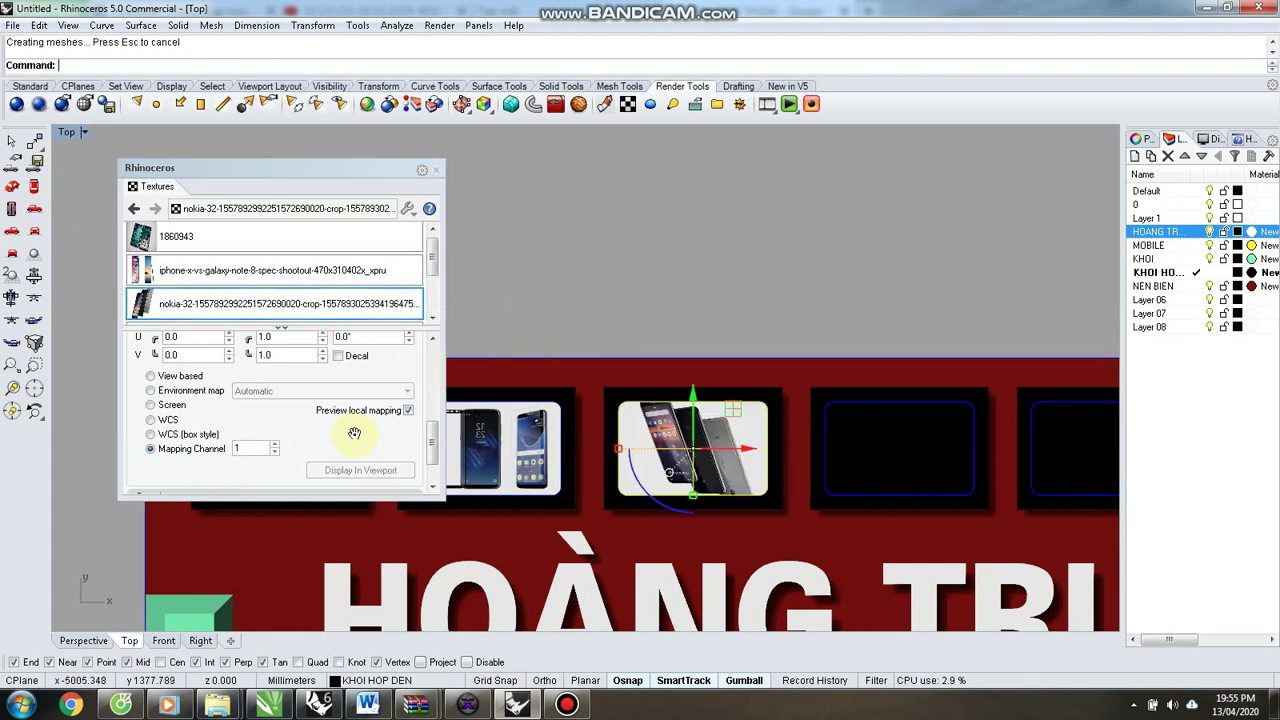
Set the Nokia texture's mapping to Screen and reapply it to the third frame's panel.
{"action": "scroll", "coordinate": [386, 420], "scroll_direction": "down", "scroll_amount": 2}
{"action": "scroll", "coordinate": [390, 430], "scroll_direction": "up", "scroll_amount": 2}
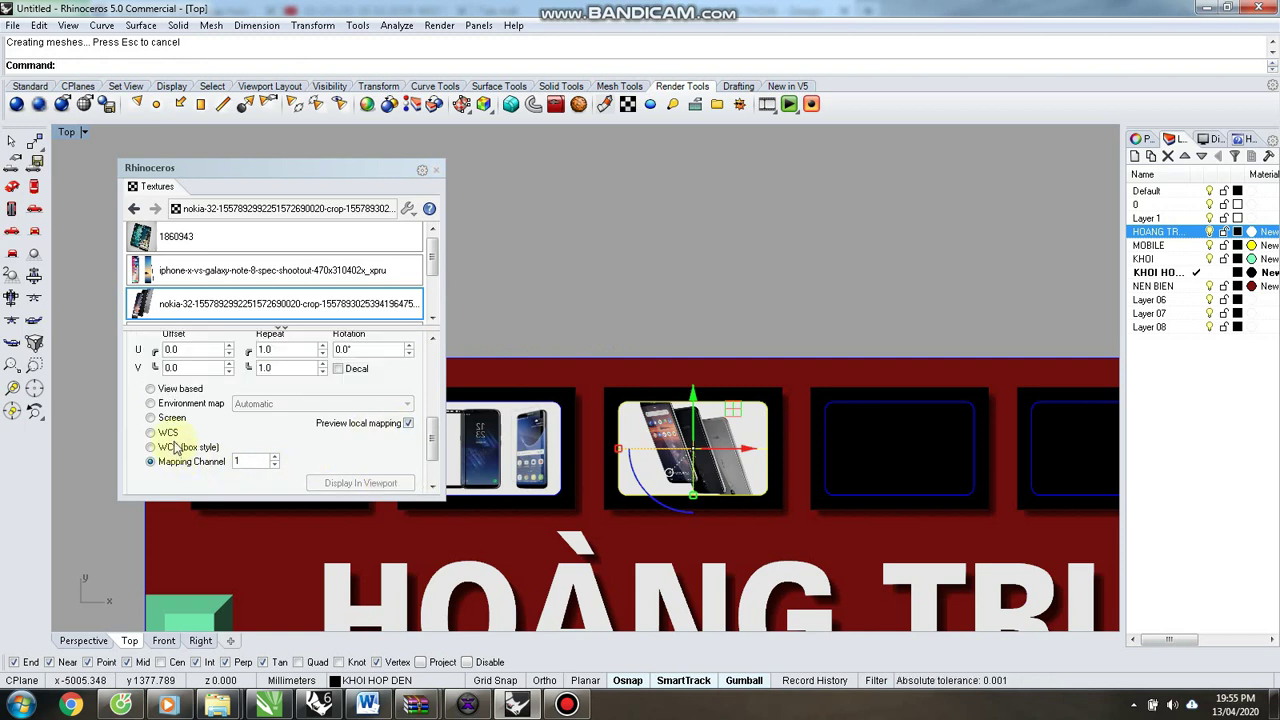
{"action": "left_click", "coordinate": [165, 420]}
{"action": "left_click_drag", "start_coordinate": [213, 314], "coordinate": [729, 463]}
Rotate the inner panel of the sign's third frame 180°.
{"action": "left_click", "coordinate": [655, 497]}
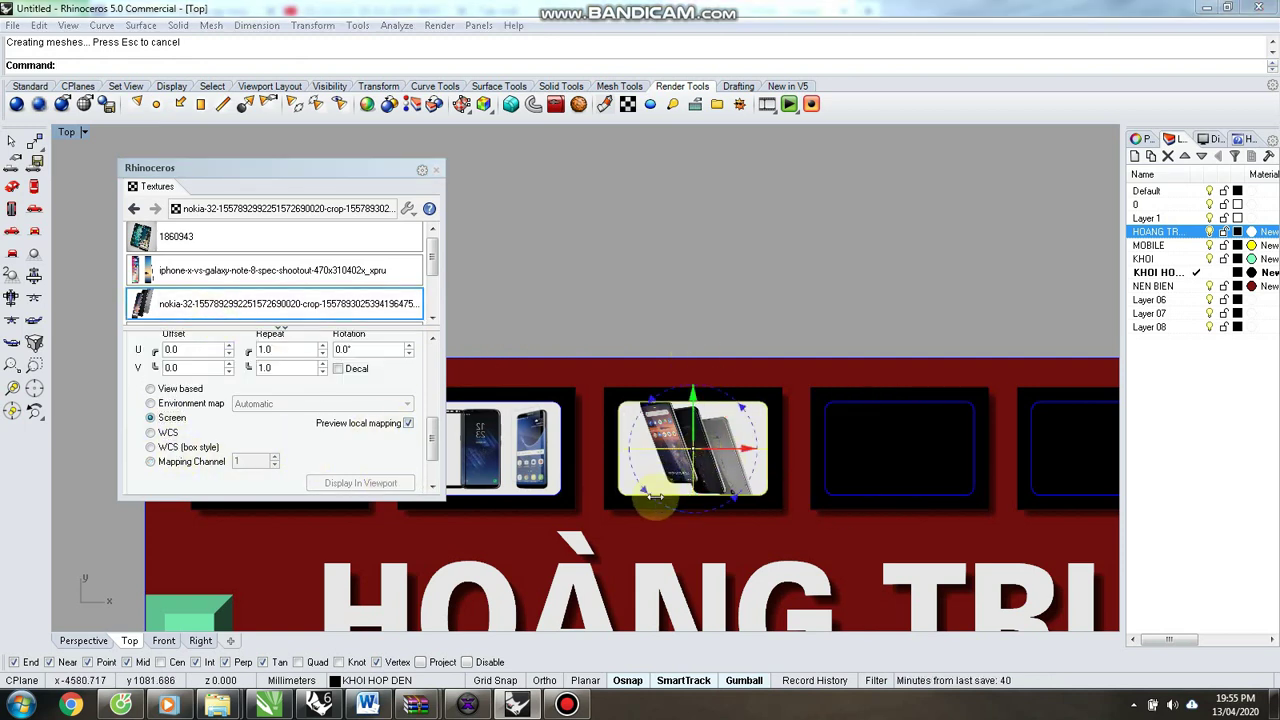
{"action": "type", "text": "180"}
{"action": "key", "text": "Return"}
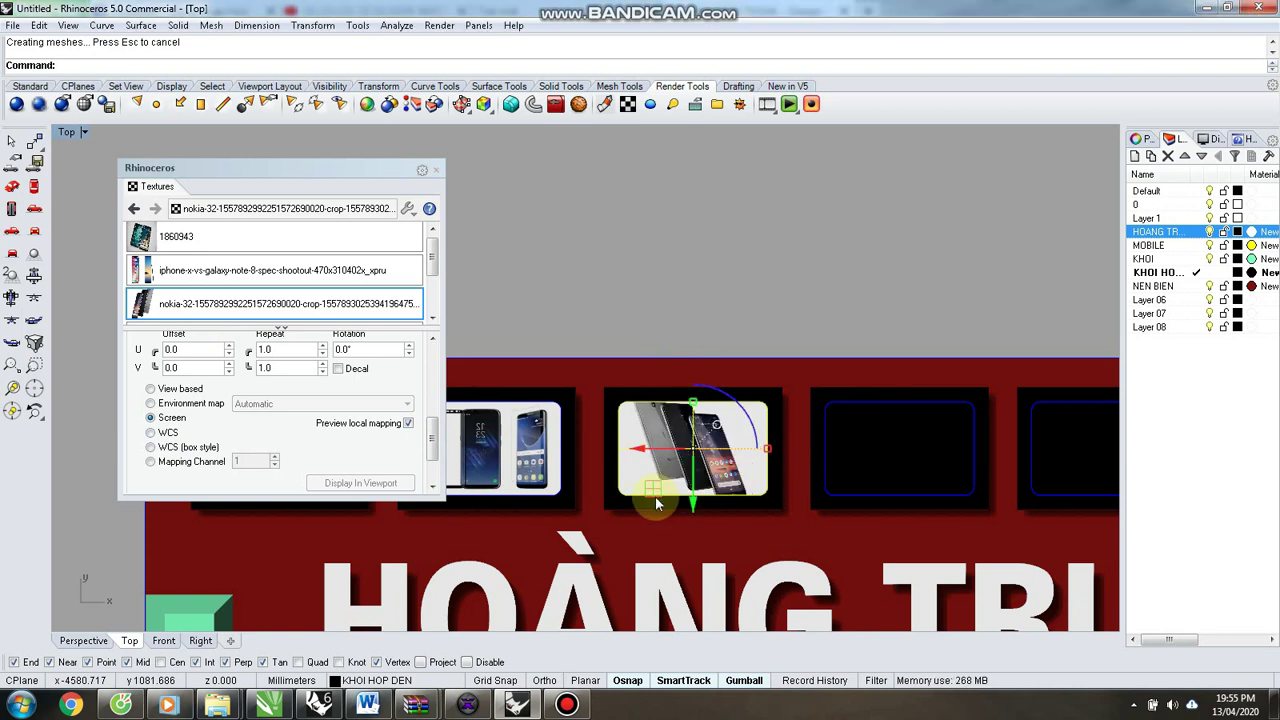
{"action": "left_click", "coordinate": [698, 287]}
Apply the 1860943 texture to the fourth frame's inner panel and rotate that panel 180°.
{"action": "left_click", "coordinate": [180, 238]}
{"action": "left_click_drag", "start_coordinate": [895, 490], "coordinate": [895, 490]}
{"action": "left_click", "coordinate": [878, 486]}
{"action": "left_click", "coordinate": [862, 497]}
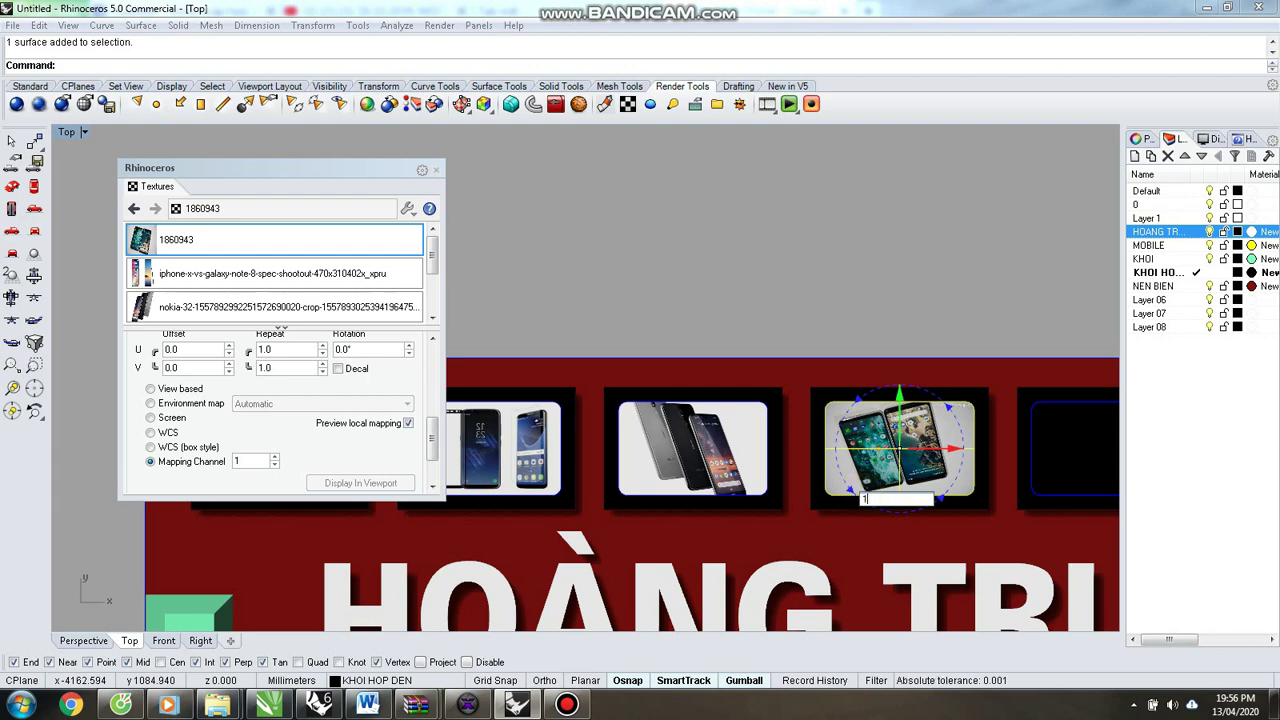
{"action": "type", "text": "180"}
{"action": "key", "text": "Return"}
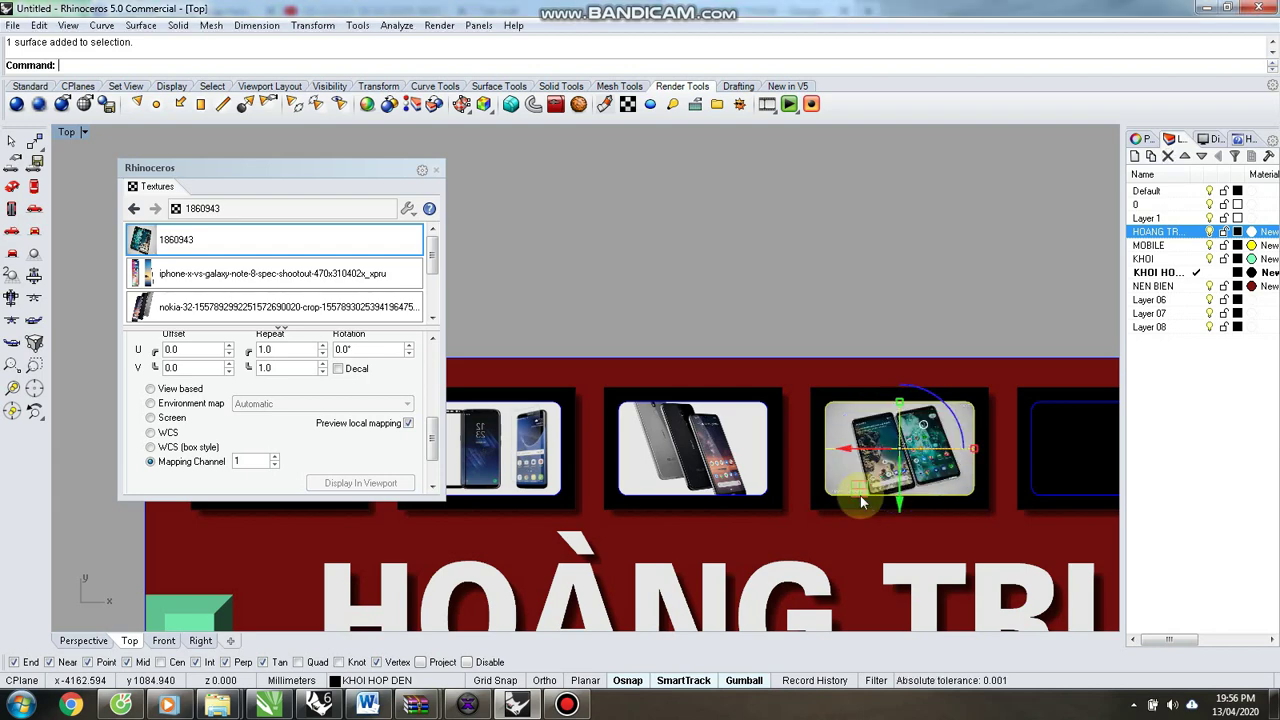
{"action": "left_click", "coordinate": [628, 210]}
Apply the iphone-x-vs-galaxy-note-8 texture to the fifth frame's inner panel and close the texture library.
{"action": "scroll", "coordinate": [374, 399], "scroll_direction": "down", "scroll_amount": 1}
{"action": "scroll", "coordinate": [452, 380], "scroll_direction": "down", "scroll_amount": 2}
{"action": "scroll", "coordinate": [890, 450], "scroll_direction": "up", "scroll_amount": 4}
{"action": "left_click_drag", "start_coordinate": [200, 248], "coordinate": [394, 200]}
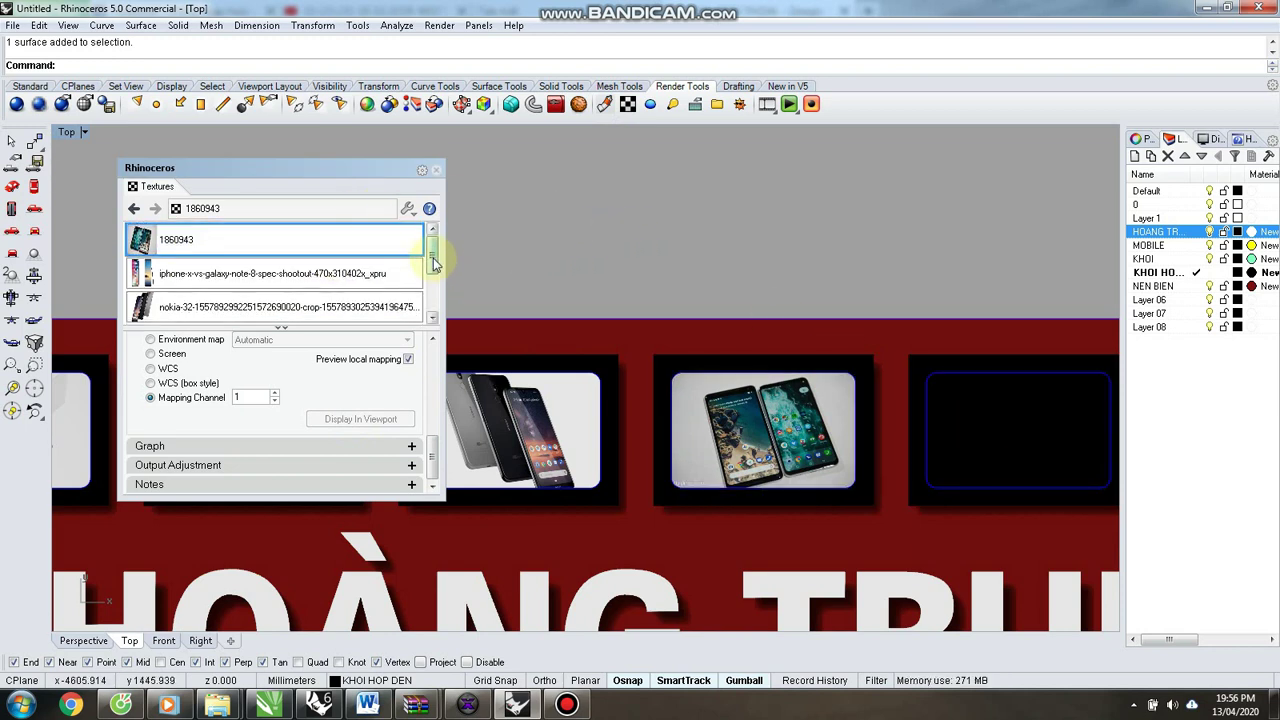
{"action": "left_click_drag", "start_coordinate": [430, 256], "coordinate": [433, 277]}
{"action": "left_click_drag", "start_coordinate": [354, 175], "coordinate": [652, 188]}
{"action": "left_click_drag", "start_coordinate": [466, 245], "coordinate": [955, 428]}
{"action": "left_click", "coordinate": [882, 294]}
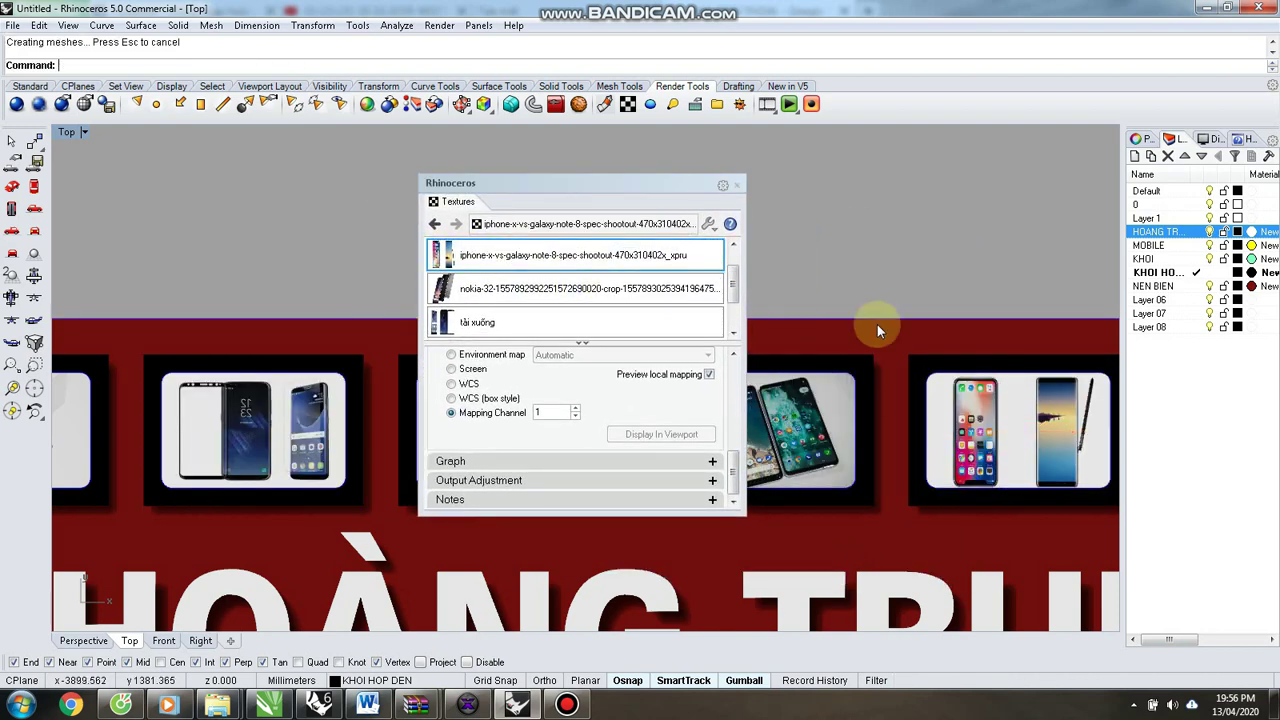
{"action": "left_click", "coordinate": [730, 190]}
Examine the textured phone panels and the whole sign from above and in the Perspective view.
{"action": "scroll", "coordinate": [434, 297], "scroll_direction": "down", "scroll_amount": 5}
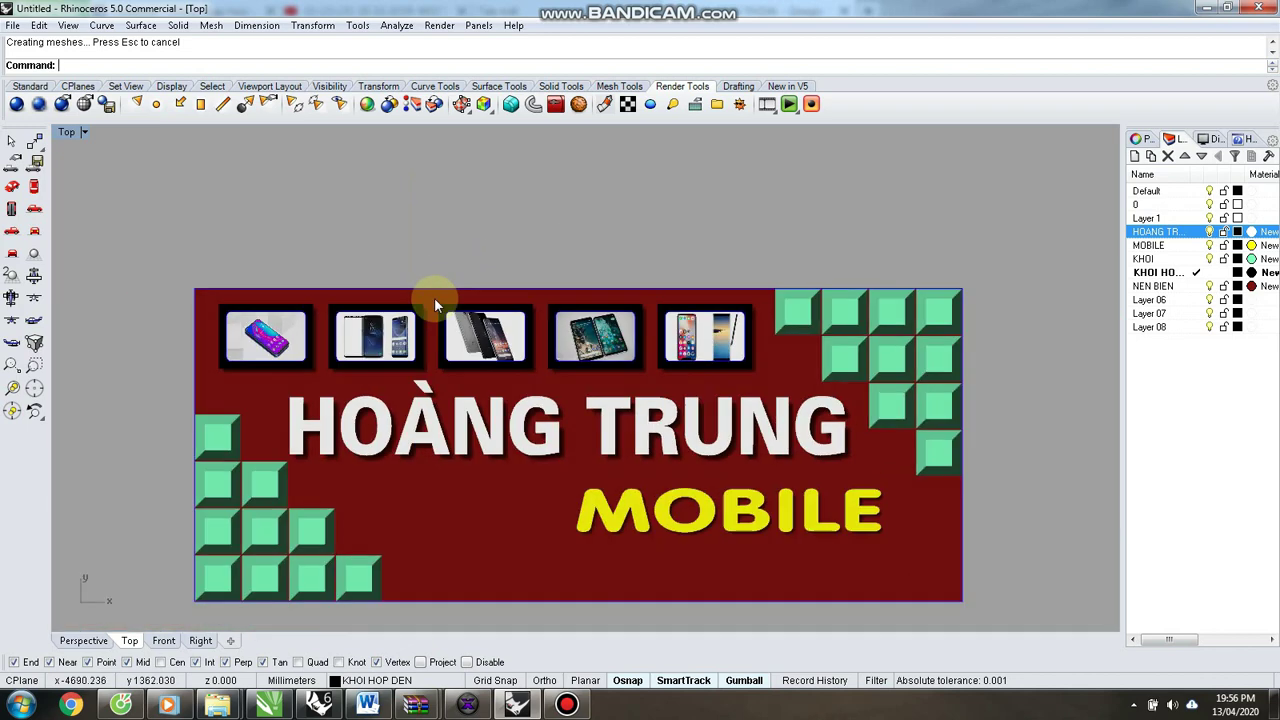
{"action": "scroll", "coordinate": [474, 353], "scroll_direction": "up", "scroll_amount": 3}
{"action": "scroll", "coordinate": [617, 376], "scroll_direction": "down", "scroll_amount": 2}
{"action": "scroll", "coordinate": [621, 372], "scroll_direction": "up", "scroll_amount": 2}
{"action": "scroll", "coordinate": [595, 350], "scroll_direction": "down", "scroll_amount": 2}
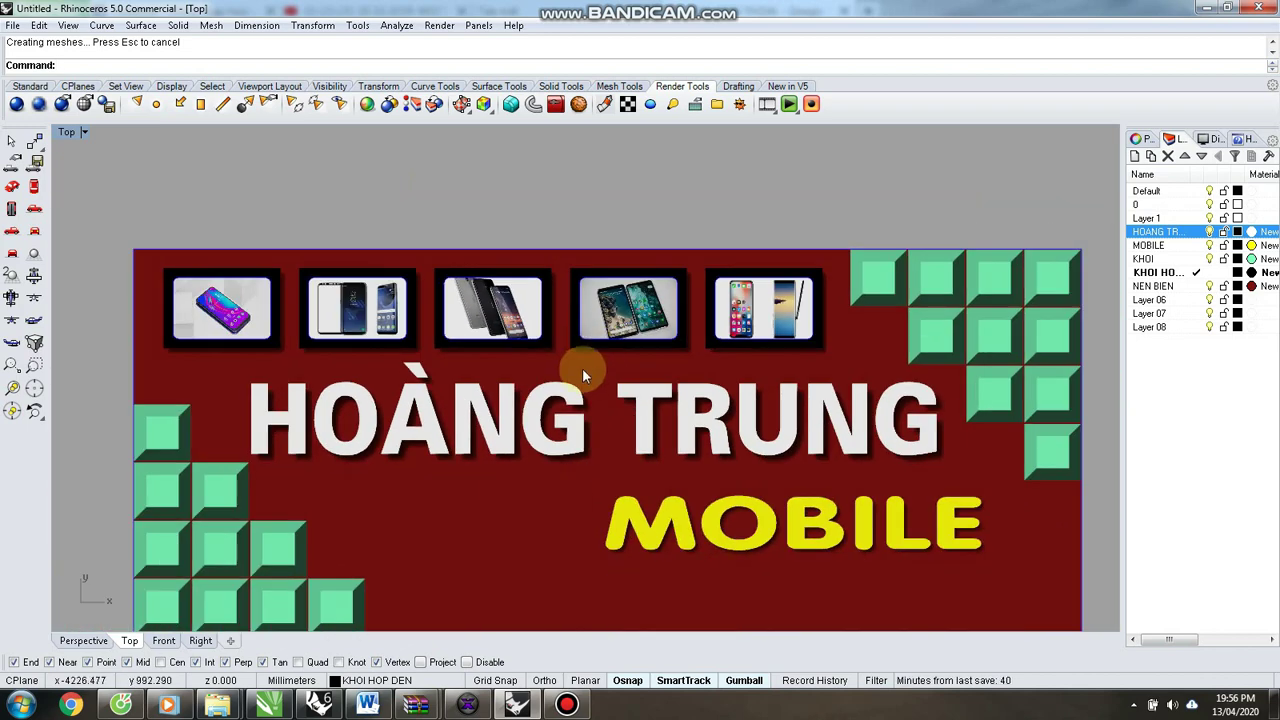
{"action": "key", "text": "ctrl+F4"}
{"action": "scroll", "coordinate": [540, 372], "scroll_direction": "up", "scroll_amount": 3}
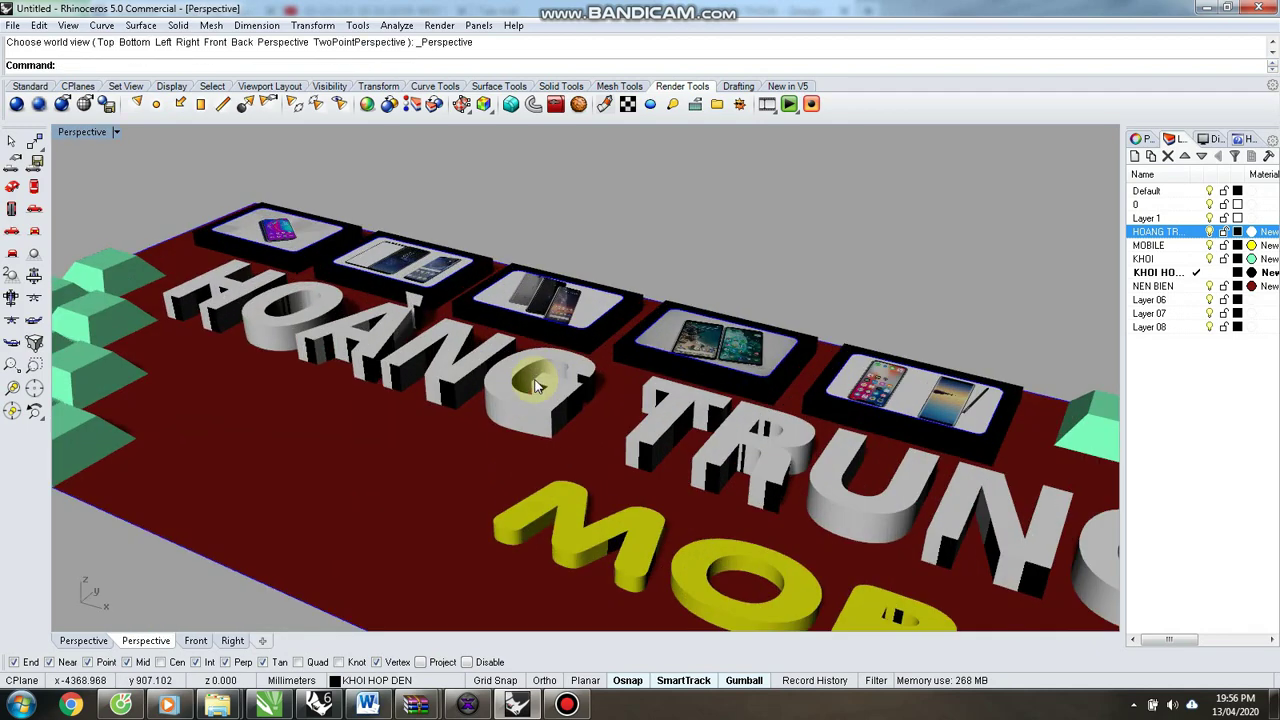
{"action": "scroll", "coordinate": [472, 347], "scroll_direction": "down", "scroll_amount": 3}
{"action": "right_click_drag", "start_coordinate": [474, 352], "coordinate": [649, 375]}
{"action": "scroll", "coordinate": [649, 375], "scroll_direction": "down", "scroll_amount": 4}
{"action": "scroll", "coordinate": [561, 419], "scroll_direction": "up", "scroll_amount": 4}
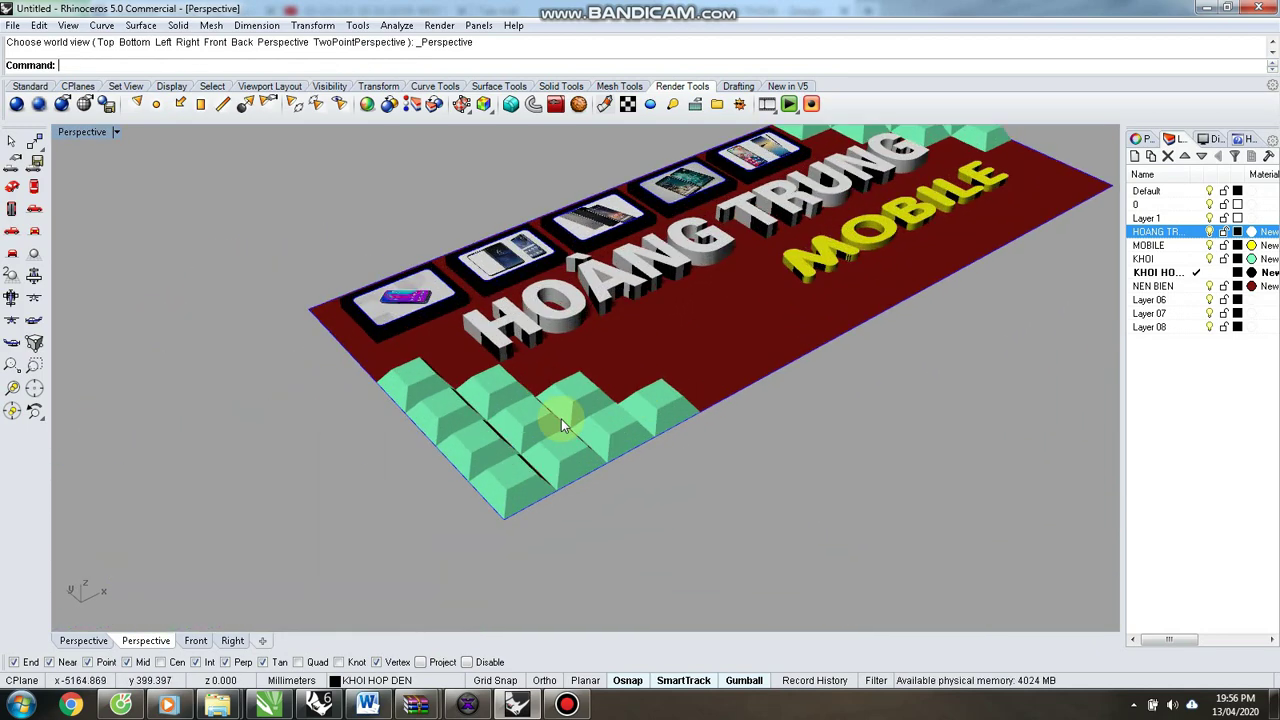
Display an Environment Map surface analysis on the group of green corner blocks.
{"action": "left_click", "coordinate": [570, 453]}
{"action": "scroll", "coordinate": [590, 490], "scroll_direction": "down", "scroll_amount": 5}
{"action": "scroll", "coordinate": [596, 498], "scroll_direction": "up", "scroll_amount": 3}
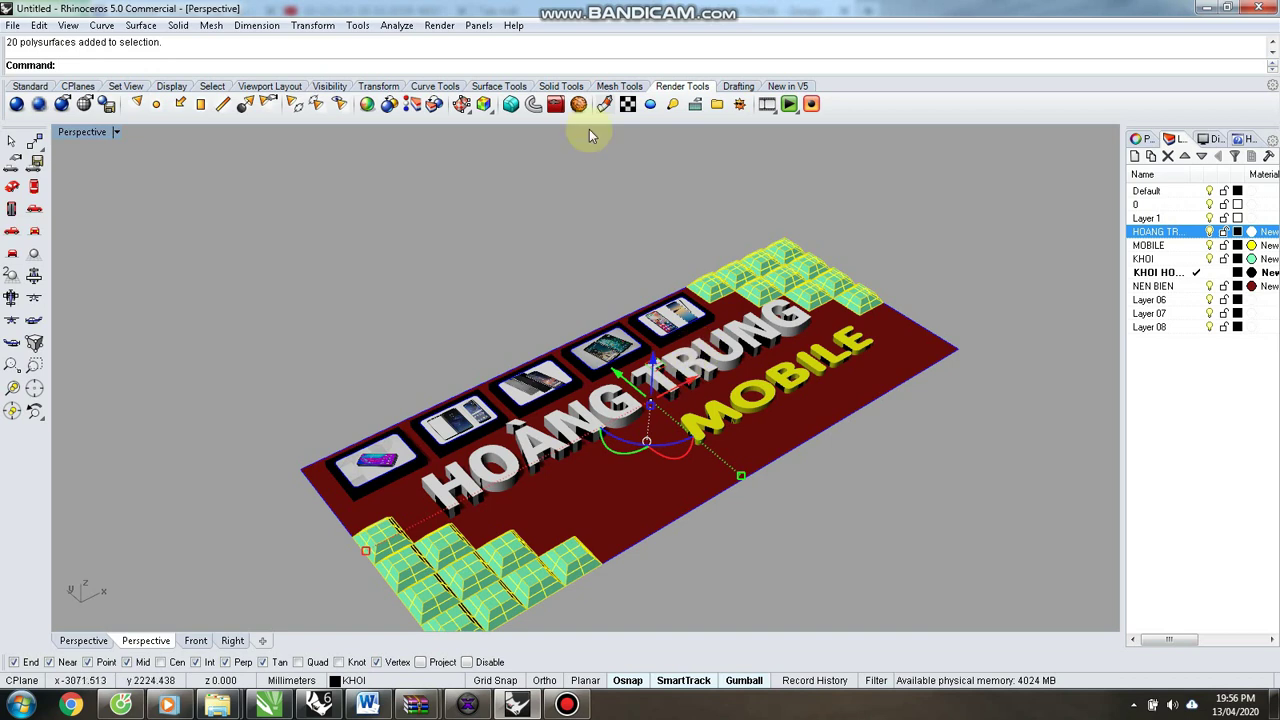
{"action": "left_click", "coordinate": [400, 28]}
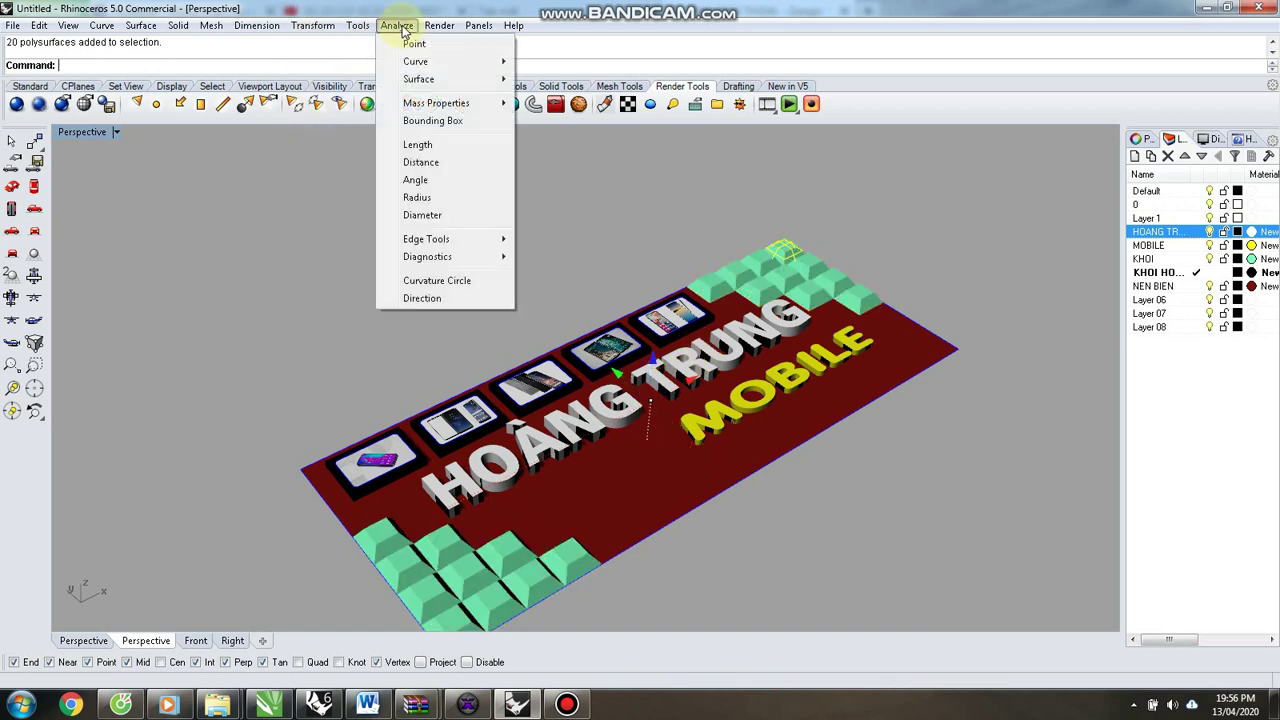
{"action": "mouse_move", "coordinate": [420, 82]}
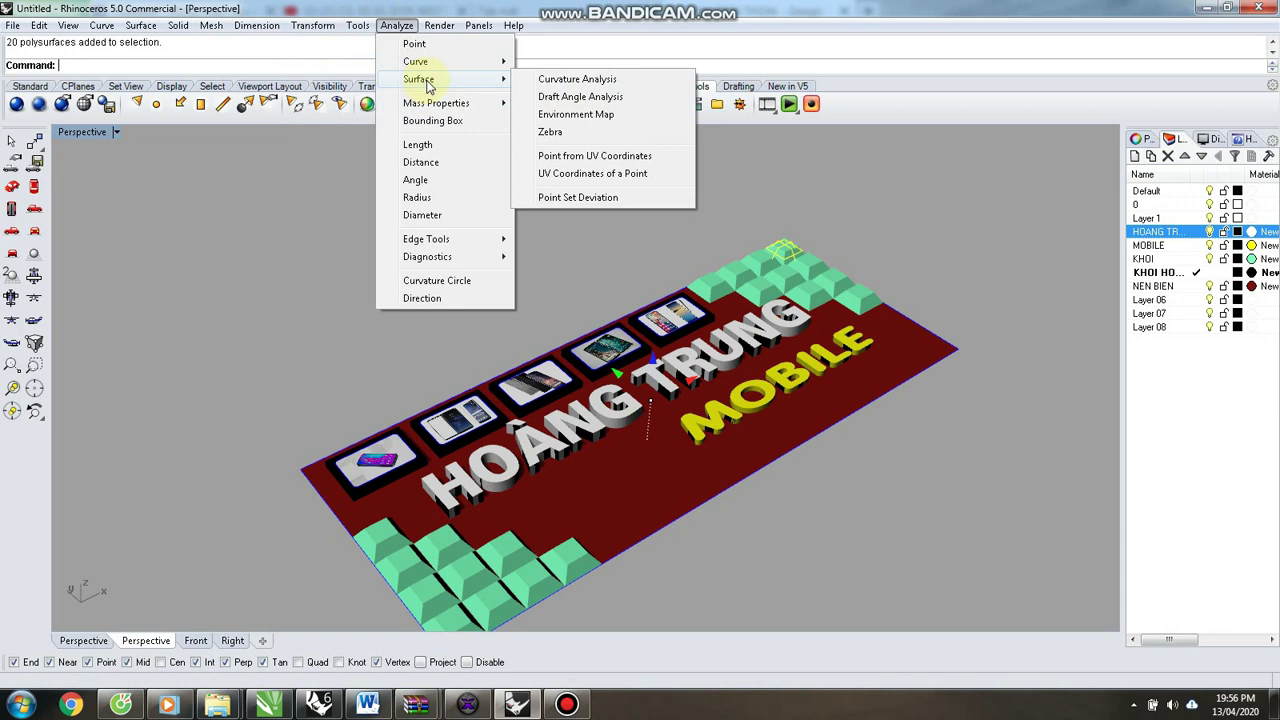
{"action": "left_click", "coordinate": [575, 114]}
Switch the corner blocks' environment map to polished_silver and inspect the reflections up close.
{"action": "left_click", "coordinate": [118, 173]}
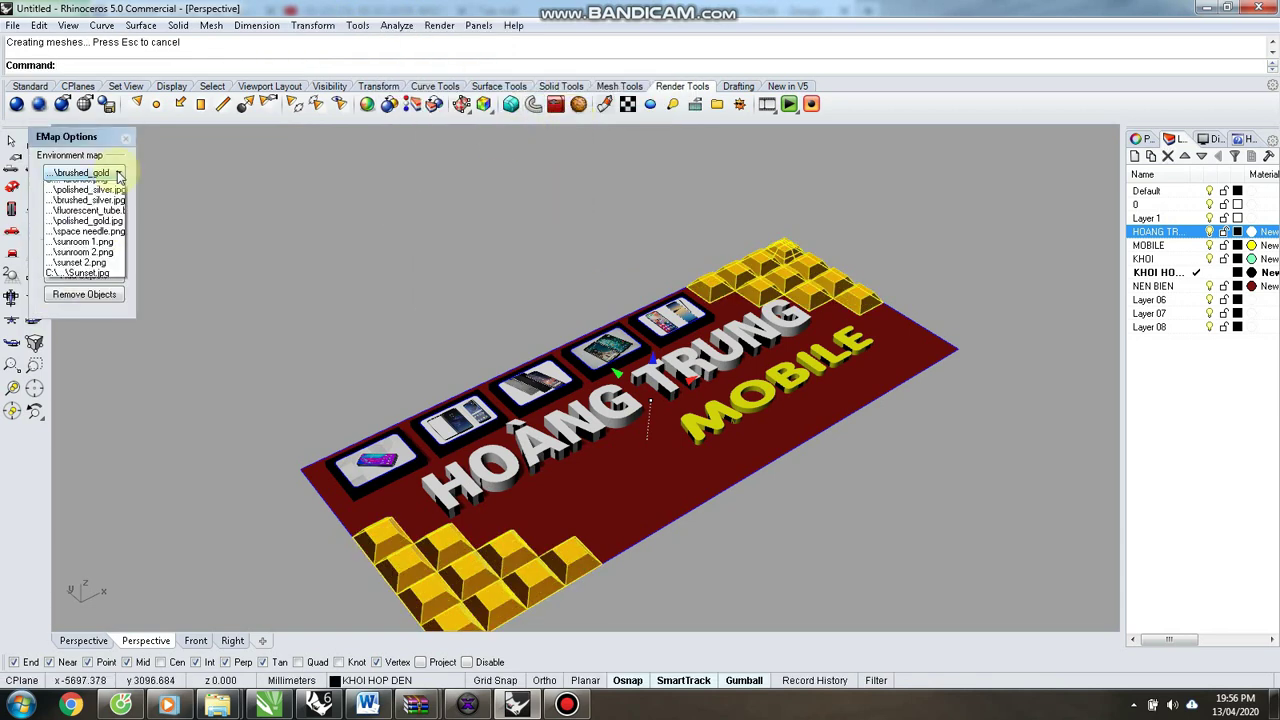
{"action": "left_click", "coordinate": [118, 173]}
{"action": "left_click", "coordinate": [118, 173]}
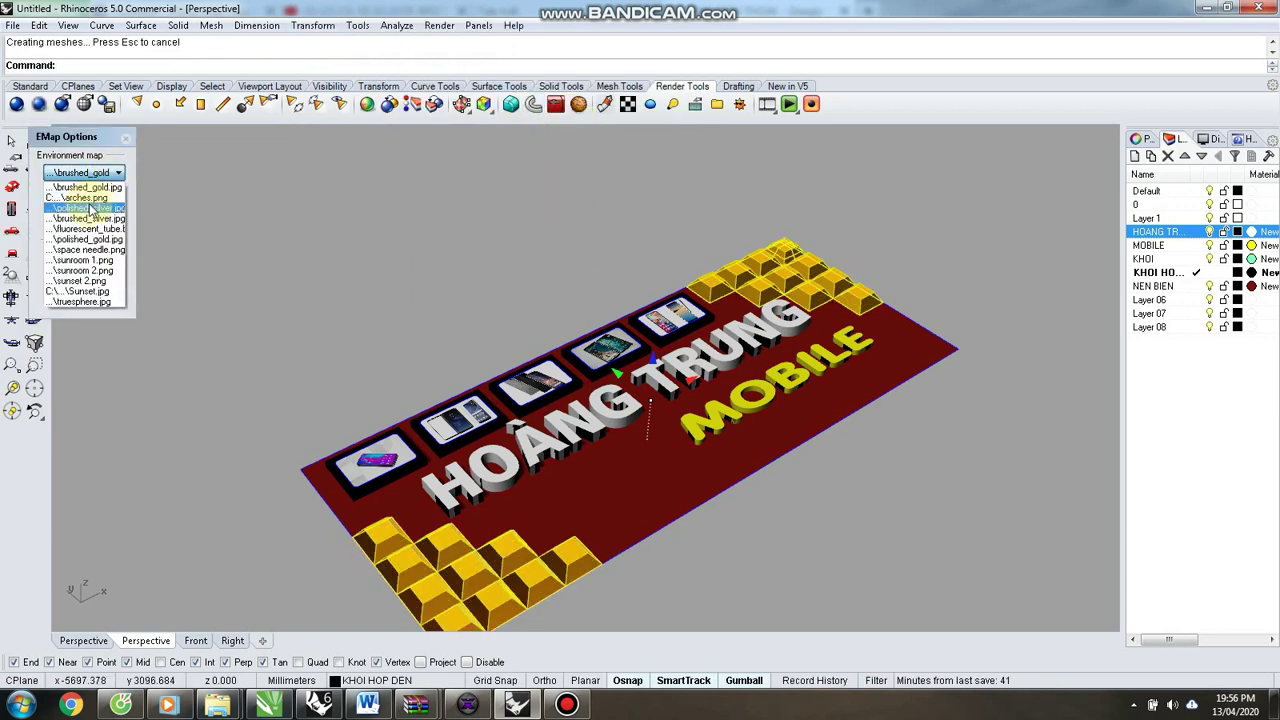
{"action": "left_click", "coordinate": [88, 208]}
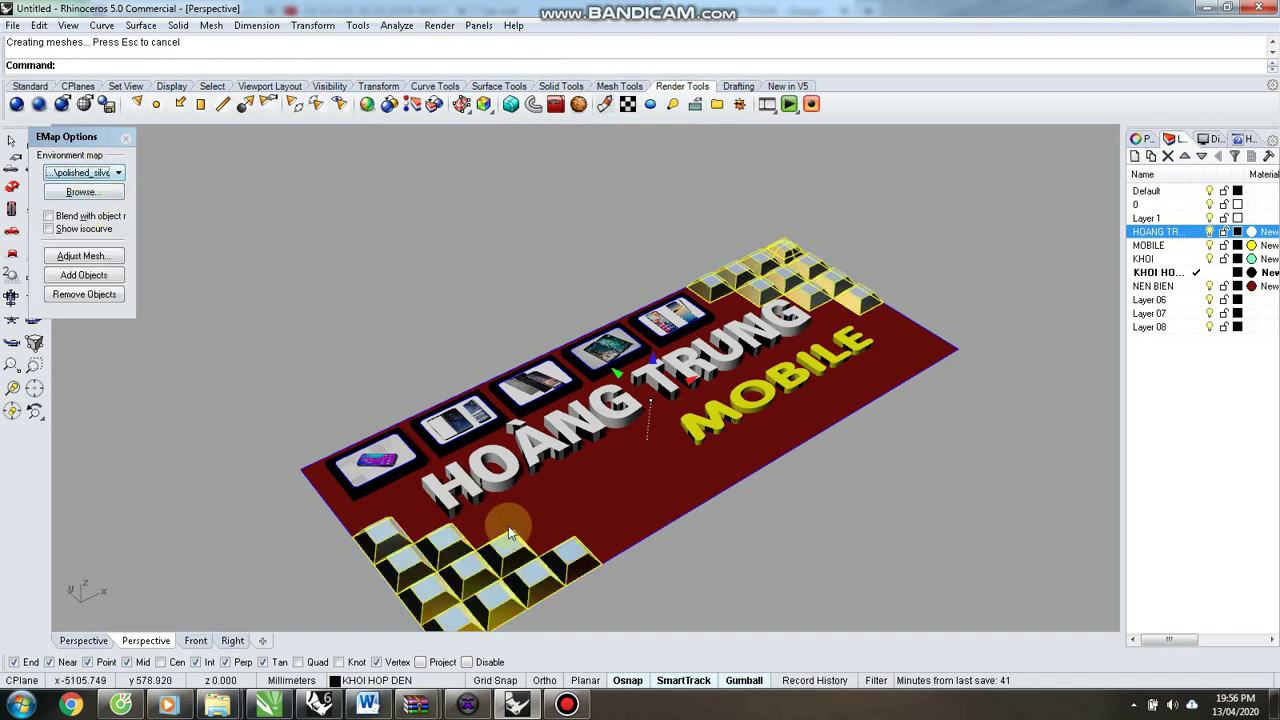
{"action": "left_click", "coordinate": [546, 597]}
{"action": "right_click_drag", "start_coordinate": [546, 590], "coordinate": [503, 517]}
{"action": "scroll", "coordinate": [398, 481], "scroll_direction": "up", "scroll_amount": 4}
{"action": "scroll", "coordinate": [520, 440], "scroll_direction": "up", "scroll_amount": 5}
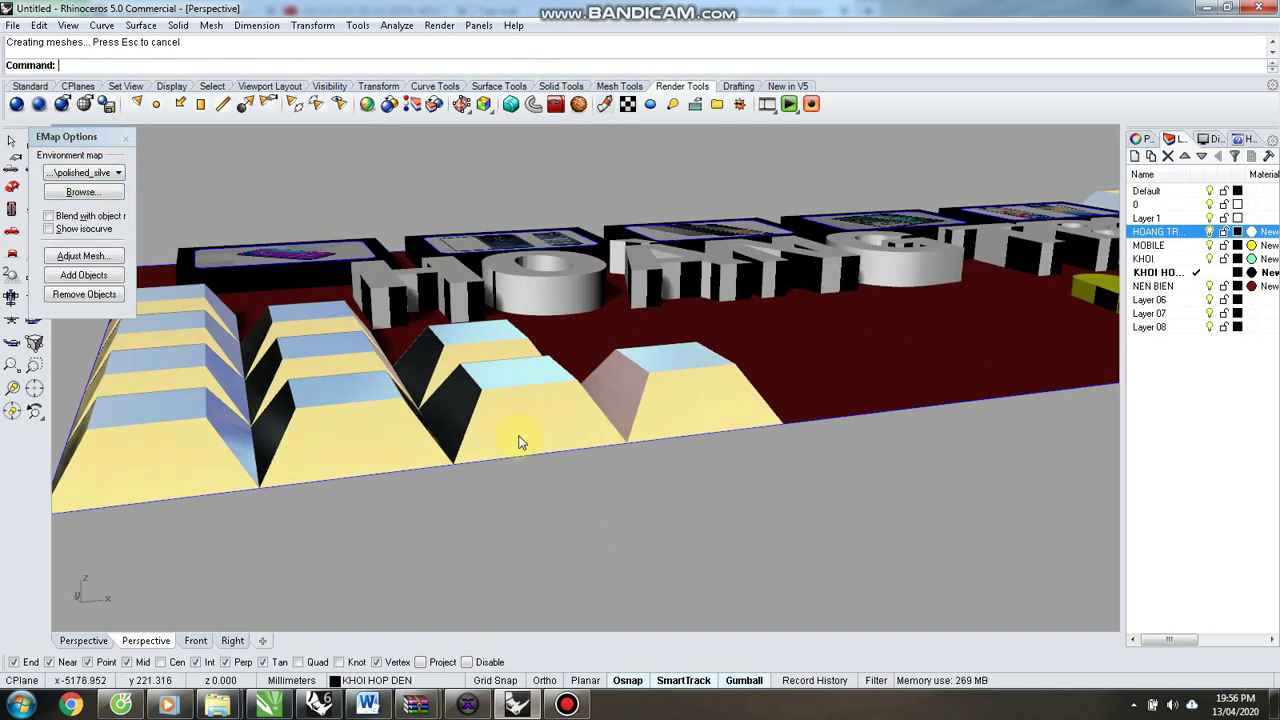
Try other environment maps on the corner blocks, including brushed_gold, arches and polished_gold.
{"action": "left_click", "coordinate": [76, 174]}
{"action": "left_click", "coordinate": [76, 176]}
{"action": "scroll", "coordinate": [76, 176], "scroll_direction": "down", "scroll_amount": 1}
{"action": "left_click", "coordinate": [76, 174]}
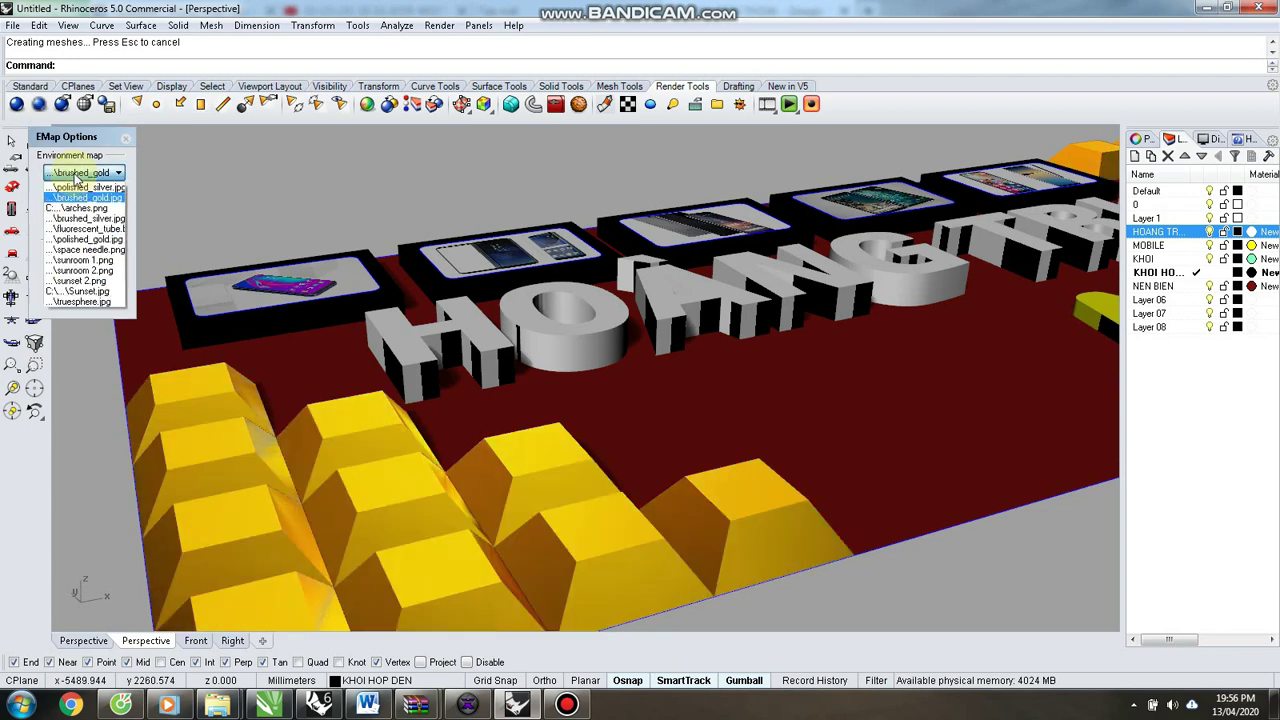
{"action": "scroll", "coordinate": [76, 176], "scroll_direction": "down", "scroll_amount": 1}
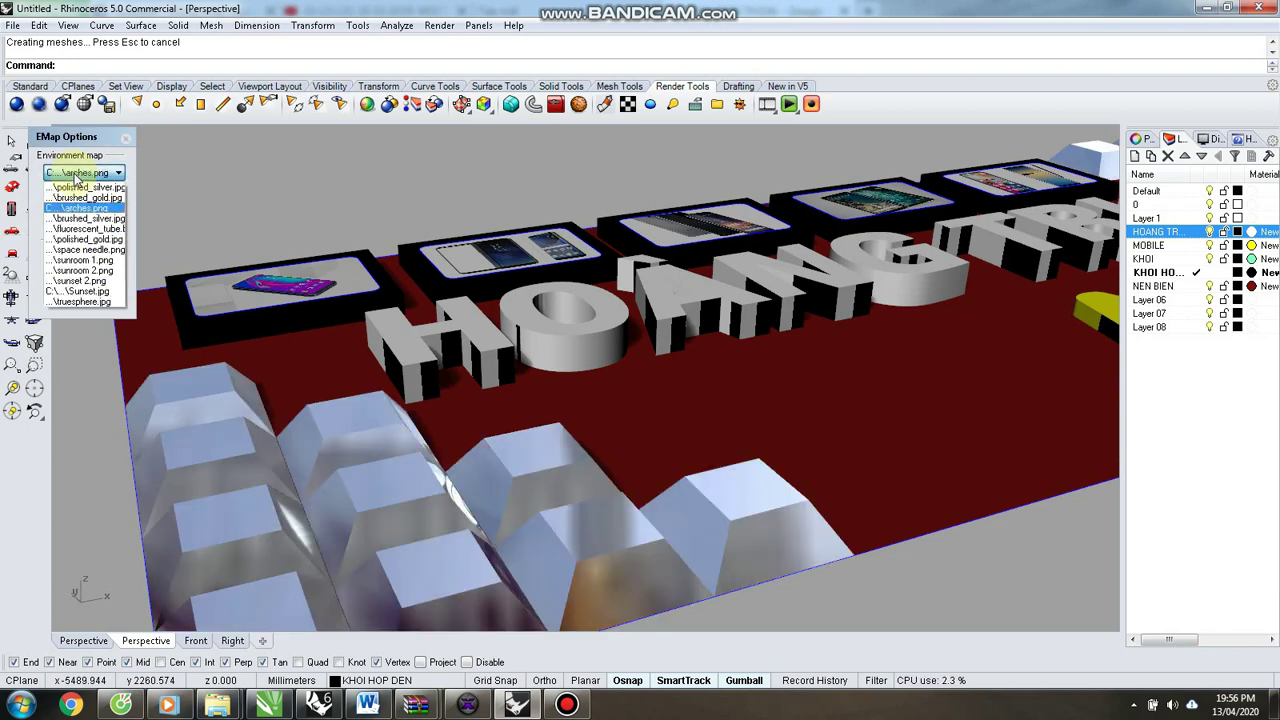
{"action": "scroll", "coordinate": [76, 176], "scroll_direction": "down", "scroll_amount": 2}
{"action": "scroll", "coordinate": [76, 176], "scroll_direction": "down", "scroll_amount": 1}
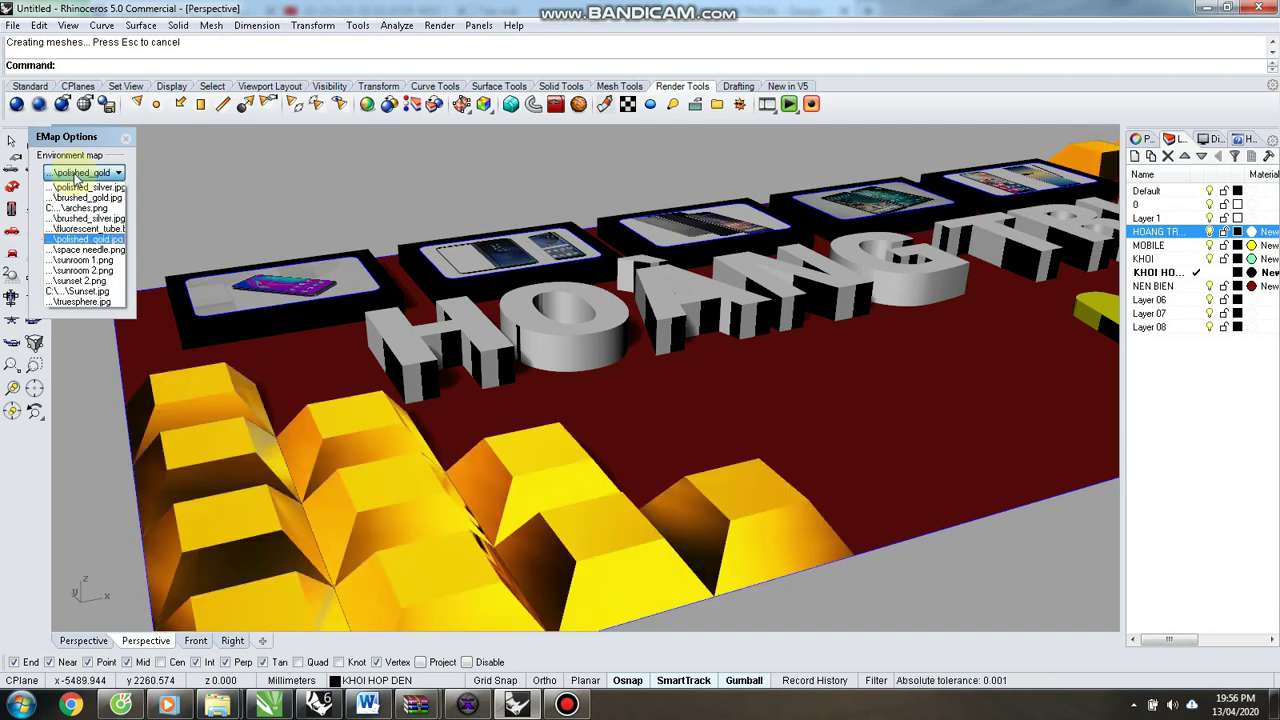
Preview further maps such as sunroom 2 on the blocks, return to polished_gold, and close the environment map analysis.
{"action": "left_click", "coordinate": [186, 180]}
{"action": "scroll", "coordinate": [617, 354], "scroll_direction": "down", "scroll_amount": 6}
{"action": "scroll", "coordinate": [43, 134], "scroll_direction": "up", "scroll_amount": 1}
{"action": "scroll", "coordinate": [155, 200], "scroll_direction": "down", "scroll_amount": 1}
{"action": "scroll", "coordinate": [155, 200], "scroll_direction": "up", "scroll_amount": 5}
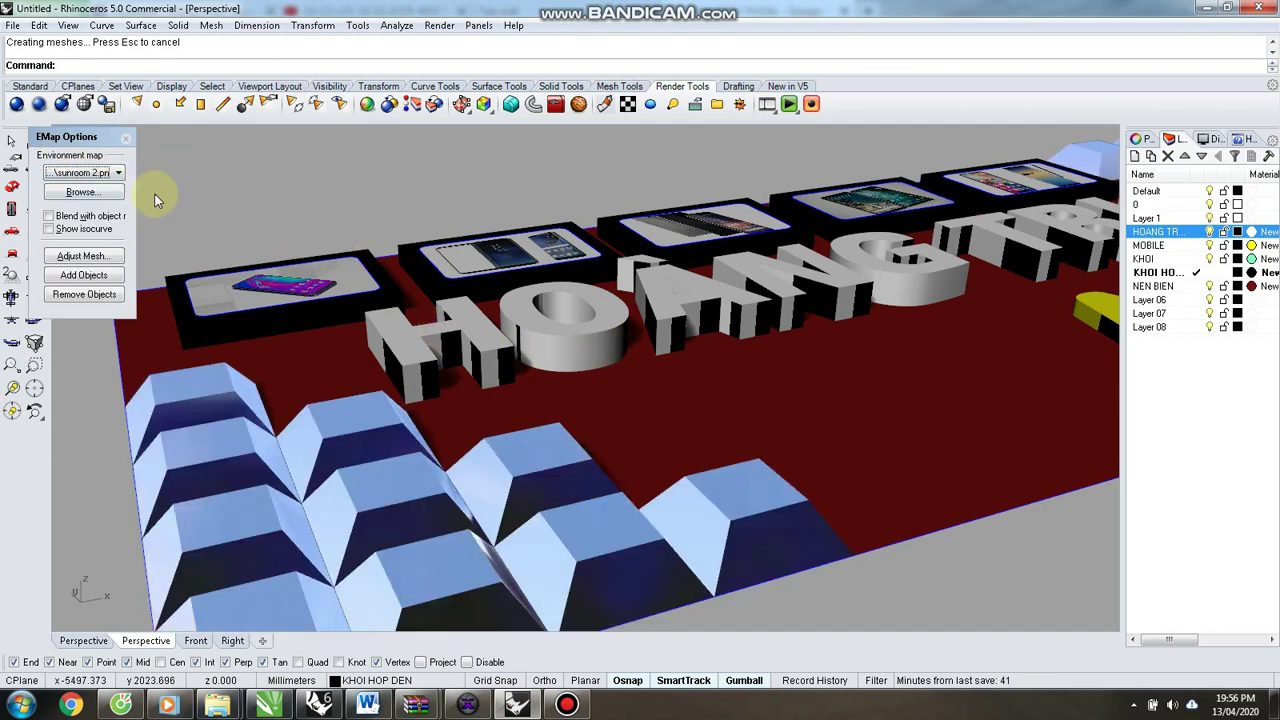
{"action": "scroll", "coordinate": [155, 200], "scroll_direction": "down", "scroll_amount": 1}
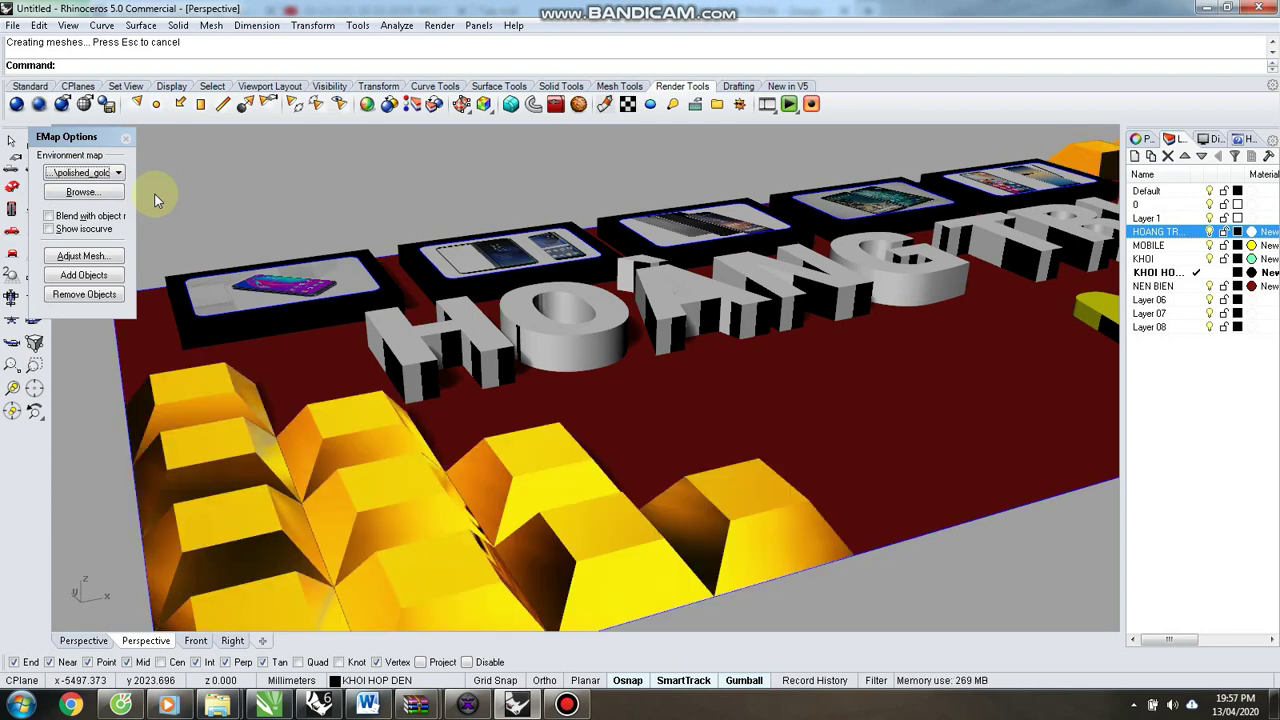
{"action": "key", "text": "Escape"}
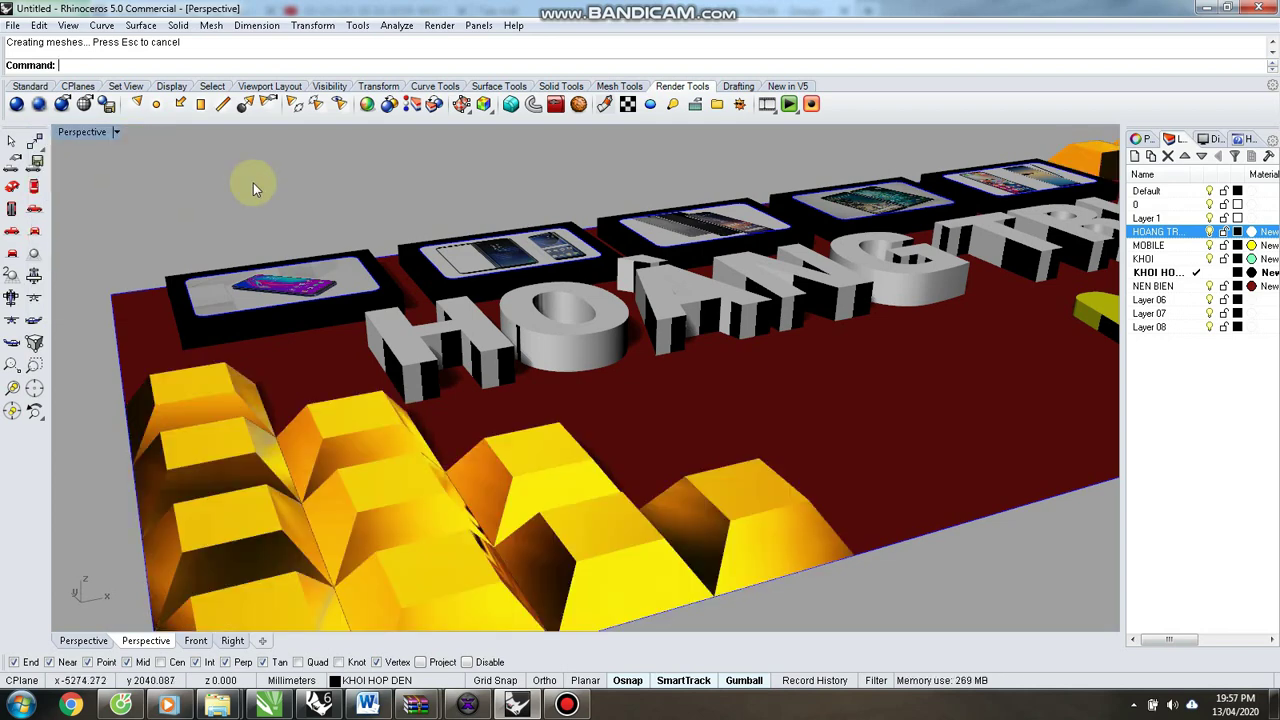
{"action": "scroll", "coordinate": [250, 180], "scroll_direction": "down", "scroll_amount": 5}
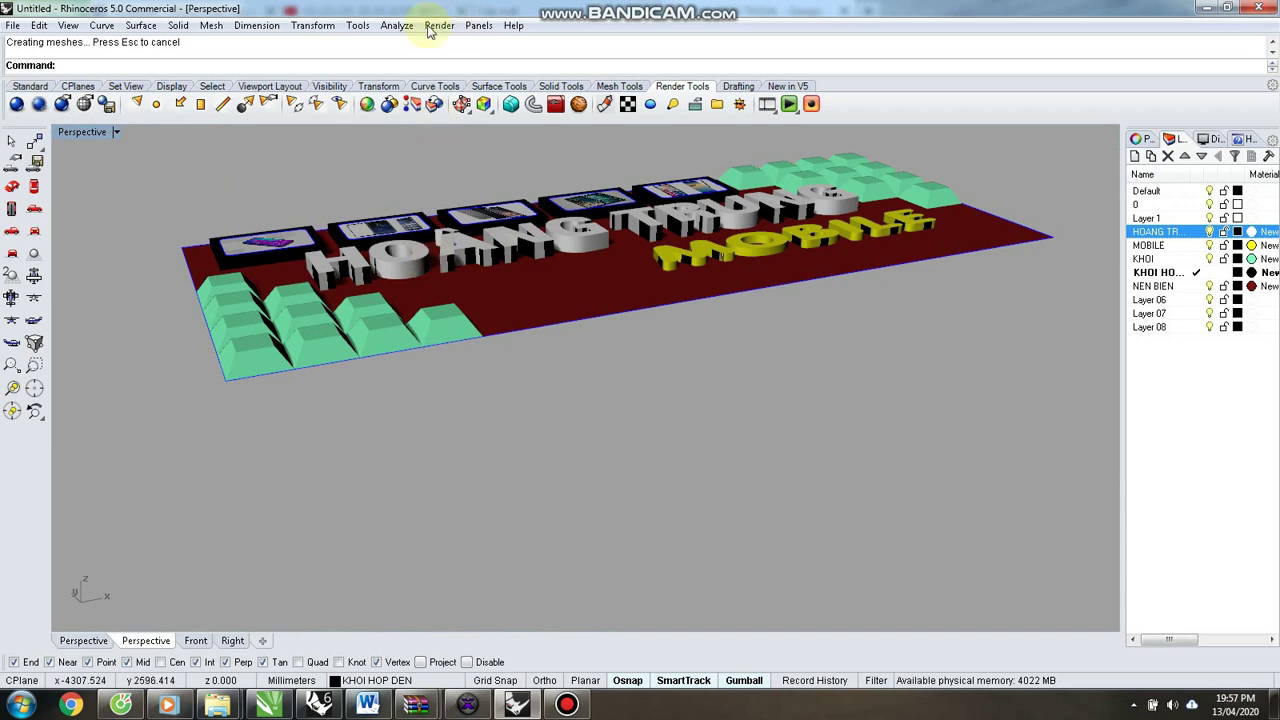
{"action": "left_click", "coordinate": [396, 25]}
{"action": "mouse_move", "coordinate": [424, 87]}
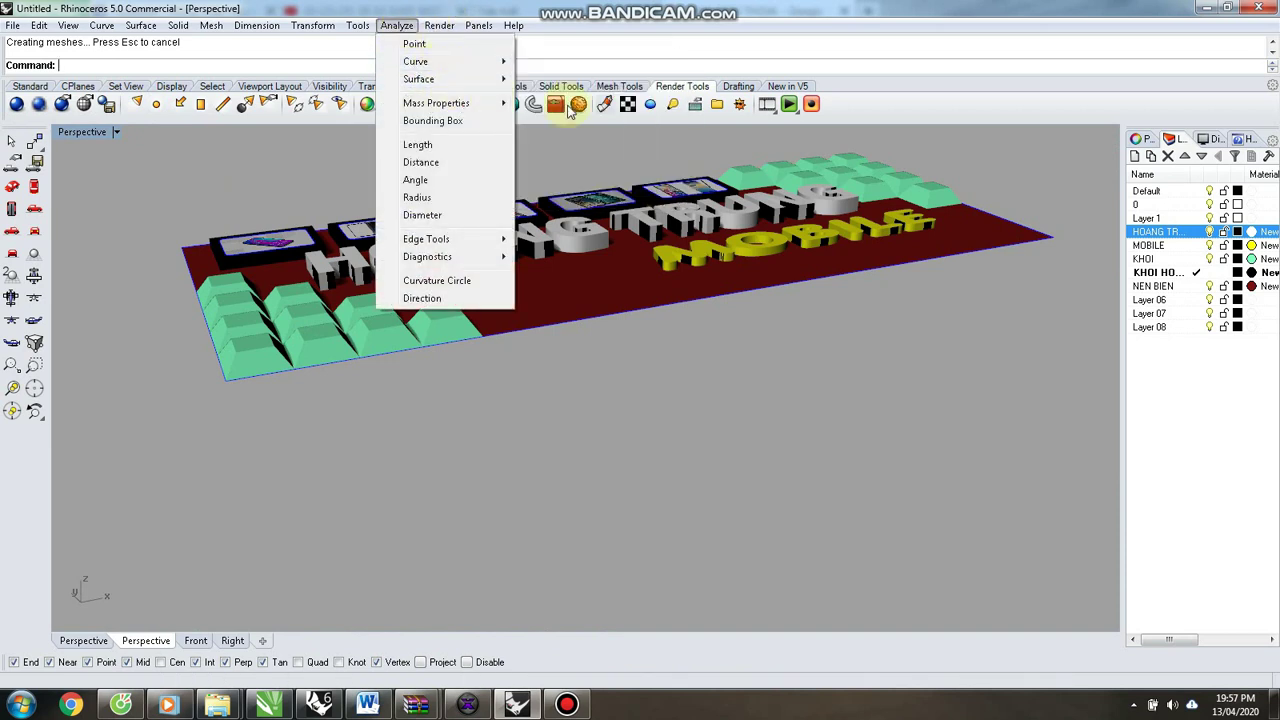
{"action": "left_click", "coordinate": [549, 117]}
{"action": "left_click", "coordinate": [390, 328]}
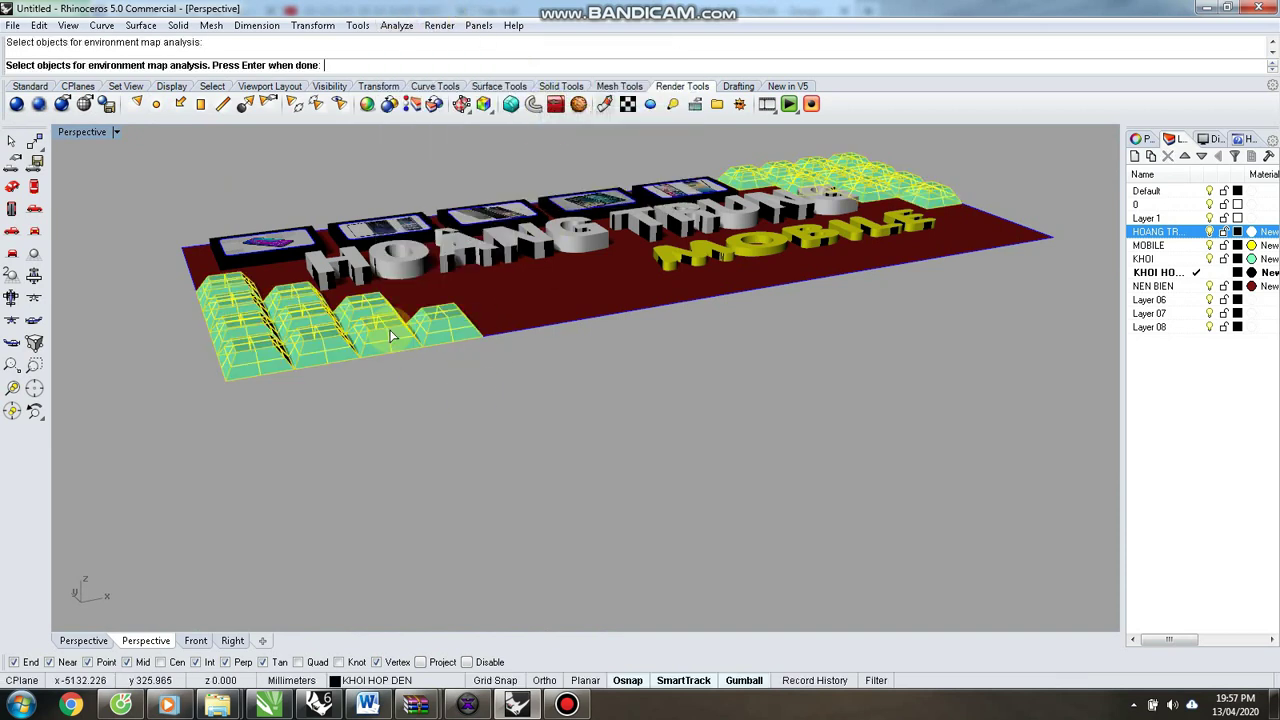
{"action": "left_click", "coordinate": [396, 25]}
{"action": "mouse_move", "coordinate": [440, 80]}
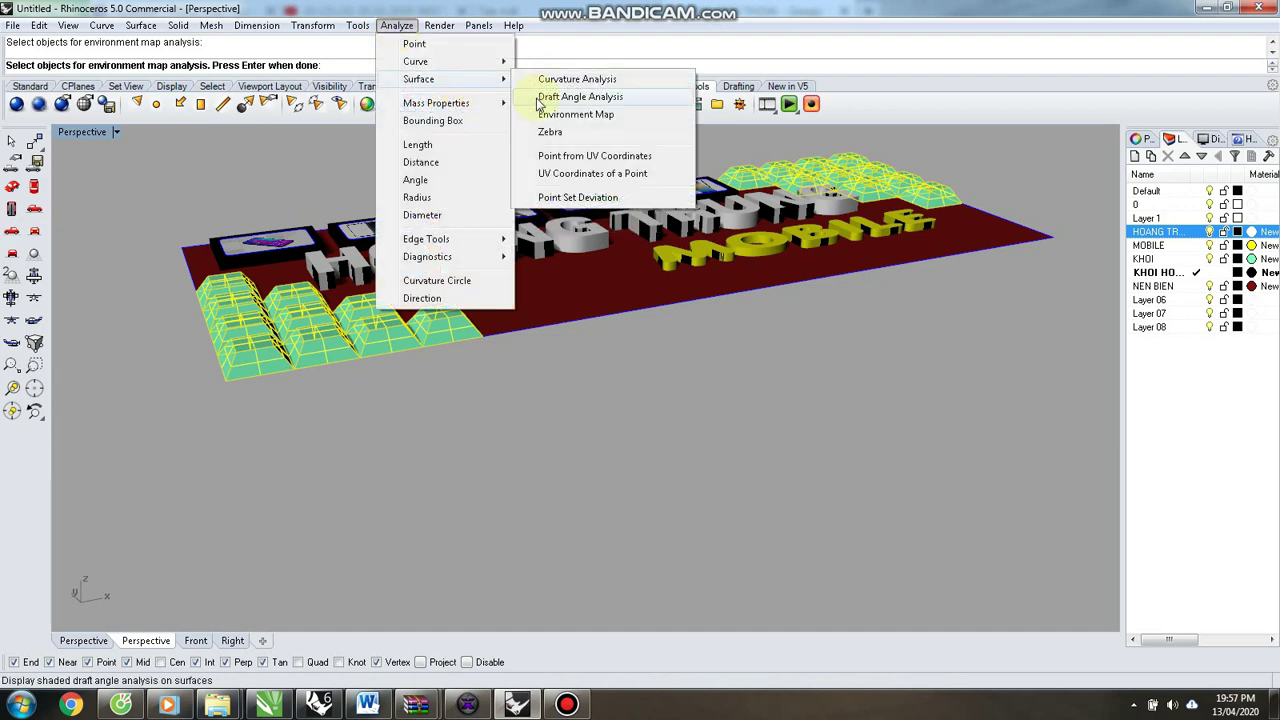
{"action": "left_click", "coordinate": [549, 111]}
{"action": "left_click", "coordinate": [315, 263]}
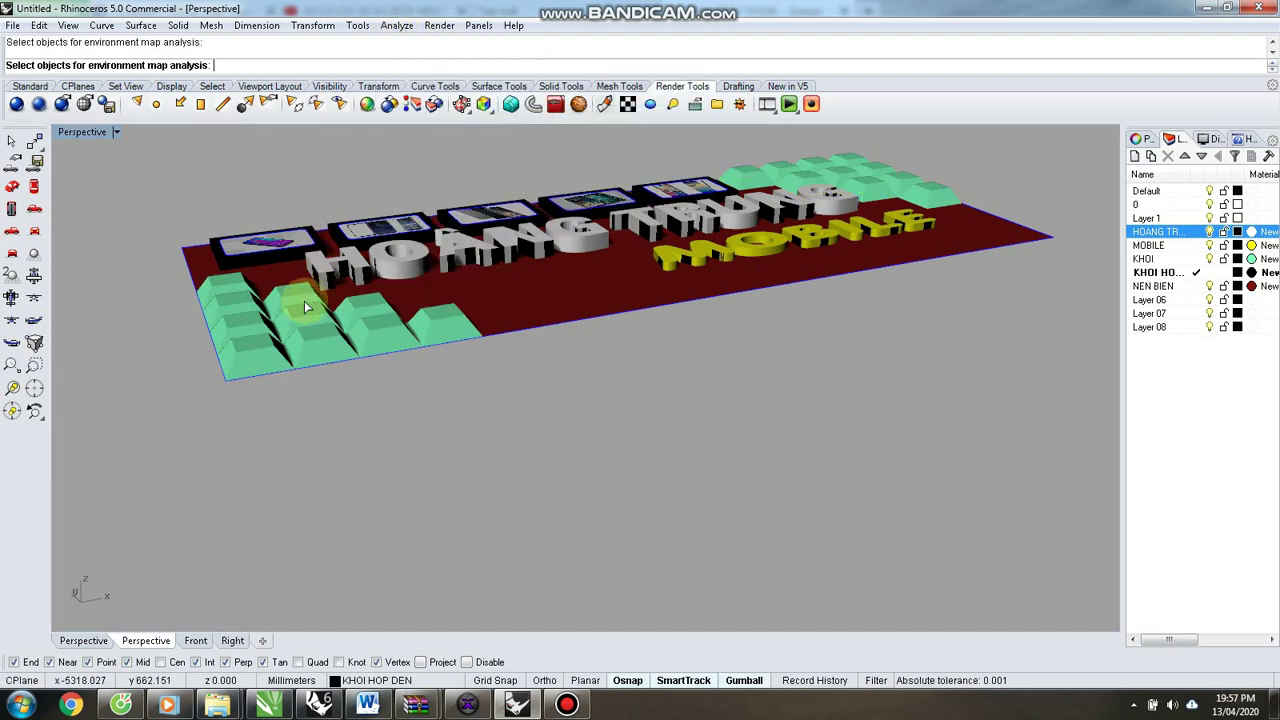
{"action": "left_click", "coordinate": [396, 25]}
{"action": "mouse_move", "coordinate": [450, 80]}
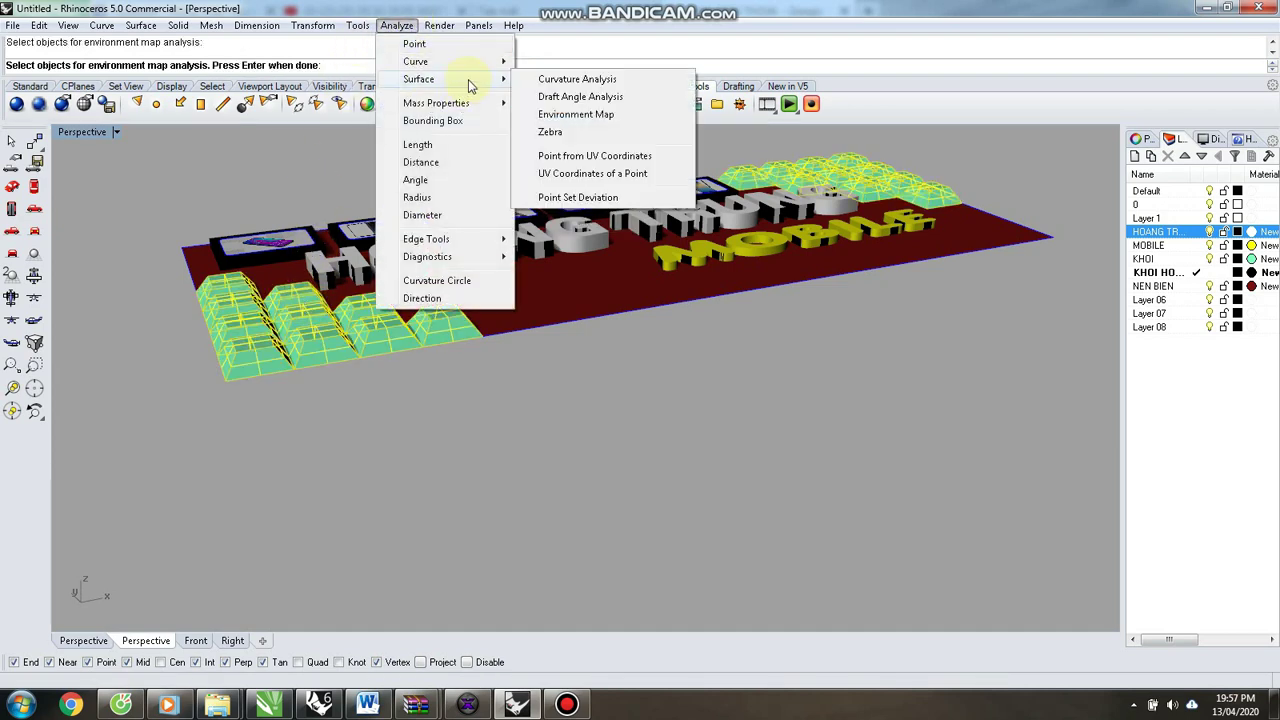
{"action": "left_click", "coordinate": [563, 115]}
{"action": "left_click", "coordinate": [523, 264]}
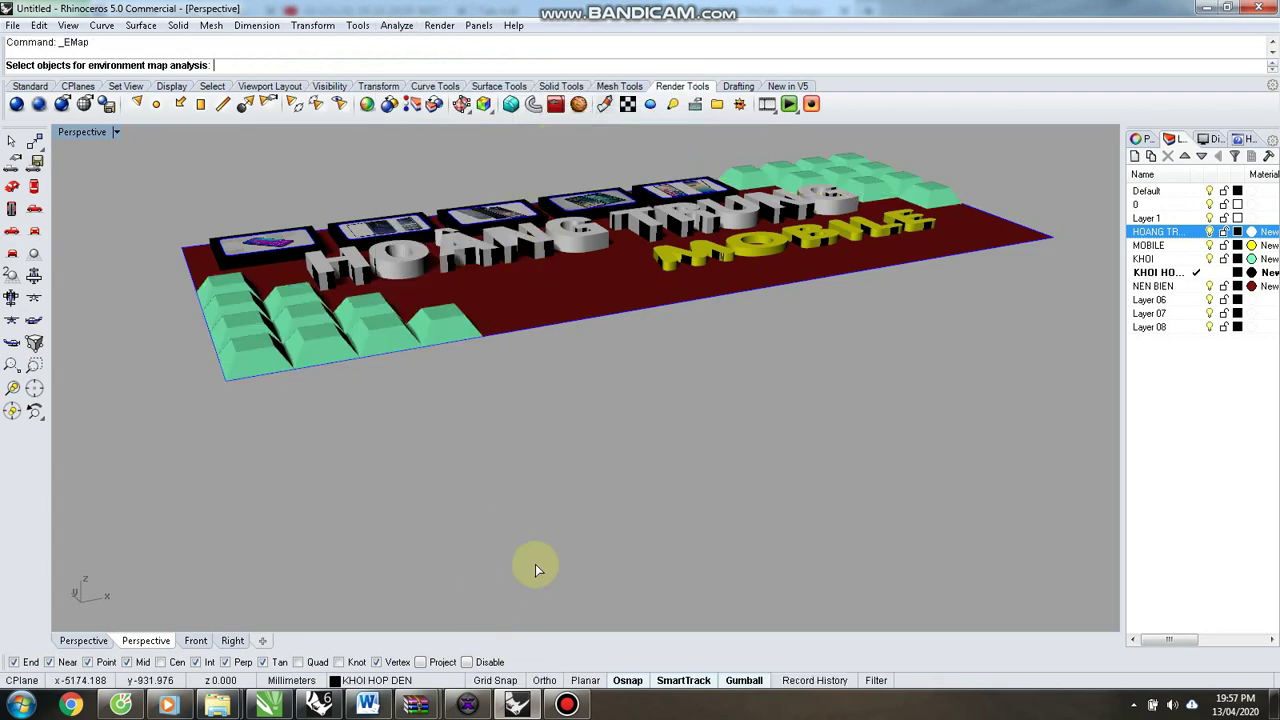
{"action": "key", "text": "Return"}
Select the green corner blocks in the Top view and display the Environment Map surface analysis with polished_gold on them.
{"action": "scroll", "coordinate": [586, 491], "scroll_direction": "up", "scroll_amount": 5}
{"action": "scroll", "coordinate": [641, 445], "scroll_direction": "down", "scroll_amount": 5}
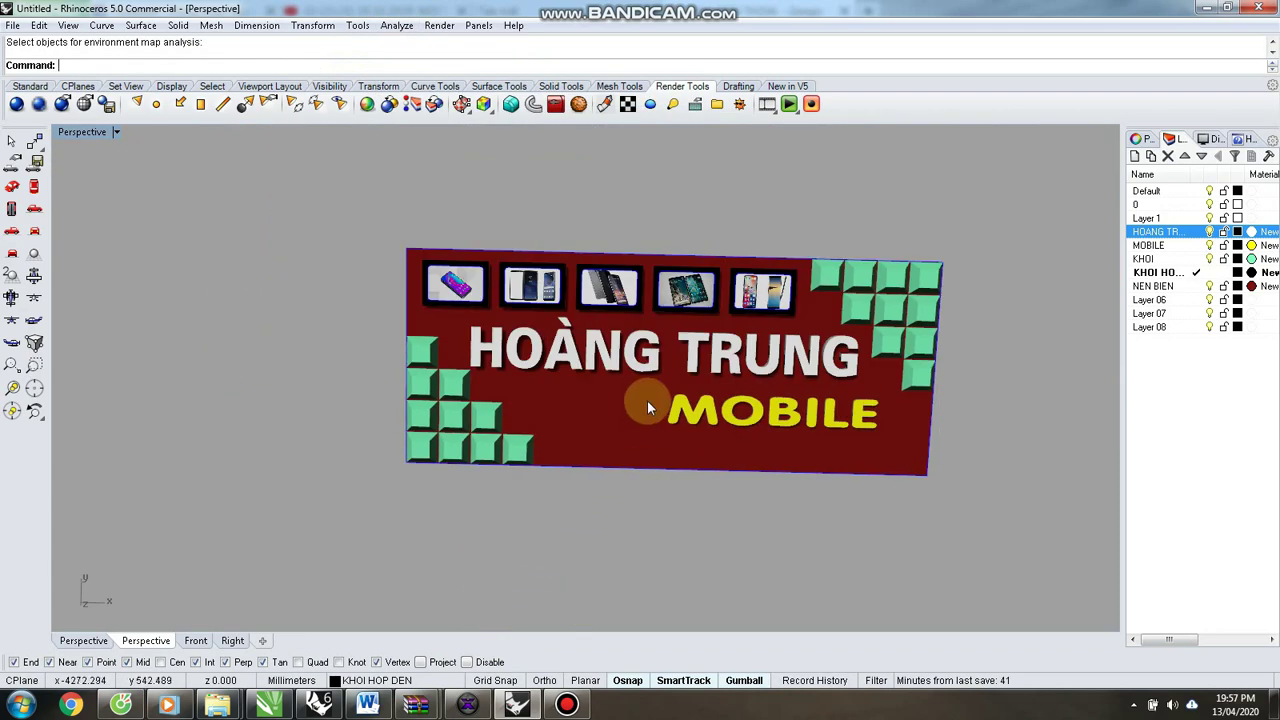
{"action": "scroll", "coordinate": [646, 403], "scroll_direction": "up", "scroll_amount": 4}
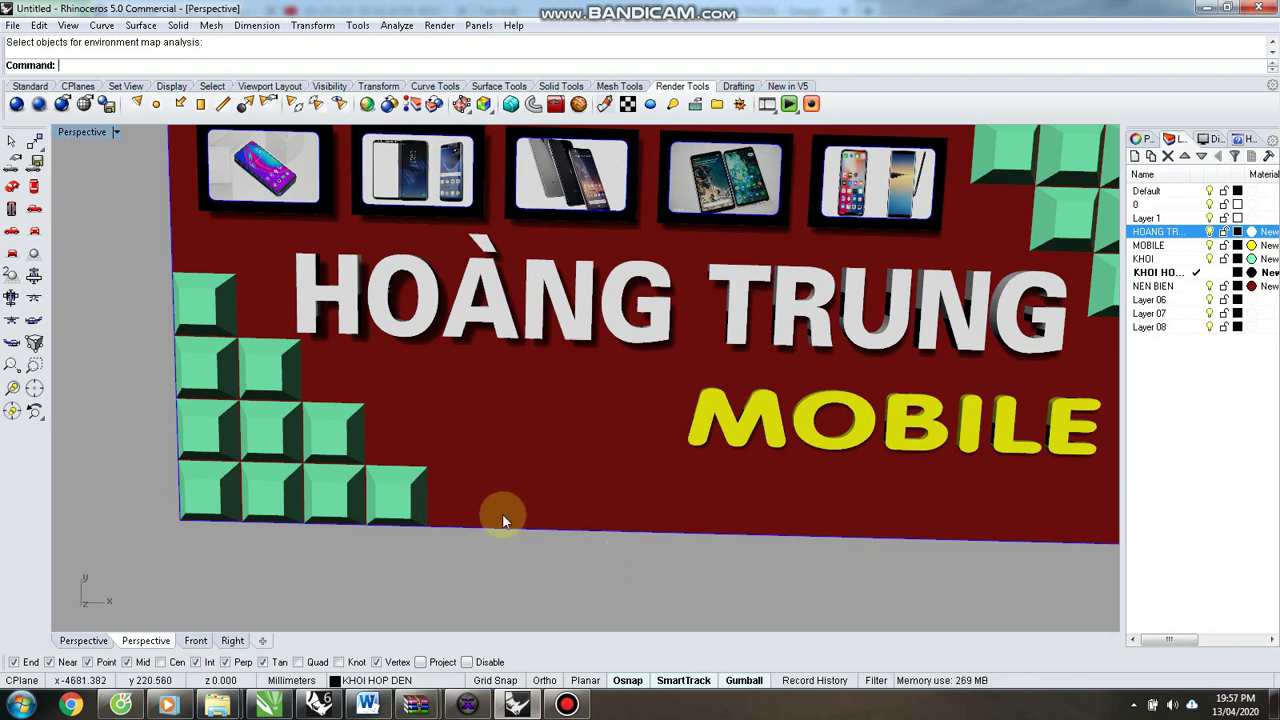
{"action": "scroll", "coordinate": [520, 553], "scroll_direction": "down", "scroll_amount": 5}
{"action": "key", "text": "ctrl+F1"}
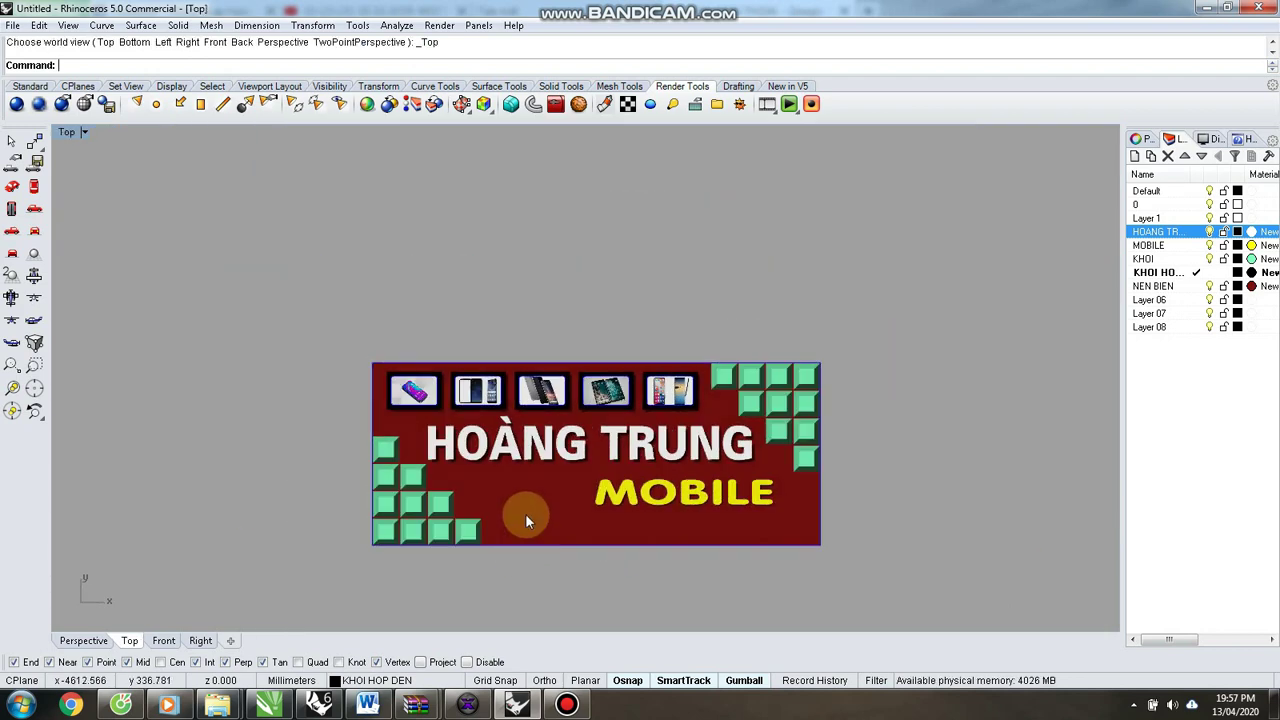
{"action": "scroll", "coordinate": [601, 503], "scroll_direction": "up", "scroll_amount": 8}
{"action": "left_click", "coordinate": [216, 492]}
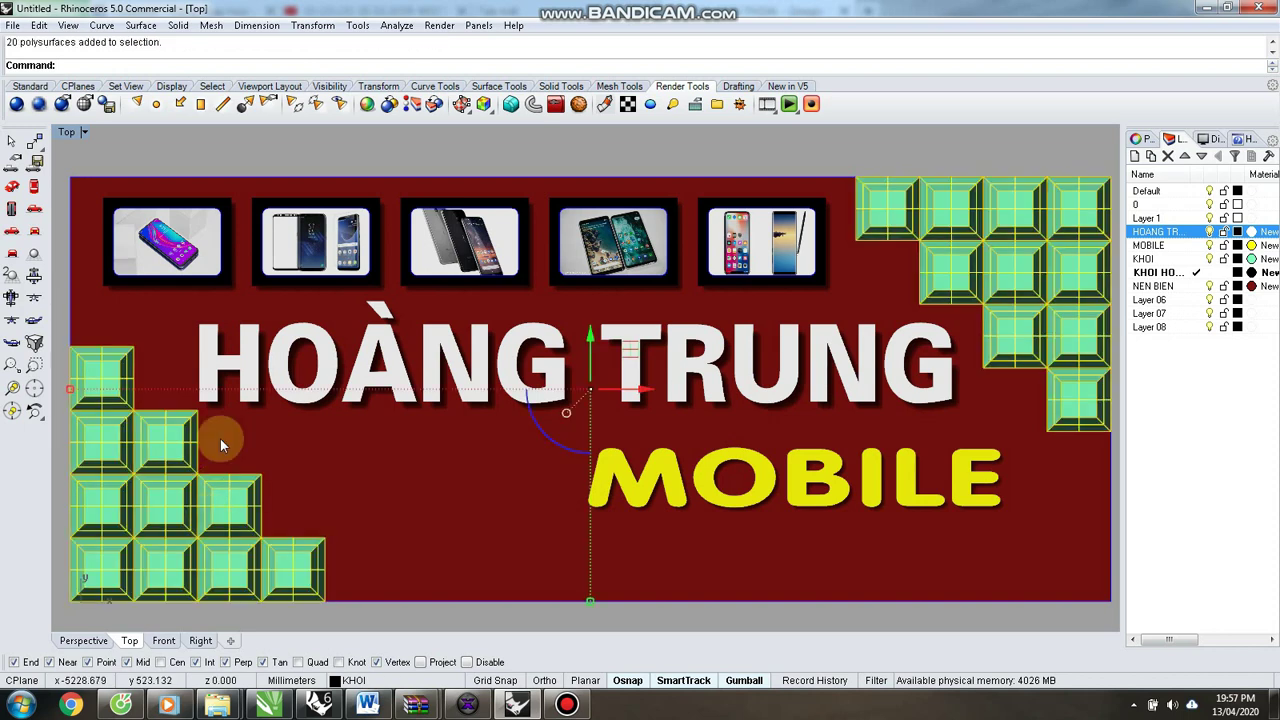
{"action": "left_click", "coordinate": [398, 30]}
{"action": "mouse_move", "coordinate": [450, 79]}
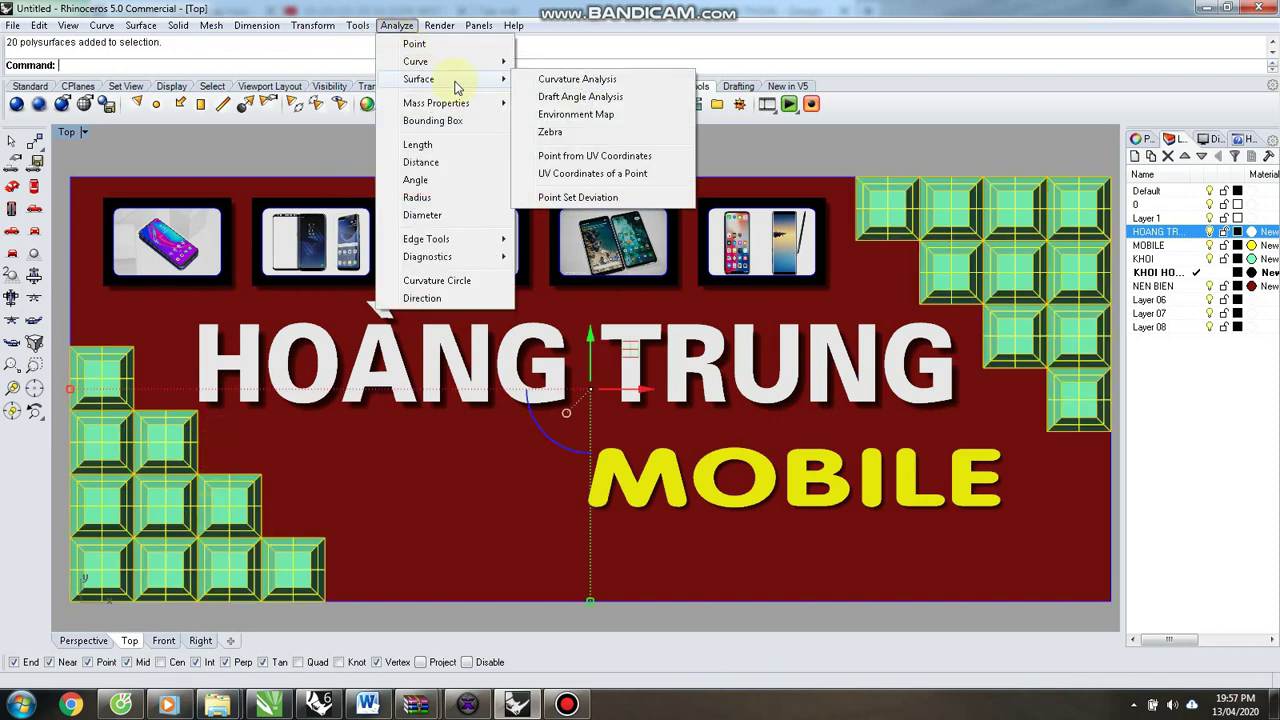
{"action": "left_click", "coordinate": [558, 116]}
{"action": "left_click", "coordinate": [482, 160]}
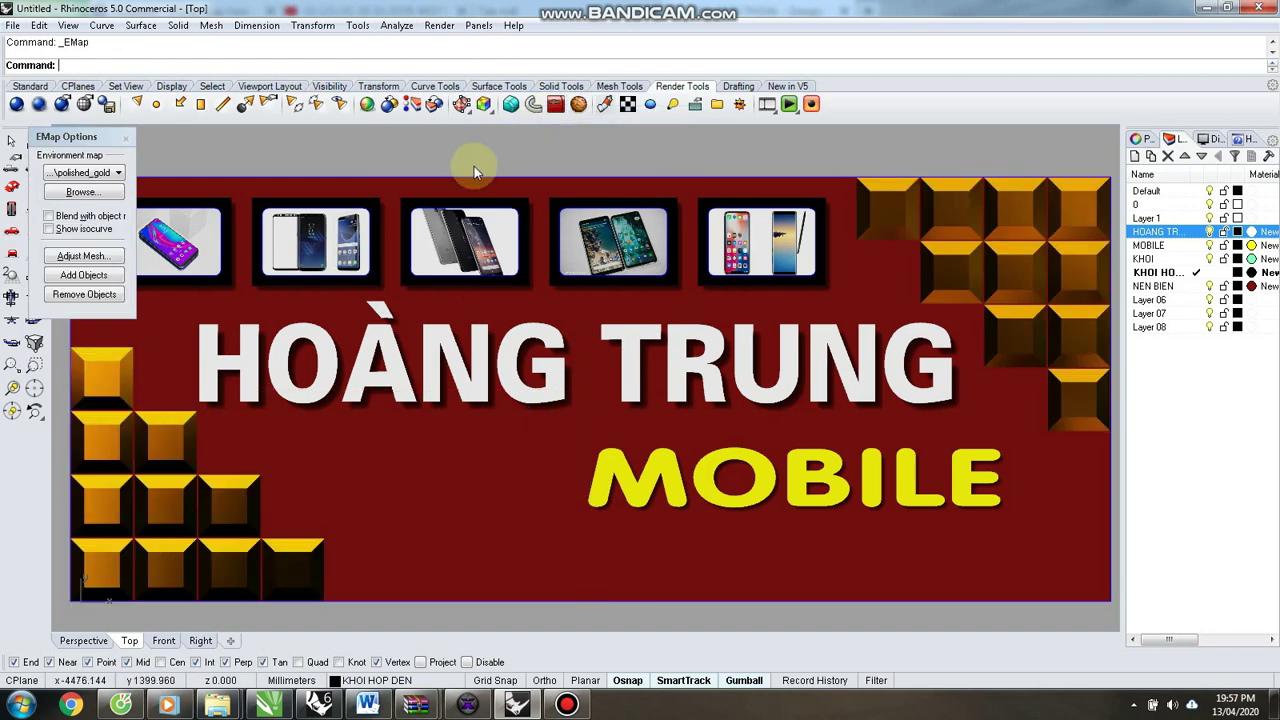
Examine the polished_gold mapping on the corner blocks from the Top view and the Right view.
{"action": "scroll", "coordinate": [474, 166], "scroll_direction": "down", "scroll_amount": 3}
{"action": "scroll", "coordinate": [493, 289], "scroll_direction": "up", "scroll_amount": 5}
{"action": "scroll", "coordinate": [493, 289], "scroll_direction": "down", "scroll_amount": 3}
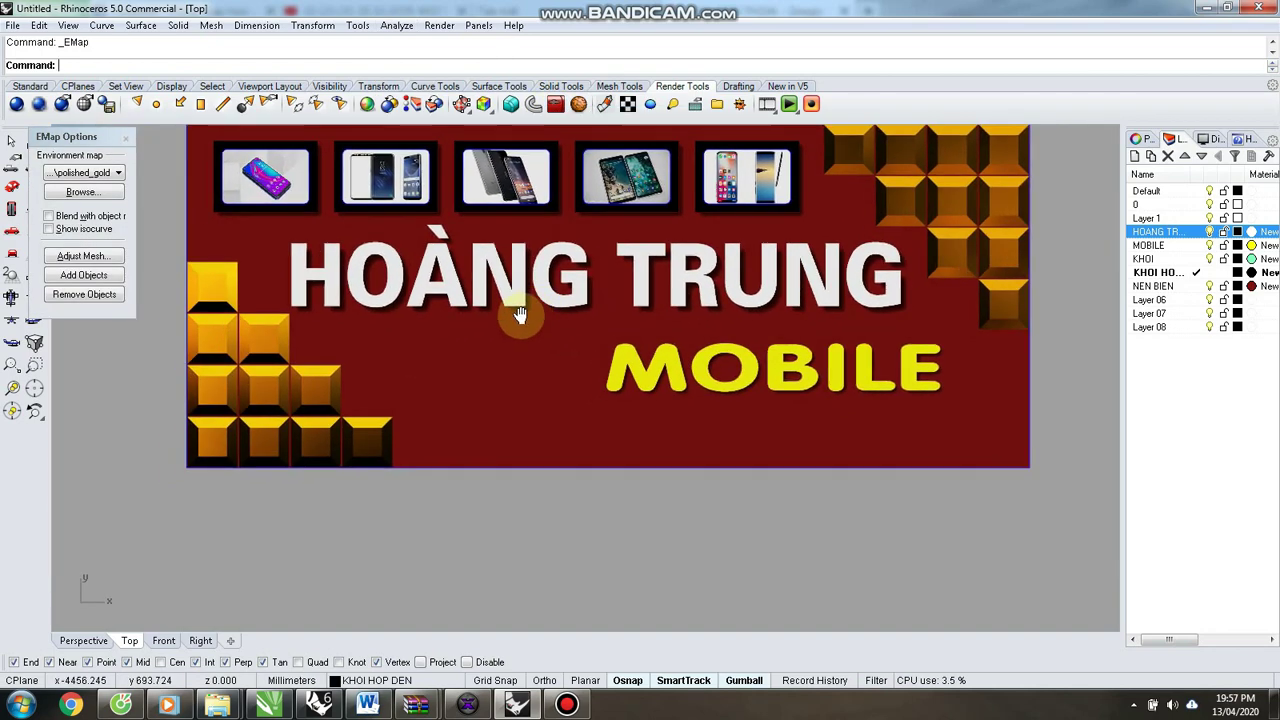
{"action": "key", "text": "ctrl+F4"}
{"action": "key", "text": "ctrl+F3"}
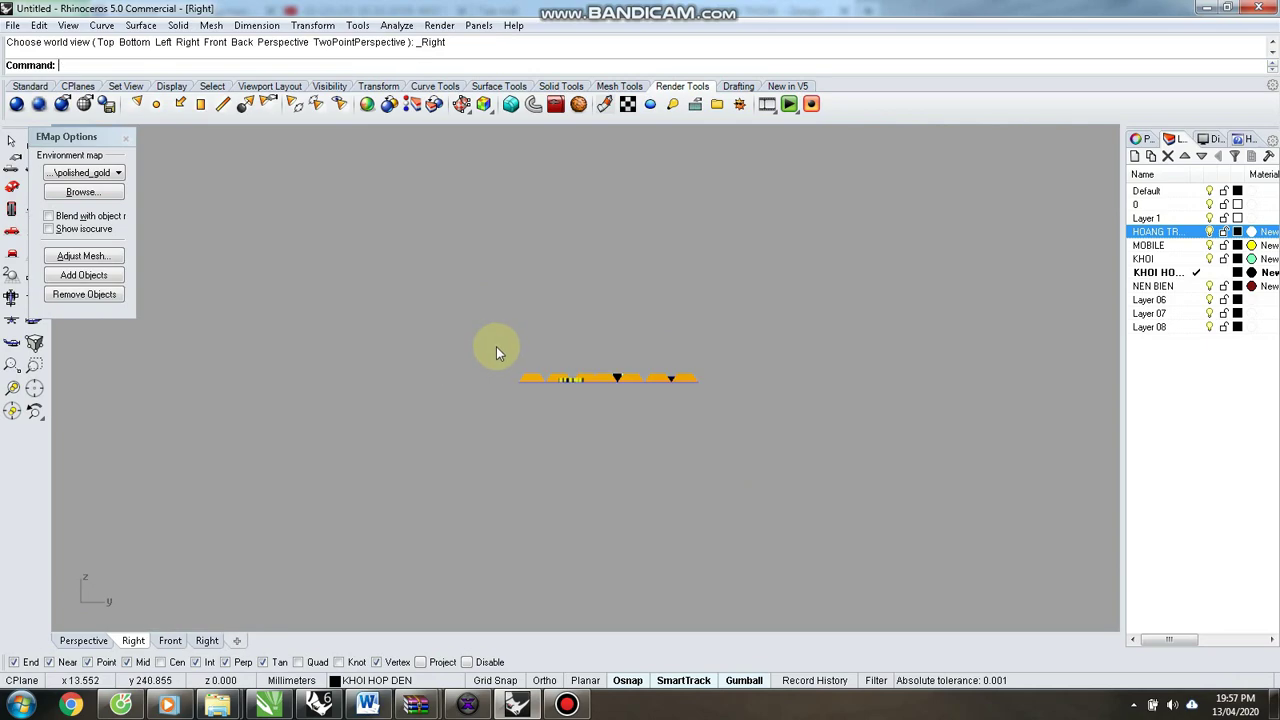
Orbit around the sign in the Perspective view to examine the gold reflections on the corner blocks from several angles.
{"action": "key", "text": "ctrl+F4"}
{"action": "scroll", "coordinate": [543, 371], "scroll_direction": "up", "scroll_amount": 5}
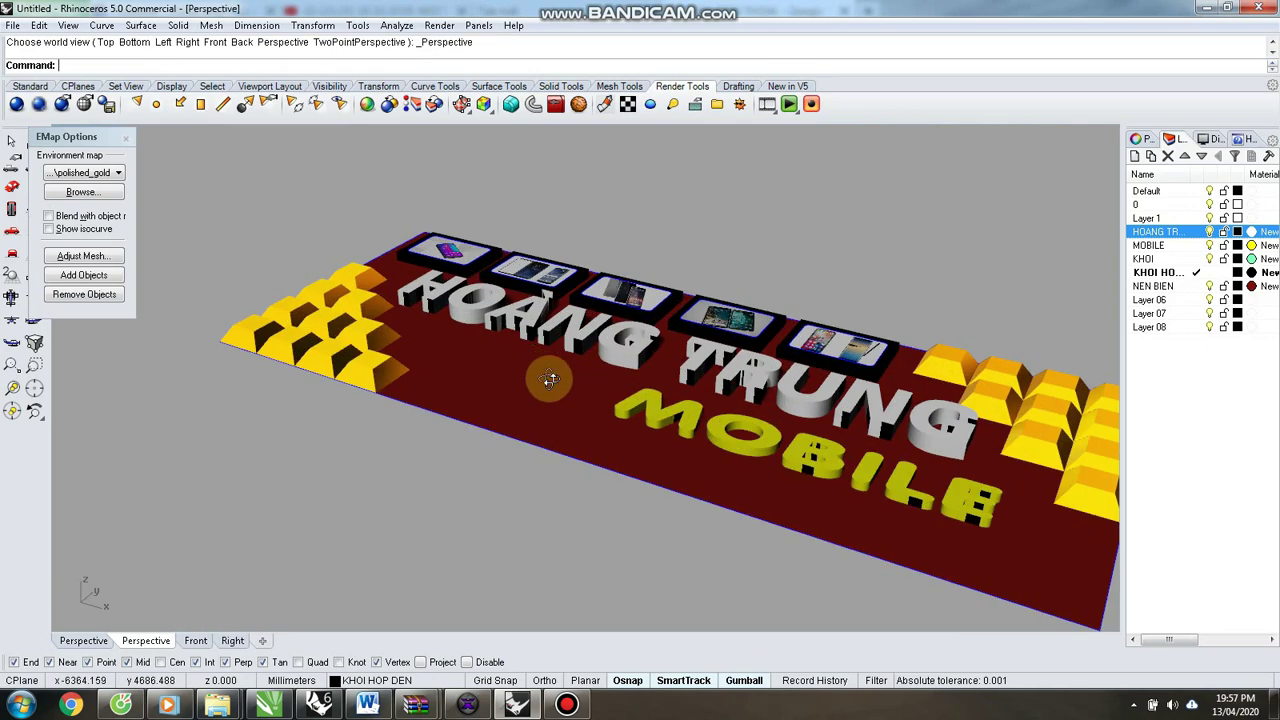
{"action": "right_click_drag", "start_coordinate": [671, 403], "coordinate": [660, 428]}
{"action": "scroll", "coordinate": [717, 227], "scroll_direction": "up", "scroll_amount": 5}
{"action": "scroll", "coordinate": [762, 246], "scroll_direction": "down", "scroll_amount": 5}
{"action": "right_click_drag", "start_coordinate": [805, 268], "coordinate": [503, 394]}
{"action": "scroll", "coordinate": [662, 316], "scroll_direction": "down", "scroll_amount": 8}
{"action": "scroll", "coordinate": [773, 264], "scroll_direction": "up", "scroll_amount": 8}
{"action": "scroll", "coordinate": [581, 390], "scroll_direction": "up", "scroll_amount": 5}
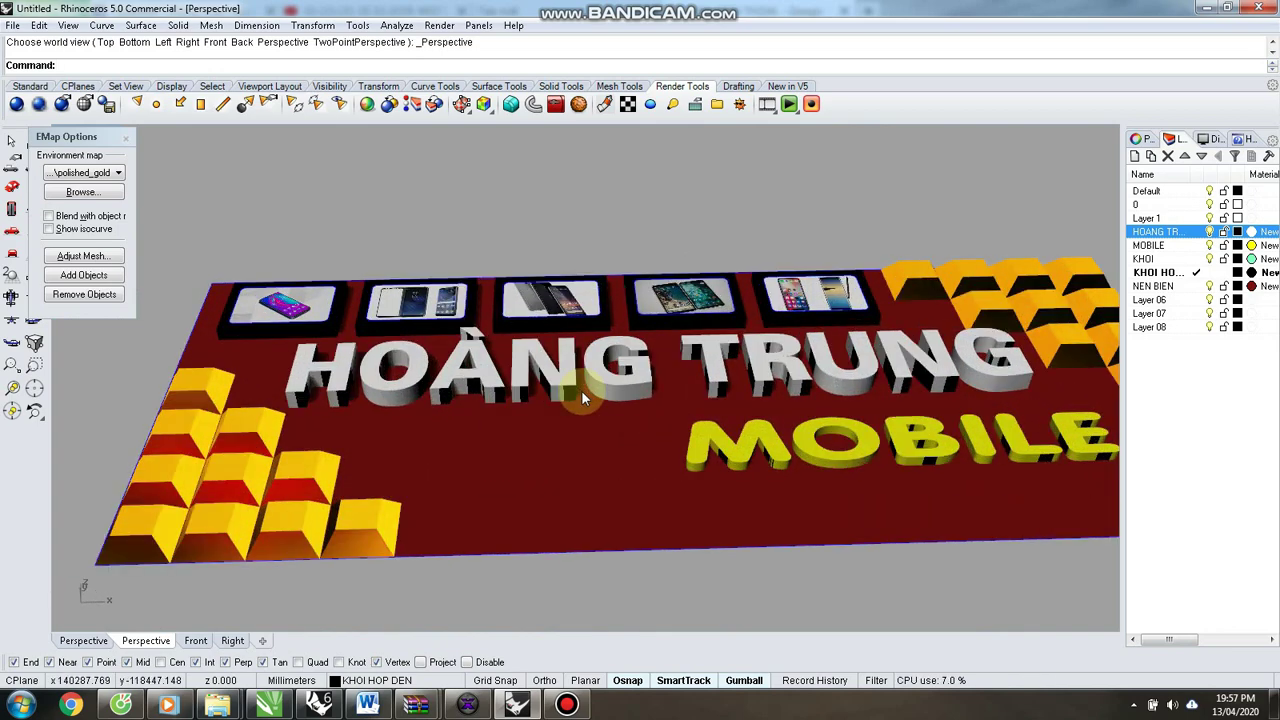
Switch the corner blocks' environment map to space needle and view the whole sign from the Top view.
{"action": "scroll", "coordinate": [464, 321], "scroll_direction": "down", "scroll_amount": 2}
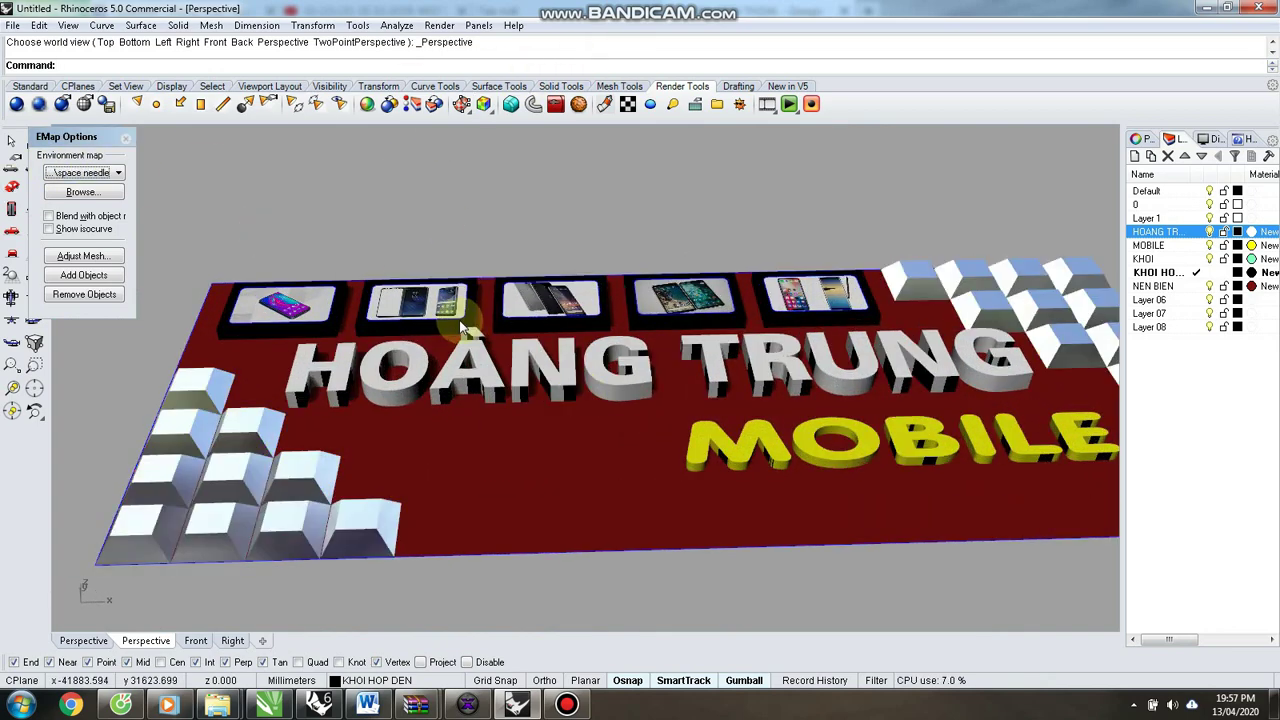
{"action": "left_click", "coordinate": [432, 198]}
{"action": "scroll", "coordinate": [320, 241], "scroll_direction": "up", "scroll_amount": 1}
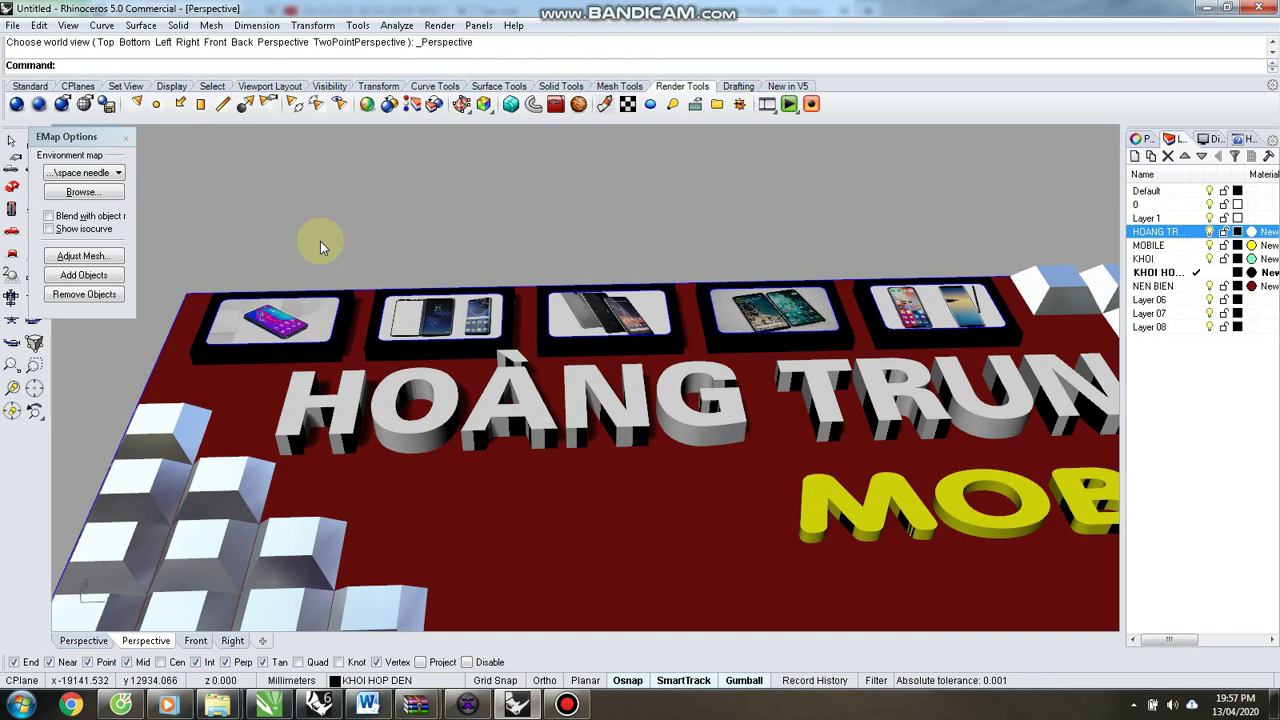
{"action": "key", "text": "ctrl+F1"}
{"action": "scroll", "coordinate": [401, 235], "scroll_direction": "down", "scroll_amount": 4}
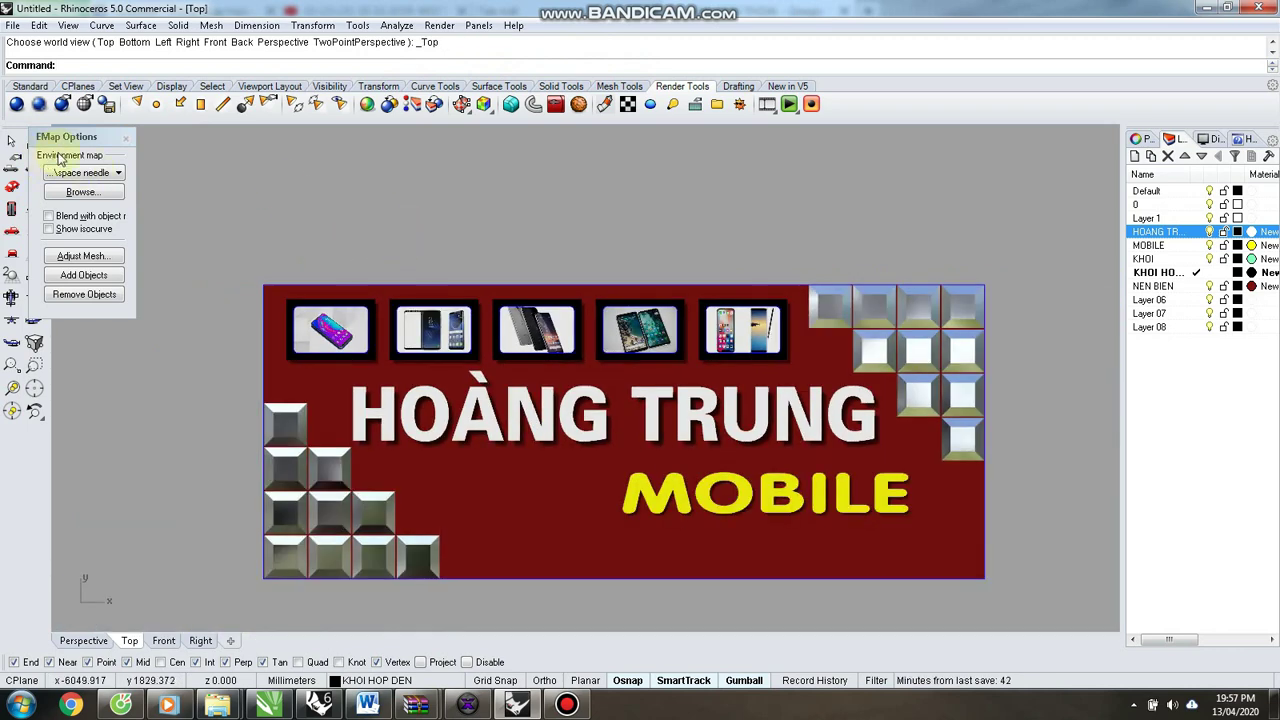